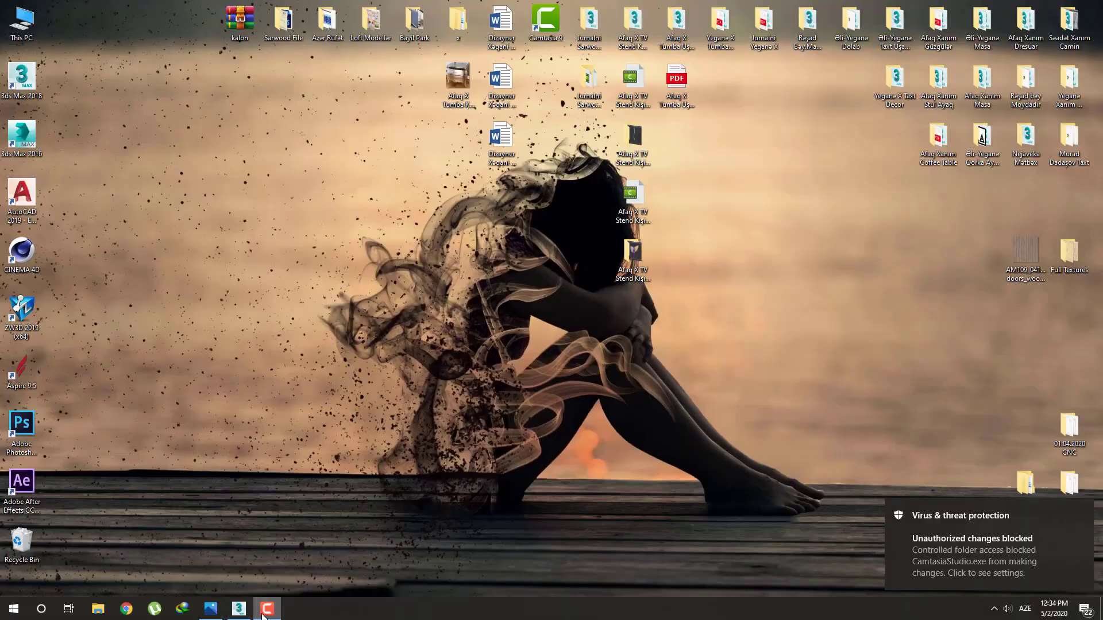
Bring the 3ds Max scene forward and orbit to a flatter side-on view of the purple arm
click(239, 609)
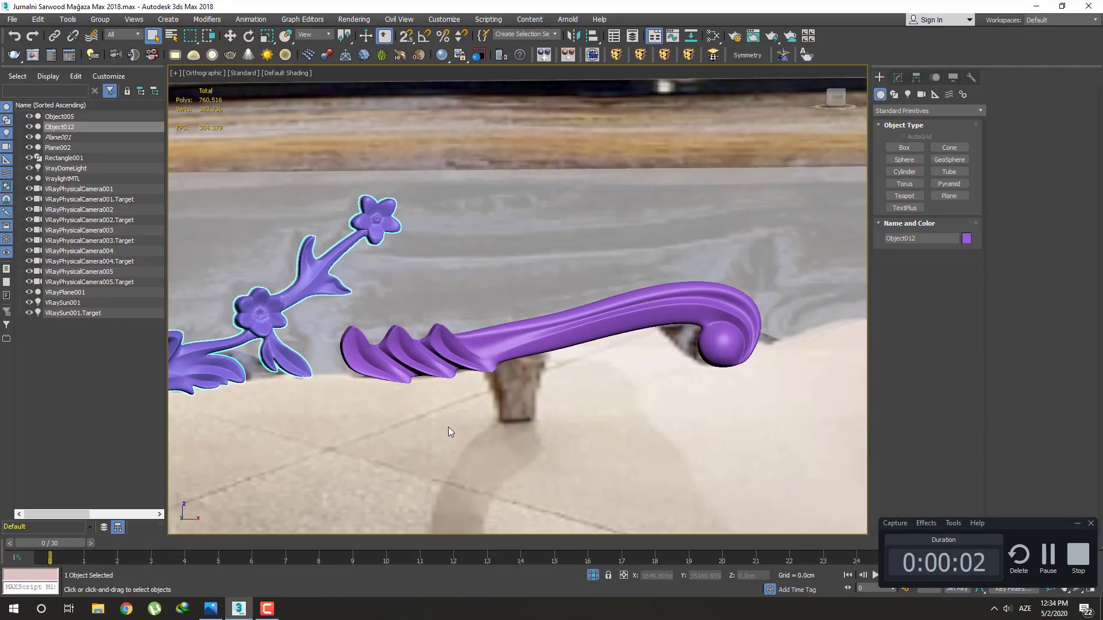
scroll(583, 360, up, 3)
scroll(583, 360, down, 1)
mouse_move(582, 361)
alt+middle_down()
mouse_move(536, 305)
mouse_move(567, 320)
mouse_move(554, 330)
mouse_move(635, 361)
alt+middle_up()
scroll(635, 361, down, 3)
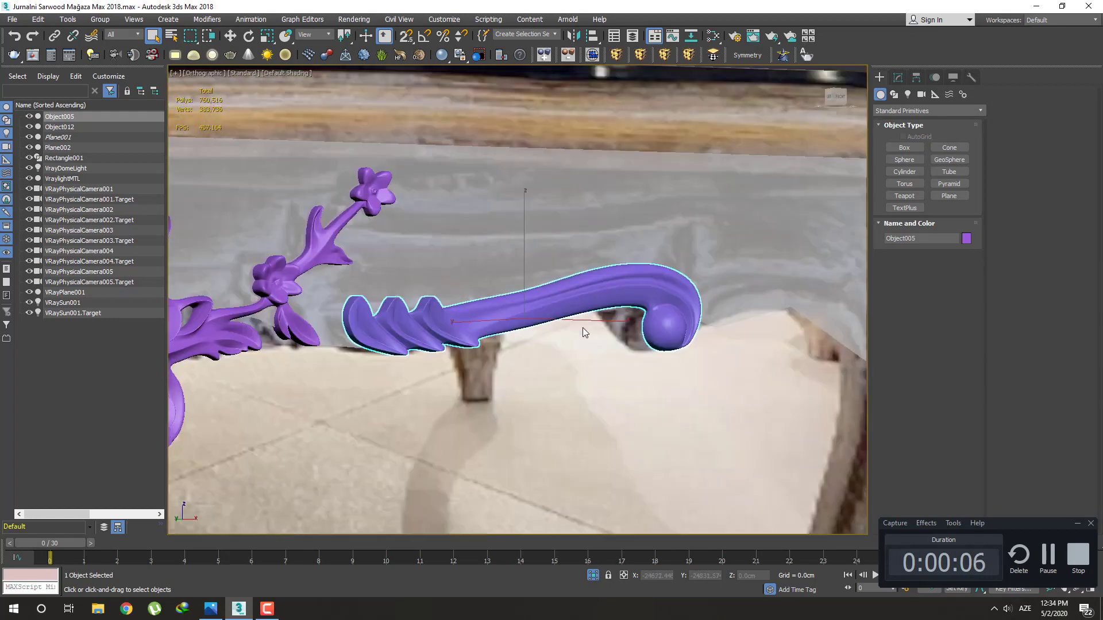
Select Object005's Editable Poly level, isolate it with Alt+Q and turn on Edged Faces
click(898, 79)
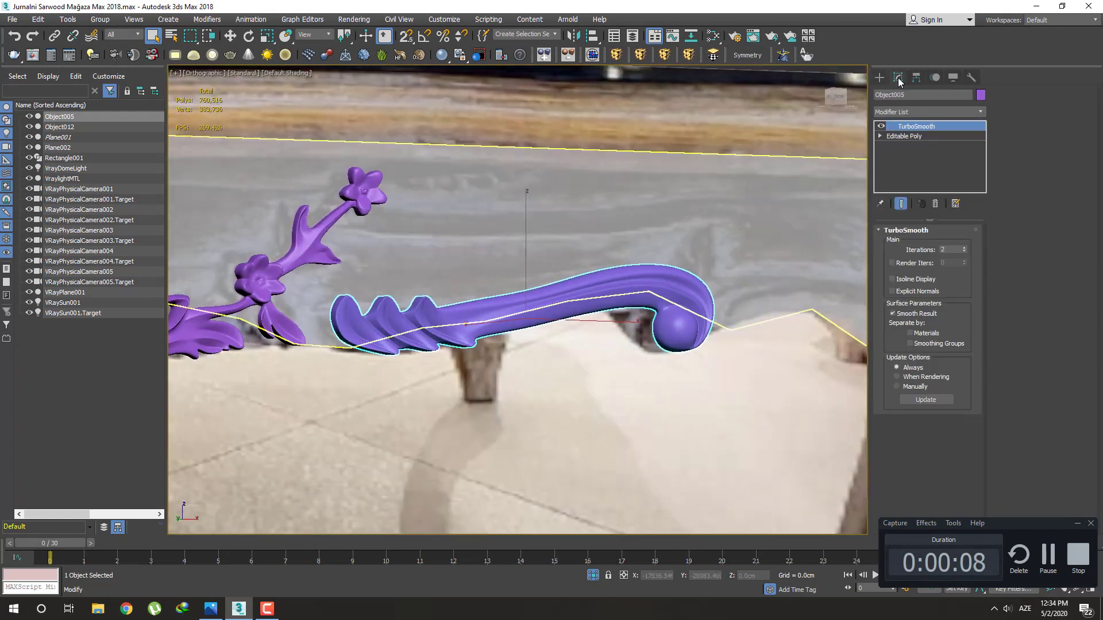
click(905, 135)
alt+middle_drag(482, 379, 501, 370)
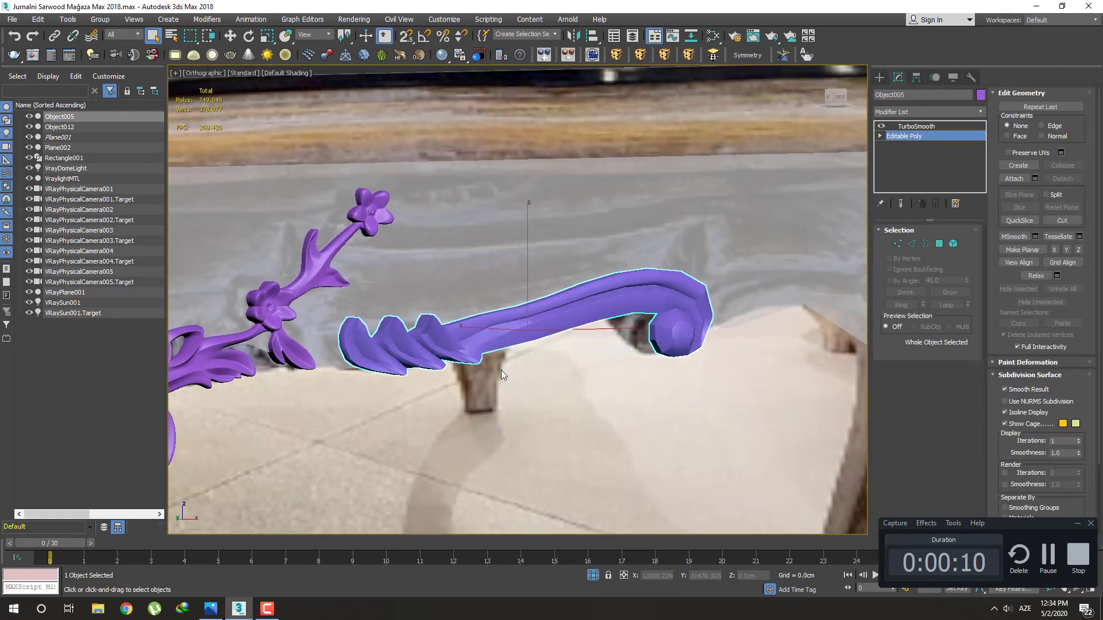
key(alt+q)
key(F4)
scroll(559, 357, up, 3)
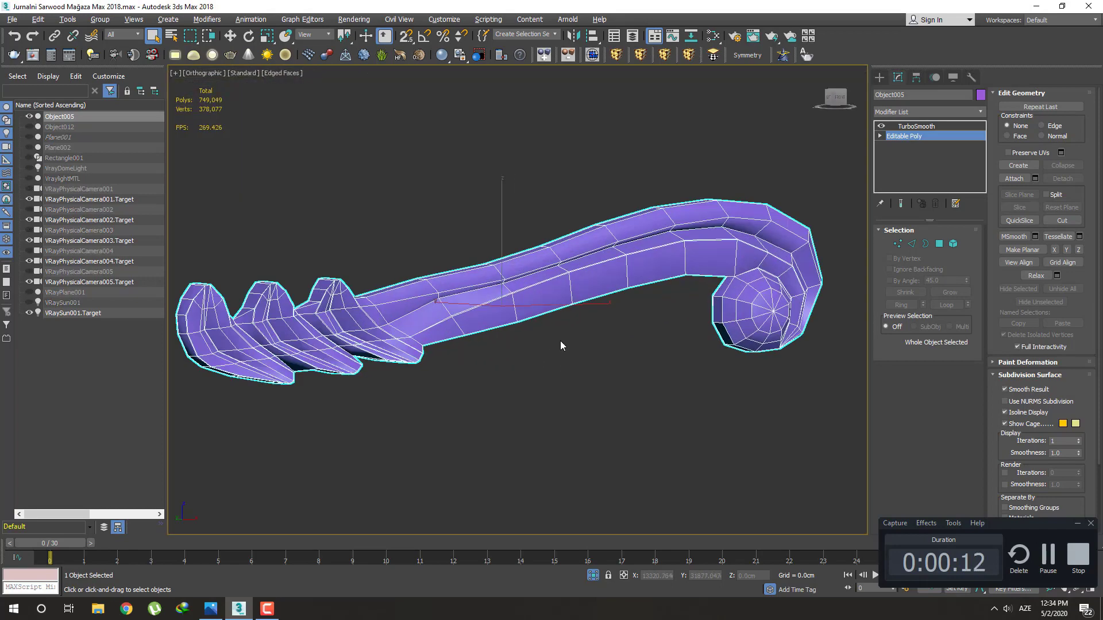
Orbit to a new angle, toggle Edged Faces off and on, and return to Editable Poly
click(879, 79)
mouse_move(861, 118)
alt+middle_down()
mouse_move(662, 251)
mouse_move(654, 296)
alt+middle_up()
key(F4)
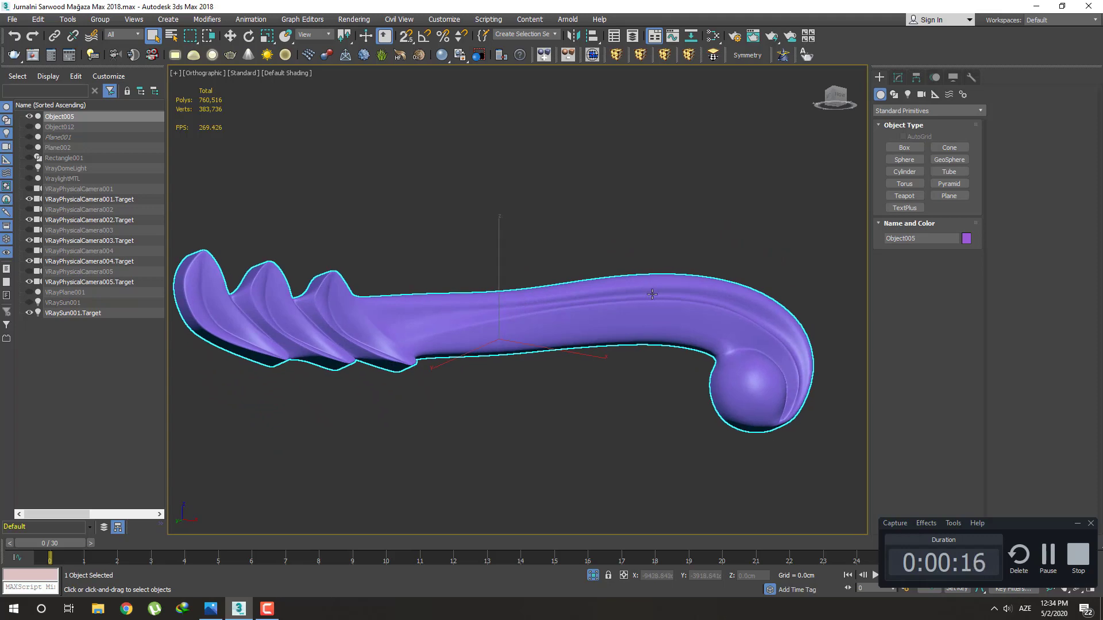
key(F4)
click(898, 78)
click(925, 137)
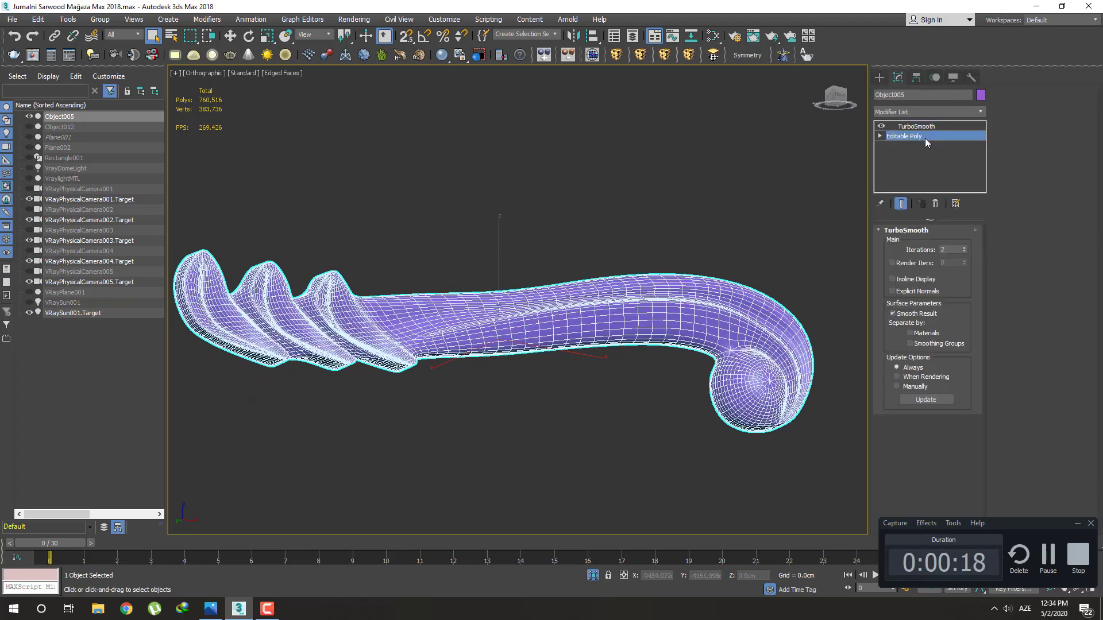
scroll(553, 330, up, 3)
In vertex Move mode, shift a vertex on the arm's side edge slightly along Y
mouse_move(552, 320)
alt+middle_down()
mouse_move(522, 246)
mouse_move(507, 247)
mouse_move(505, 291)
mouse_move(541, 292)
mouse_move(596, 347)
mouse_move(606, 328)
mouse_move(495, 300)
mouse_move(528, 345)
alt+middle_up()
scroll(611, 308, up, 2)
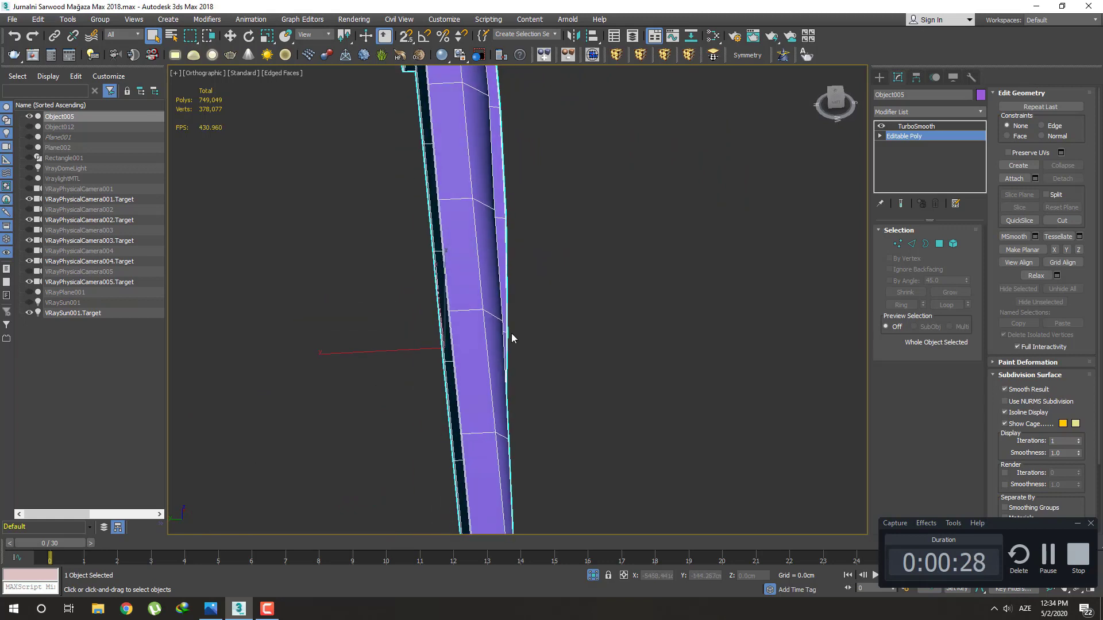
key(1)
key(w)
click(497, 316)
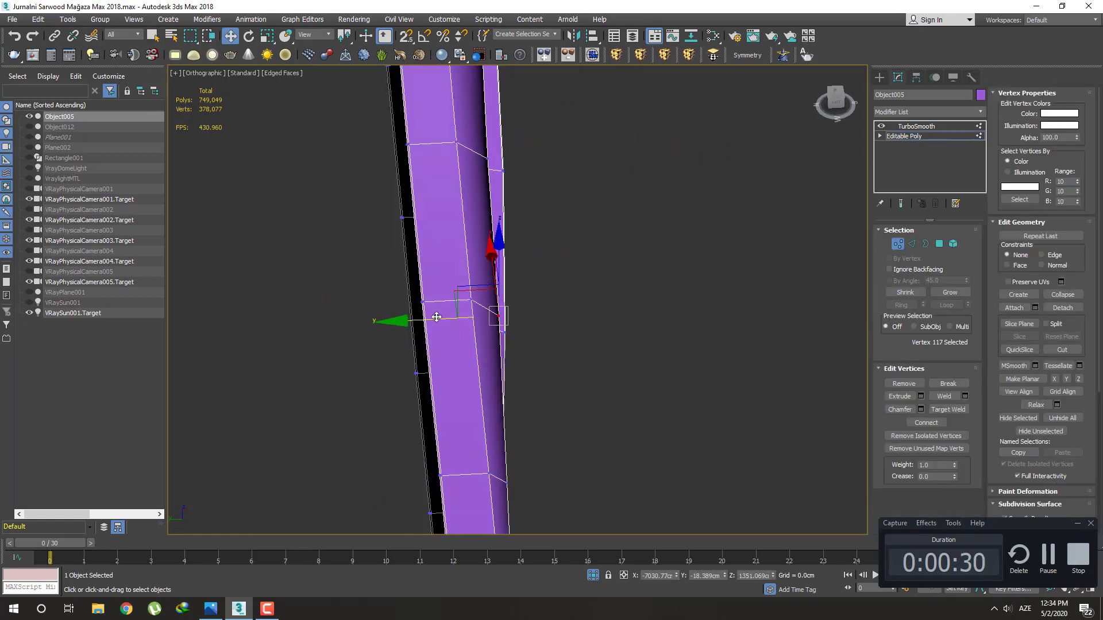
drag(437, 317, 434, 317)
Adjust vertices higher up the side, near the top and at the top corner
alt+middle_drag(434, 317, 518, 357)
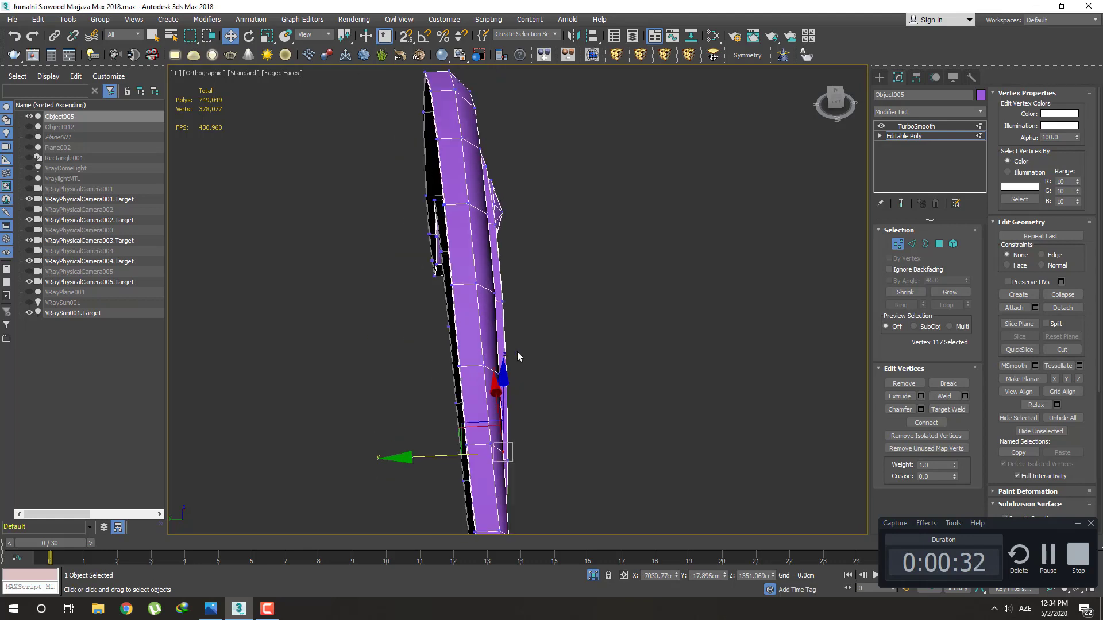
click(490, 211)
scroll(442, 224, up, 2)
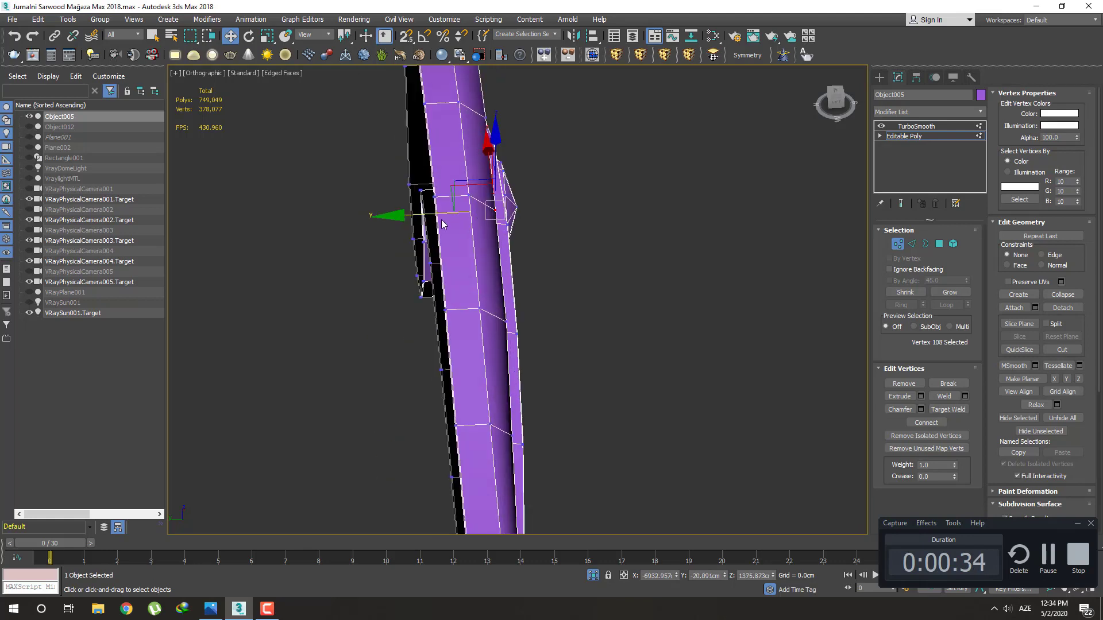
scroll(456, 211, down, 2)
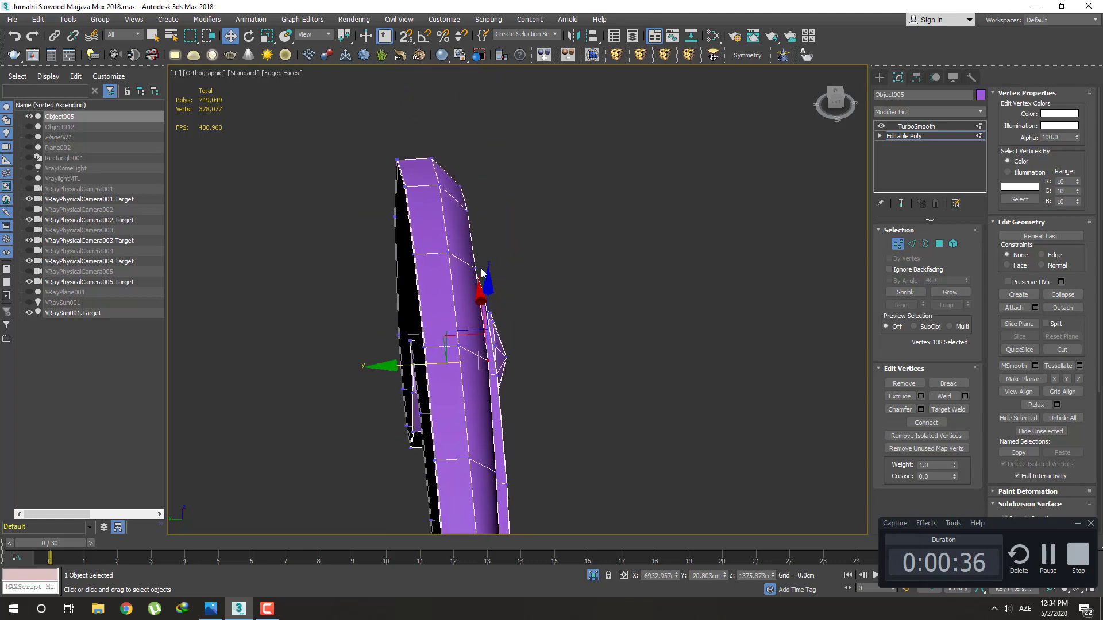
click(477, 268)
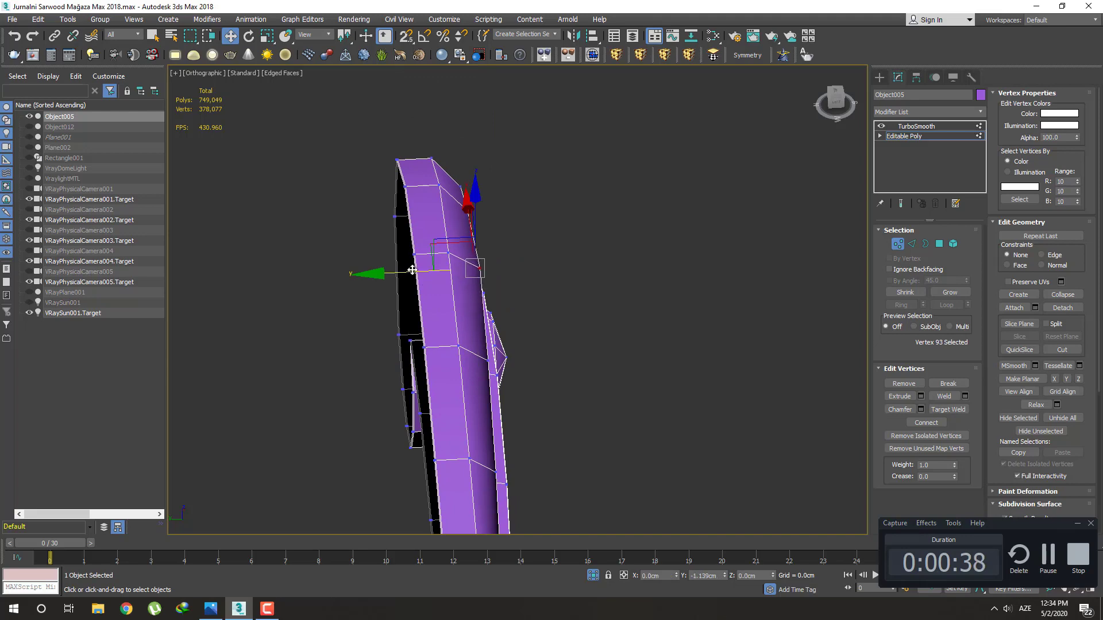
alt+middle_drag(412, 270, 428, 290)
click(472, 295)
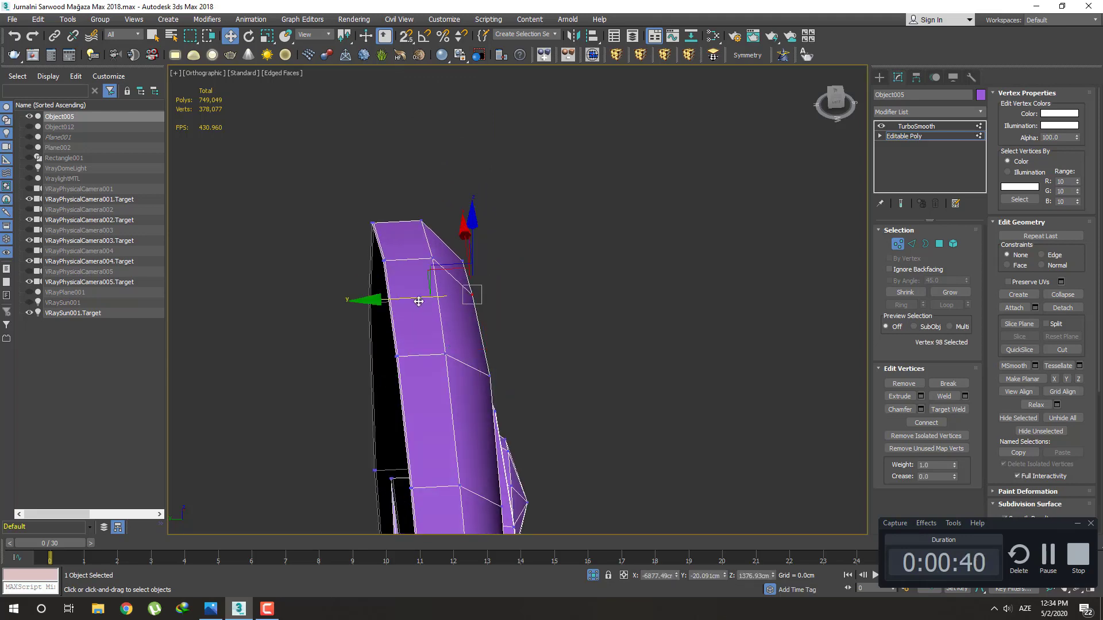
alt+middle_drag(499, 312, 398, 250)
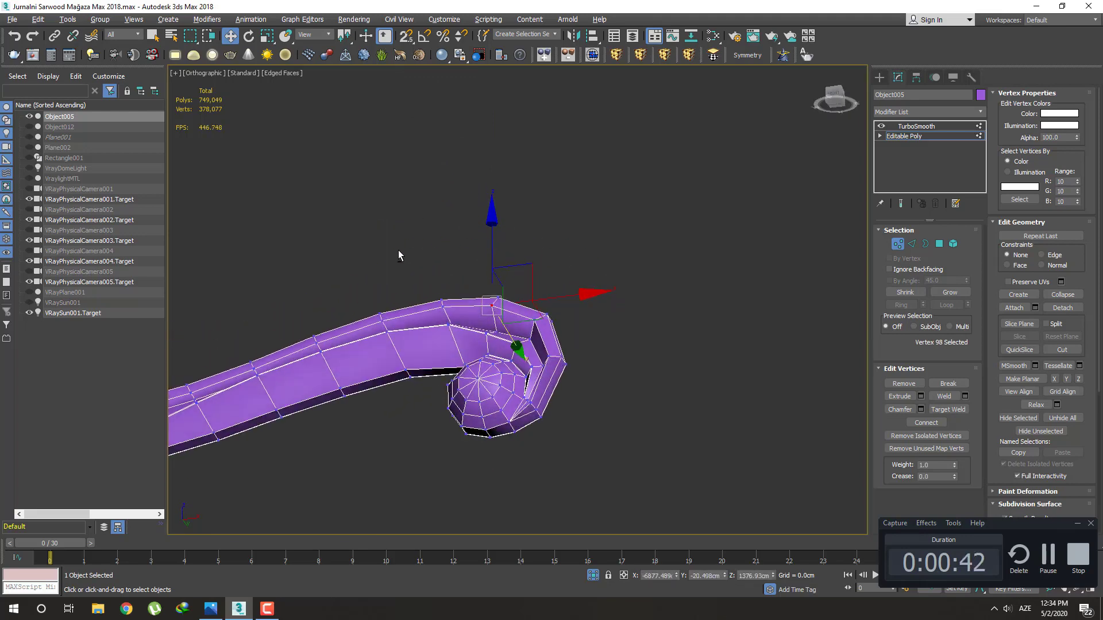
alt+middle_drag(511, 349, 598, 363)
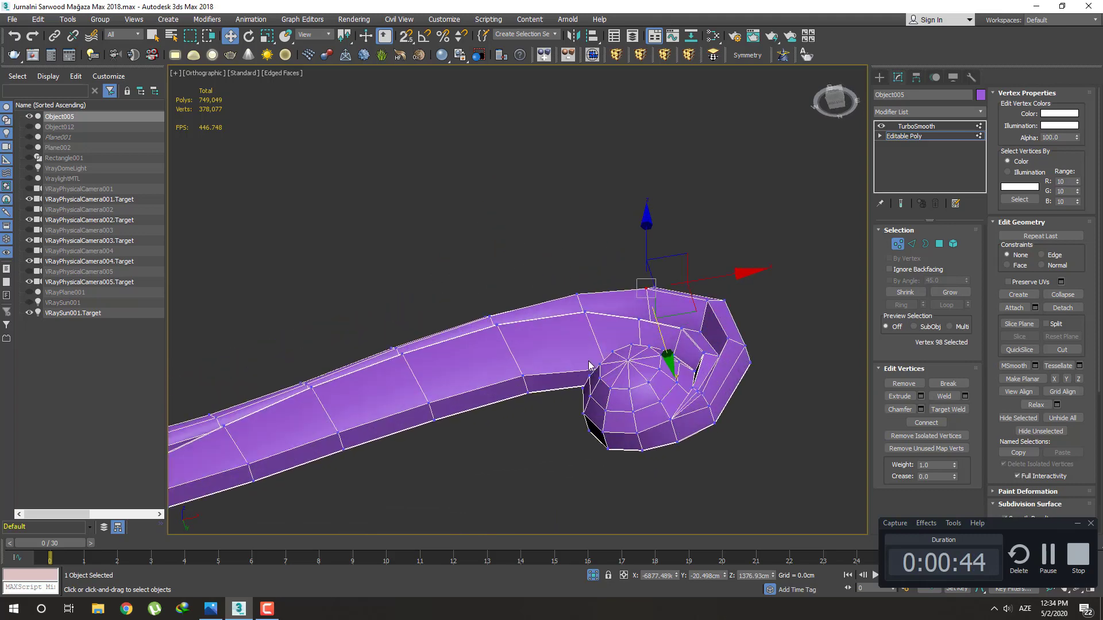
Select edge loops running along the arm around its curled end
key(2)
double_click(621, 311)
key(q)
click(619, 295)
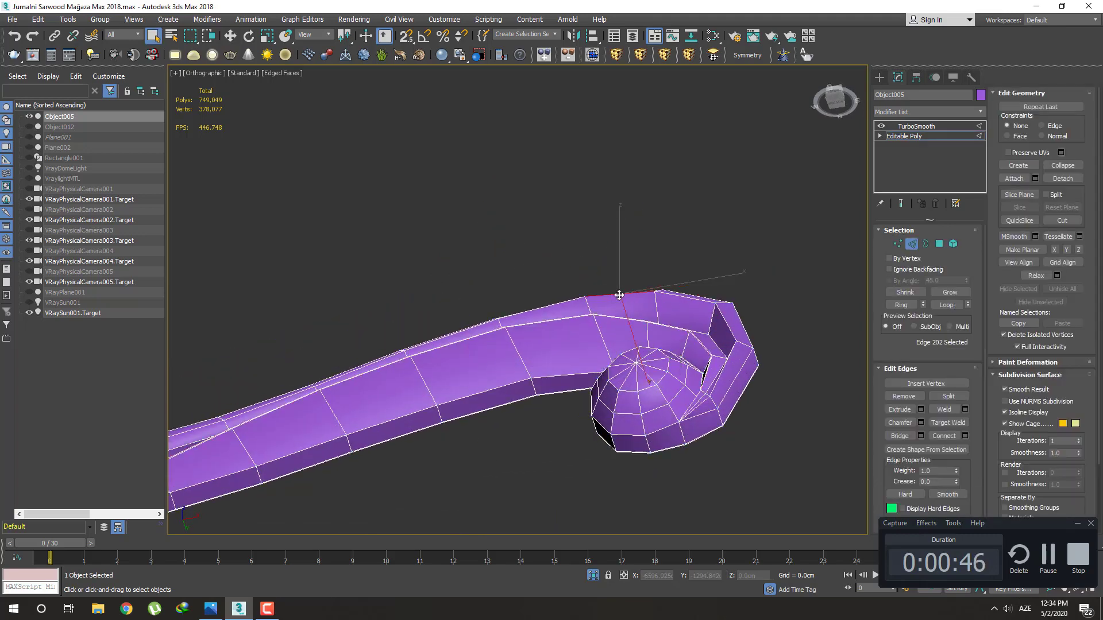
double_click(618, 295)
mouse_move(618, 295)
alt+middle_down()
mouse_move(543, 355)
mouse_move(276, 258)
alt+middle_up()
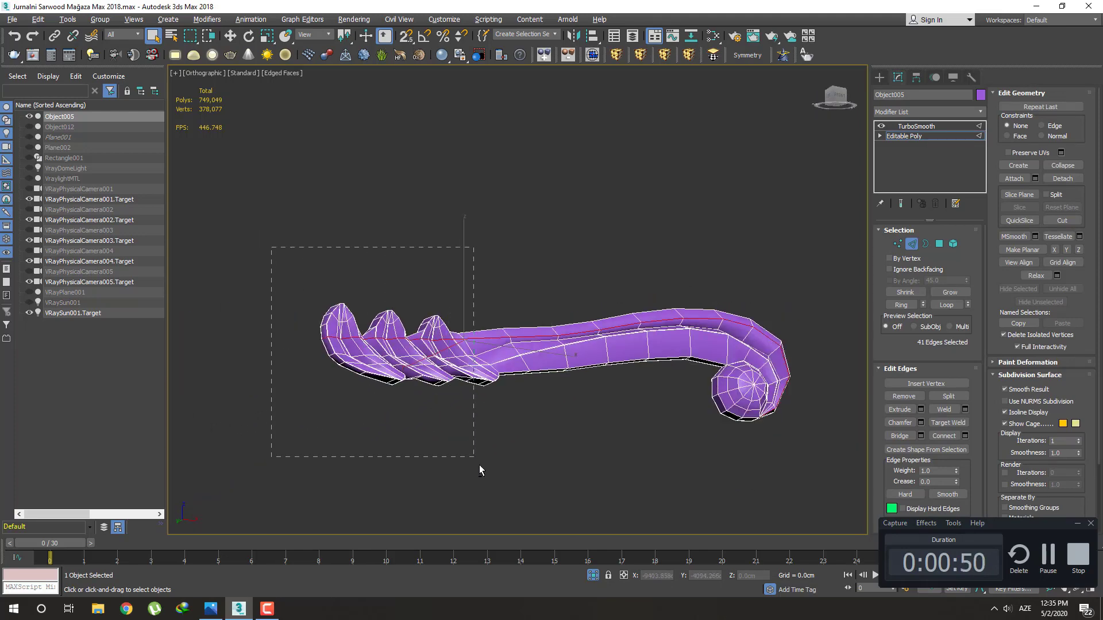
alt+middle_drag(662, 406, 709, 439)
scroll(709, 438, up, 5)
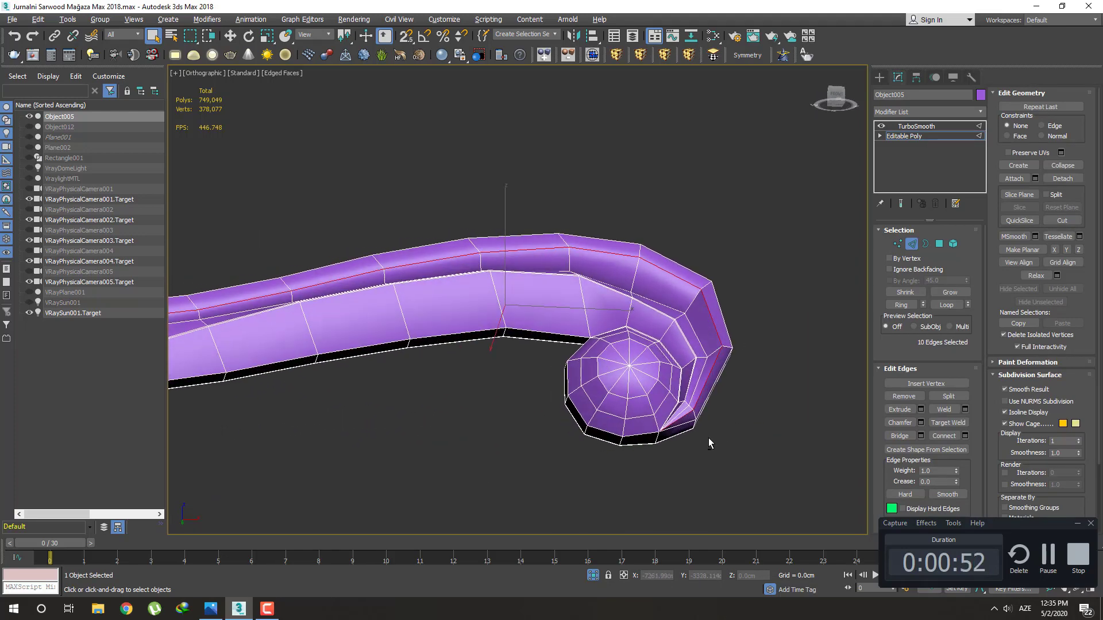
scroll(704, 436, up, 4)
scroll(705, 441, up, 4)
scroll(711, 404, up, 2)
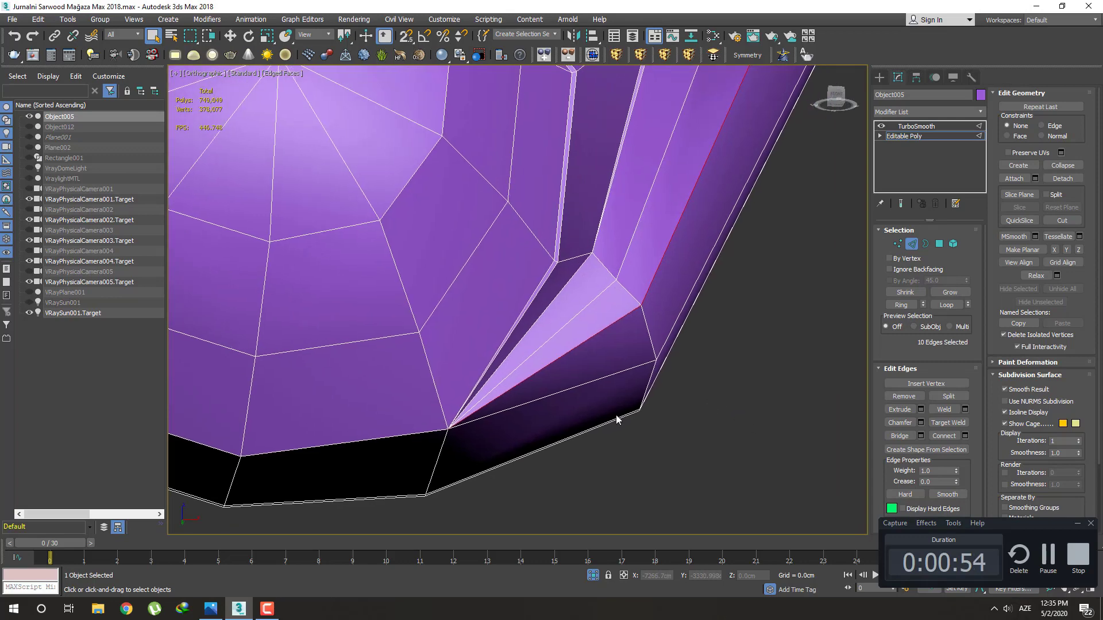
mouse_move(631, 343)
alt+middle_down()
mouse_move(624, 362)
mouse_move(534, 363)
mouse_move(702, 328)
alt+middle_up()
Drop one inner-fold edge from the selection and chamfer the remaining edges by 0.1 cm
alt+click(534, 363)
scroll(586, 365, down, 4)
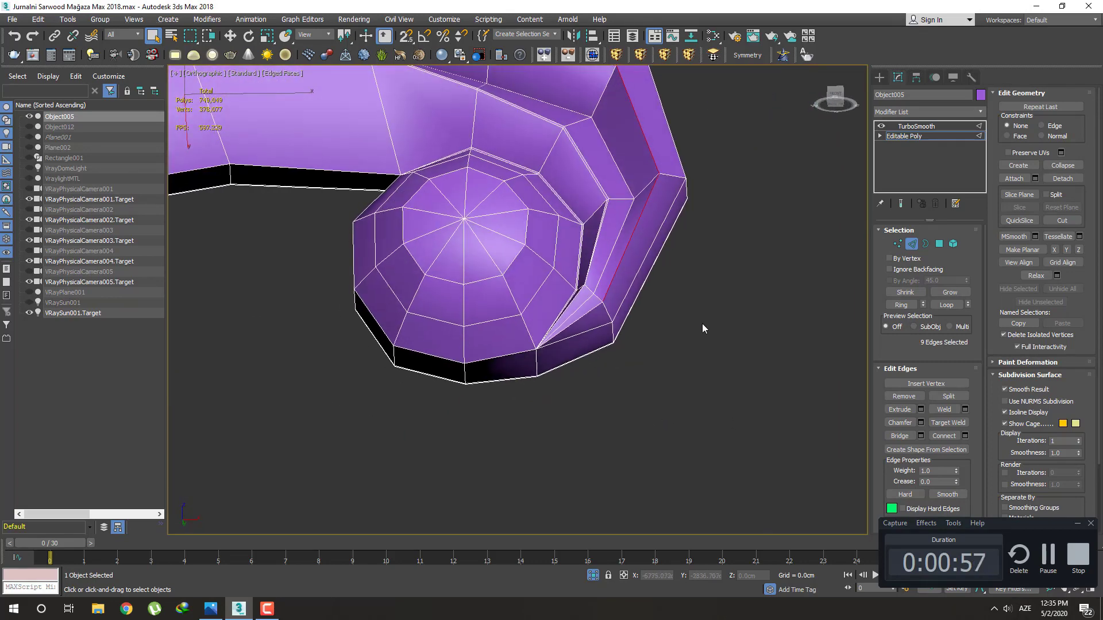
click(921, 423)
click(523, 407)
scroll(653, 254, up, 4)
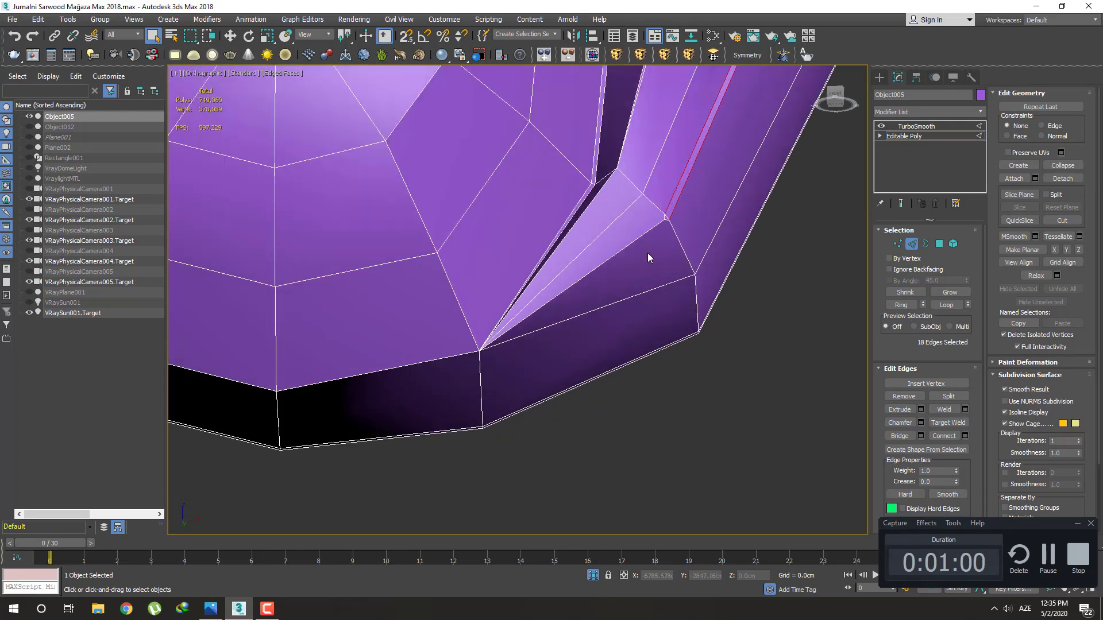
key(1)
scroll(665, 218, up, 3)
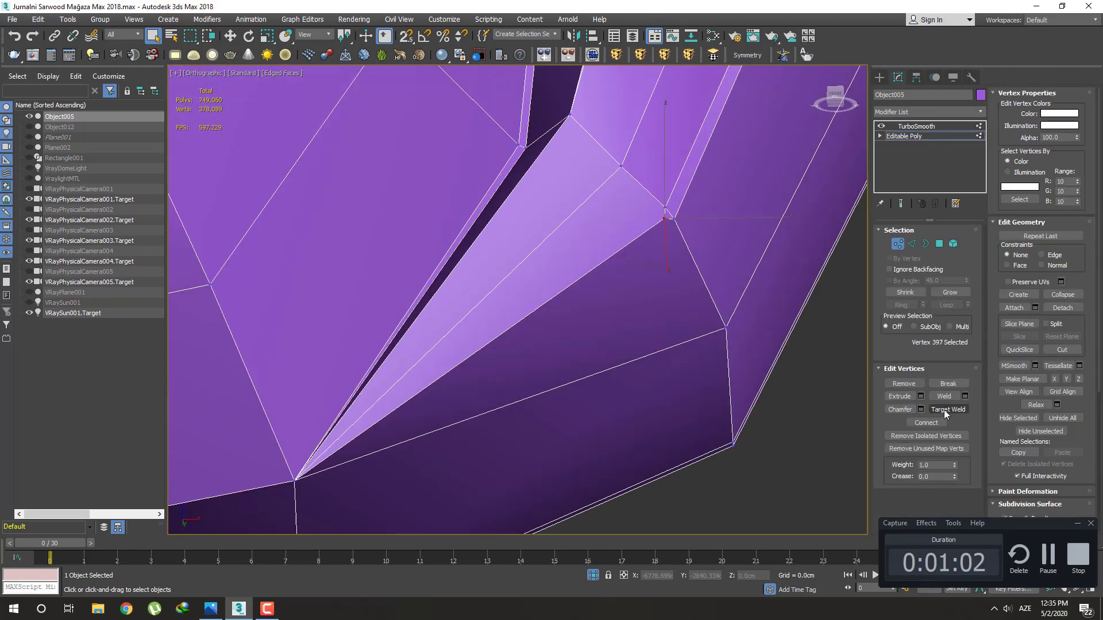
Weld a stray vertex onto its neighbour and pan along the arm
click(294, 483)
scroll(409, 370, down, 8)
middle_drag(301, 329, 522, 329)
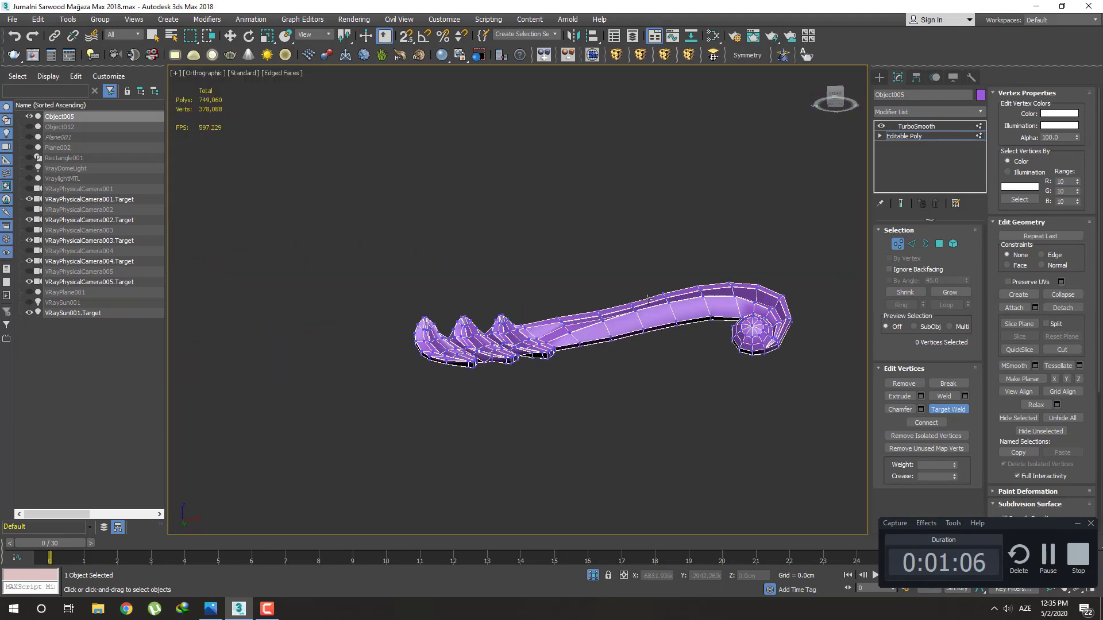
scroll(522, 330, up, 3)
scroll(522, 329, up, 2)
scroll(664, 337, up, 2)
scroll(574, 327, up, 2)
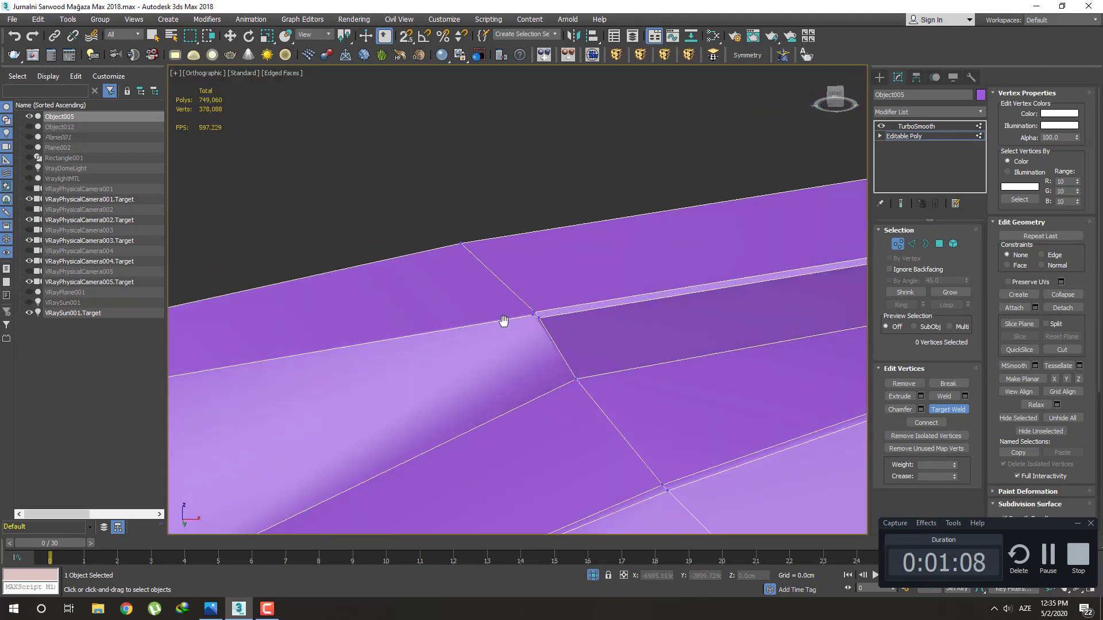
scroll(653, 325, up, 1)
Select the vertex to merge and slide it left toward its neighbour
click(658, 316)
scroll(658, 316, down, 2)
scroll(659, 337, down, 2)
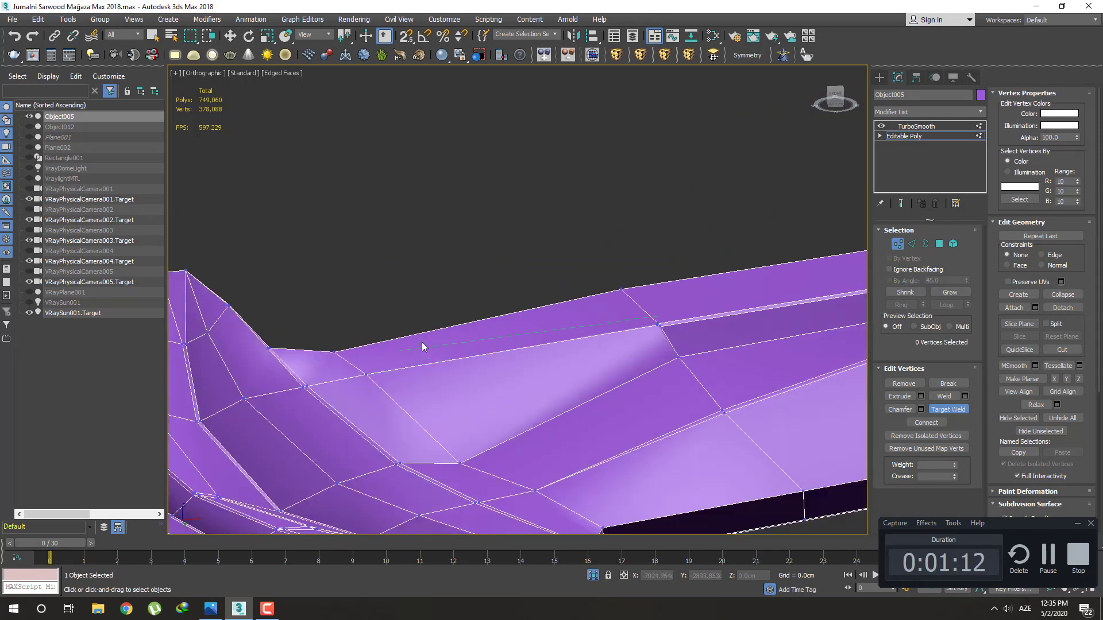
scroll(589, 391, down, 2)
alt+middle_drag(585, 339, 575, 348)
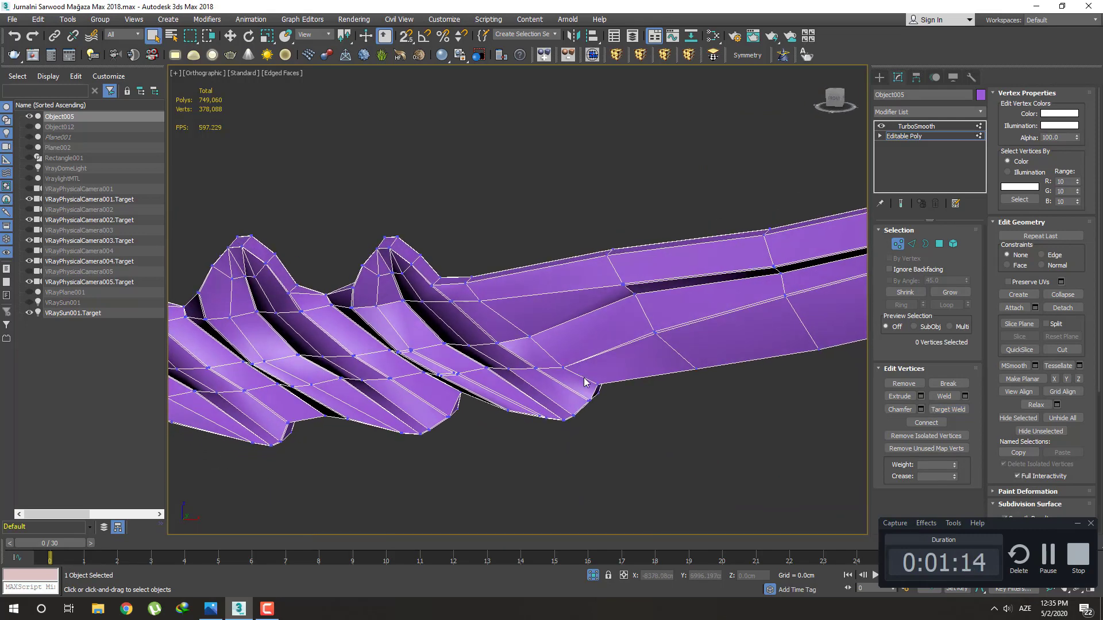
scroll(573, 350, up, 1)
scroll(601, 328, up, 1)
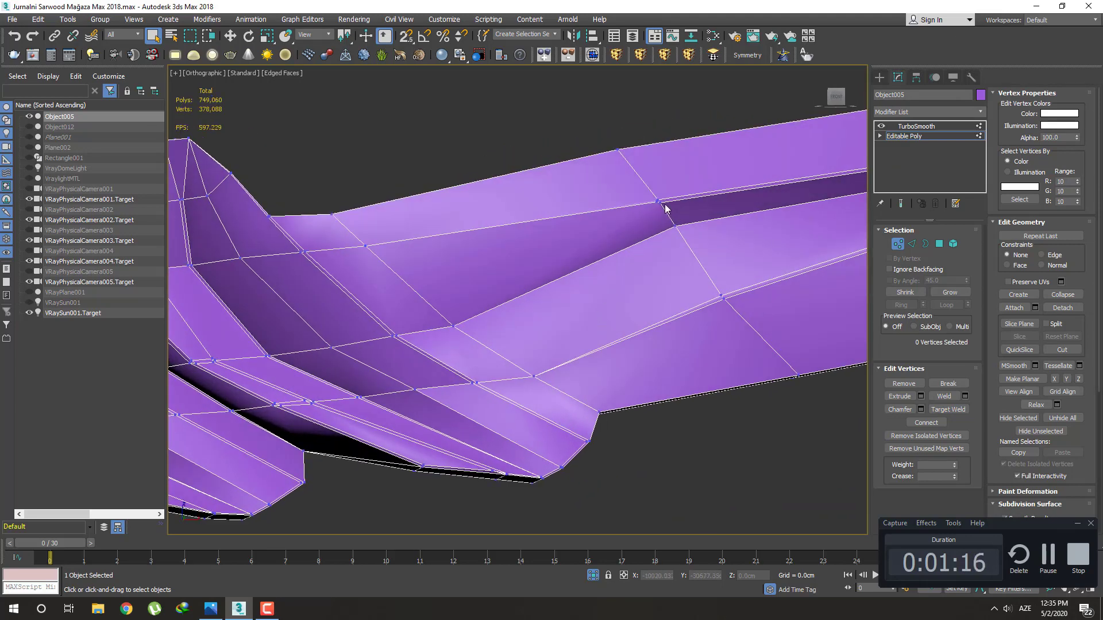
scroll(665, 208, up, 3)
click(639, 196)
scroll(640, 196, down, 3)
key(w)
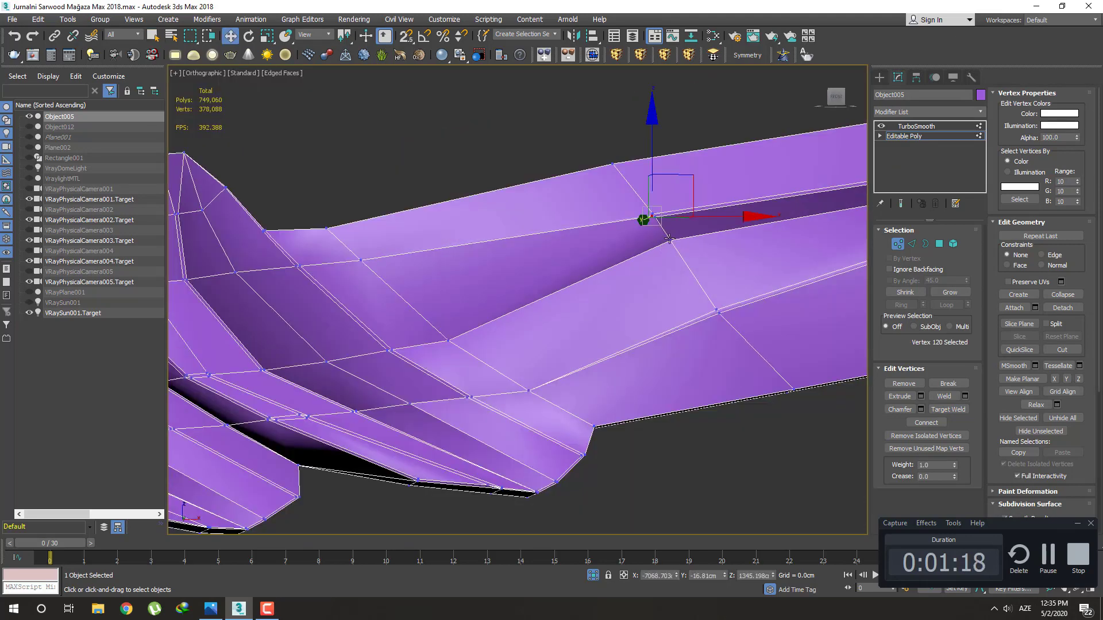
drag(706, 216, 576, 217)
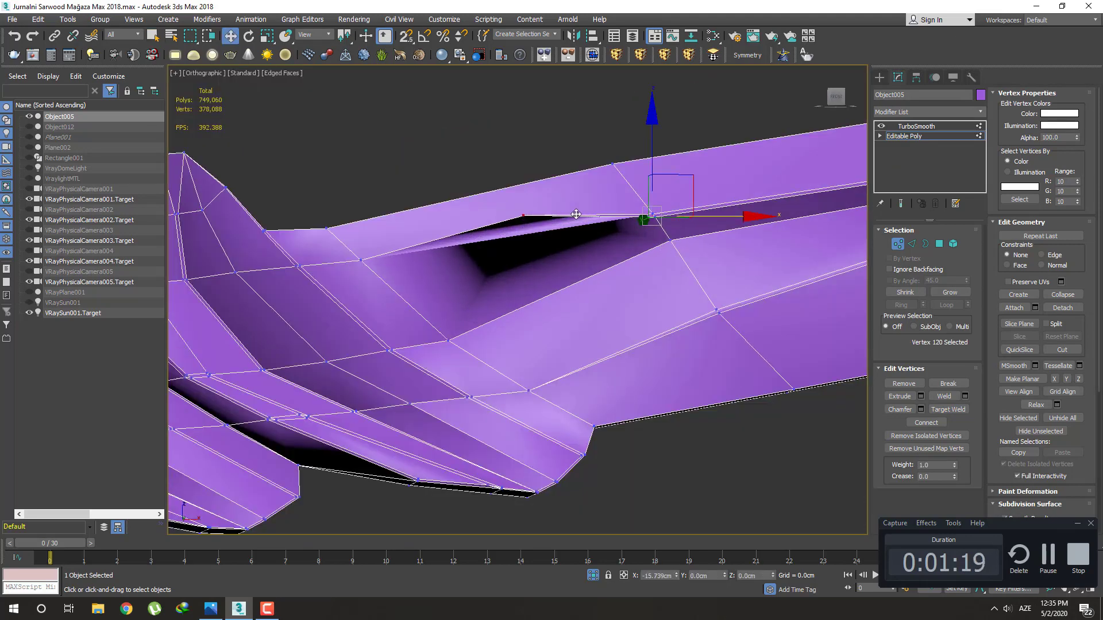
Target Weld the vertex onto its neighbour, cutting the count to 378,087, then view from Front
click(940, 410)
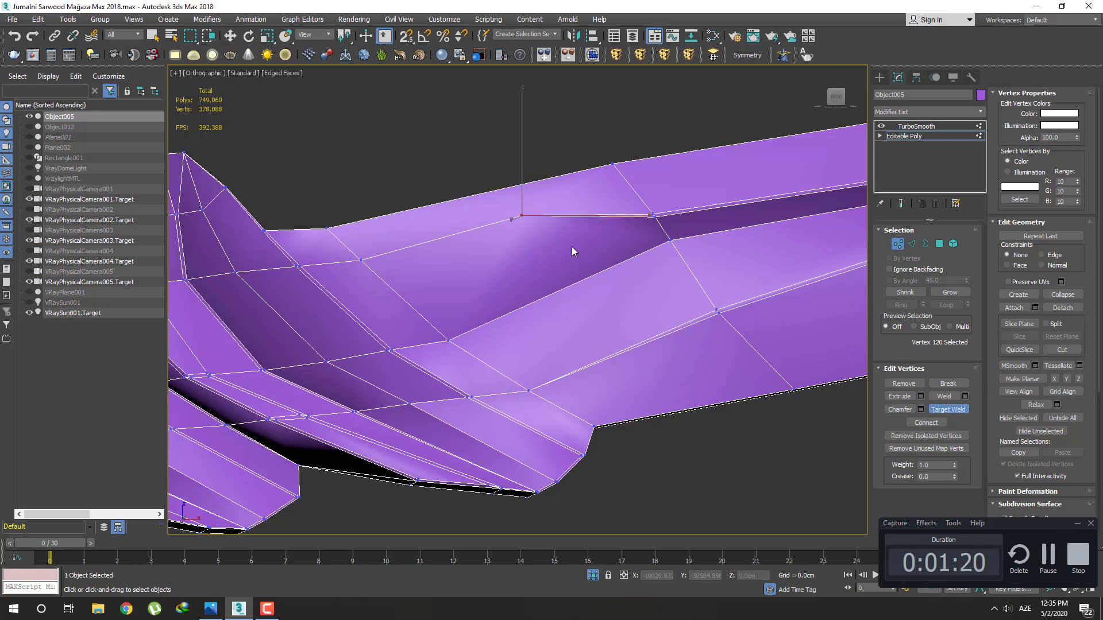
click(362, 261)
scroll(362, 261, down, 5)
mouse_move(403, 275)
alt+middle_down()
mouse_move(494, 294)
mouse_move(505, 308)
mouse_move(493, 266)
alt+middle_up()
scroll(460, 287, up, 4)
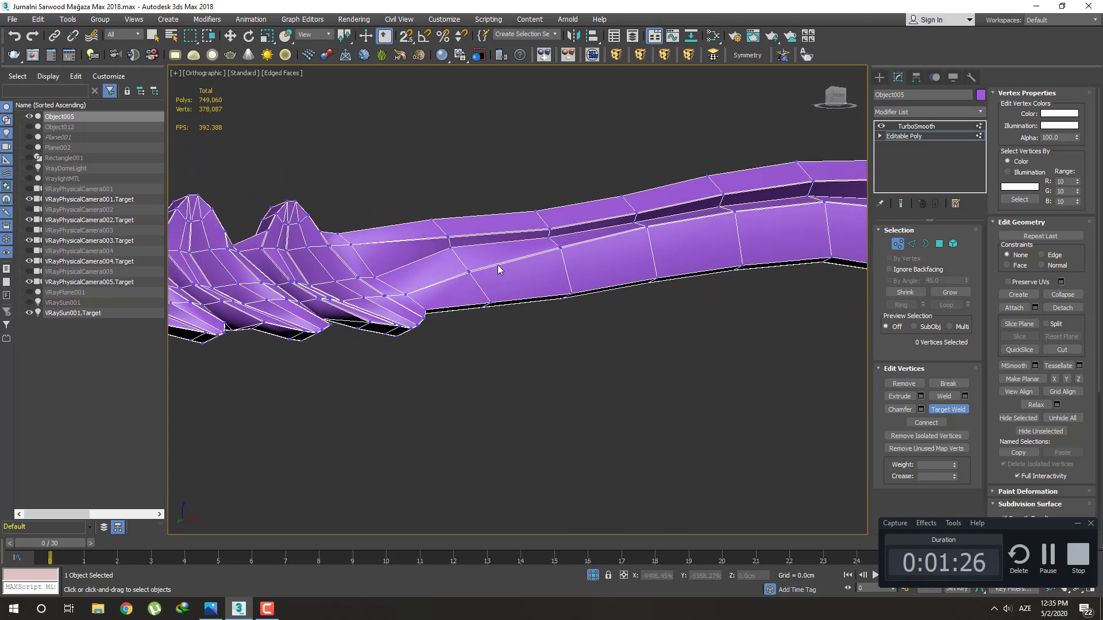
key(f)
scroll(454, 322, up, 2)
scroll(460, 310, up, 2)
Lower three vertices on the arm's upper edge, then a single vertex, slightly
scroll(437, 273, down, 2)
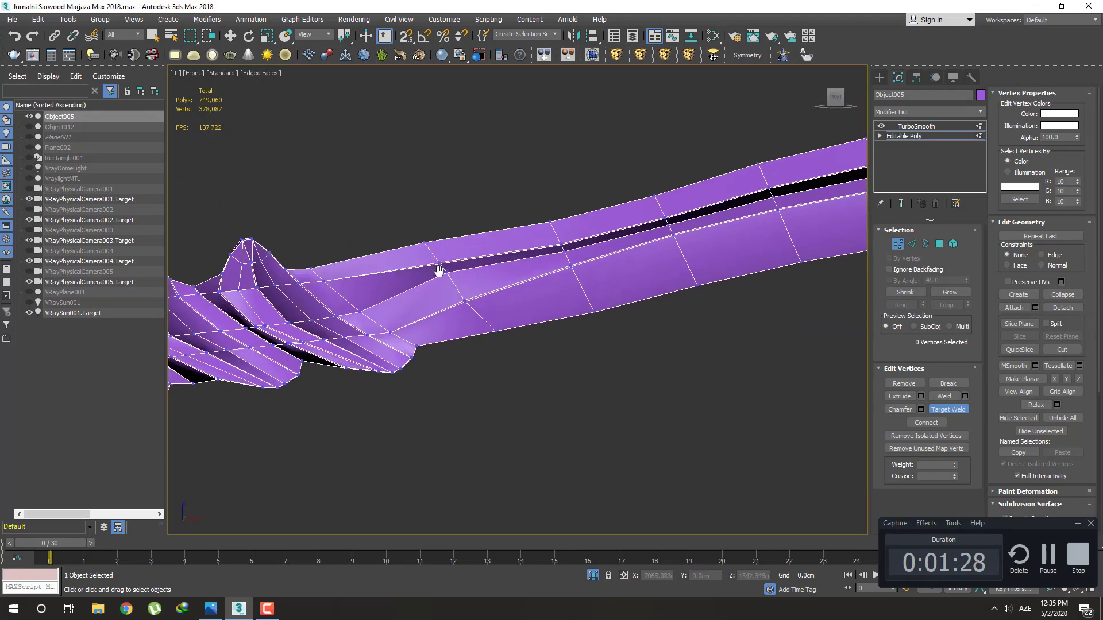
scroll(443, 285, down, 2)
scroll(431, 254, up, 2)
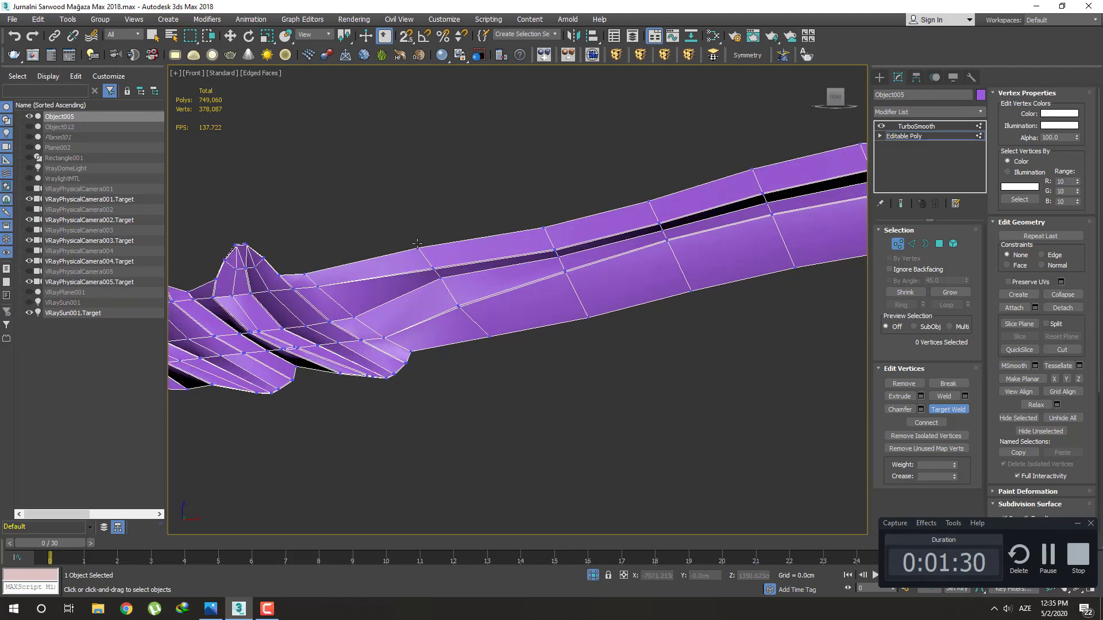
drag(429, 249, 429, 249)
key(w)
drag(420, 210, 418, 213)
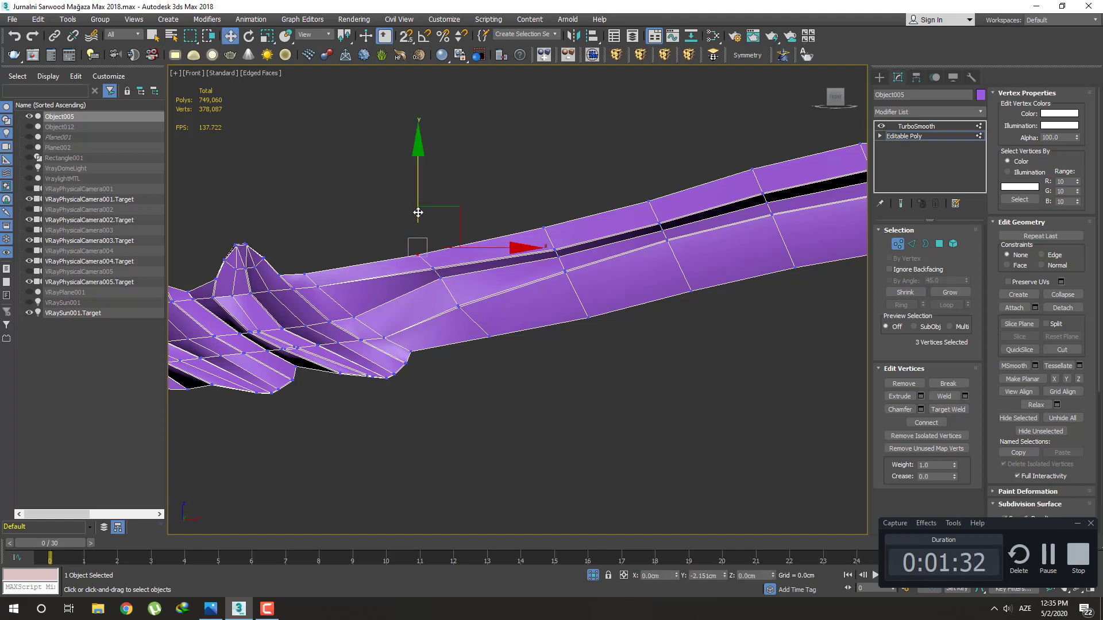
click(433, 288)
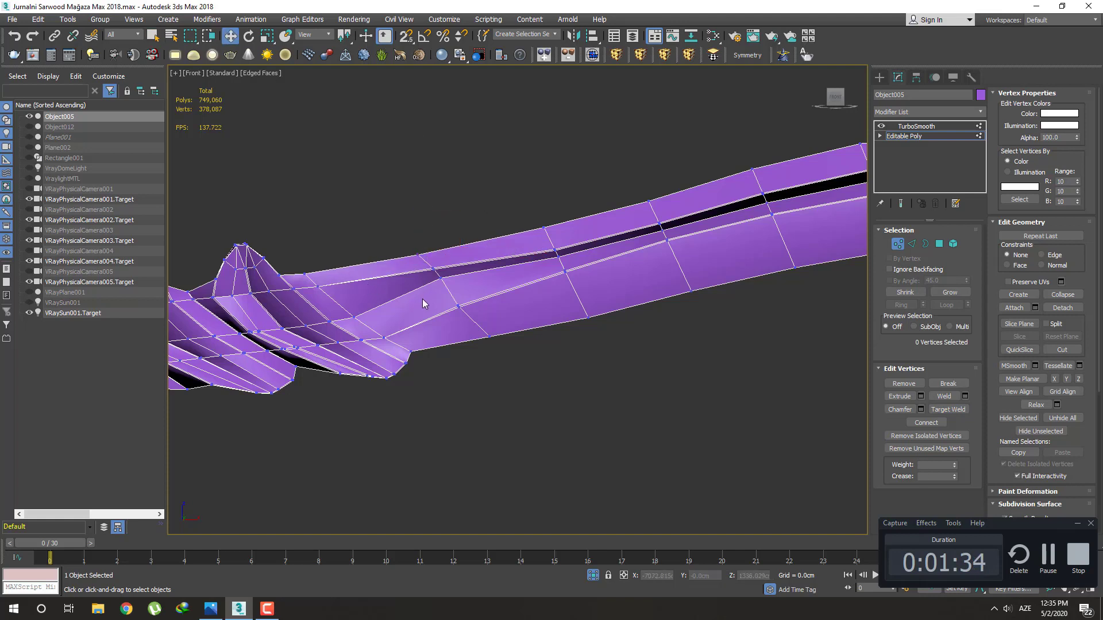
click(440, 277)
drag(441, 236, 441, 243)
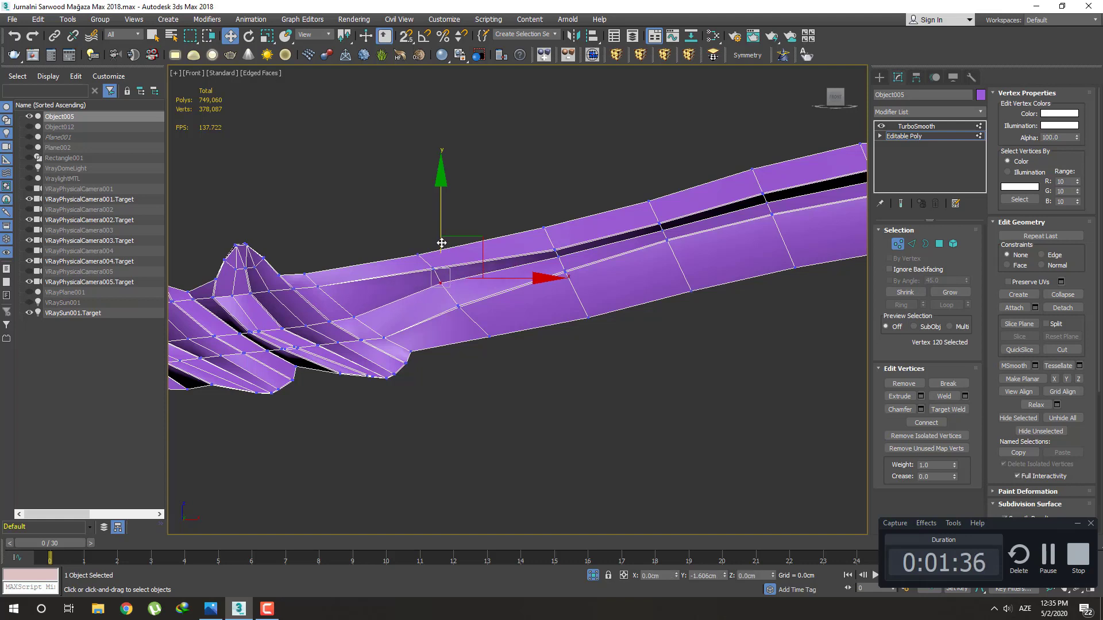
Select vertex rows further along the arm and lower one row slightly
click(508, 346)
mouse_move(440, 274)
mouse_down()
mouse_move(428, 261)
mouse_move(433, 235)
mouse_up()
ctrl+click(418, 254)
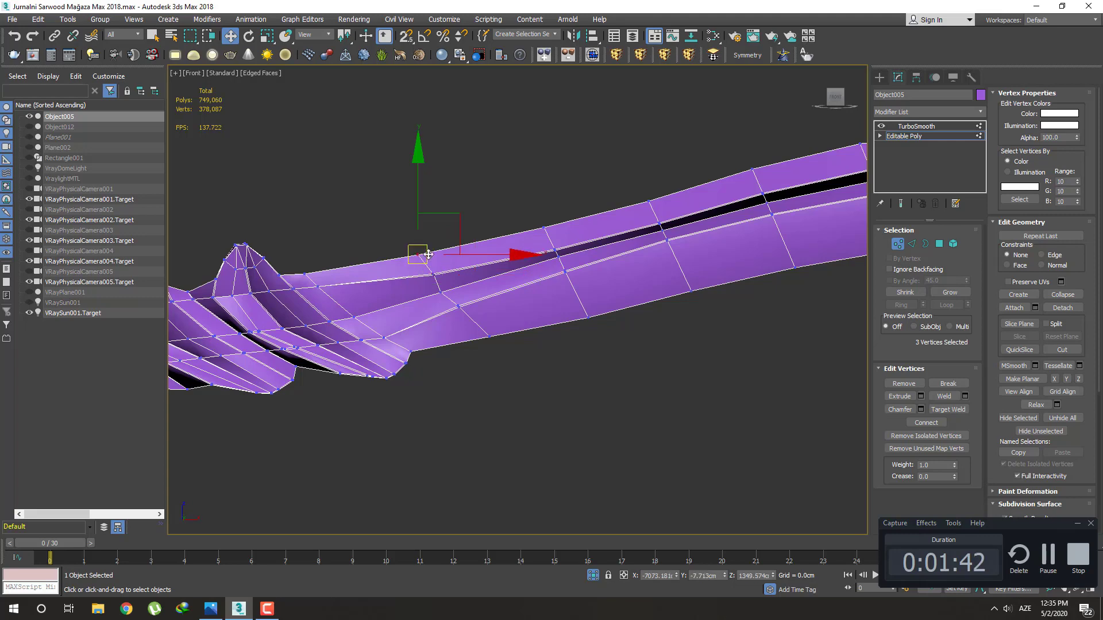
click(543, 228)
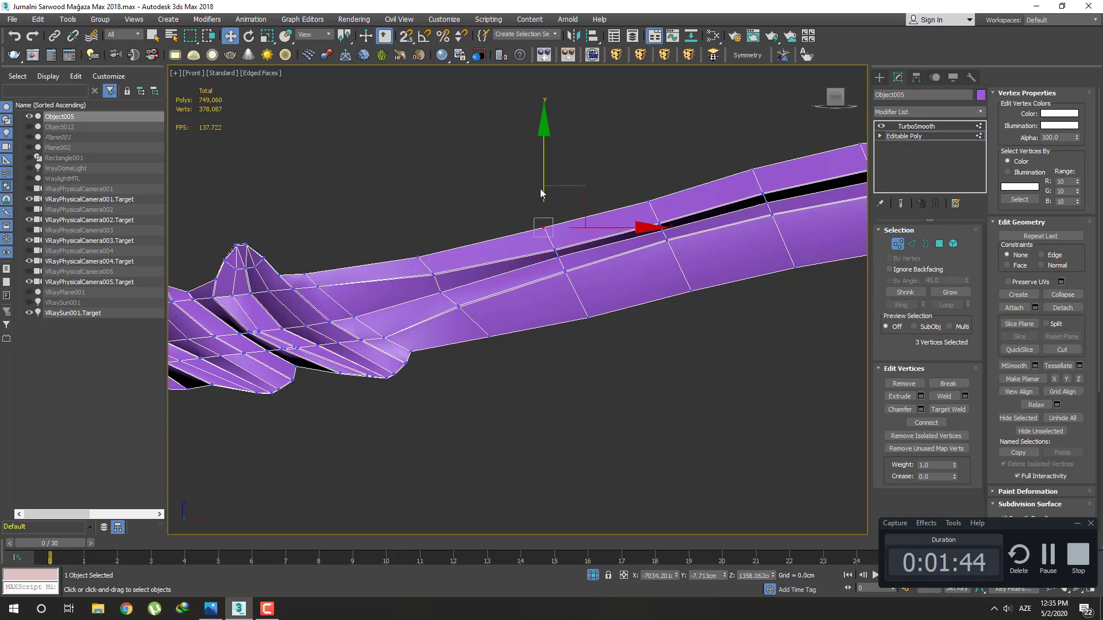
drag(544, 179, 544, 180)
middle_drag(543, 179, 390, 212)
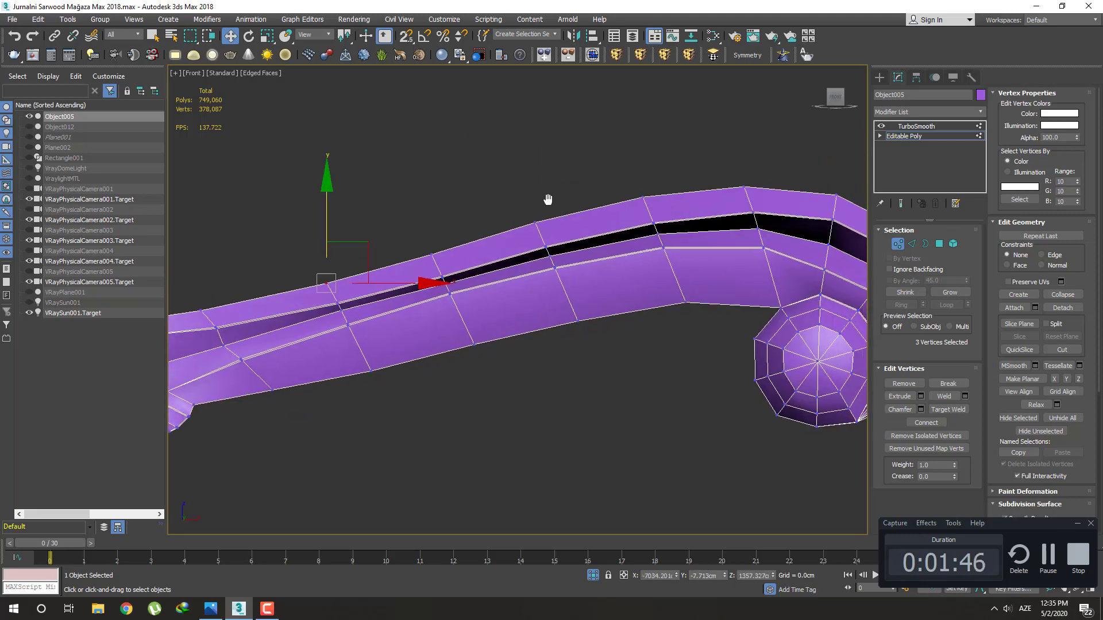
click(484, 240)
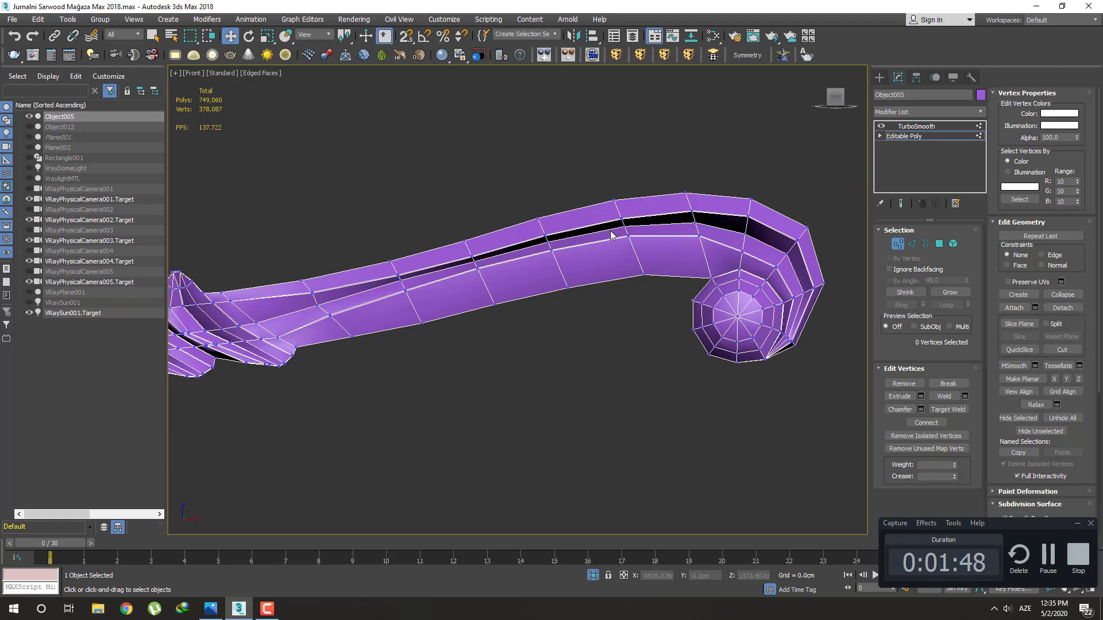
drag(449, 238, 469, 248)
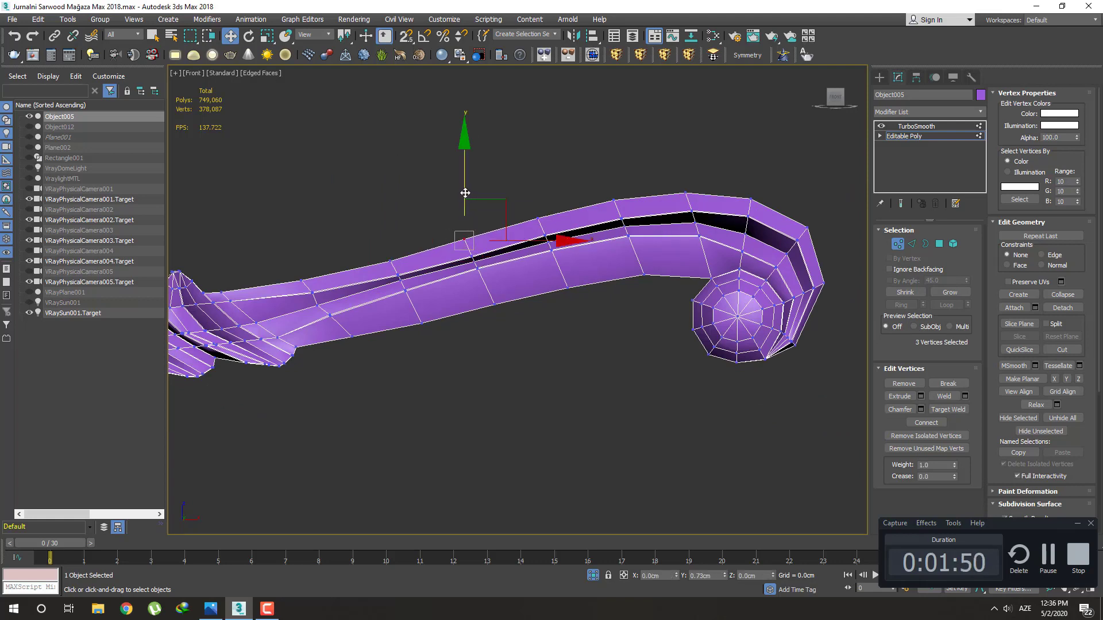
Slide three vertices on the arm's lower side right along the arm
middle_drag(466, 371, 432, 361)
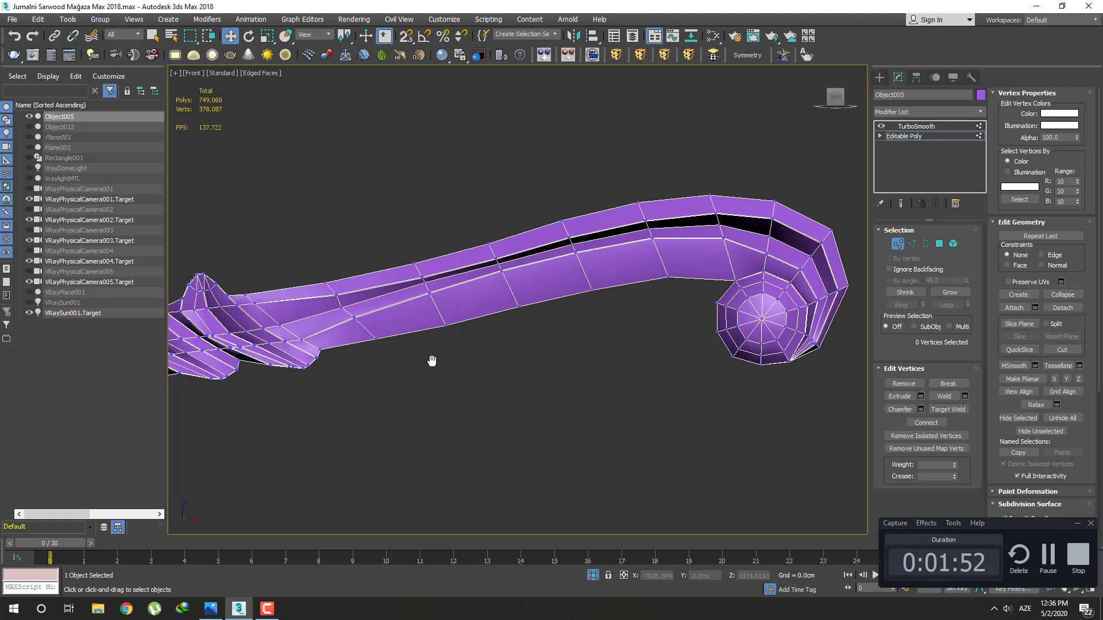
click(378, 341)
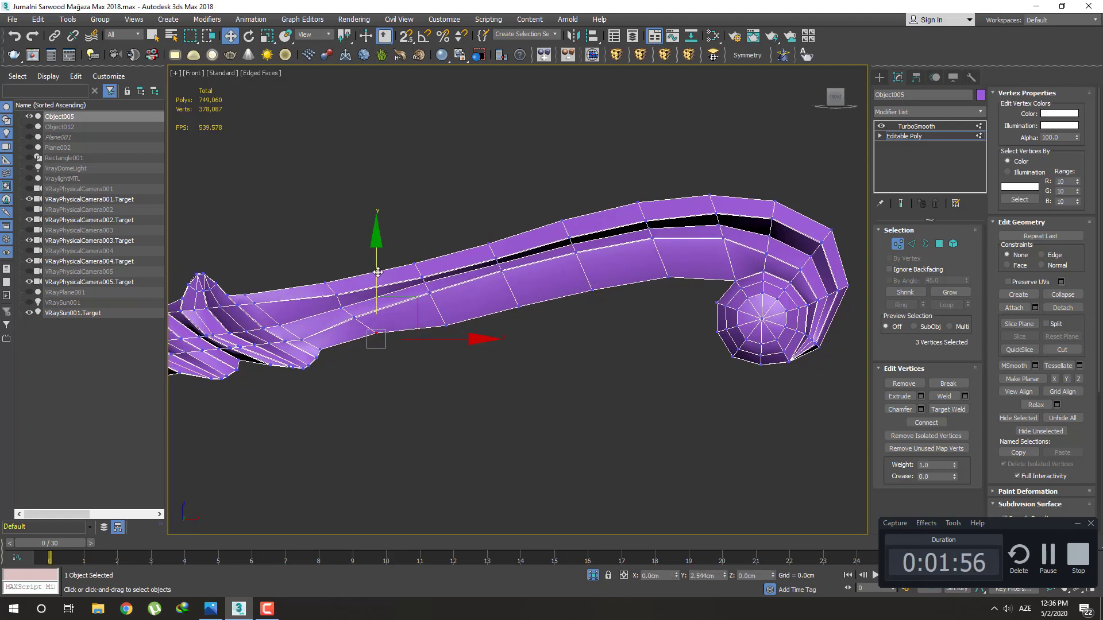
click(409, 341)
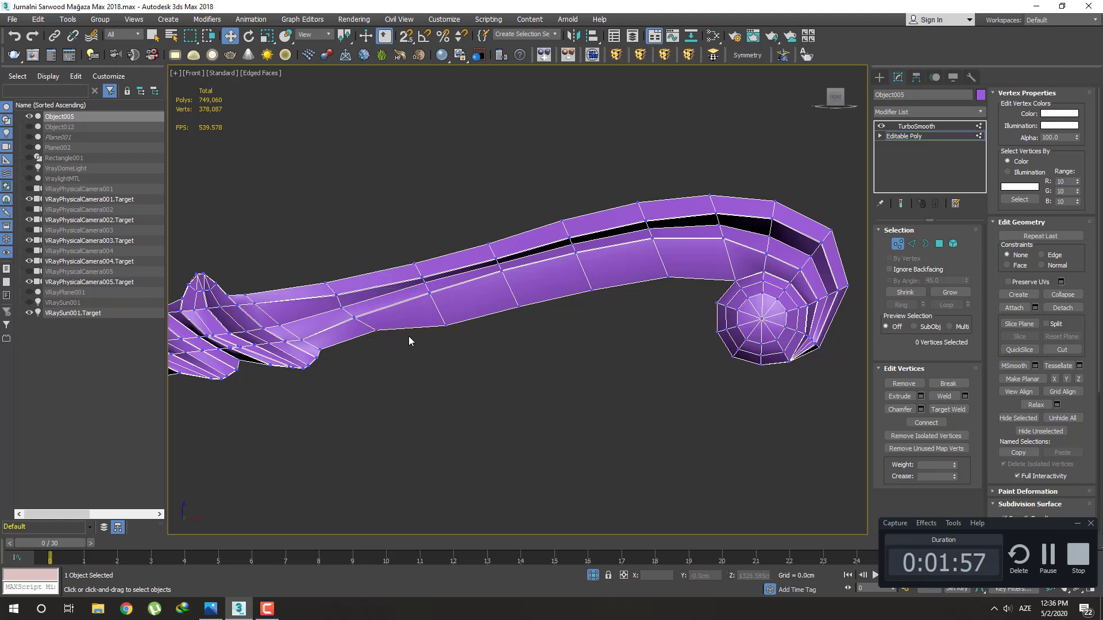
click(376, 336)
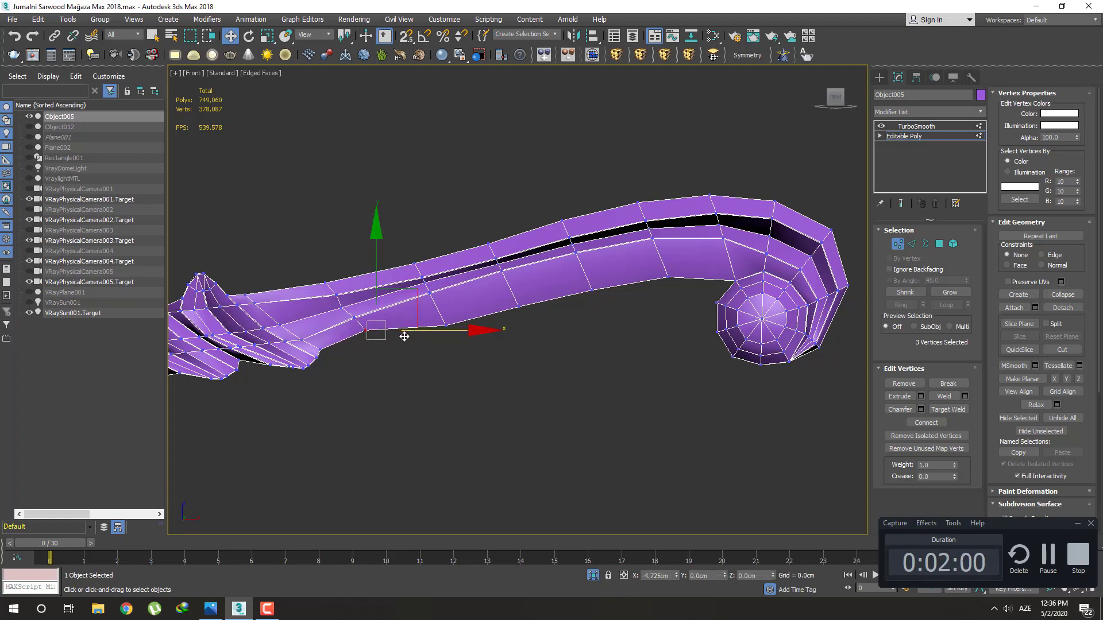
mouse_move(359, 322)
mouse_down()
mouse_move(432, 316)
mouse_move(447, 266)
mouse_up()
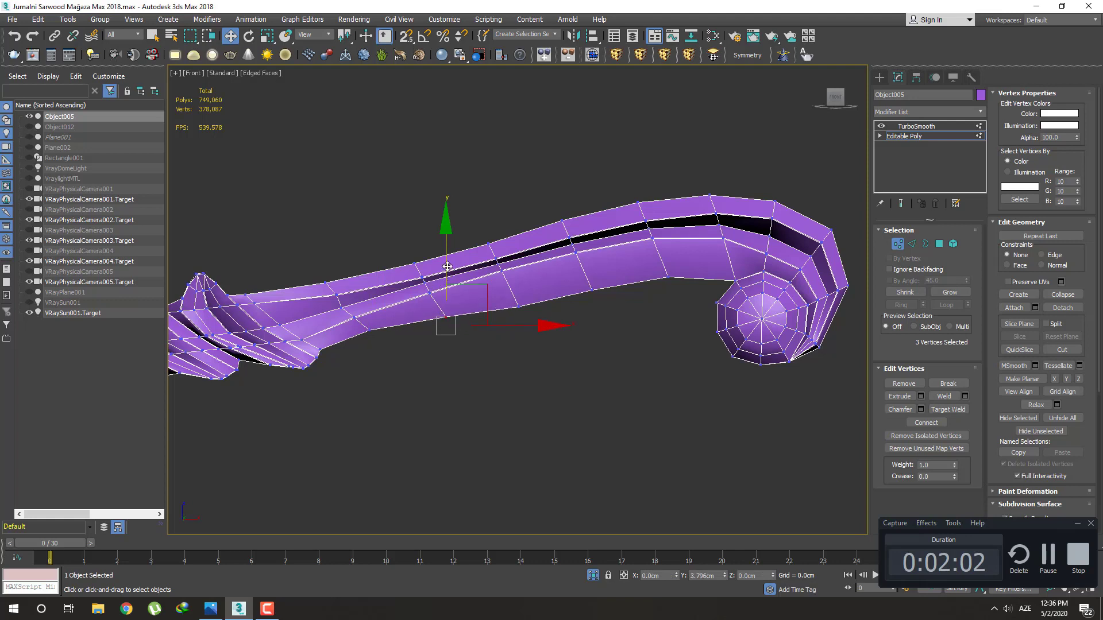
Move the vertex row near the knob left, undo that move, and exit poly editing
click(518, 299)
click(608, 315)
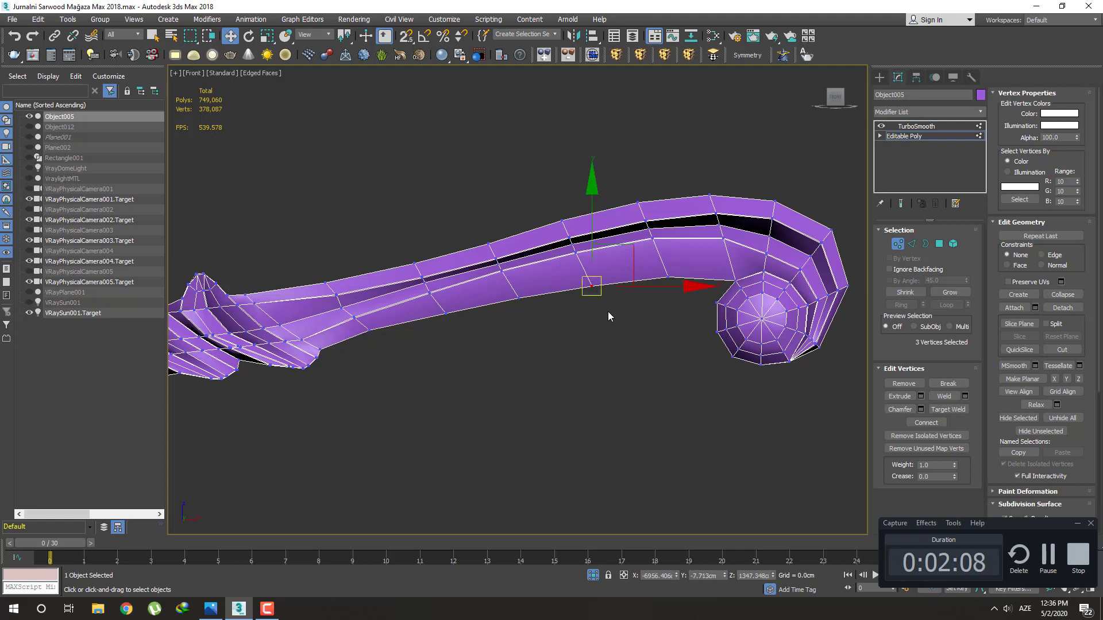
click(609, 316)
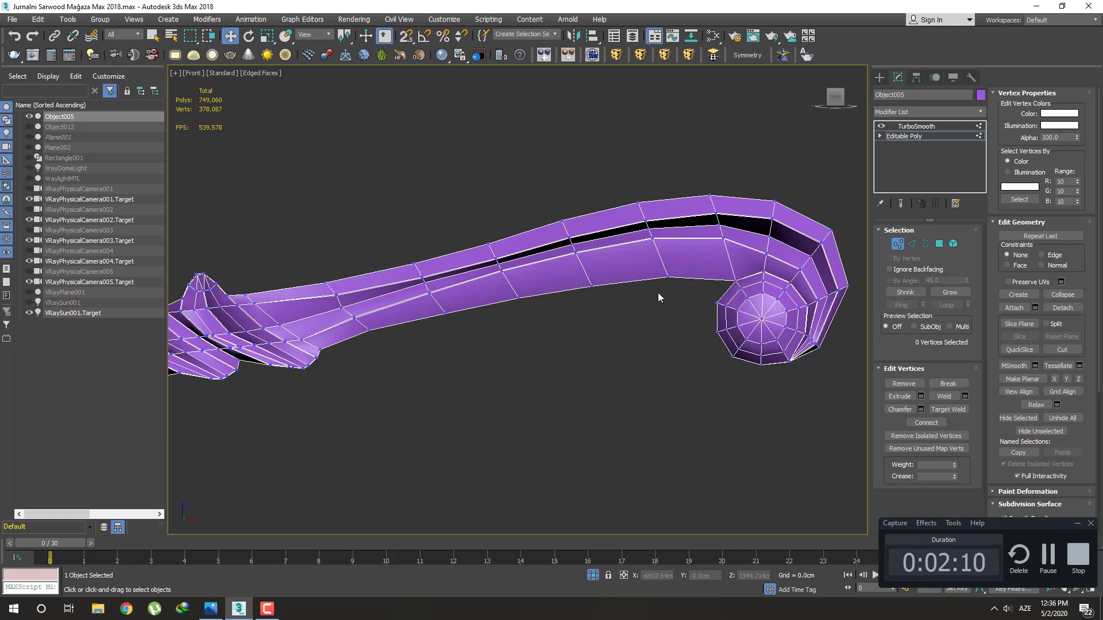
middle_drag(658, 293, 636, 297)
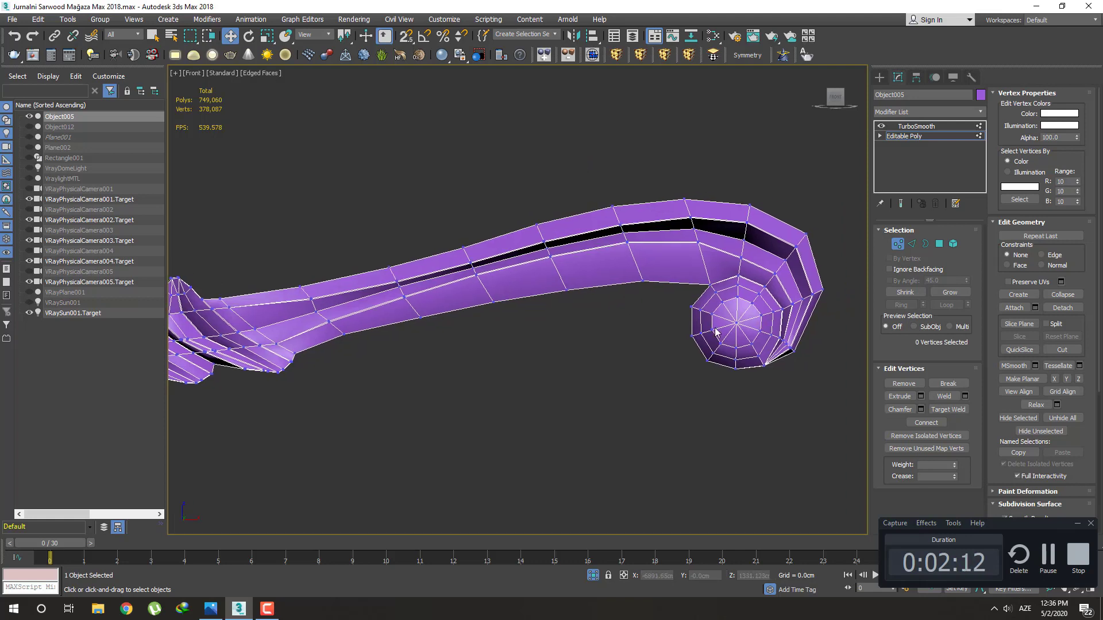
click(644, 287)
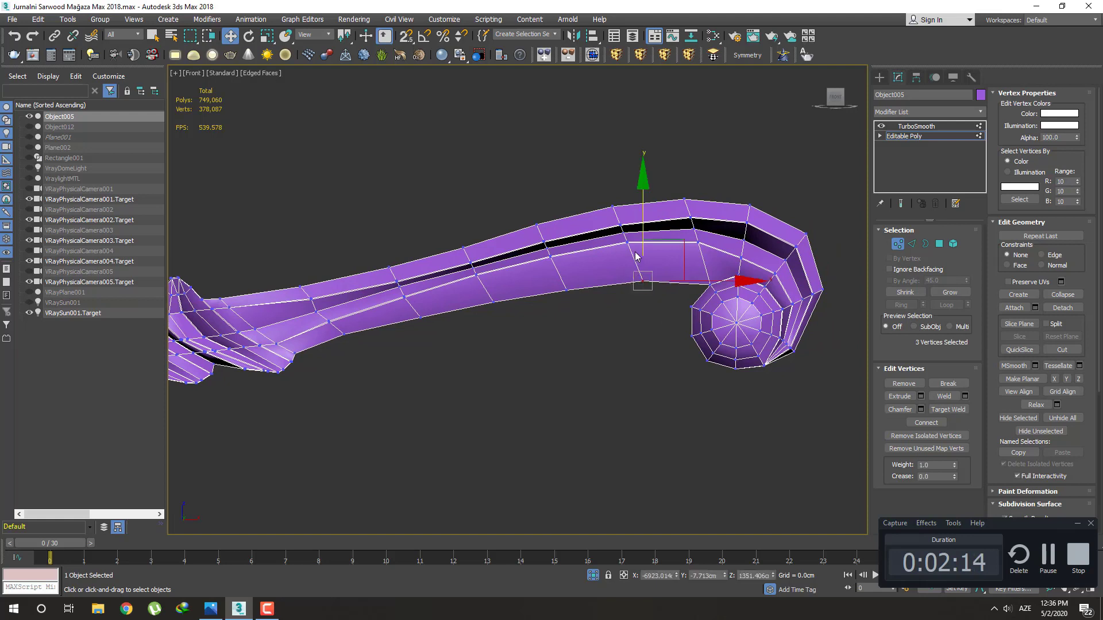
drag(643, 238, 570, 254)
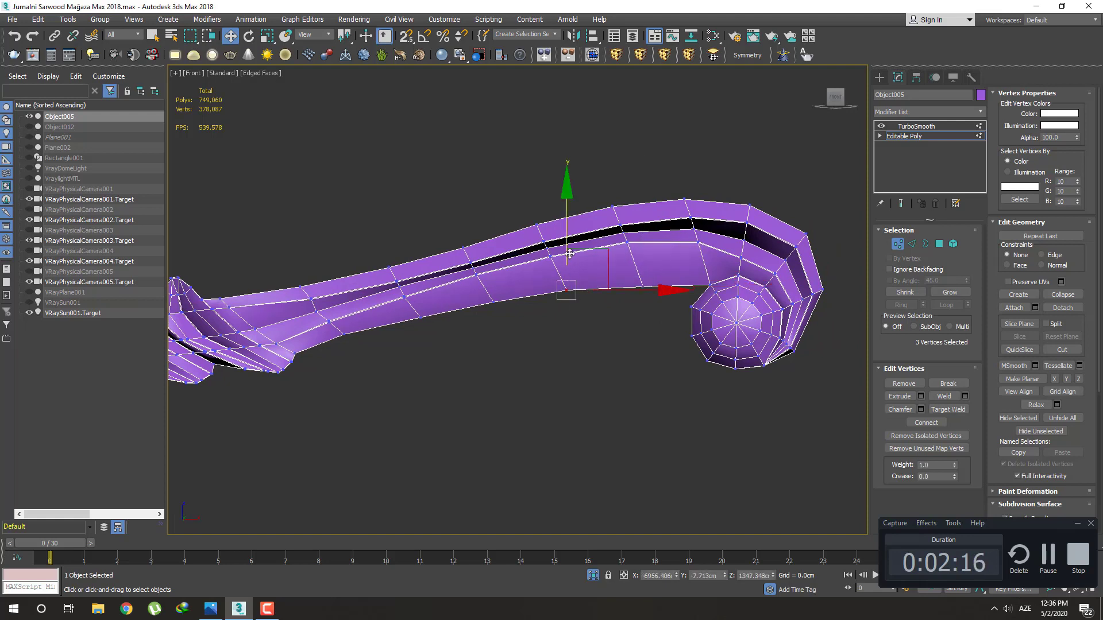
key(ctrl+z)
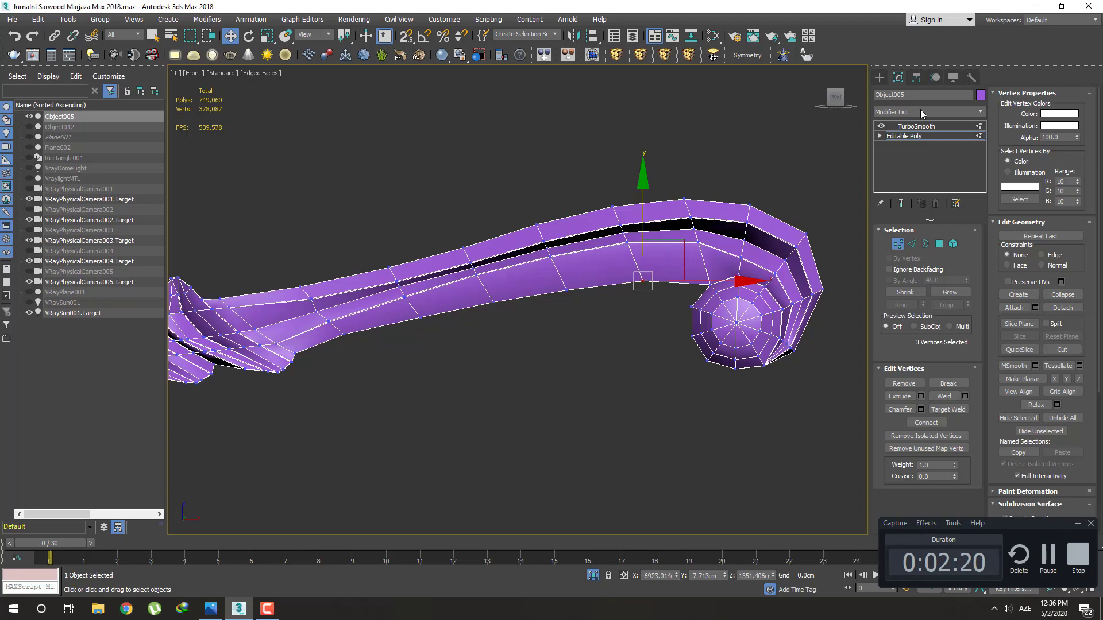
click(881, 76)
Return to the bracket's Editable Poly base mesh with Edged Faces shown
scroll(580, 329, down, 3)
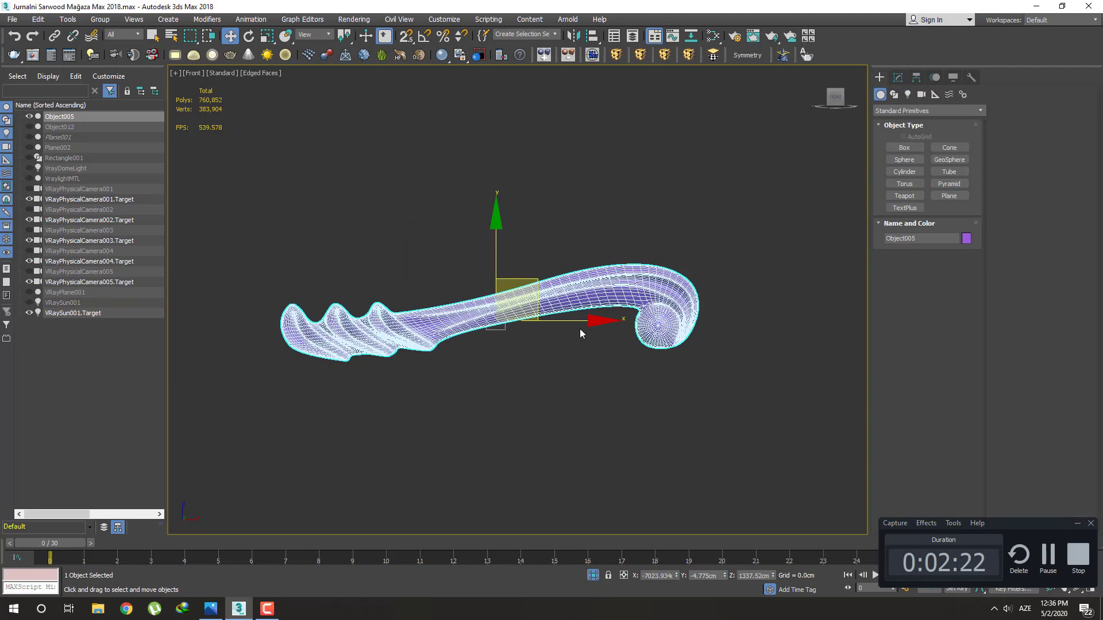
key(F4)
mouse_move(574, 369)
alt+middle_down()
mouse_move(556, 324)
mouse_move(571, 362)
mouse_move(603, 347)
mouse_move(556, 340)
alt+middle_up()
key(q)
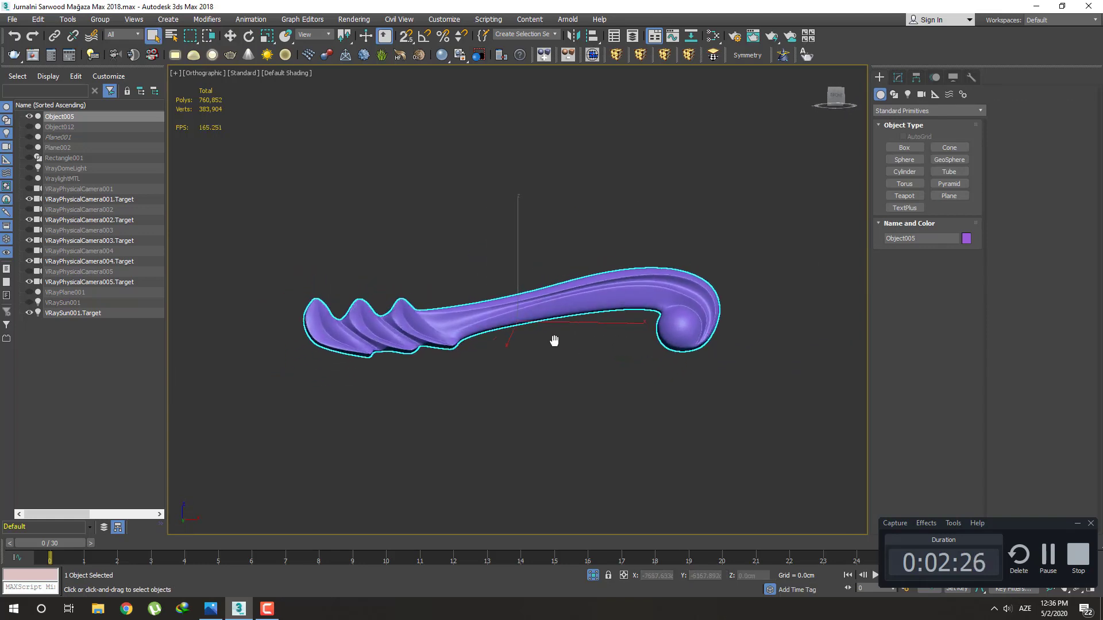
scroll(556, 340, up, 3)
alt+middle_drag(438, 346, 493, 325)
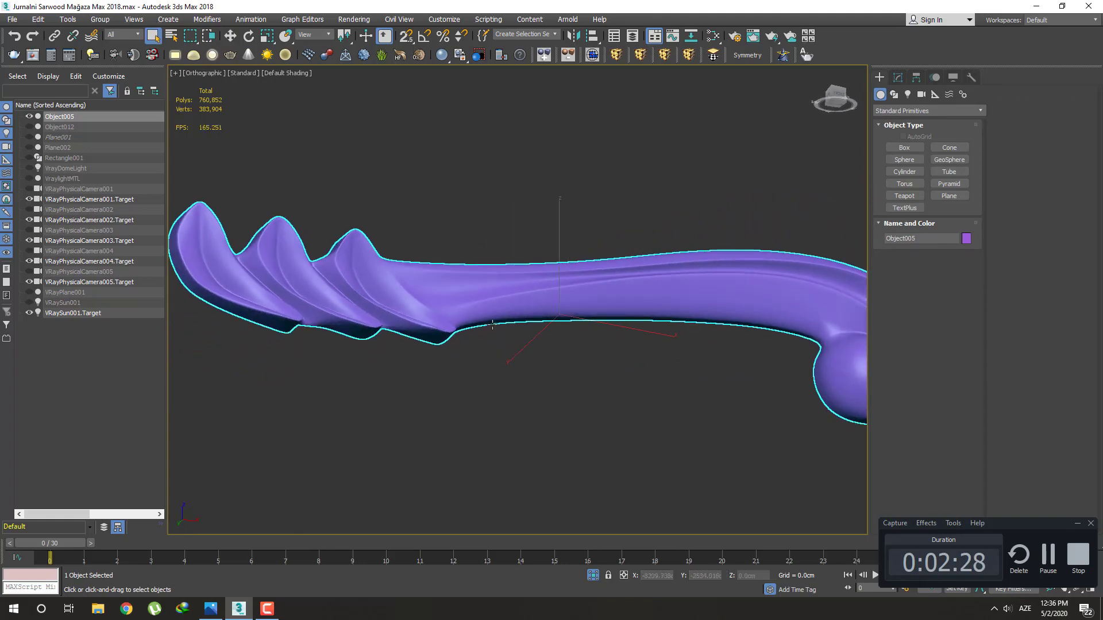
click(899, 78)
click(904, 137)
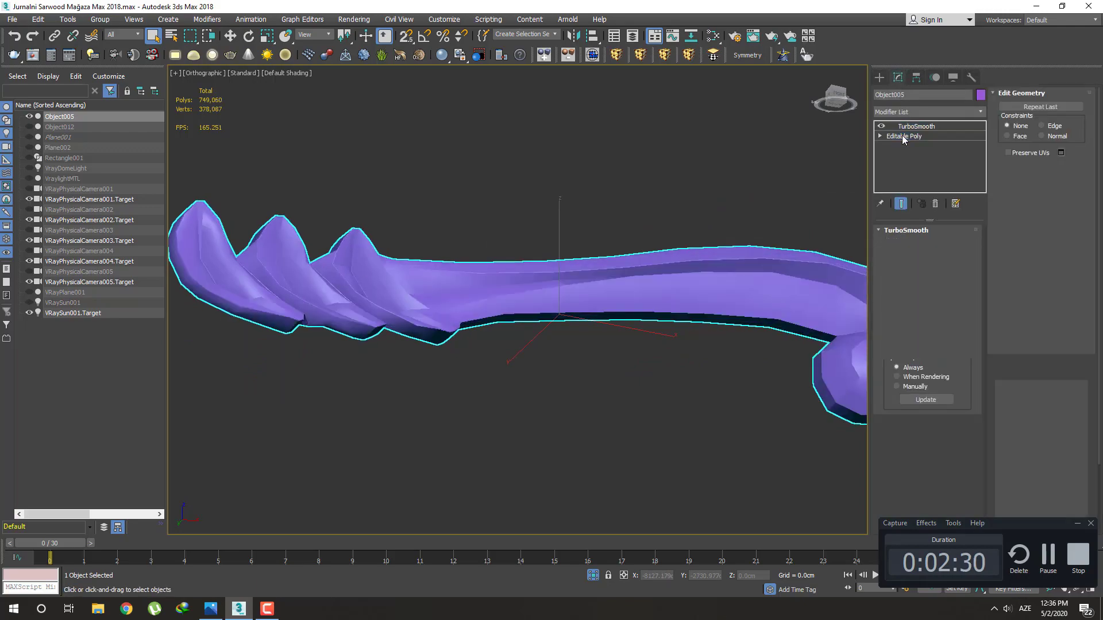
key(F4)
Zoom into the fins' inner corner, region-select its two vertices and move them left
mouse_move(525, 322)
middle_down()
mouse_move(455, 348)
mouse_move(455, 332)
mouse_move(404, 327)
mouse_move(422, 333)
middle_up()
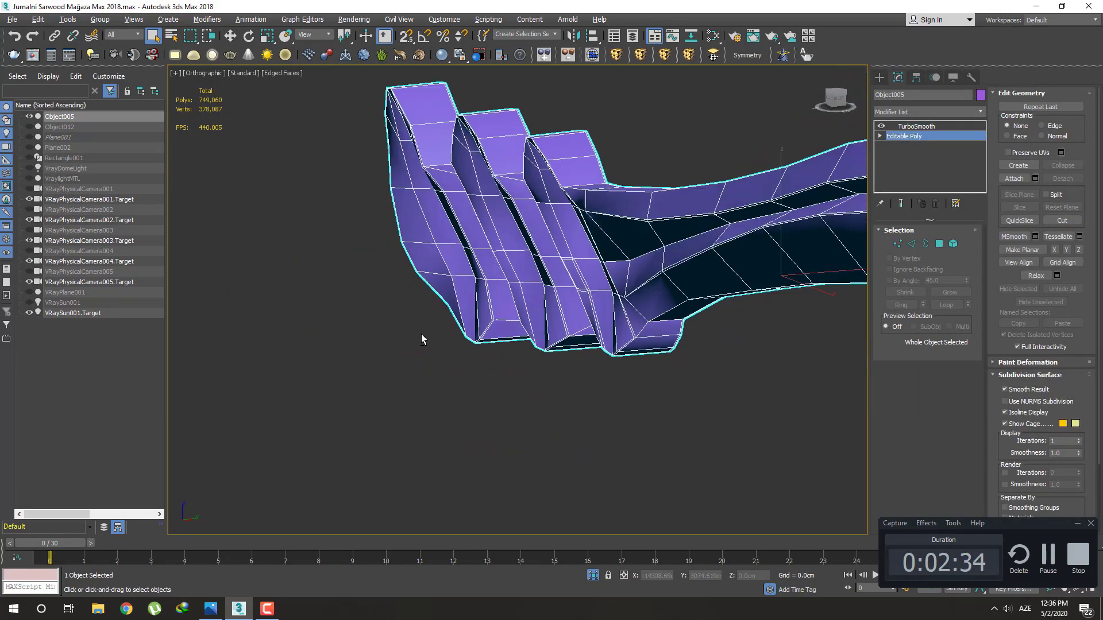
scroll(566, 165, up, 5)
mouse_move(566, 165)
alt+middle_down()
mouse_move(542, 270)
mouse_move(521, 280)
mouse_move(615, 288)
mouse_move(430, 303)
alt+middle_up()
scroll(520, 280, up, 3)
scroll(532, 299, up, 3)
key(1)
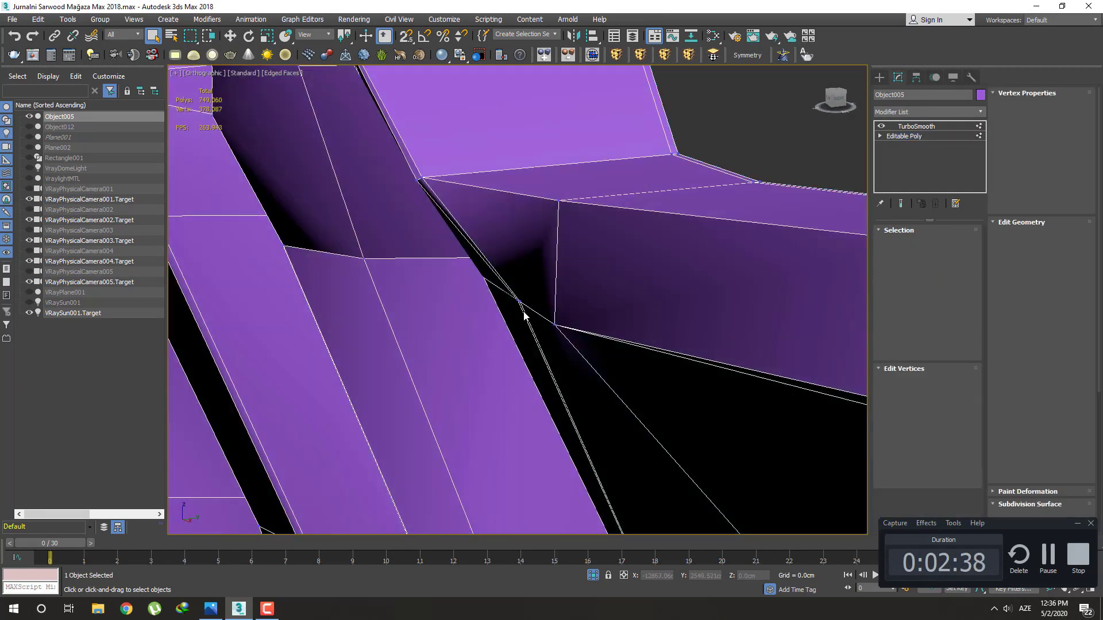
drag(511, 293, 537, 311)
key(F3)
key(F3)
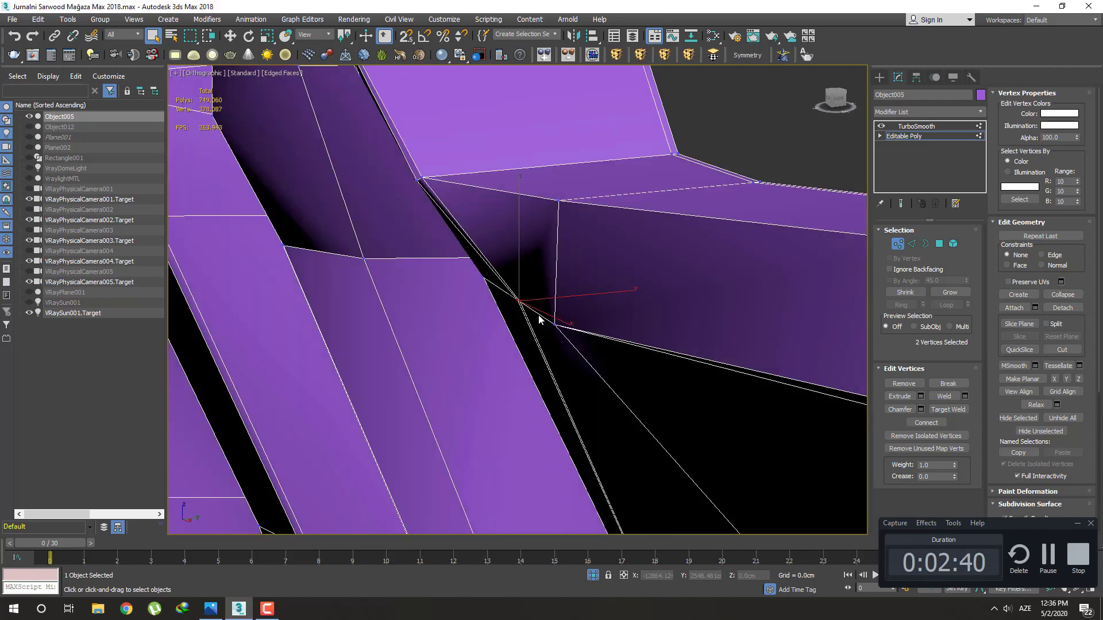
key(w)
drag(588, 298, 564, 303)
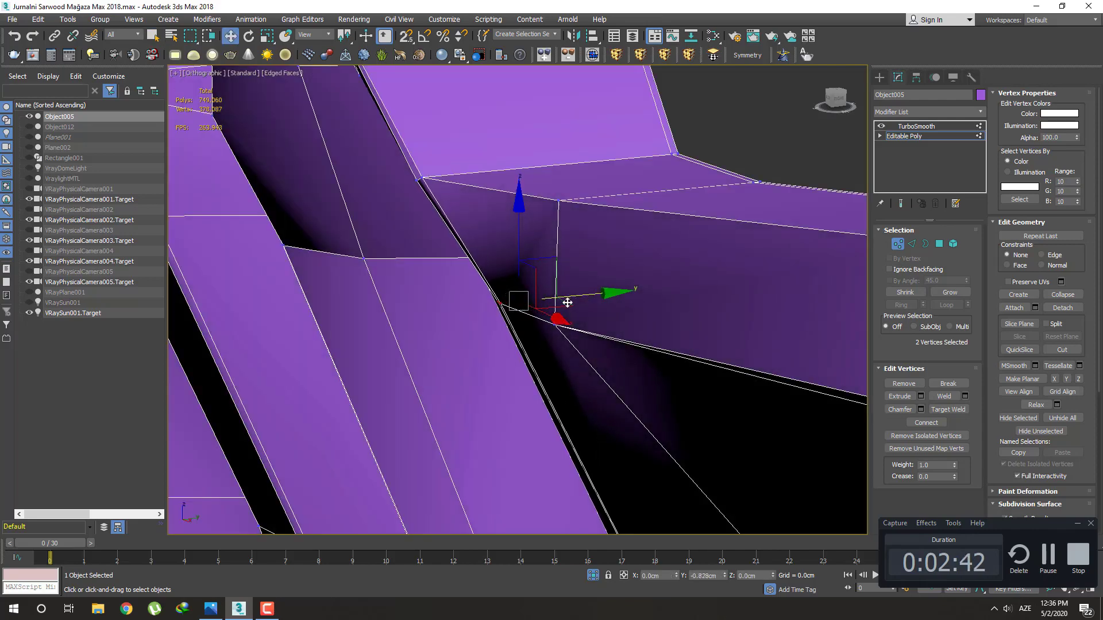
mouse_move(564, 303)
middle_down()
mouse_move(562, 286)
mouse_move(583, 305)
mouse_move(598, 256)
mouse_move(606, 278)
mouse_move(643, 291)
mouse_move(671, 364)
mouse_move(735, 402)
mouse_move(592, 357)
mouse_move(640, 316)
mouse_move(612, 384)
mouse_move(674, 331)
mouse_move(681, 358)
mouse_move(667, 377)
mouse_move(719, 383)
middle_up()
Adjust the fin vertex selection and inspect it in wireframe from a new angle
ctrl+click(667, 377)
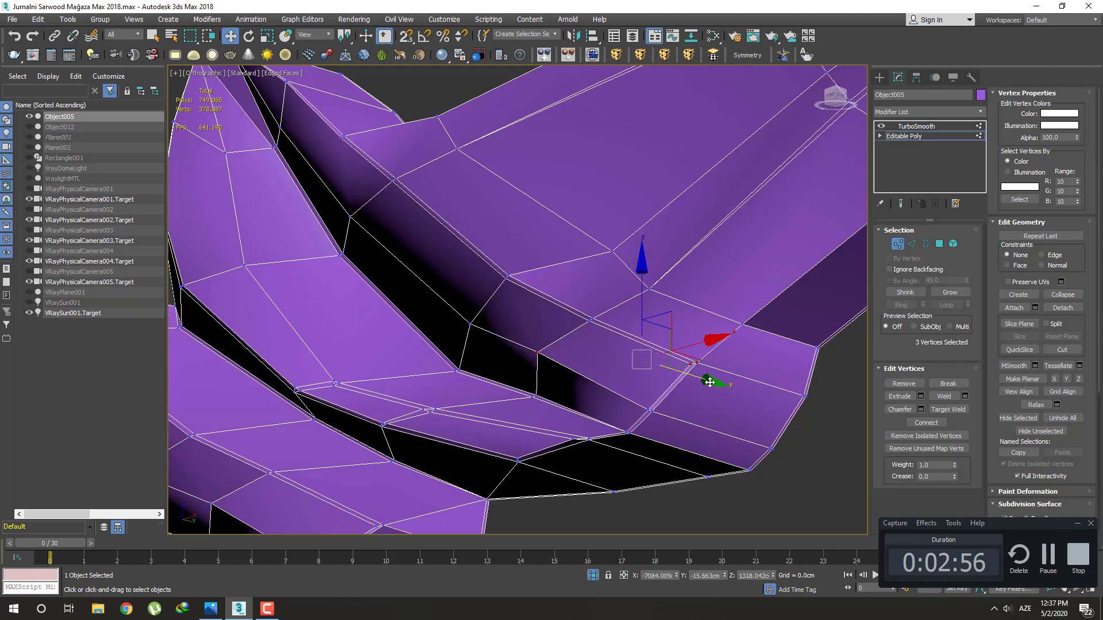
alt+click(549, 354)
key(F3)
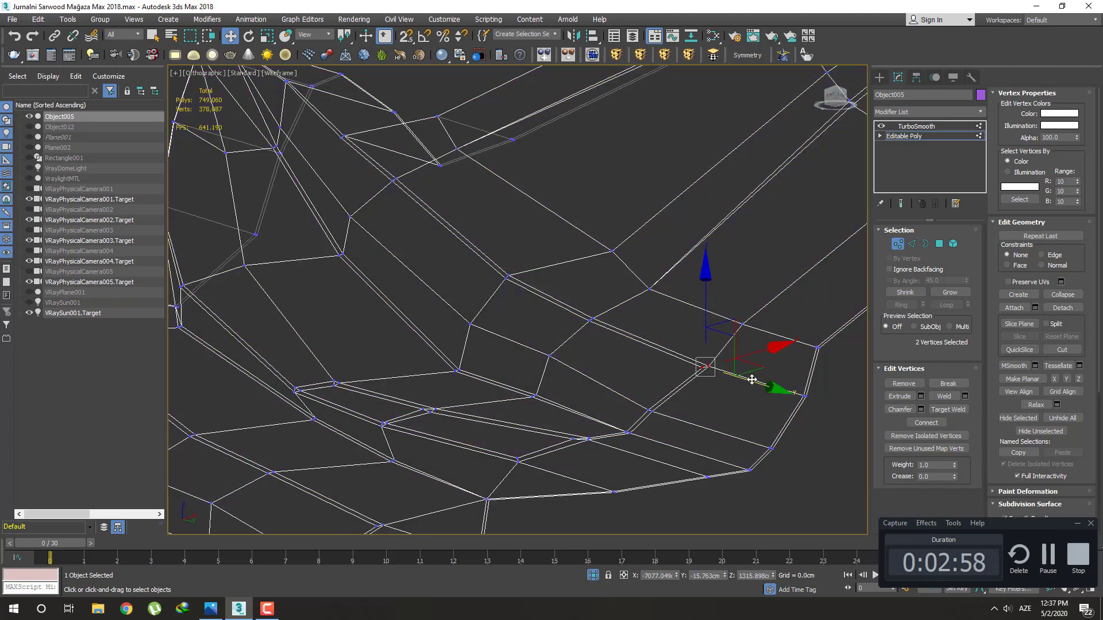
mouse_move(736, 377)
alt+middle_down()
mouse_move(697, 364)
mouse_move(683, 295)
mouse_move(672, 300)
mouse_move(730, 321)
mouse_move(740, 313)
mouse_move(661, 345)
mouse_move(698, 401)
mouse_move(691, 374)
mouse_move(701, 368)
mouse_move(585, 368)
mouse_move(635, 370)
mouse_move(543, 348)
mouse_move(591, 346)
mouse_move(571, 344)
mouse_move(544, 271)
mouse_move(602, 333)
mouse_move(511, 363)
mouse_move(530, 357)
alt+middle_up()
scroll(712, 318, up, 3)
key(F3)
scroll(711, 314, down, 2)
scroll(742, 330, down, 3)
scroll(740, 313, up, 2)
Exit Vertex mode, turn off edged faces, and zoom out to the whole smoothed bracket
click(880, 77)
key(F4)
scroll(665, 349, down, 3)
key(q)
scroll(677, 376, down, 3)
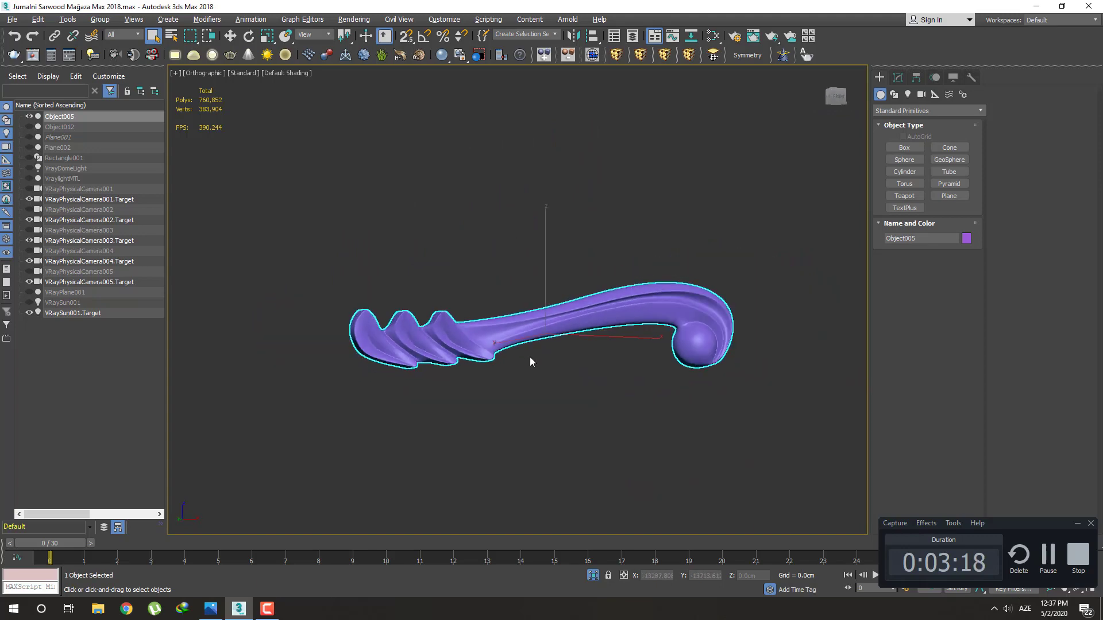
Unhide all objects, bringing back the reference photo and ornaments
right_click(530, 357)
scroll(521, 341, down, 3)
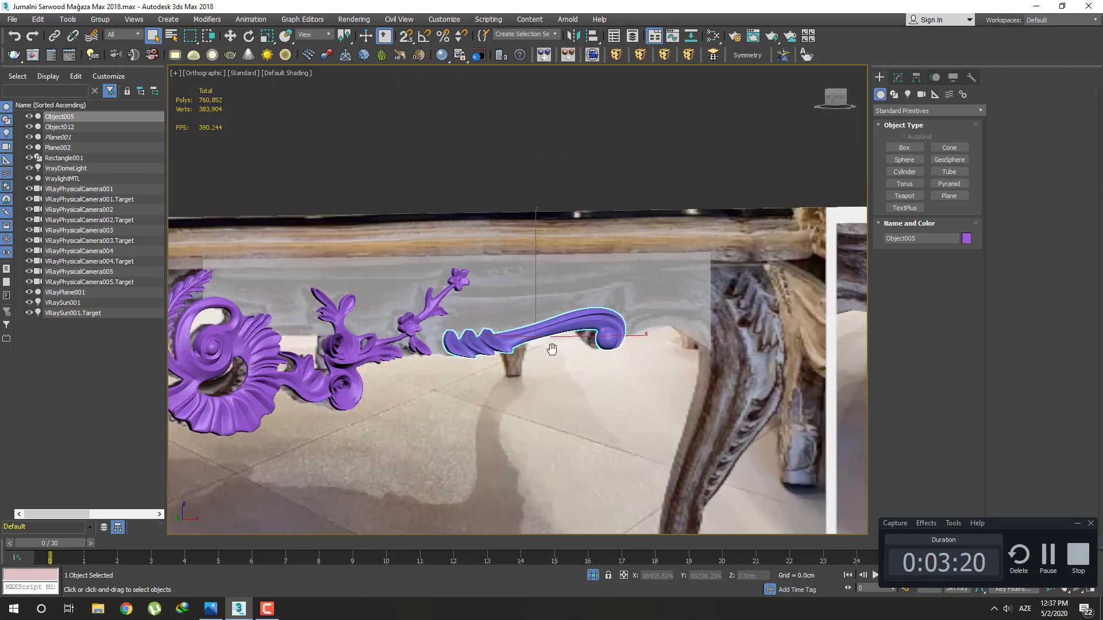
scroll(554, 345, down, 2)
Frame the bracket over the photo in Front view at Object005's Editable Poly level
key(f)
scroll(629, 359, up, 5)
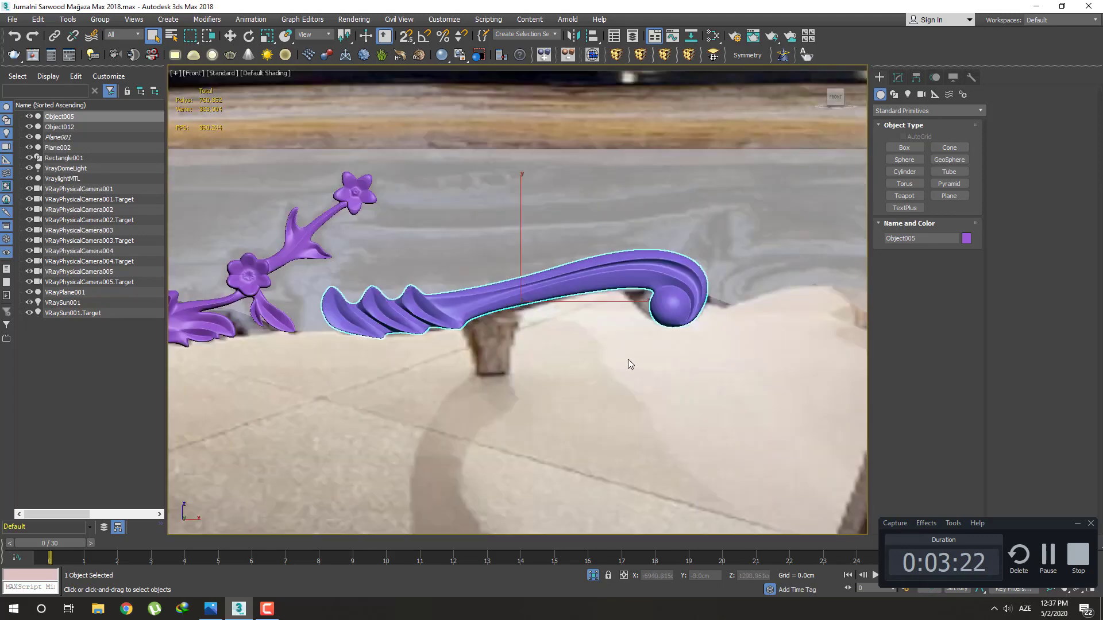
middle_drag(629, 360, 489, 357)
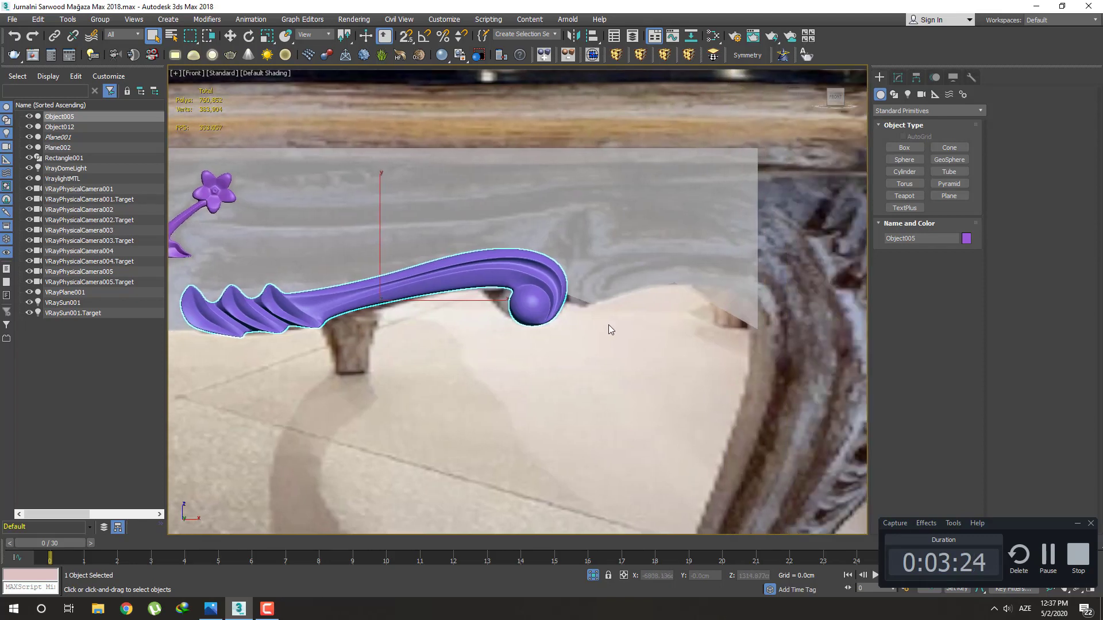
mouse_move(608, 328)
middle_down()
mouse_move(564, 333)
mouse_move(590, 322)
middle_up()
scroll(609, 323, up, 1)
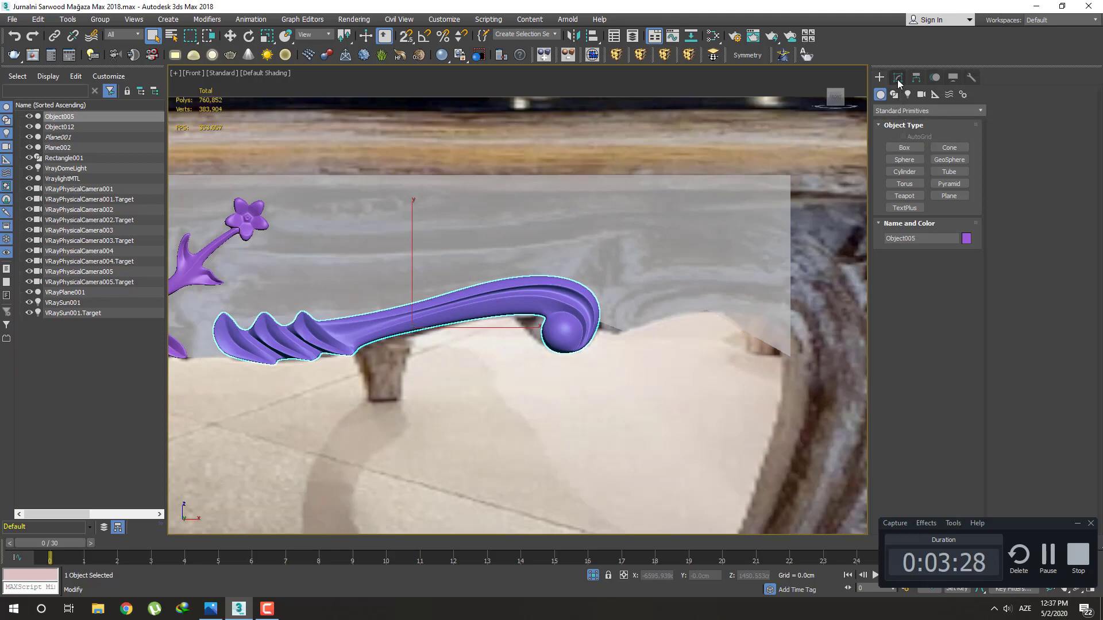
click(898, 77)
click(907, 136)
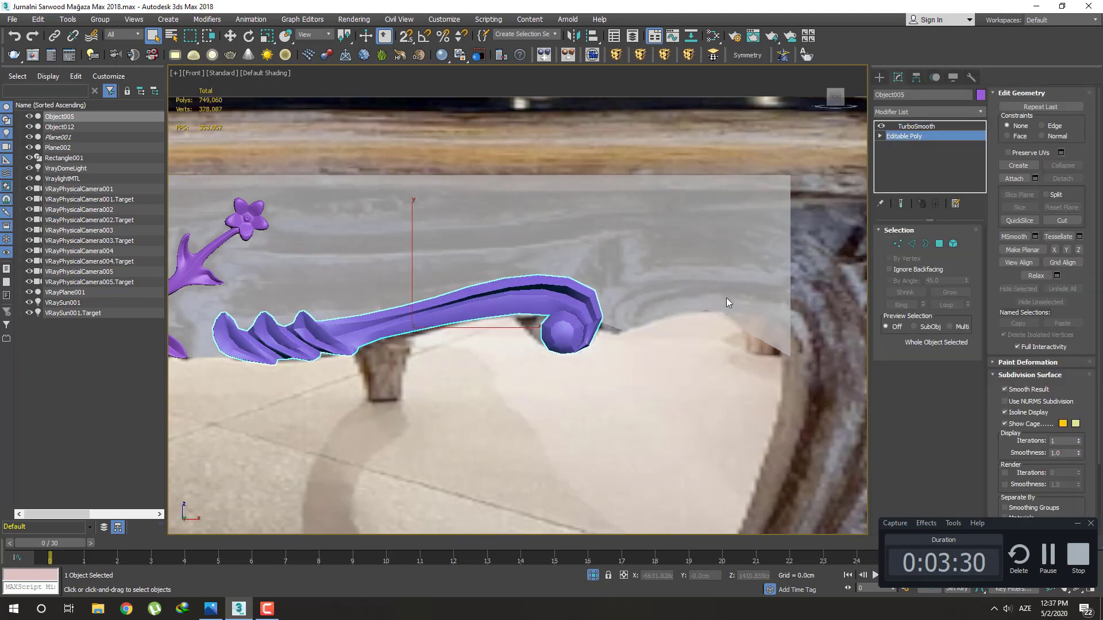
Region-select and move the 11 upper-edge vertices of the arm, then exit Vertex mode
key(1)
scroll(486, 285, up, 2)
drag(508, 344, 507, 339)
key(w)
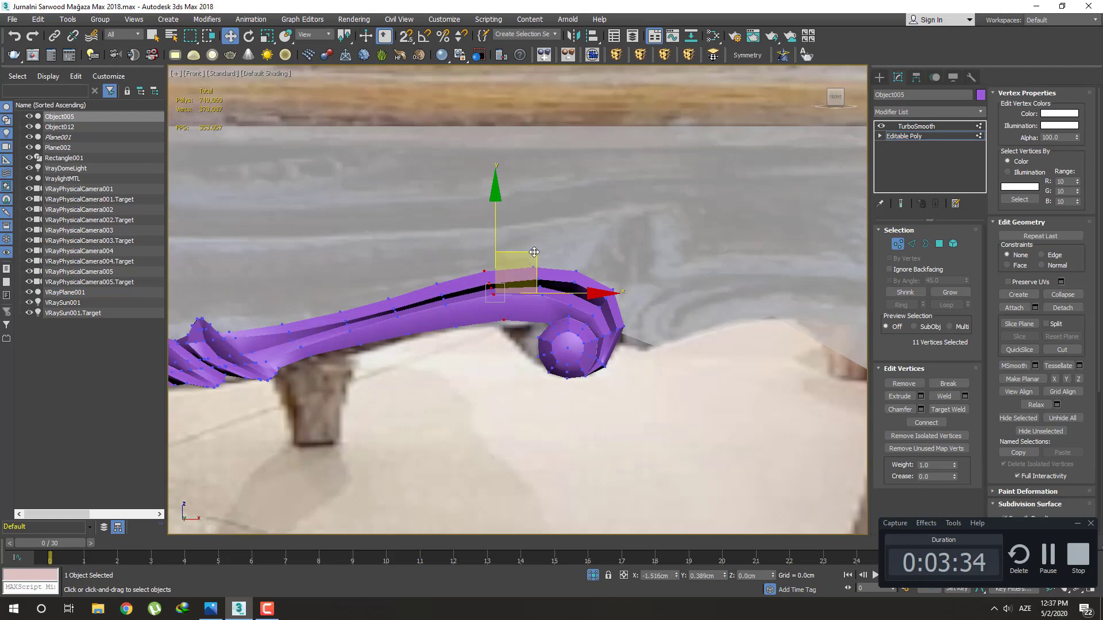
click(586, 297)
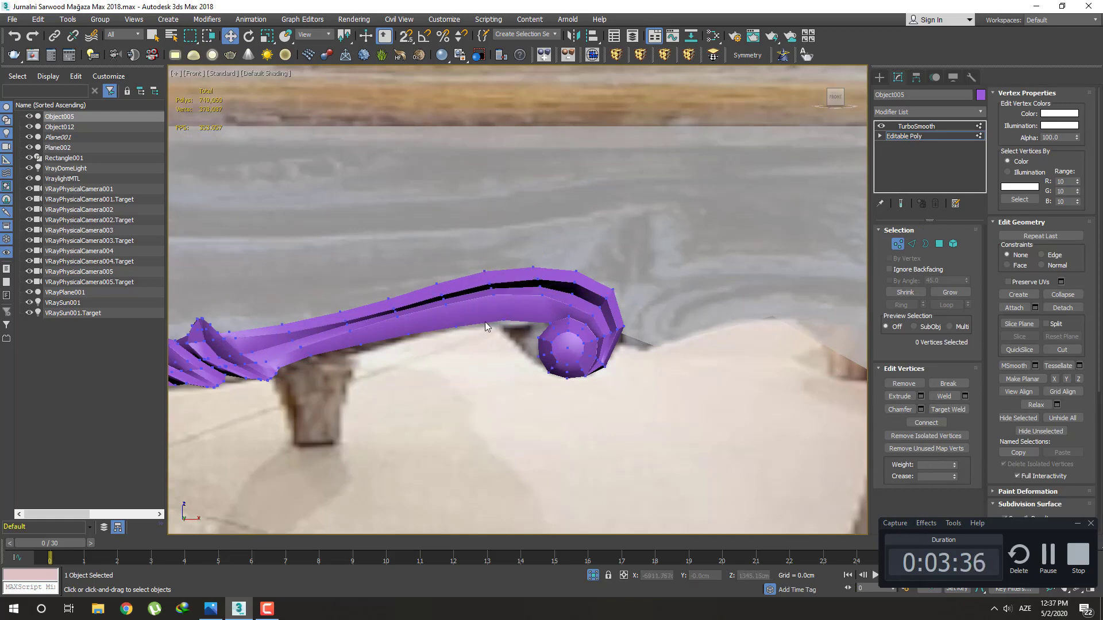
drag(441, 312, 465, 315)
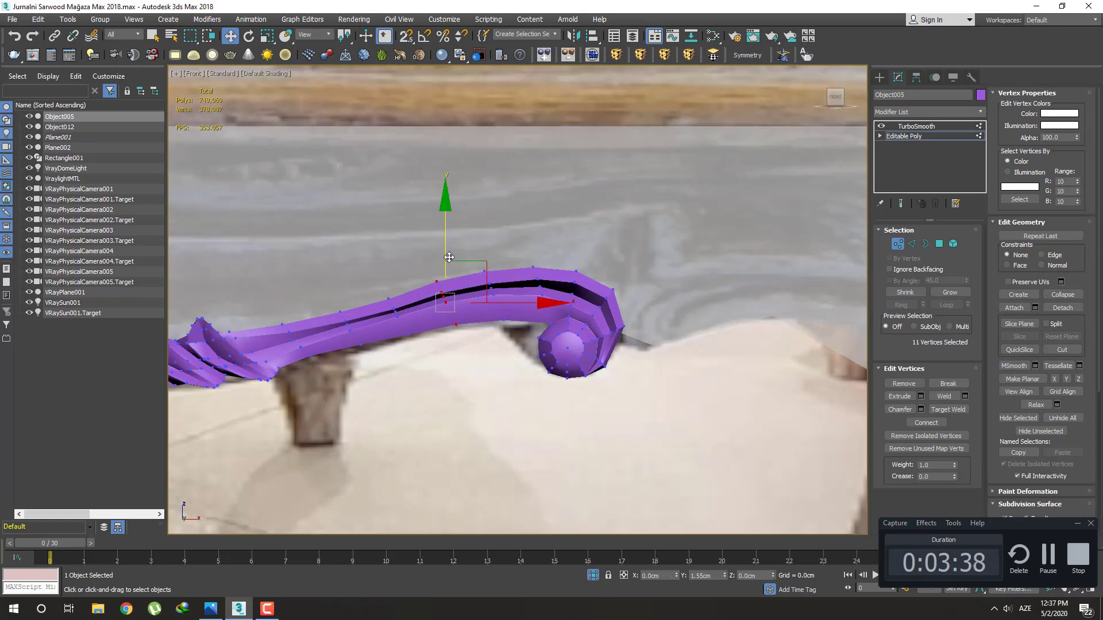
click(450, 338)
key(1)
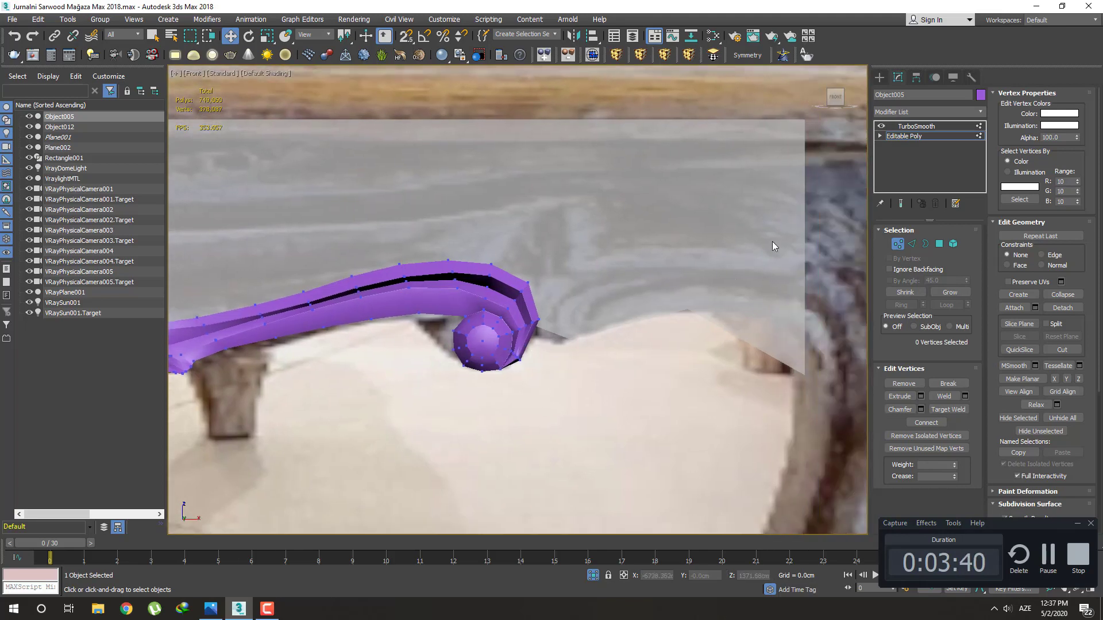
click(880, 77)
Deselect the bracket and zoom out and pan to compare it with the full reference photo
key(q)
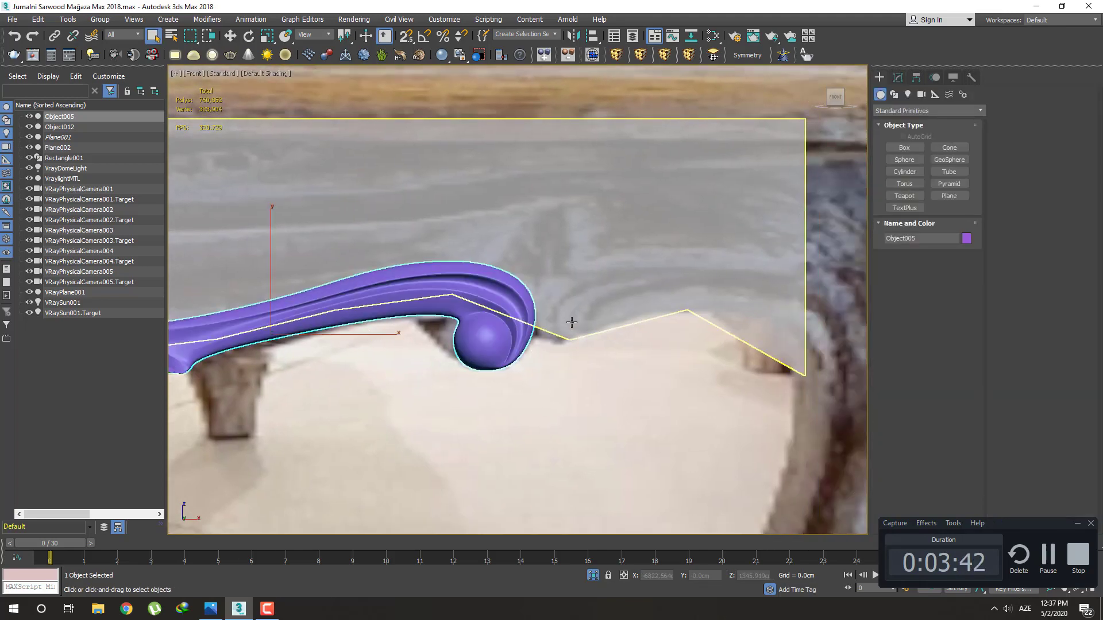
scroll(569, 338, up, 2)
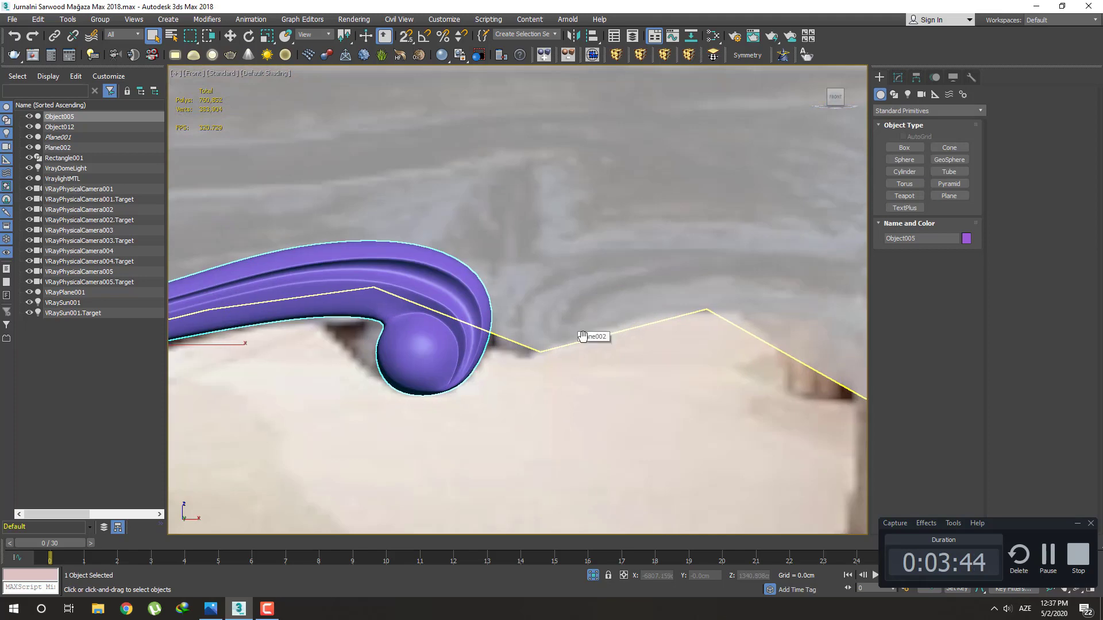
scroll(568, 337, down, 3)
click(595, 378)
scroll(618, 318, down, 3)
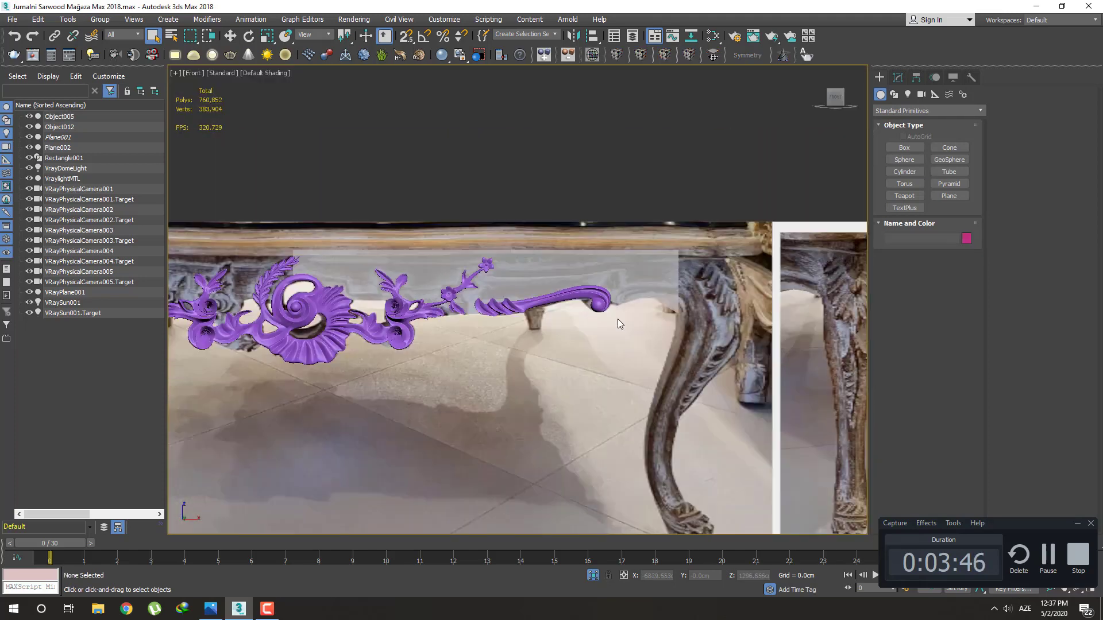
middle_drag(618, 321, 681, 328)
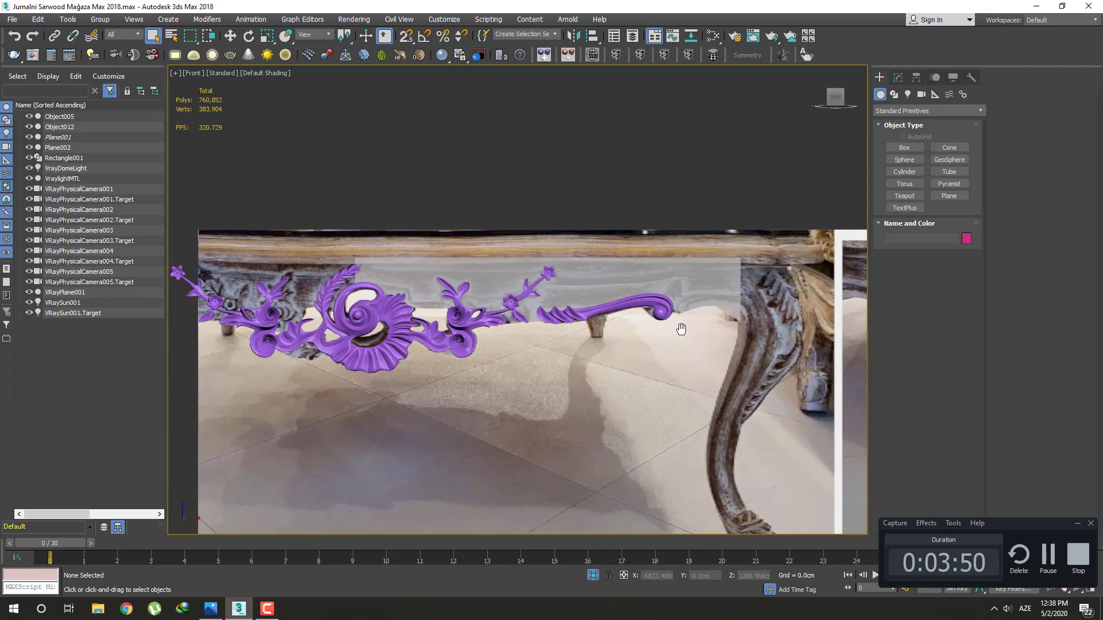
scroll(681, 329, up, 3)
scroll(651, 295, up, 2)
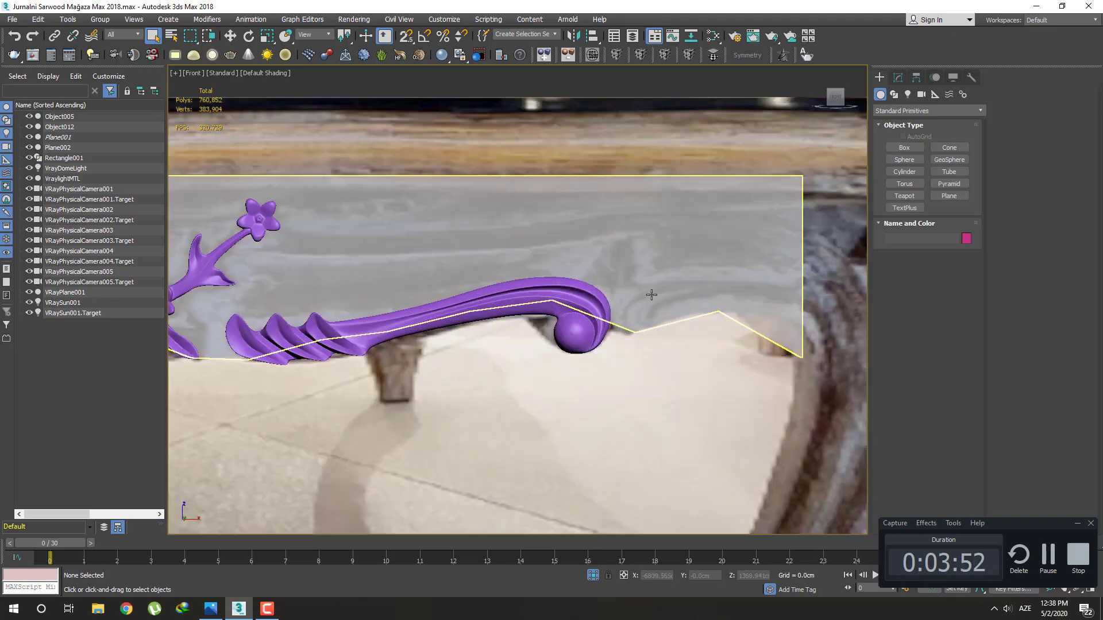
Reselect Object005 and turn on Edged Faces shading in the front view
click(647, 312)
middle_drag(626, 318, 582, 321)
click(551, 318)
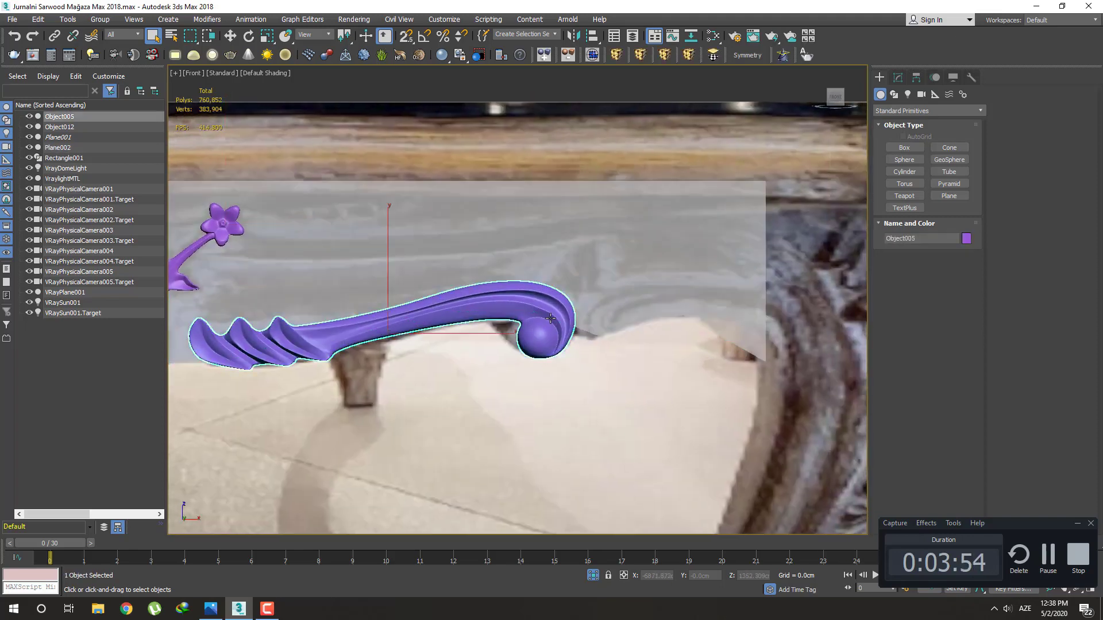
key(F4)
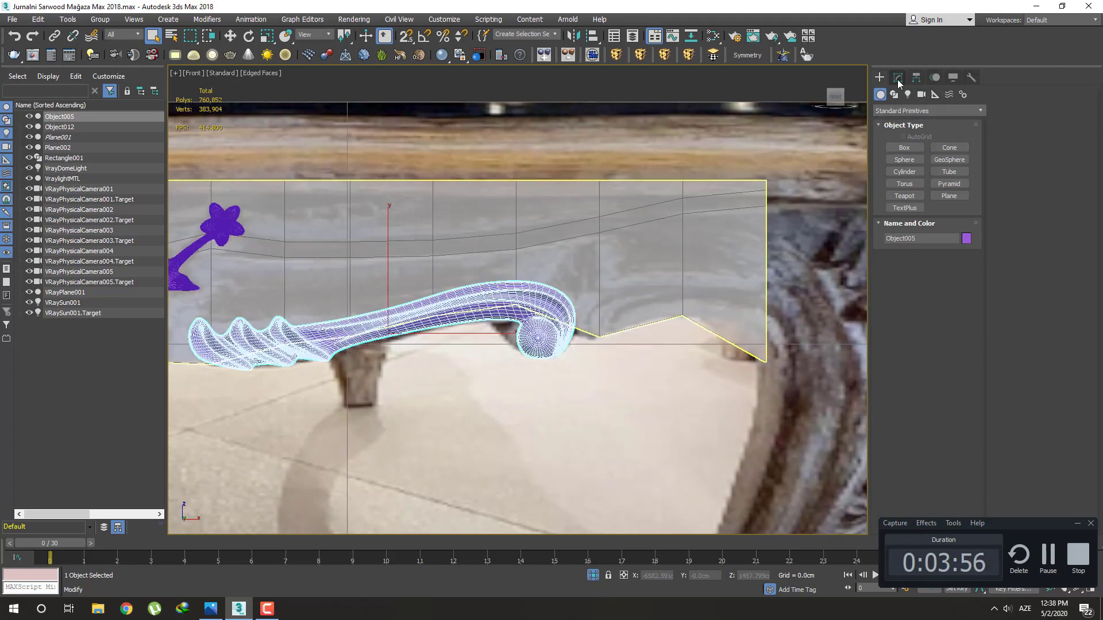
Switch Object005 between its Editable Poly and TurboSmooth levels in the modifier stack
click(898, 77)
click(914, 136)
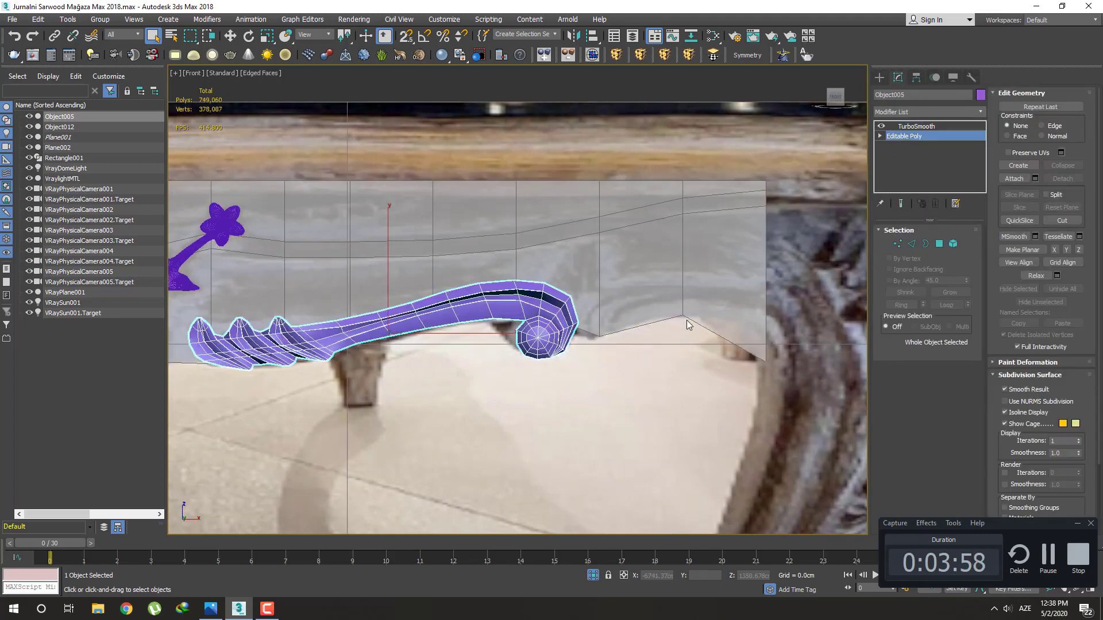
click(882, 78)
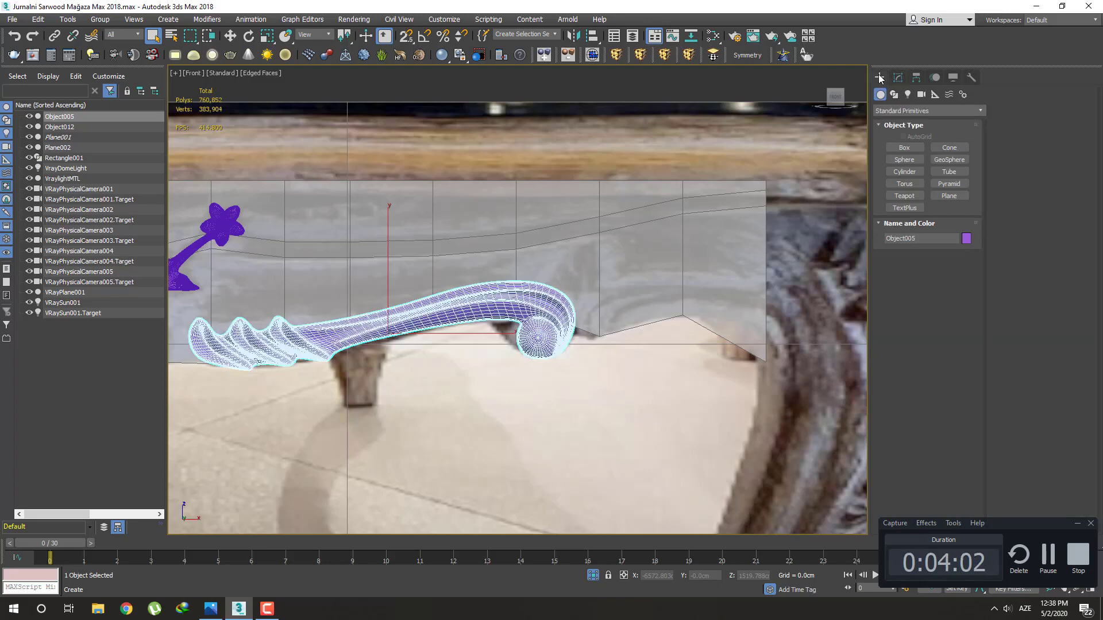
middle_drag(608, 313, 594, 294)
click(900, 77)
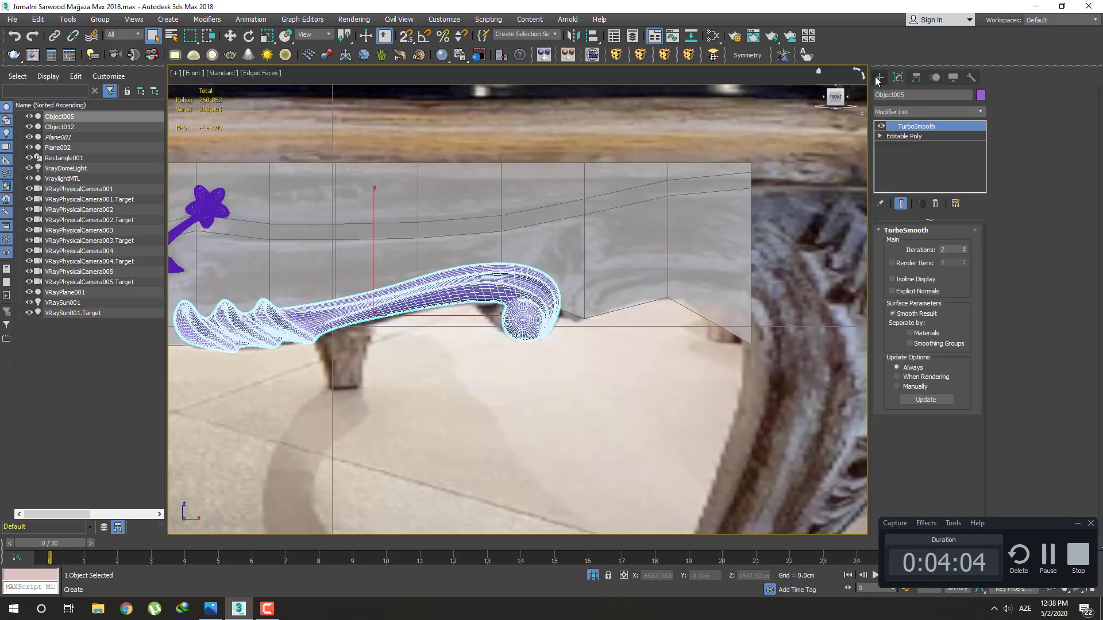
click(879, 77)
key(w)
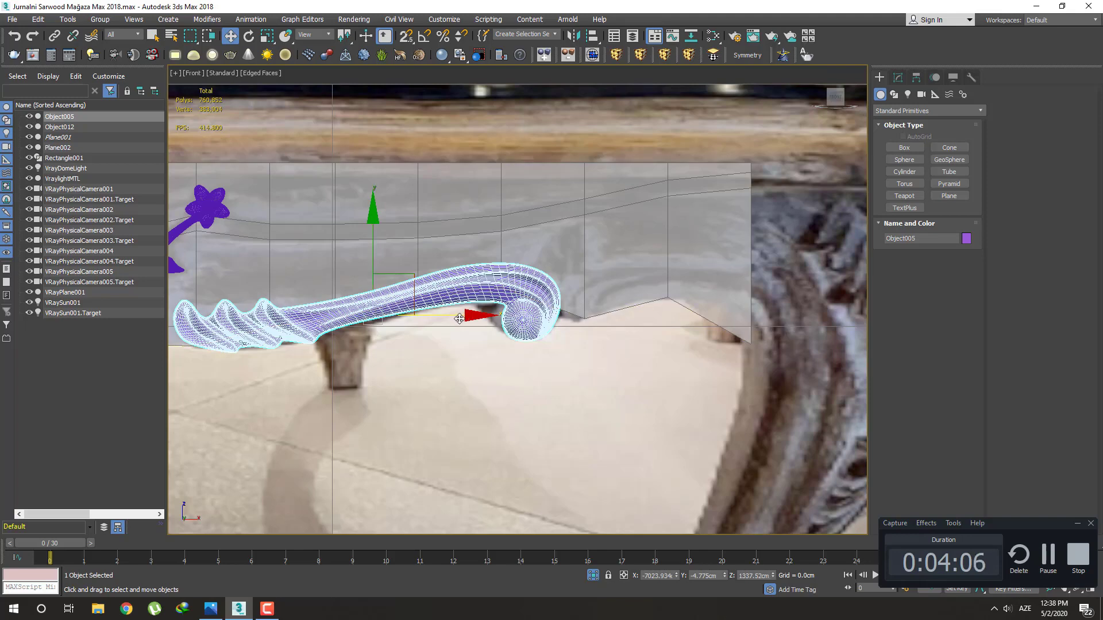
scroll(598, 299, up, 3)
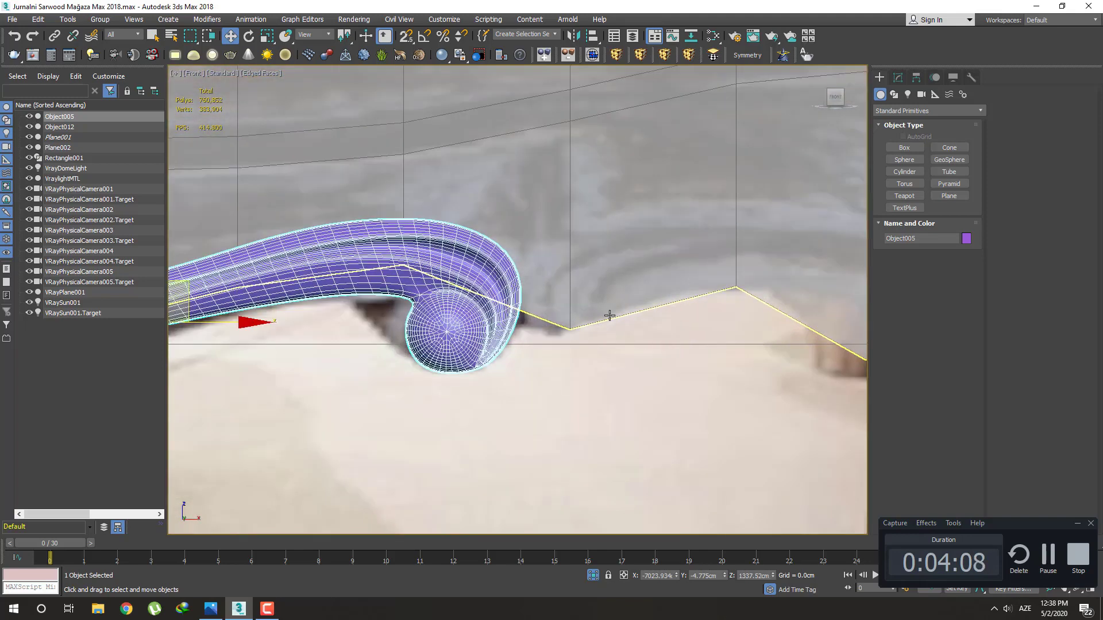
key(q)
Return to Object005's Editable Poly level to show the arm's unsmoothed cage
click(898, 77)
click(914, 137)
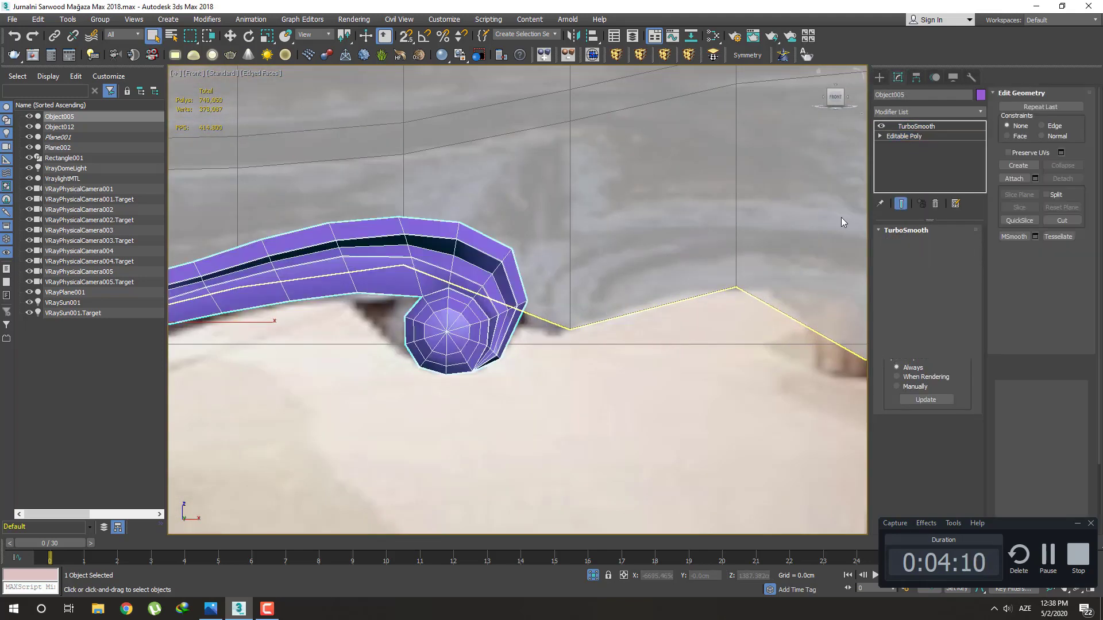
middle_drag(482, 294, 485, 275)
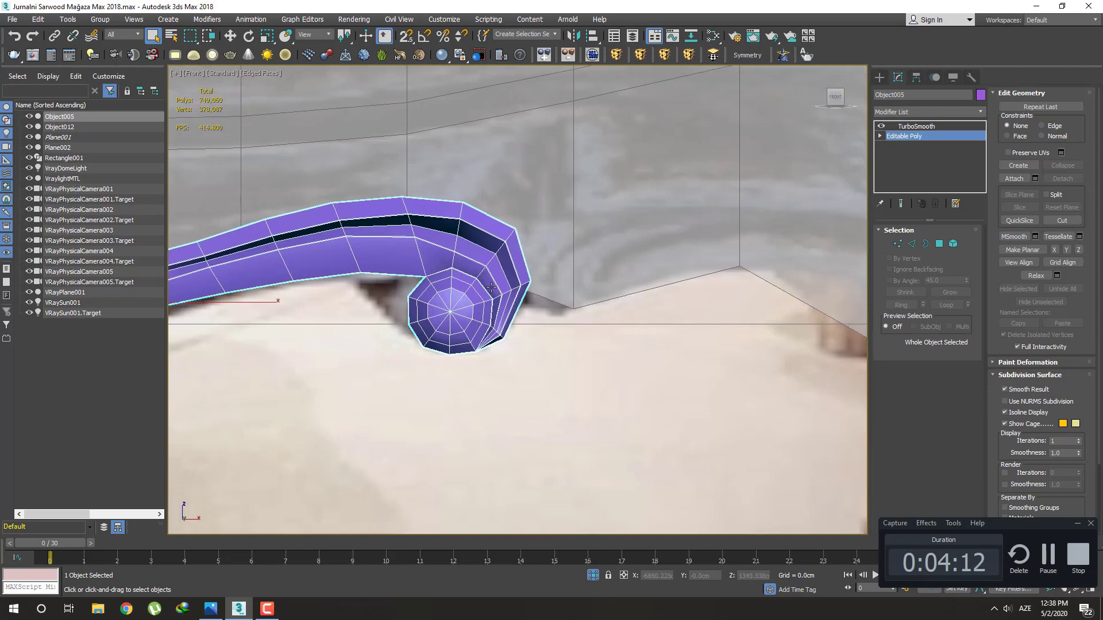
scroll(492, 287, down, 3)
scroll(448, 264, down, 3)
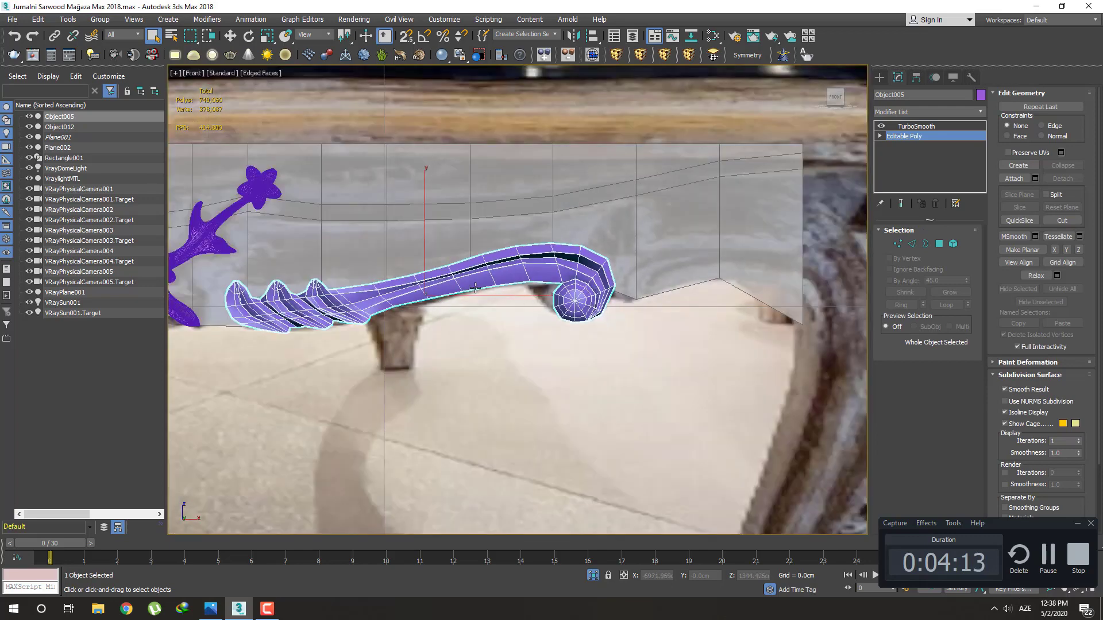
Select only the purple arm and enter Polygon level with its stored 53-polygon selection
click(417, 251)
ctrl+click(419, 287)
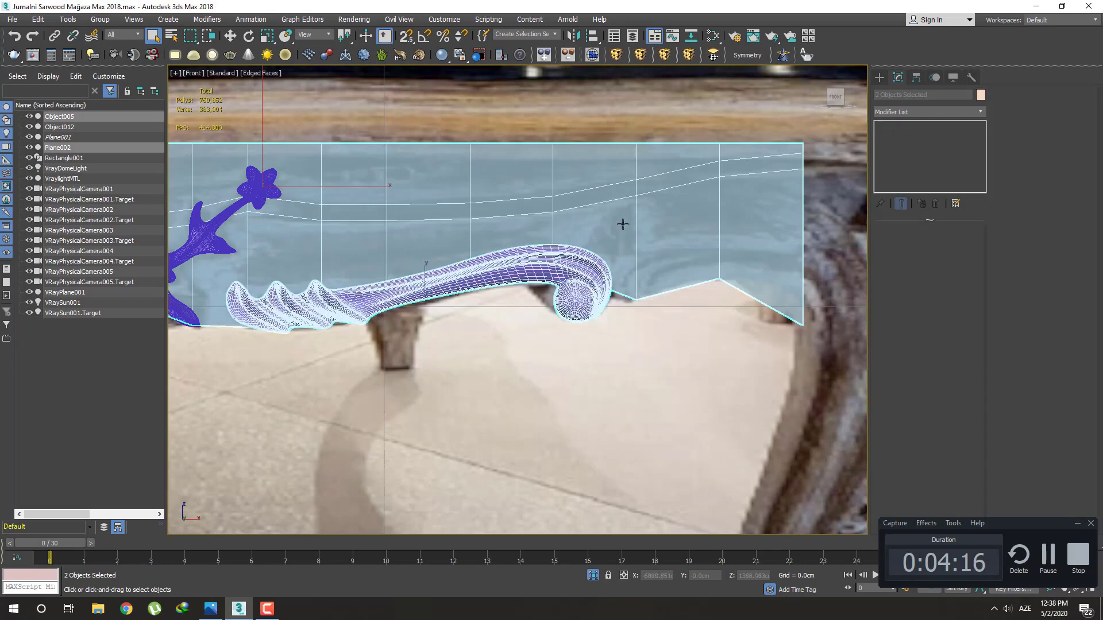
click(880, 77)
click(552, 261)
middle_drag(535, 268, 550, 280)
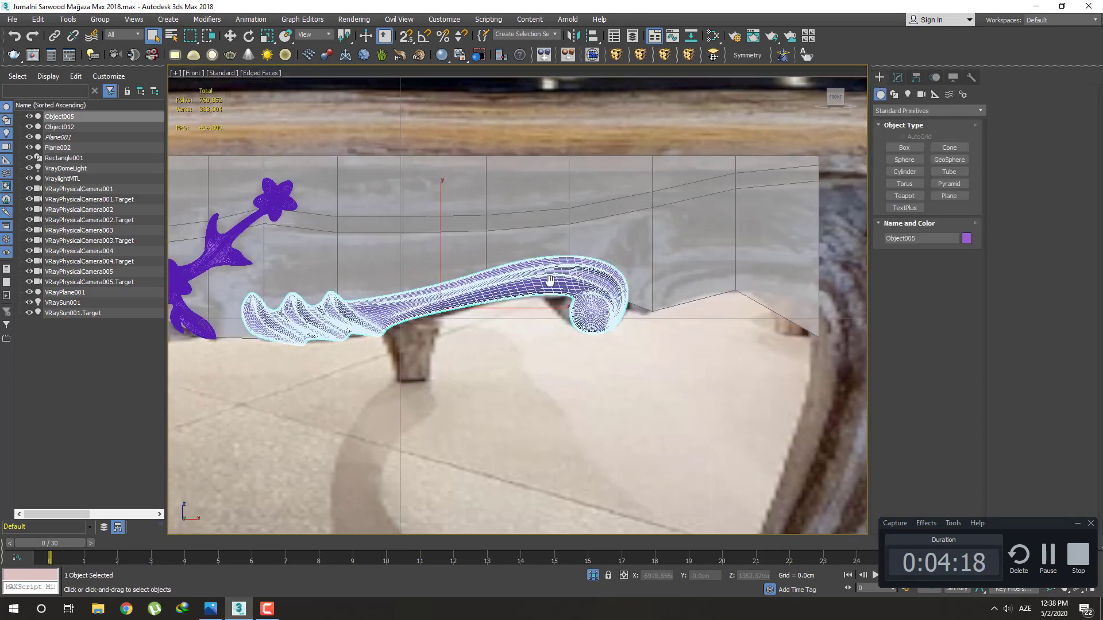
click(898, 77)
click(905, 136)
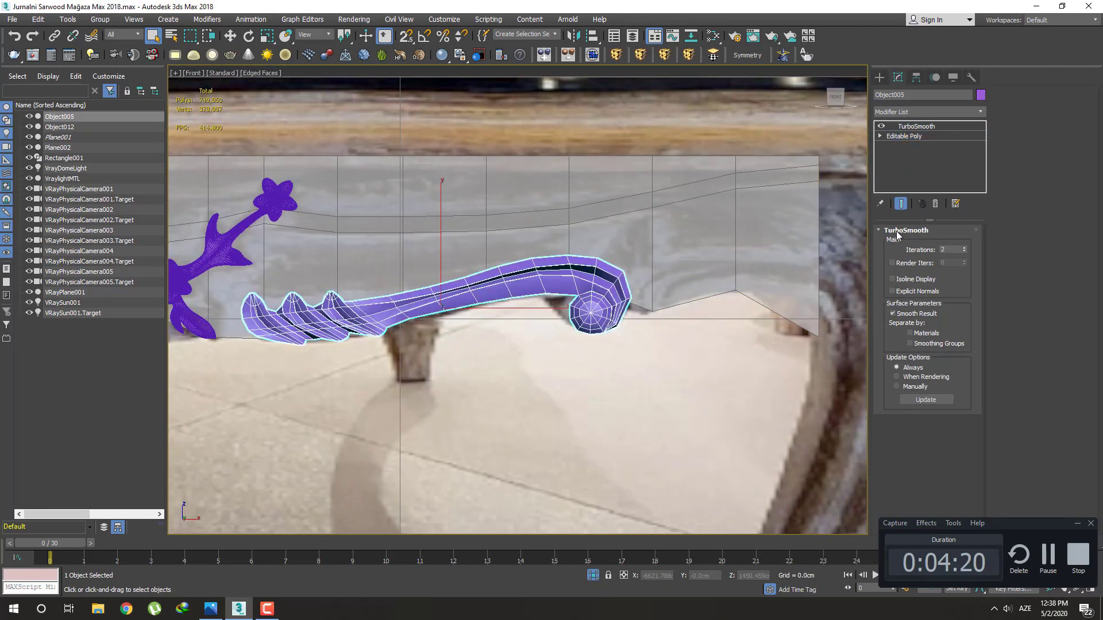
click(939, 245)
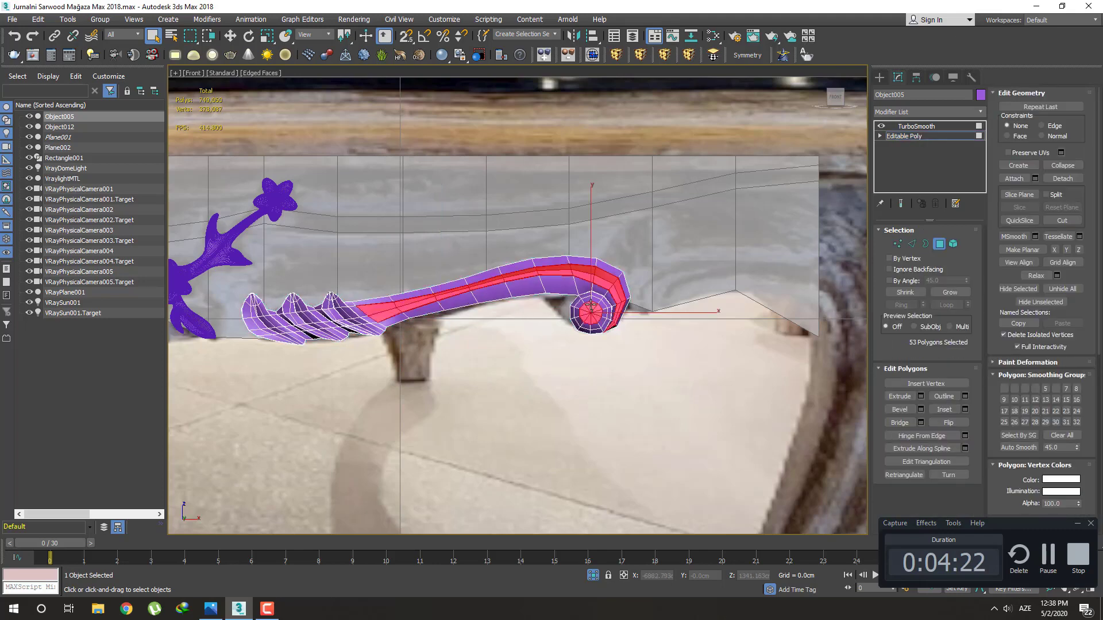
Add the tube's right and left parts to the polygon selection in Front view
scroll(591, 306, up, 2)
mouse_move(591, 306)
middle_down()
mouse_move(540, 298)
mouse_move(567, 296)
middle_up()
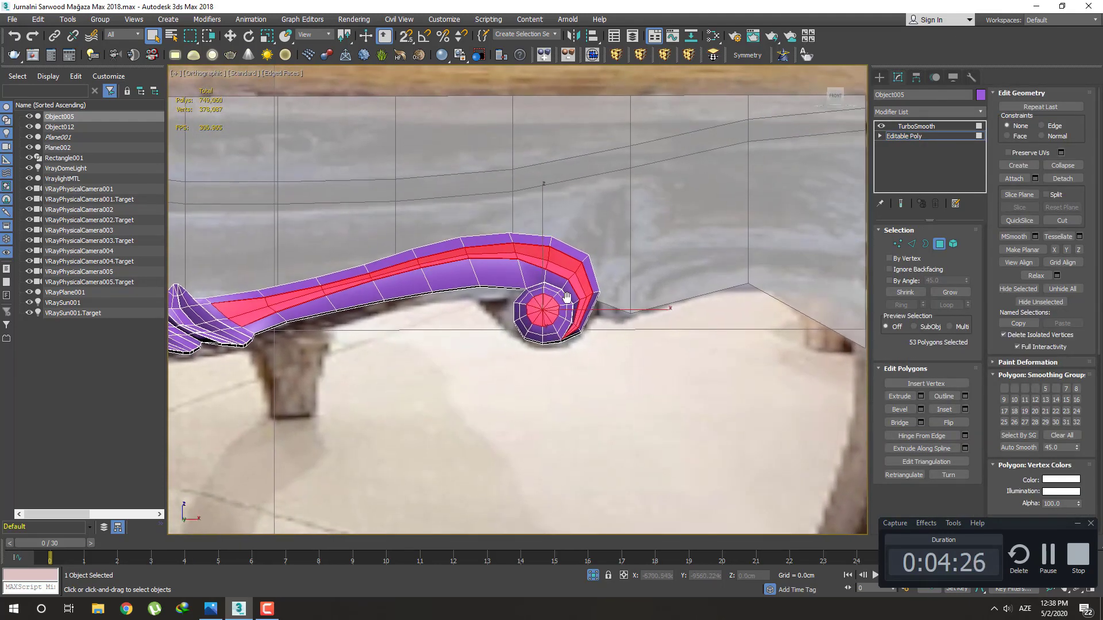
key(f)
scroll(611, 299, down, 2)
scroll(610, 300, down, 1)
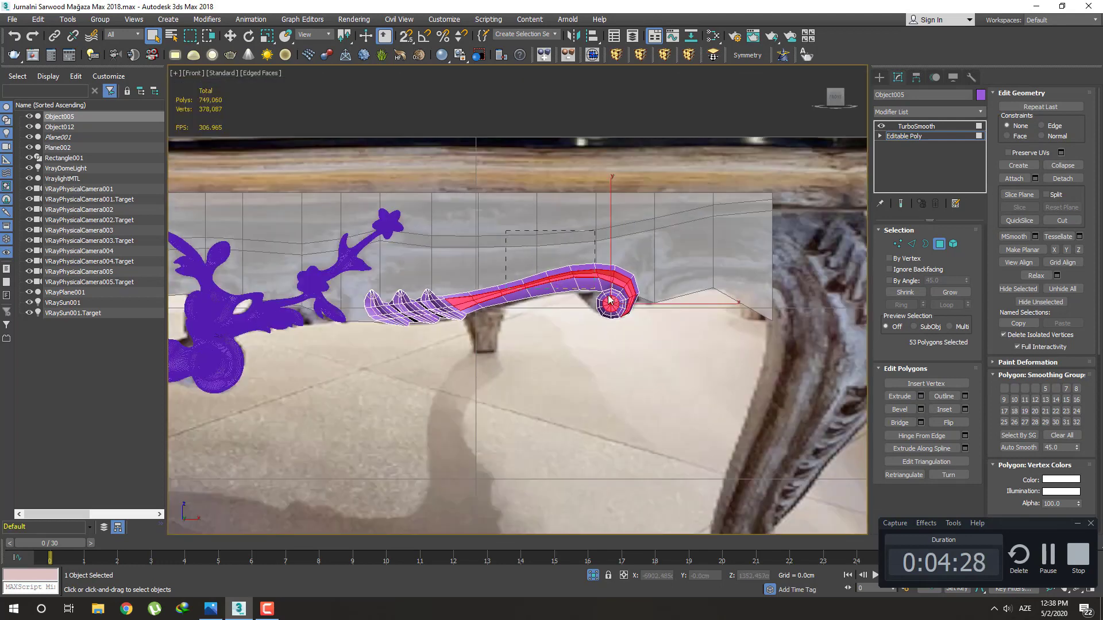
drag(471, 270, 685, 352)
scroll(510, 315, up, 2)
mouse_move(501, 305)
ctrl+mouse_down()
mouse_move(510, 314)
mouse_move(764, 325)
ctrl+mouse_up()
Shift-move the selected polygons to clone them into a new object, Object013
key(w)
scroll(560, 332, down, 3)
click(596, 315)
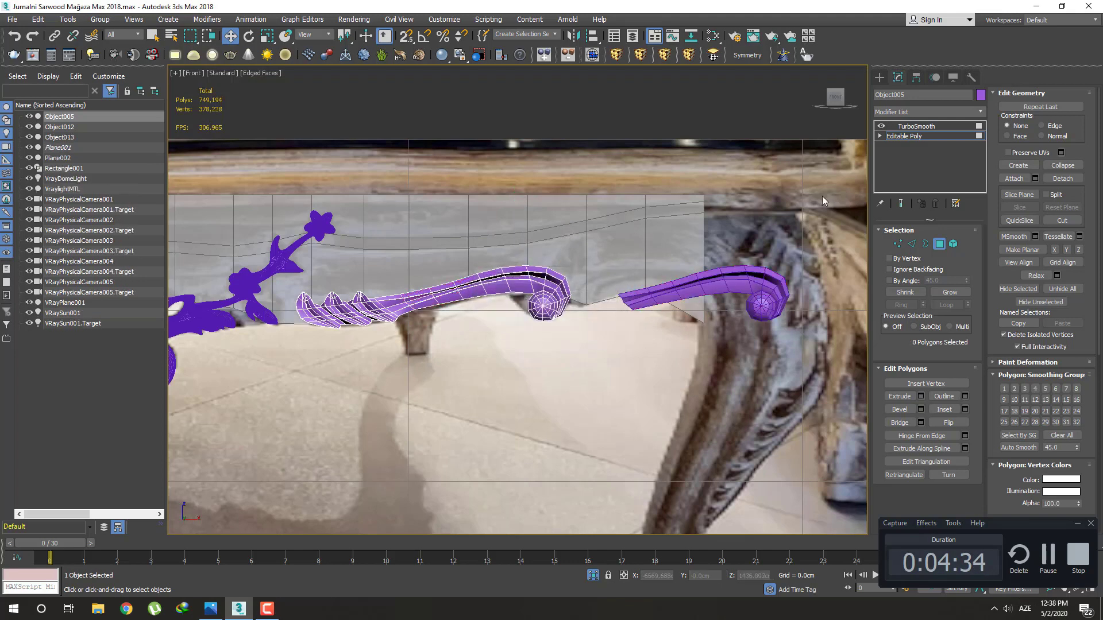
click(880, 79)
click(774, 278)
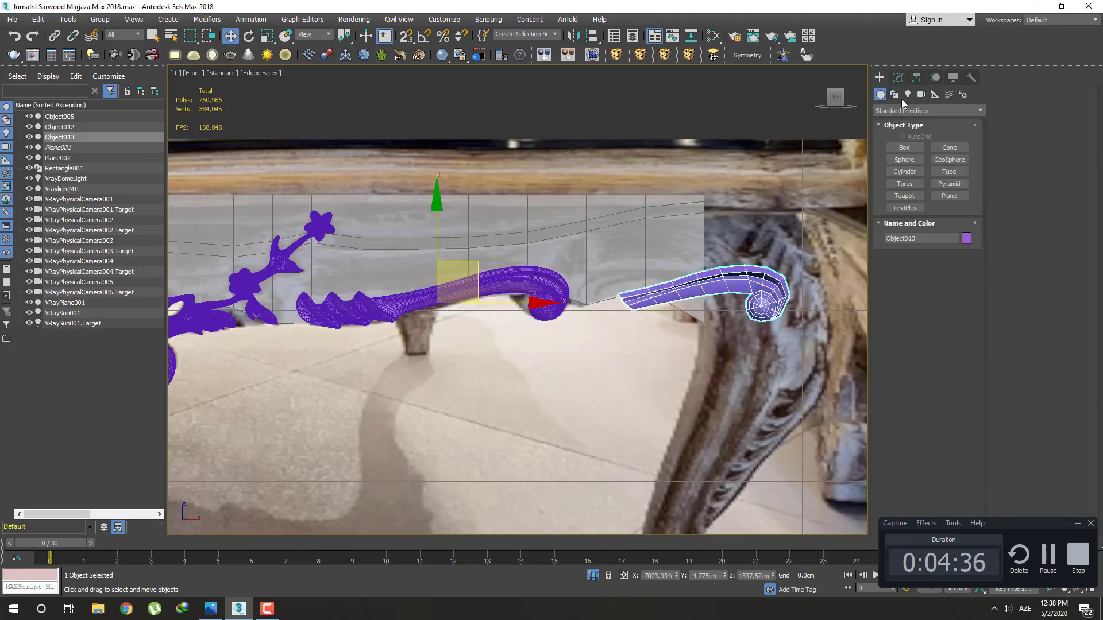
Center Object013's pivot to the object and move it slightly left beside the bracket
click(917, 77)
click(916, 156)
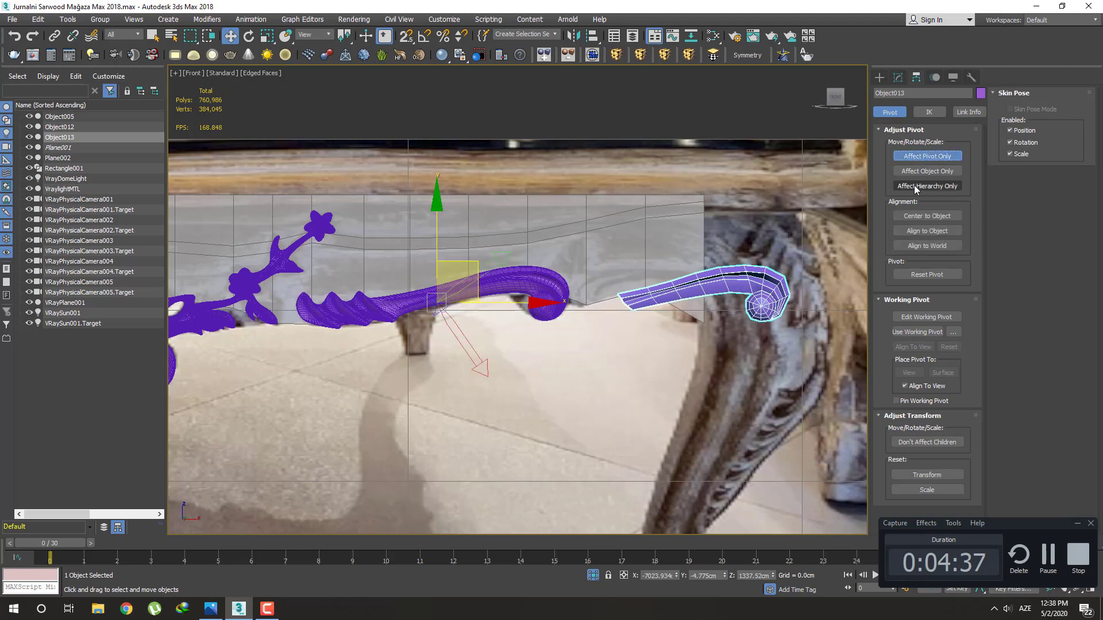
click(917, 217)
click(927, 156)
click(879, 77)
scroll(796, 270, up, 3)
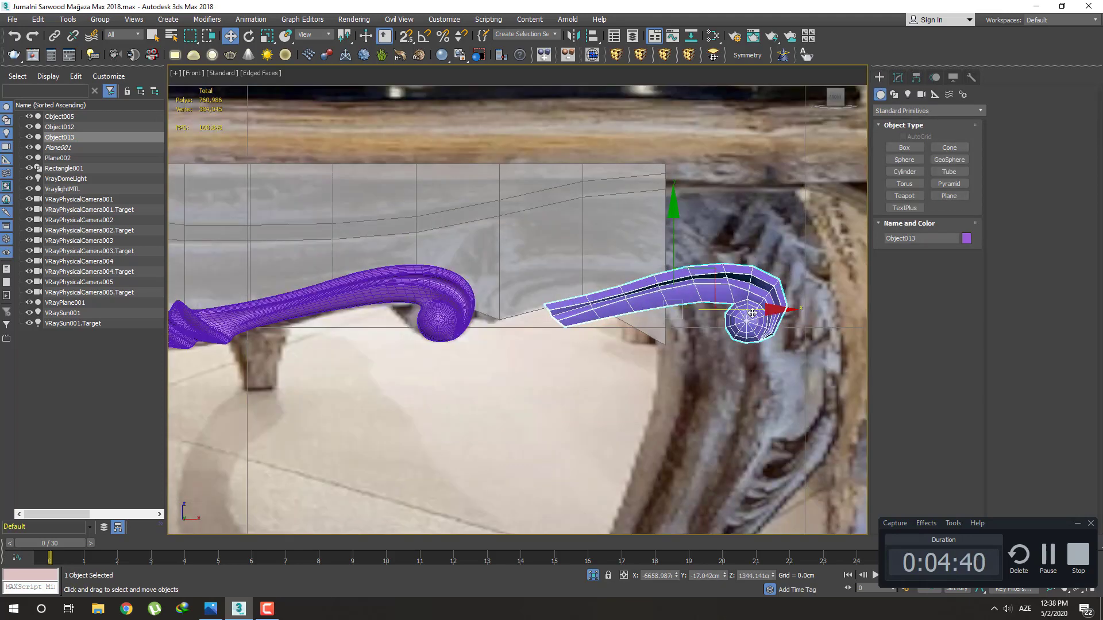
drag(752, 313, 685, 314)
Mirror Object013 horizontally on the X axis
click(576, 34)
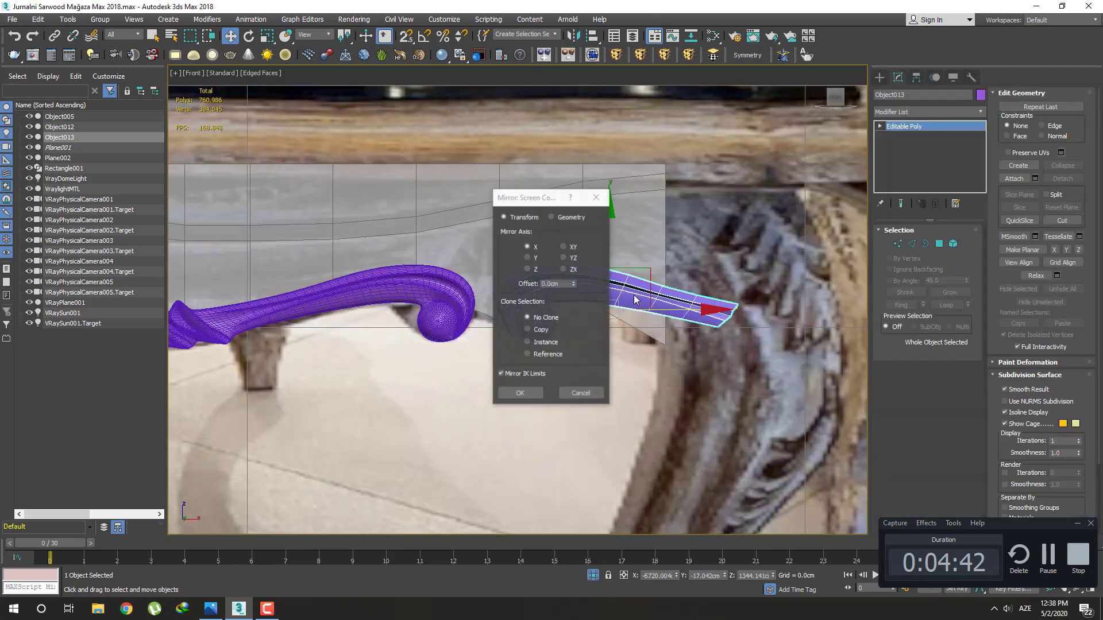
click(542, 384)
scroll(581, 333, up, 3)
scroll(581, 333, up, 2)
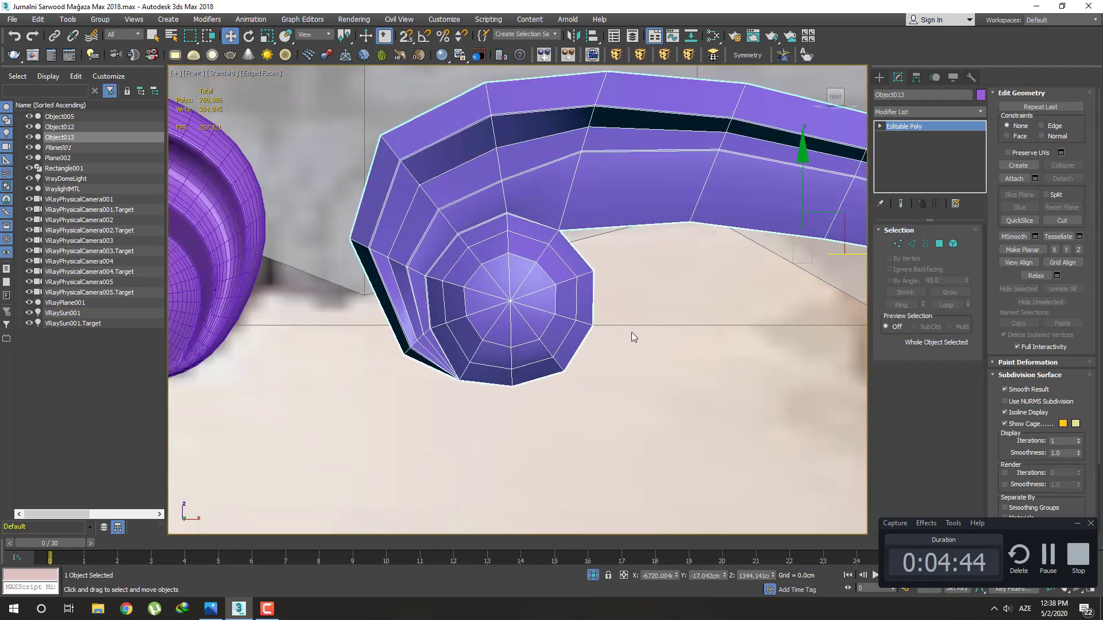
scroll(632, 332, up, 2)
scroll(620, 340, up, 1)
Select Object013's spiral end polygons, removing extra ring and strip polygons from the selection
key(4)
key(ctrl+a)
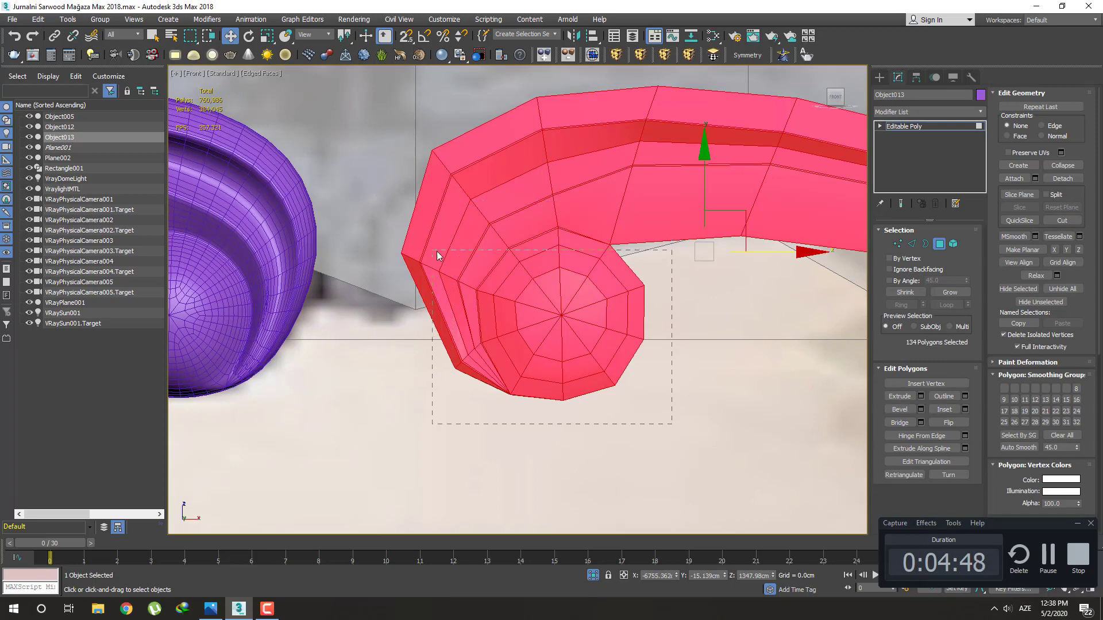
drag(489, 229, 505, 241)
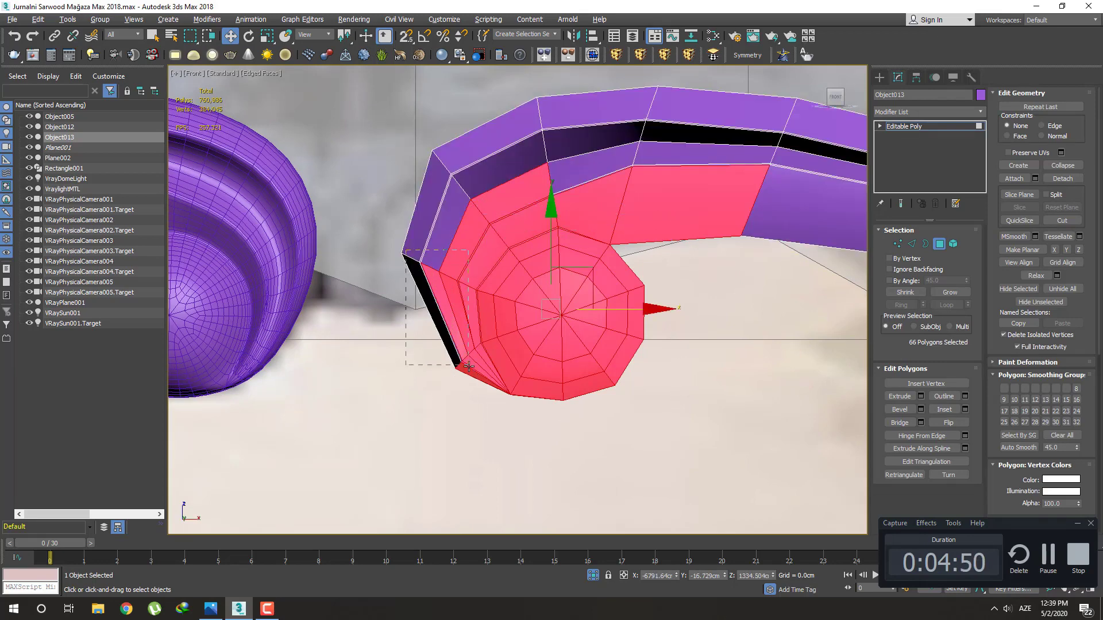
alt+drag(412, 263, 468, 382)
alt+drag(488, 173, 540, 232)
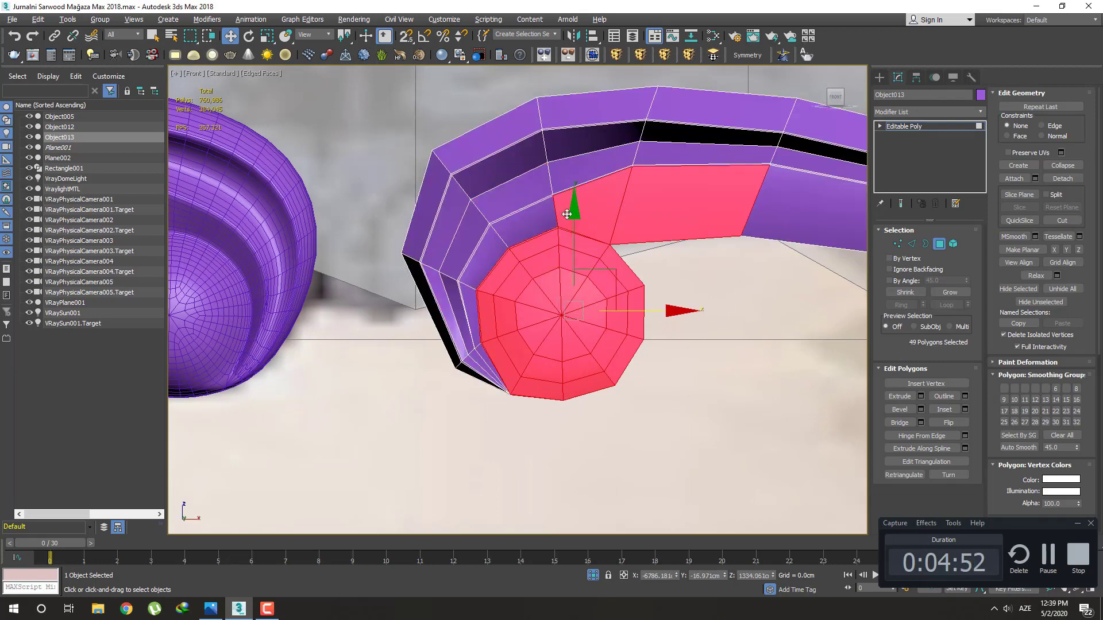
alt+drag(705, 204, 706, 205)
scroll(703, 277, down, 3)
mouse_move(703, 277)
alt+middle_down()
mouse_move(650, 261)
mouse_move(721, 212)
mouse_move(716, 279)
mouse_move(784, 242)
mouse_move(700, 257)
alt+middle_up()
scroll(716, 279, up, 3)
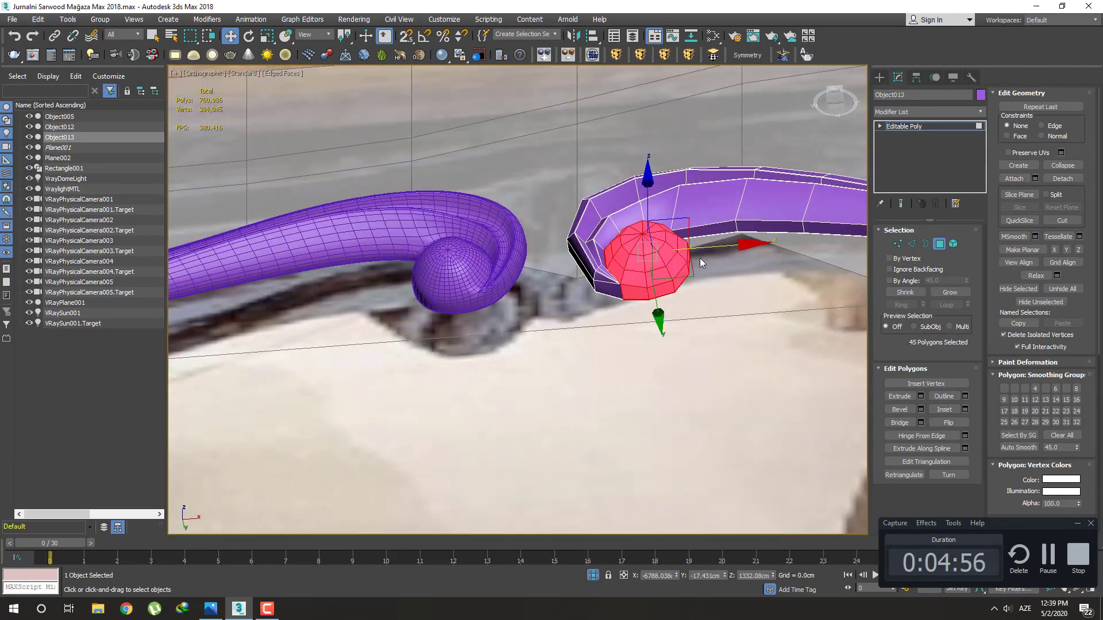
scroll(694, 306, up, 3)
Delete the selected spiral end polygons, leaving an open hooked tube
click(694, 305)
scroll(571, 297, down, 5)
alt+middle_drag(571, 298, 588, 309)
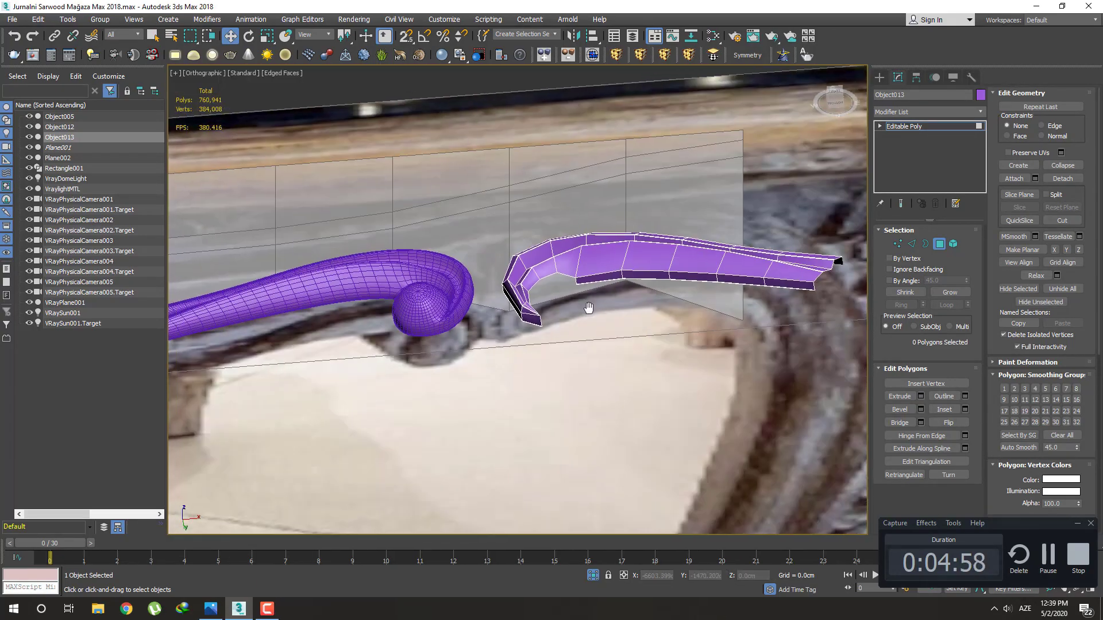
Move the copied arm up and hide the Plane002 reference plane
key(f)
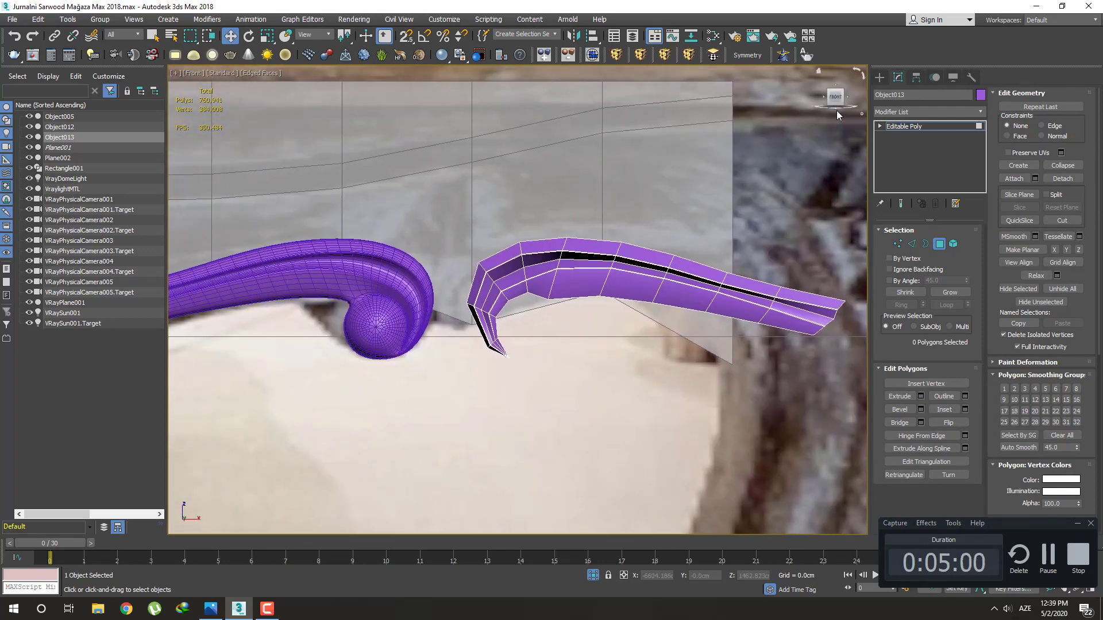
click(885, 81)
middle_drag(654, 330, 654, 359)
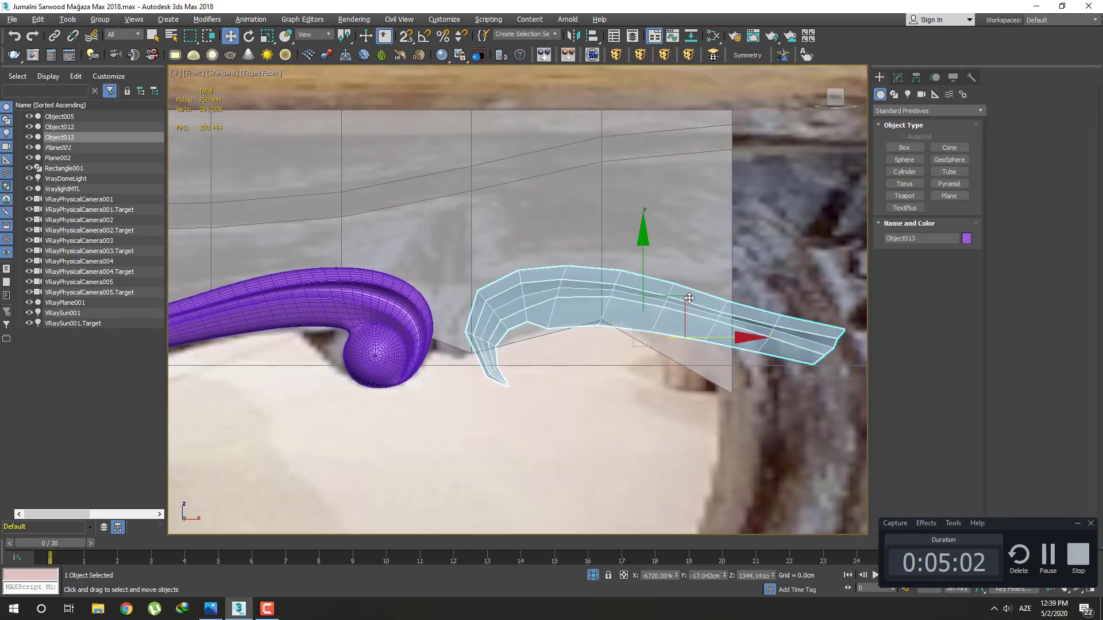
drag(694, 282, 772, 156)
click(561, 303)
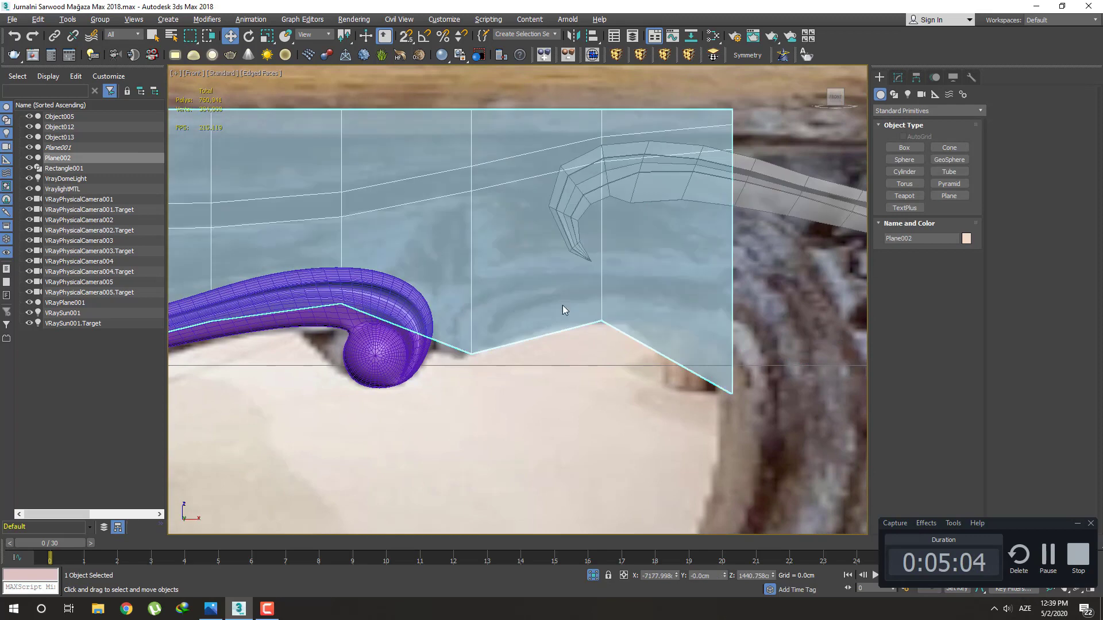
right_click(563, 305)
click(592, 264)
Move Object013 down-left and rotate it so its hook lines up with the photo
click(620, 180)
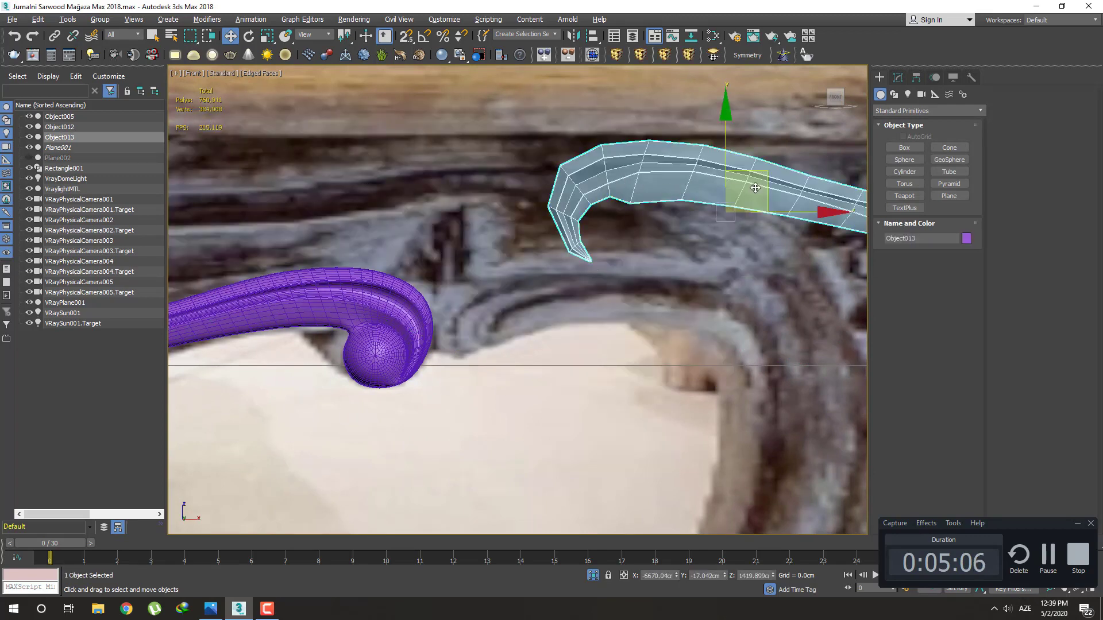
mouse_move(768, 172)
mouse_down()
mouse_move(691, 309)
mouse_move(653, 292)
mouse_up()
key(e)
key(w)
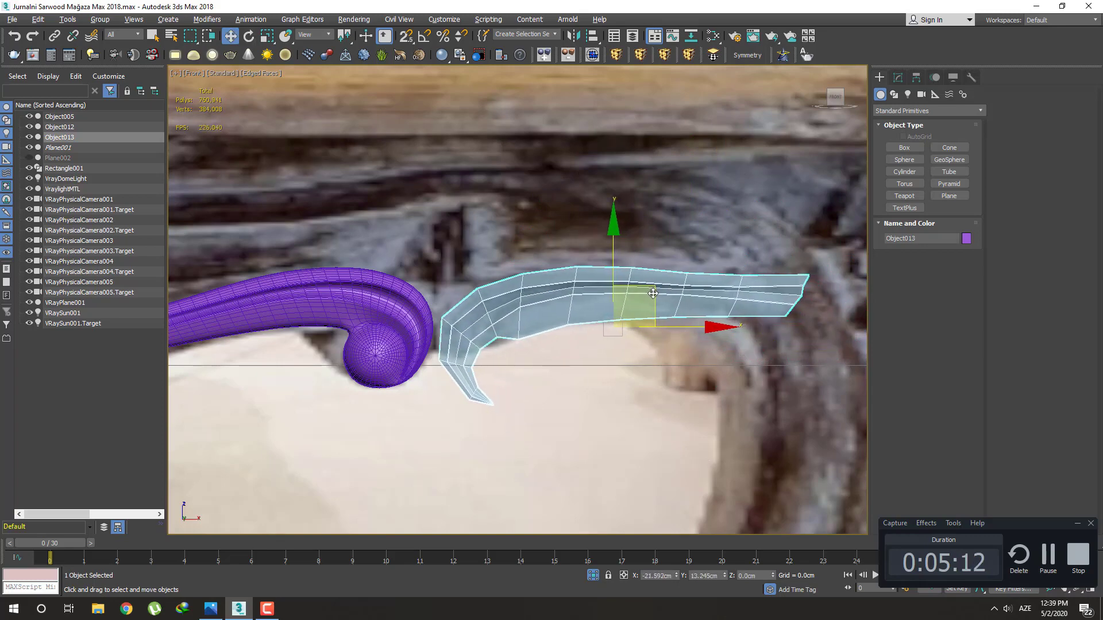
scroll(535, 363, up, 2)
scroll(536, 364, up, 1)
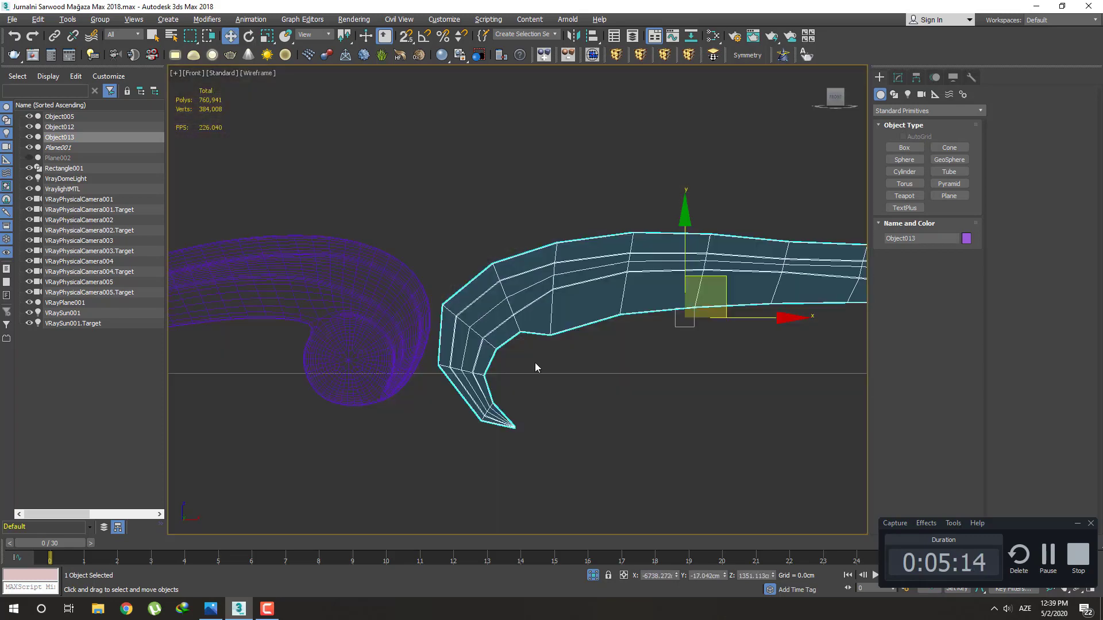
scroll(535, 363, up, 1)
key(1)
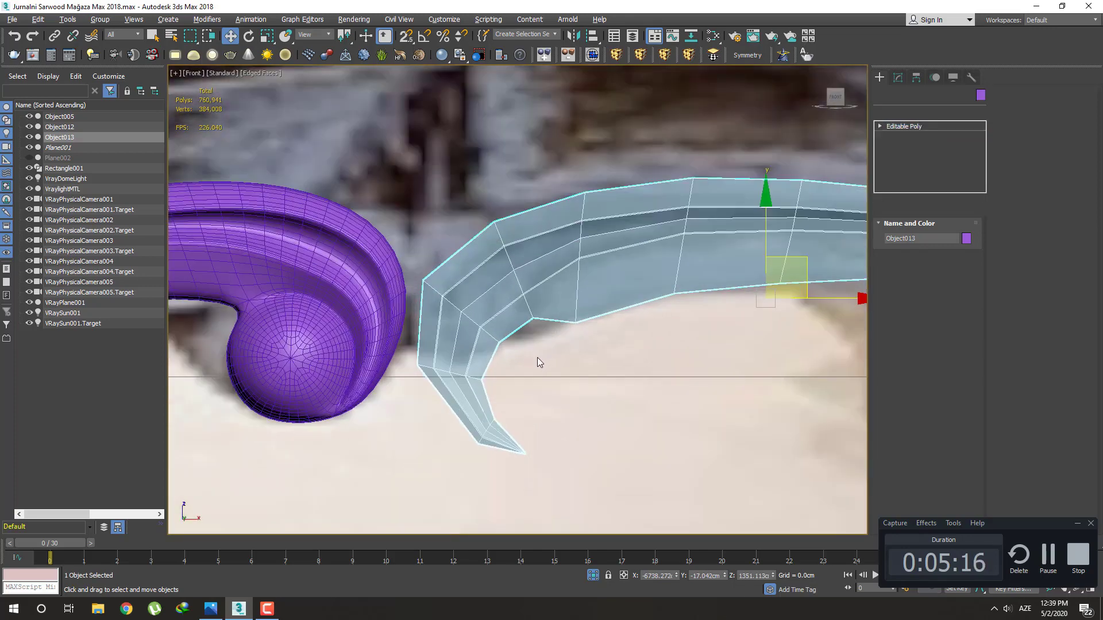
middle_drag(526, 418, 571, 374)
Delete the pointed tip polygons at the grey arm's end
key(4)
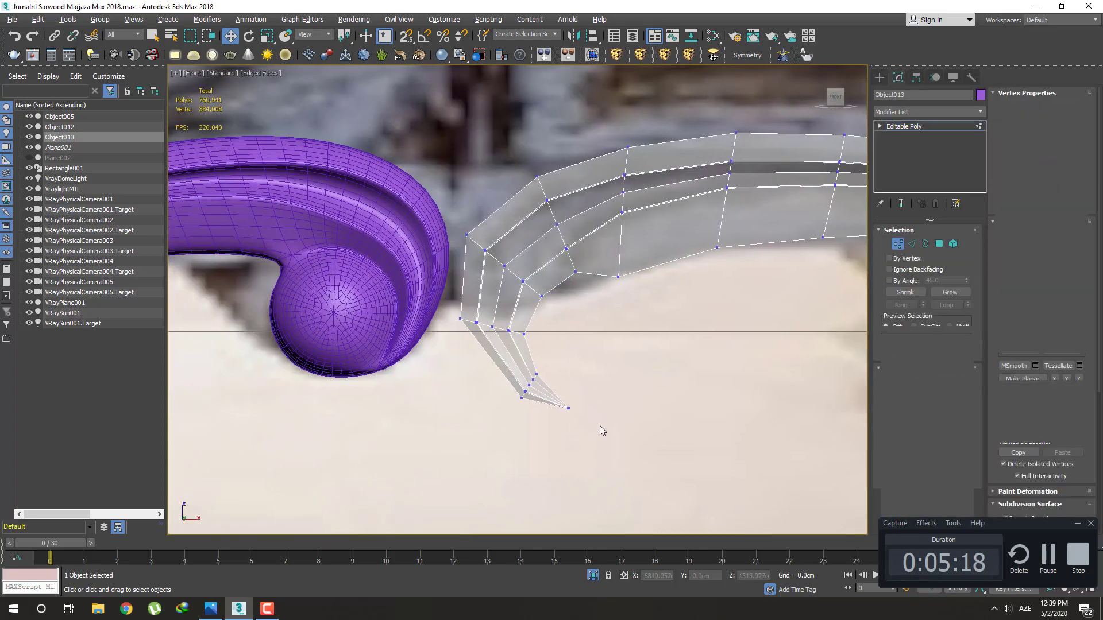
drag(608, 436, 481, 369)
key(Delete)
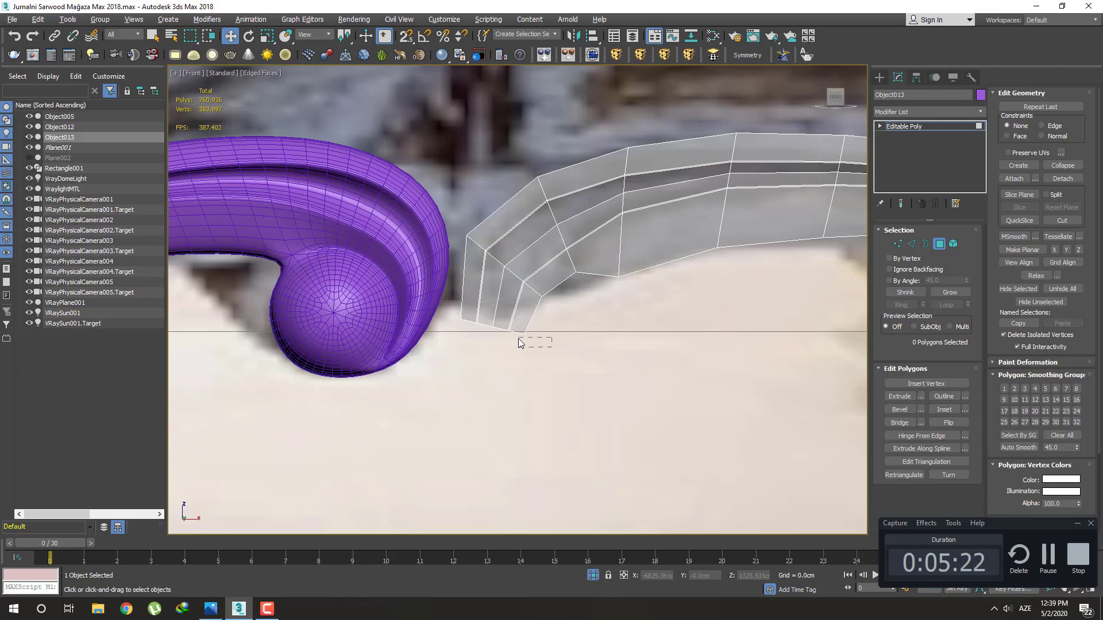
middle_drag(580, 325, 583, 342)
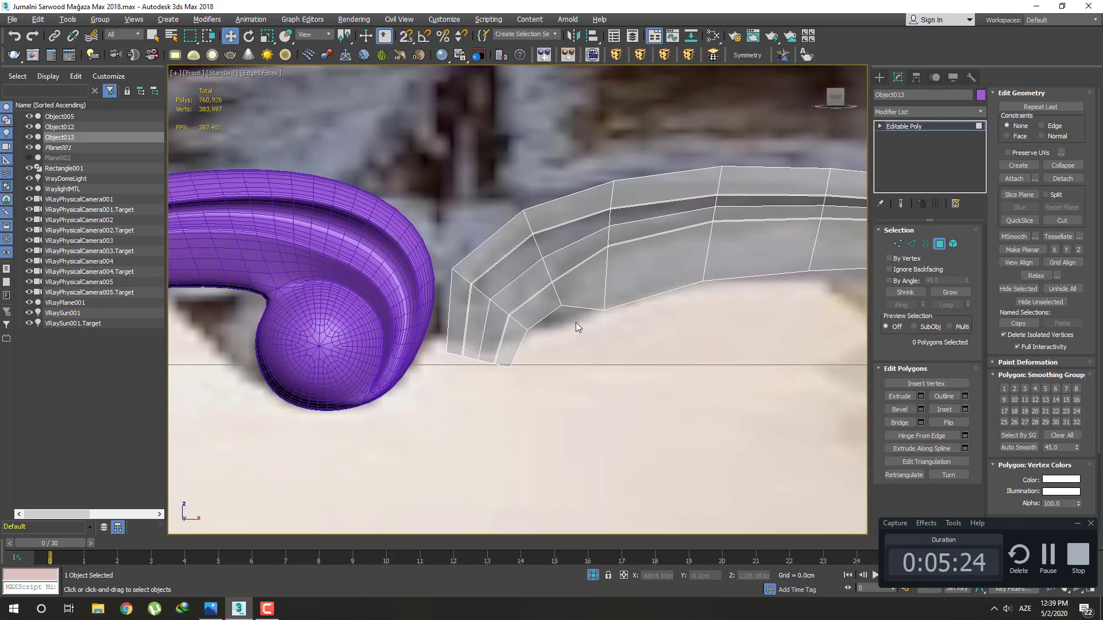
Pull the lower and inner curve vertices down, and nudge the top corner vertex up-left
key(1)
click(568, 328)
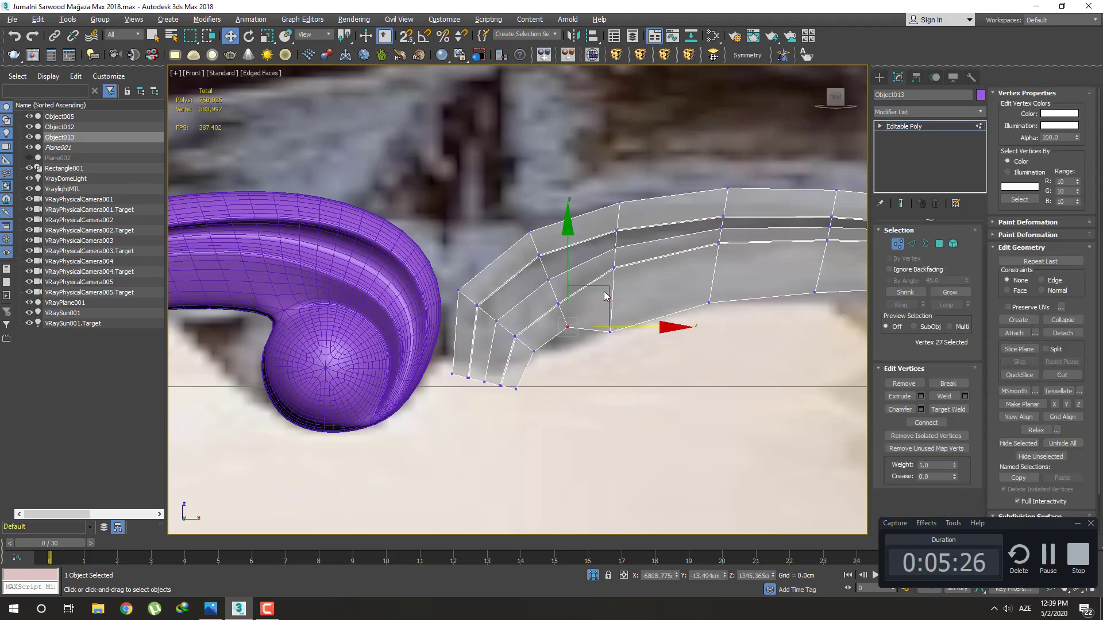
drag(605, 288, 612, 314)
click(534, 351)
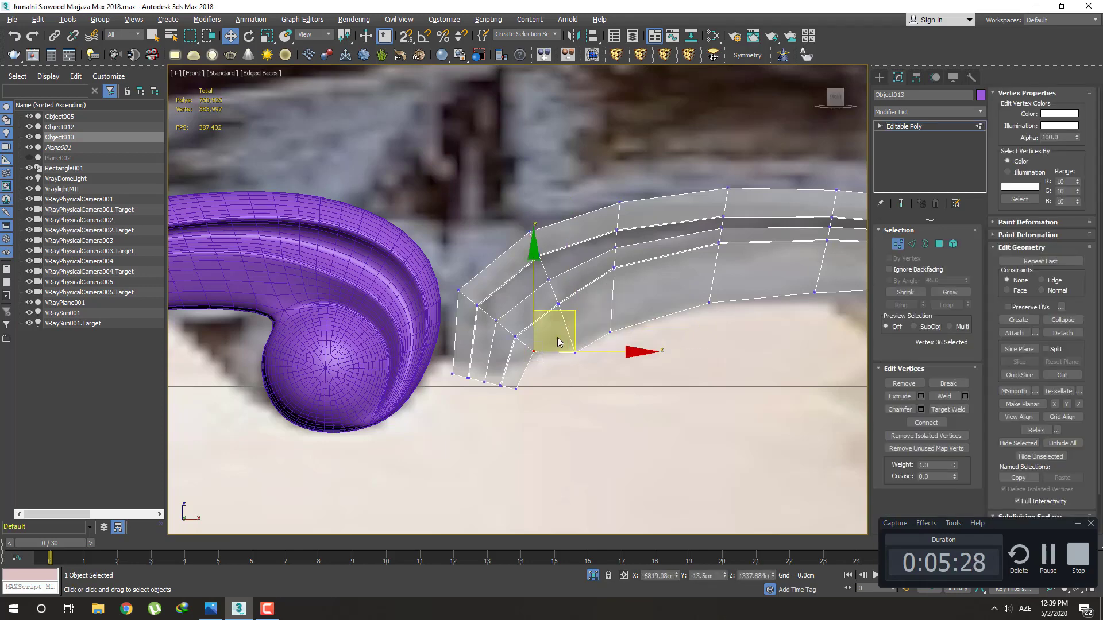
drag(576, 319, 587, 350)
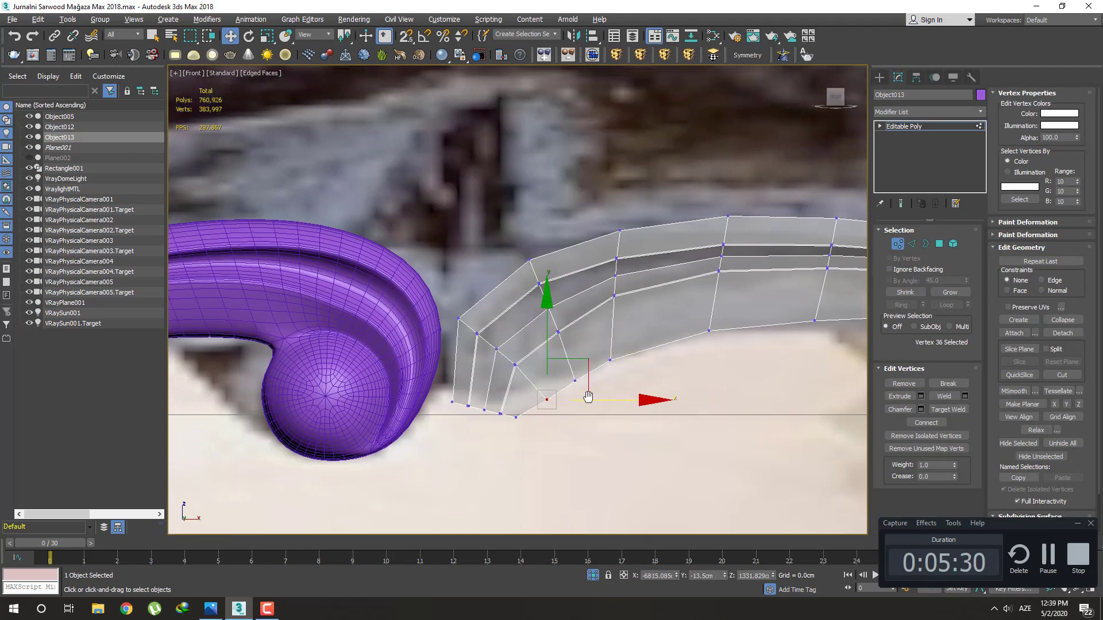
middle_drag(587, 349, 587, 377)
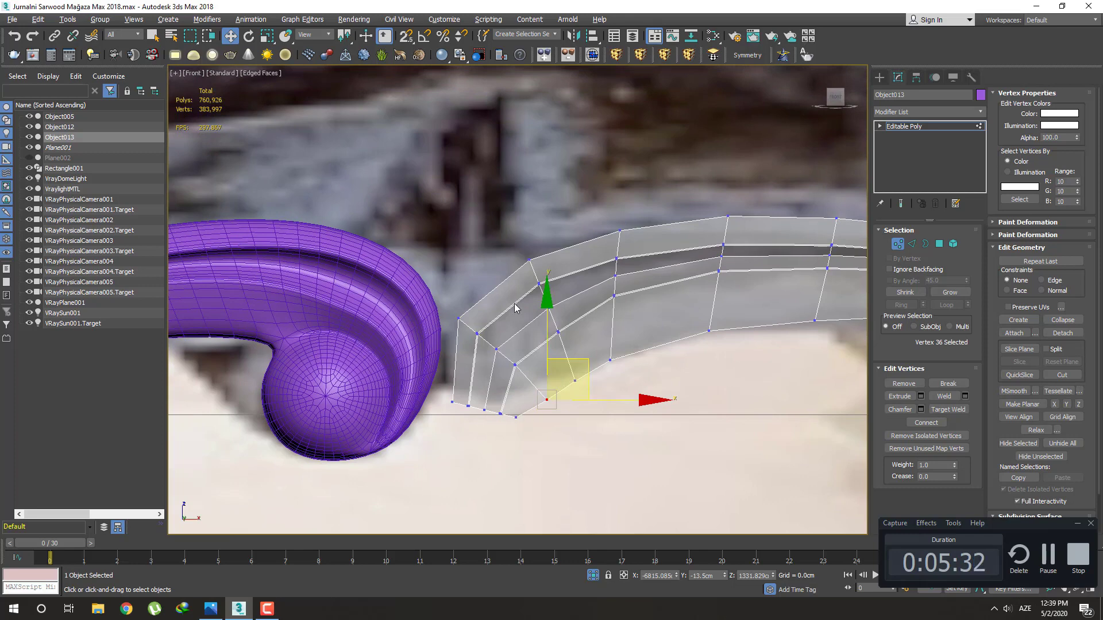
click(529, 259)
drag(534, 256, 522, 252)
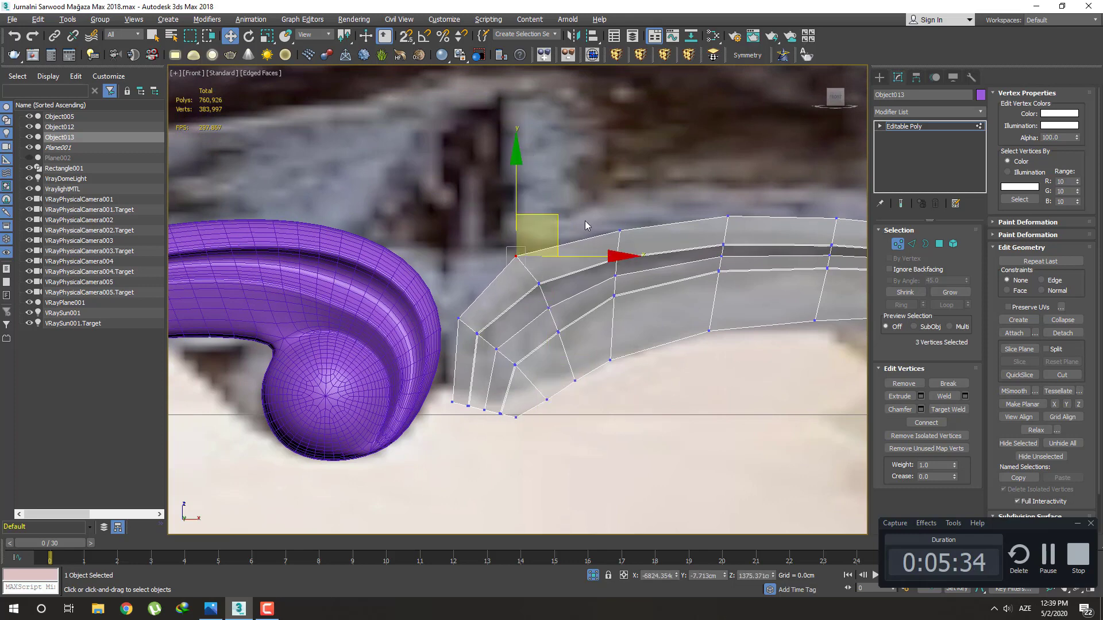
Shift the three stacked top-corner vertices slightly left
click(458, 303)
drag(458, 303, 471, 327)
drag(629, 238, 596, 218)
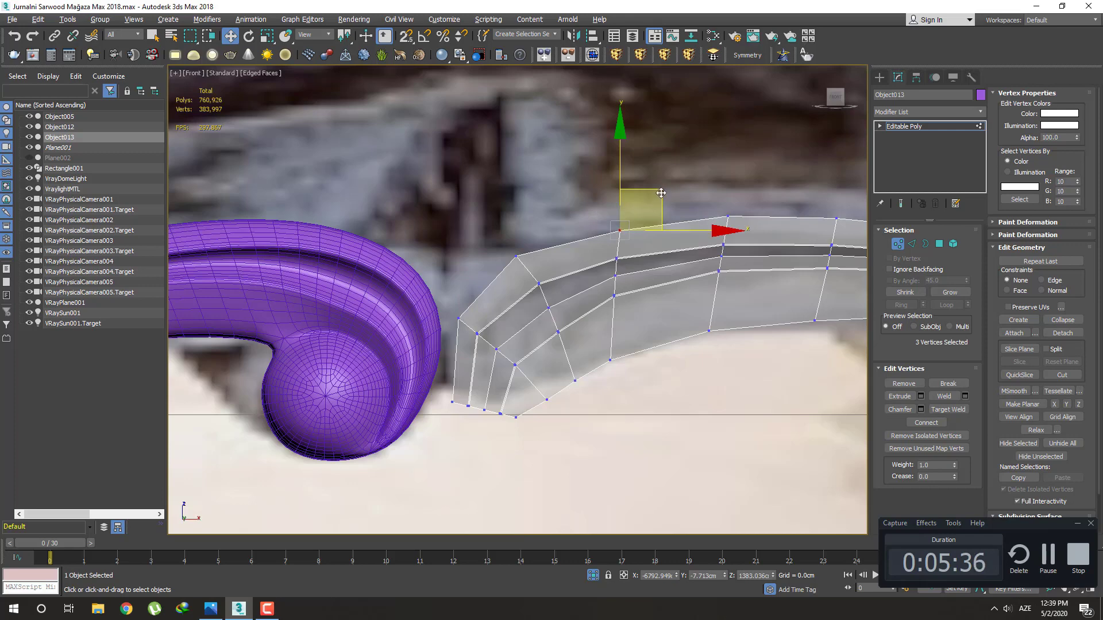
drag(661, 193, 650, 191)
click(644, 354)
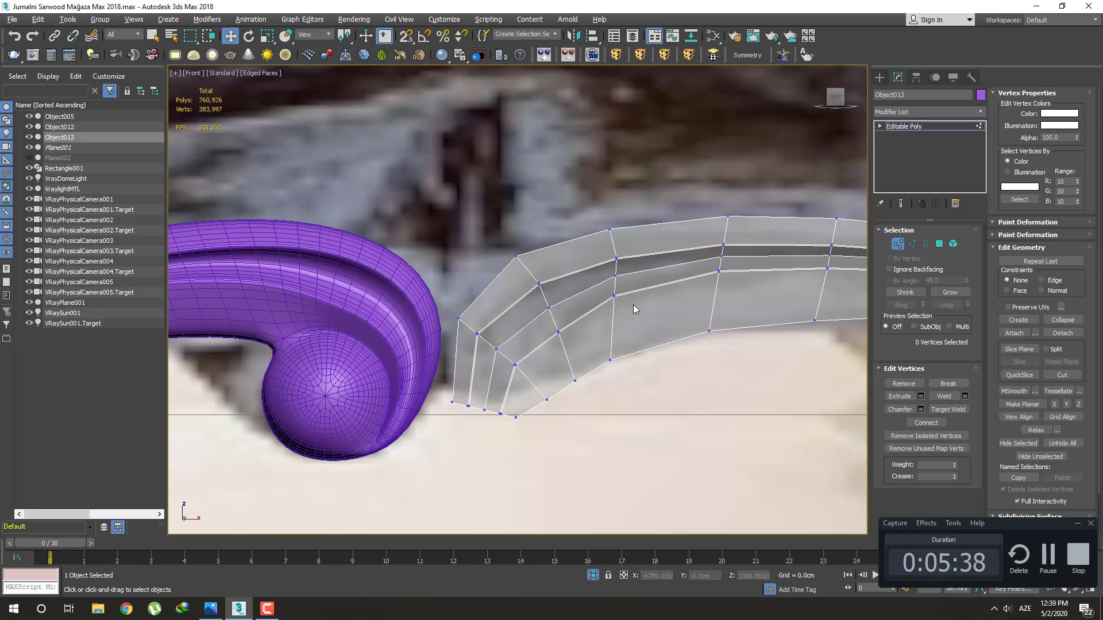
mouse_move(632, 308)
mouse_down()
mouse_move(603, 288)
mouse_move(584, 315)
mouse_up()
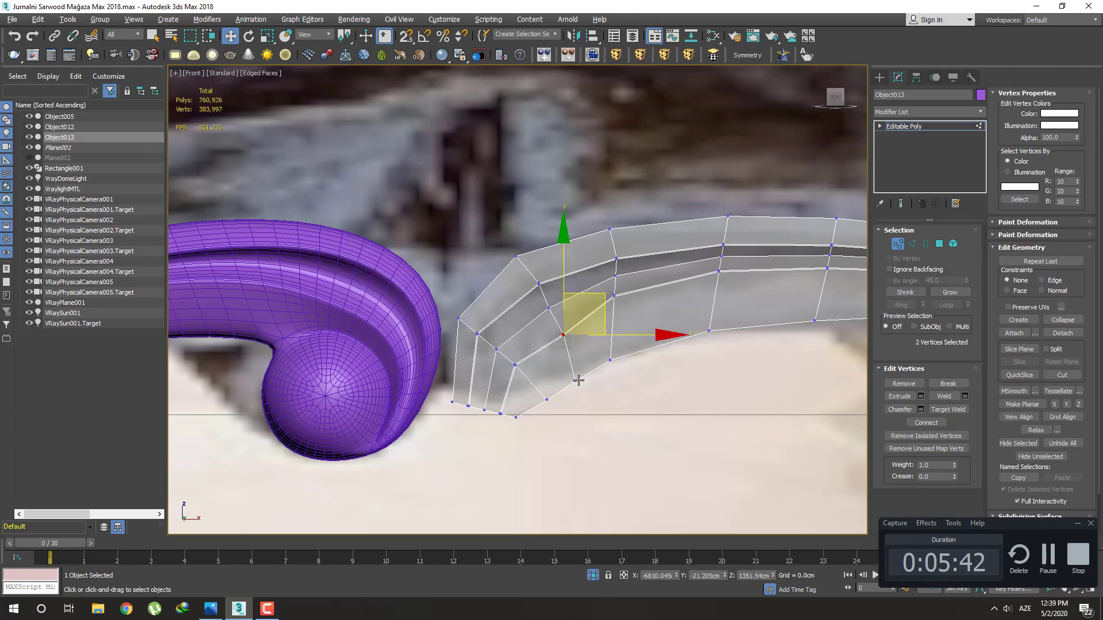
Move the lower-left curve vertex right and the lower-edge vertex up-right
click(575, 381)
click(515, 366)
drag(514, 366, 540, 369)
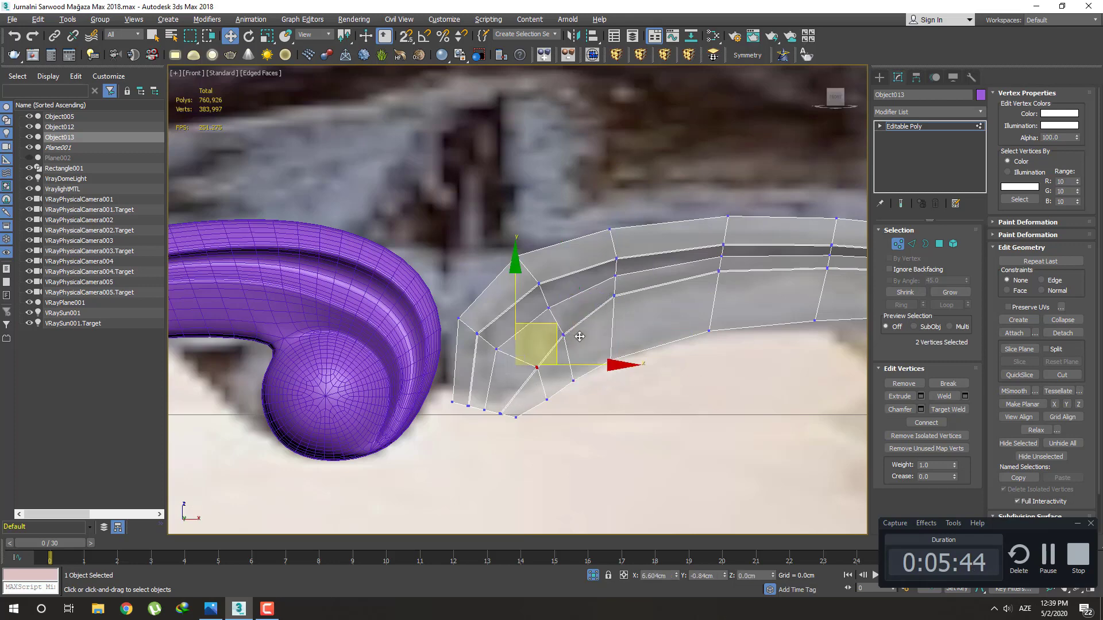
click(597, 400)
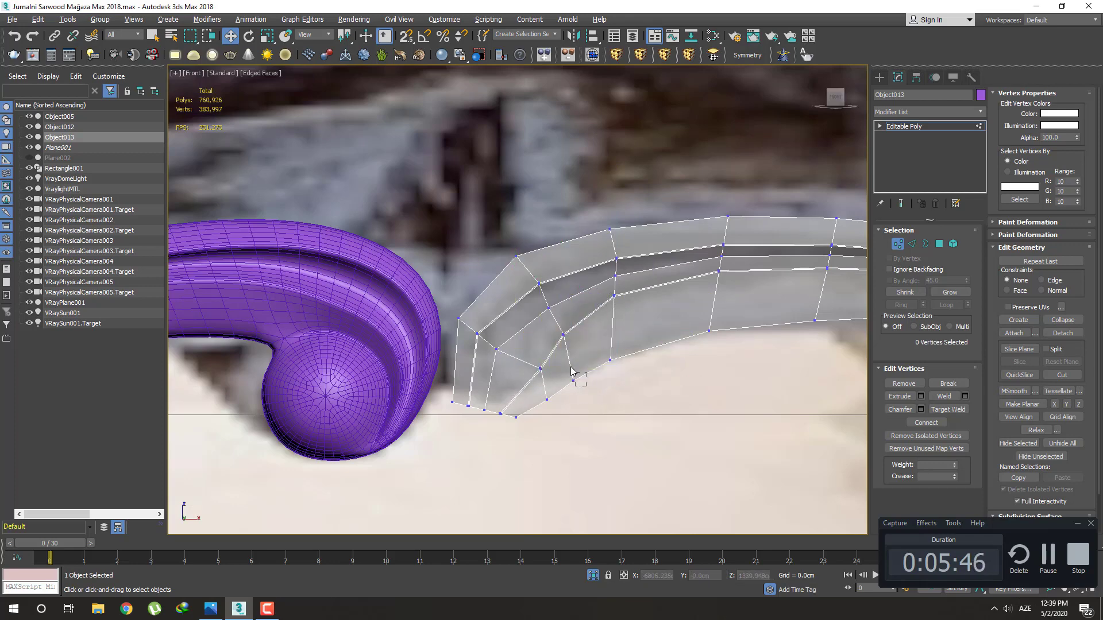
click(573, 380)
drag(574, 381, 584, 369)
Slide the inner-curve bottom vertices and the stacked bottom-left vertices to the right
mouse_move(646, 382)
mouse_down()
mouse_move(609, 348)
mouse_move(656, 325)
mouse_up()
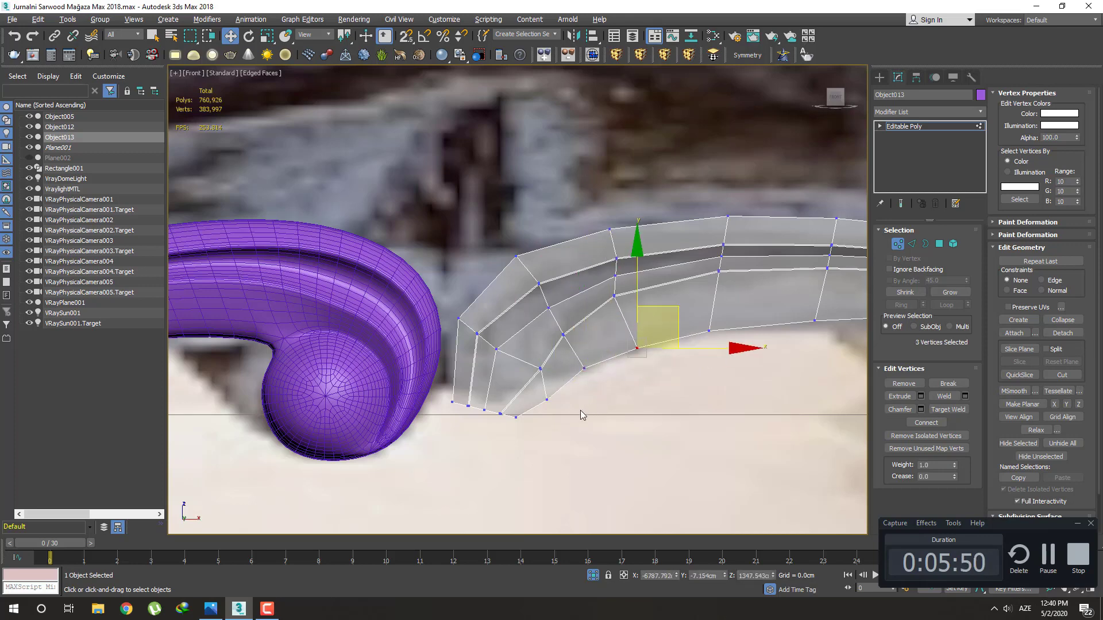
click(547, 399)
drag(547, 400, 571, 394)
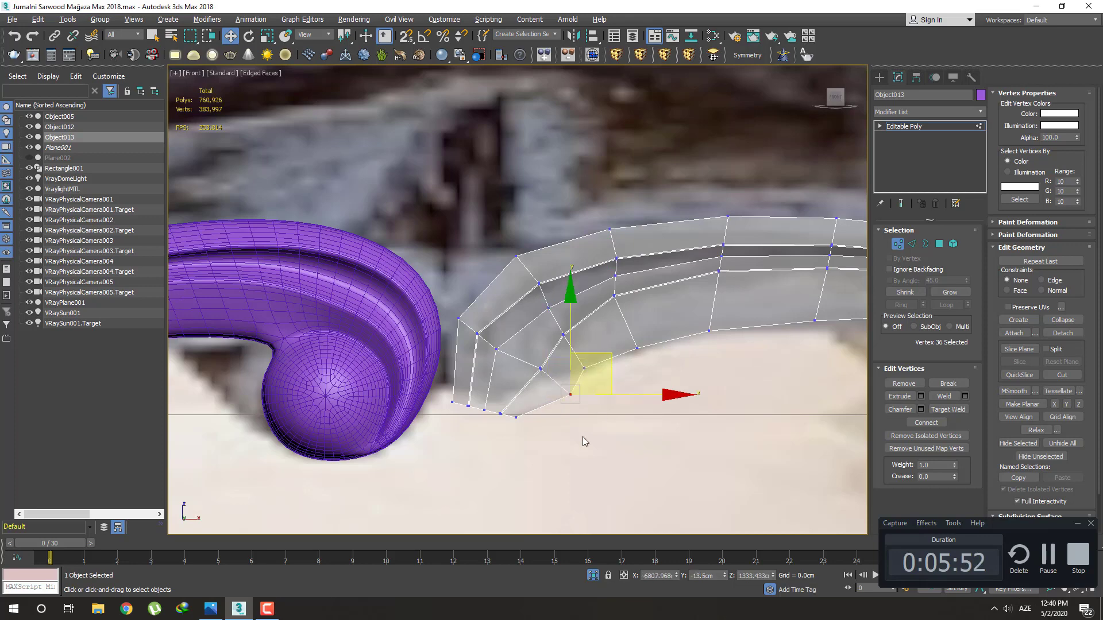
click(516, 418)
drag(516, 417, 563, 421)
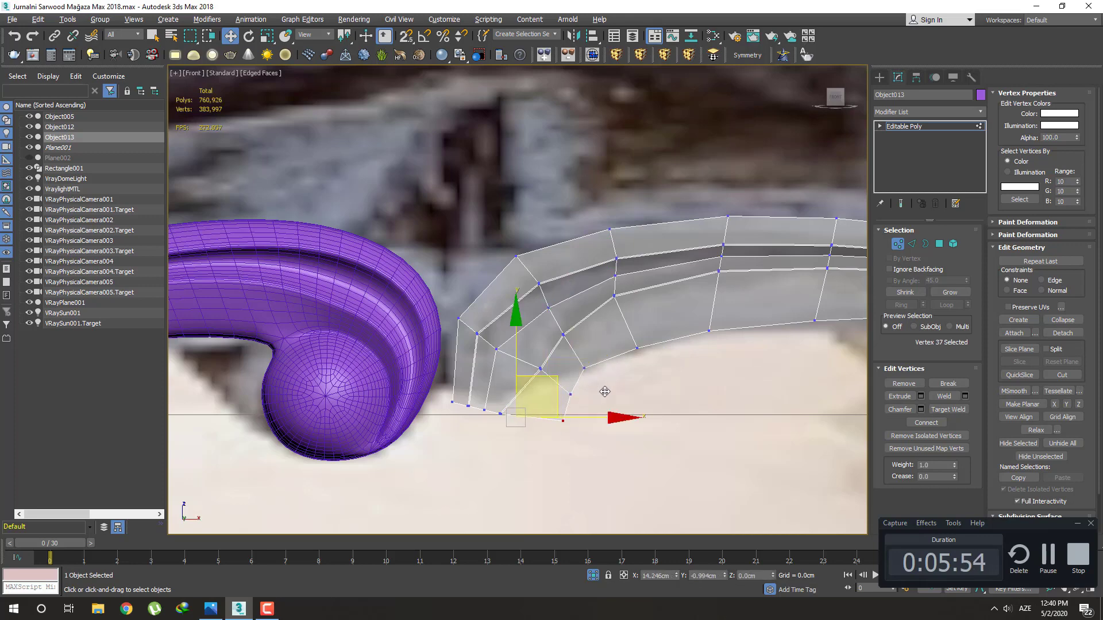
drag(489, 425, 579, 383)
mouse_move(509, 430)
mouse_down()
mouse_move(486, 403)
mouse_move(509, 392)
mouse_up()
Adjust the outer left curve vertex and the bottom-left vertices to follow the photo
click(499, 344)
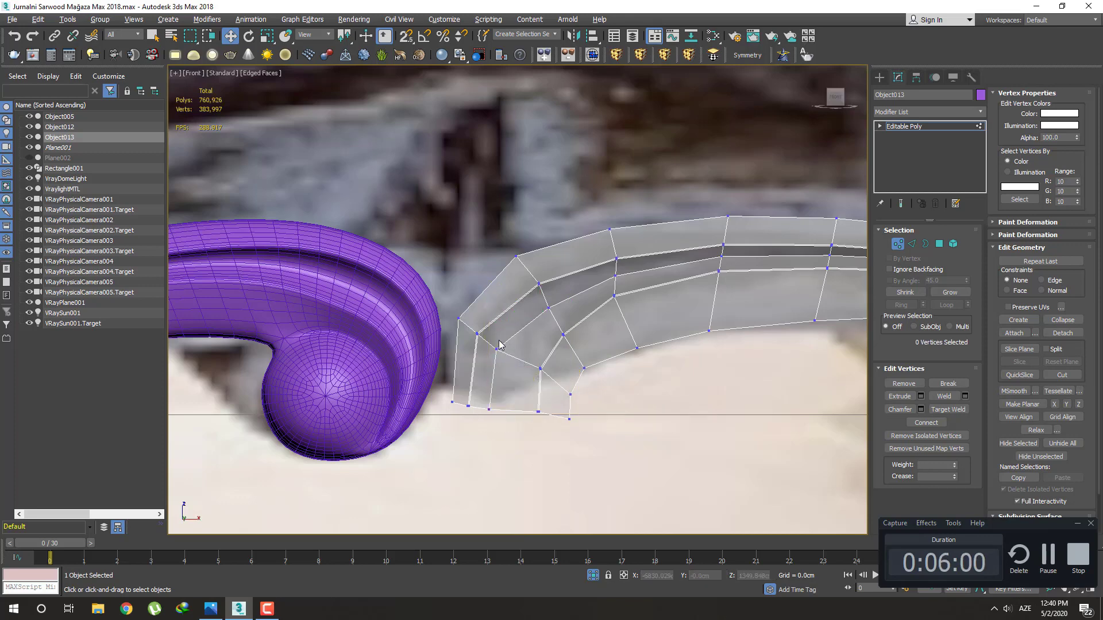
click(496, 349)
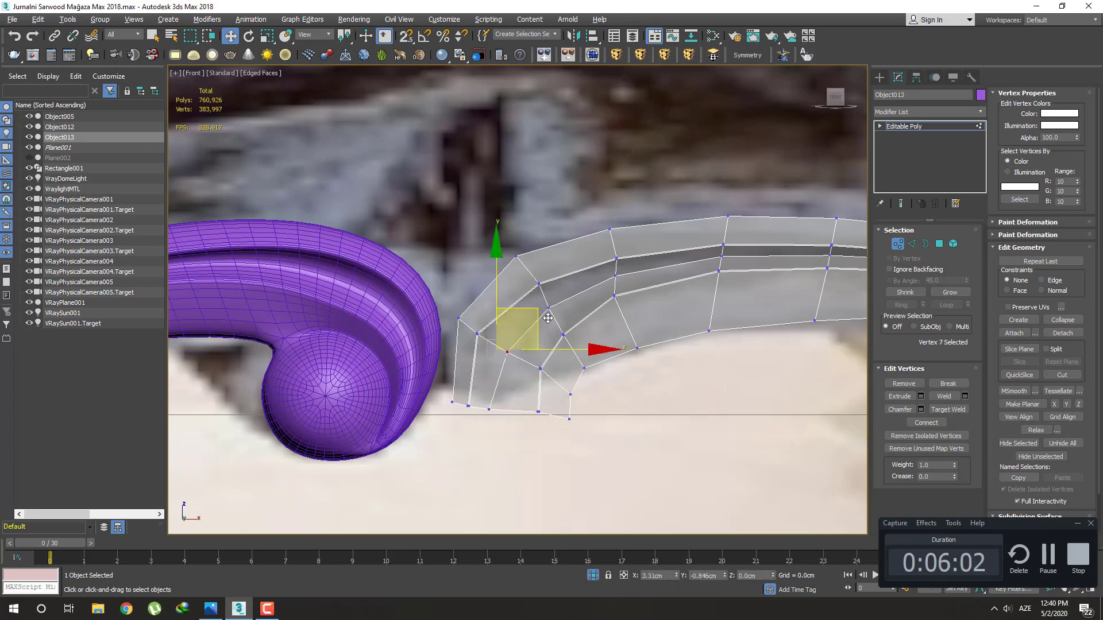
drag(538, 315, 547, 319)
click(471, 330)
drag(446, 315, 467, 318)
click(453, 403)
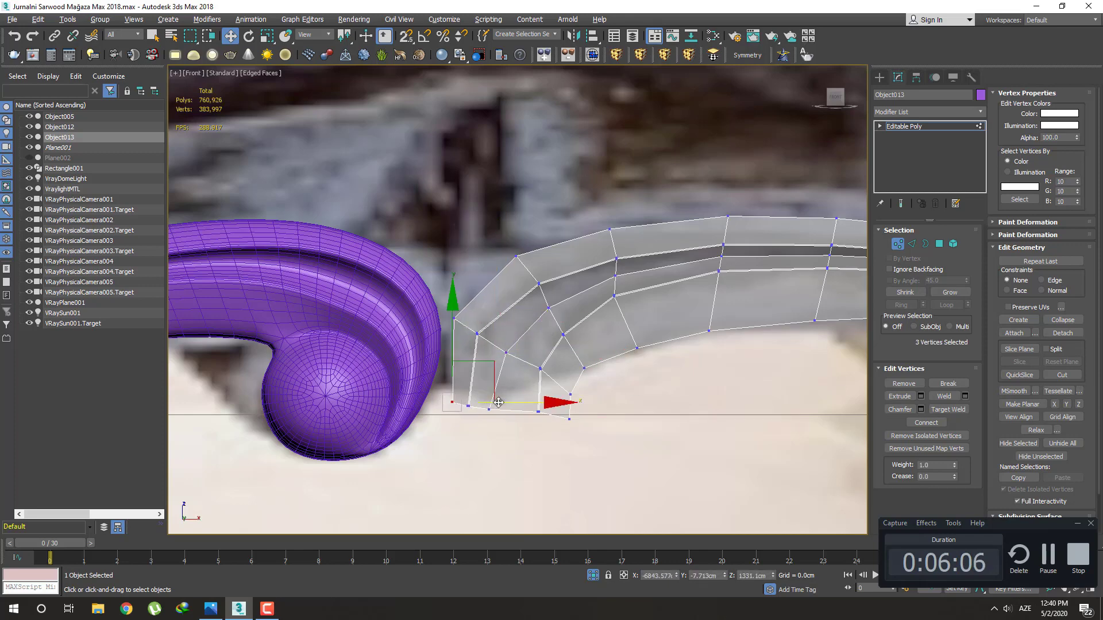
drag(501, 404, 498, 404)
click(498, 427)
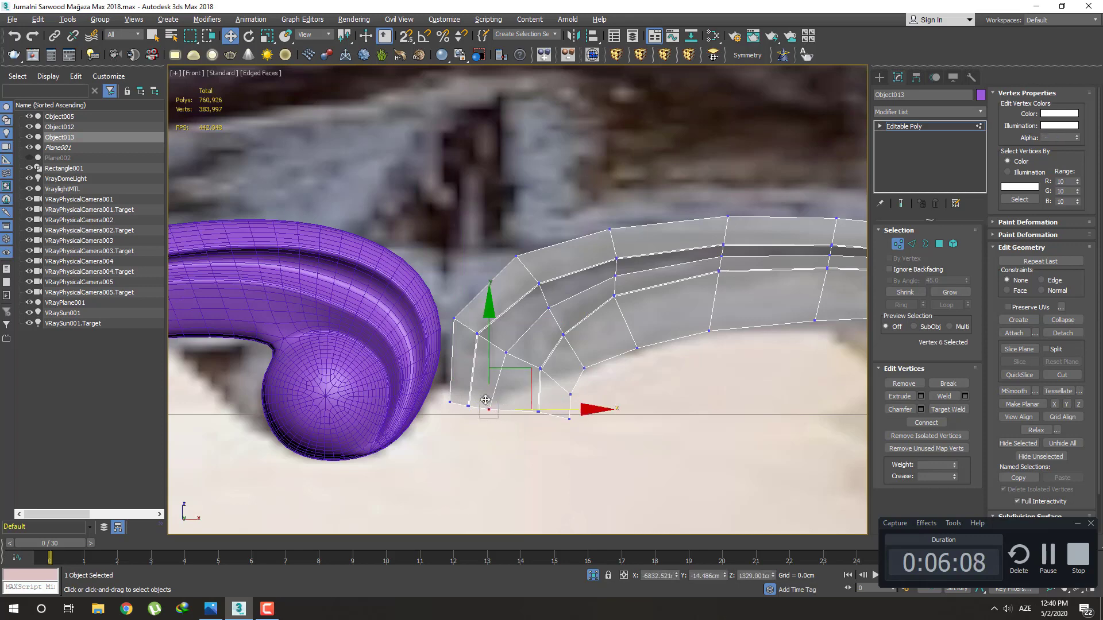
drag(489, 409, 503, 409)
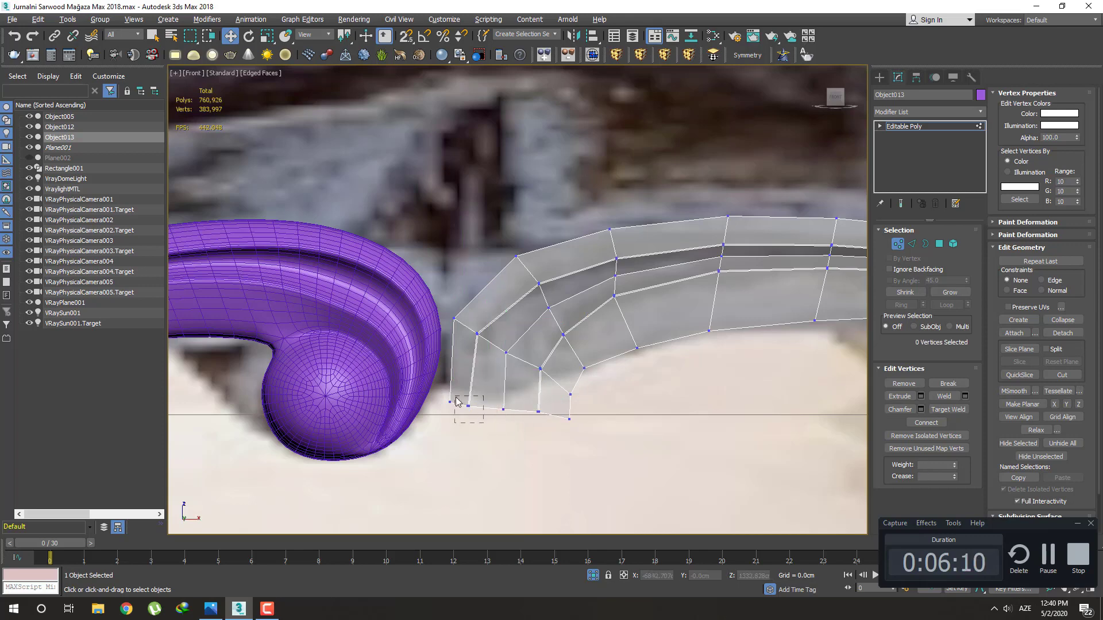
Select the bottom-left and bottom-edge vertices, then dismiss the crash error report
drag(502, 452, 459, 396)
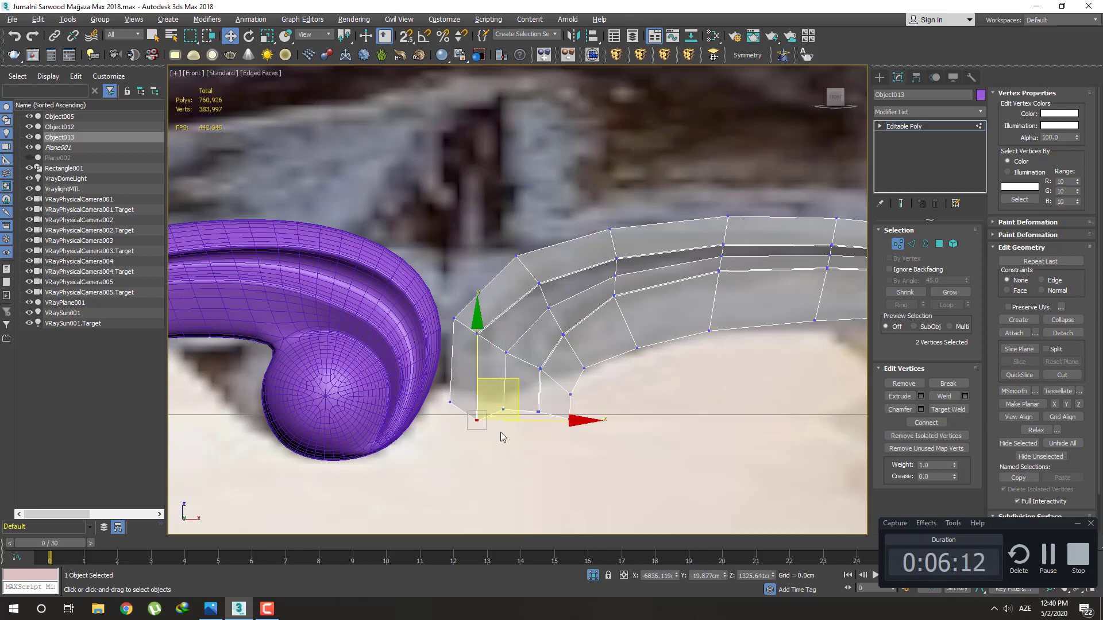
drag(547, 424, 527, 402)
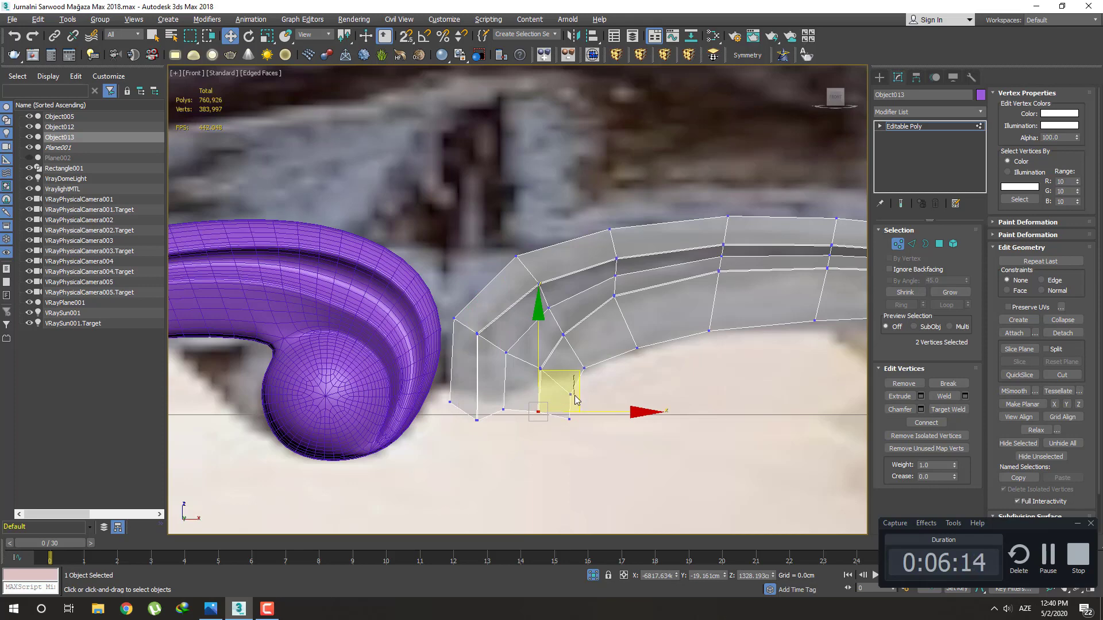
click(575, 402)
scroll(577, 411, up, 5)
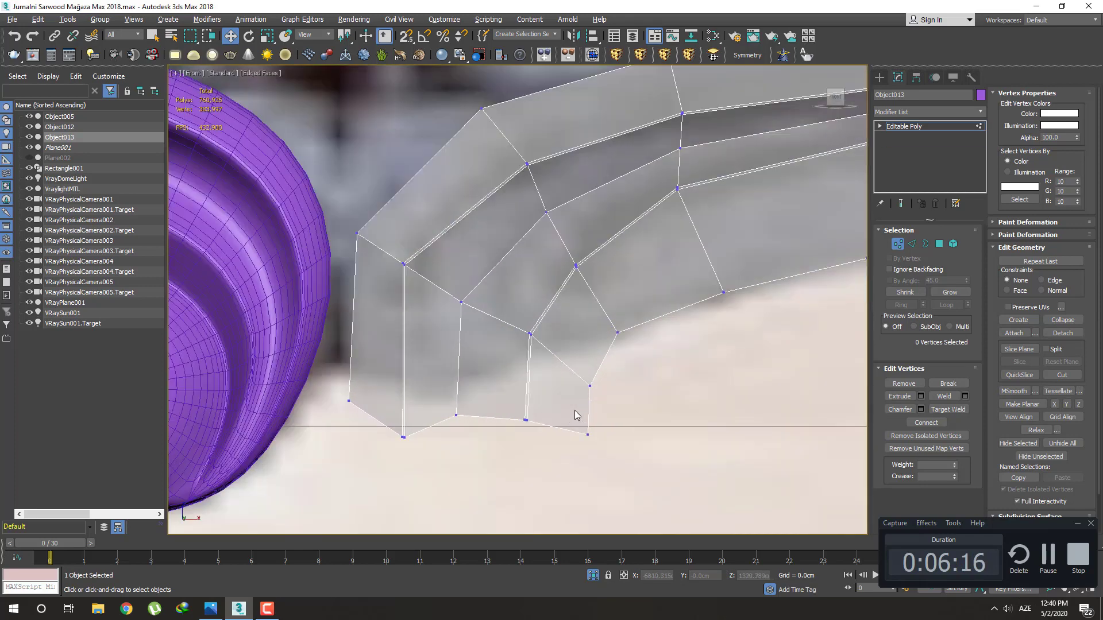
middle_drag(576, 415, 577, 422)
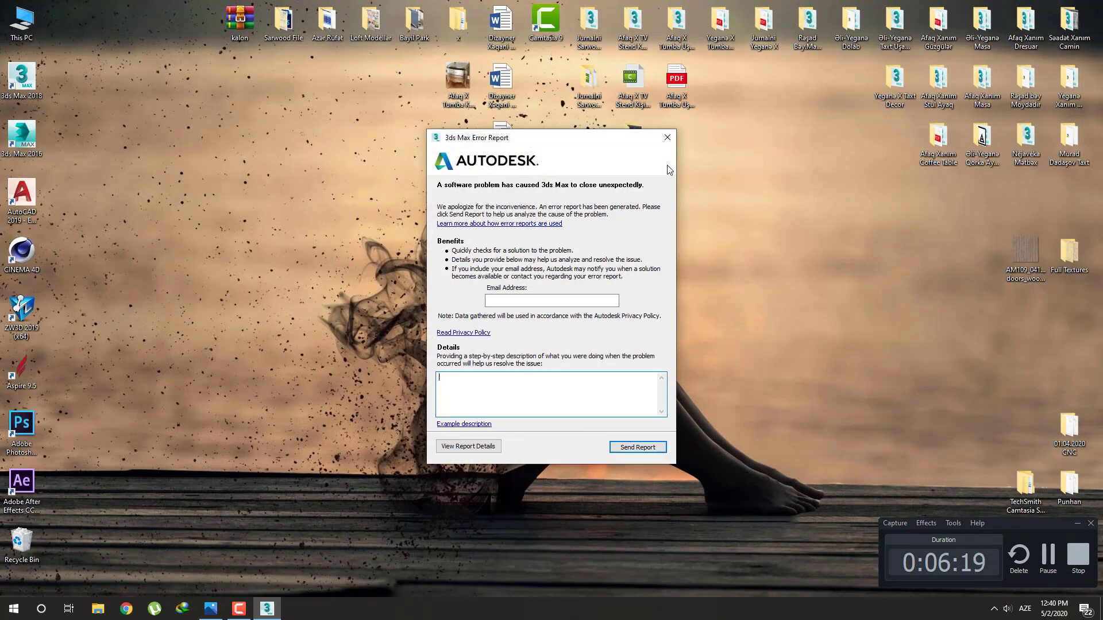
click(667, 137)
click(634, 329)
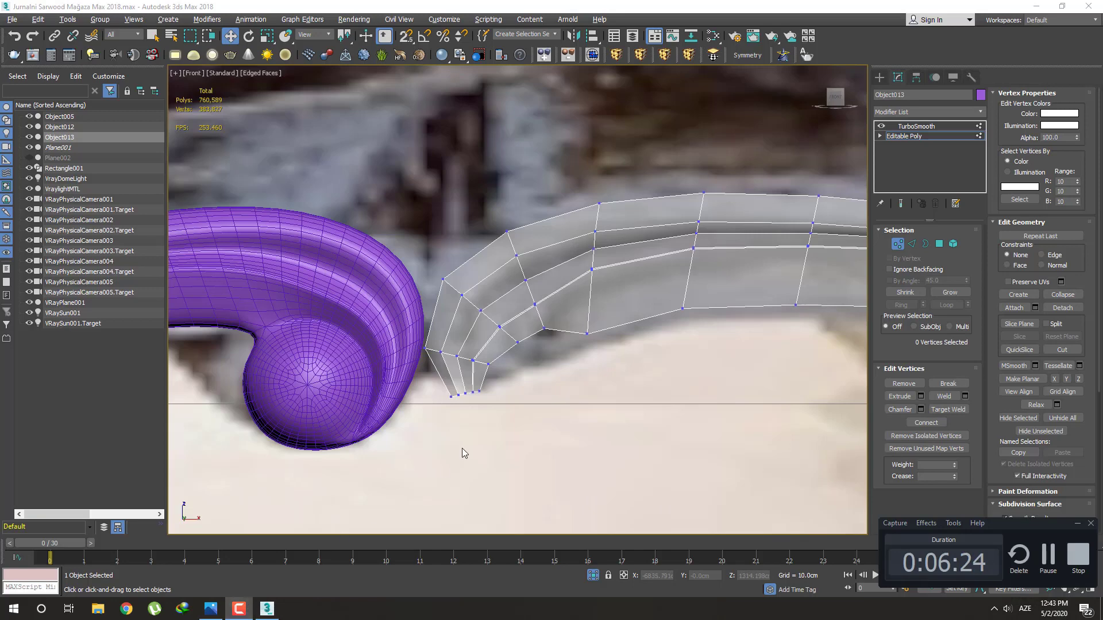
Move an inner-curve vertex down-right and shift the two top-edge vertices right
scroll(462, 448, up, 2)
mouse_move(567, 370)
middle_down()
mouse_move(591, 348)
mouse_move(565, 354)
mouse_move(544, 341)
middle_up()
click(551, 298)
mouse_move(594, 265)
mouse_down()
mouse_move(650, 322)
mouse_move(598, 293)
mouse_move(690, 263)
mouse_up()
middle_drag(676, 242, 683, 274)
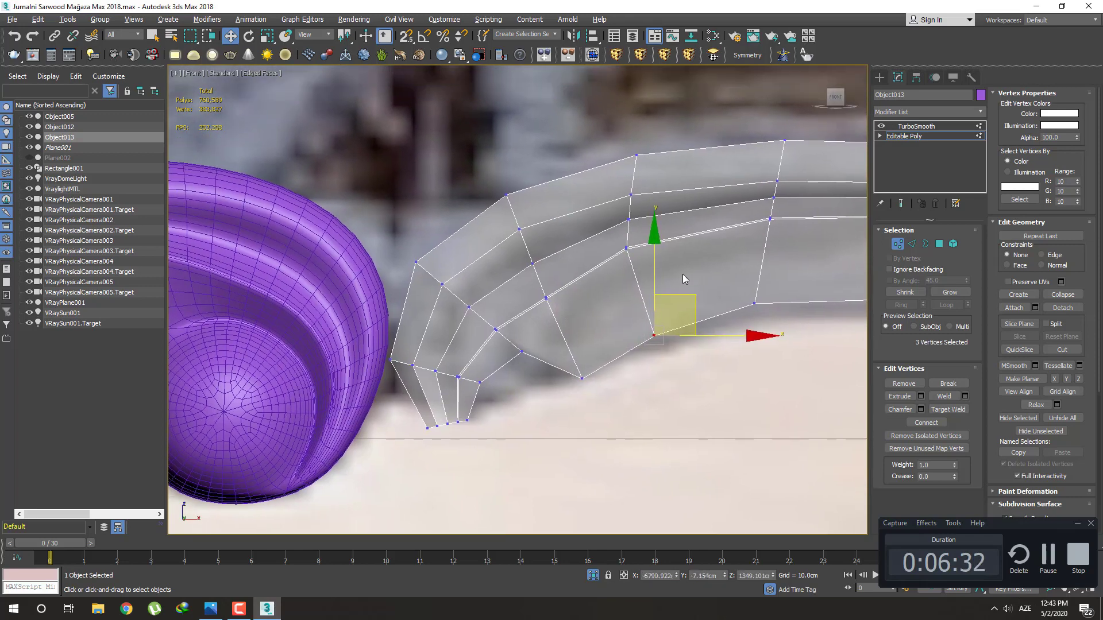
click(627, 248)
drag(669, 218, 680, 221)
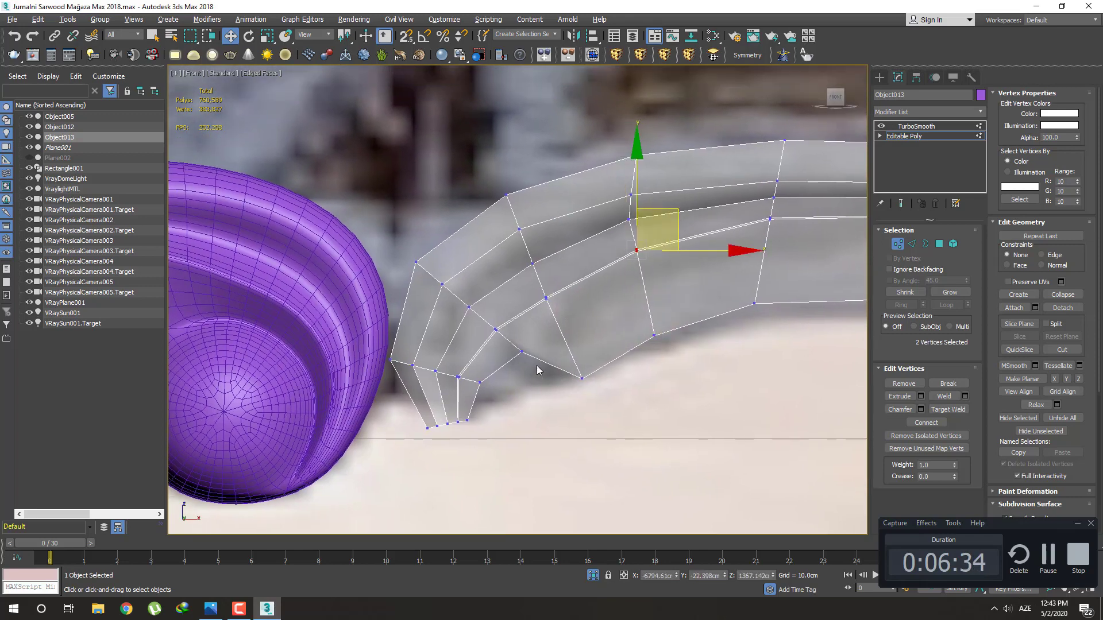
Pull the lower-curve vertices down and right, then orbit to check the arm in 3D
click(521, 352)
drag(568, 323, 607, 386)
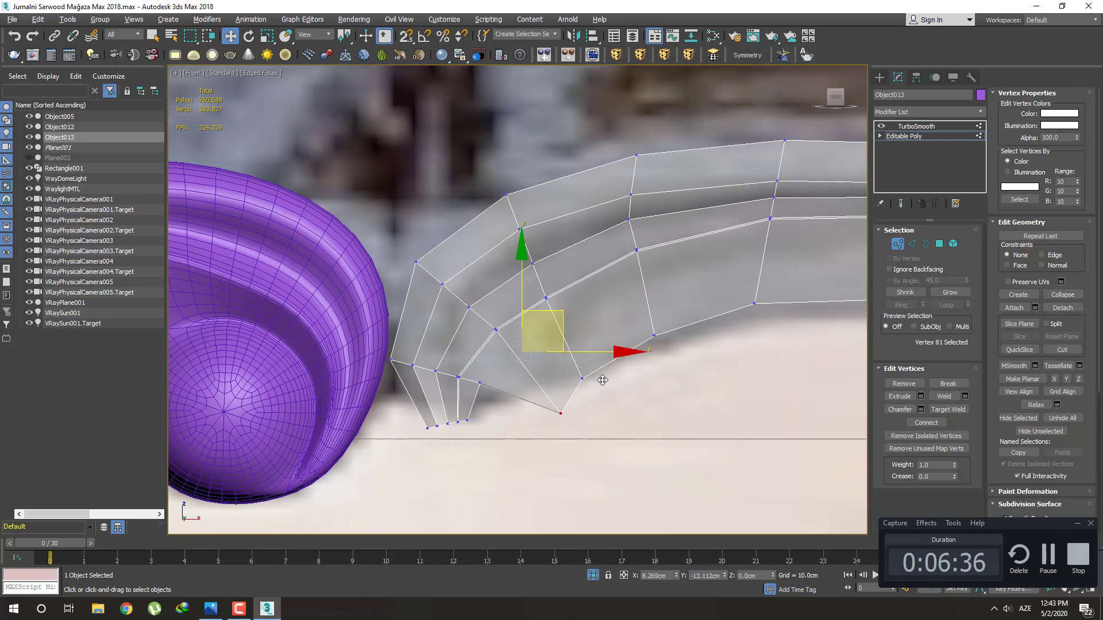
click(608, 403)
click(582, 378)
drag(623, 341, 640, 334)
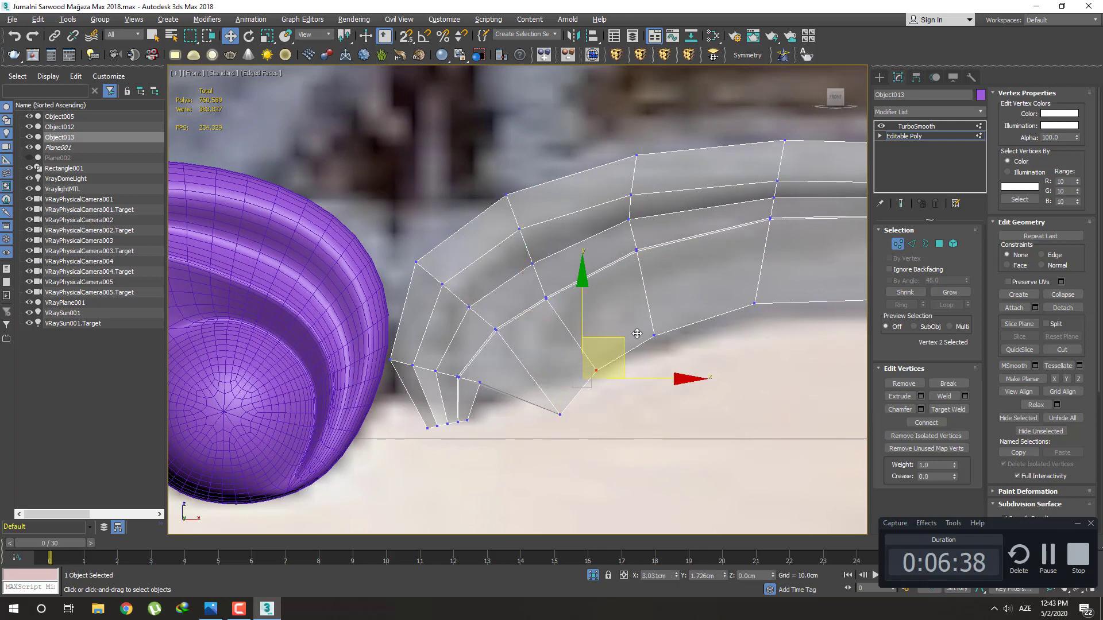
click(493, 325)
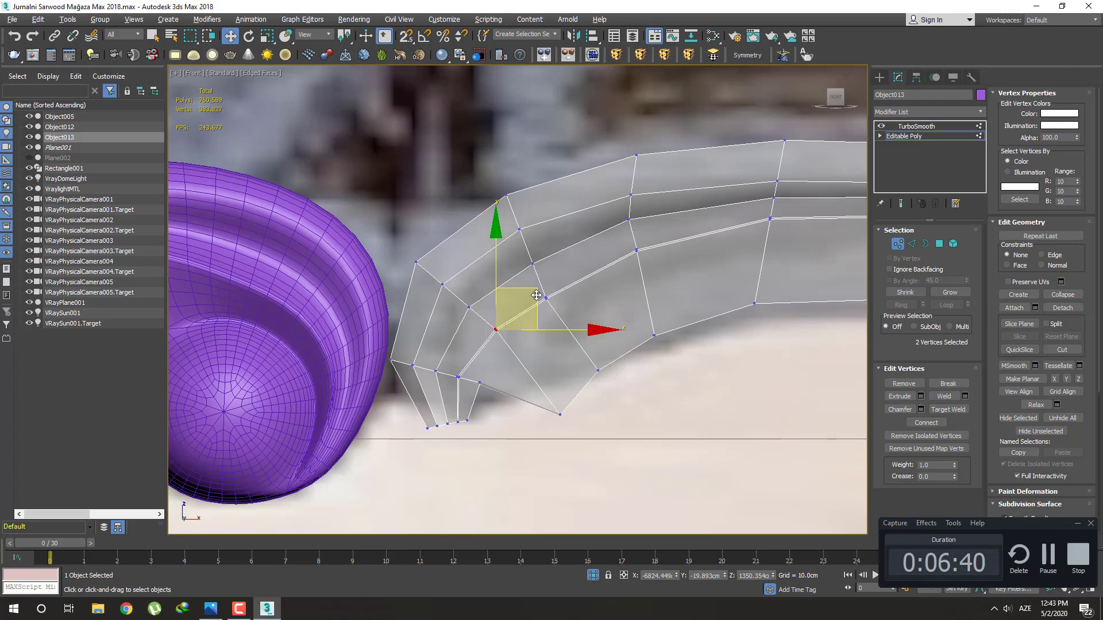
mouse_move(538, 297)
alt+middle_down()
mouse_move(598, 316)
mouse_move(586, 305)
alt+middle_up()
Preview the TurboSmoothed arm with and without edged faces, then return to Editable Poly
scroll(598, 307, up, 3)
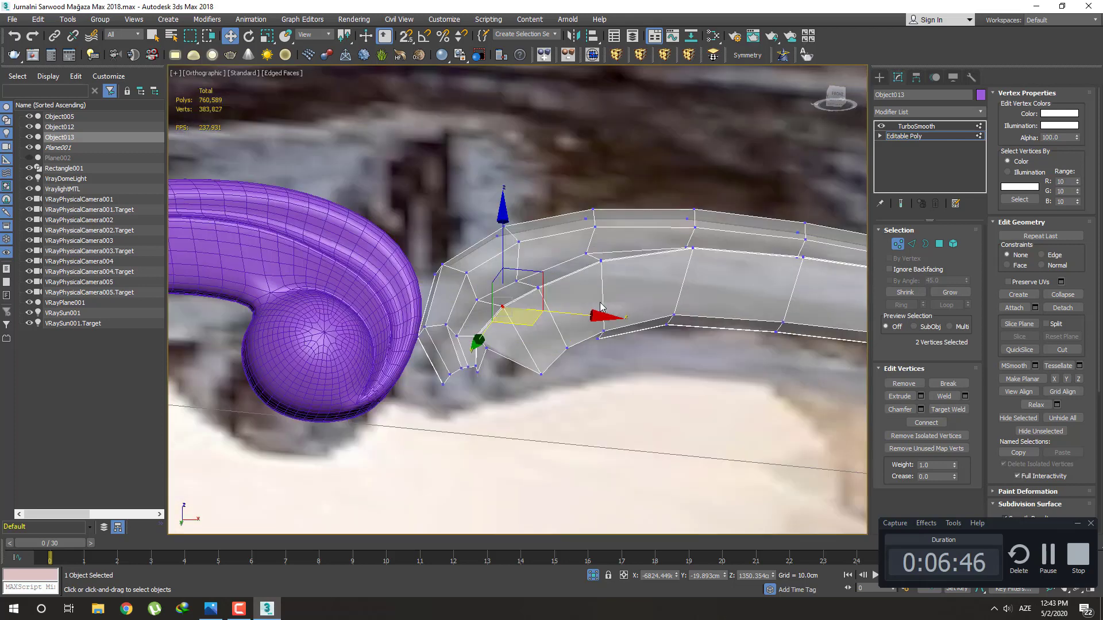
scroll(598, 307, up, 2)
click(881, 79)
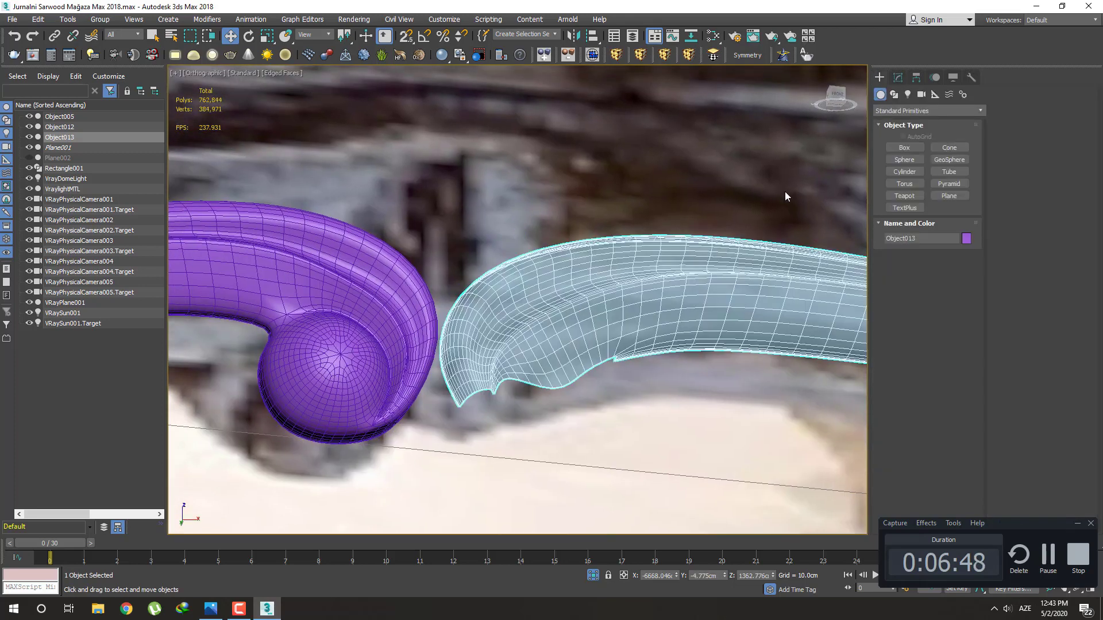
key(F4)
scroll(646, 310, up, 2)
key(F4)
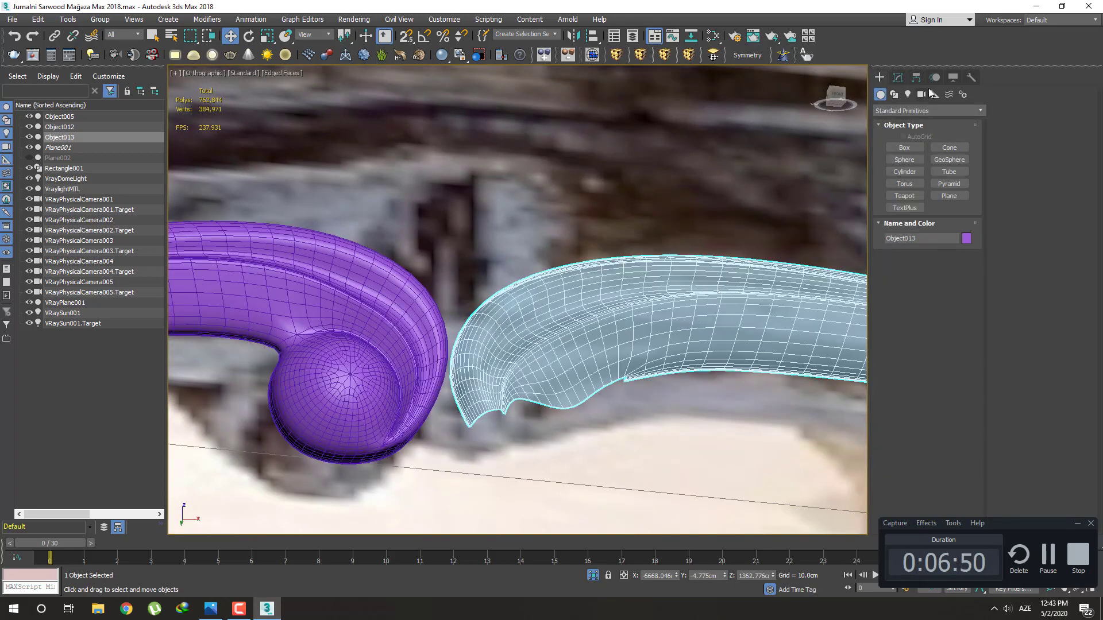
click(898, 77)
click(914, 136)
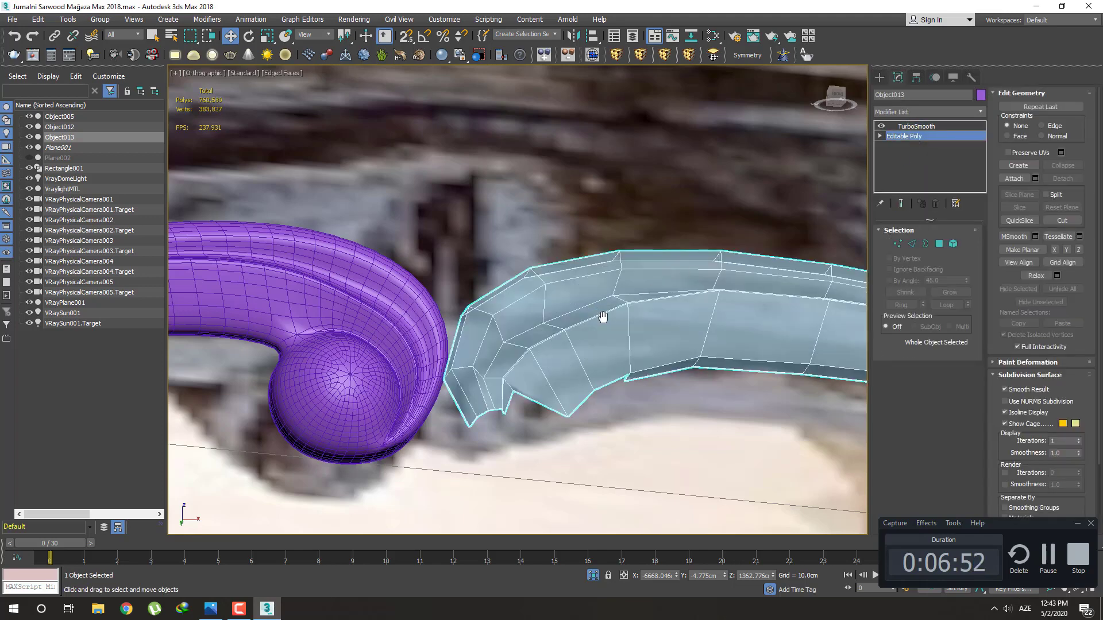
scroll(504, 382, up, 4)
Chamfer the arm's upper edge loop by 0.1 cm and preview the smoothed result
key(2)
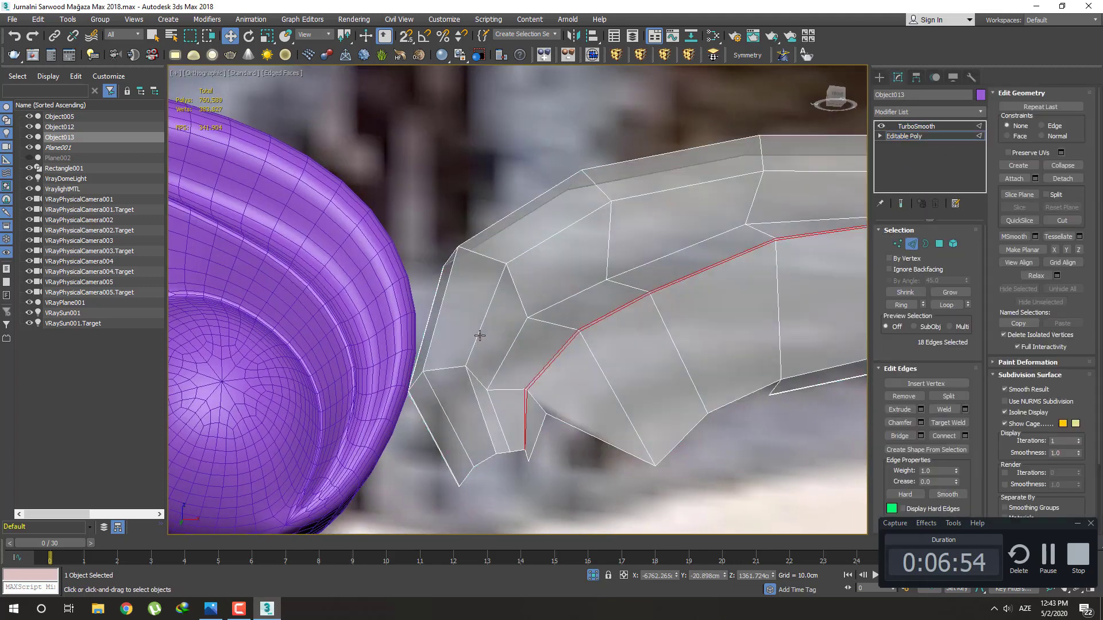
click(481, 336)
double_click(480, 337)
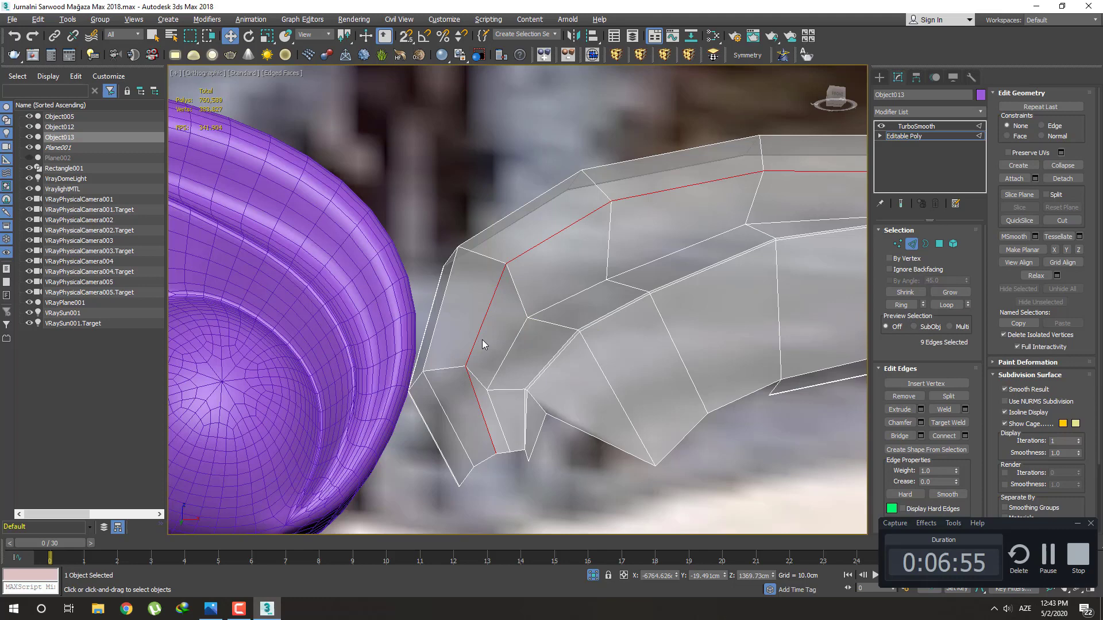
click(921, 422)
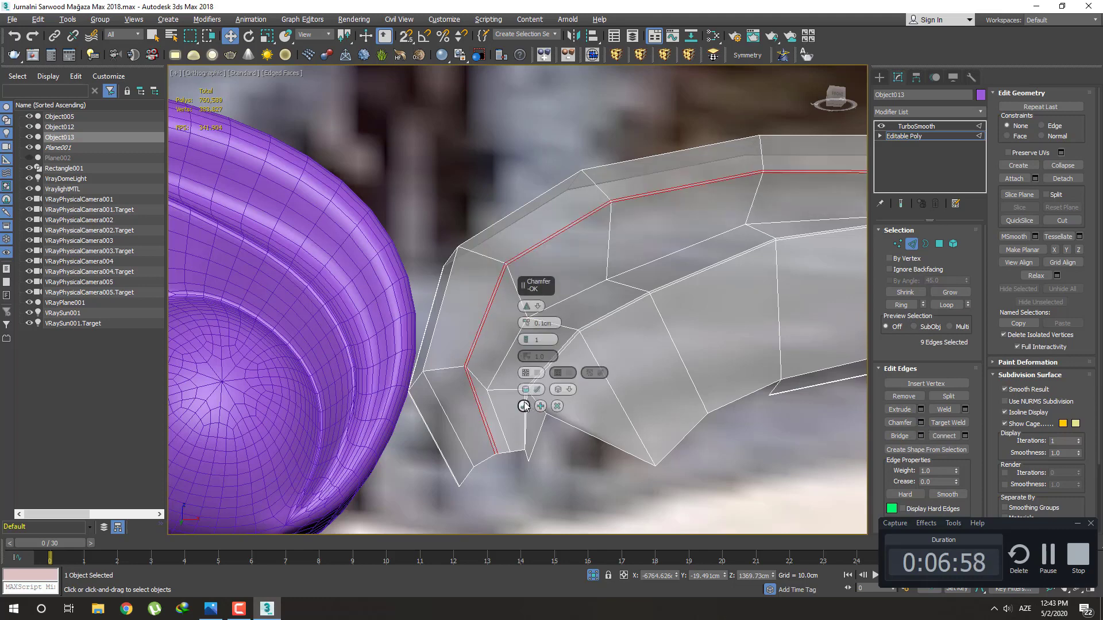
click(524, 357)
mouse_move(537, 382)
middle_down()
mouse_move(528, 439)
mouse_move(575, 310)
middle_up()
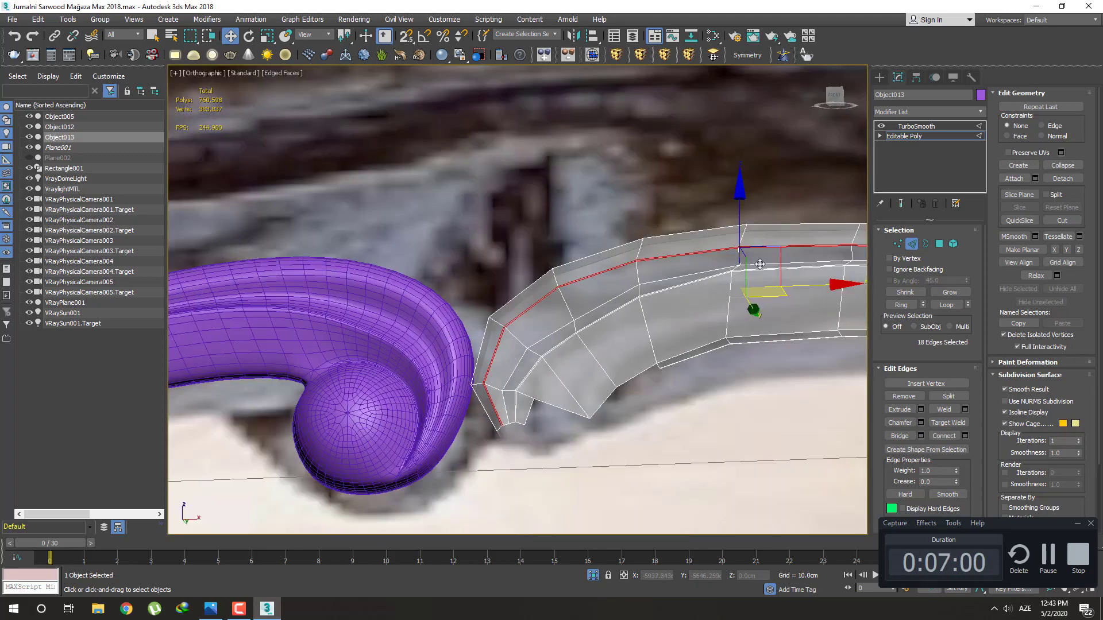
click(879, 78)
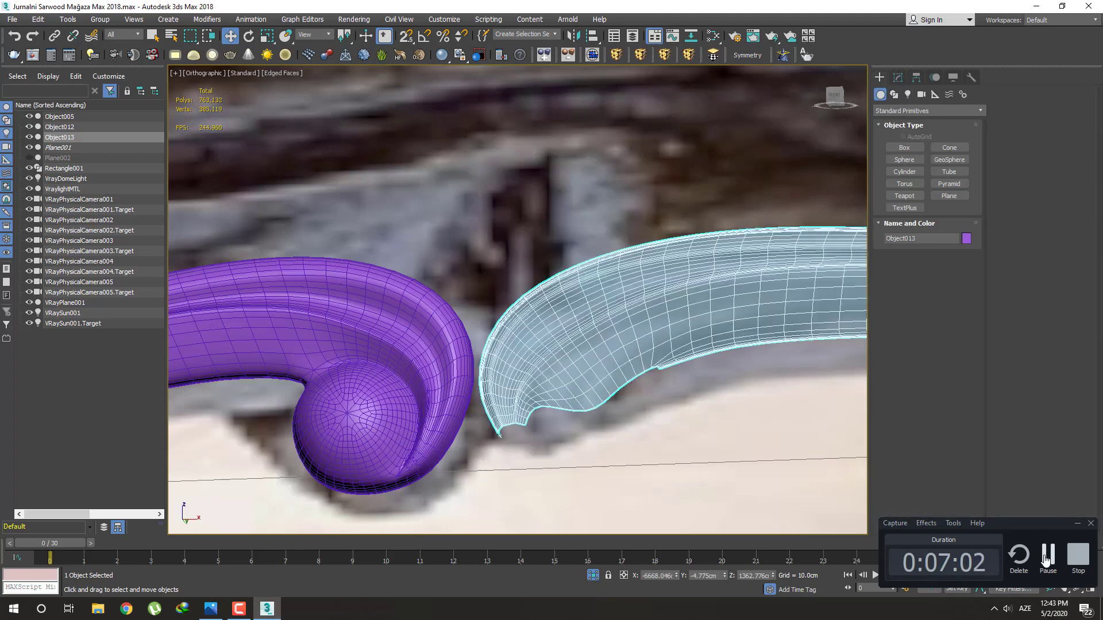
Frame the arm in Front view with edged faces, at Editable Poly vertex level
key(f)
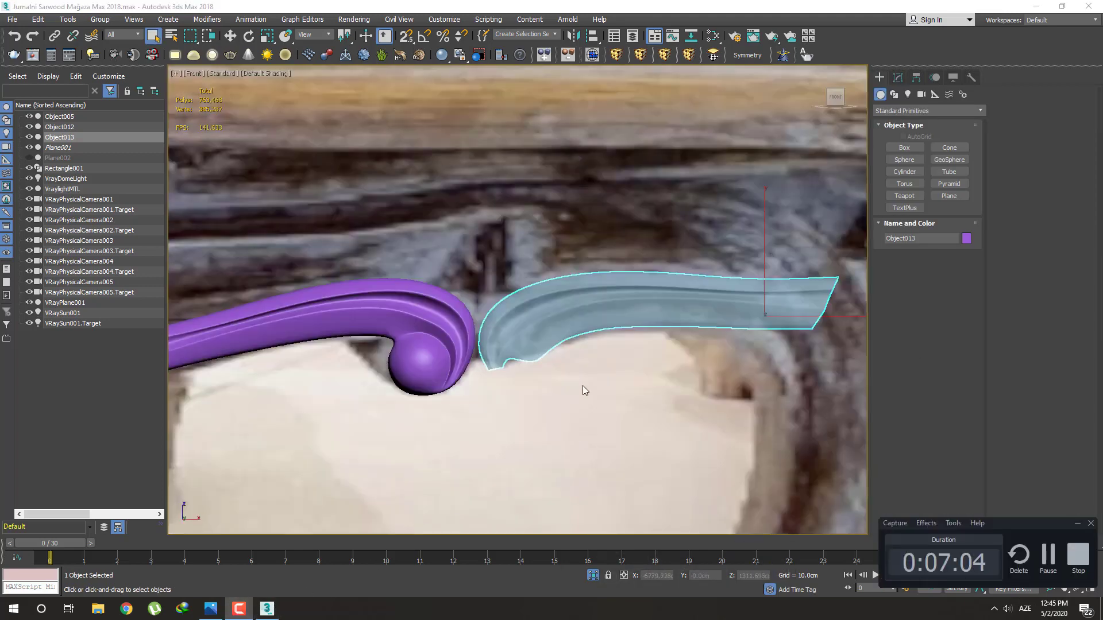
middle_drag(583, 385, 564, 412)
key(F4)
scroll(553, 392, up, 3)
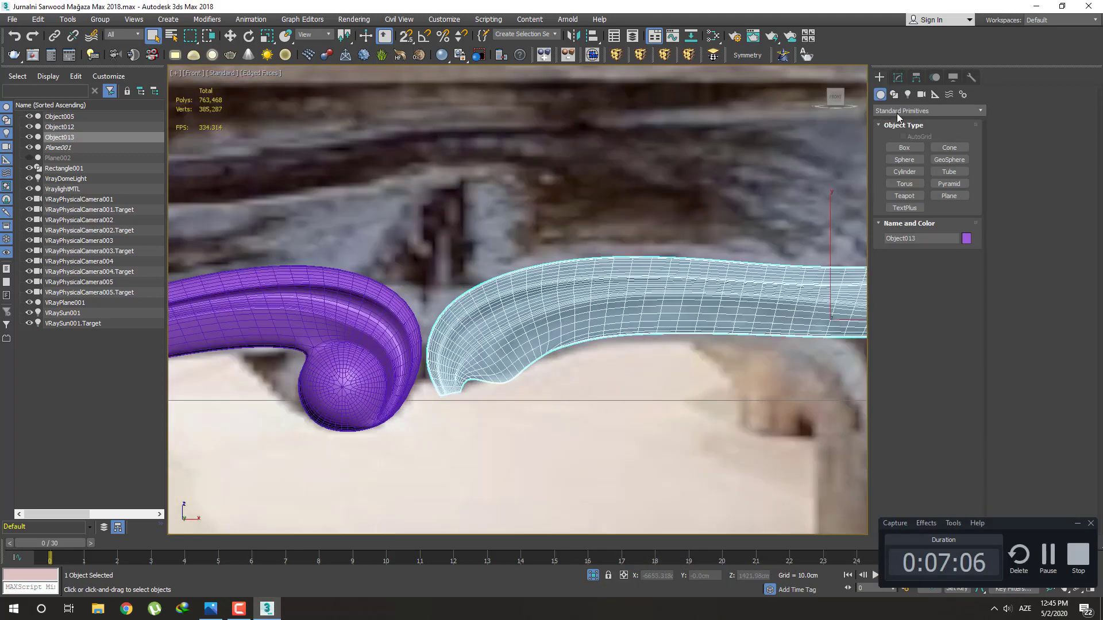
click(898, 78)
click(919, 138)
key(1)
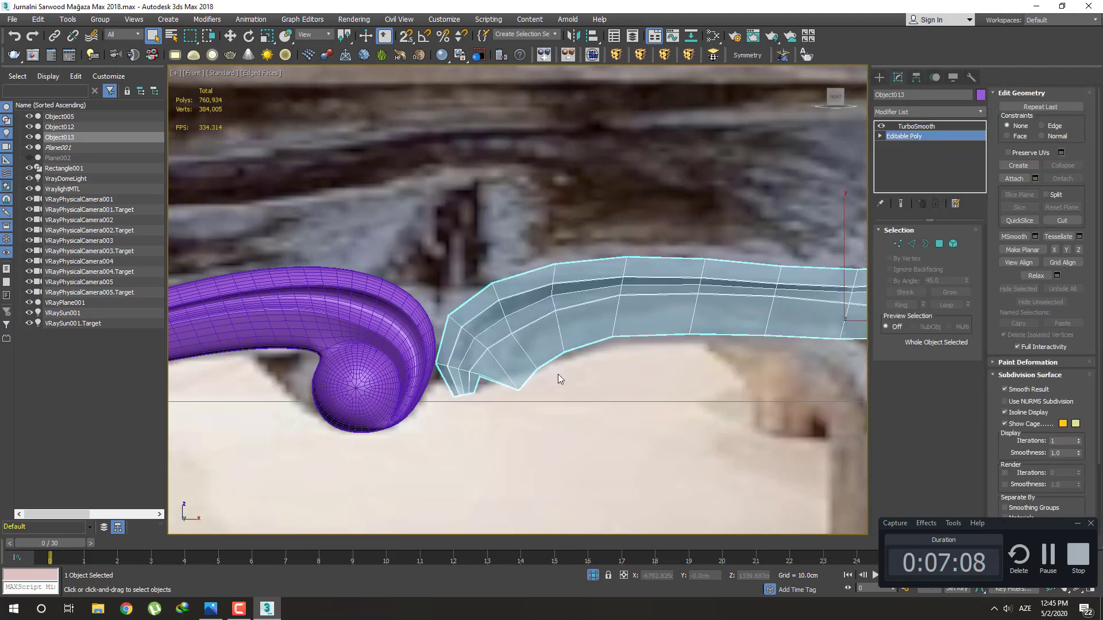
scroll(531, 377, up, 4)
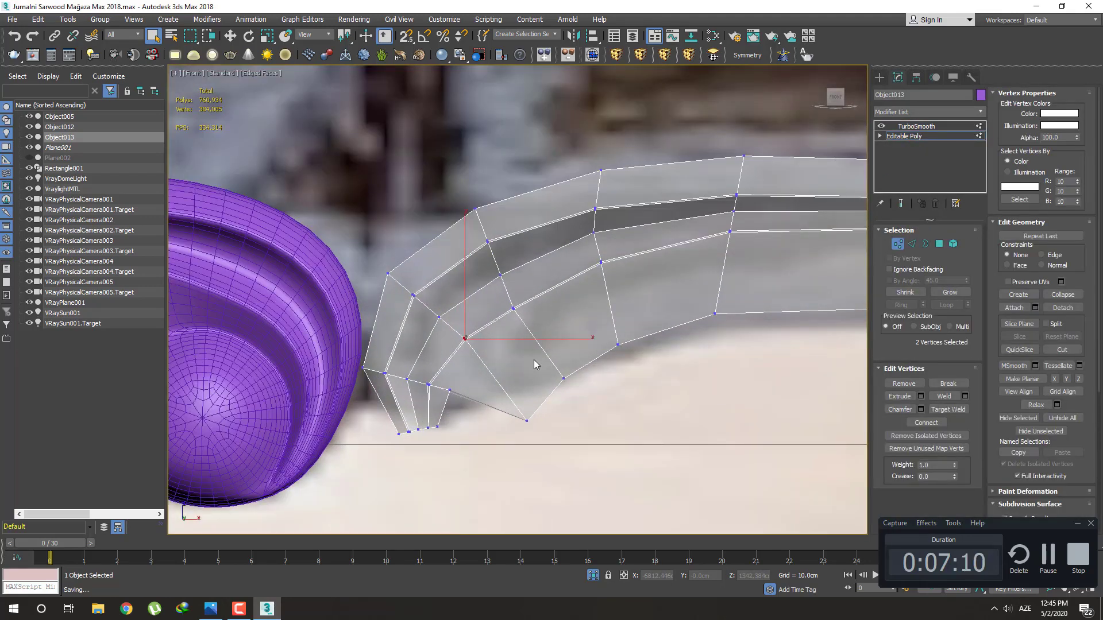
Move the curl's inner-curve and inner-corner vertices down and right toward the tip
click(513, 308)
key(w)
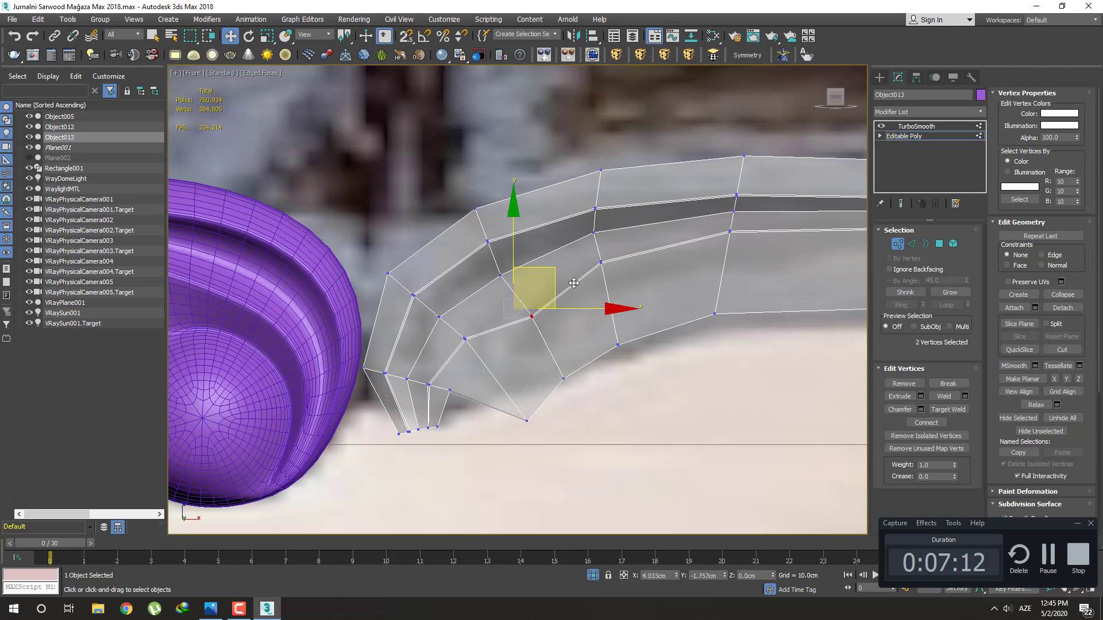
drag(552, 287, 577, 297)
click(465, 338)
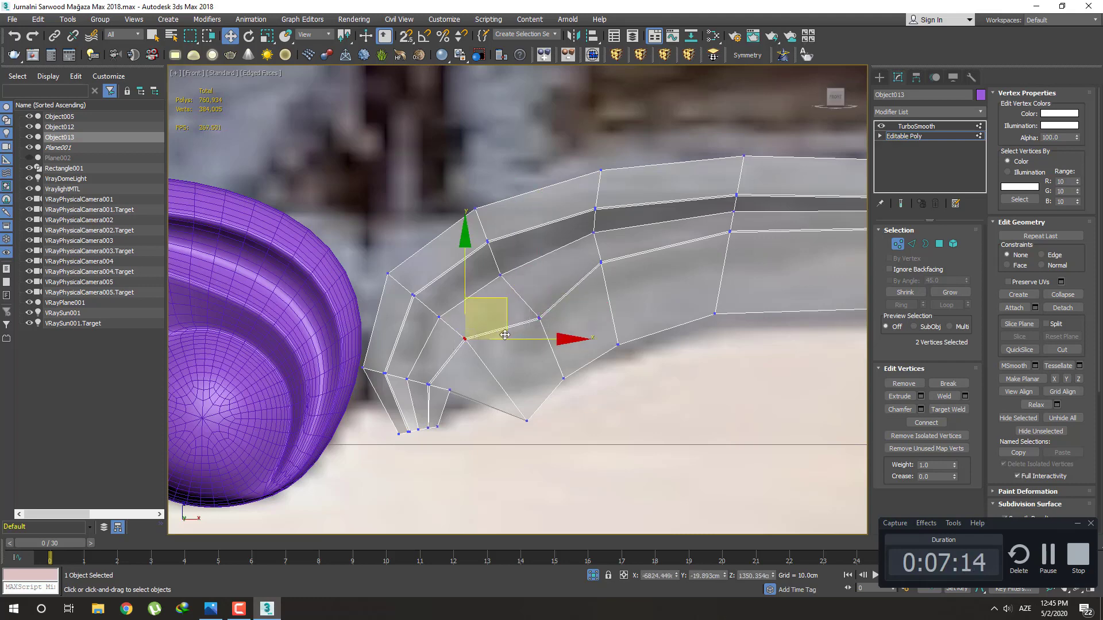
drag(511, 309, 567, 339)
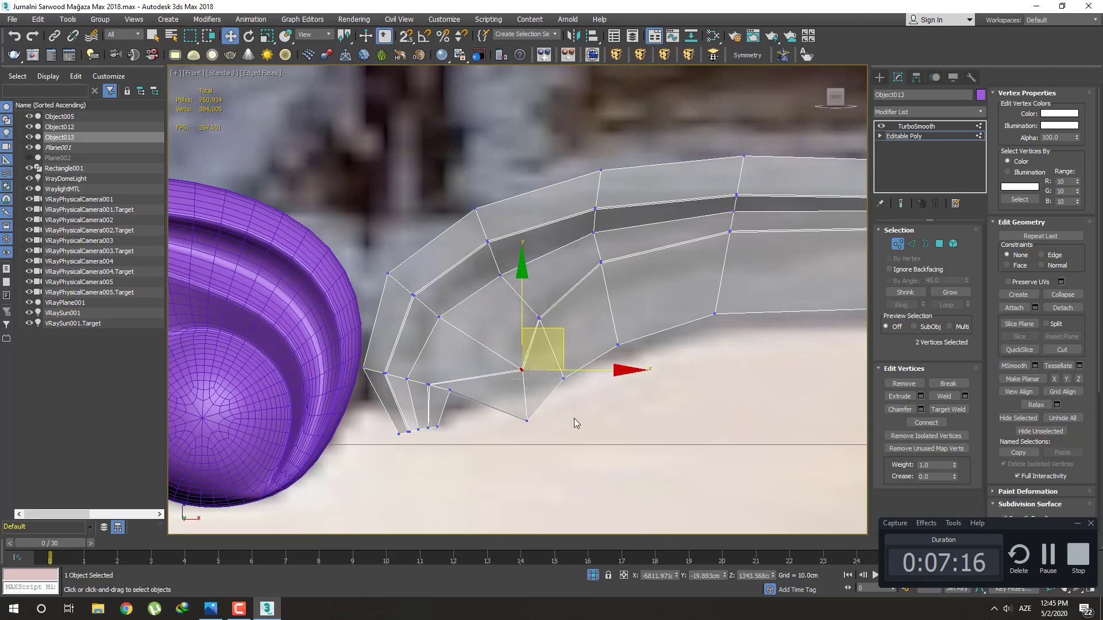
click(626, 384)
Shift the arm's lower-edge vertex and the curl's bottom vertex to the right
click(618, 344)
mouse_move(661, 316)
mouse_down()
mouse_move(693, 315)
mouse_move(610, 343)
mouse_move(652, 346)
mouse_up()
click(649, 343)
click(564, 448)
drag(527, 421, 594, 404)
click(485, 398)
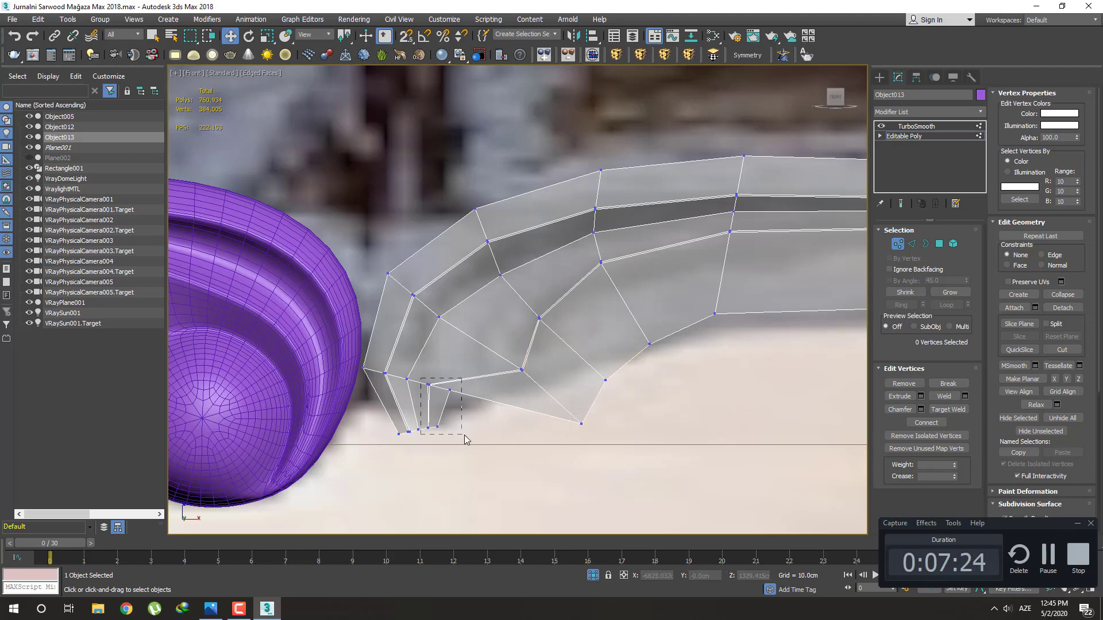
Pull the curl's lower tip vertex down to match the photo
drag(465, 440, 554, 464)
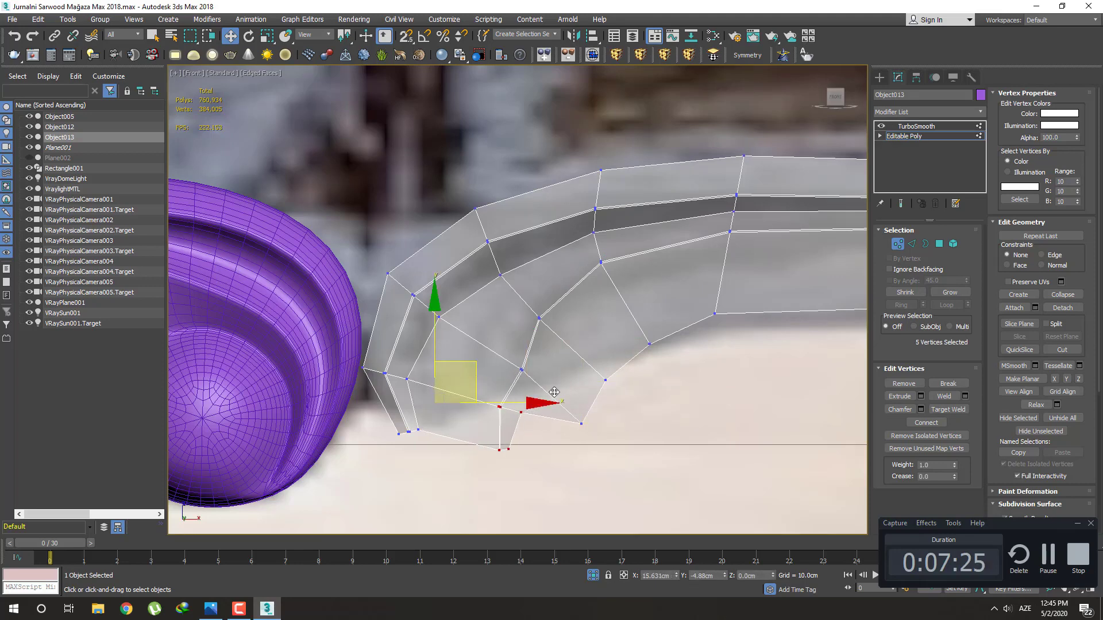
click(554, 464)
middle_drag(555, 433, 551, 402)
scroll(550, 401, up, 2)
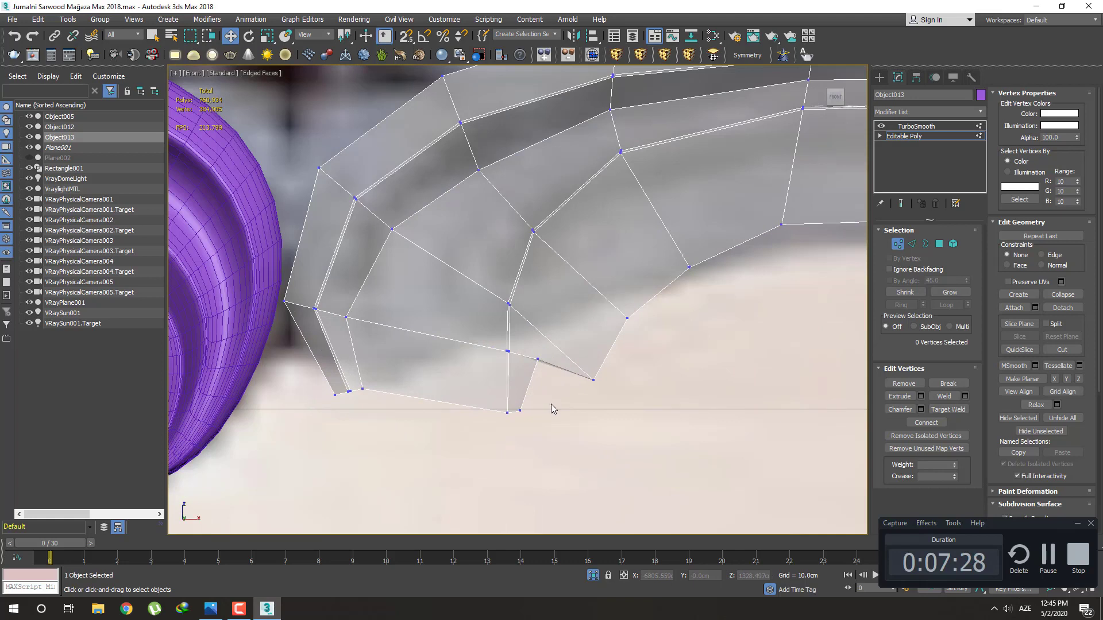
click(538, 359)
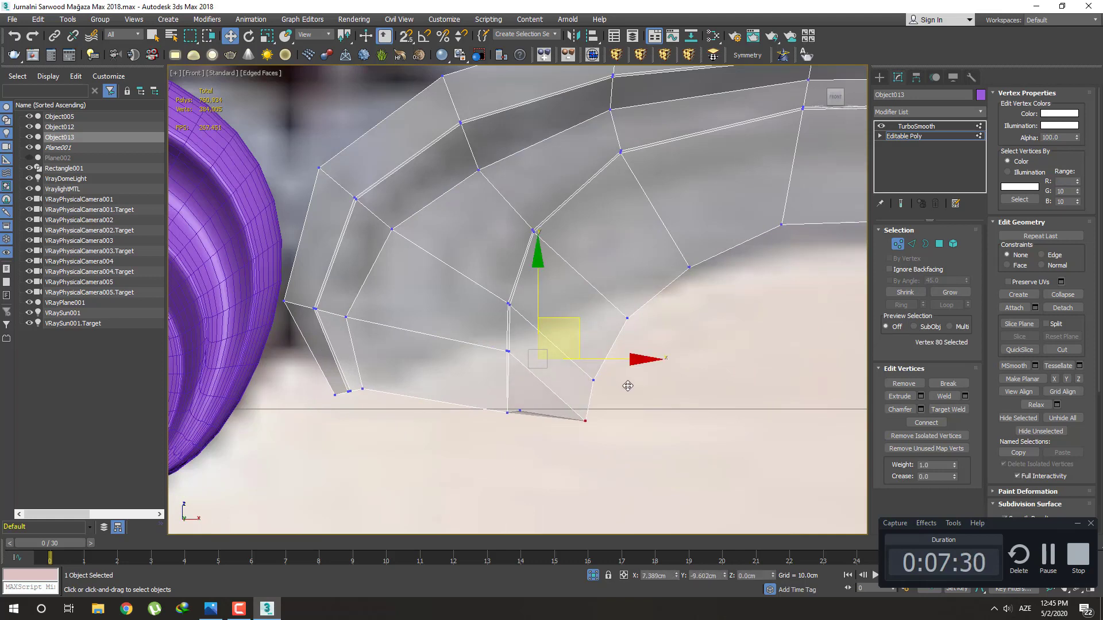
drag(572, 339, 620, 402)
mouse_move(539, 441)
mouse_down()
mouse_move(520, 405)
mouse_move(583, 430)
mouse_up()
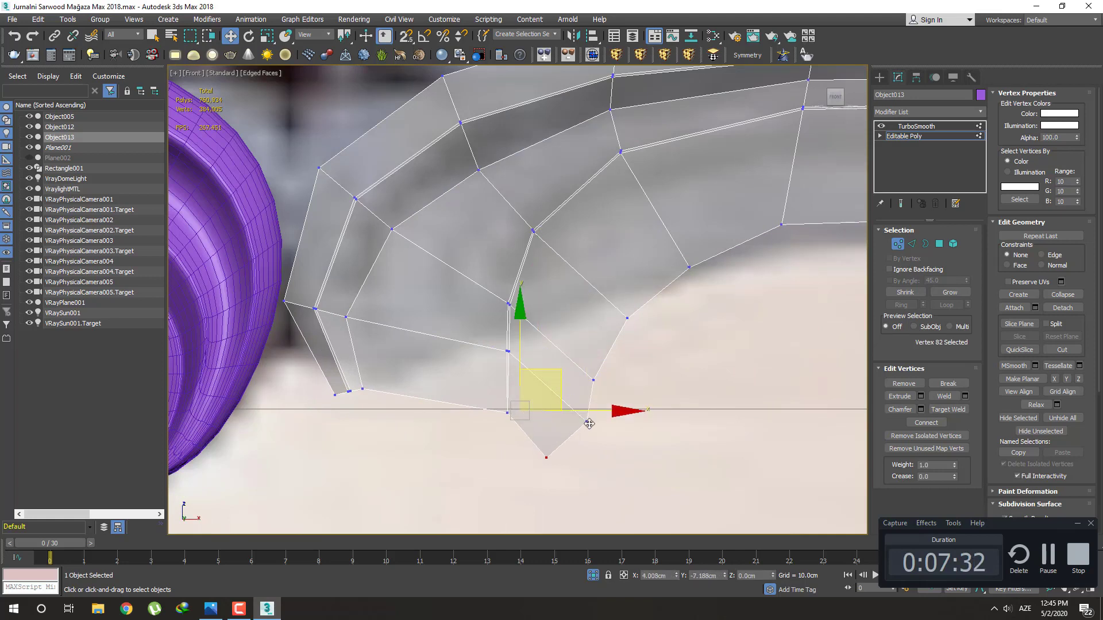
scroll(465, 402, down, 3)
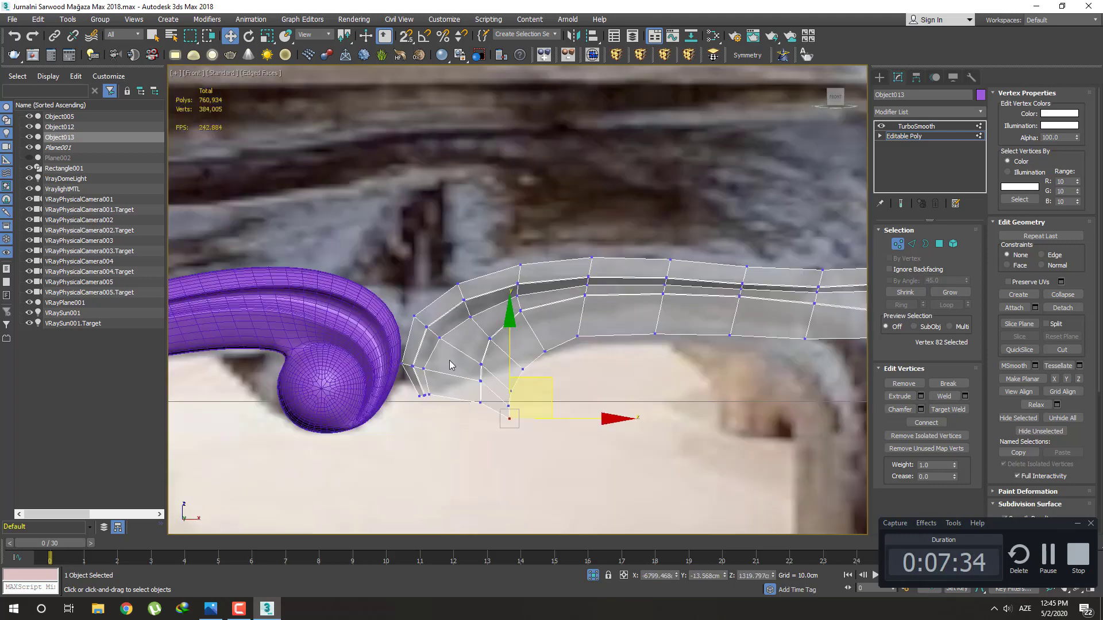
scroll(442, 368, up, 2)
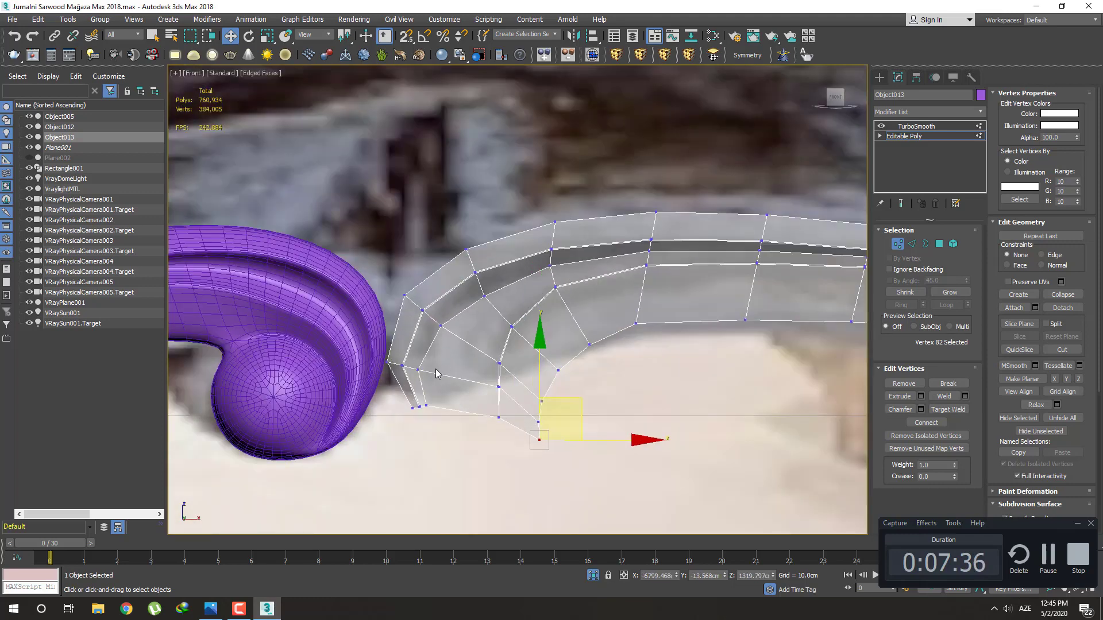
Slide the curl's left-side and bottom vertices slightly to the right
drag(370, 346, 448, 380)
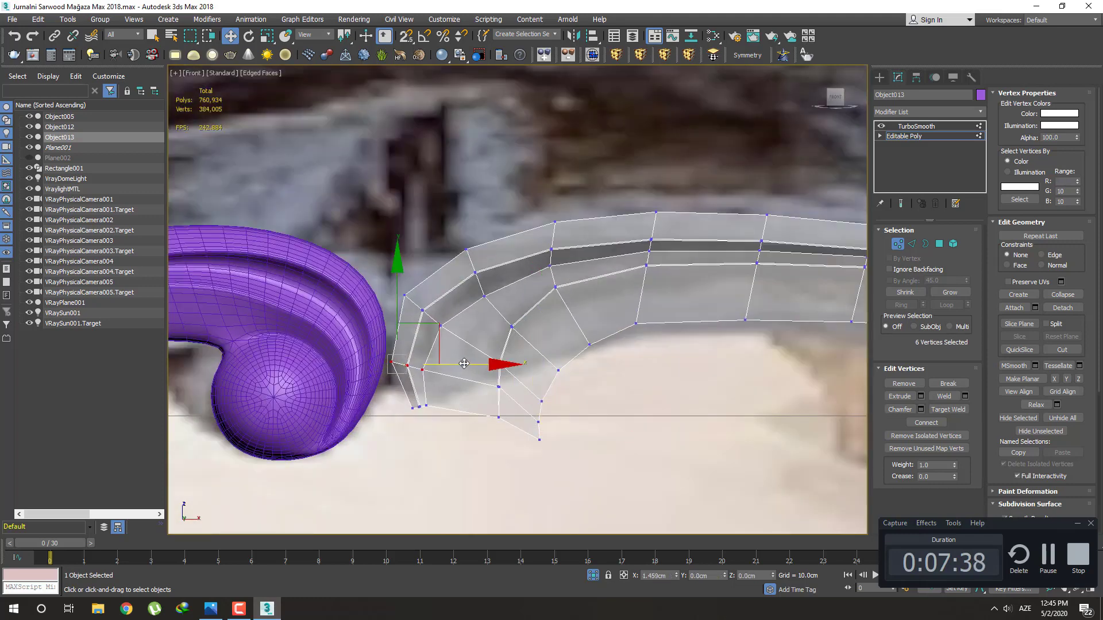
click(452, 401)
scroll(452, 400, up, 1)
scroll(440, 412, up, 1)
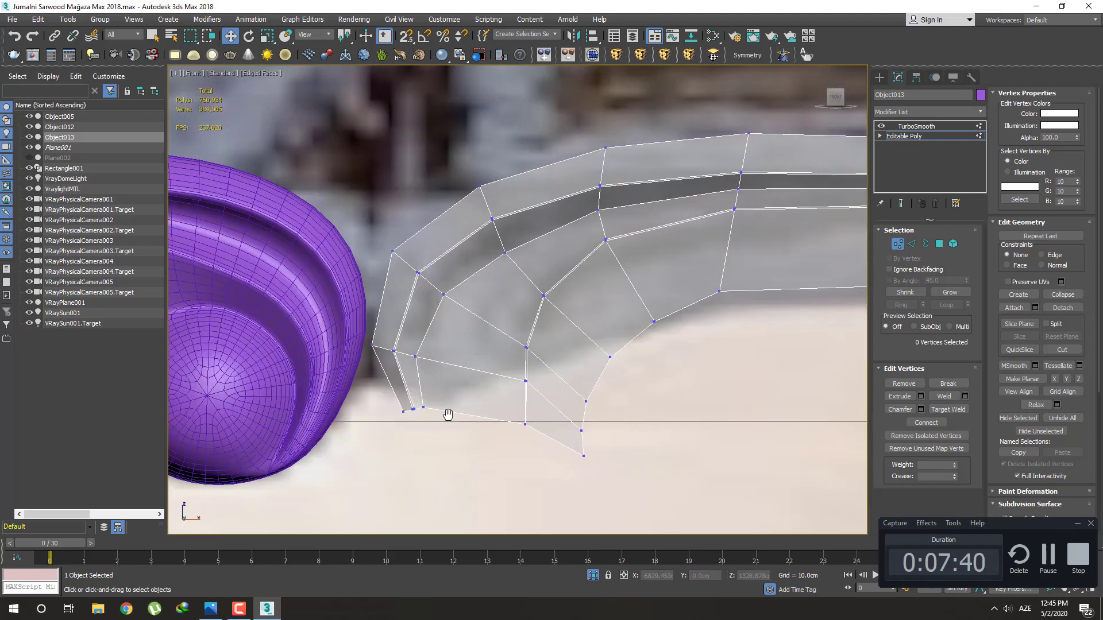
scroll(452, 421, up, 1)
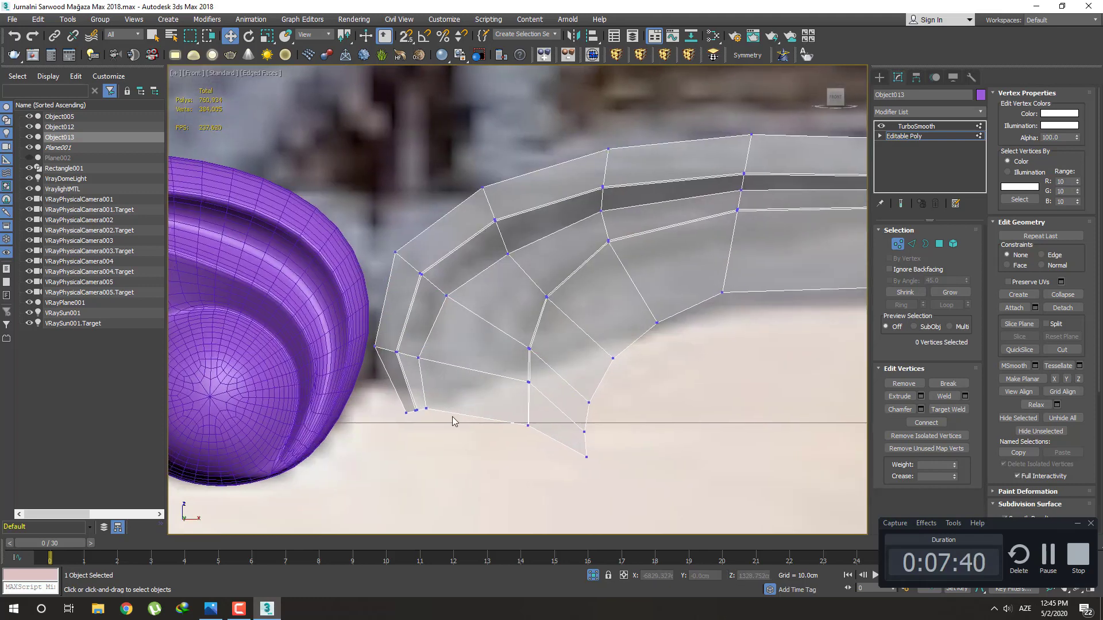
click(447, 296)
click(436, 356)
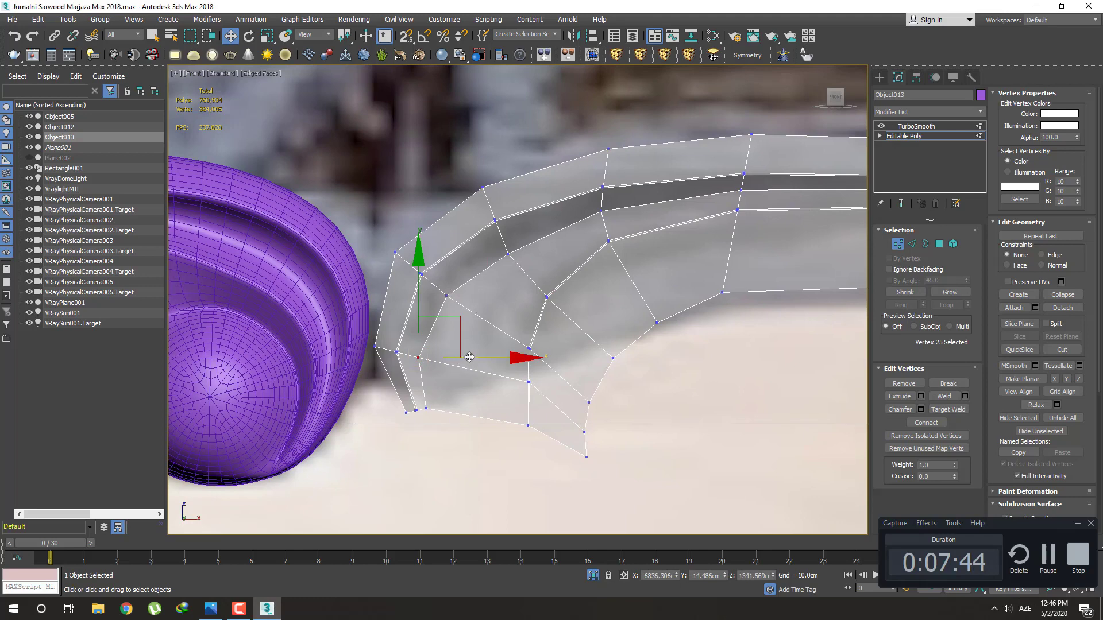
drag(470, 357, 481, 357)
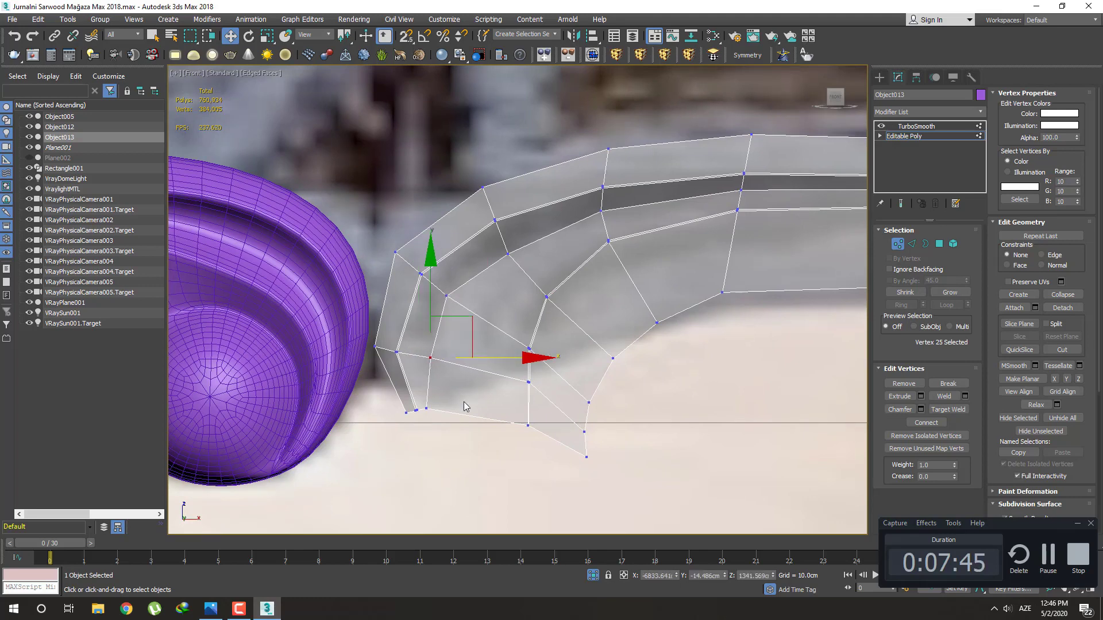
click(426, 410)
drag(471, 408, 492, 408)
click(410, 435)
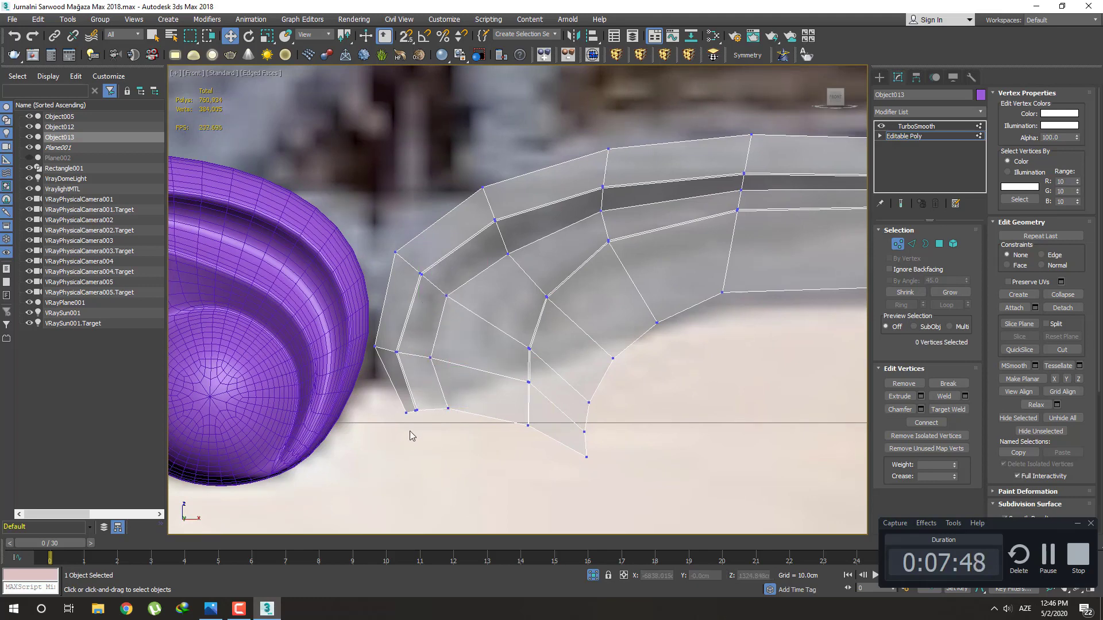
Nudge the inner-bend vertex right and select vertices farther along the arm
mouse_move(405, 419)
mouse_down()
mouse_move(397, 409)
mouse_move(467, 397)
mouse_move(432, 372)
mouse_move(429, 349)
mouse_up()
key(ctrl+z)
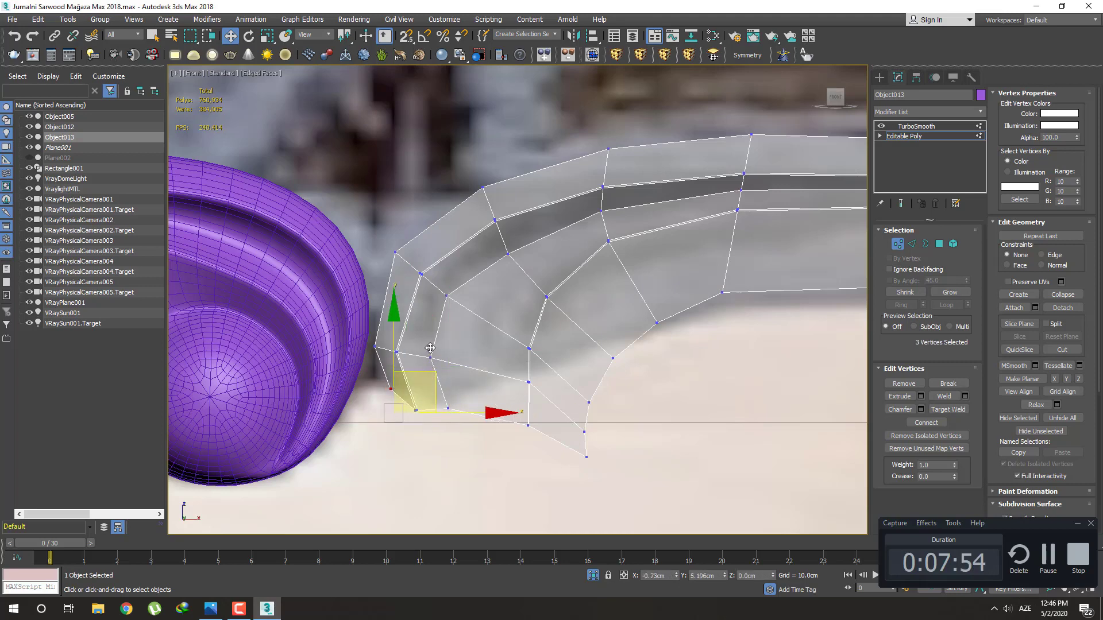
drag(359, 333, 383, 359)
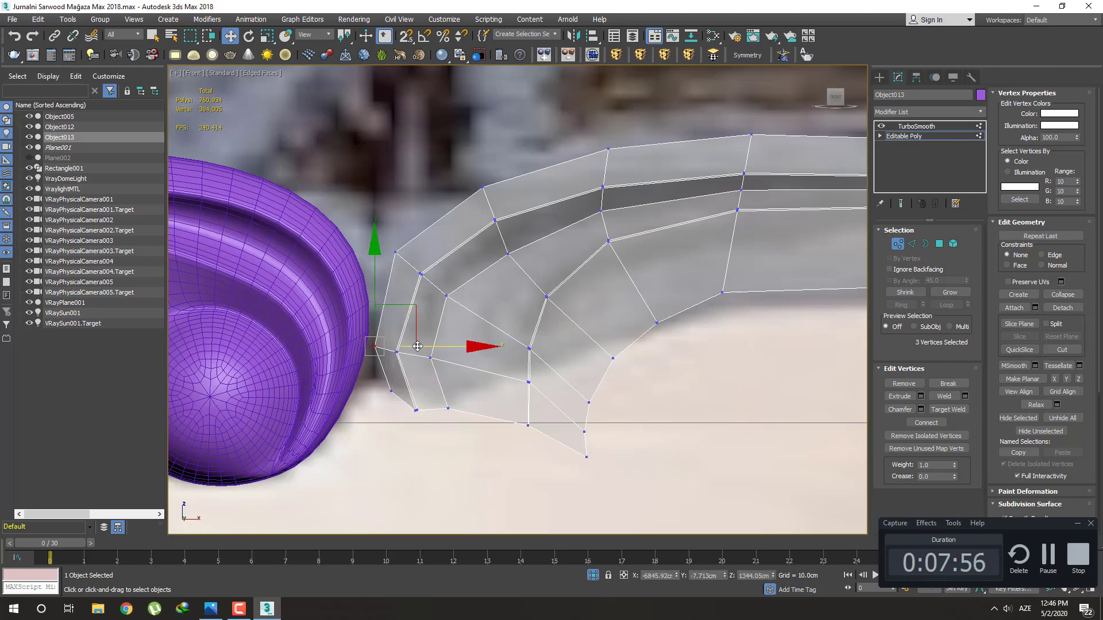
click(480, 379)
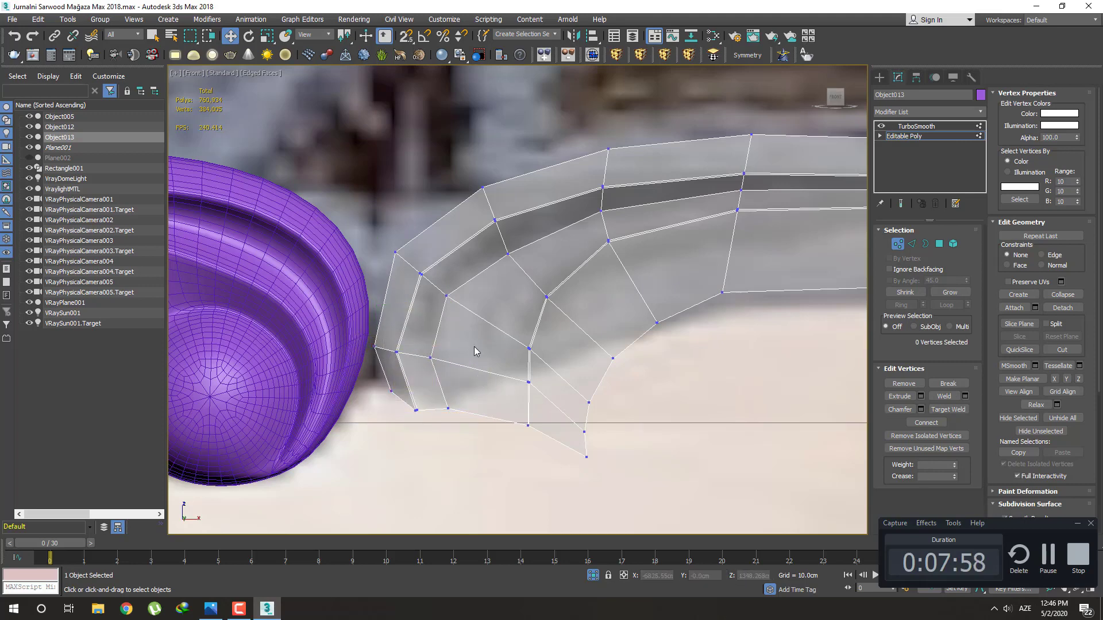
click(430, 358)
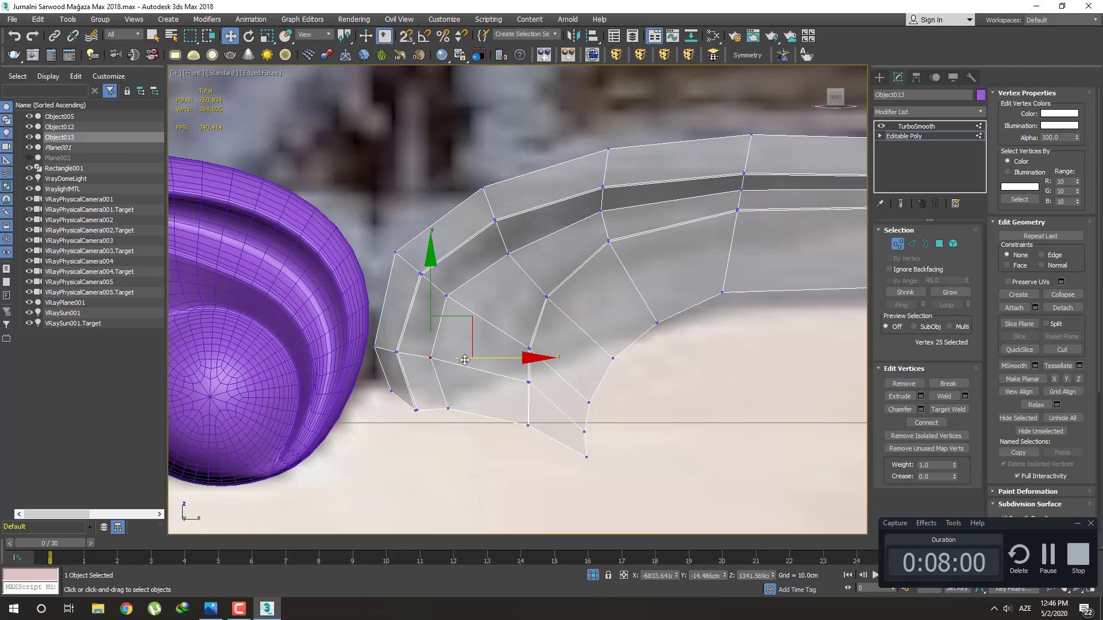
drag(460, 357, 463, 357)
drag(458, 417, 438, 393)
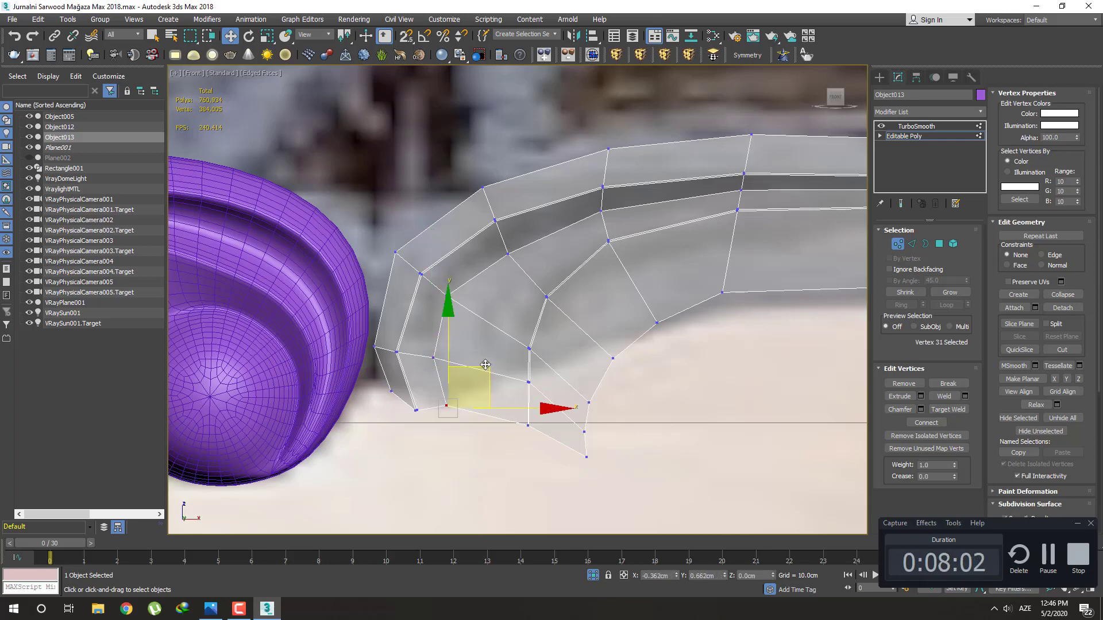
click(425, 400)
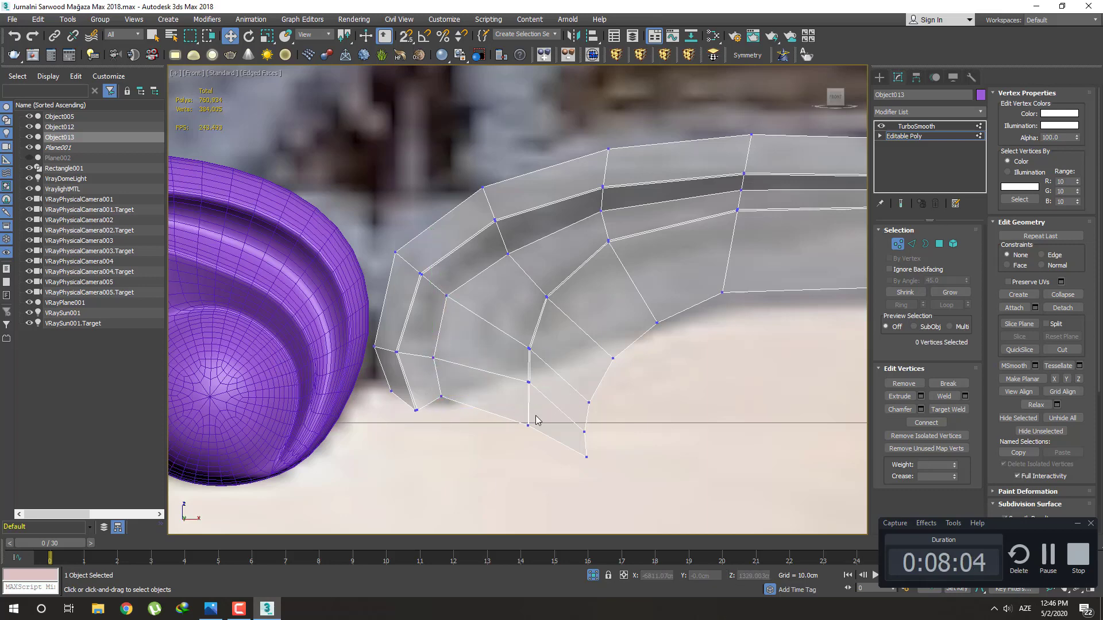
middle_drag(536, 420, 541, 389)
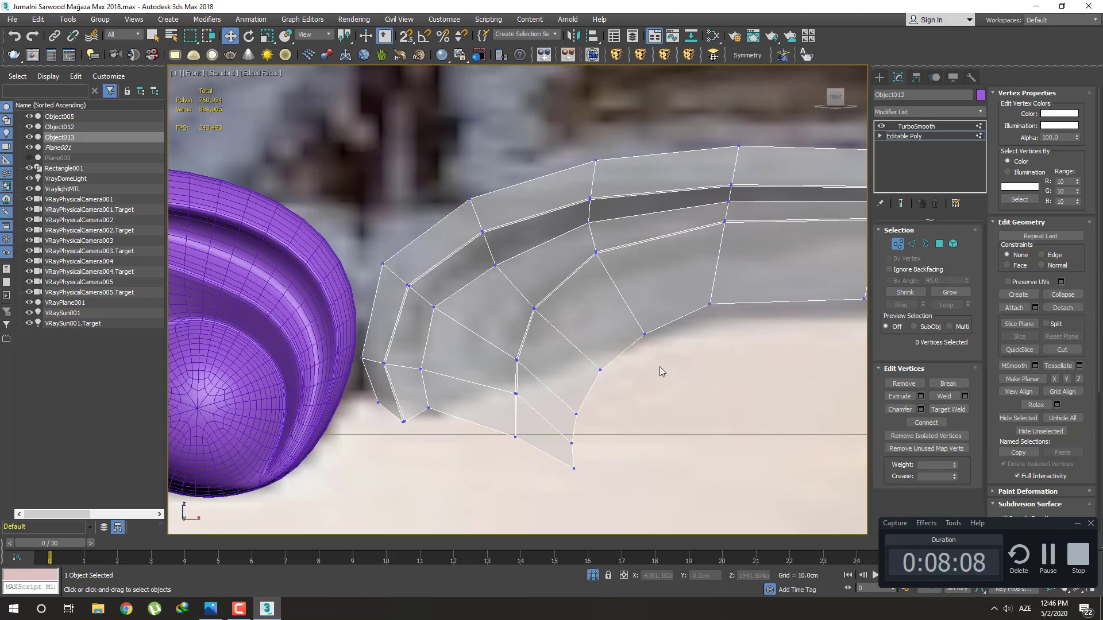
drag(659, 370, 632, 322)
Select the last two vertex columns at the arm's tip and lower them
scroll(598, 304, down, 5)
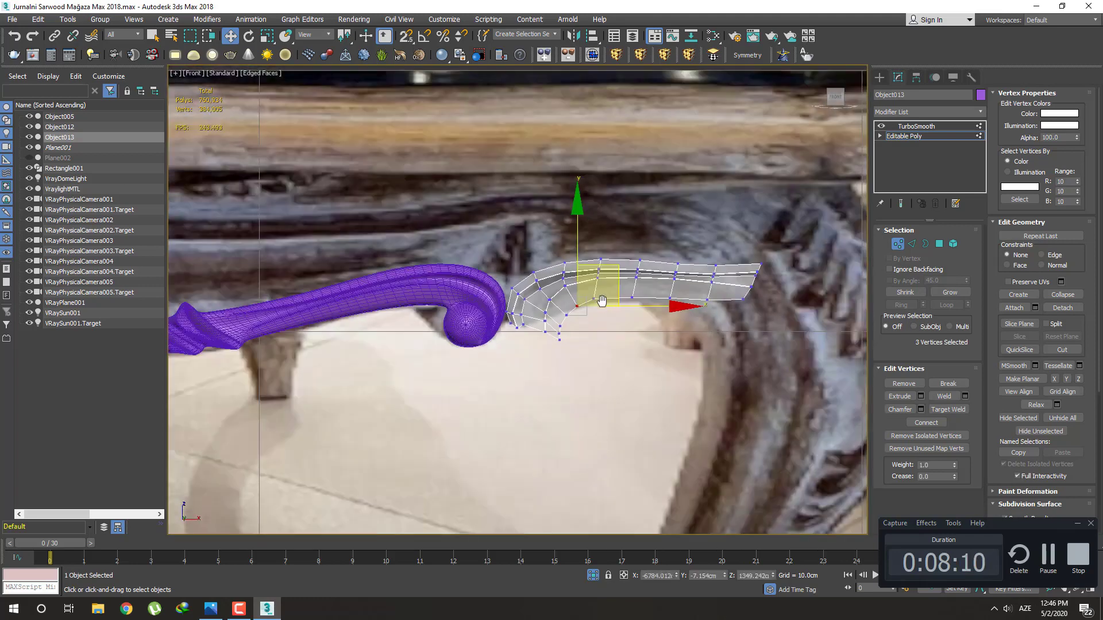
scroll(677, 276, up, 5)
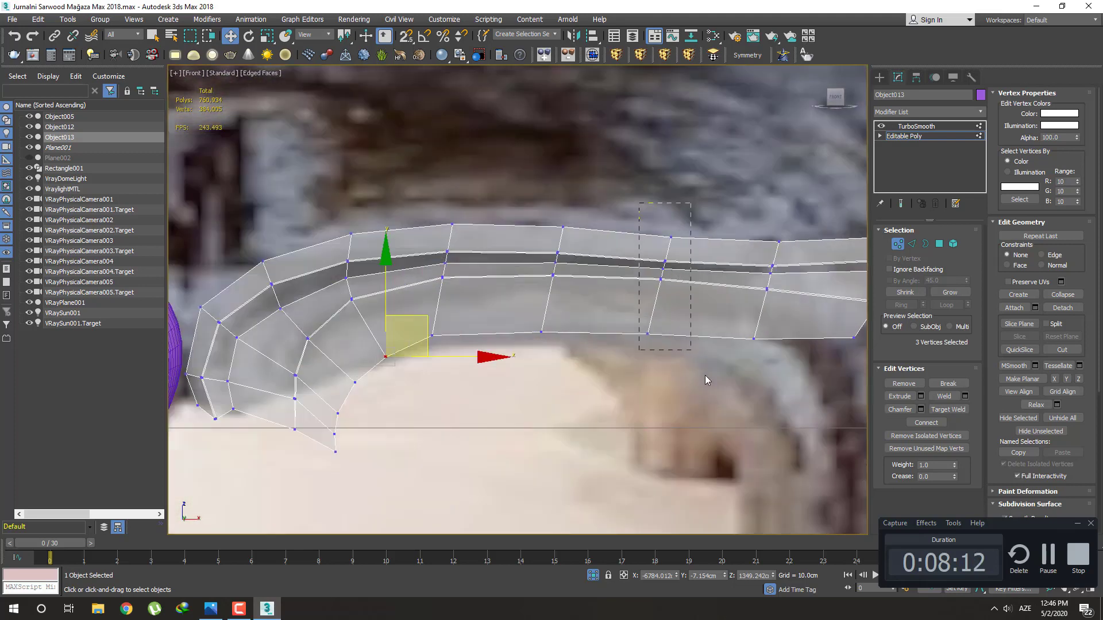
drag(706, 380, 692, 349)
scroll(657, 233, down, 3)
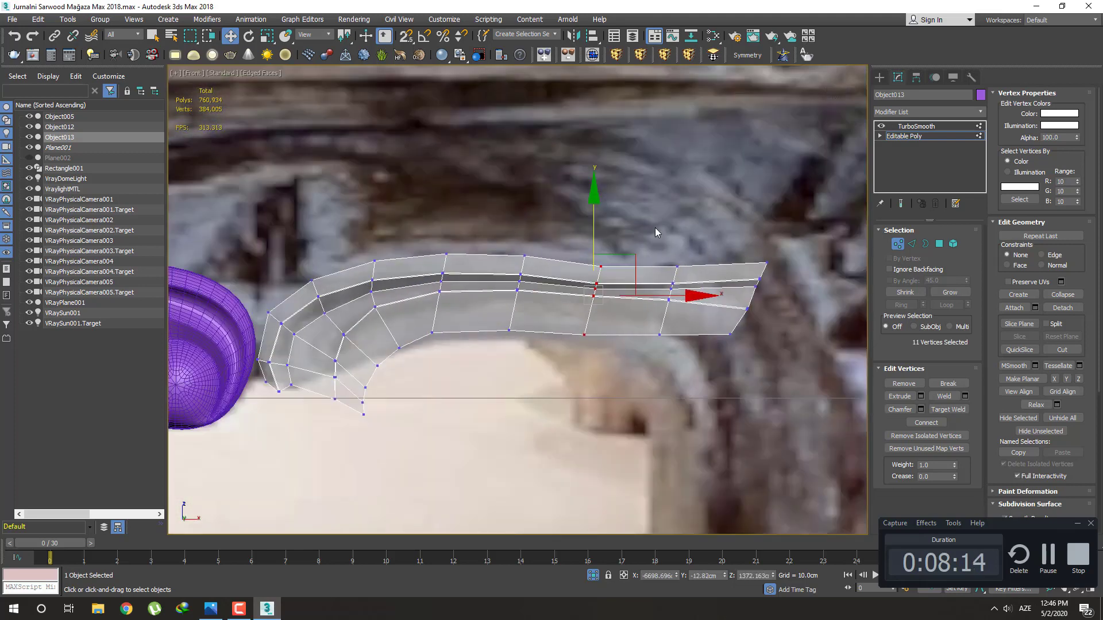
drag(657, 232, 775, 367)
drag(710, 241, 701, 263)
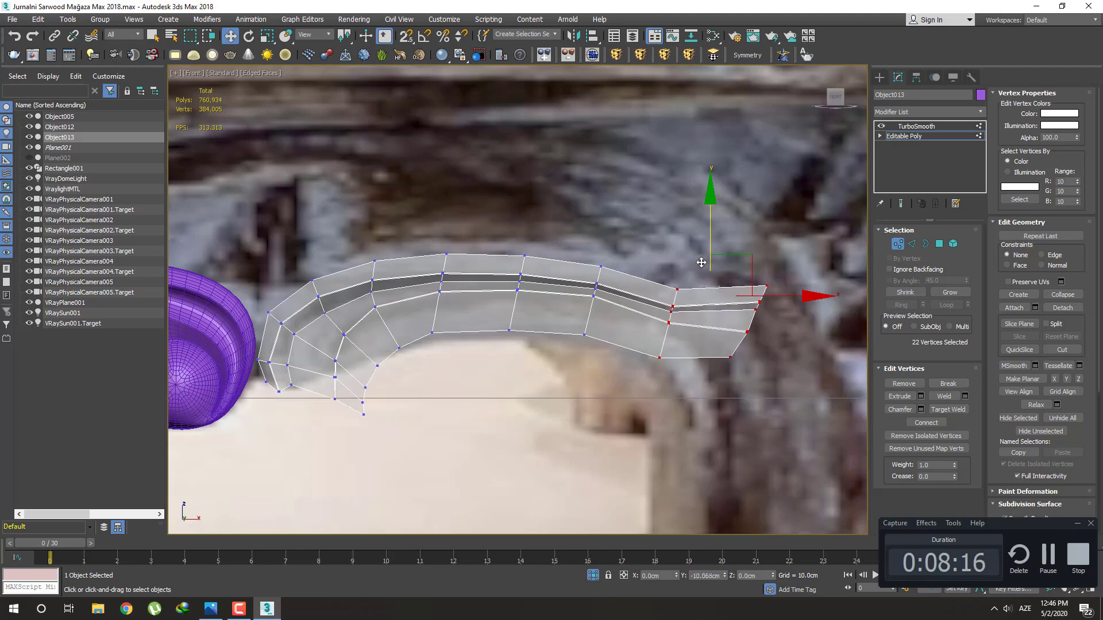
Narrow the selection to the tip vertex column and pull it further down
drag(778, 270, 718, 367)
scroll(730, 357, down, 3)
scroll(700, 297, up, 3)
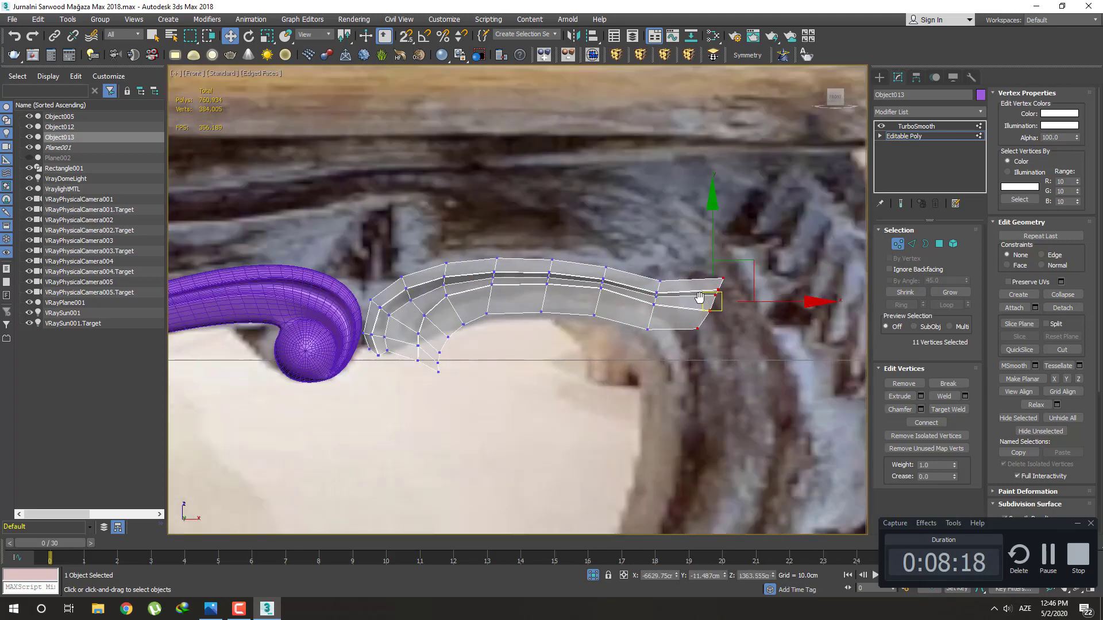
drag(699, 297, 701, 333)
Pan over the arm to check the lowered tip, then switch to Polygon level
scroll(702, 328, down, 3)
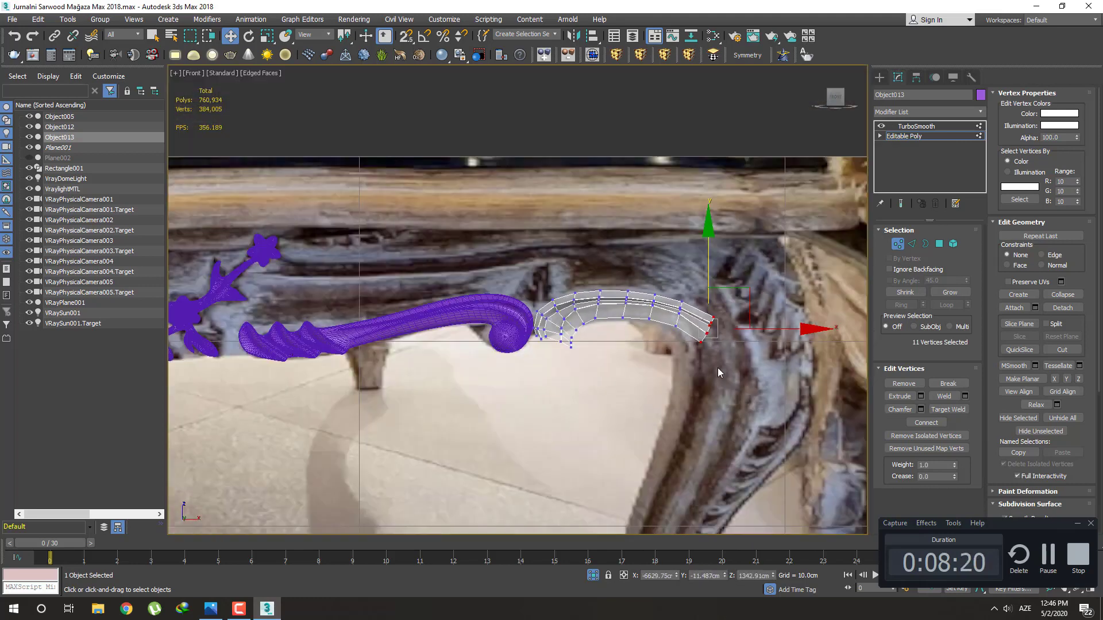
middle_drag(718, 372, 691, 351)
scroll(633, 297, up, 3)
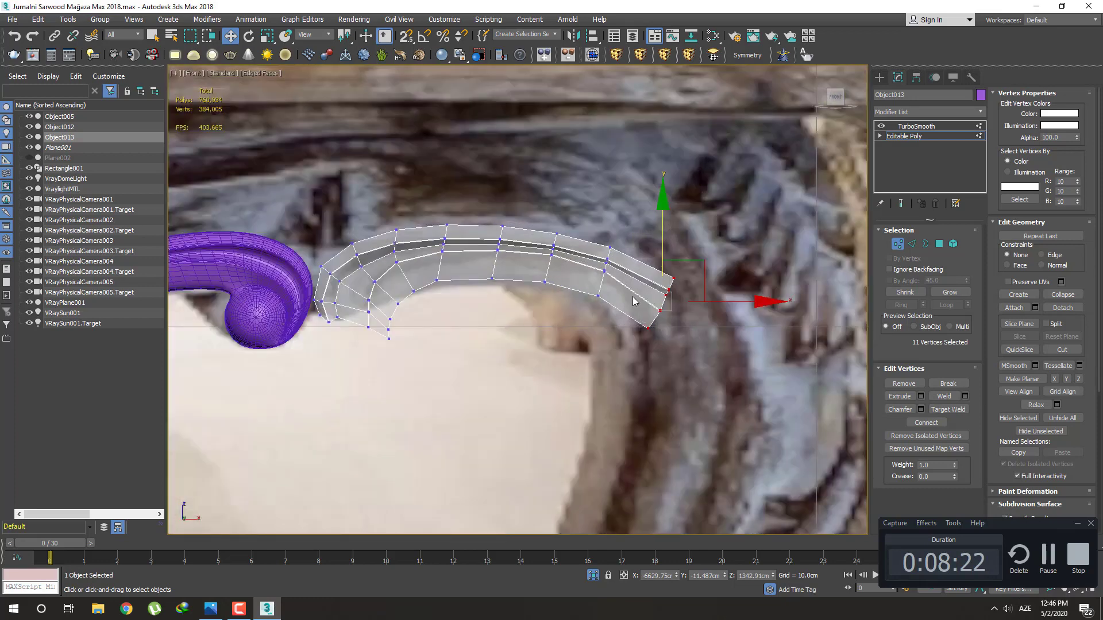
scroll(659, 295, down, 4)
scroll(628, 231, up, 3)
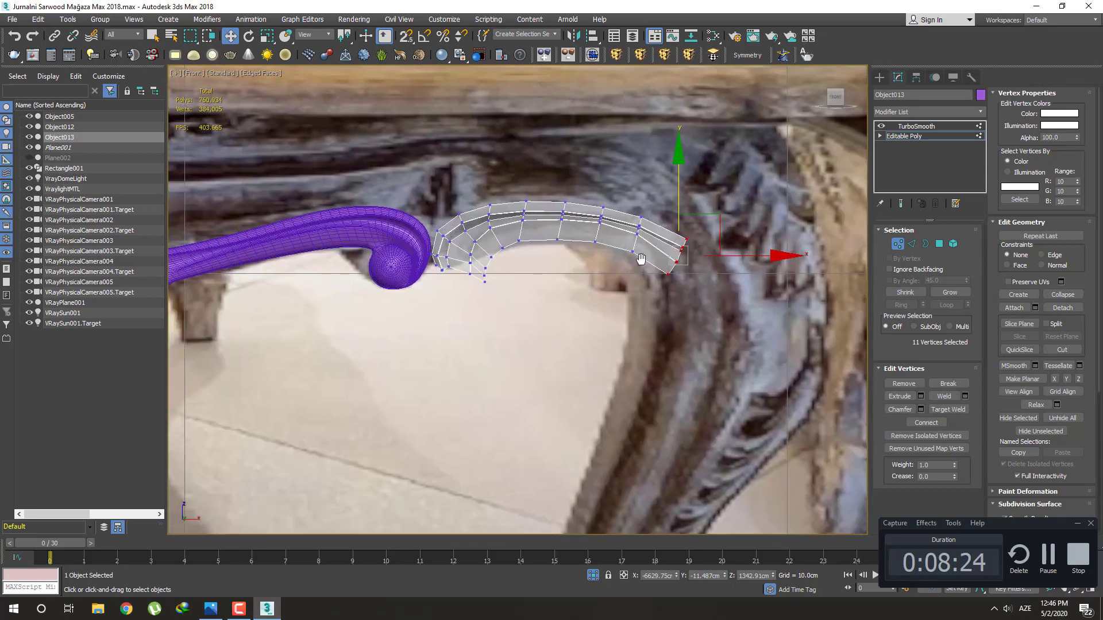
scroll(646, 309, down, 4)
middle_drag(646, 309, 641, 278)
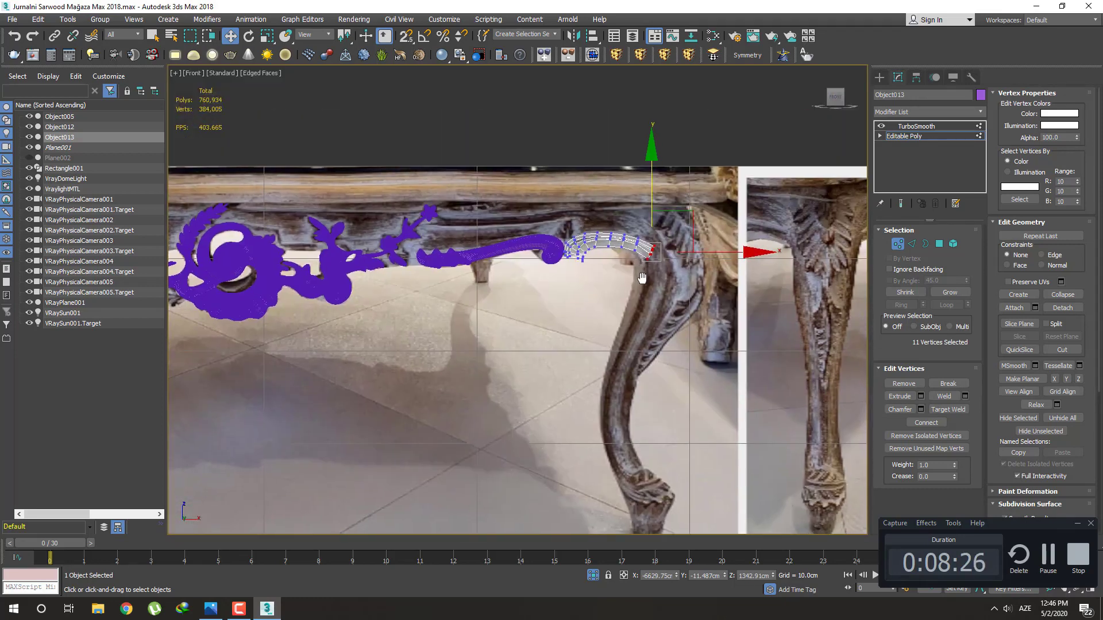
scroll(642, 279, up, 2)
scroll(661, 287, up, 2)
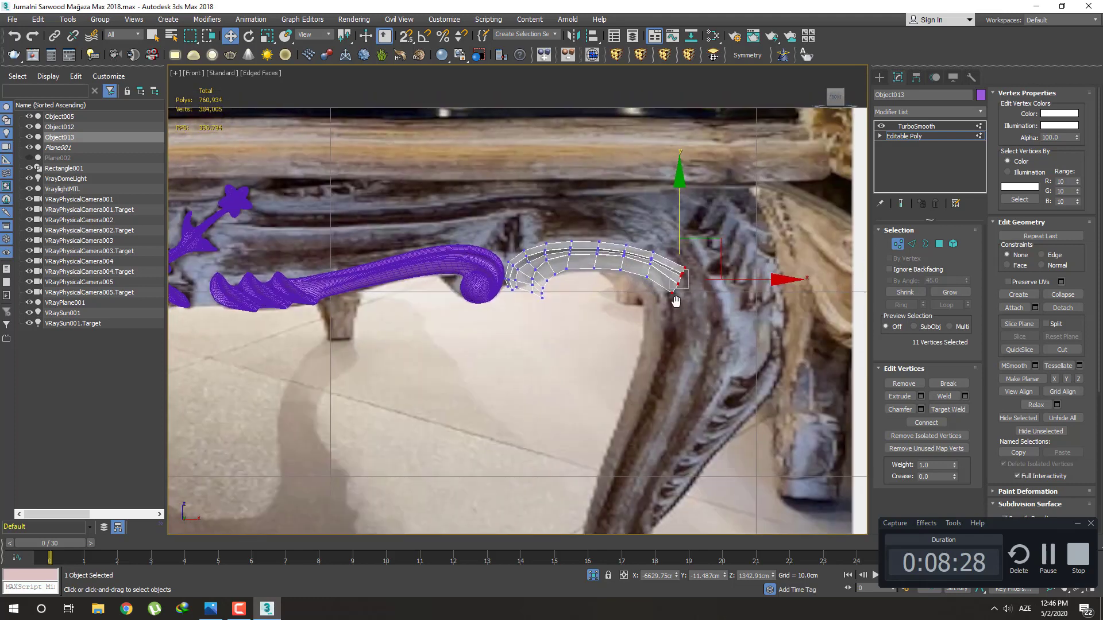
key(4)
scroll(679, 296, down, 1)
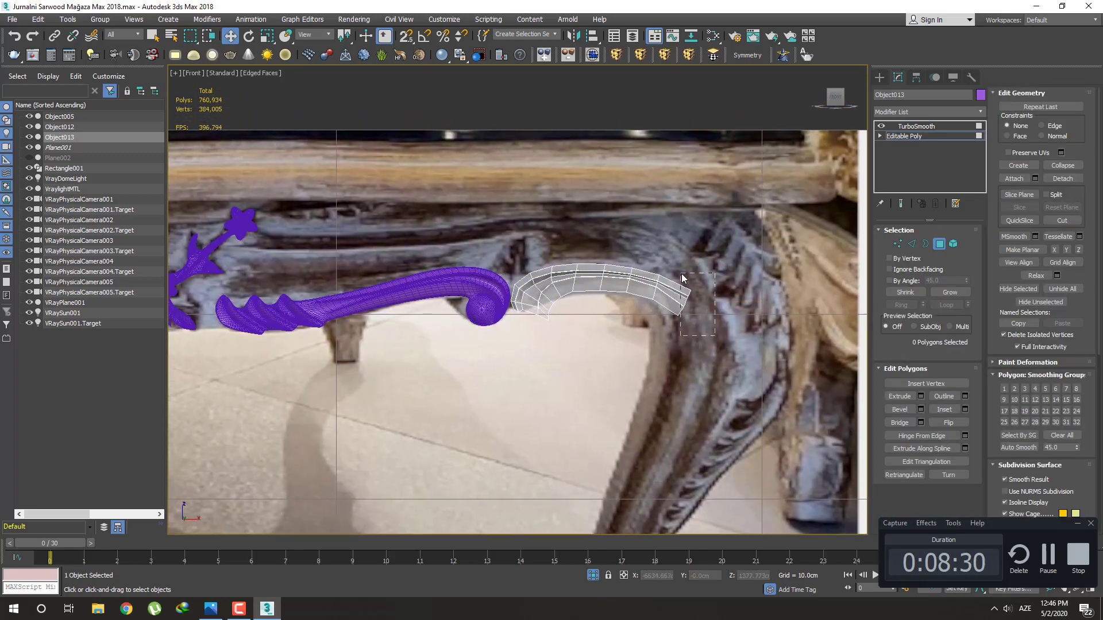
Return to Vertex level and inspect the vertices along the arm's underside
click(677, 284)
middle_drag(678, 270, 689, 322)
scroll(677, 305, up, 2)
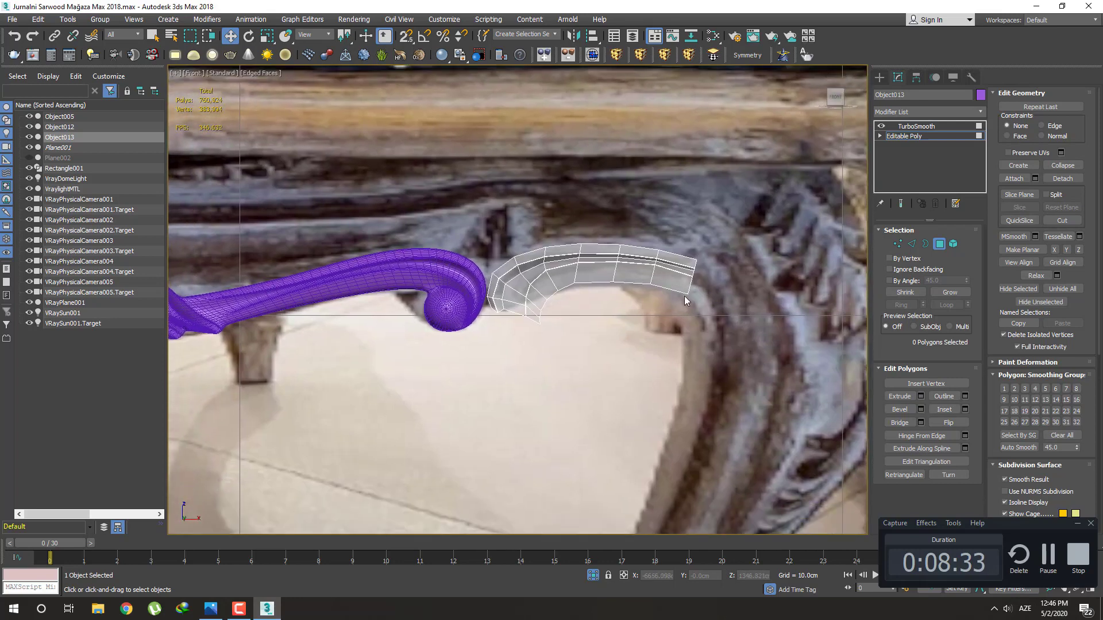
scroll(643, 288, up, 2)
middle_drag(643, 288, 660, 305)
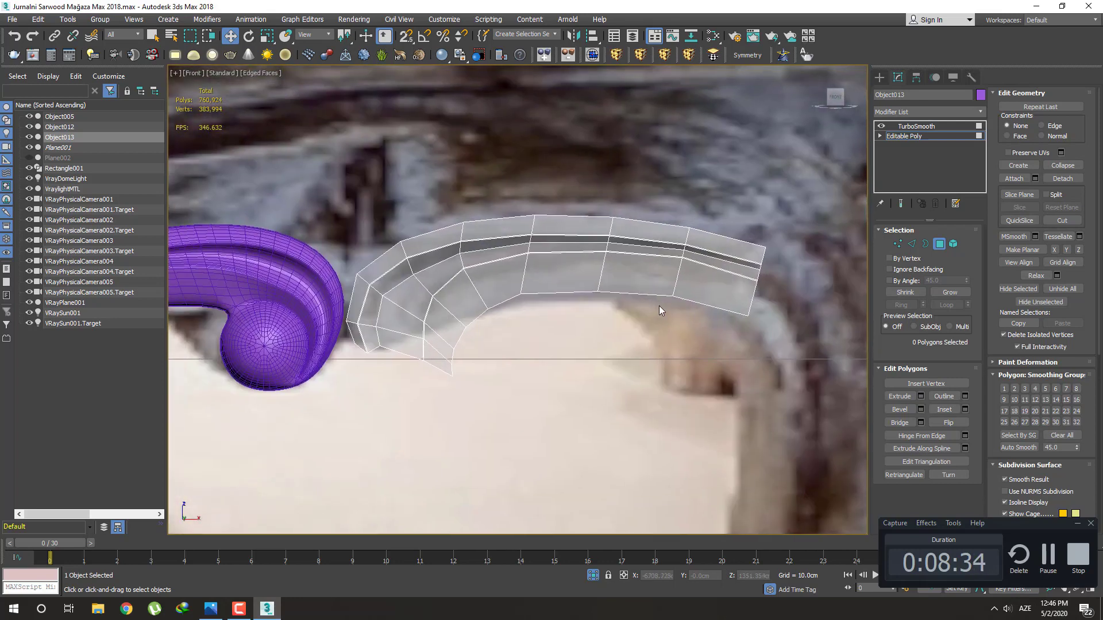
key(1)
click(598, 291)
drag(509, 227, 543, 280)
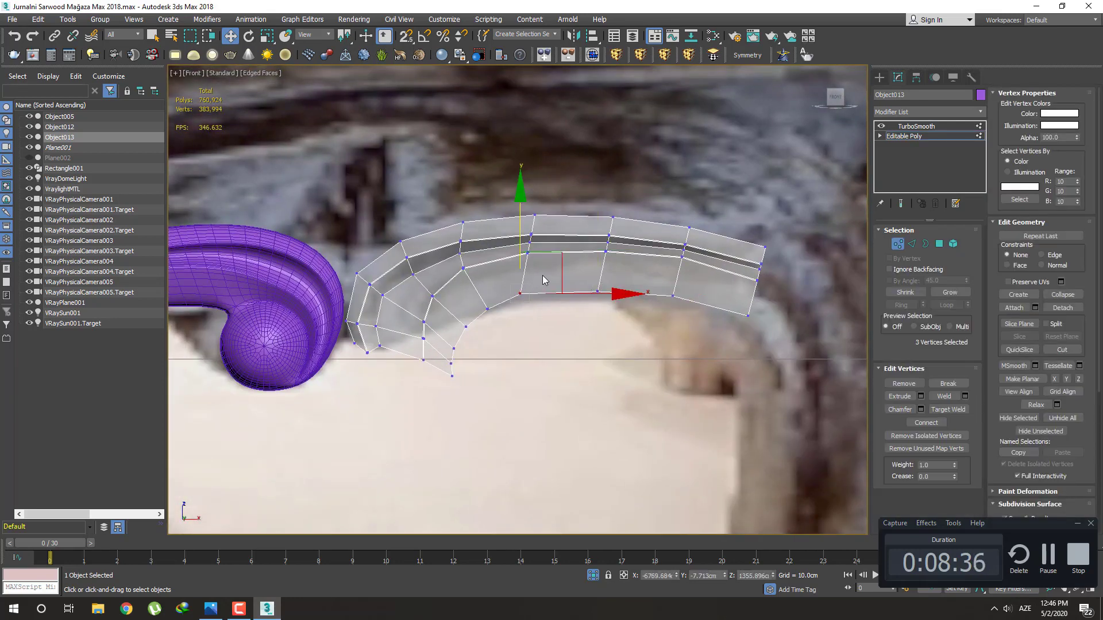
click(551, 283)
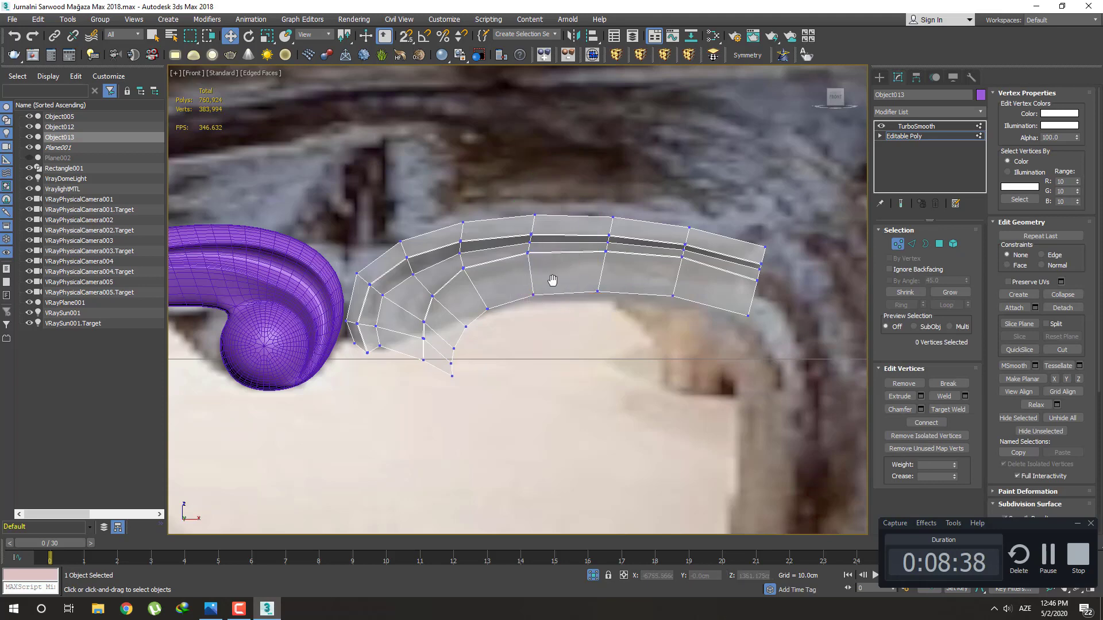
Pull a vertex at the arm's inner bend downward
middle_drag(523, 330, 586, 335)
middle_drag(512, 369, 540, 352)
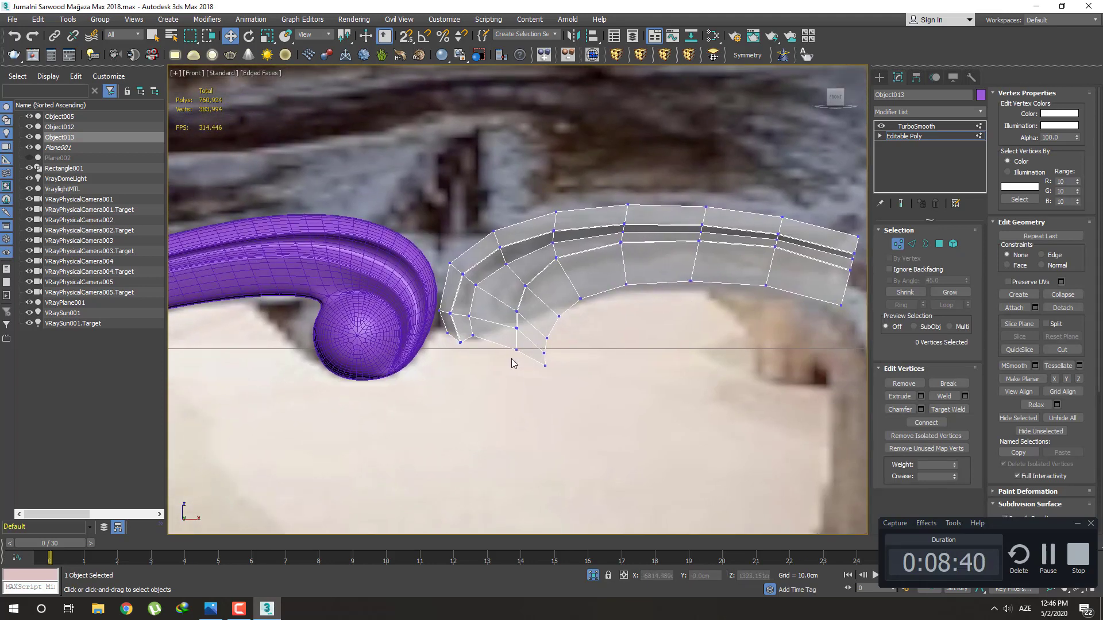
scroll(517, 360, up, 3)
scroll(535, 360, up, 3)
middle_drag(544, 353, 543, 365)
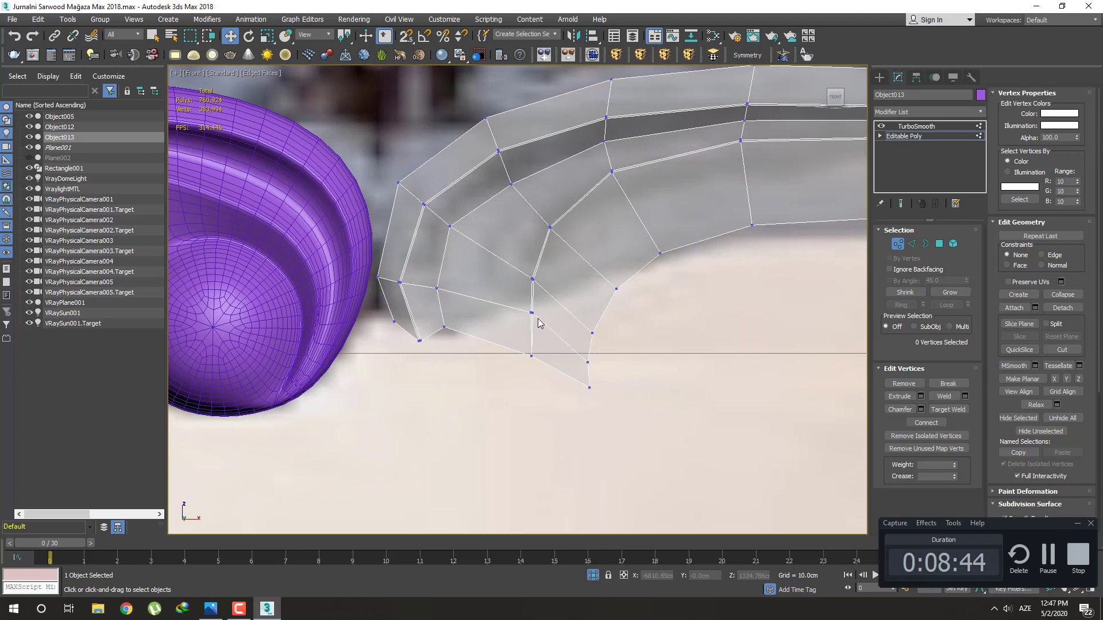
click(533, 280)
mouse_move(574, 237)
mouse_down()
mouse_move(575, 216)
mouse_move(563, 272)
mouse_up()
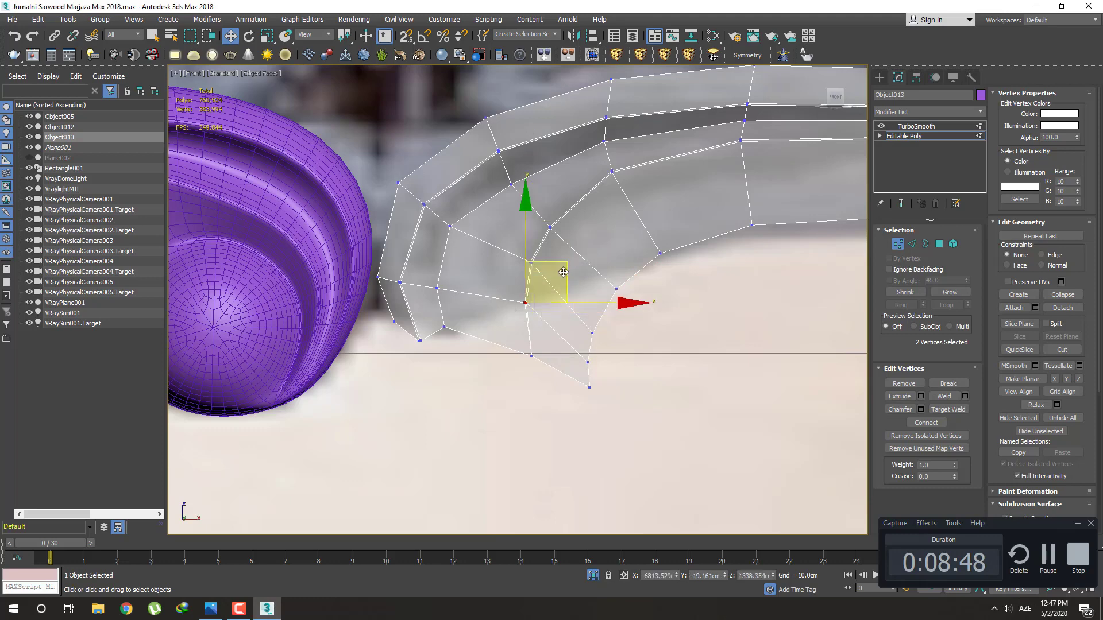
click(561, 319)
Raise a vertex on the inner curve and one on the lower tip, then go to Polygon level
middle_drag(549, 329, 541, 344)
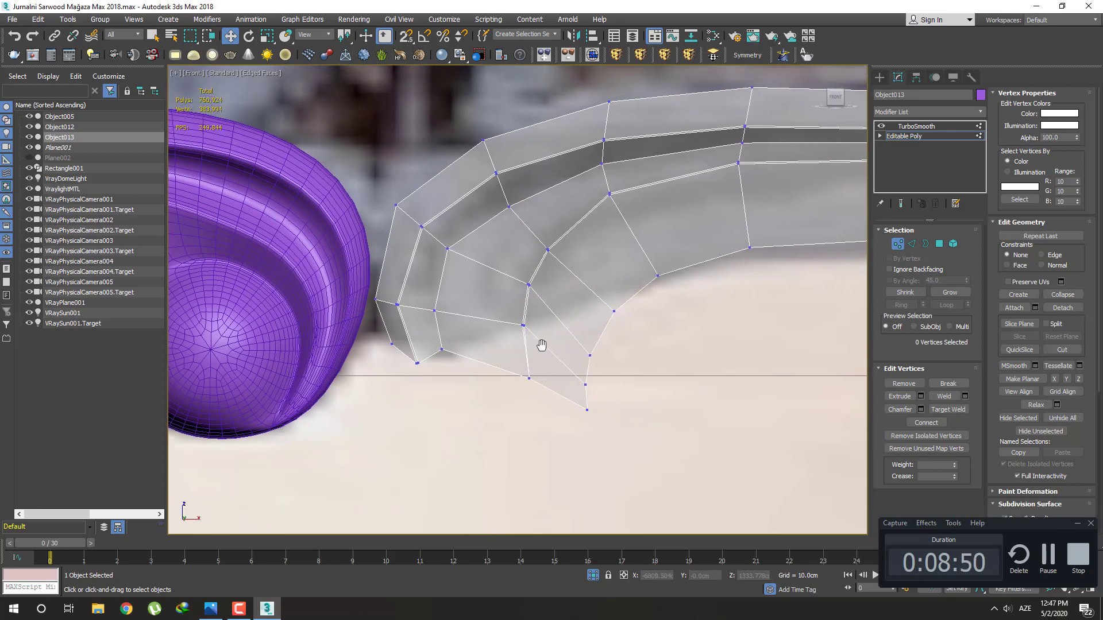
scroll(540, 344, down, 5)
scroll(555, 302, up, 4)
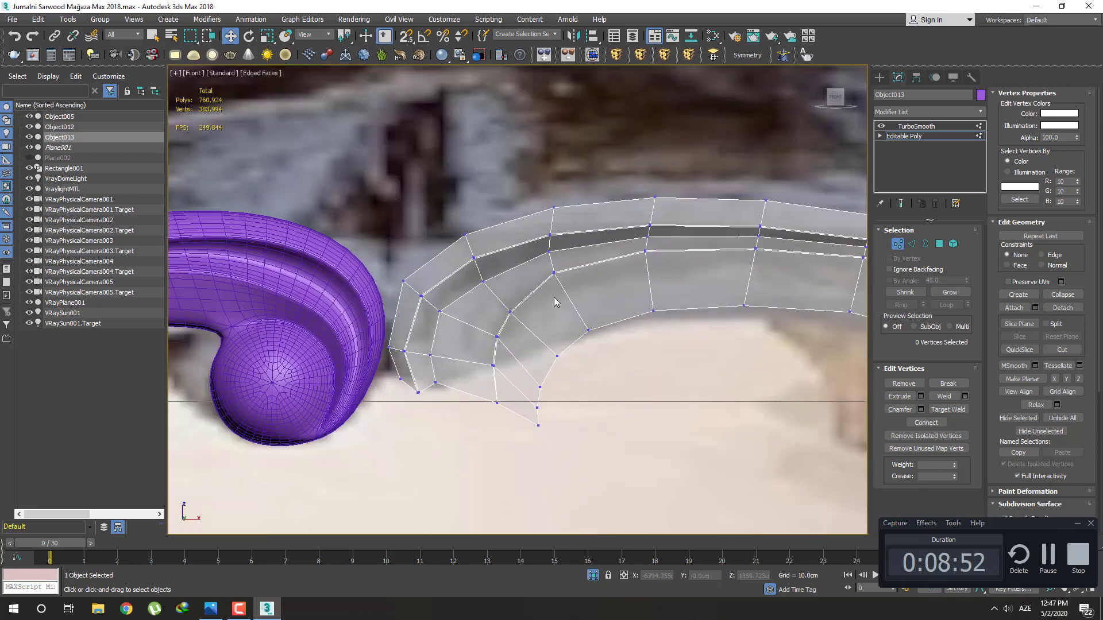
drag(539, 265, 579, 281)
click(566, 393)
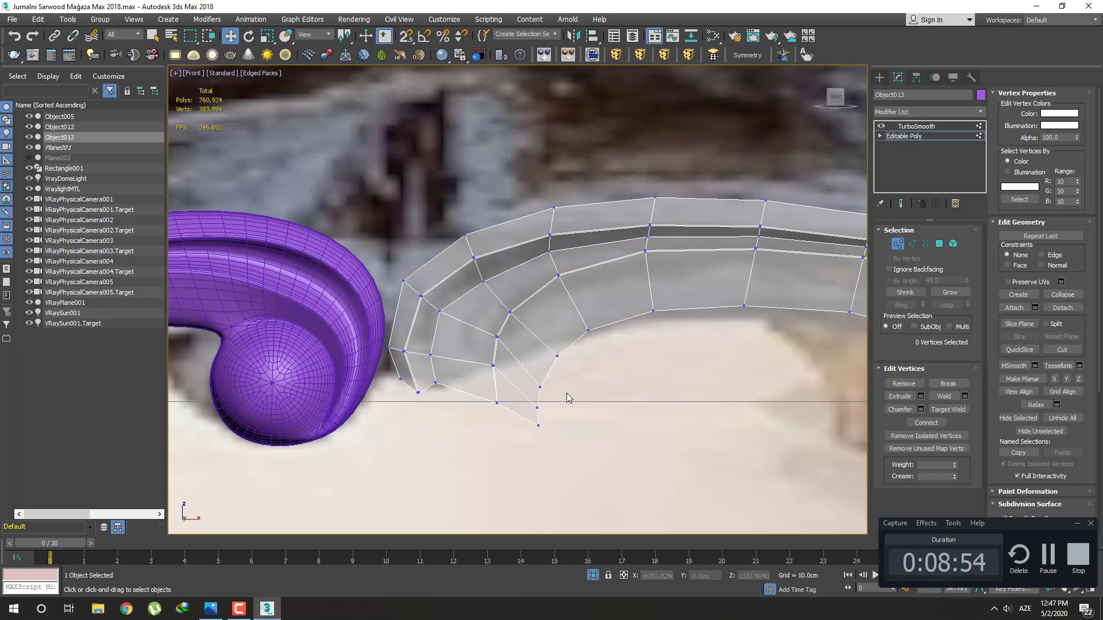
scroll(571, 376, up, 2)
click(572, 317)
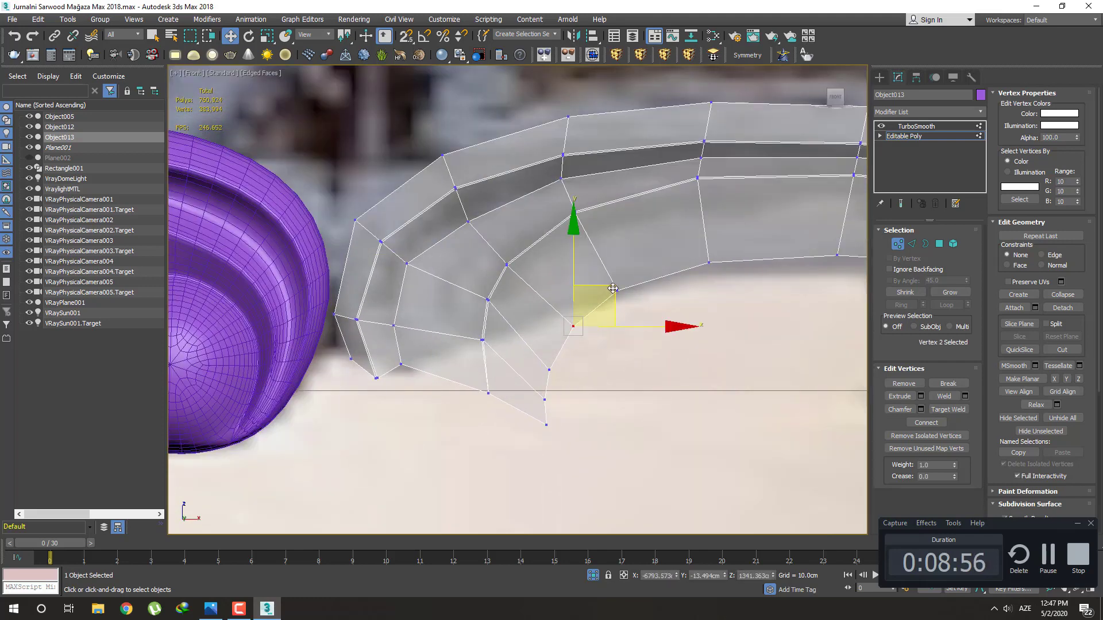
drag(613, 288, 613, 284)
mouse_move(550, 368)
mouse_down()
mouse_move(590, 347)
mouse_move(540, 362)
mouse_move(553, 351)
mouse_up()
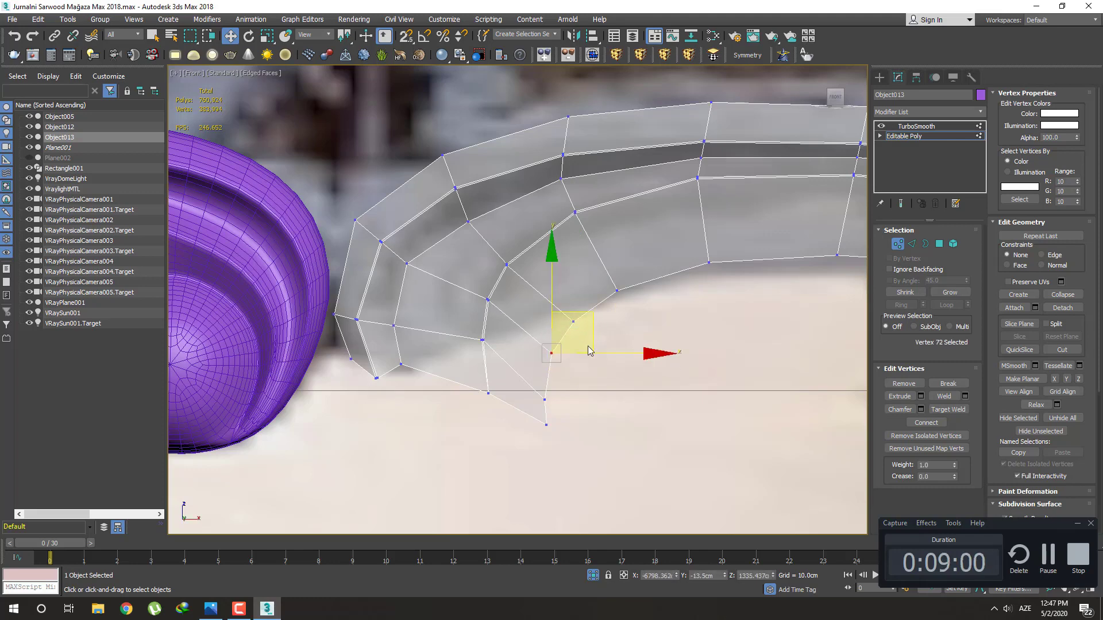
click(563, 412)
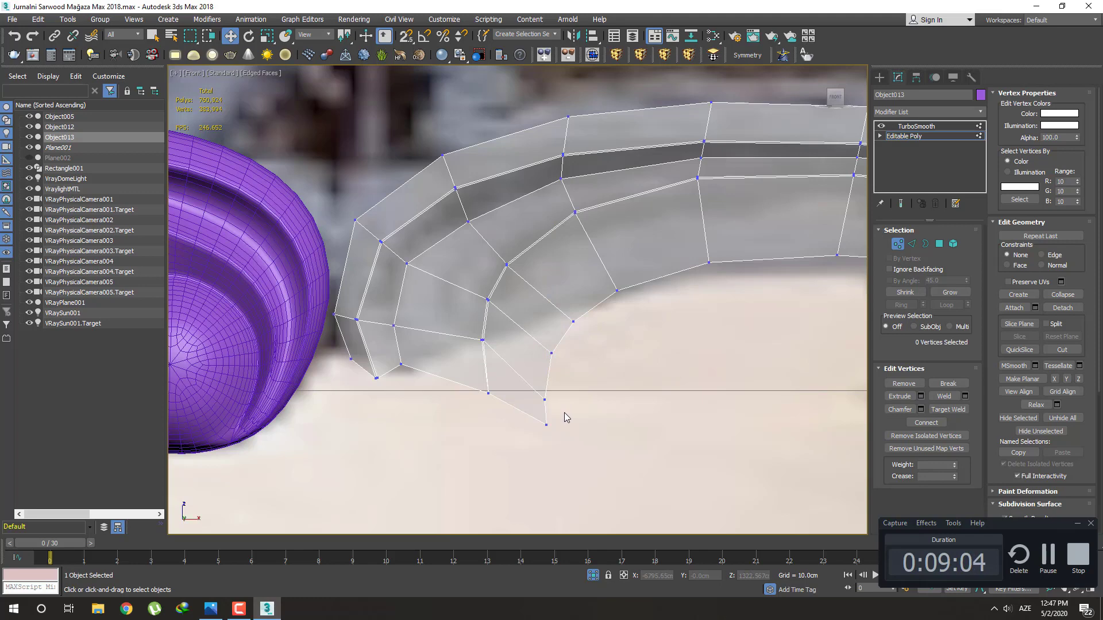
middle_drag(564, 412, 593, 414)
key(4)
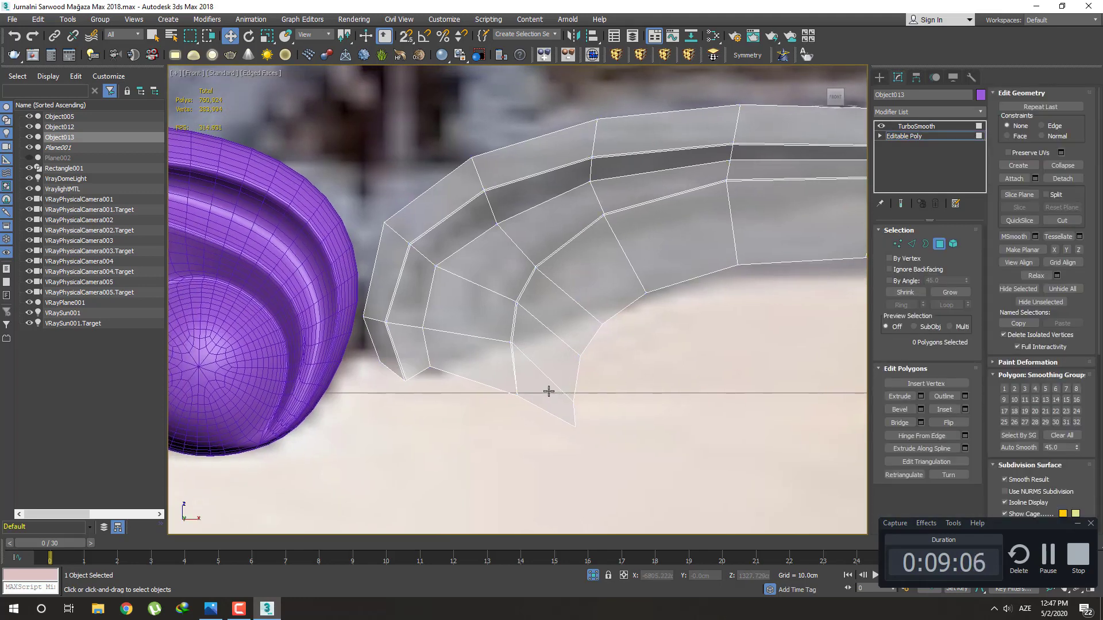
click(548, 392)
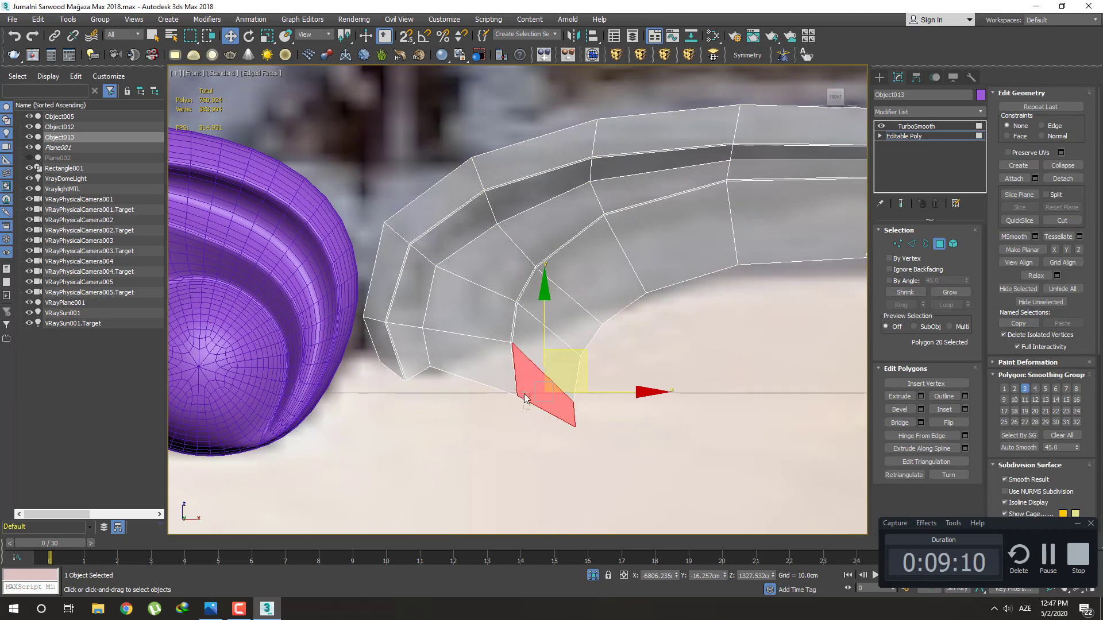
click(523, 402)
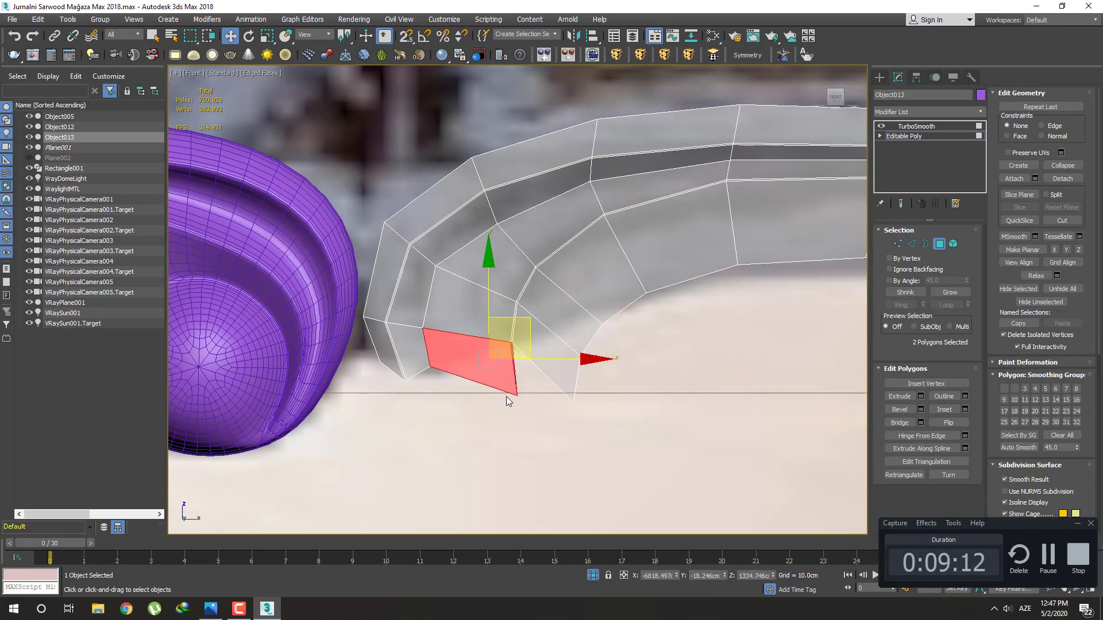
key(Delete)
middle_drag(516, 376, 505, 415)
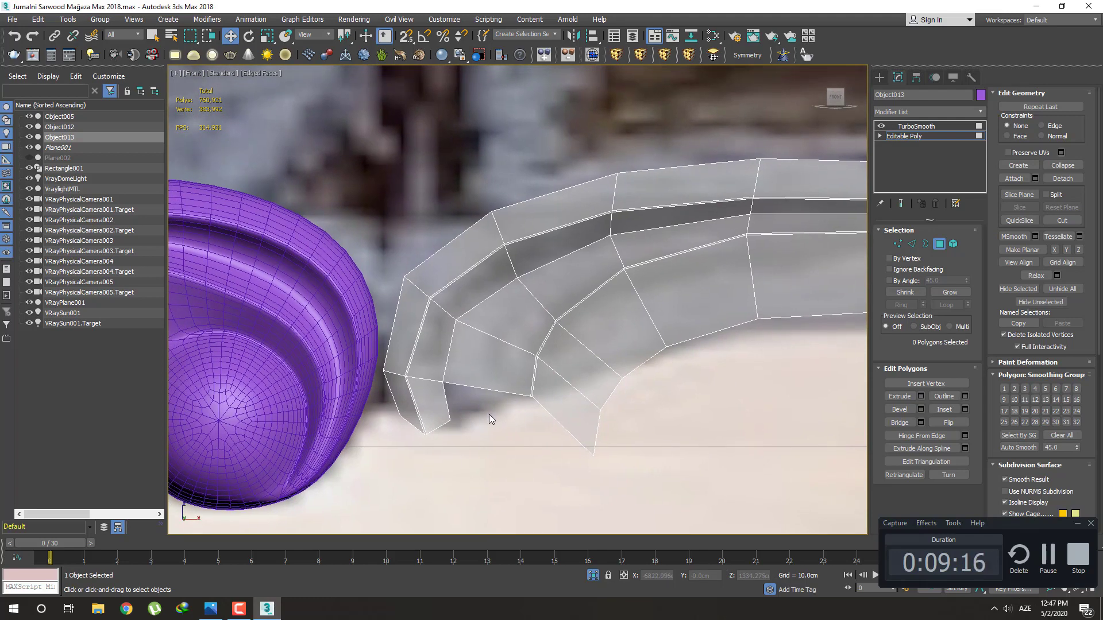
key(ctrl+z)
scroll(489, 415, up, 2)
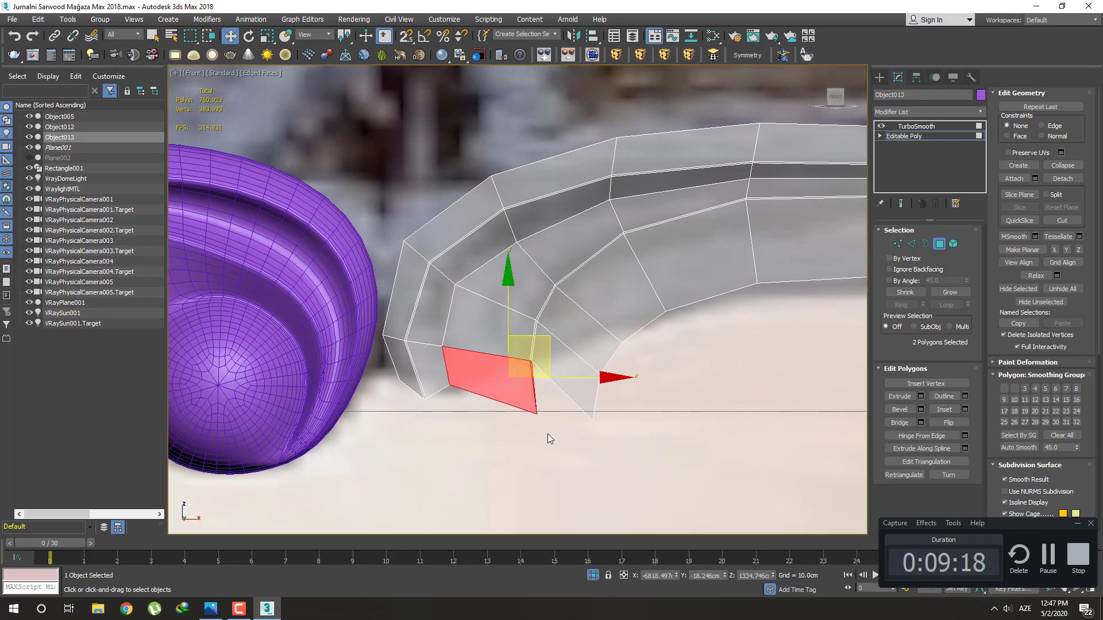
scroll(546, 436, up, 3)
click(540, 381)
click(521, 340)
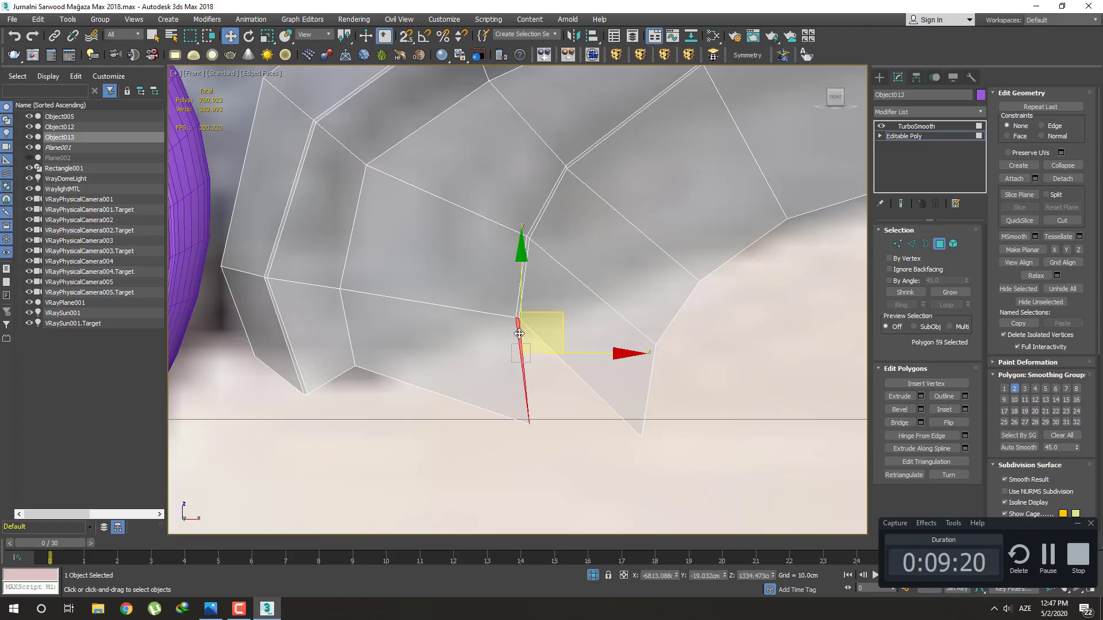
click(531, 371)
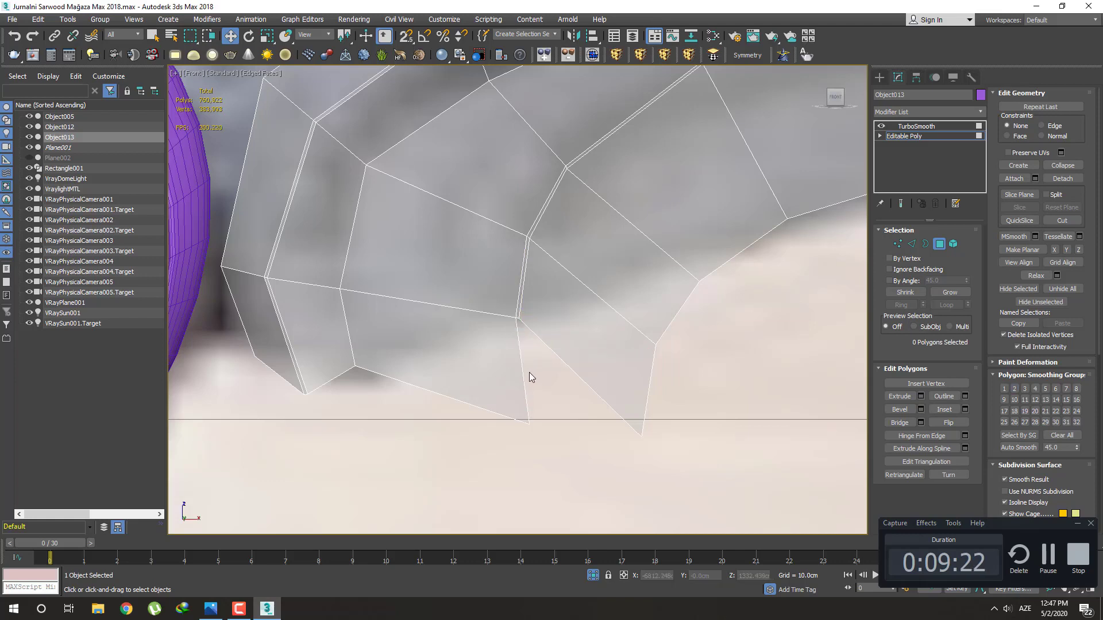
Target Weld the stray lower-tip vertex onto its neighbouring inner corner vertex
key(1)
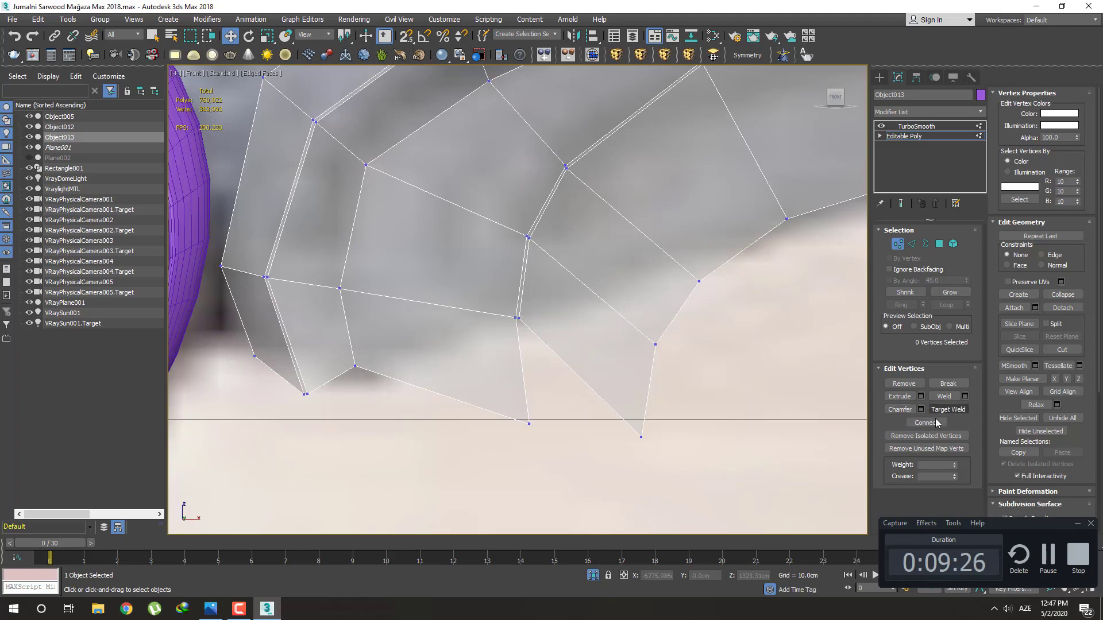
click(948, 409)
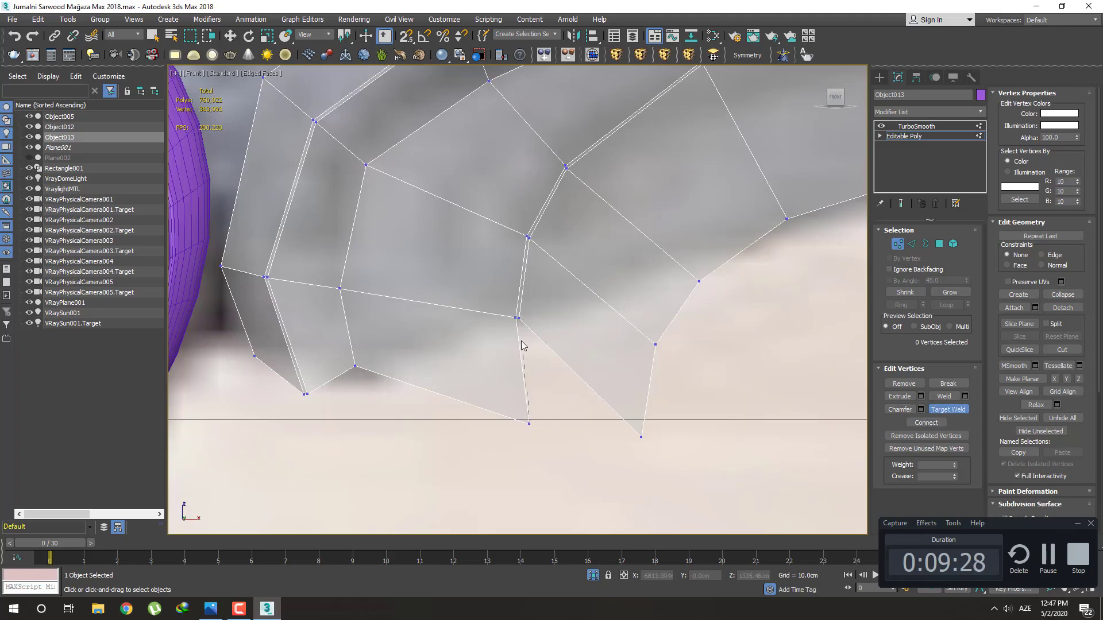
click(515, 318)
scroll(498, 361, down, 2)
scroll(515, 402, down, 2)
scroll(508, 408, down, 1)
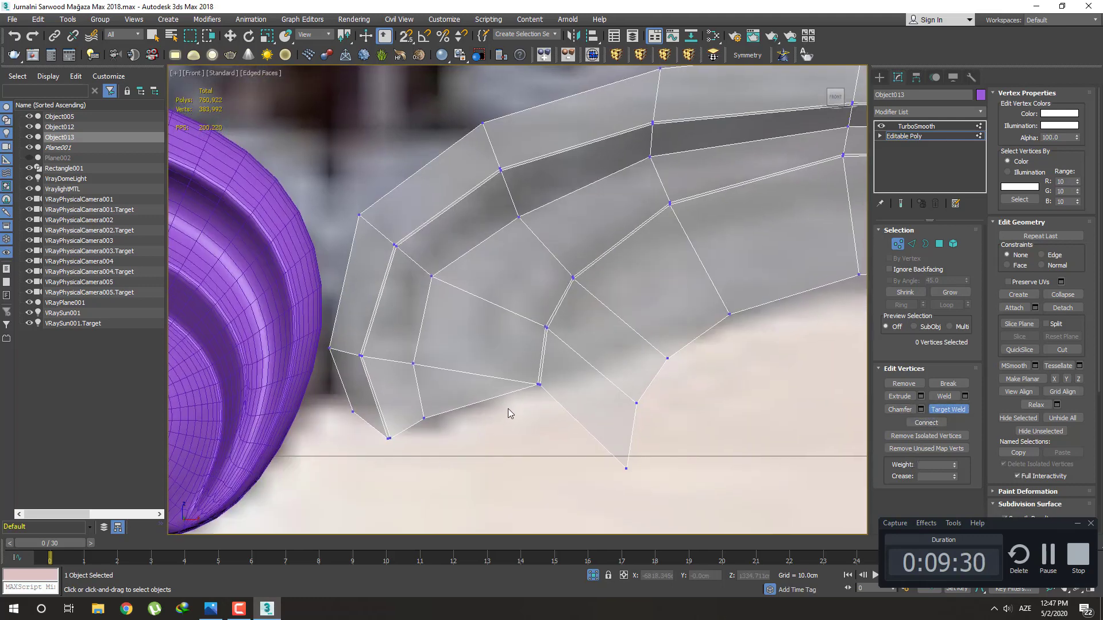
middle_drag(508, 410, 505, 426)
Select an edge ring across the arm and Connect it to add a new edge loop
key(2)
key(w)
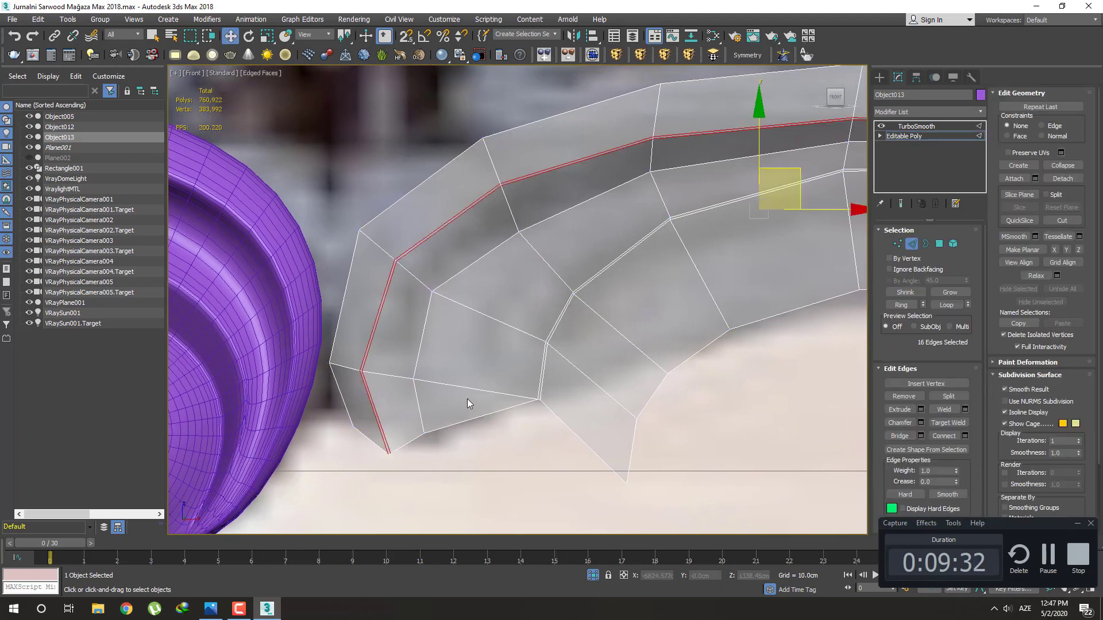
click(474, 388)
middle_drag(487, 367, 488, 378)
key(alt+r)
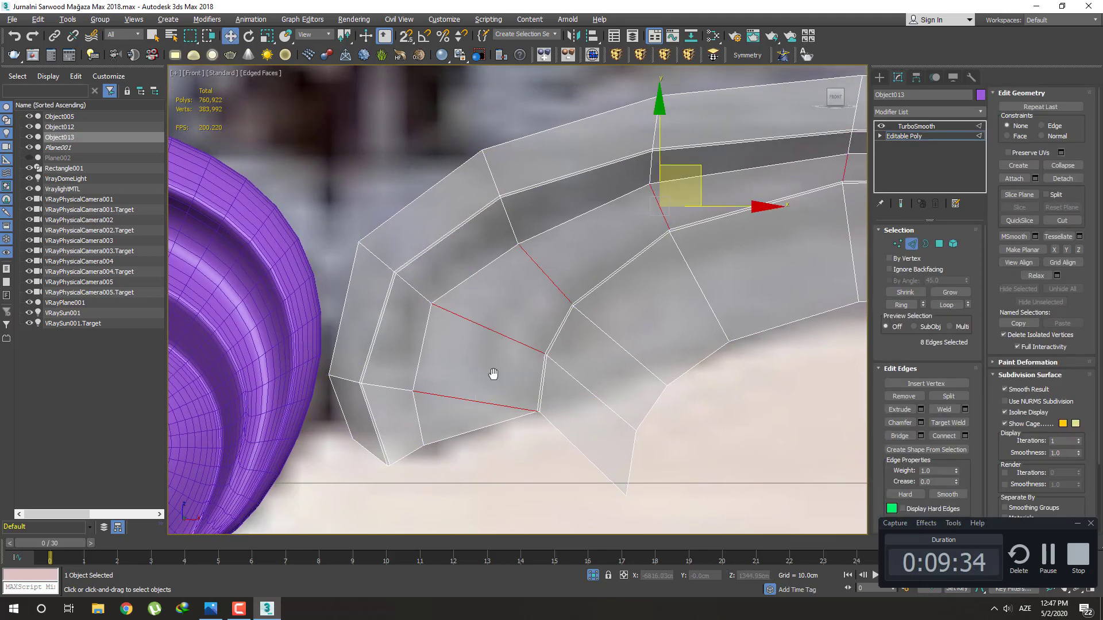
scroll(485, 408, down, 2)
key(q)
scroll(512, 345, down, 2)
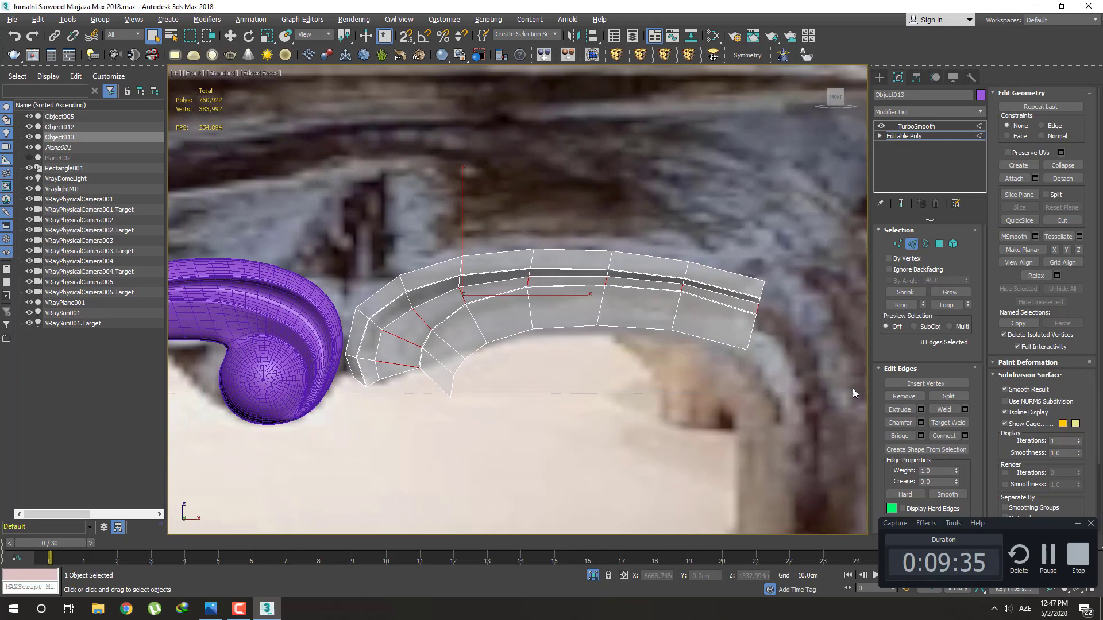
click(965, 436)
click(519, 356)
scroll(425, 395, up, 4)
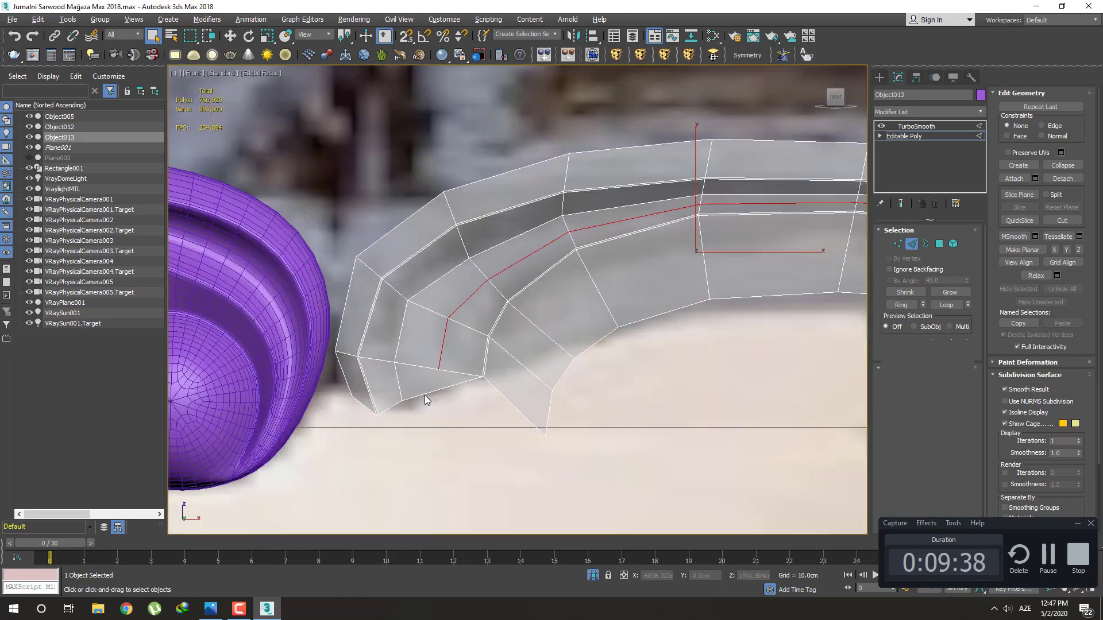
Cut a new edge into the mesh near the arm's tip
key(1)
scroll(443, 390, up, 2)
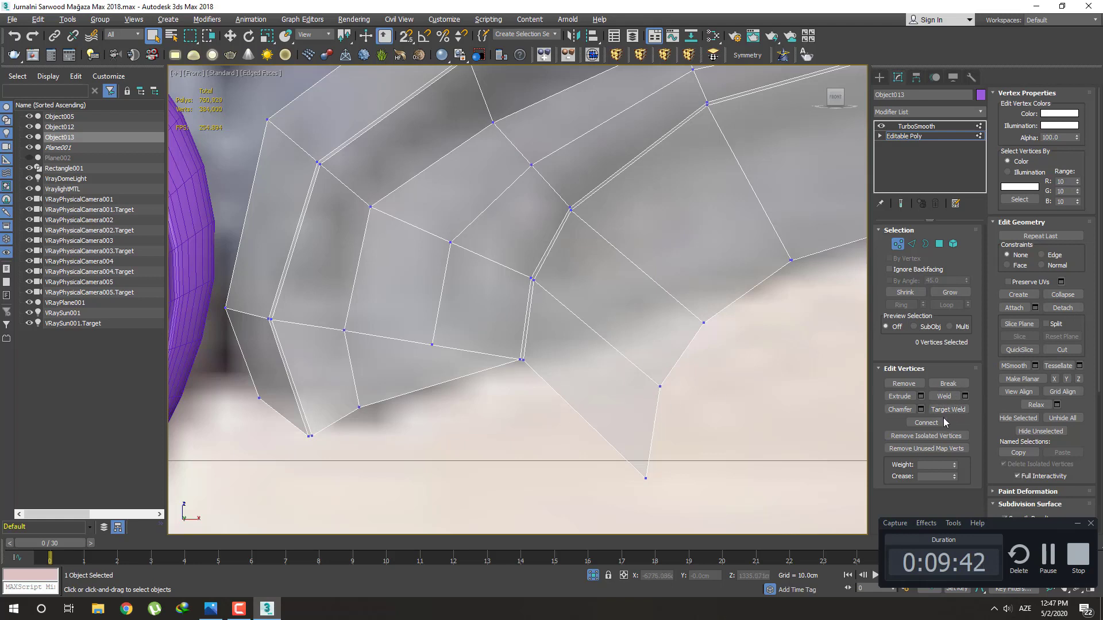
click(1074, 351)
click(432, 344)
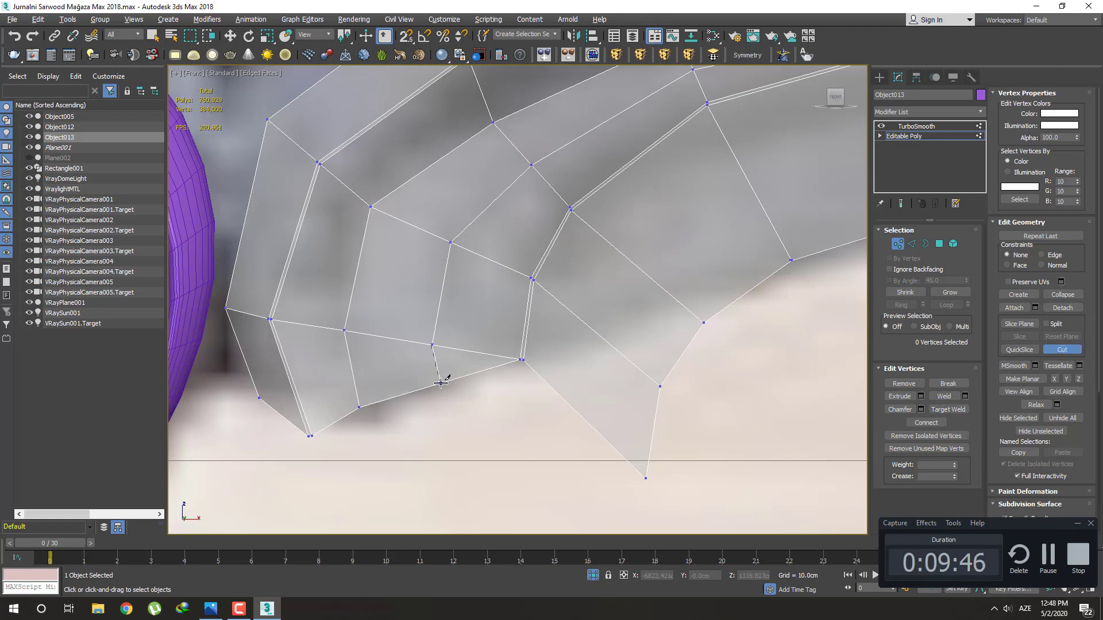
scroll(441, 383, down, 3)
right_click(454, 397)
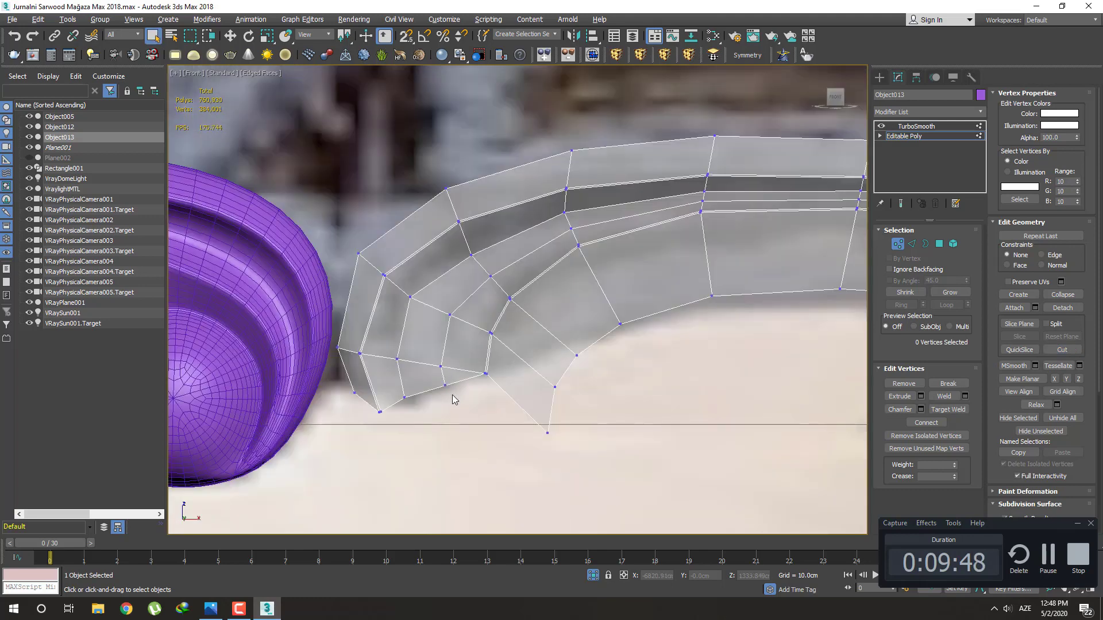
middle_drag(454, 397, 459, 418)
Raise the tip vertices, including vertex 91, to reshape the curl
key(w)
click(446, 388)
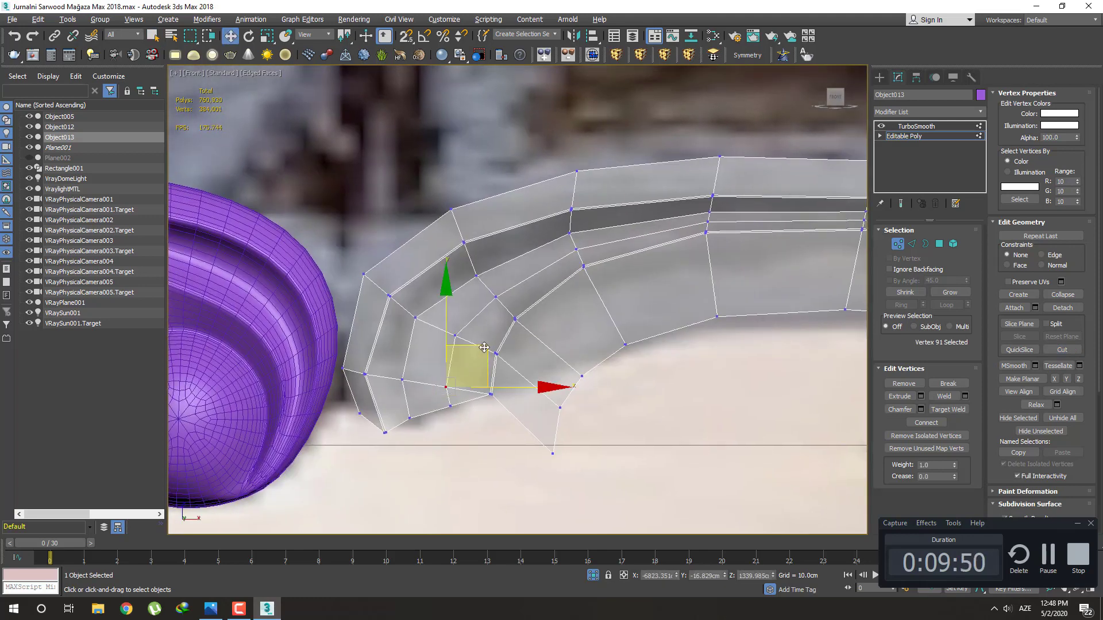
mouse_move(467, 378)
mouse_down()
mouse_move(468, 363)
mouse_move(493, 356)
mouse_up()
click(442, 404)
click(426, 424)
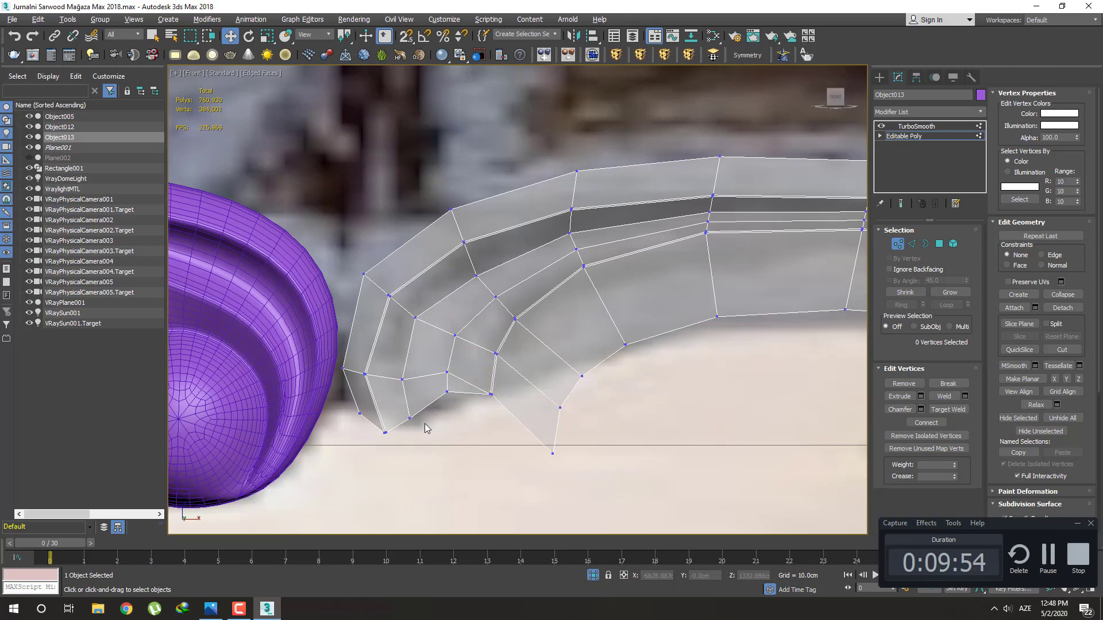
click(447, 372)
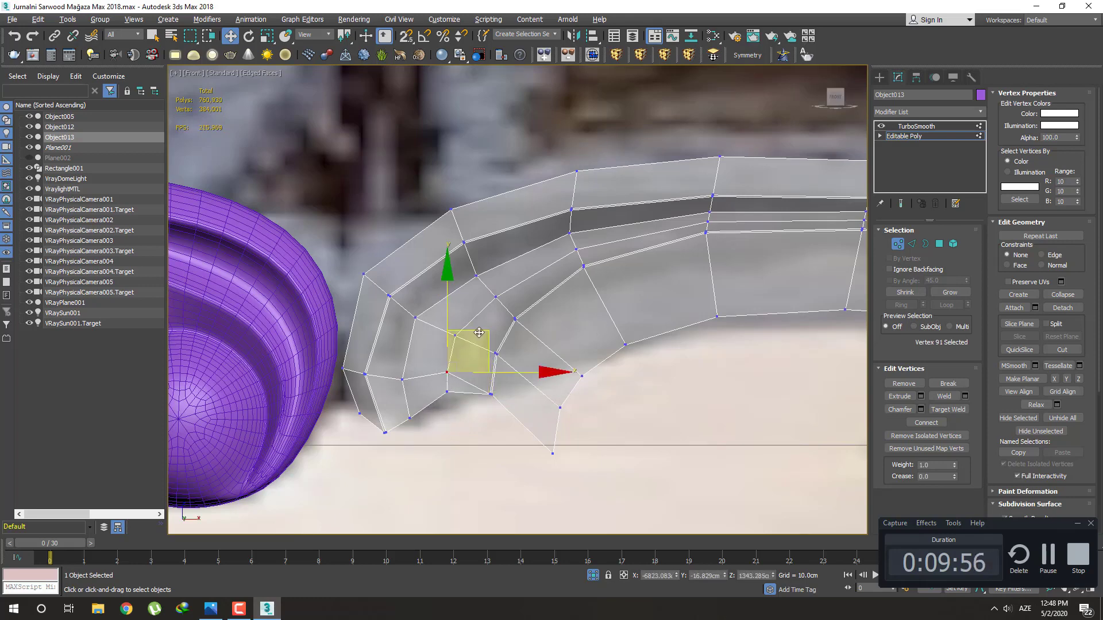
drag(477, 326, 475, 322)
click(509, 426)
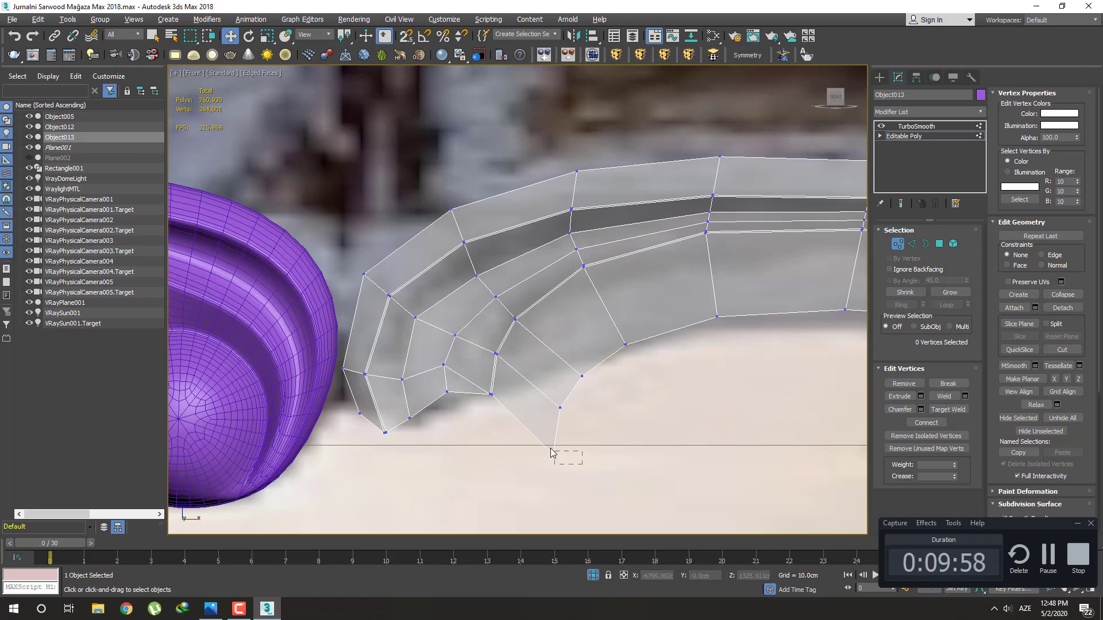
Collapse the two bottom tip vertices and move the merged vertex up toward the curve
drag(582, 465, 551, 453)
drag(596, 481, 550, 362)
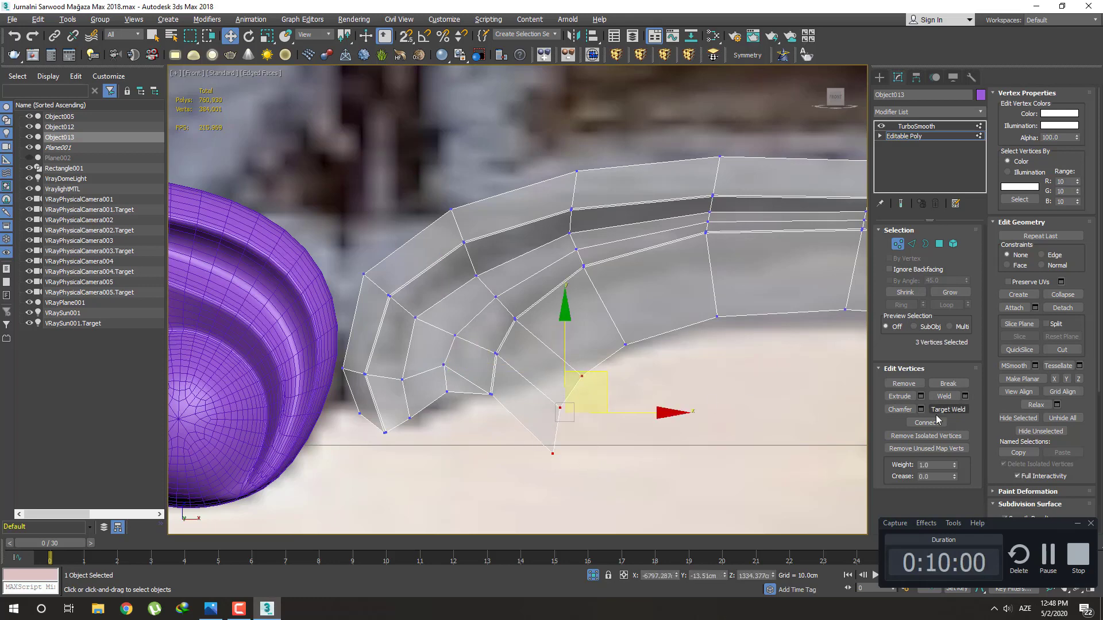
click(625, 455)
drag(555, 440, 534, 408)
click(1079, 298)
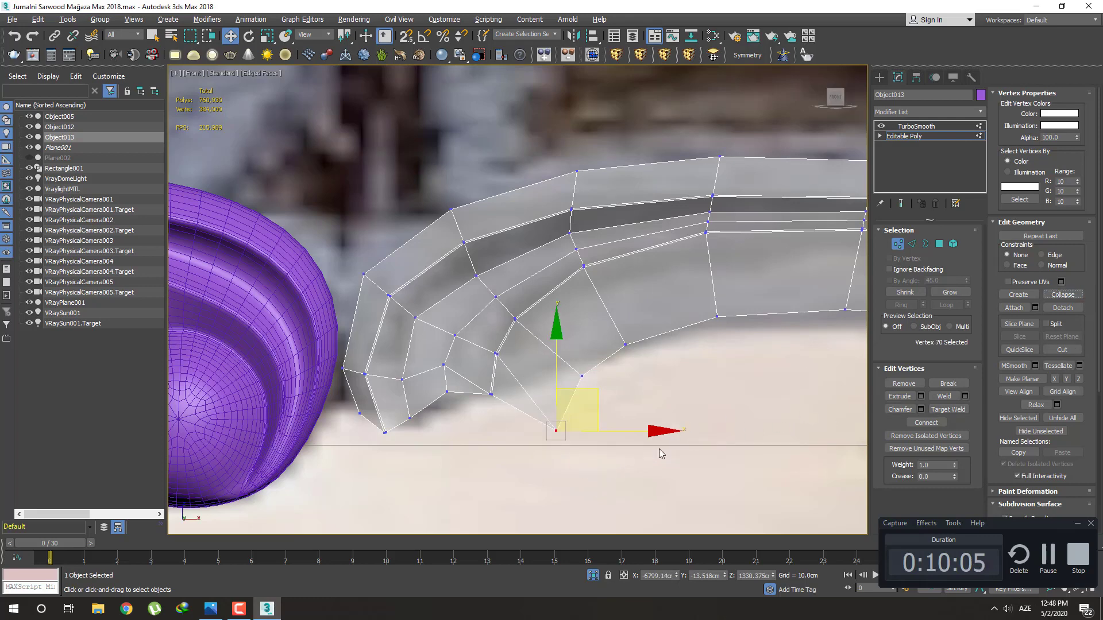
mouse_move(600, 400)
mouse_down()
mouse_move(591, 355)
mouse_move(618, 332)
mouse_move(620, 310)
mouse_up()
click(586, 397)
Raise the two lower-left tip vertices slightly and nudge vertex 90 down and right
scroll(585, 394, up, 2)
click(588, 388)
click(603, 406)
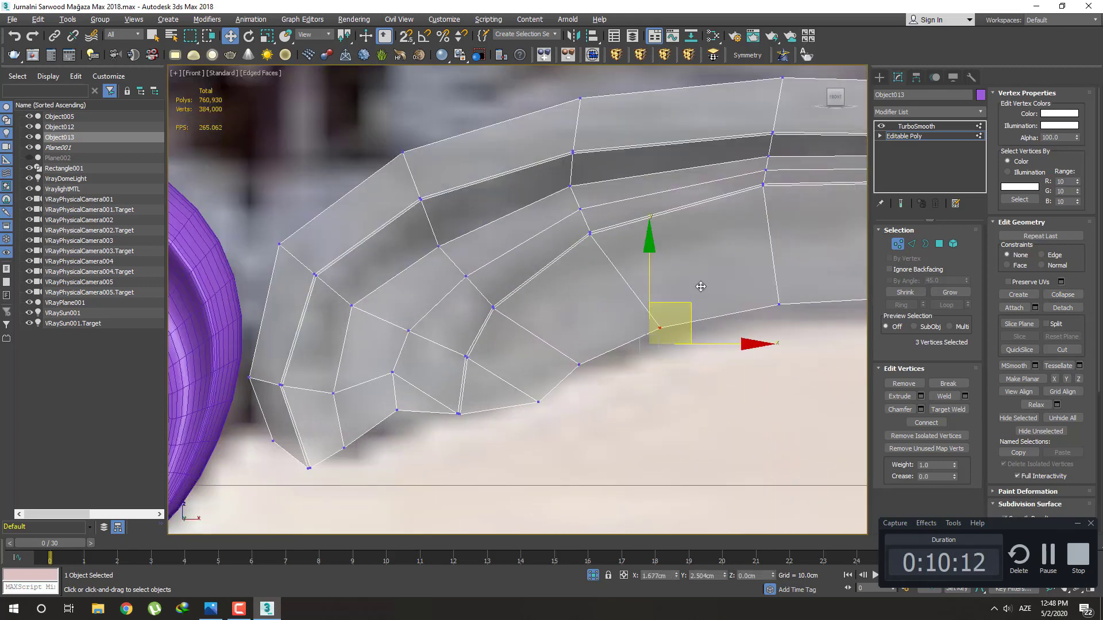
click(658, 389)
scroll(659, 393, down, 2)
scroll(523, 402, up, 2)
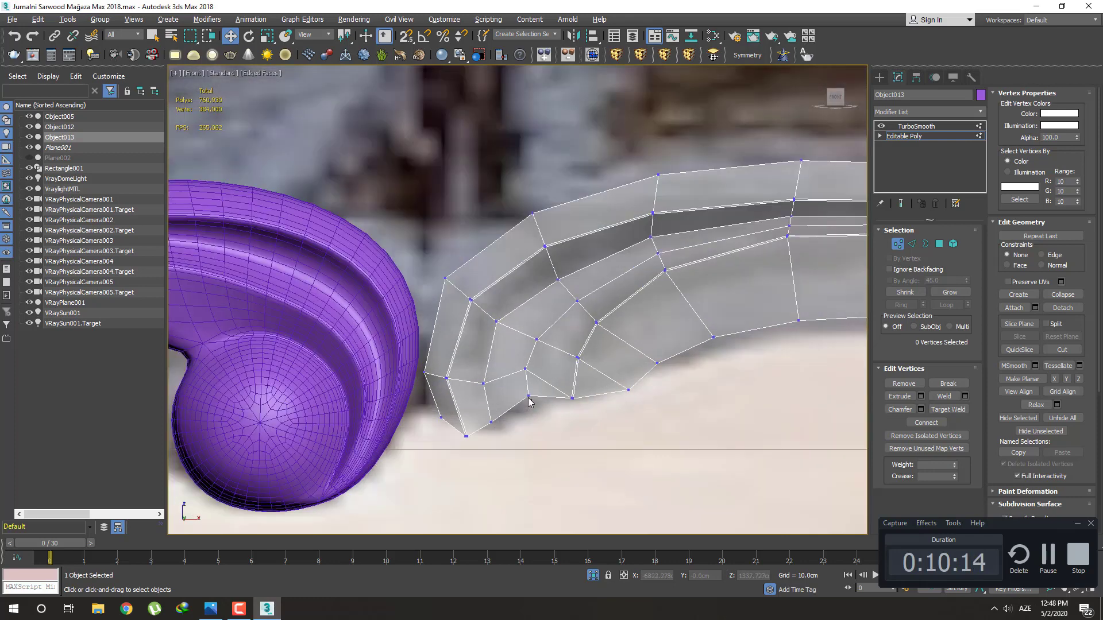
mouse_move(531, 405)
mouse_down()
mouse_move(520, 365)
mouse_move(528, 322)
mouse_move(550, 360)
mouse_move(568, 332)
mouse_up()
click(537, 362)
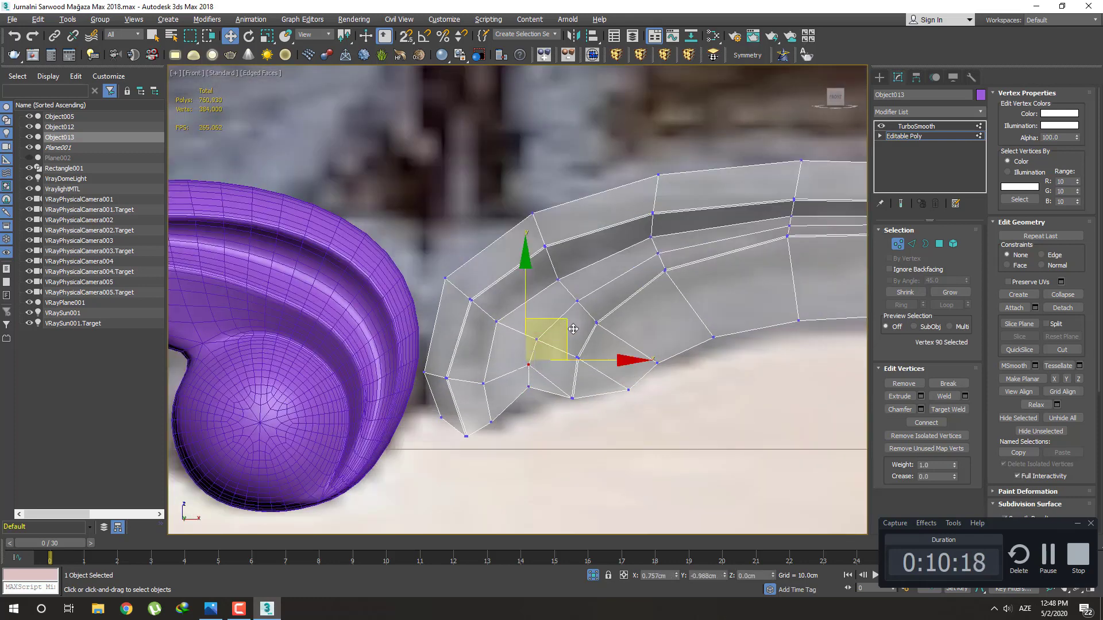
click(548, 416)
scroll(505, 424, down, 3)
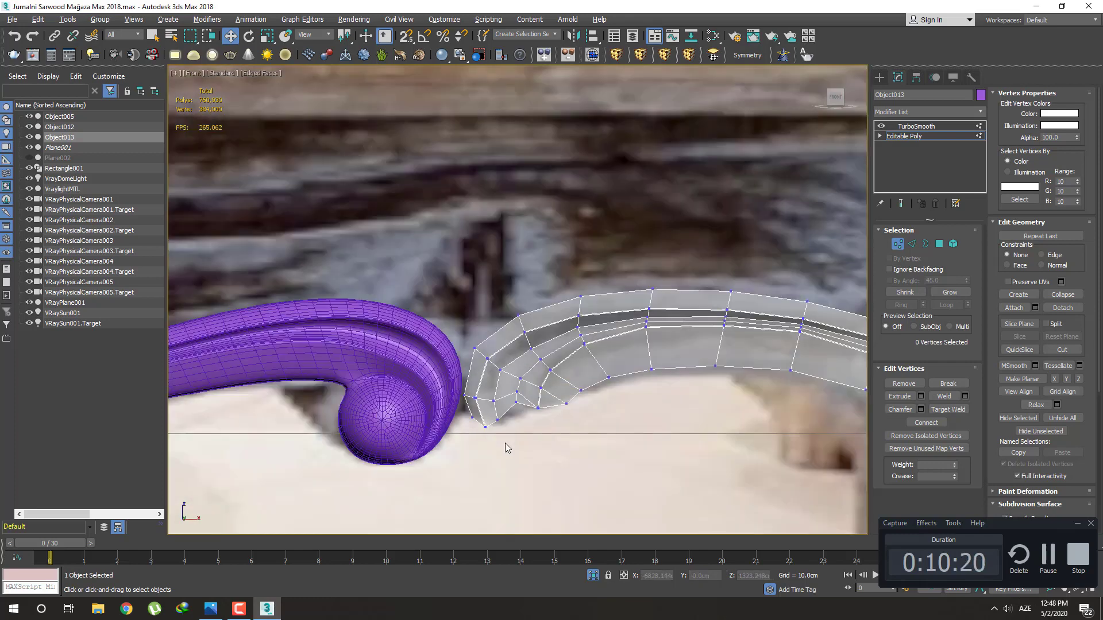
middle_drag(598, 393, 501, 375)
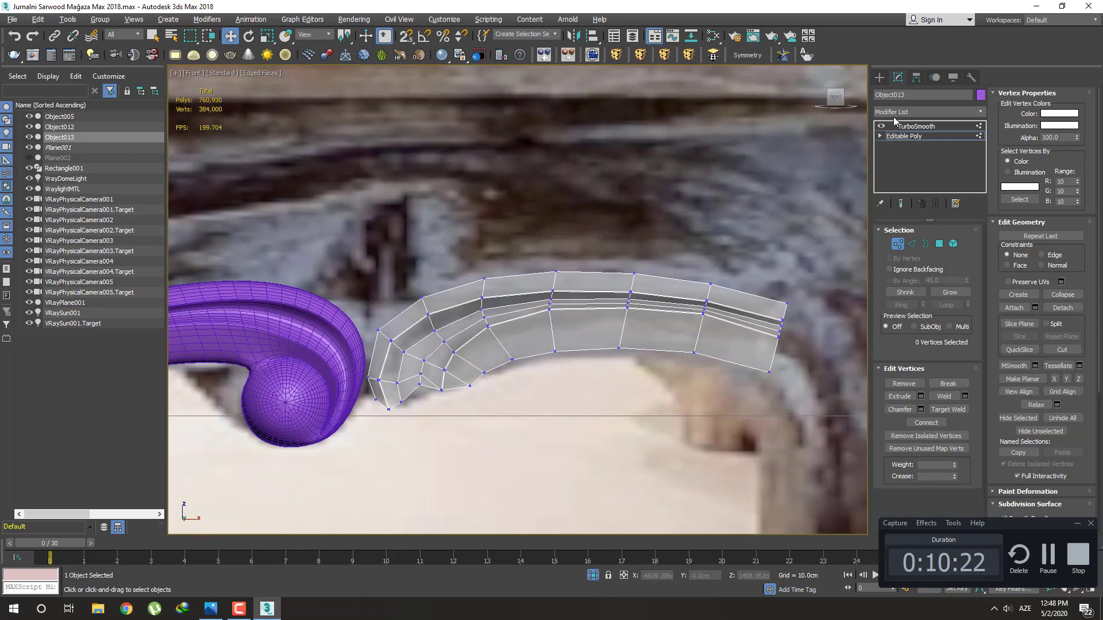
Enable TurboSmooth at 2 iterations to preview the smoothed arm
click(914, 126)
click(880, 77)
middle_drag(575, 345, 590, 352)
key(F4)
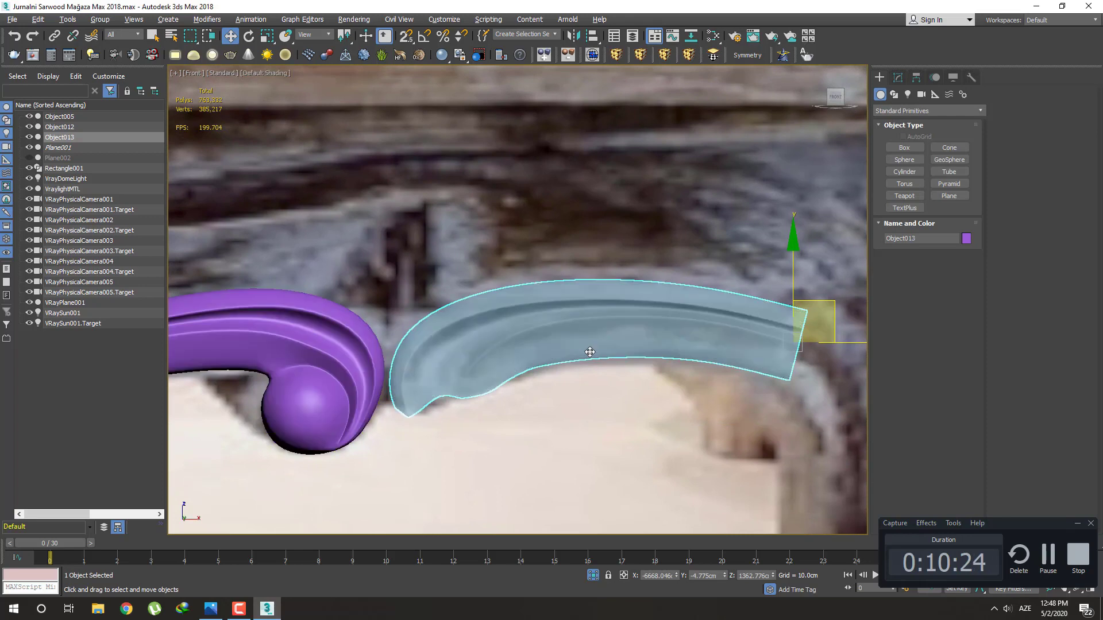
key(F4)
Return to the Editable Poly base in Vertex mode with See-Through turned off
key(F4)
click(897, 77)
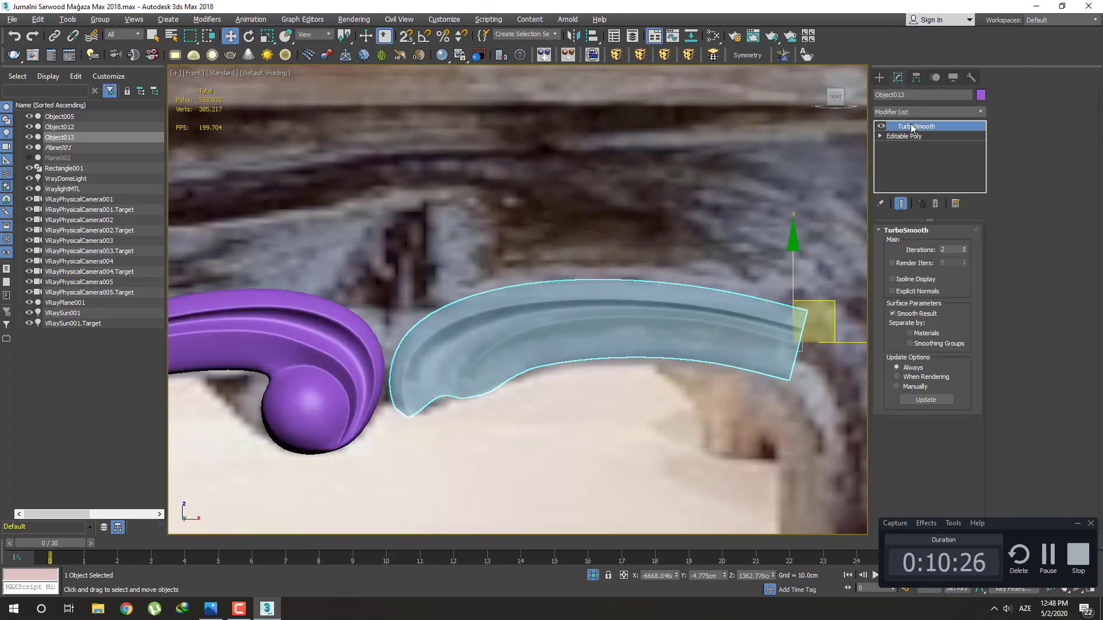
click(914, 135)
middle_drag(584, 329, 610, 335)
key(F4)
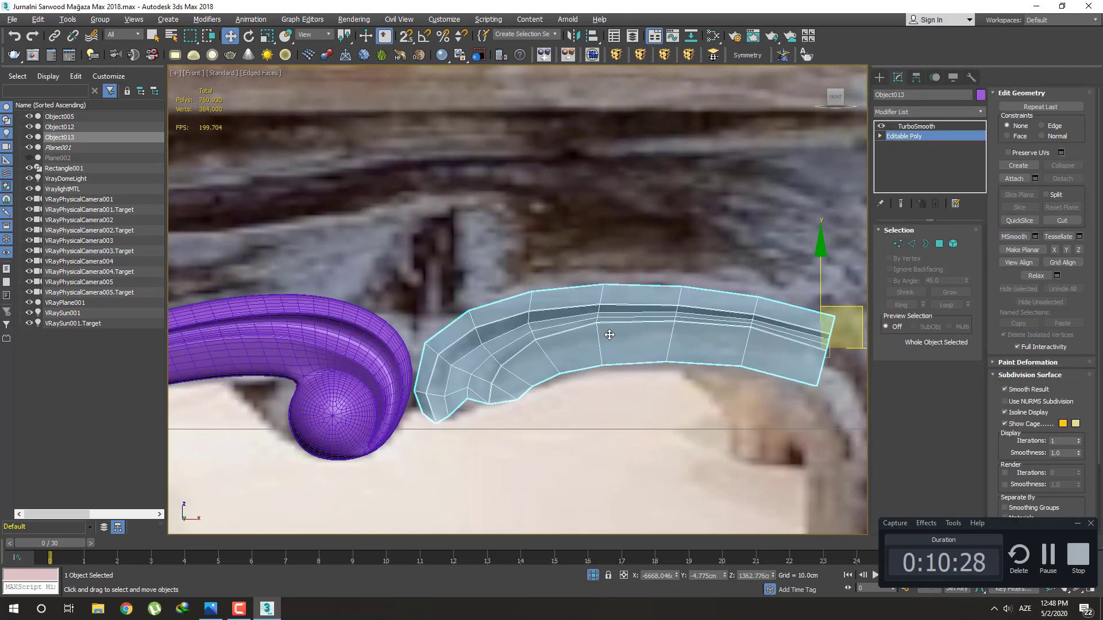
key(alt+x)
scroll(494, 379, up, 3)
Show the mesh opaque with edges and nudge a vertex near the curled end up and left
key(1)
scroll(432, 436, up, 4)
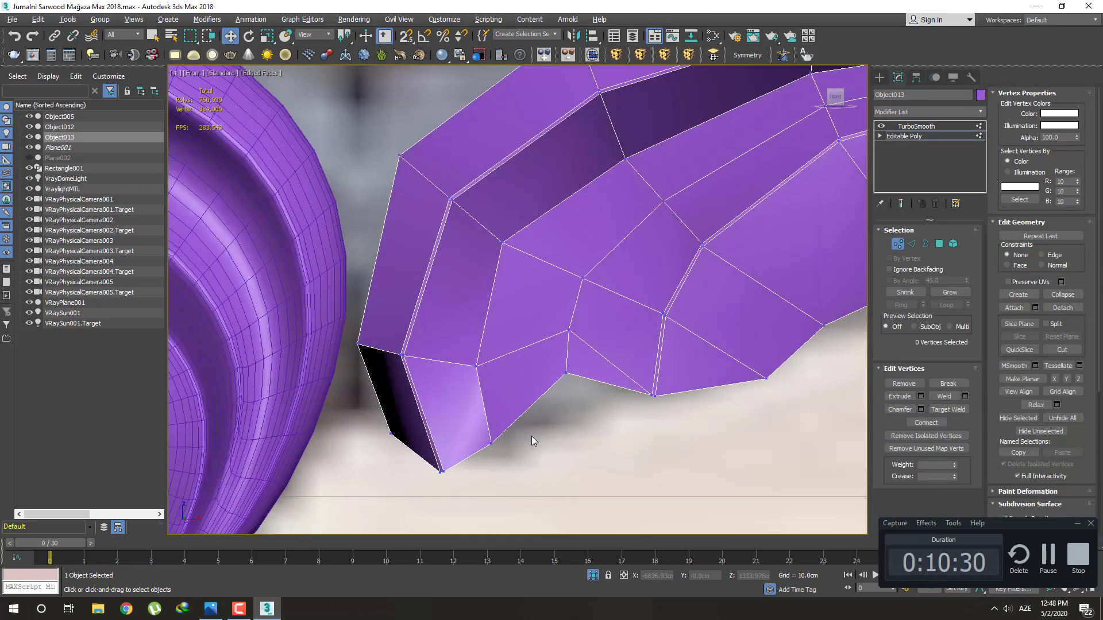
click(491, 444)
drag(534, 412, 530, 404)
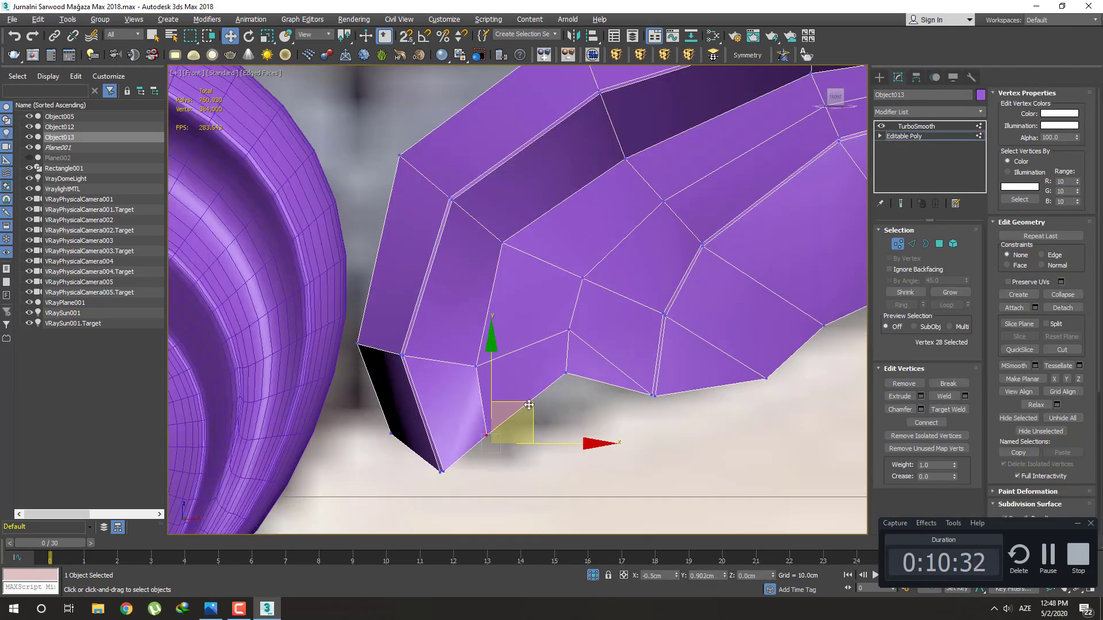
click(577, 388)
middle_drag(577, 388, 567, 408)
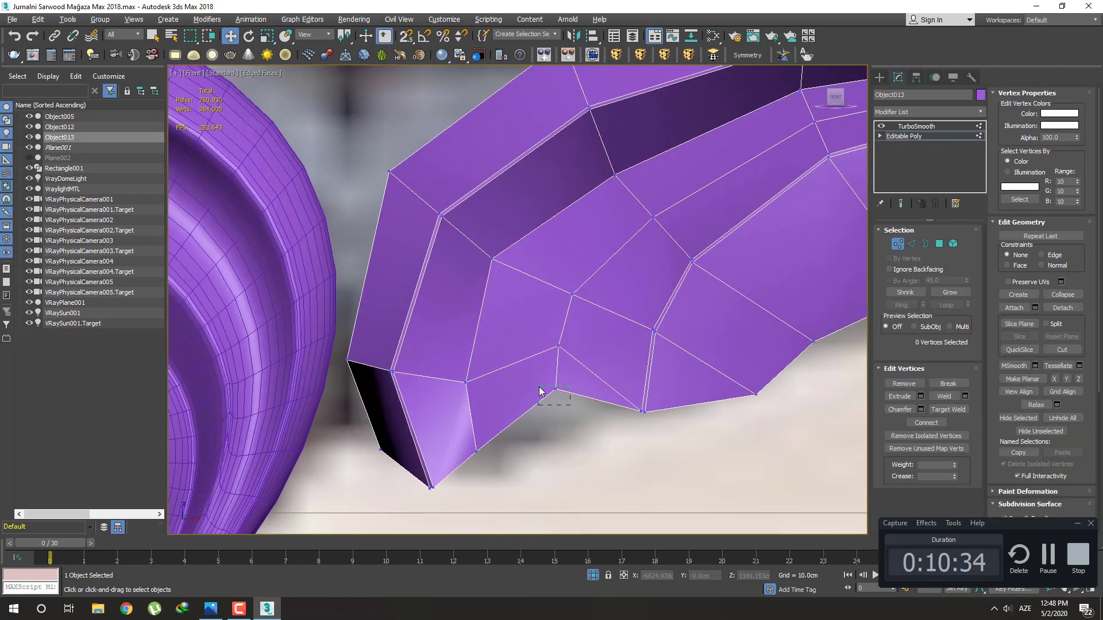
Target Weld the inner-corner vertex onto its neighbour and pull the welded vertex upward
click(556, 392)
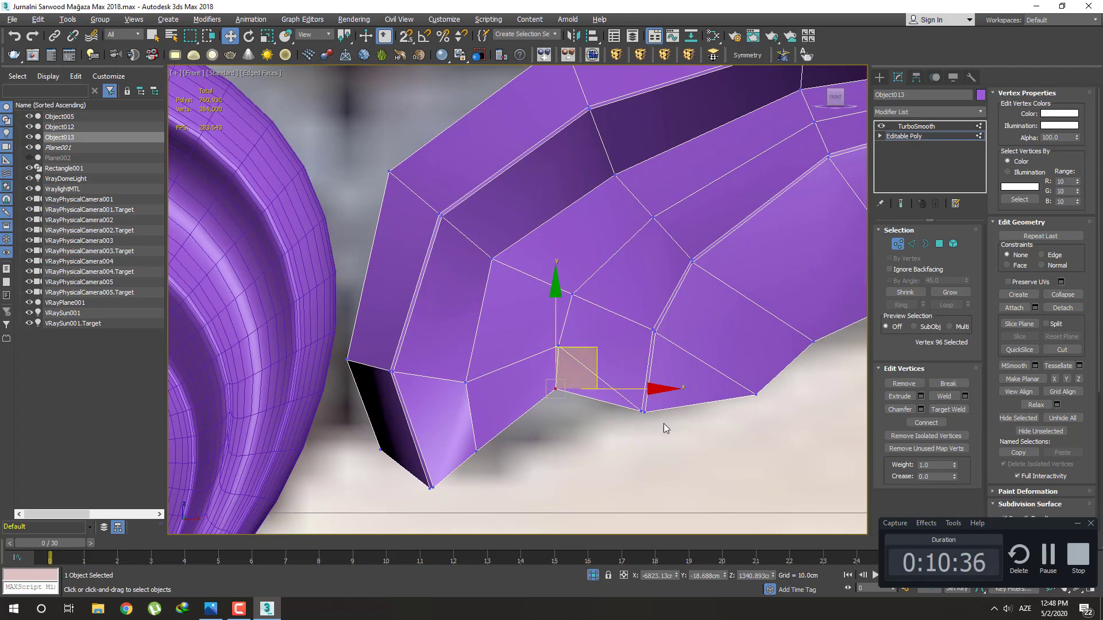
key(q)
click(557, 347)
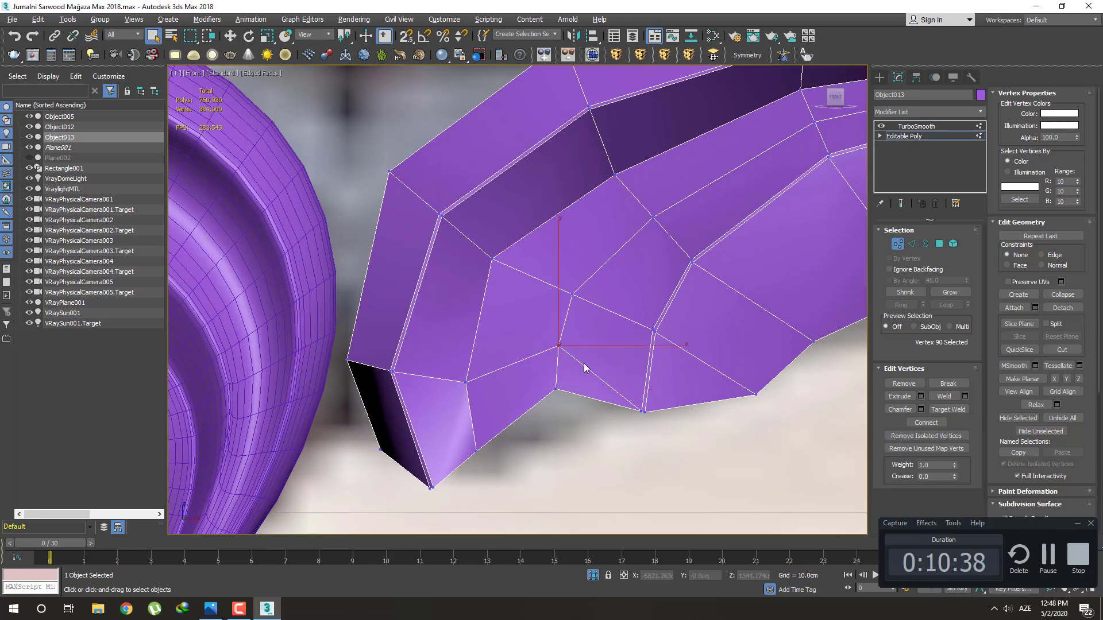
click(947, 409)
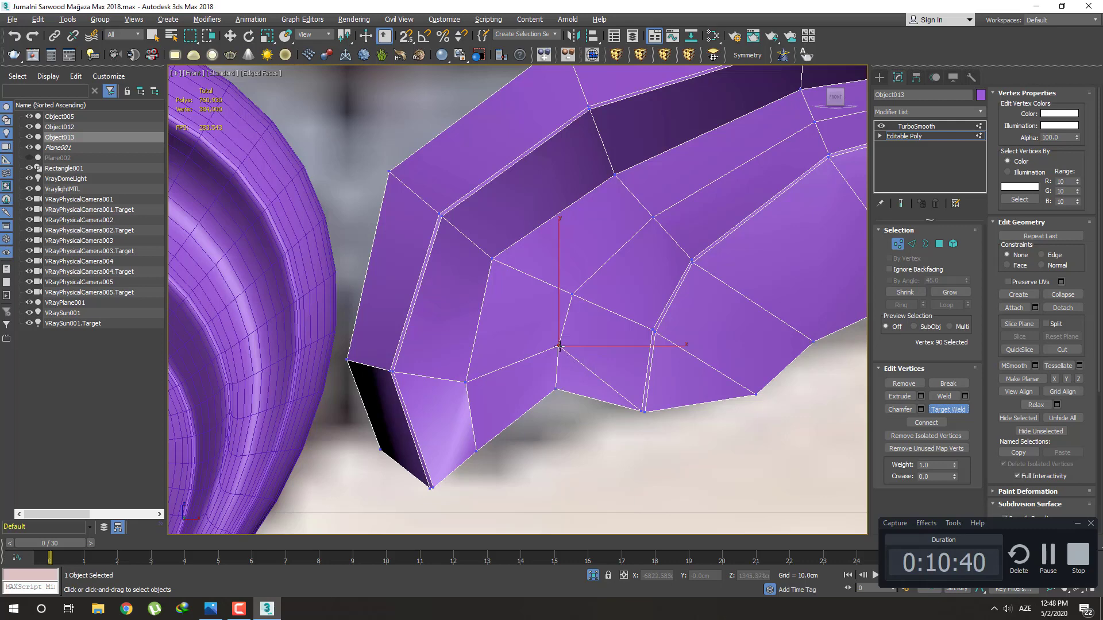
click(557, 386)
scroll(561, 387, down, 2)
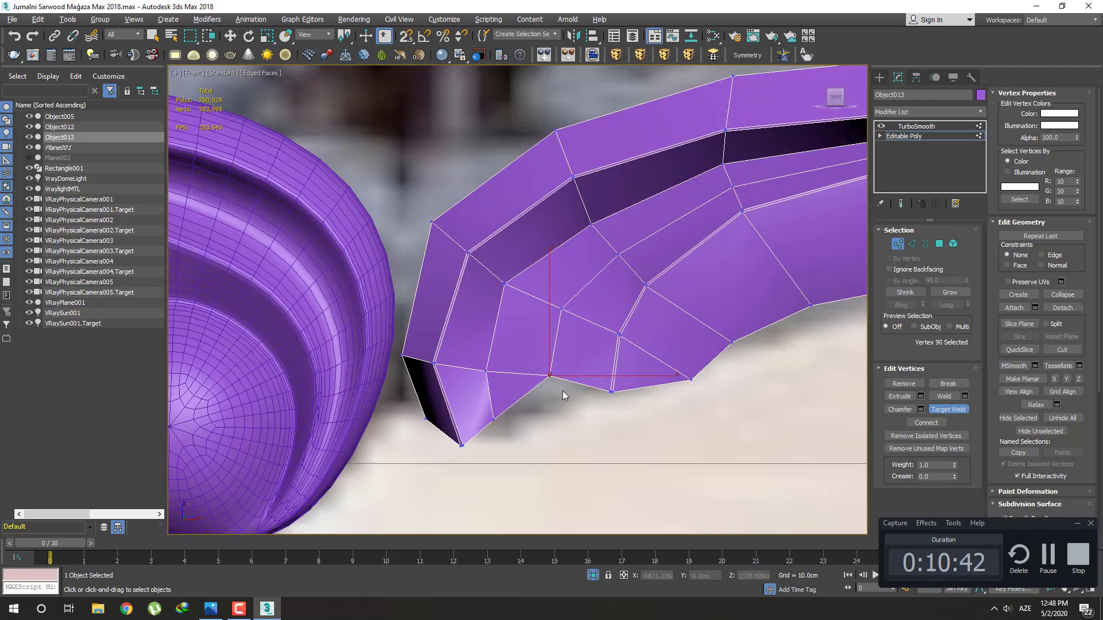
key(w)
drag(584, 338, 591, 286)
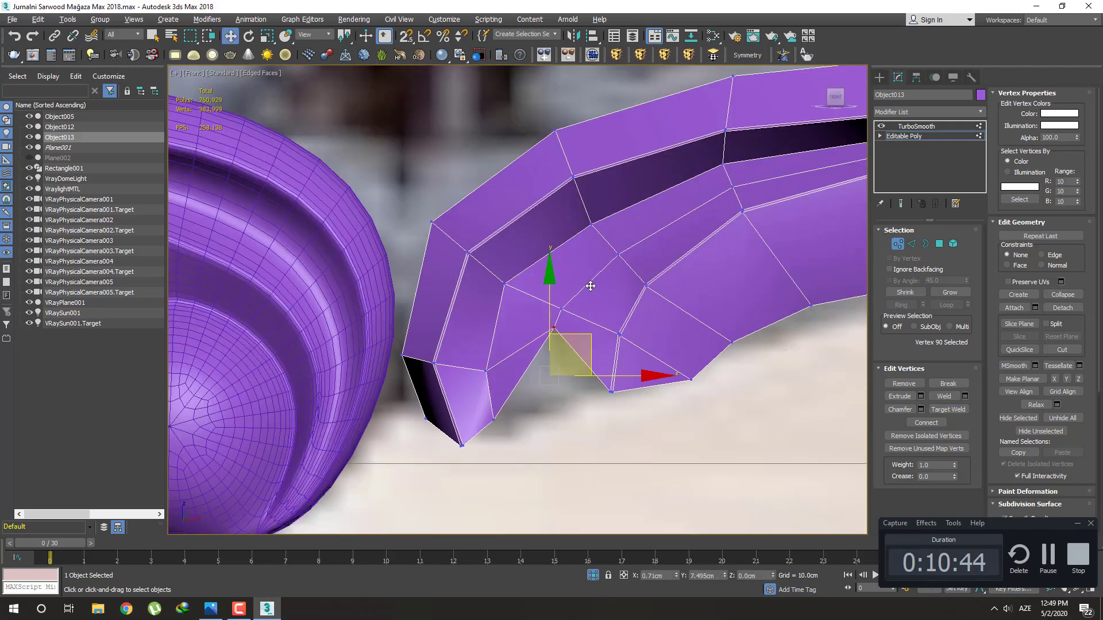
click(560, 387)
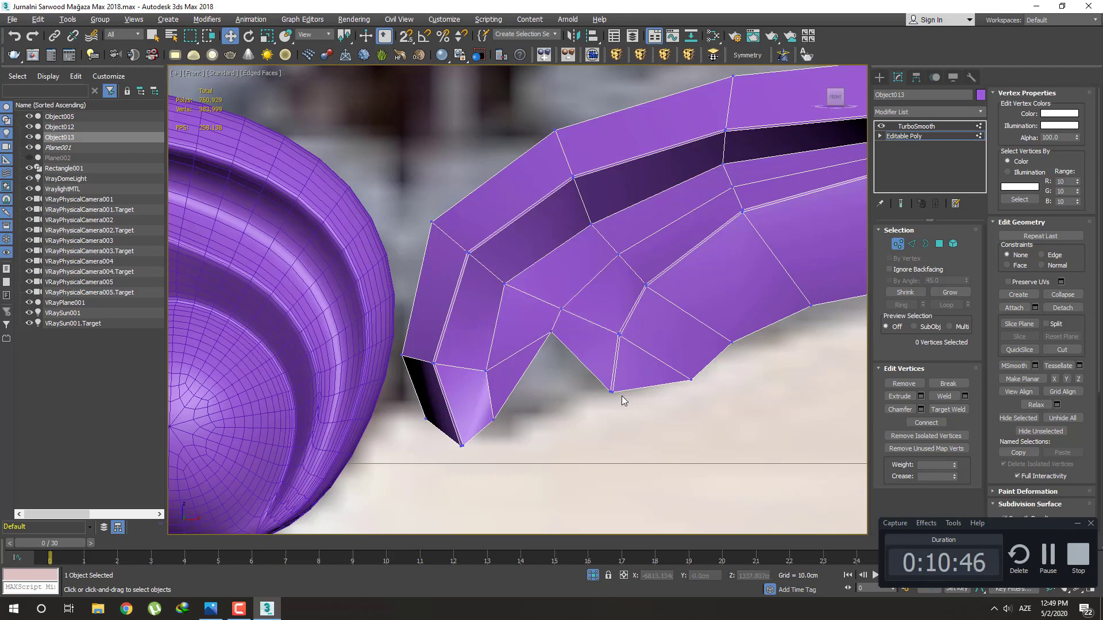
Raise a vertex on the arm's inner edge slightly
drag(599, 384, 598, 382)
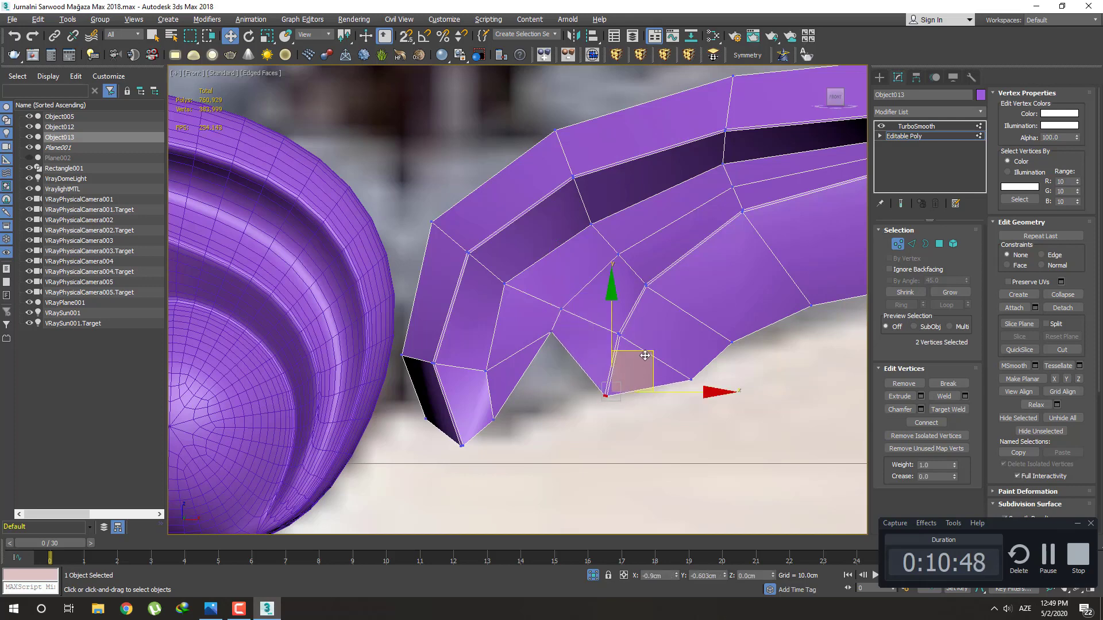
click(581, 433)
scroll(519, 398, down, 3)
scroll(574, 370, up, 3)
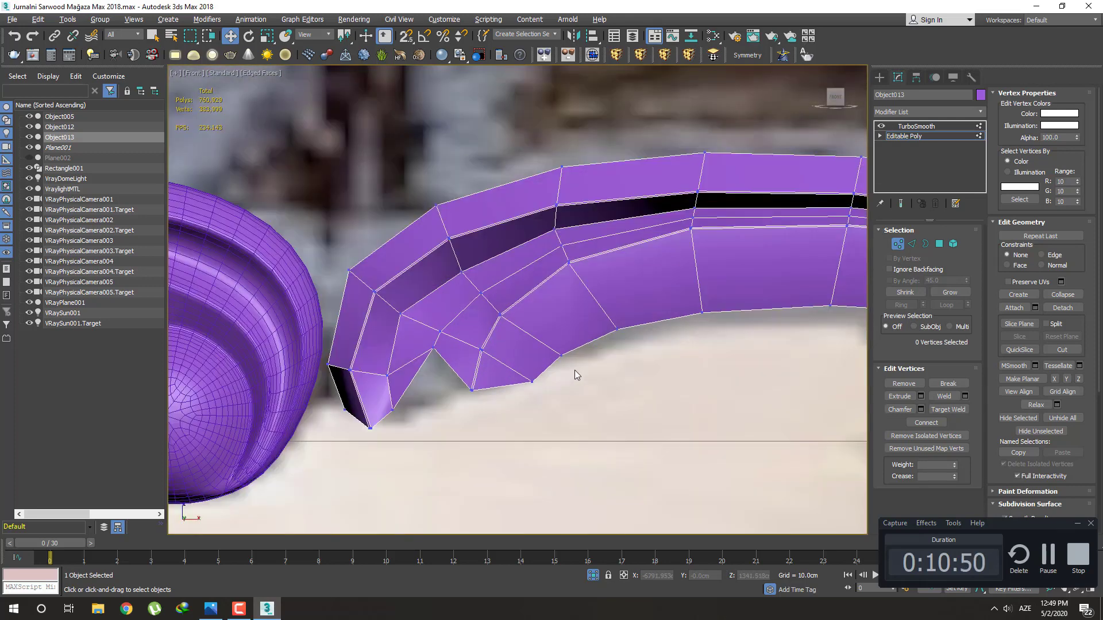
click(564, 372)
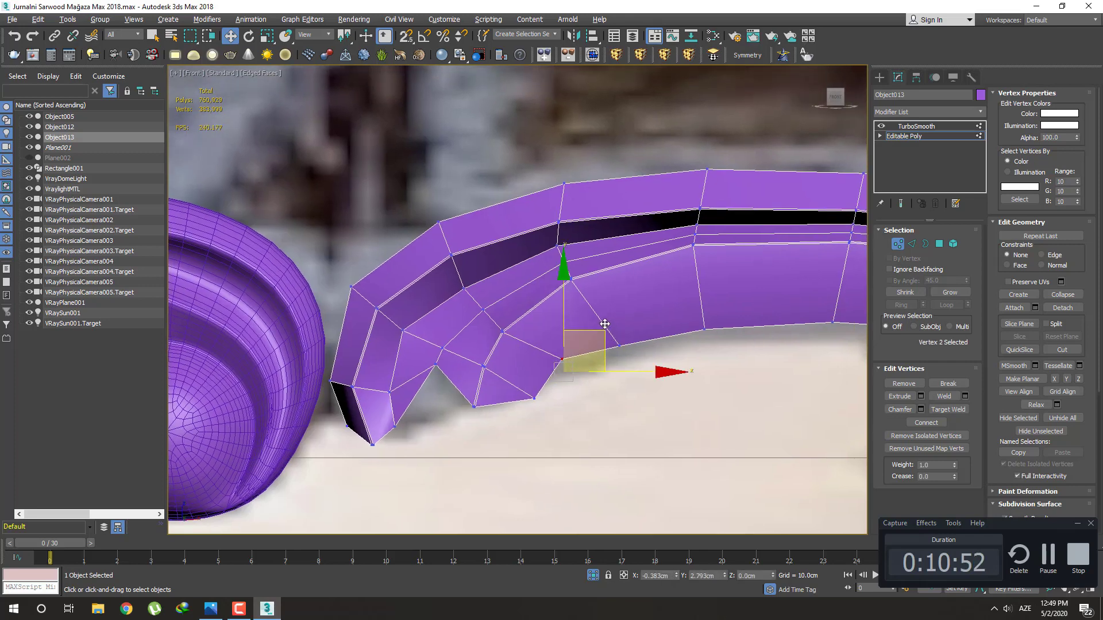
drag(608, 337, 608, 326)
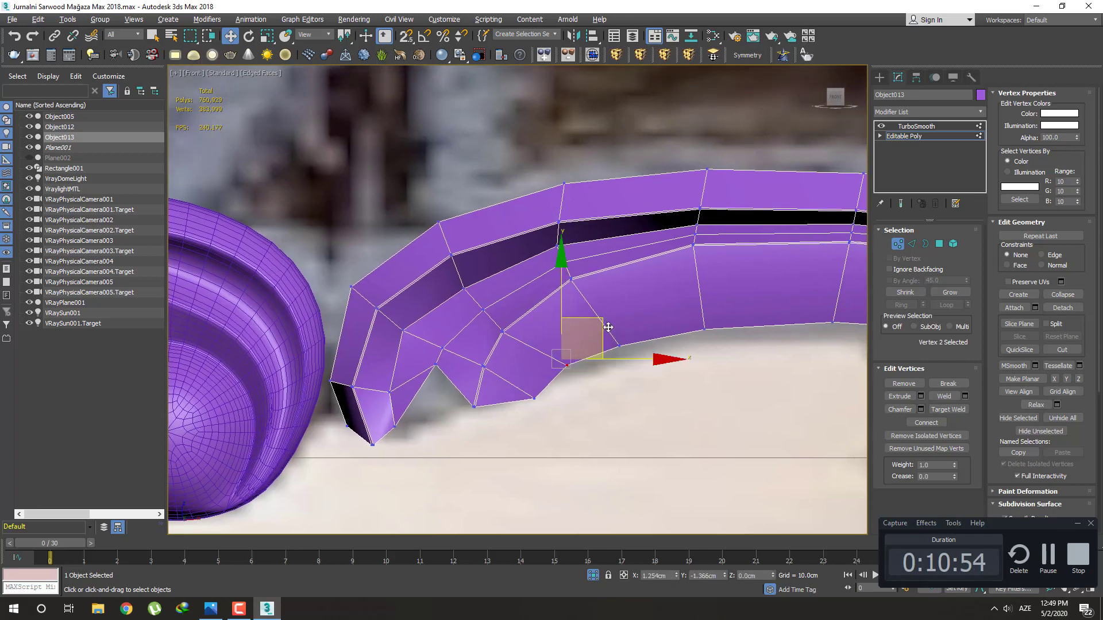
Nudge a bottom-edge vertex of the arm slightly to the right
drag(633, 404, 616, 322)
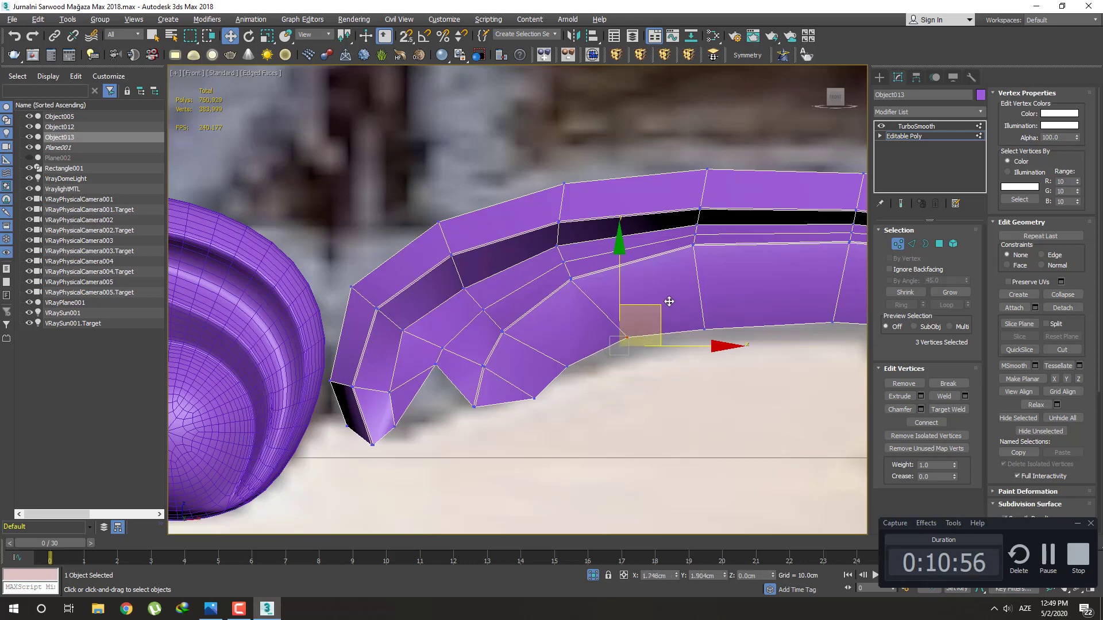
click(626, 375)
scroll(537, 389, down, 3)
click(576, 358)
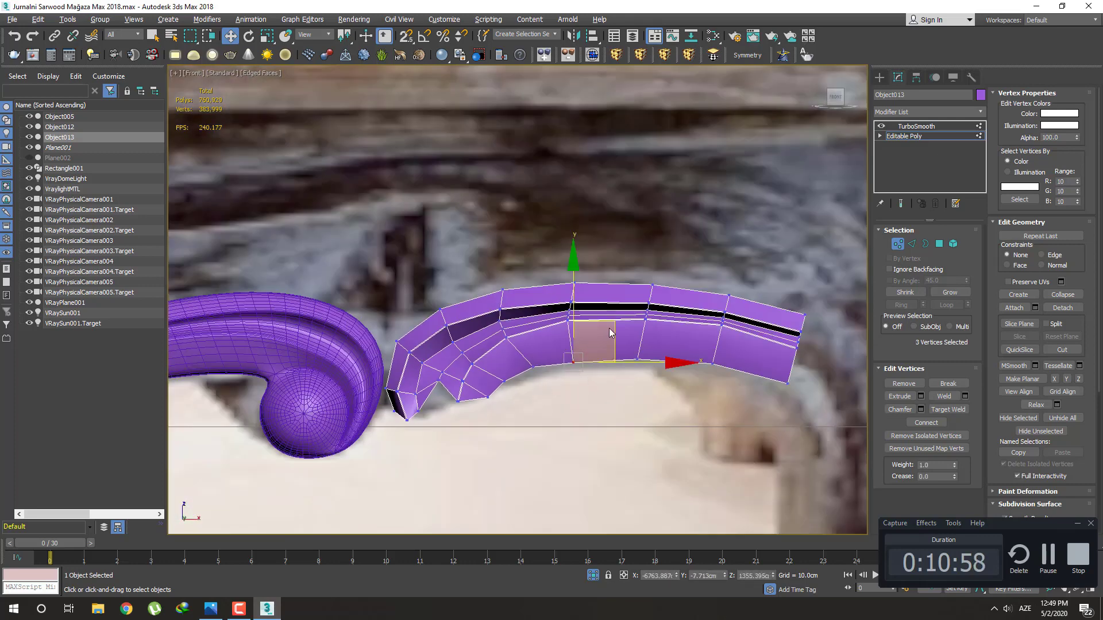
drag(609, 328, 644, 341)
click(650, 373)
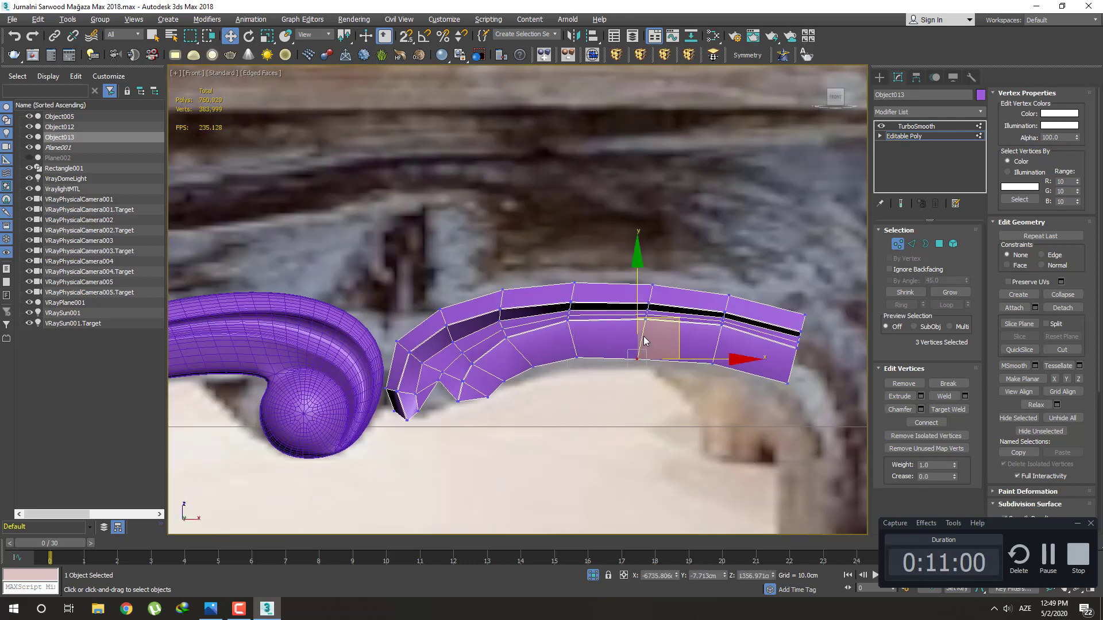
Move the arm's lower-right corner vertices down and left
scroll(690, 391, down, 3)
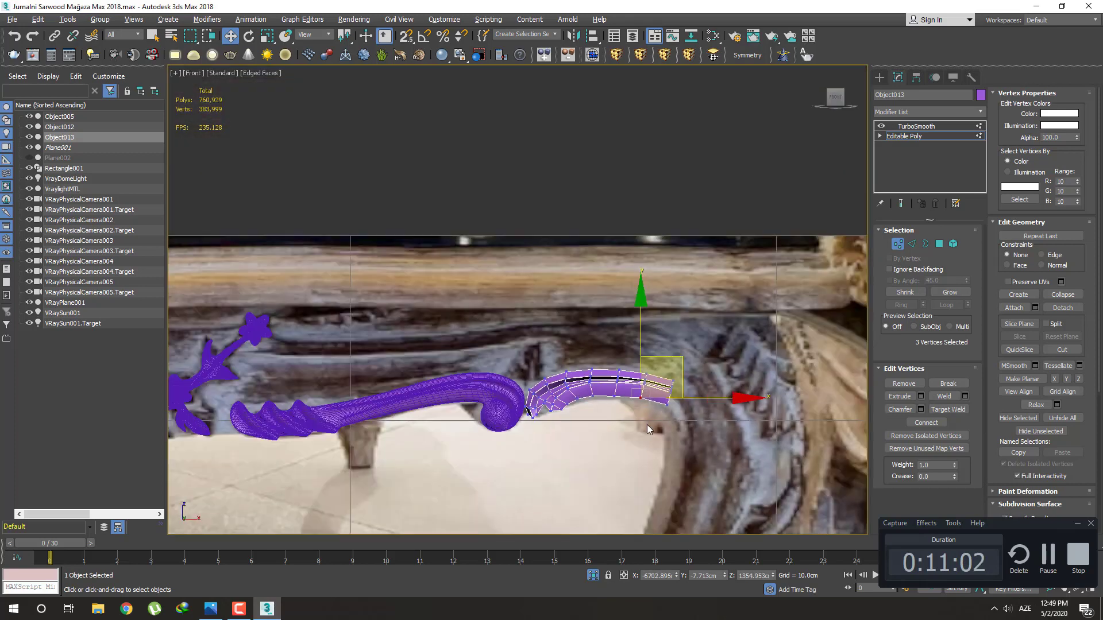
scroll(647, 425, up, 3)
scroll(667, 406, up, 2)
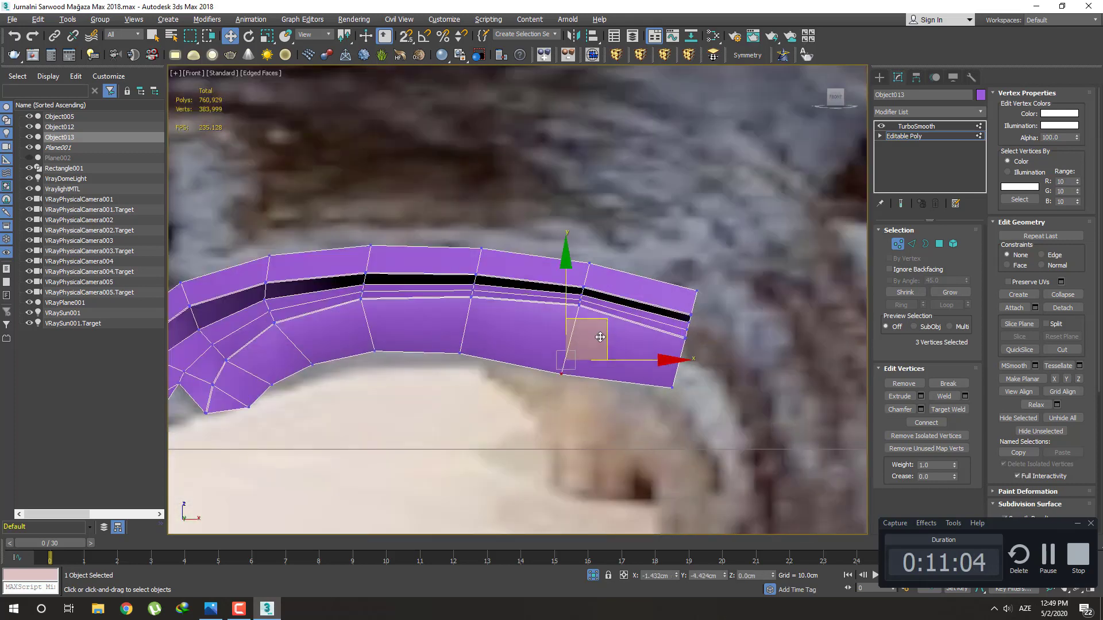
click(646, 427)
drag(646, 428, 677, 380)
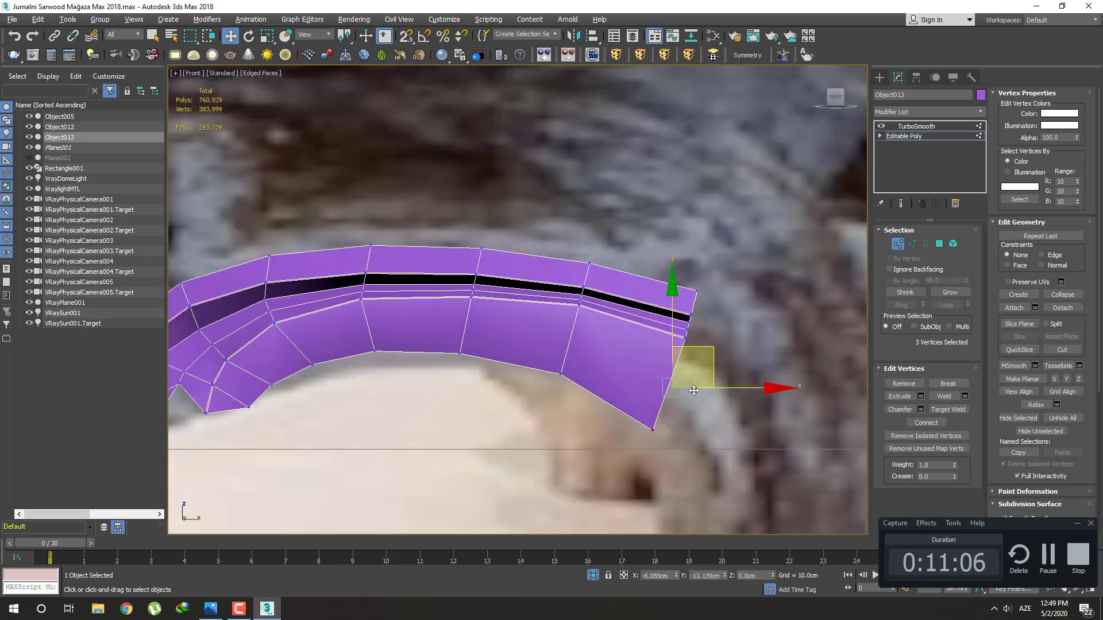
drag(714, 345, 692, 389)
click(710, 445)
Scale the right-end vertices to zero on X, forming a straight vertical edge
drag(710, 462, 642, 242)
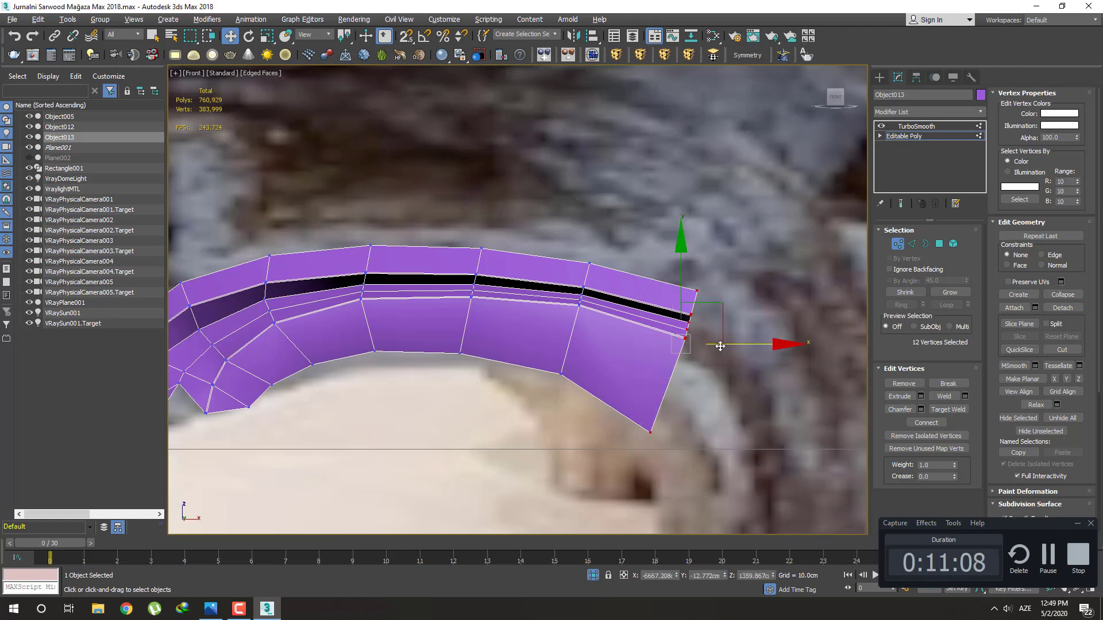
key(r)
drag(787, 343, 767, 356)
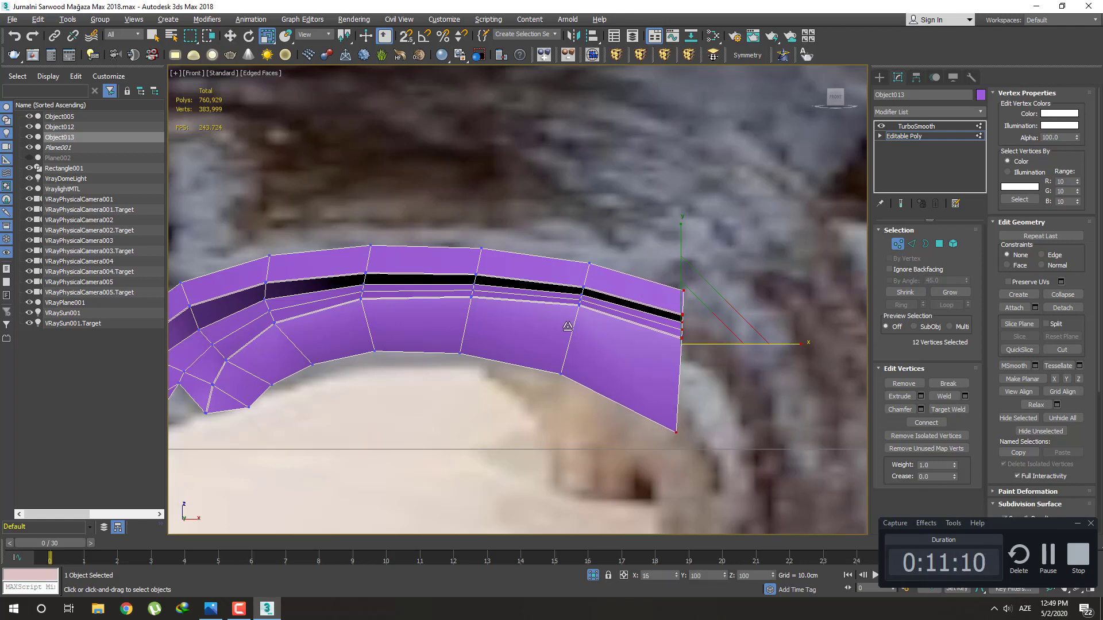
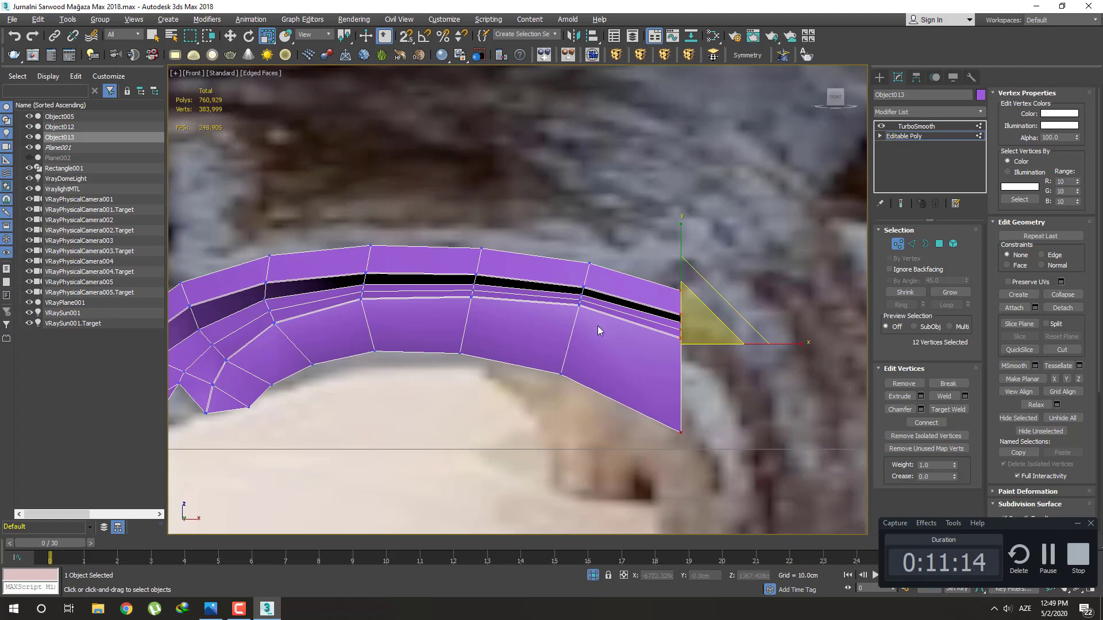
Move the strip's right-end vertices and lower corner vertex into line with the reference
key(w)
drag(750, 345, 686, 303)
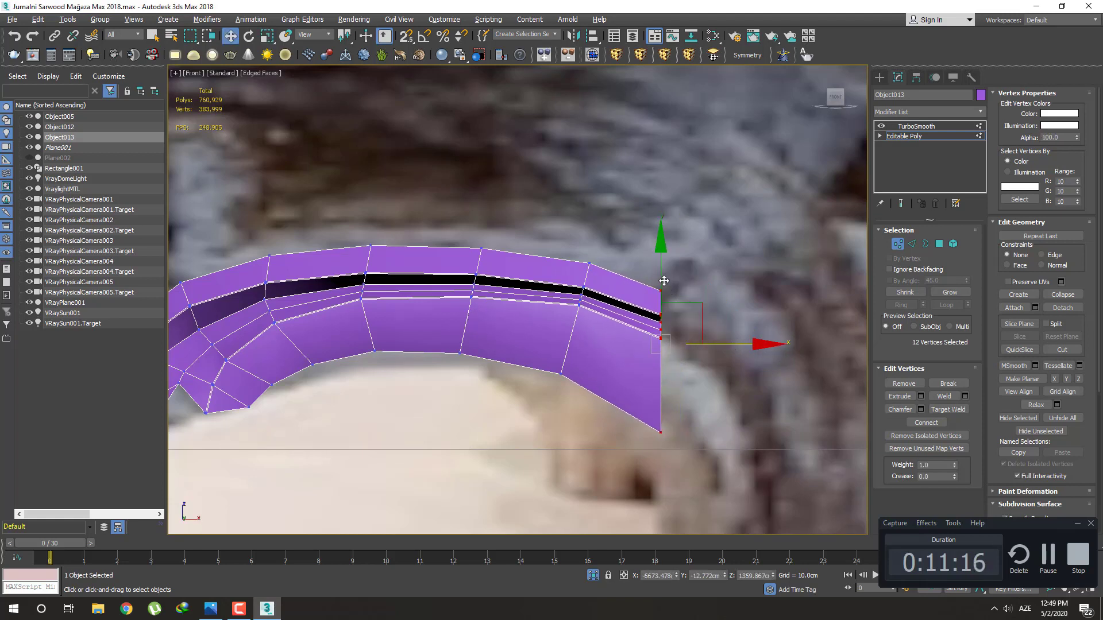
drag(623, 394, 681, 445)
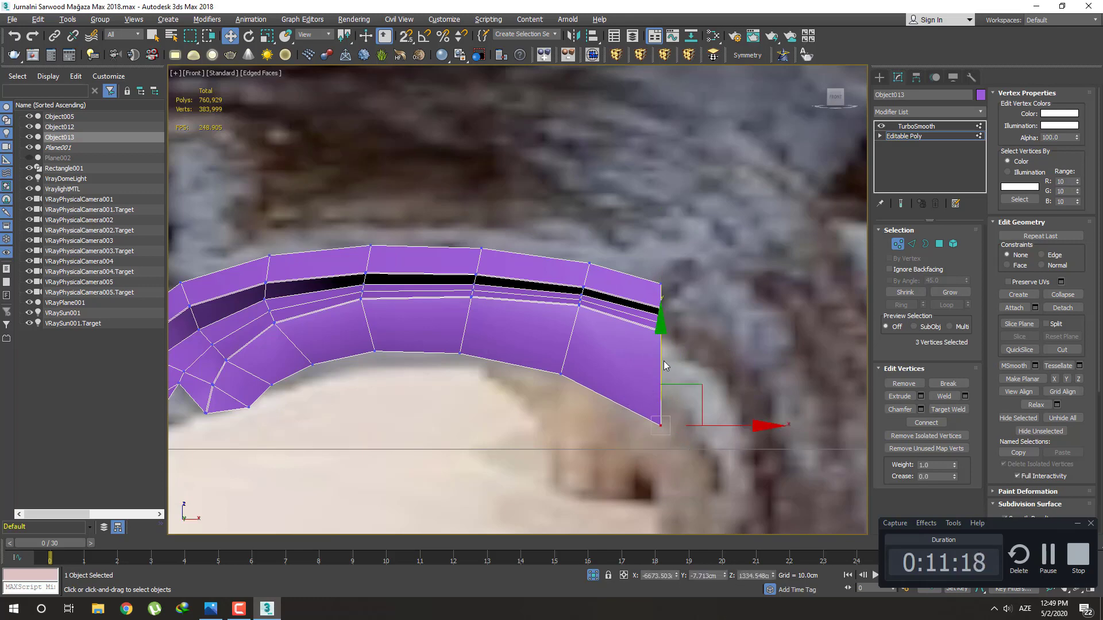
drag(663, 366, 649, 379)
scroll(649, 374, down, 3)
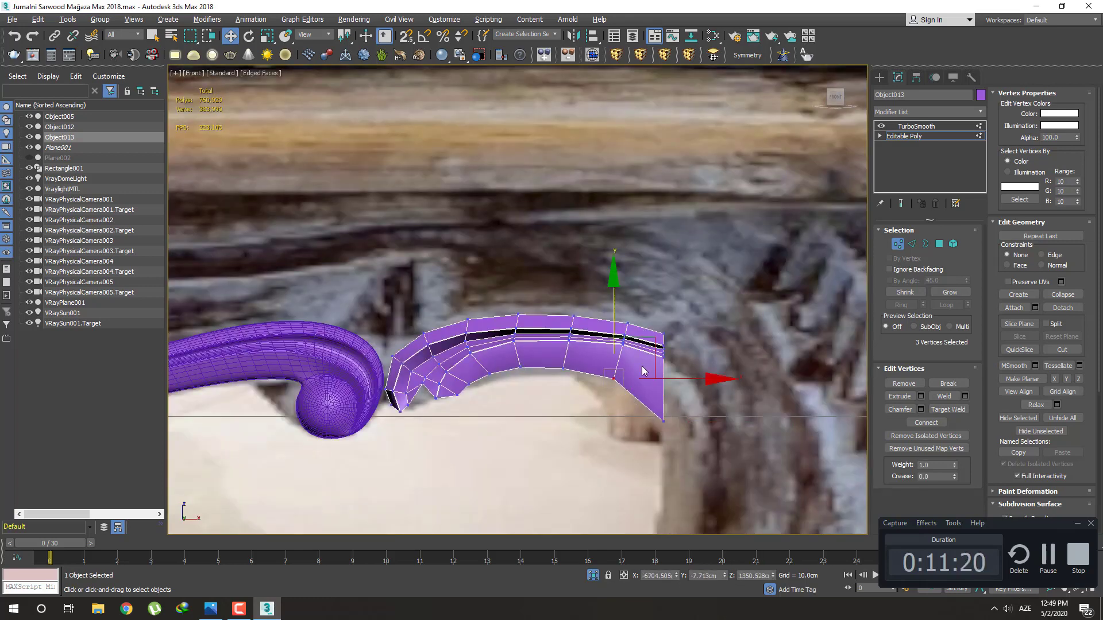
click(659, 347)
scroll(661, 345, up, 2)
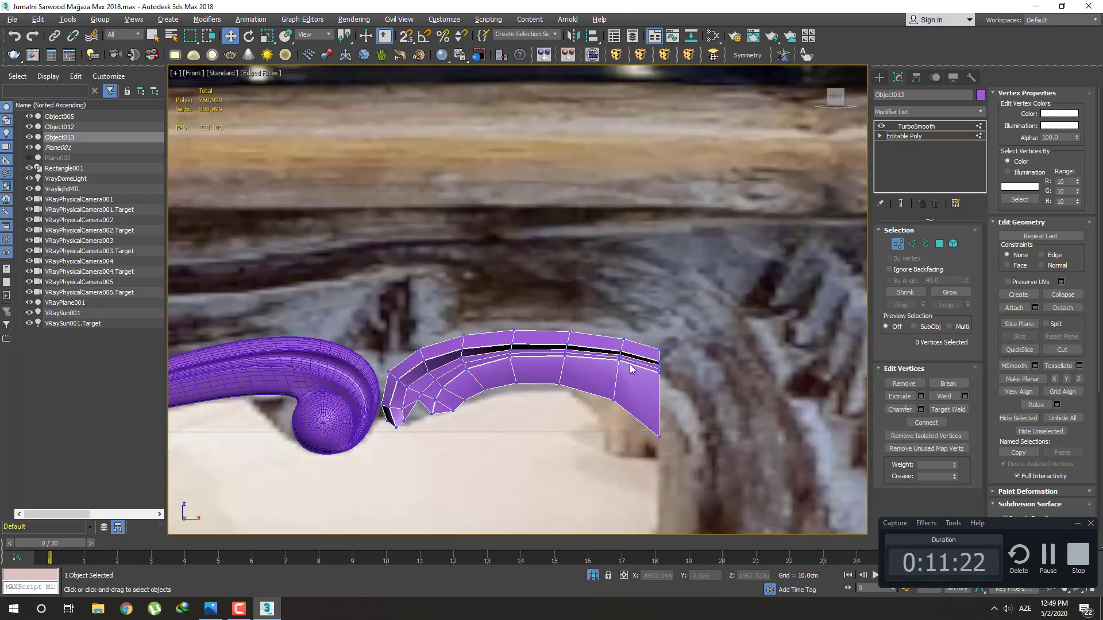
scroll(661, 344, up, 3)
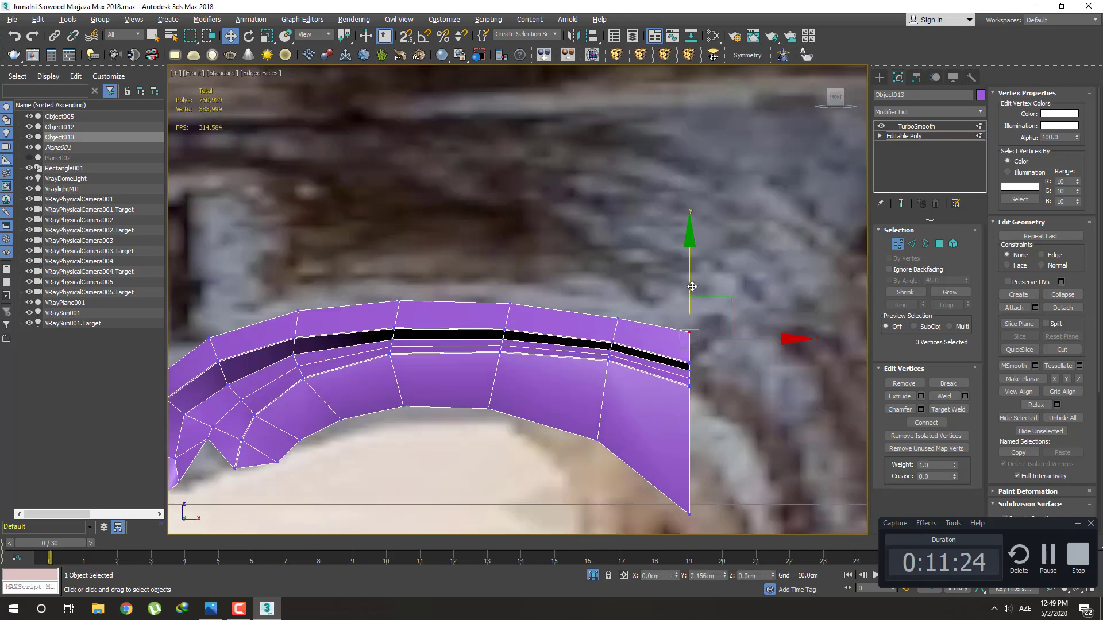
Squeeze the six end vertices together vertically to taper the strip's right end
click(643, 281)
scroll(619, 305, down, 2)
scroll(643, 327, up, 2)
drag(674, 356, 654, 310)
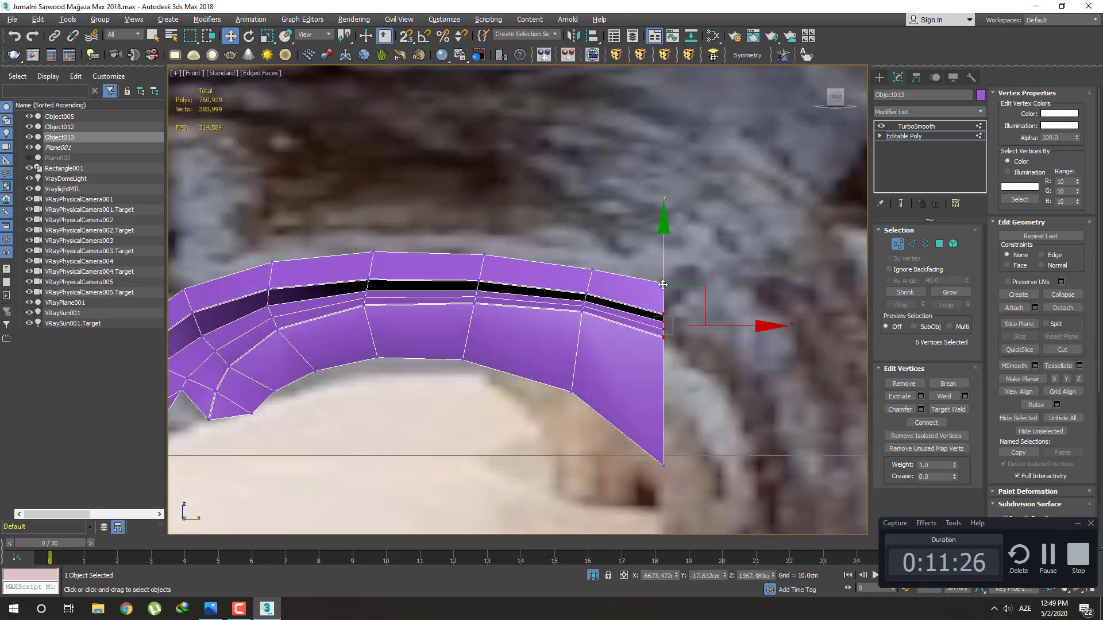
key(r)
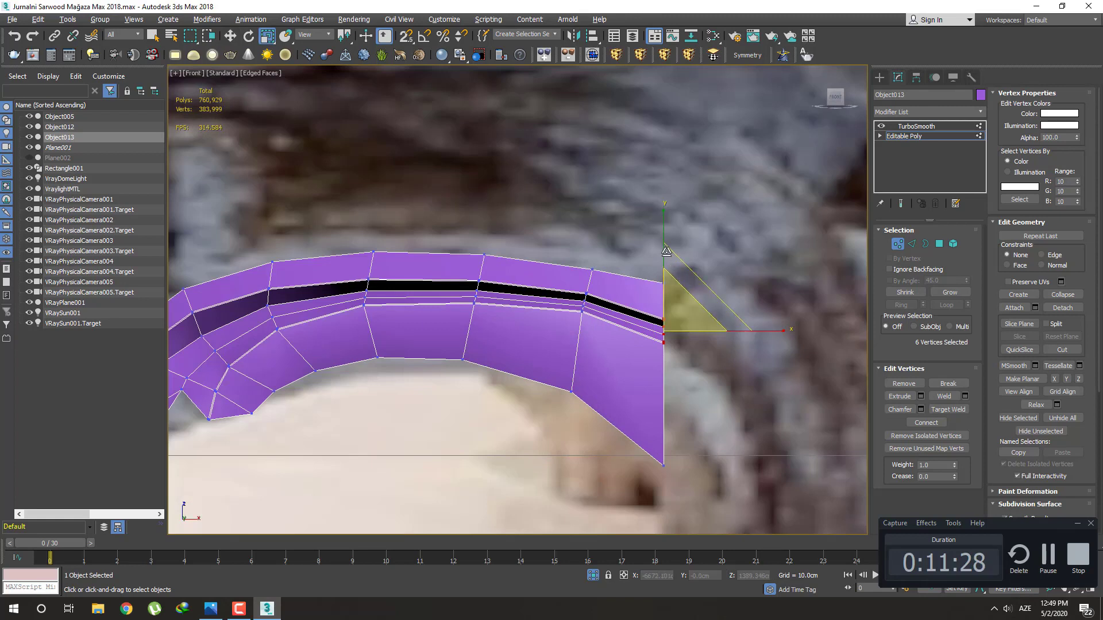
drag(666, 247, 666, 227)
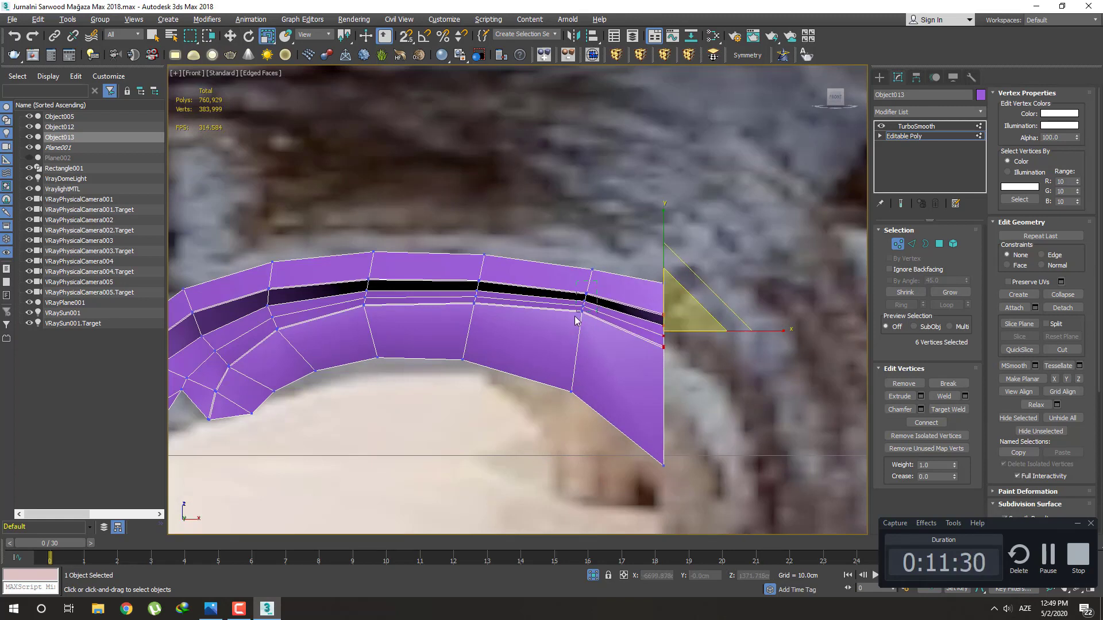
Scale and nudge the next vertex column inward to continue the taper
drag(597, 281, 576, 321)
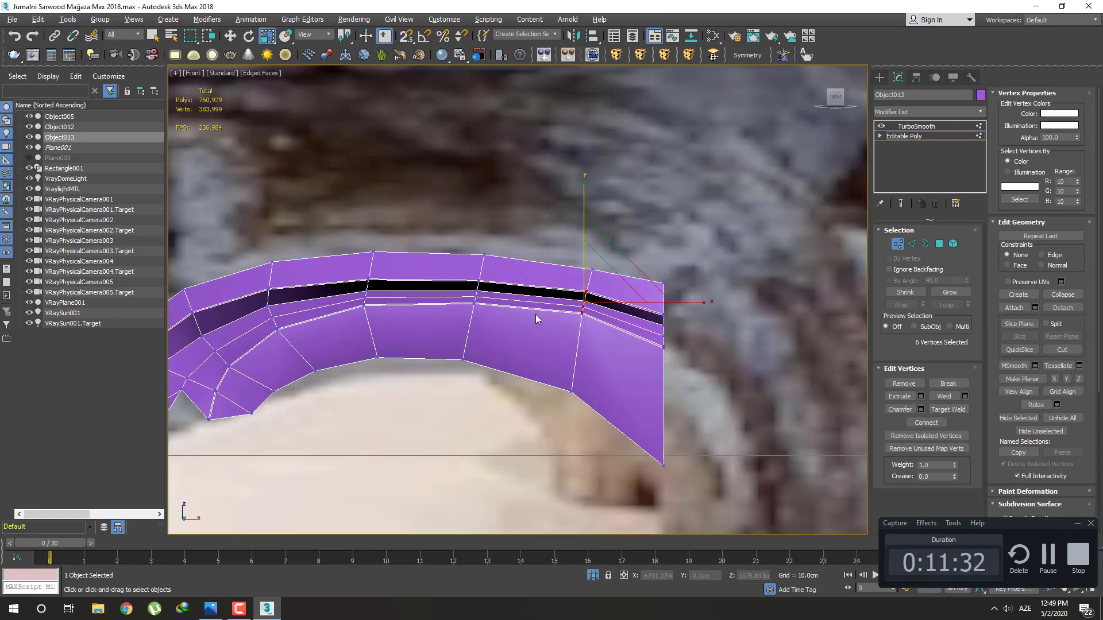
drag(584, 202, 584, 198)
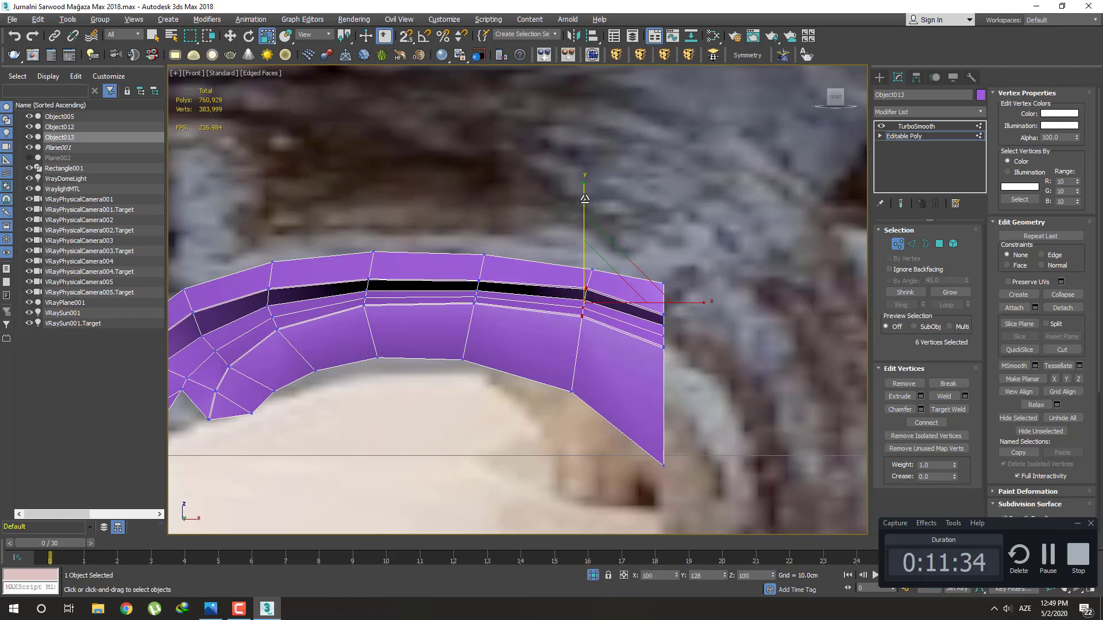
key(w)
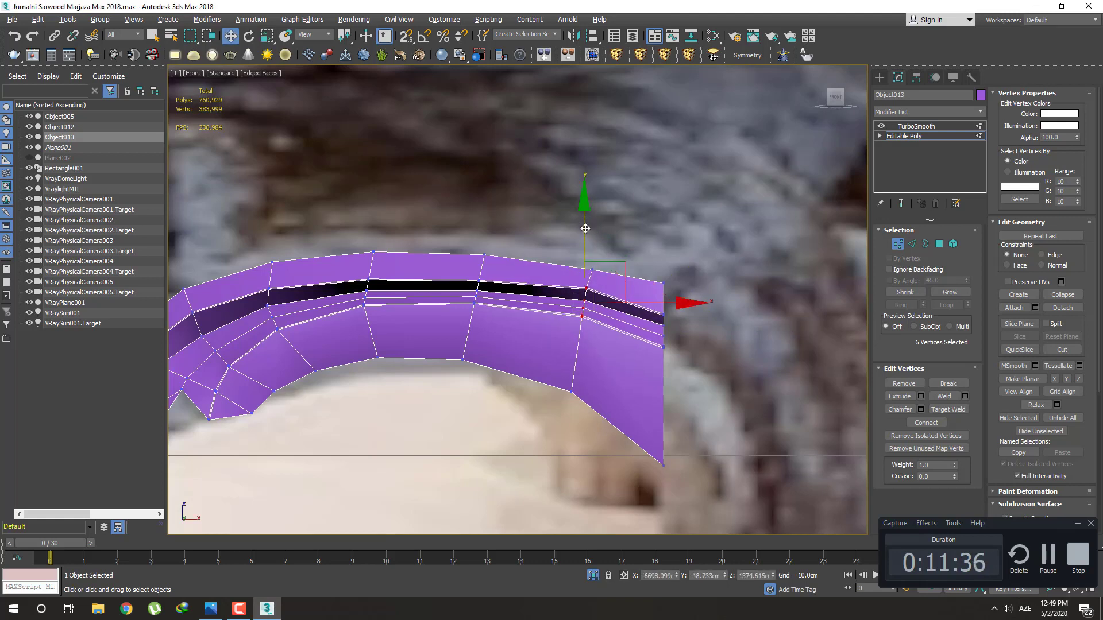
drag(585, 229, 585, 232)
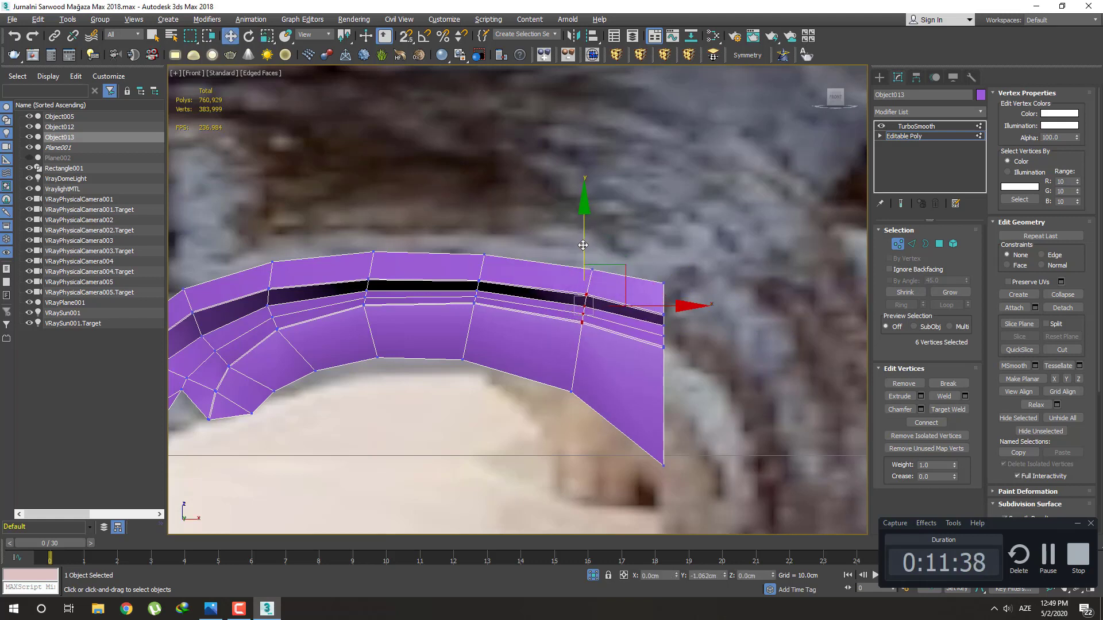
drag(589, 276, 658, 298)
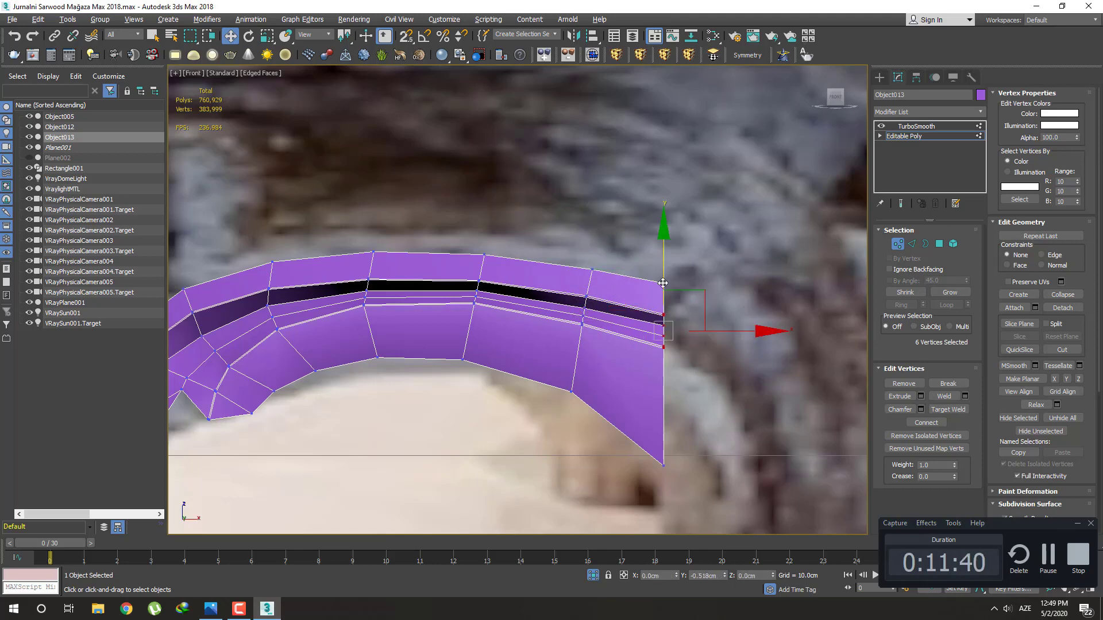
click(737, 367)
scroll(737, 367, down, 5)
Orbit toward the strip's underside and select an edge at the notched end
scroll(617, 343, up, 5)
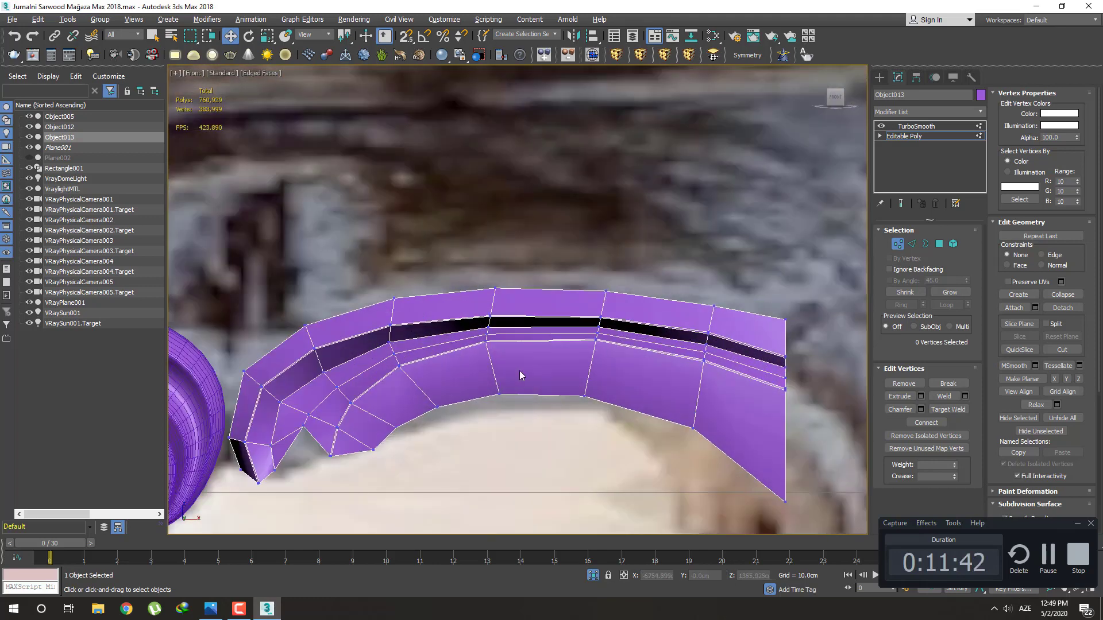
mouse_move(520, 376)
alt+middle_down()
mouse_move(598, 352)
mouse_move(616, 381)
mouse_move(586, 340)
mouse_move(406, 439)
mouse_move(491, 366)
mouse_move(475, 345)
alt+middle_up()
alt+middle_drag(487, 394, 546, 369)
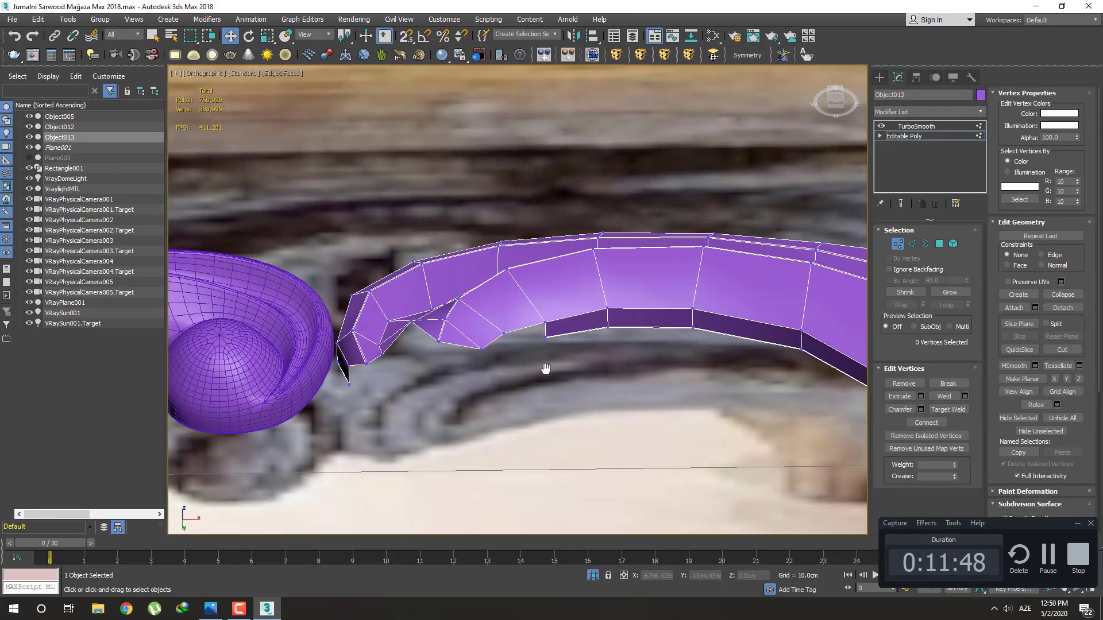
scroll(471, 364, up, 5)
scroll(562, 418, down, 2)
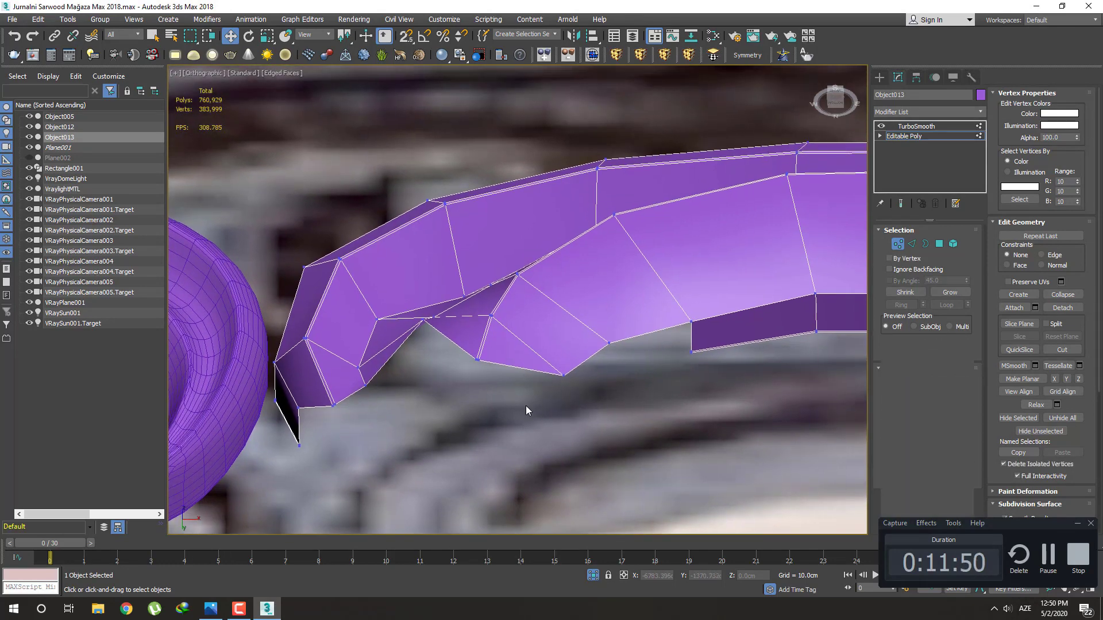
key(2)
key(q)
click(308, 408)
Select the whole edge loop running along the notched end
scroll(323, 410, up, 3)
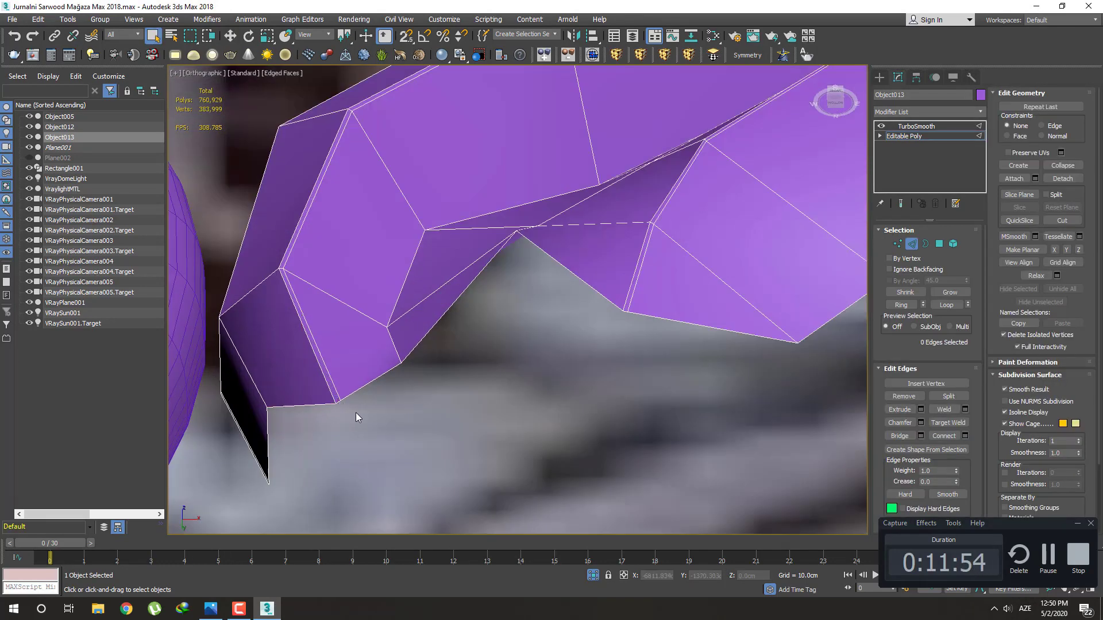
middle_drag(413, 406, 437, 424)
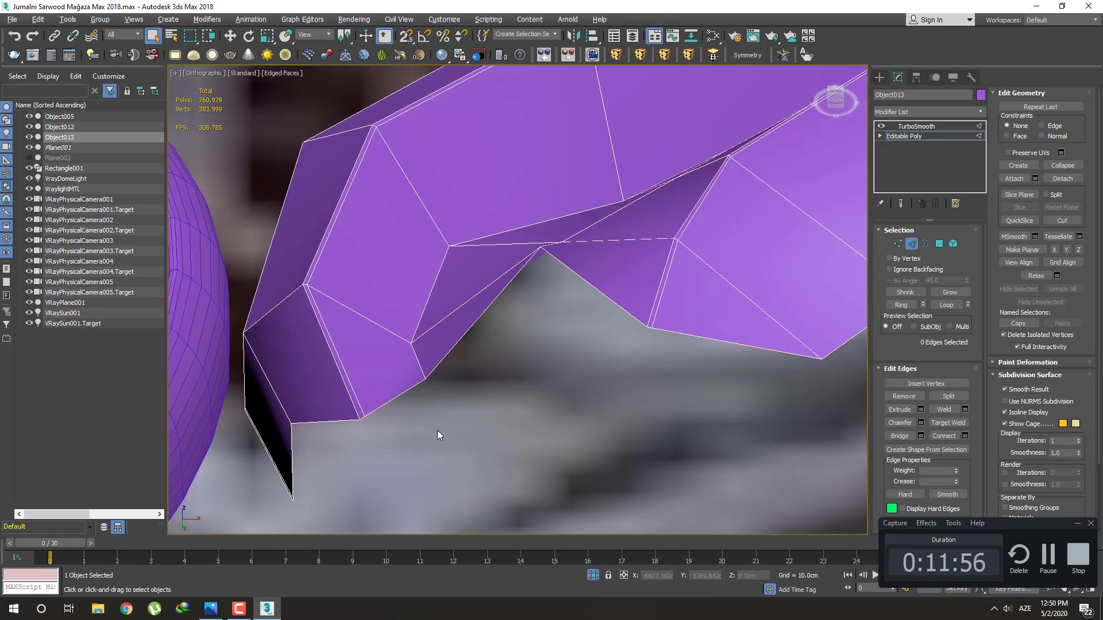
key(2)
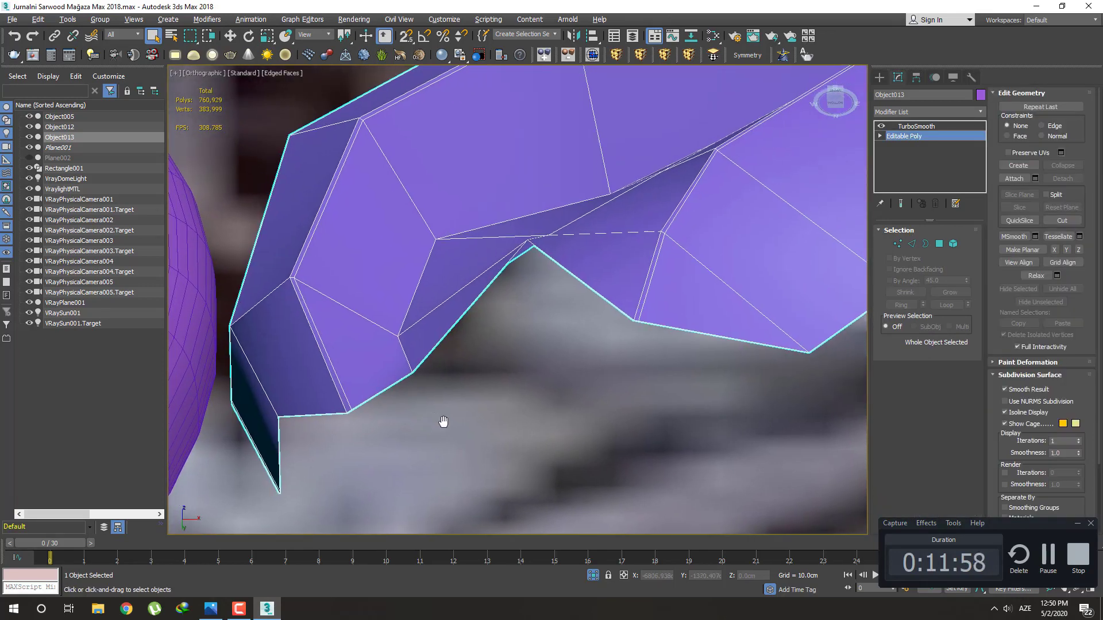
middle_drag(438, 424, 456, 432)
key(2)
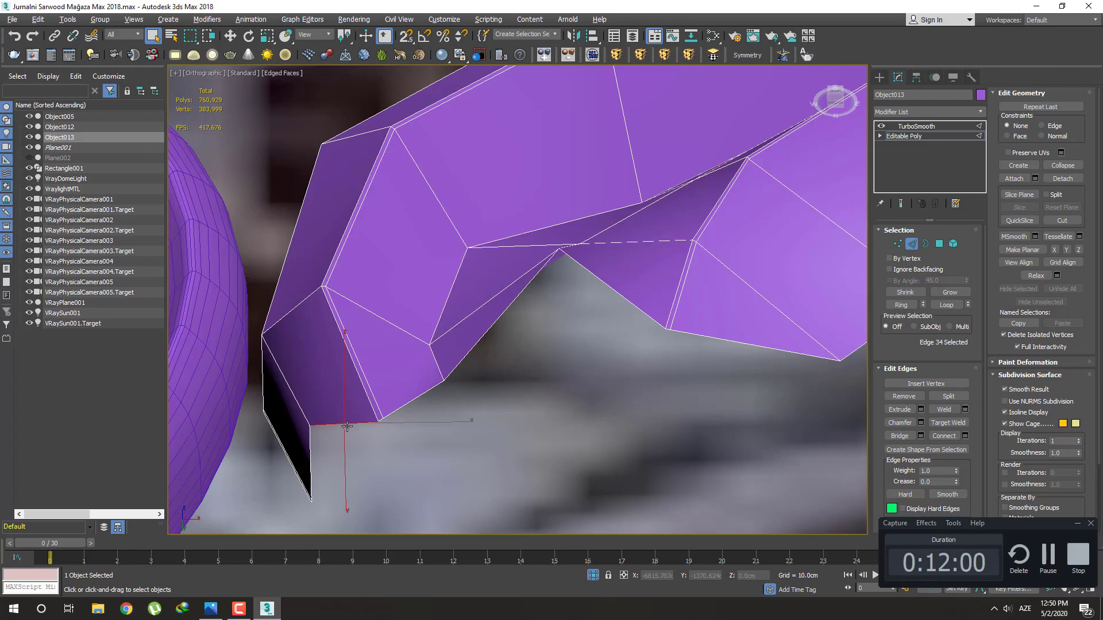
double_click(347, 426)
scroll(362, 454, down, 3)
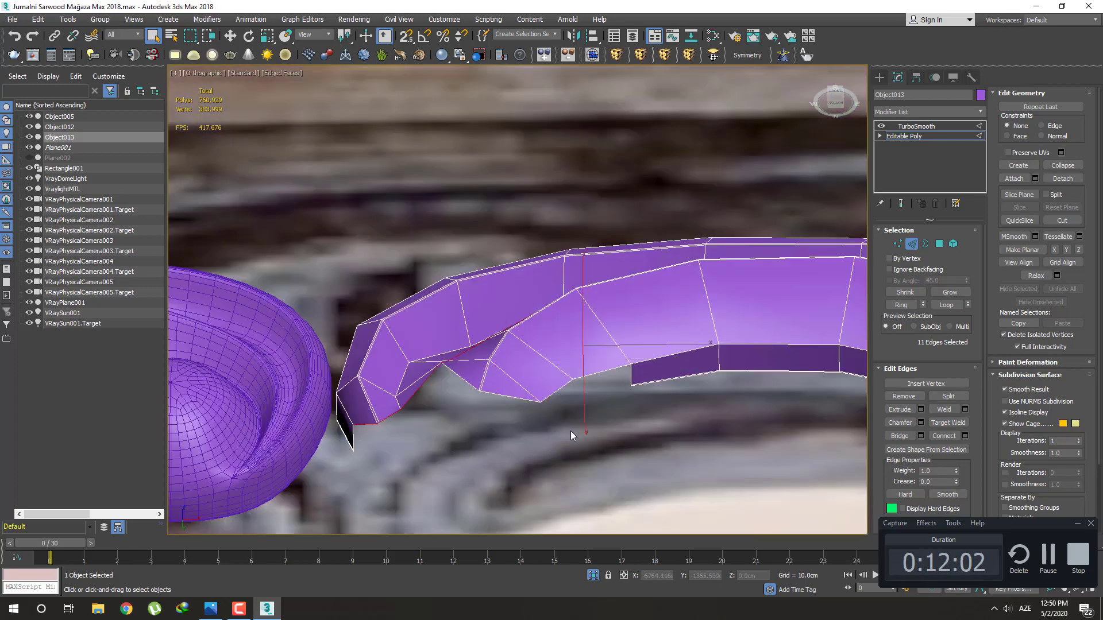
alt+middle_drag(571, 431, 557, 452)
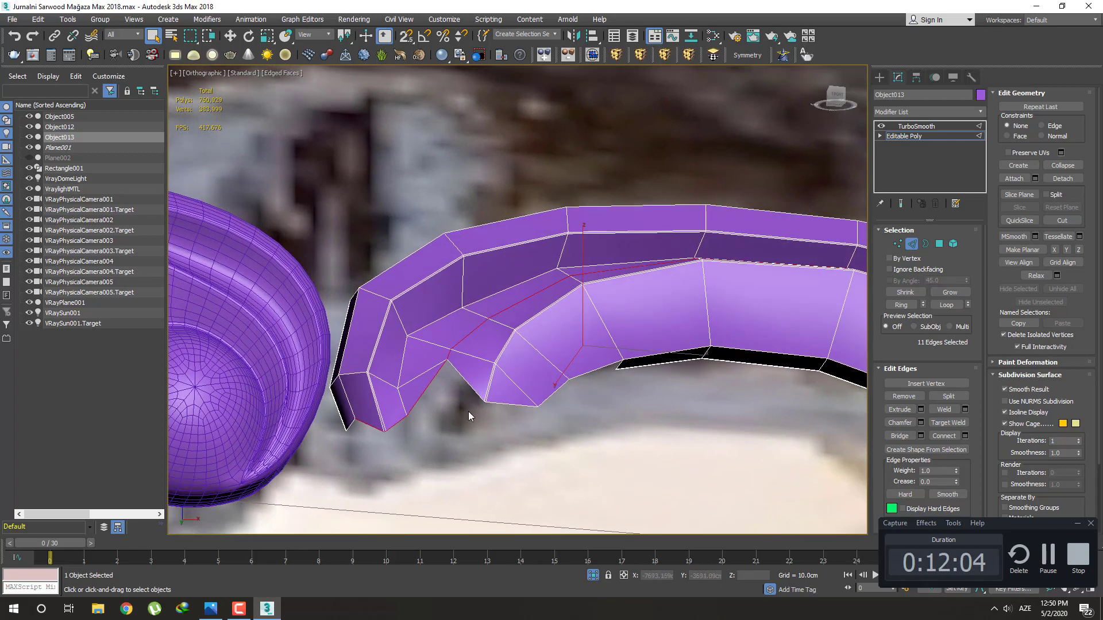
scroll(420, 422, up, 2)
scroll(367, 431, up, 2)
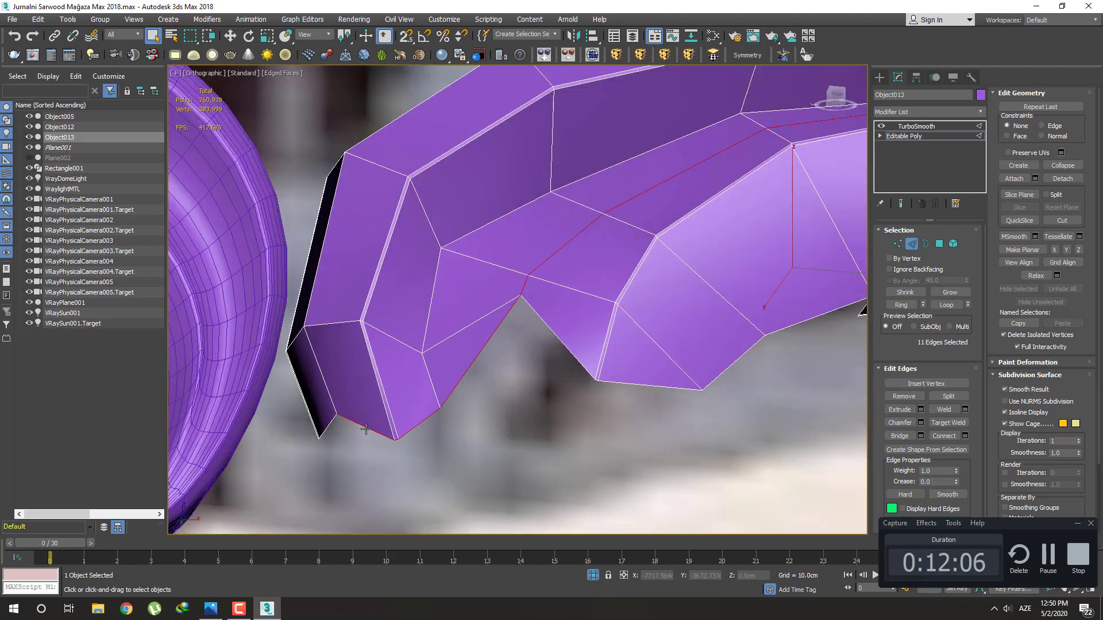
Select the lower edge near the notch and add two notch border edges
click(377, 437)
scroll(391, 440, up, 2)
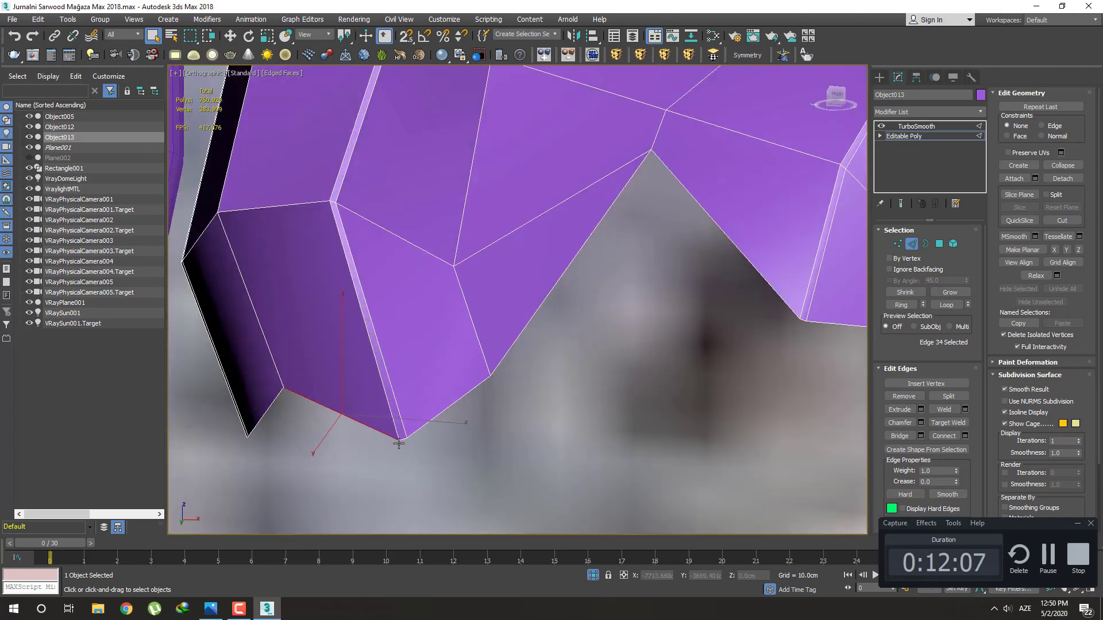
ctrl+click(427, 423)
ctrl+click(499, 367)
middle_drag(630, 312, 581, 355)
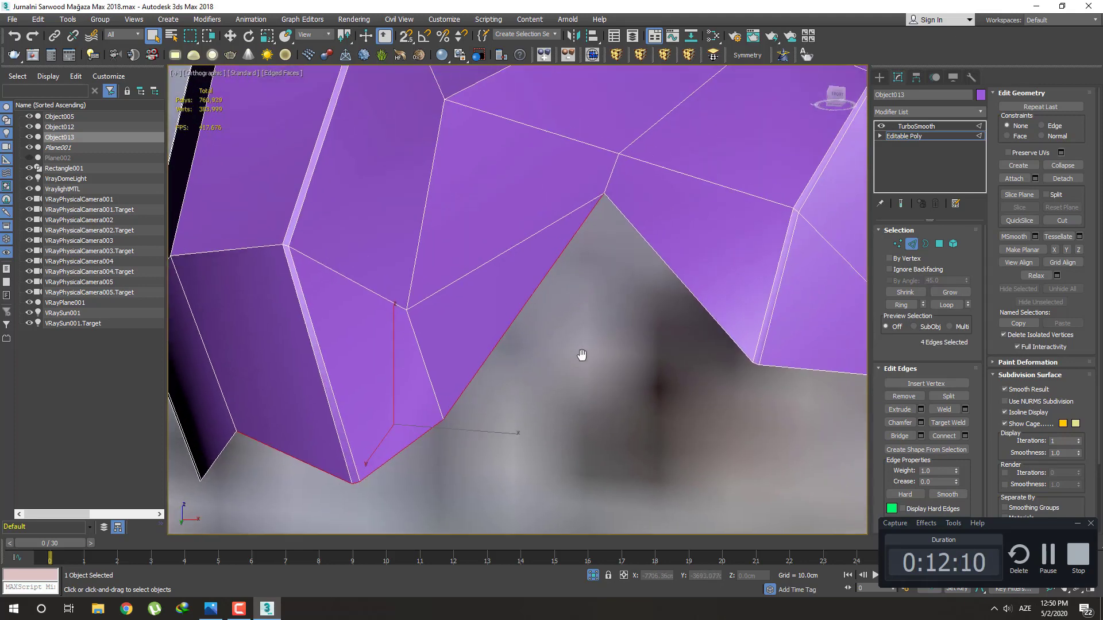
middle_drag(698, 288, 665, 343)
key(1)
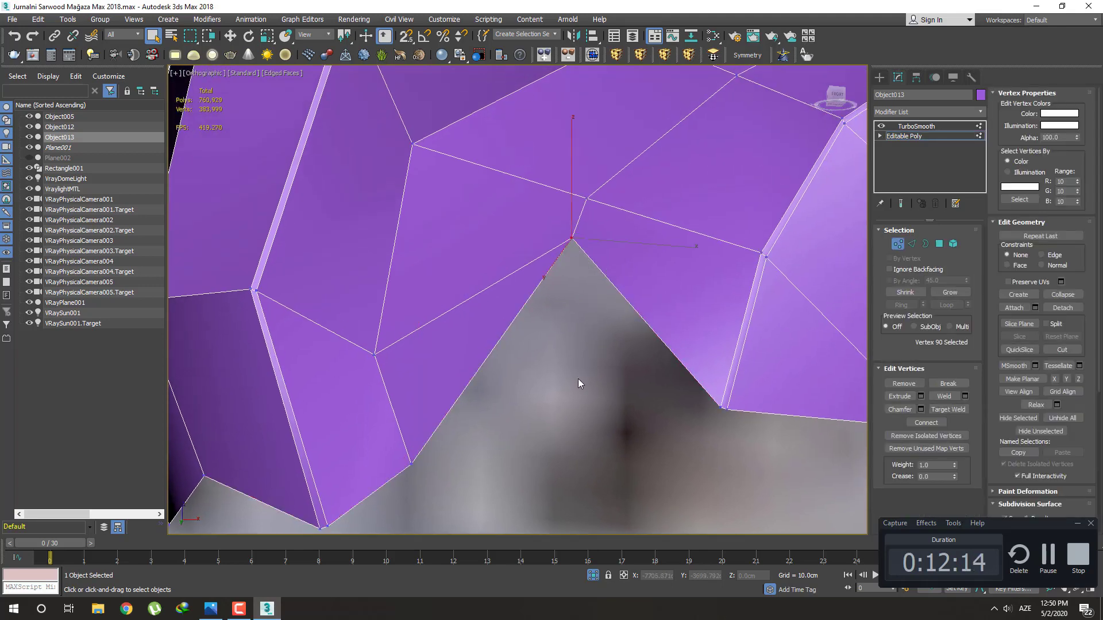
Add two more lower border edges to complete the notch edge chain
middle_drag(578, 384, 574, 367)
key(2)
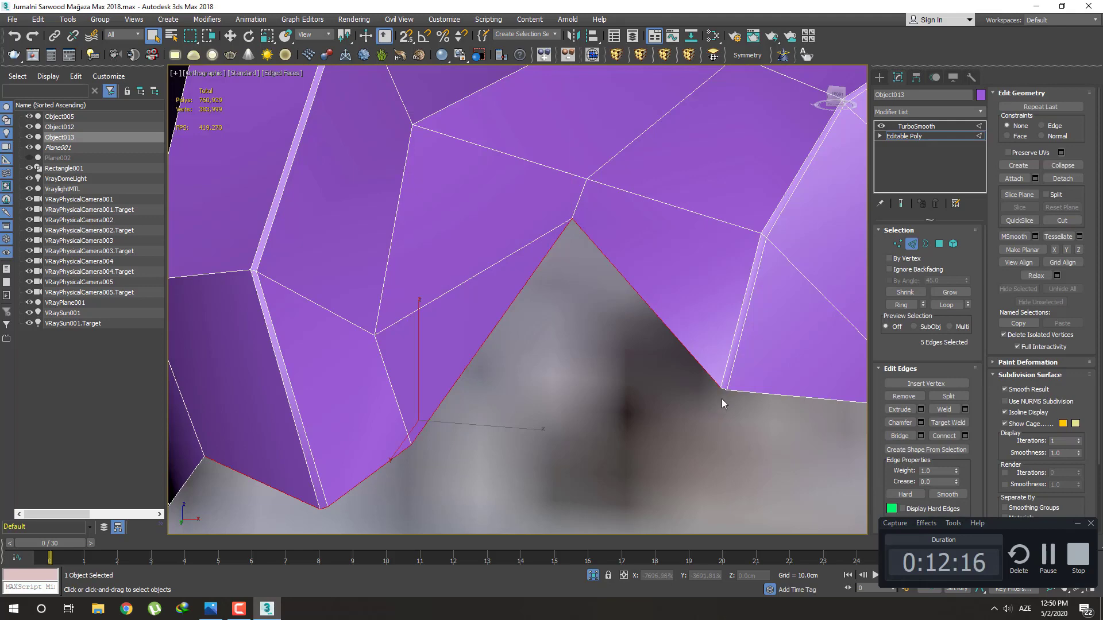
scroll(721, 398, up, 3)
ctrl+click(740, 390)
scroll(429, 350, down, 3)
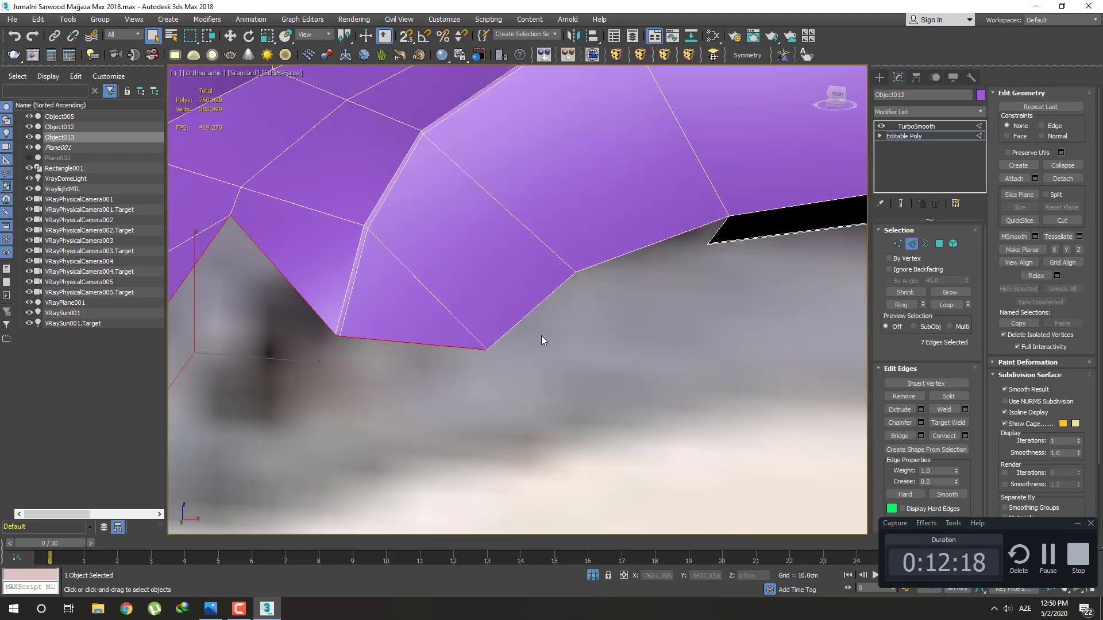
ctrl+click(519, 321)
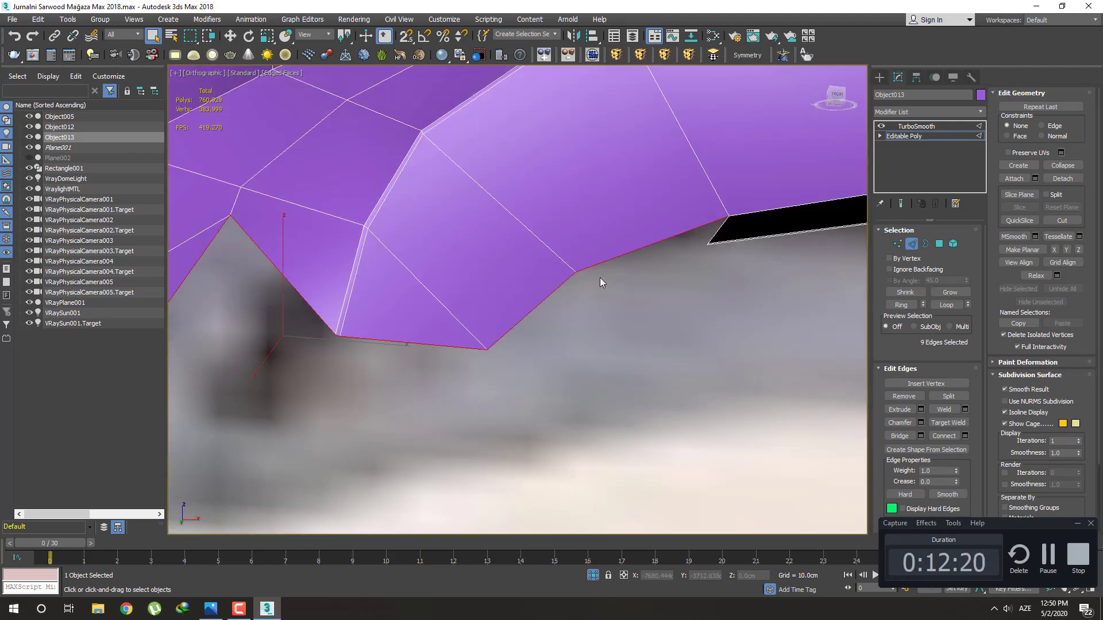
scroll(600, 282, down, 5)
scroll(609, 316, down, 2)
mouse_move(621, 352)
alt+middle_down()
mouse_move(653, 411)
mouse_move(638, 494)
mouse_move(697, 420)
mouse_move(685, 367)
mouse_move(646, 368)
mouse_move(632, 386)
mouse_move(494, 374)
alt+middle_up()
key(t)
scroll(631, 388, down, 1)
Delete a selected block of polygons from the strip
scroll(591, 386, down, 3)
scroll(526, 379, up, 2)
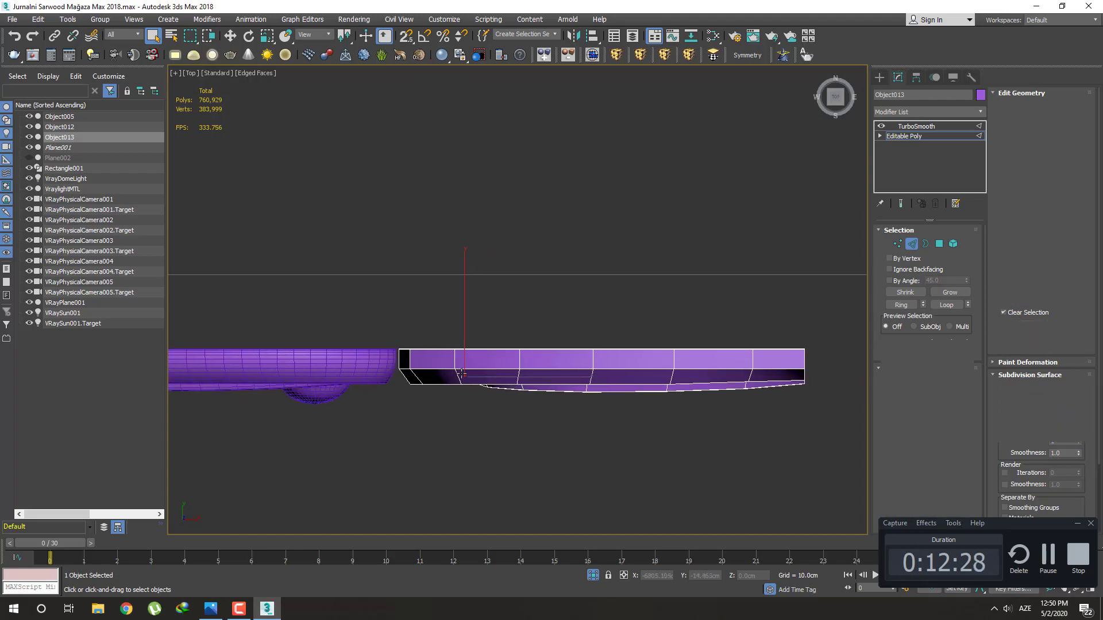
key(4)
drag(828, 352, 828, 352)
mouse_move(638, 344)
alt+middle_down()
mouse_move(636, 239)
mouse_move(626, 329)
alt+middle_up()
key(Delete)
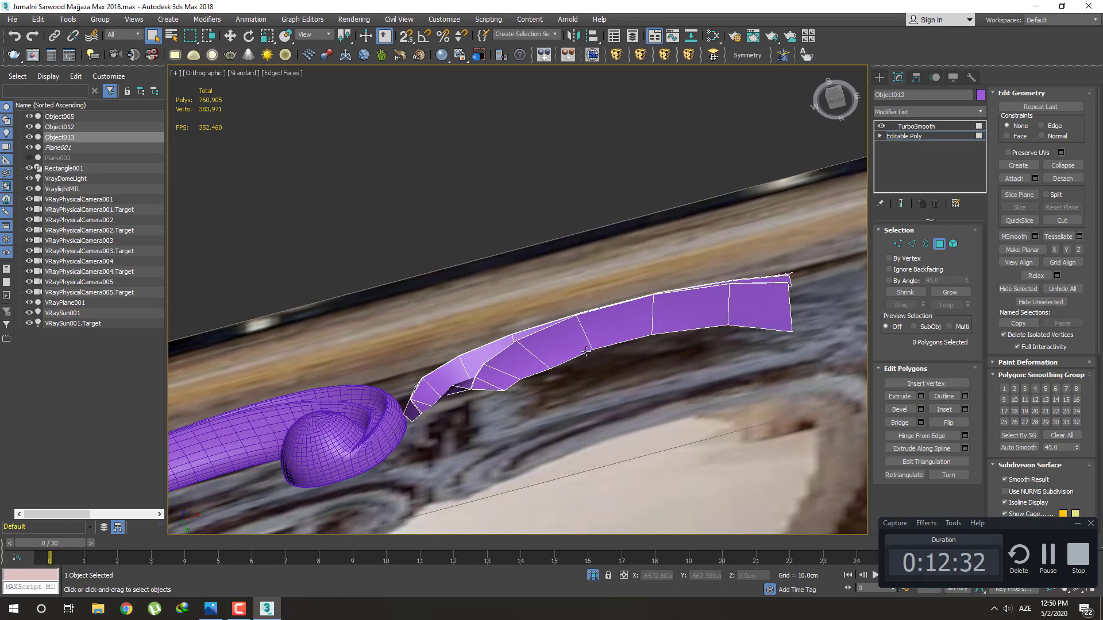
key(t)
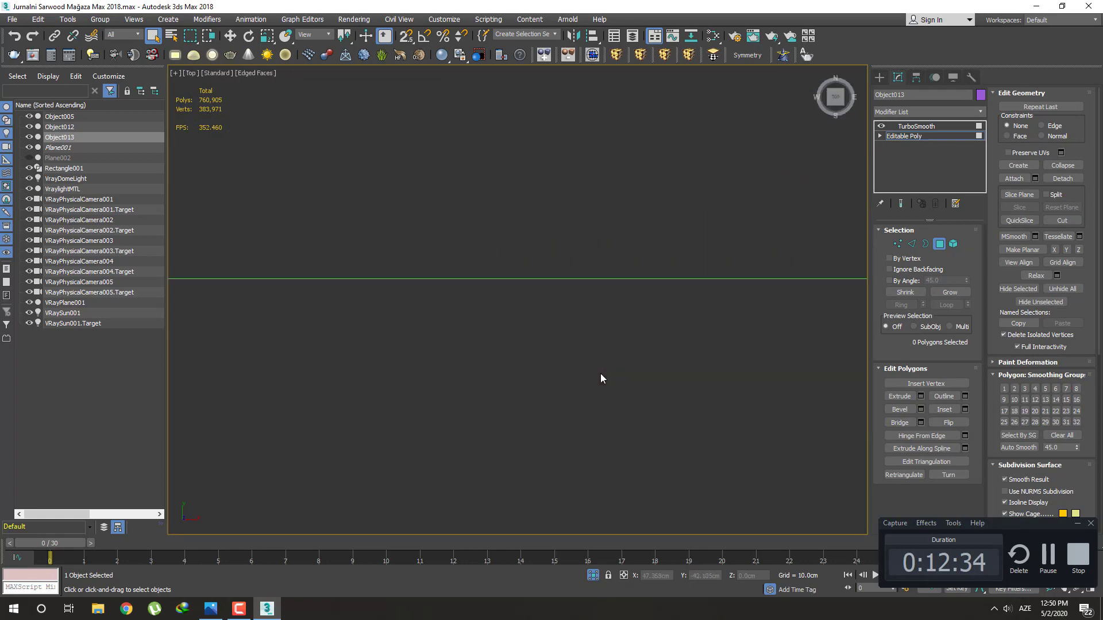
middle_drag(534, 354, 576, 399)
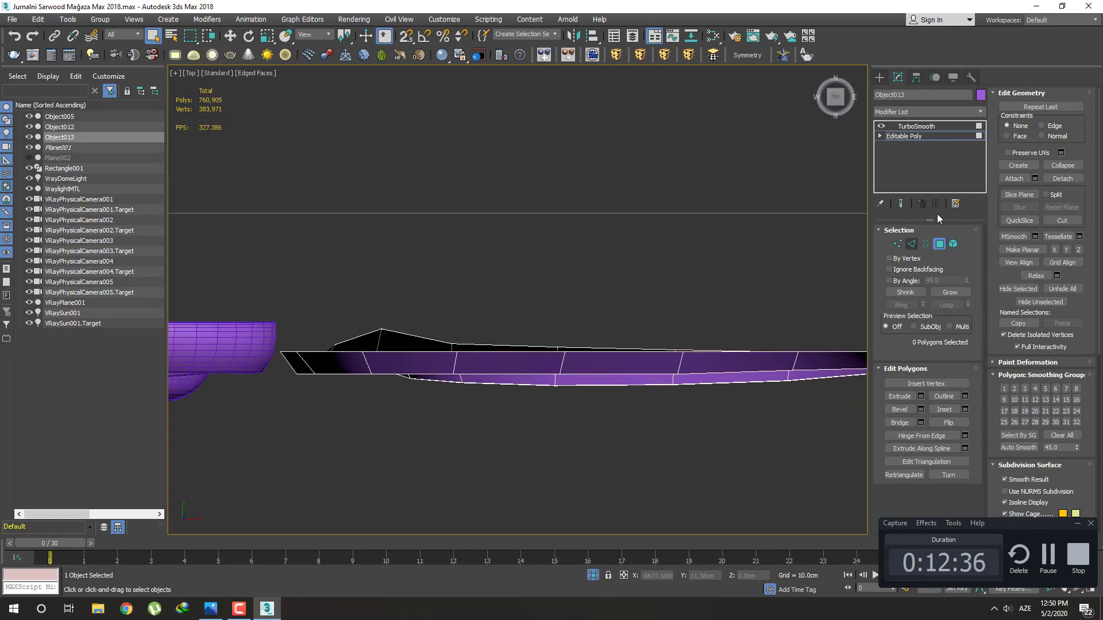
Select the right purple strip and drop to its base Editable Poly level
click(878, 77)
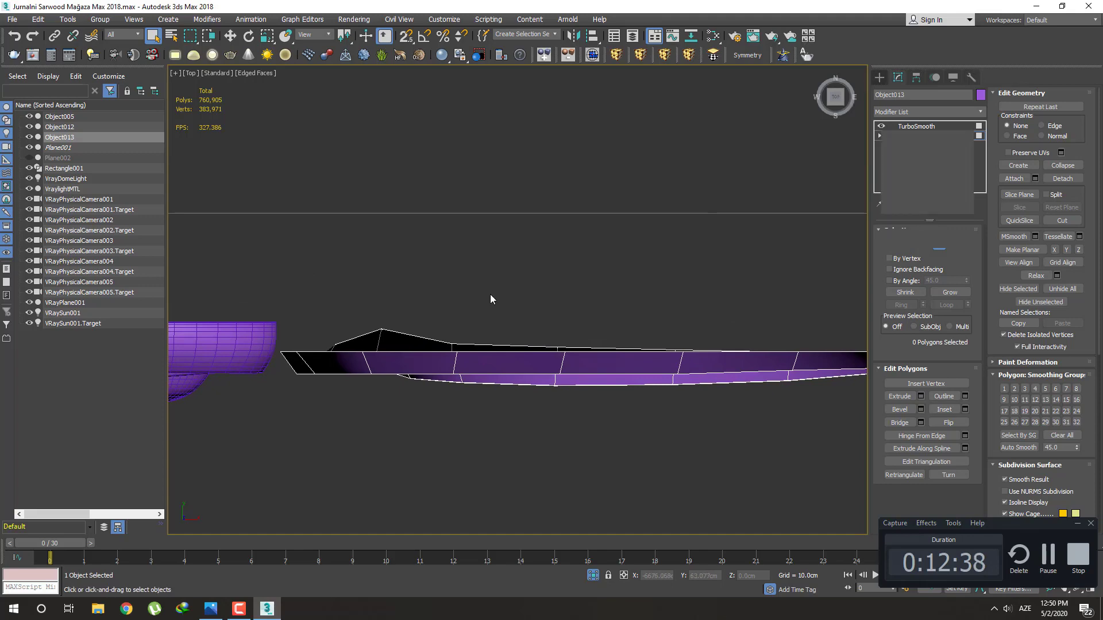
click(225, 356)
click(901, 79)
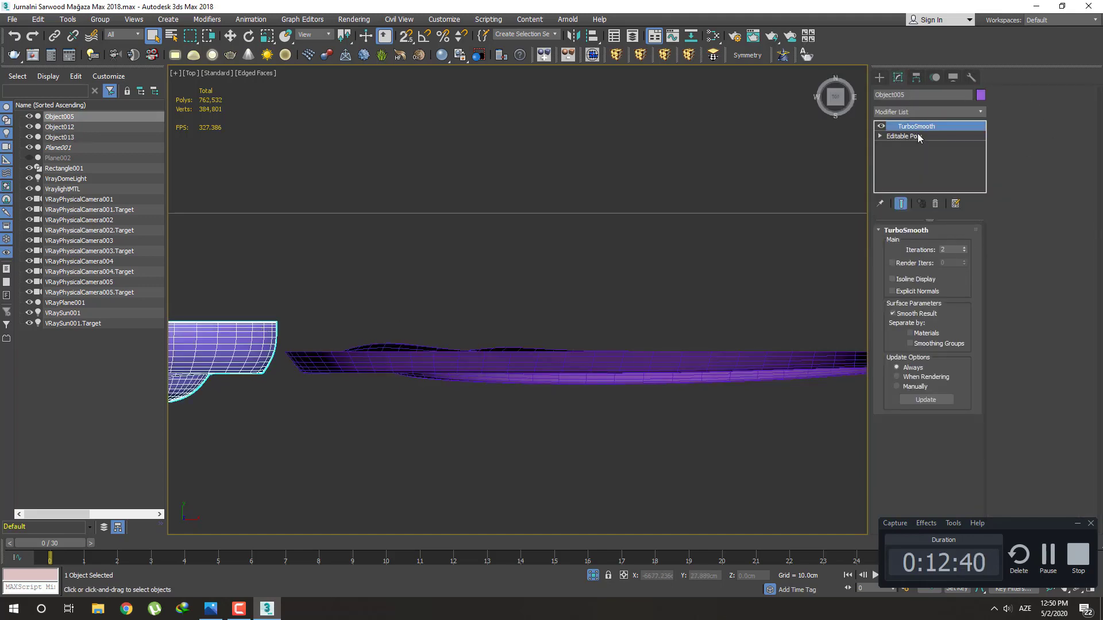
click(917, 138)
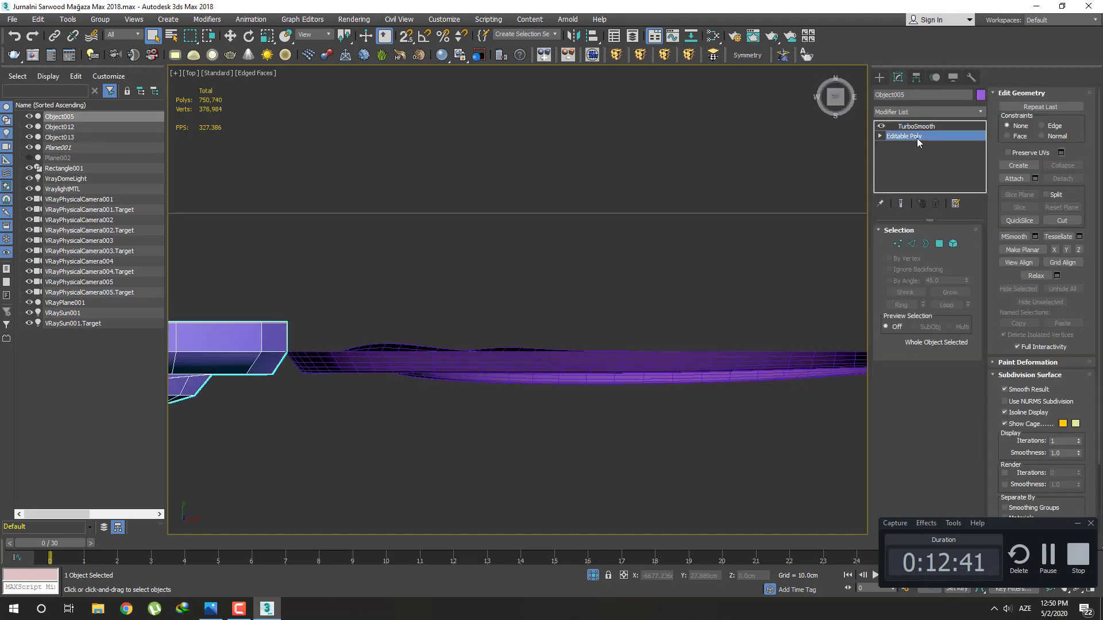
click(879, 78)
click(487, 363)
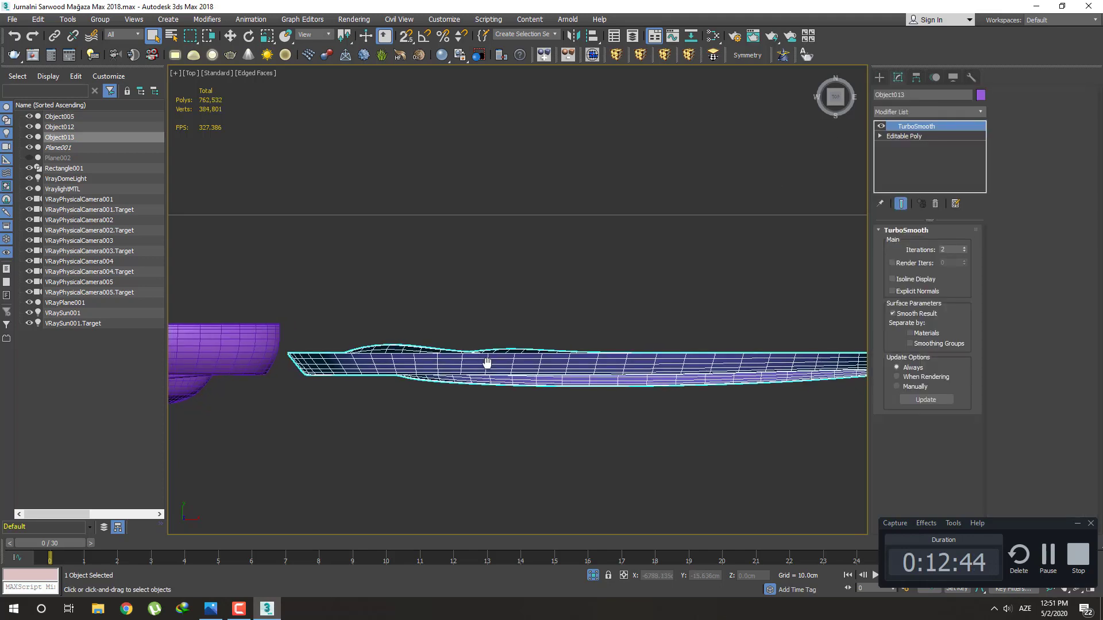
middle_drag(487, 364, 494, 372)
click(917, 137)
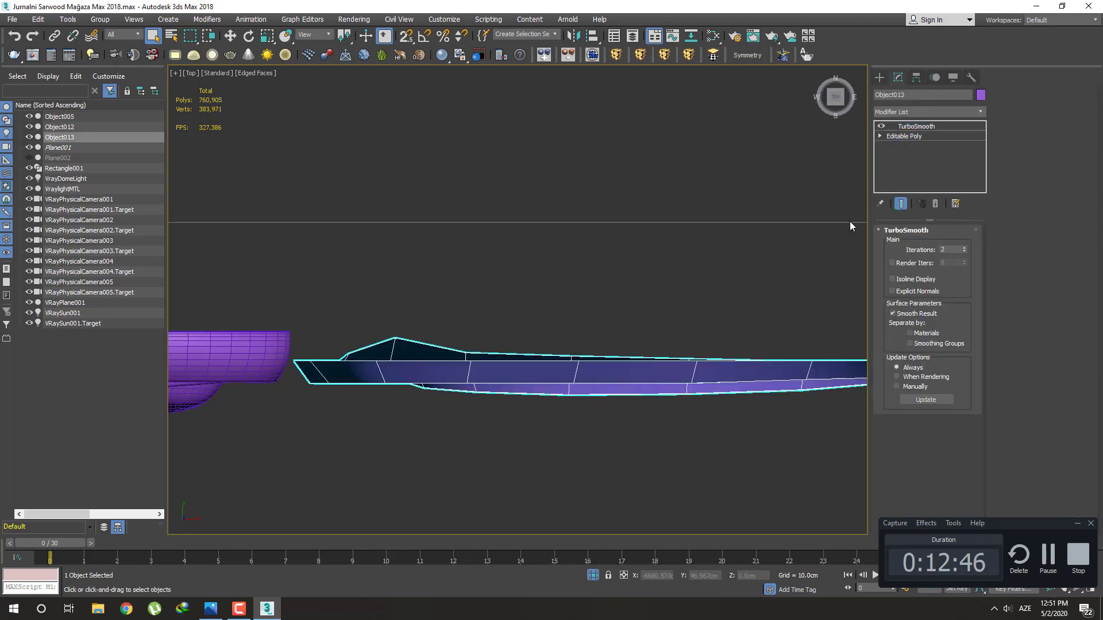
mouse_move(611, 357)
middle_down()
mouse_move(480, 388)
mouse_move(485, 373)
mouse_move(544, 412)
middle_up()
Extrude the strip's open border upward into a new rim of faces
key(3)
click(522, 384)
key(t)
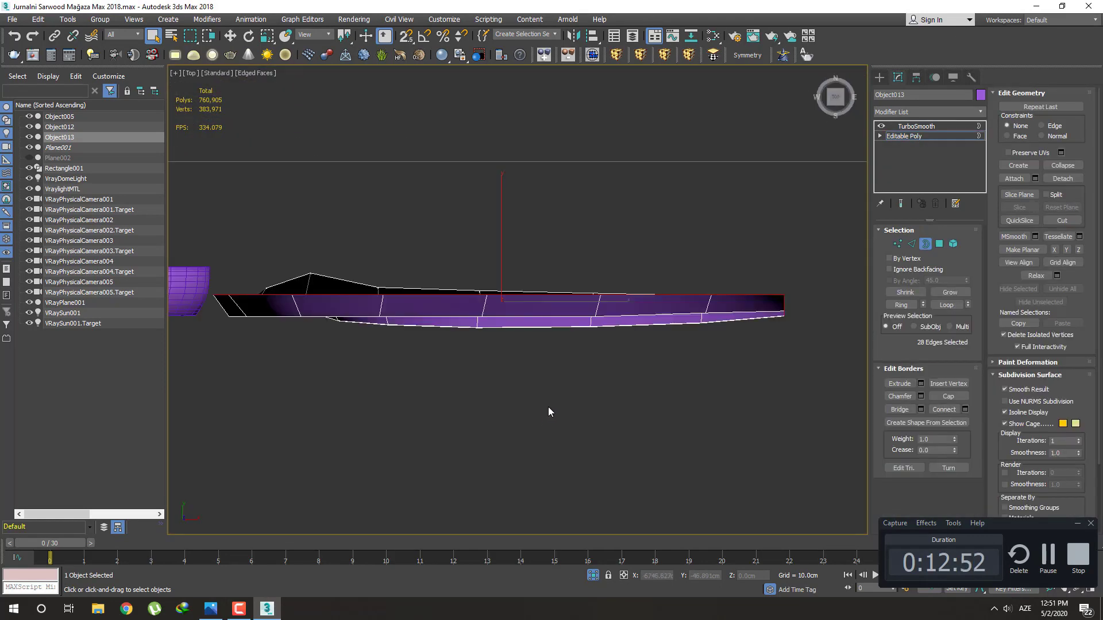
key(w)
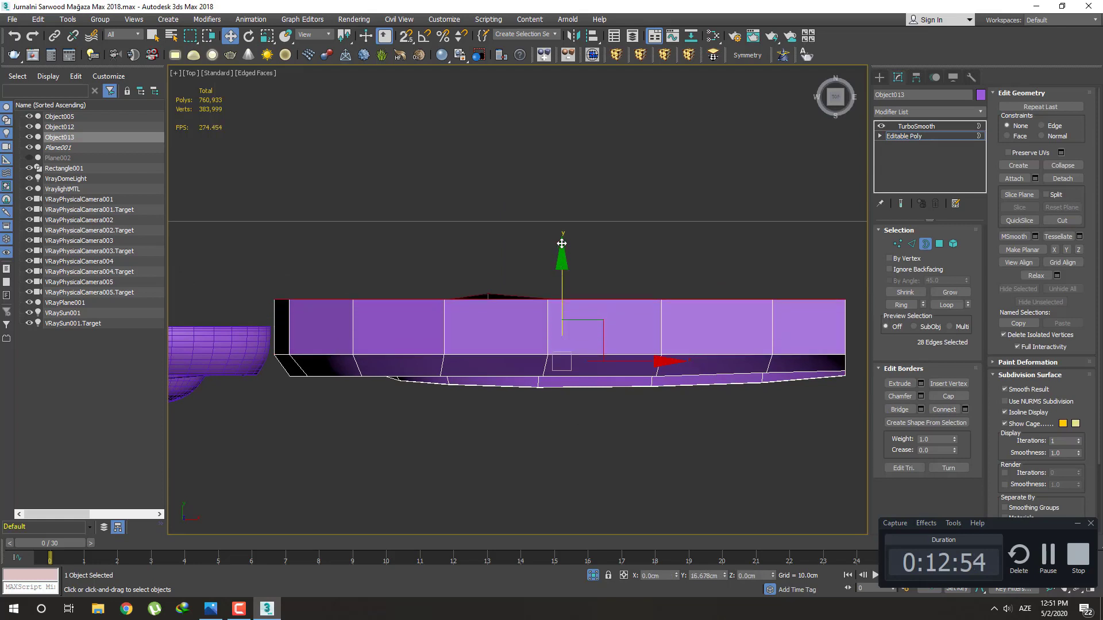
shift+drag(570, 309, 569, 258)
scroll(632, 322, down, 2)
Scale the new top-edge vertices flat into a straight line and lower them
key(1)
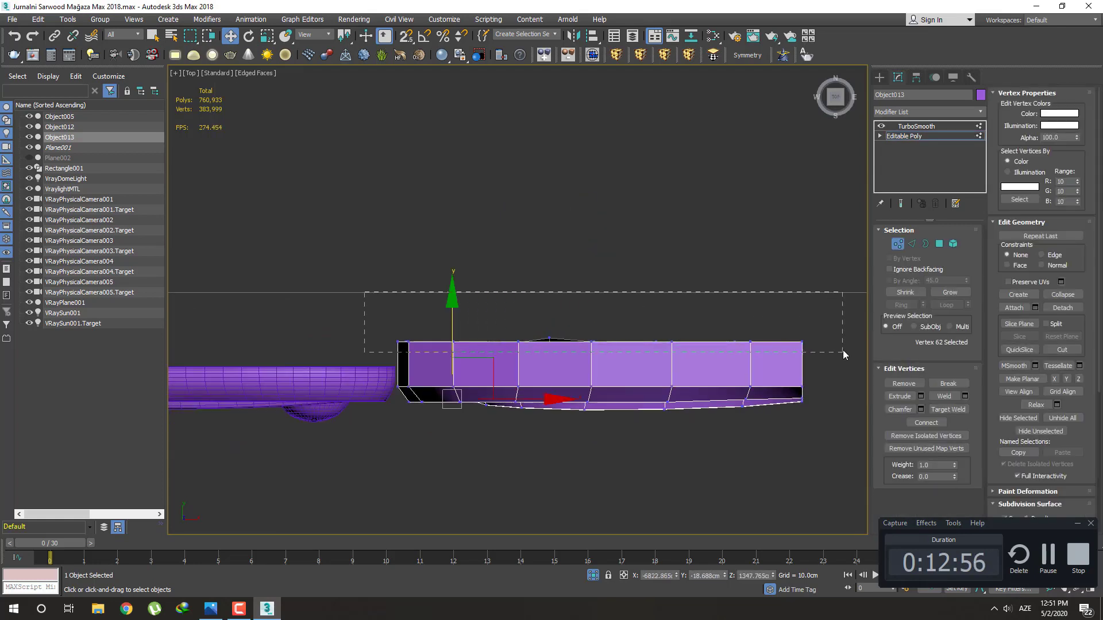
drag(843, 350, 843, 351)
key(r)
drag(595, 230, 644, 225)
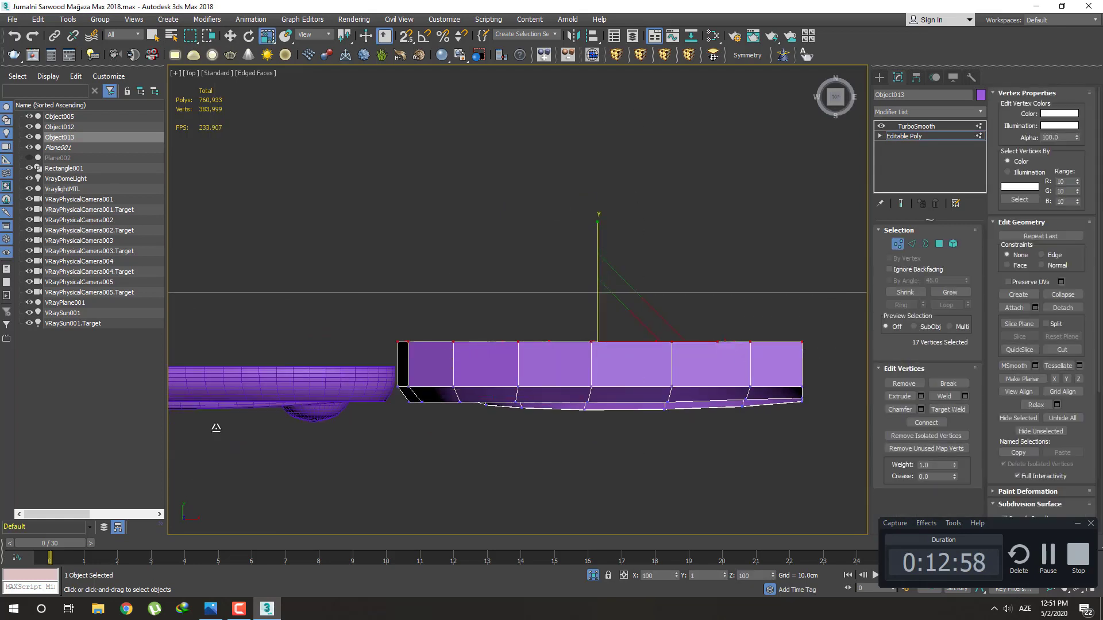
drag(216, 428, 231, 430)
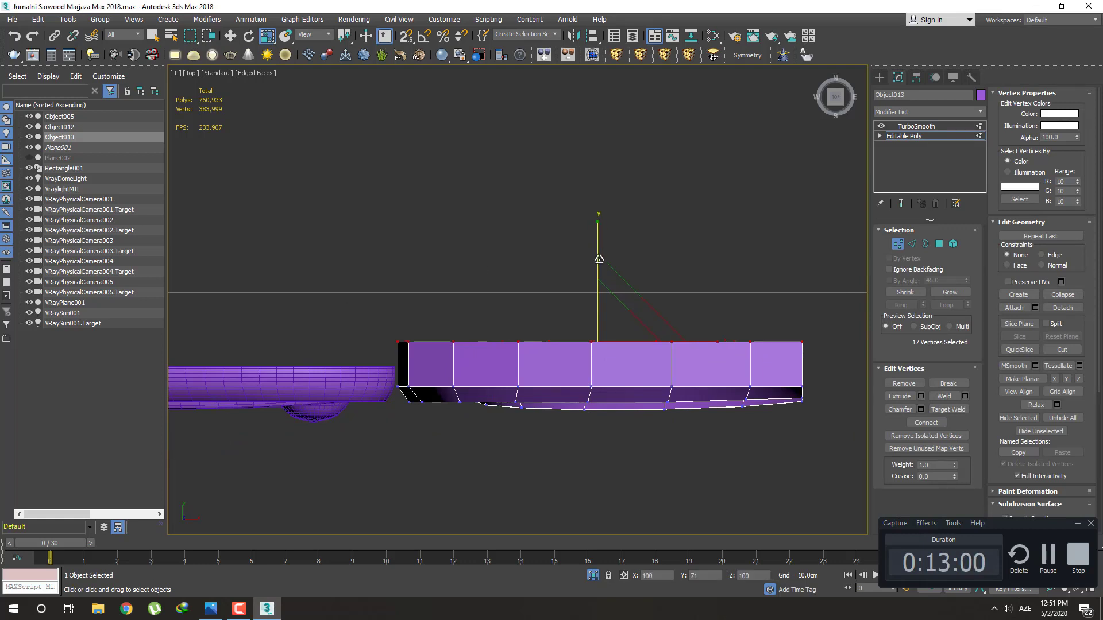
key(w)
scroll(586, 389, up, 2)
drag(616, 288, 608, 316)
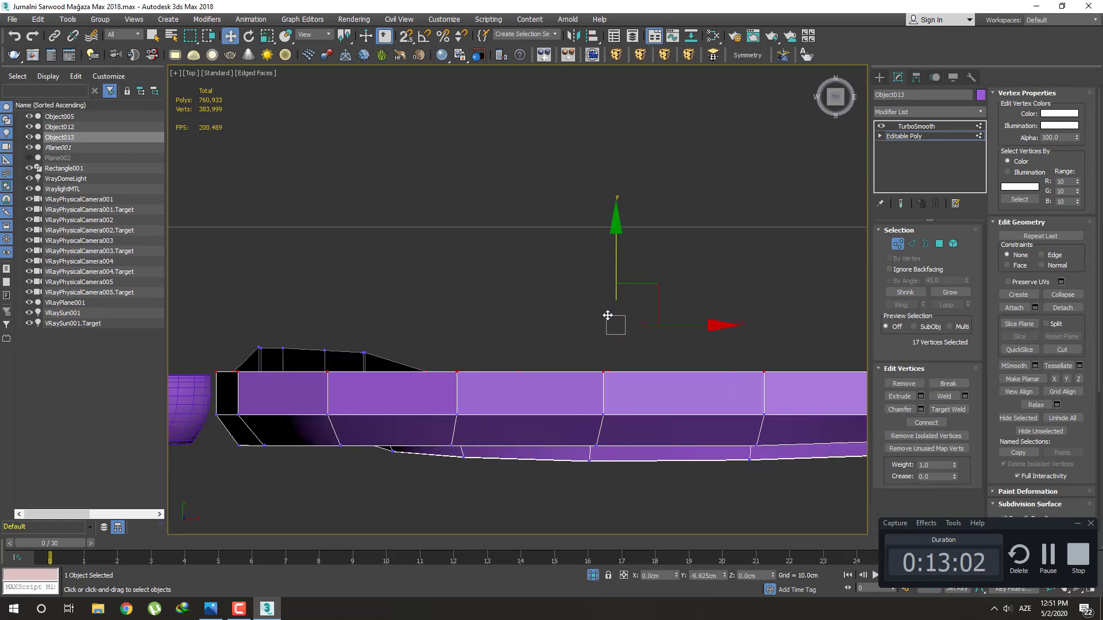
In wireframe, add the end vertices and line up the right-end vertices vertically
mouse_move(607, 316)
middle_down()
mouse_move(575, 365)
mouse_move(470, 342)
middle_up()
key(F3)
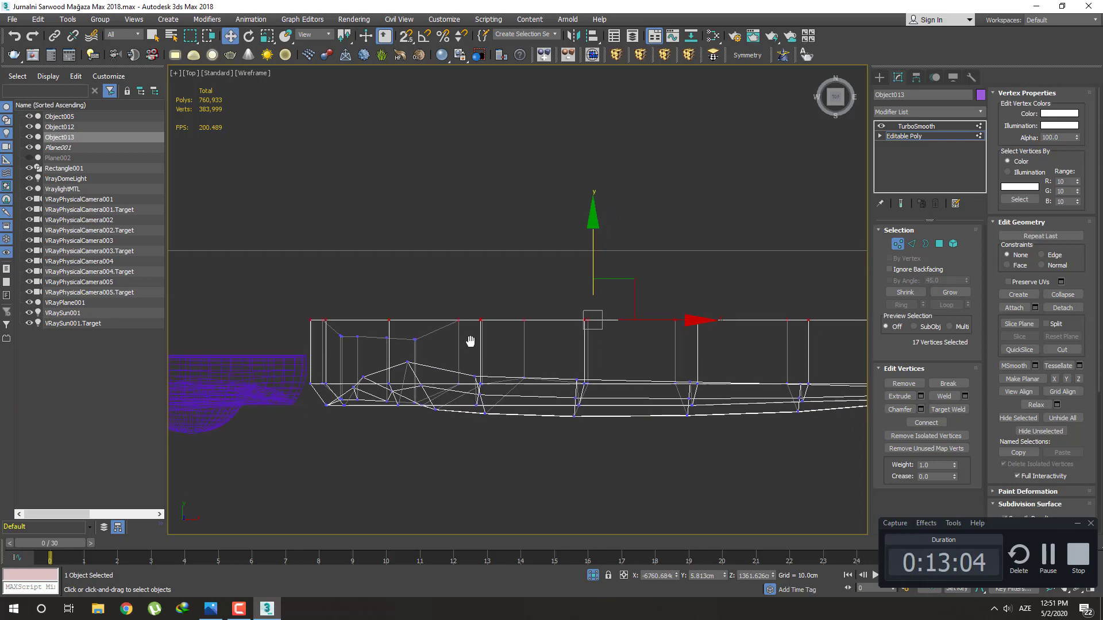
scroll(442, 325, down, 2)
drag(816, 333, 819, 343)
key(r)
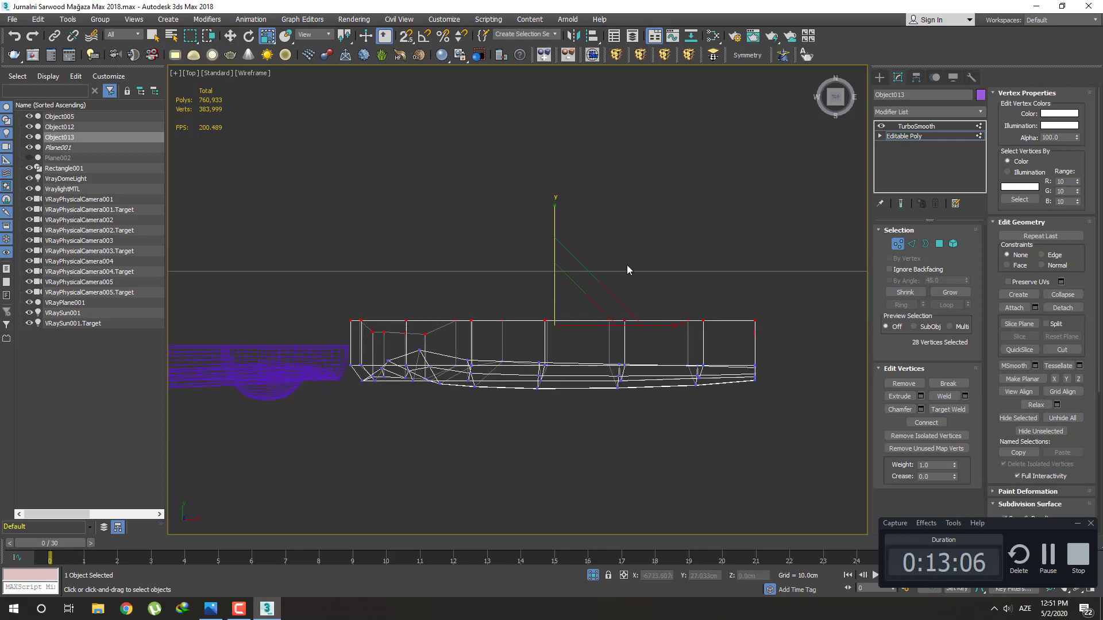
mouse_move(660, 324)
alt+middle_down()
mouse_move(598, 306)
mouse_move(584, 243)
mouse_move(587, 337)
alt+middle_up()
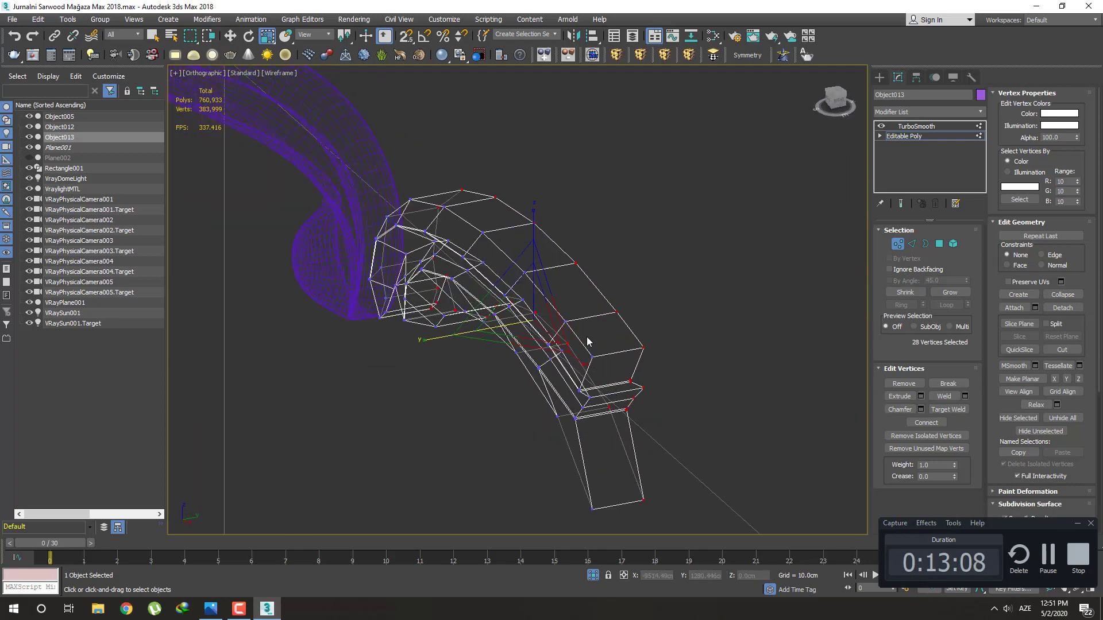
drag(423, 338, 430, 342)
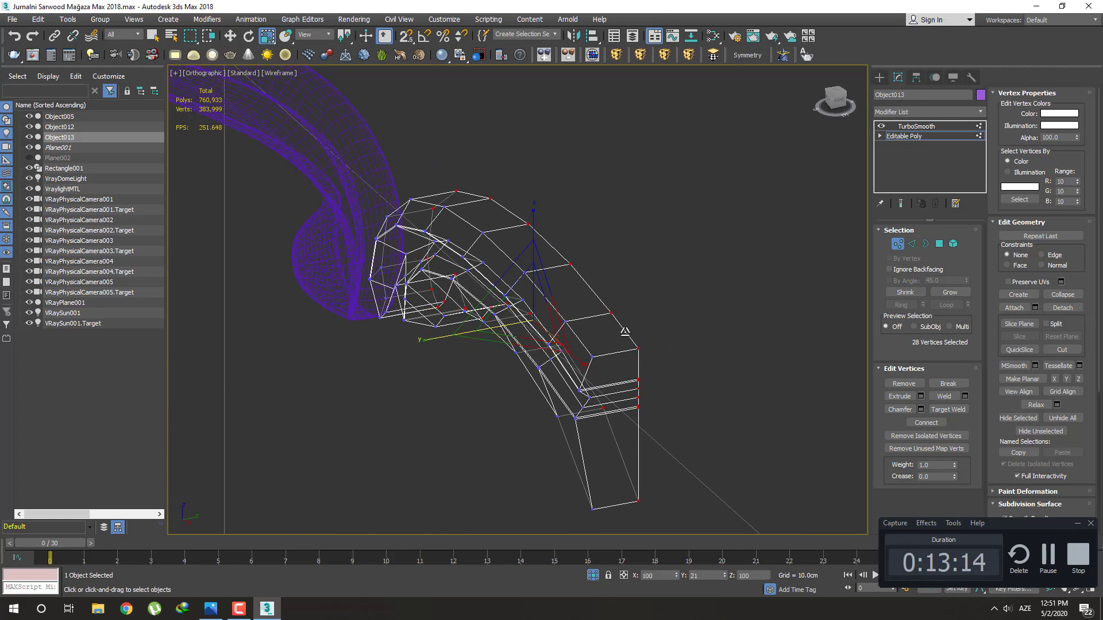
key(F3)
Lower the top-edge vertices onto the rim and exit vertex editing
mouse_move(640, 375)
alt+middle_down()
mouse_move(568, 354)
mouse_move(579, 389)
mouse_move(632, 411)
alt+middle_up()
key(t)
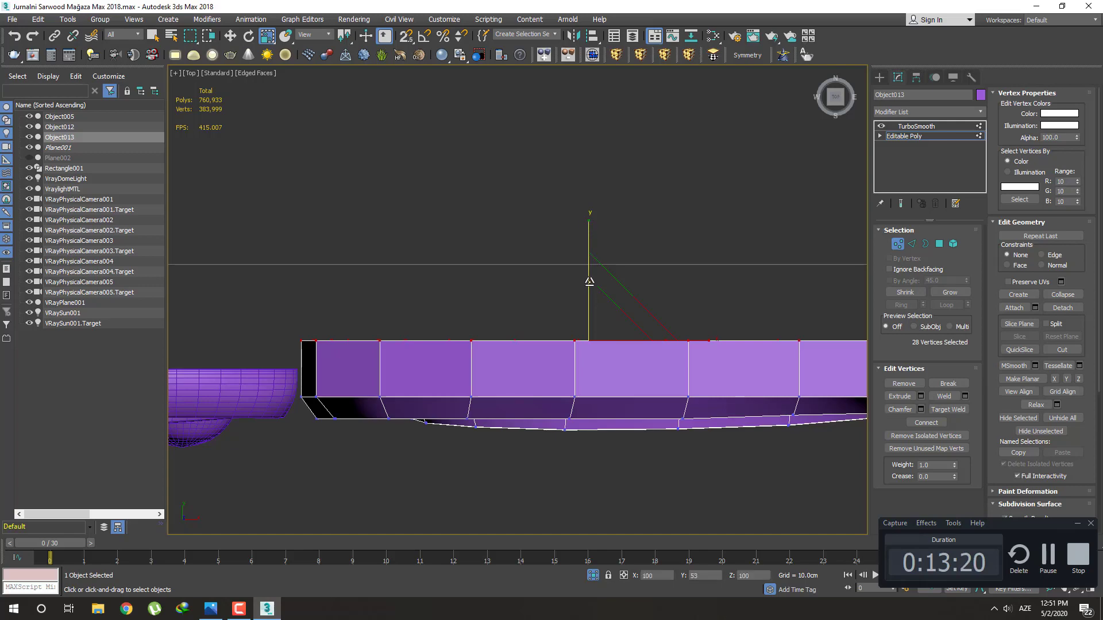
key(w)
drag(588, 270, 585, 300)
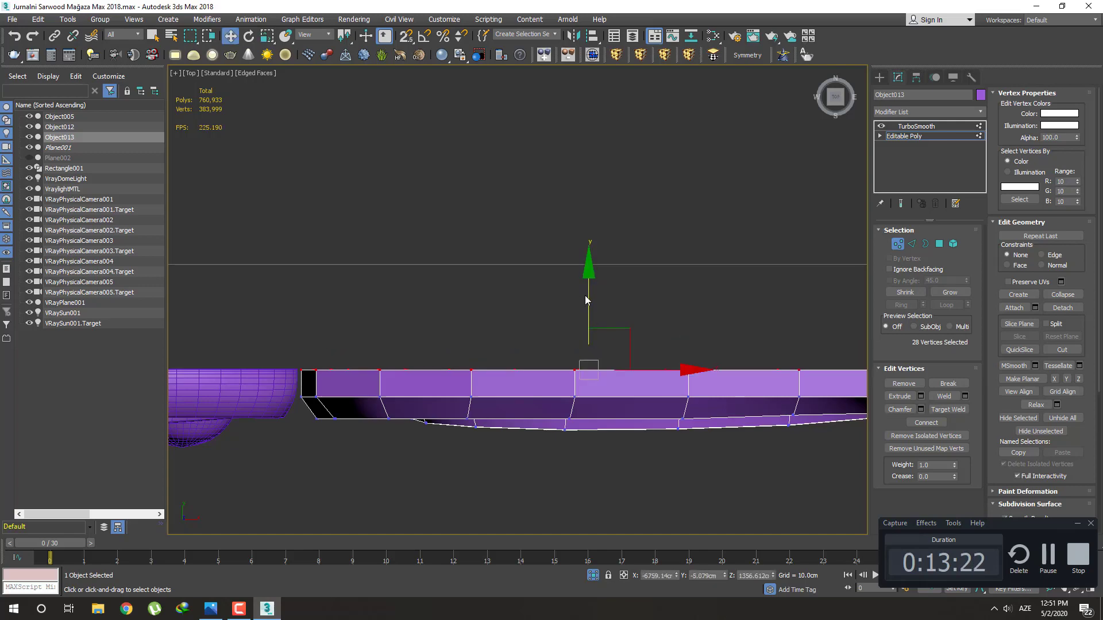
click(881, 78)
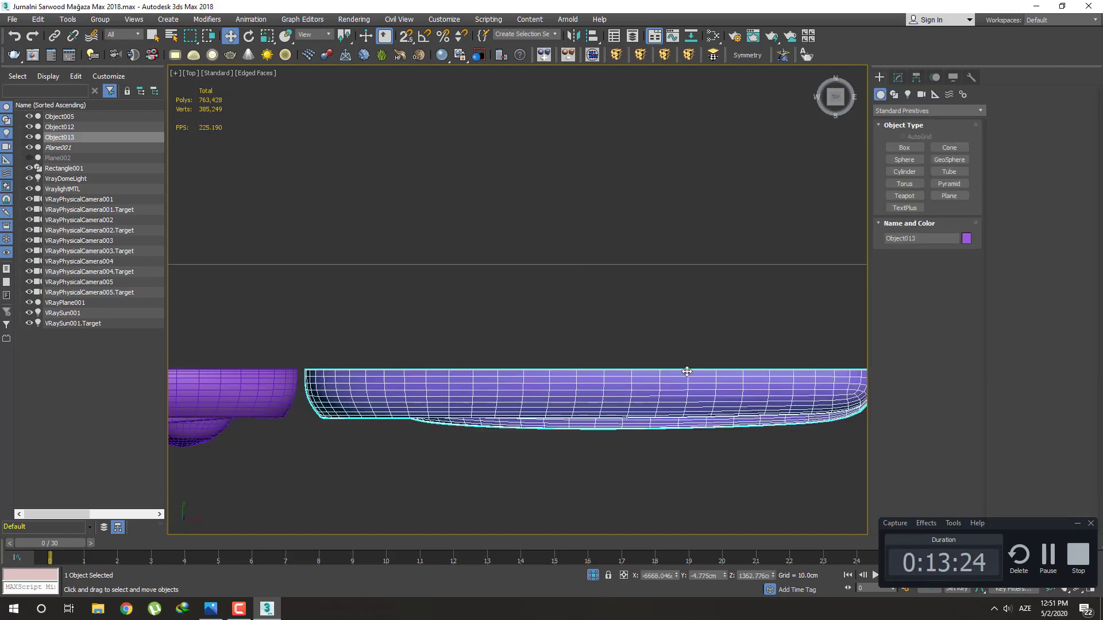
Go below TurboSmooth to the strip's Editable Poly level with edged faces shown
key(q)
mouse_move(672, 369)
alt+middle_down()
mouse_move(521, 355)
mouse_move(549, 343)
alt+middle_up()
key(p)
key(F4)
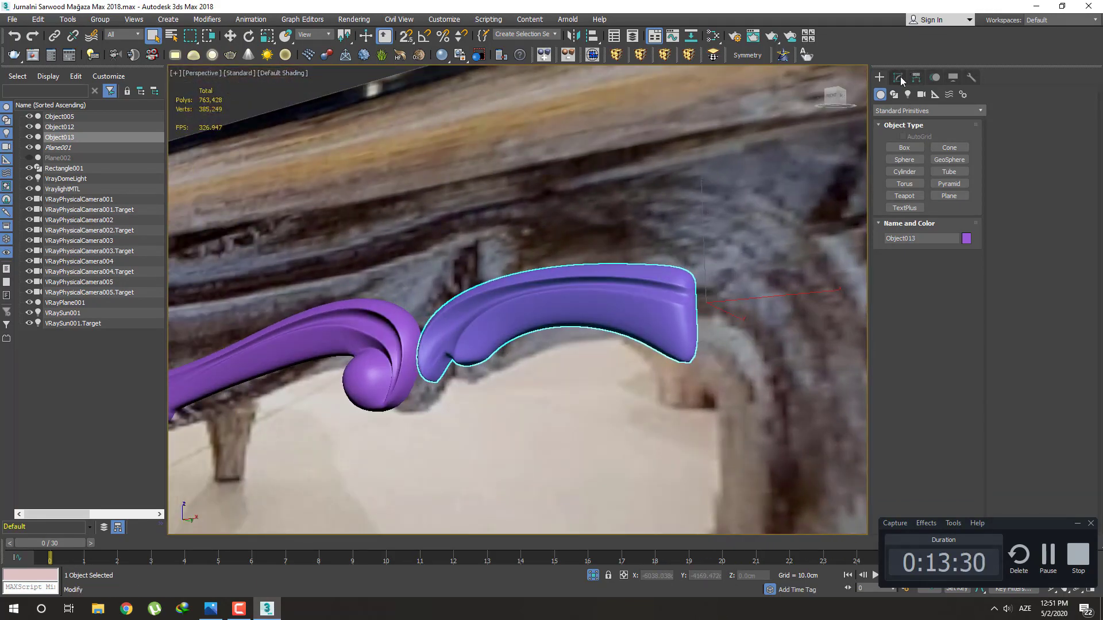
click(898, 77)
click(903, 137)
mouse_move(678, 339)
alt+middle_down()
mouse_move(698, 332)
mouse_move(652, 339)
mouse_move(708, 345)
alt+middle_up()
key(F4)
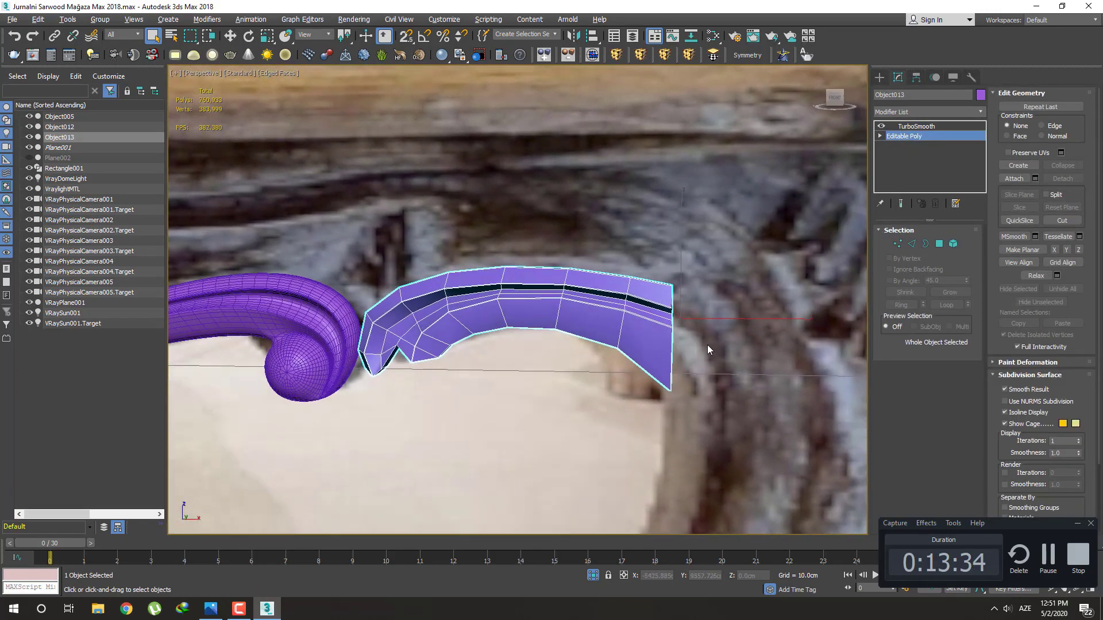
scroll(707, 345, down, 5)
scroll(716, 333, down, 3)
scroll(689, 329, down, 2)
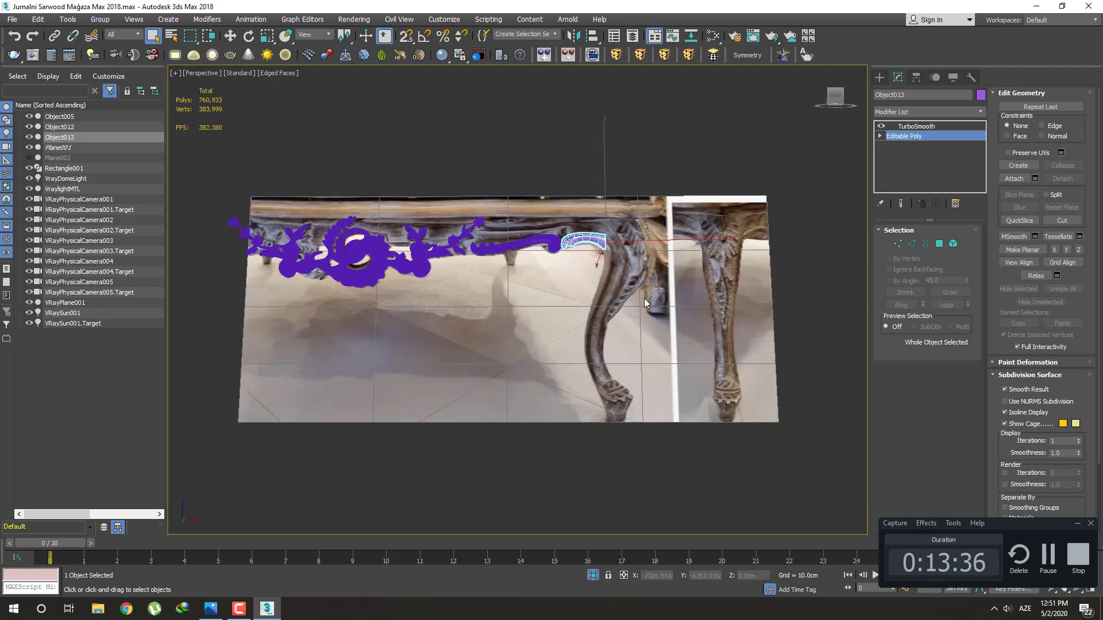
scroll(645, 299, up, 2)
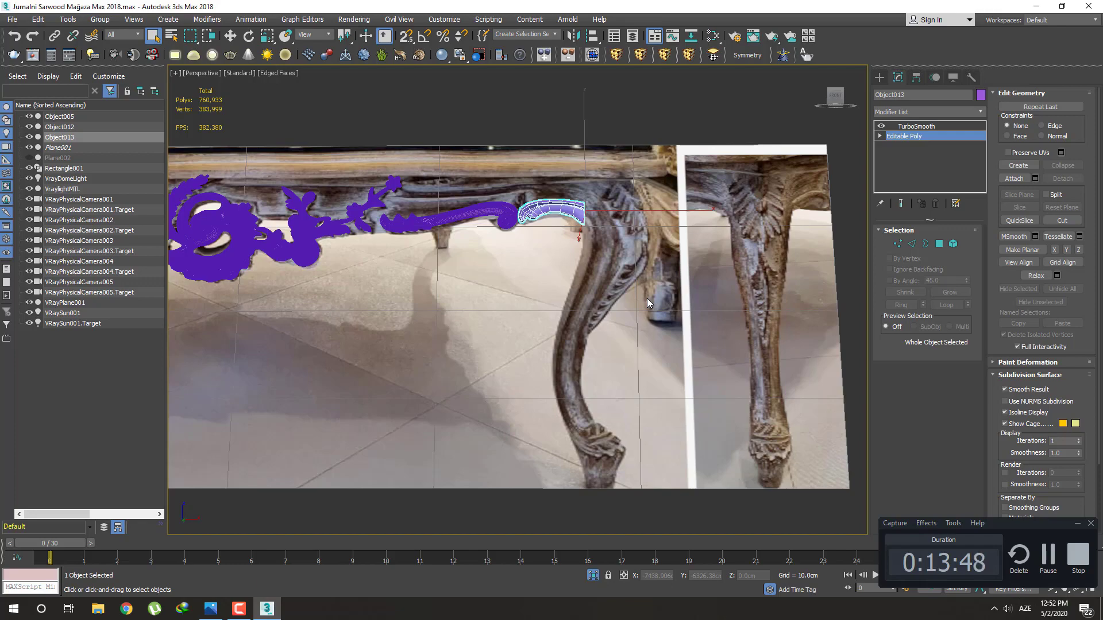
Orbit and zoom in closely on the curved piece in an orthographic view
mouse_move(634, 295)
alt+middle_down()
mouse_move(602, 298)
mouse_move(650, 316)
mouse_move(612, 262)
alt+middle_up()
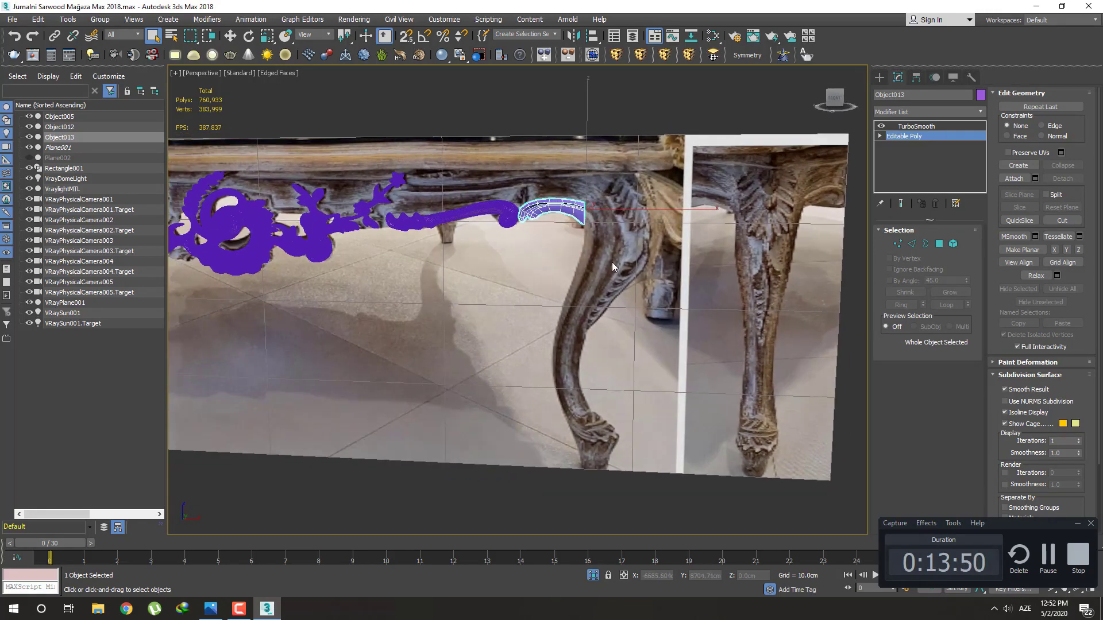
scroll(611, 262, up, 2)
scroll(623, 288, up, 2)
scroll(627, 287, up, 2)
scroll(635, 312, up, 2)
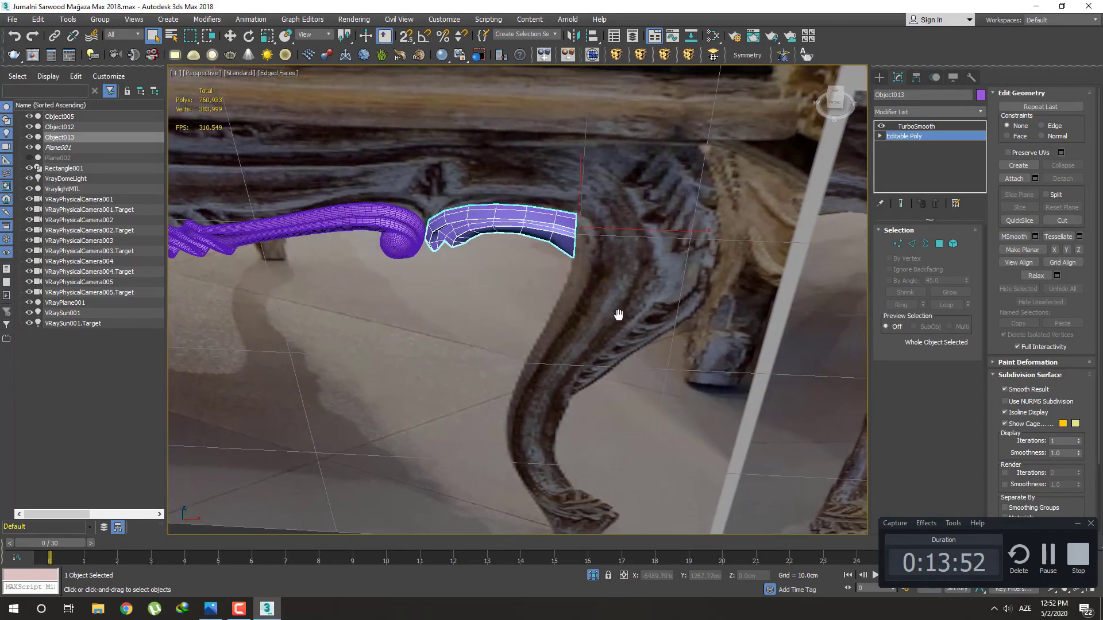
scroll(568, 261, up, 3)
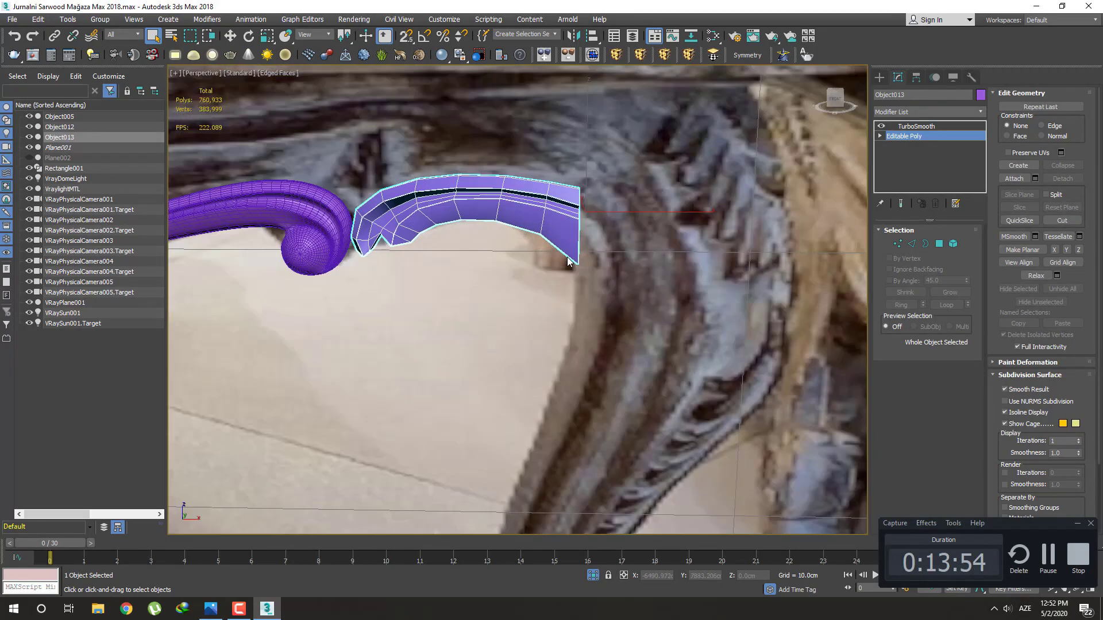
key(u)
scroll(574, 264, down, 3)
scroll(598, 276, up, 4)
scroll(626, 287, up, 2)
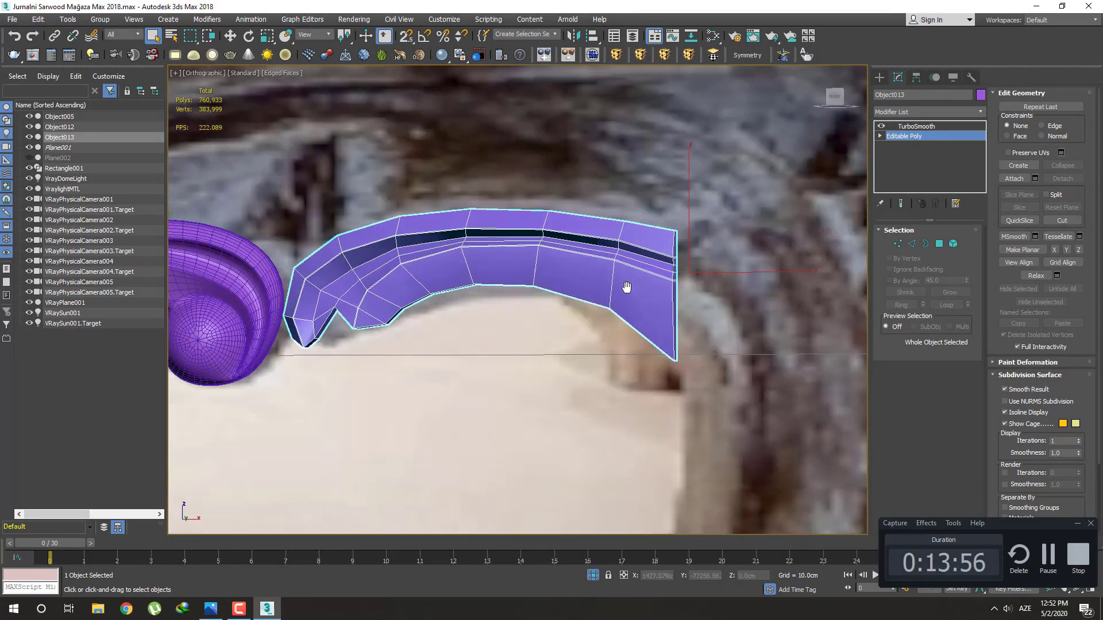
alt+middle_drag(626, 287, 621, 260)
scroll(622, 260, up, 2)
Delete the column of polygons at the strip's end
key(4)
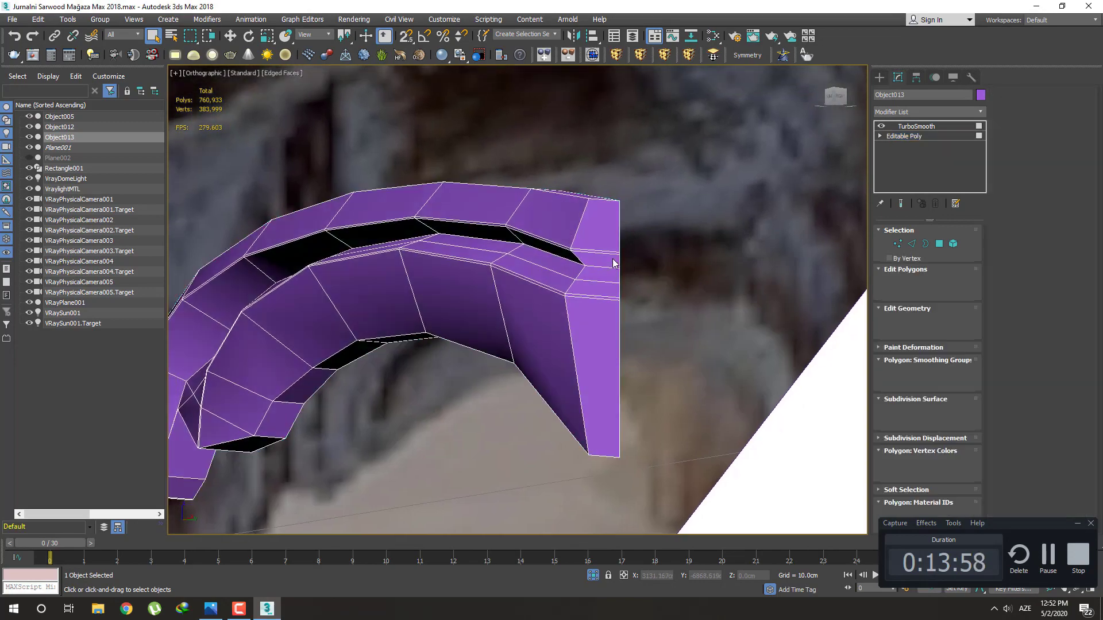
scroll(614, 264, up, 2)
drag(605, 224, 607, 227)
key(Delete)
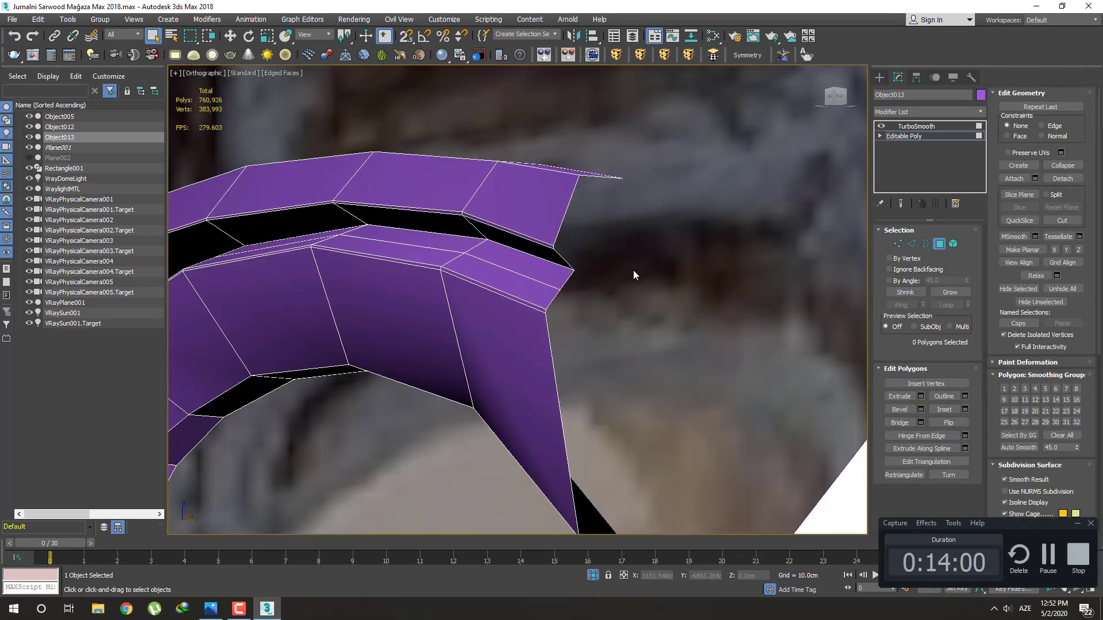
scroll(633, 270, down, 3)
scroll(624, 297, up, 3)
Exit sub-object editing and orbit around to inspect the smoothed strip
mouse_move(678, 327)
alt+middle_down()
mouse_move(702, 337)
mouse_move(708, 298)
alt+middle_up()
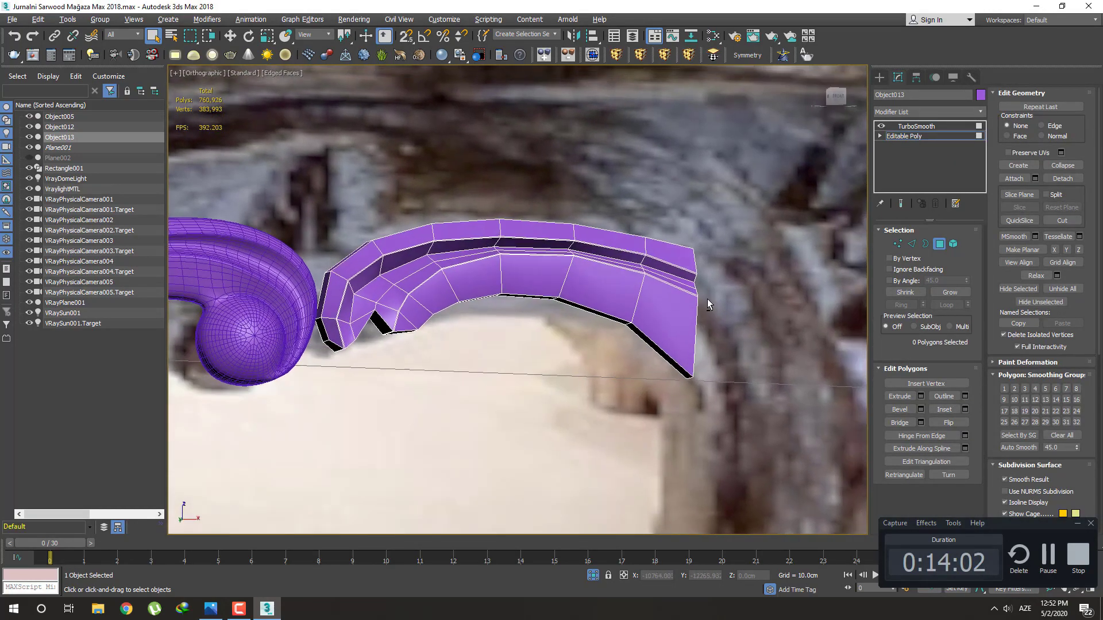
alt+middle_drag(621, 288, 868, 155)
click(878, 82)
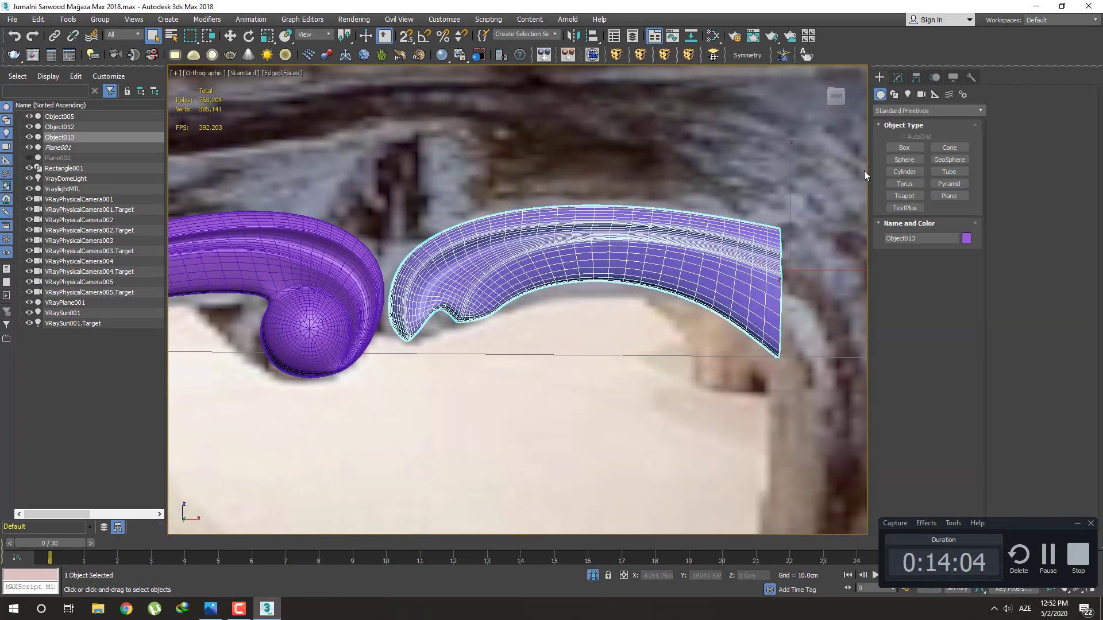
scroll(524, 301, up, 2)
scroll(423, 317, up, 3)
alt+middle_drag(424, 317, 467, 299)
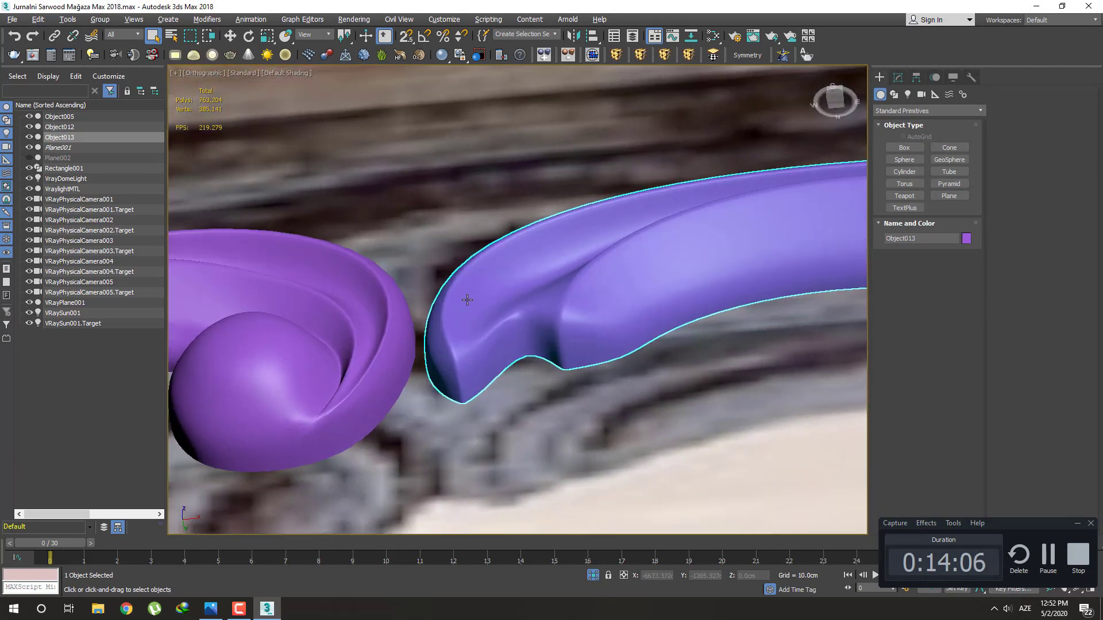
Return to the Editable Poly cage in Vertex mode with edged faces on
click(898, 77)
click(916, 136)
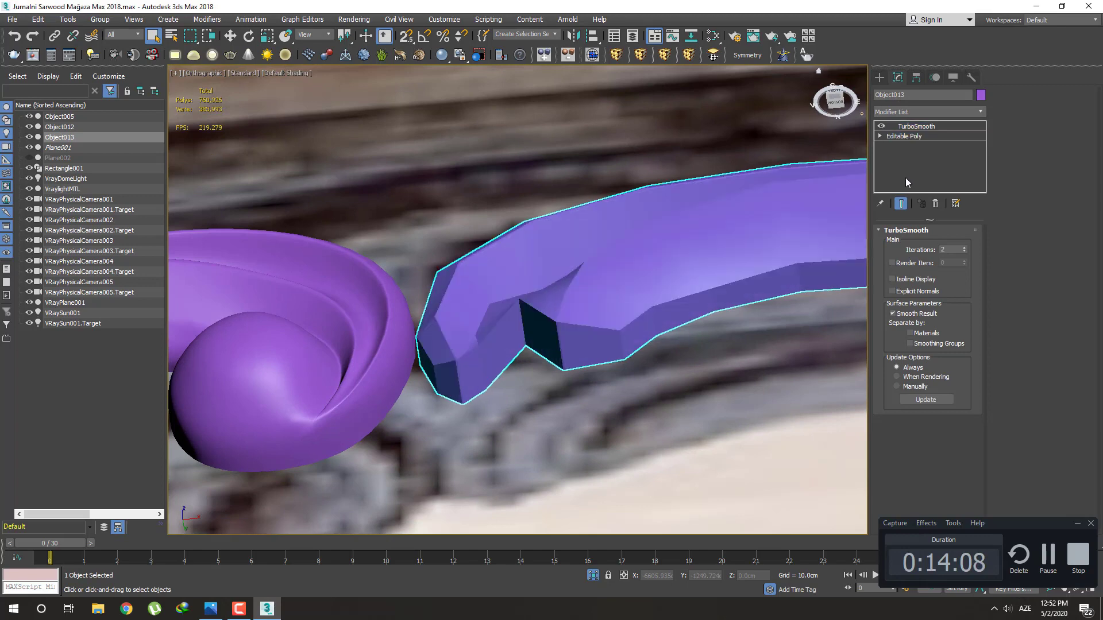
middle_drag(554, 293, 595, 329)
key(1)
key(F4)
Pull the first notch vertex downward with the Move tool
scroll(591, 352, up, 2)
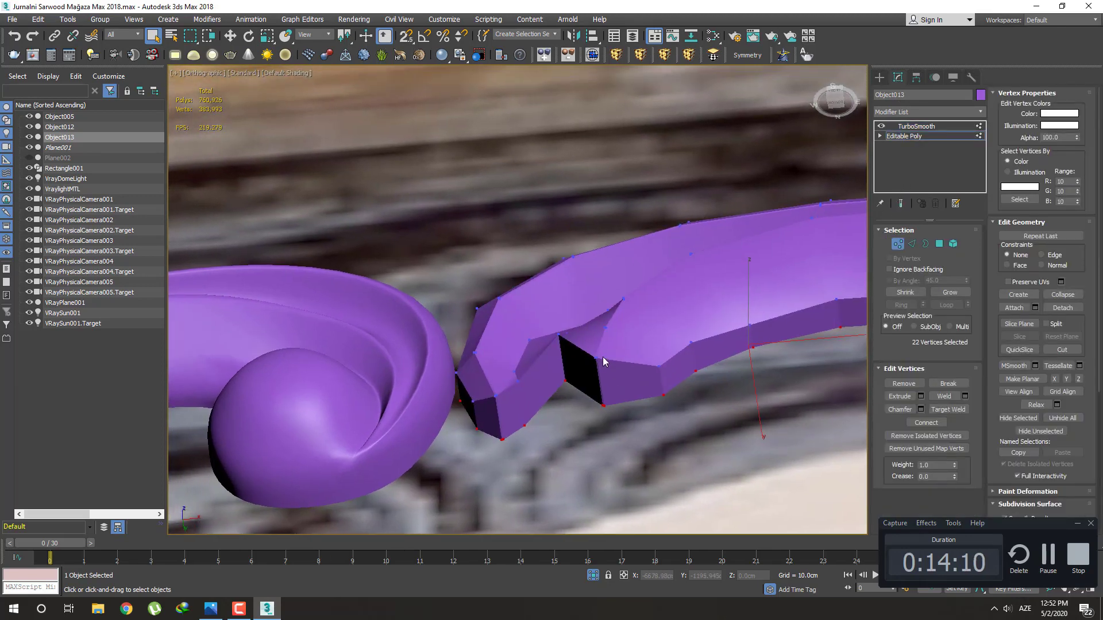
scroll(568, 356, up, 2)
key(w)
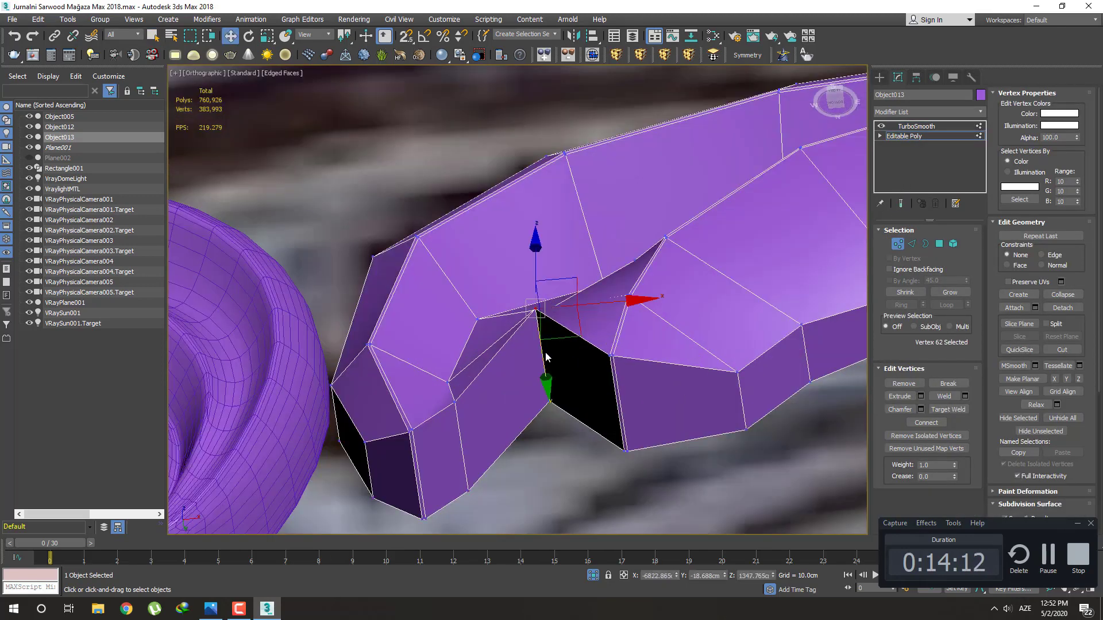
drag(549, 360, 546, 419)
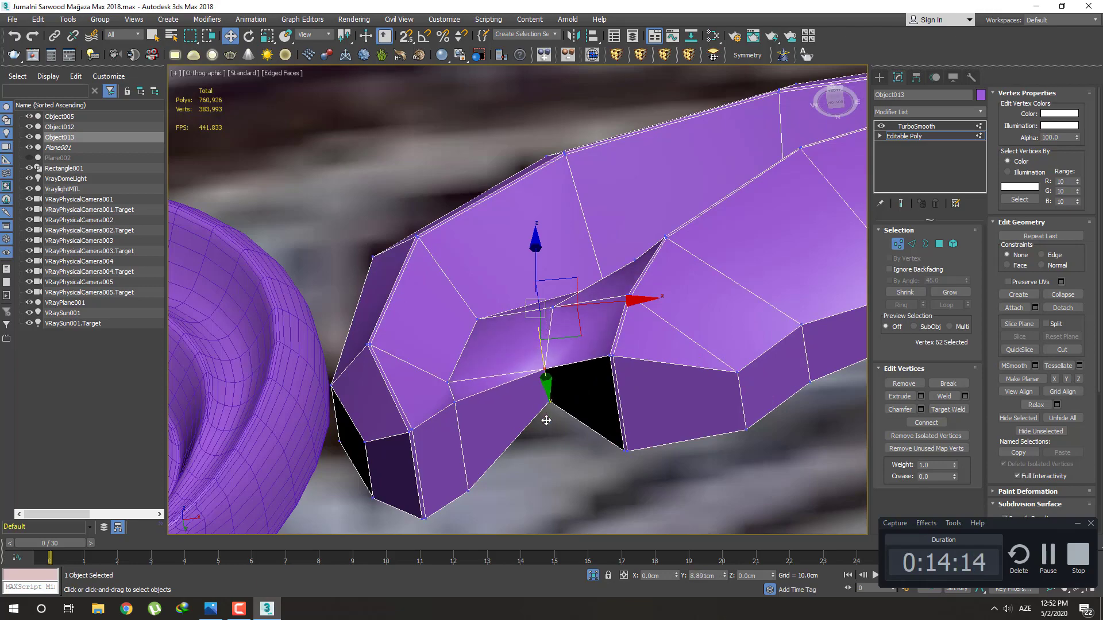
mouse_move(547, 419)
alt+middle_down()
mouse_move(574, 384)
mouse_move(561, 331)
mouse_move(659, 344)
mouse_move(581, 365)
alt+middle_up()
click(556, 314)
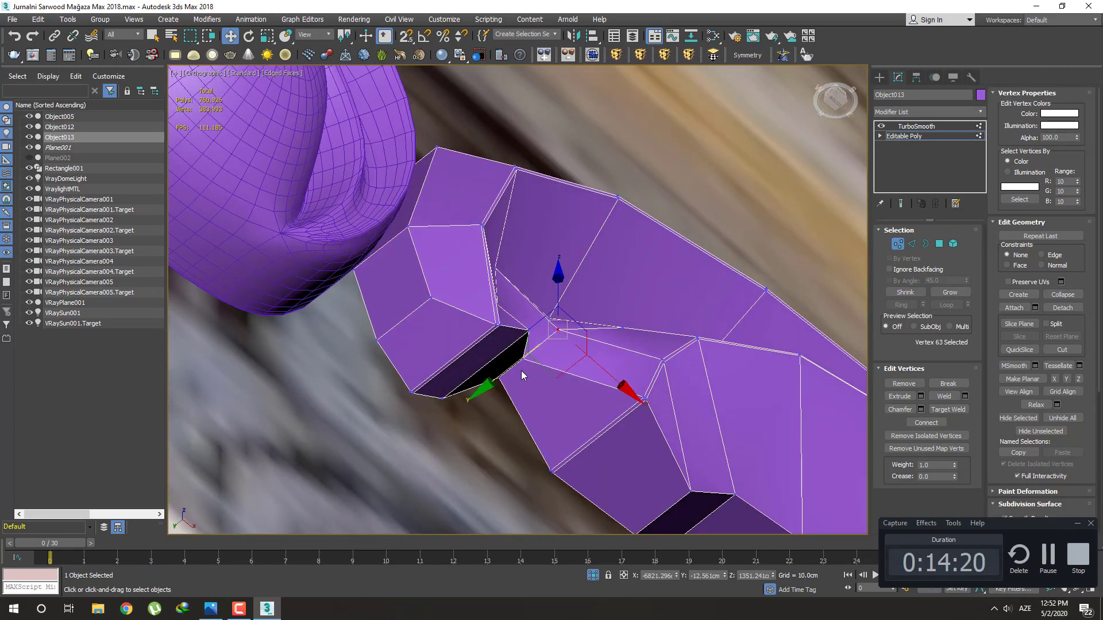
Orbit around the notch while selecting its neighbouring vertices
mouse_move(508, 371)
alt+middle_down()
mouse_move(620, 405)
mouse_move(659, 448)
mouse_move(662, 415)
alt+middle_up()
alt+middle_drag(662, 322, 661, 293)
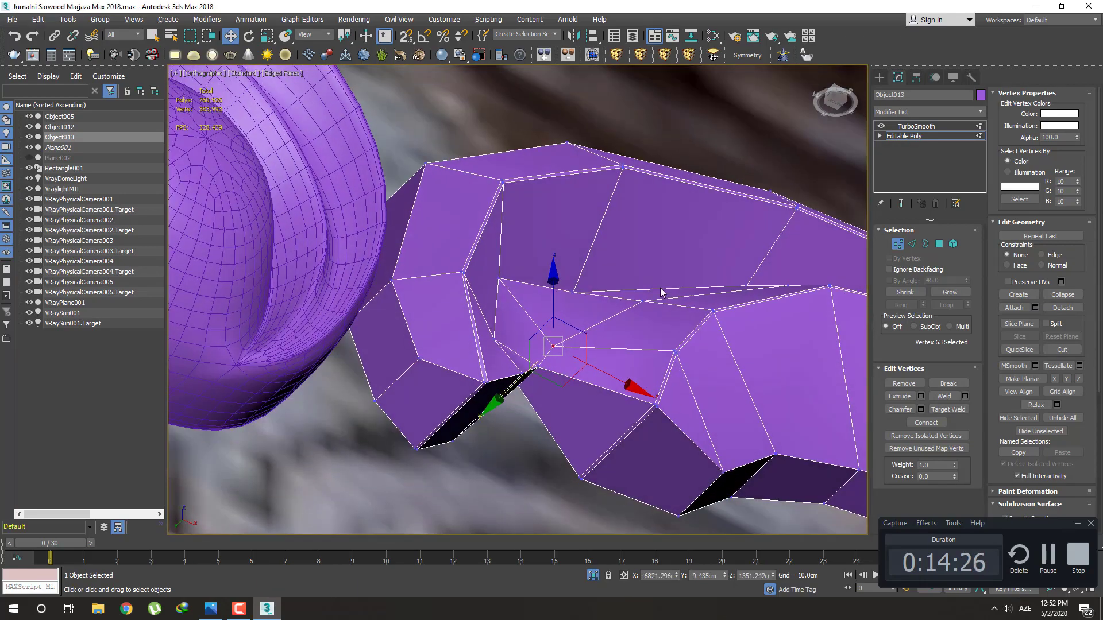
click(646, 300)
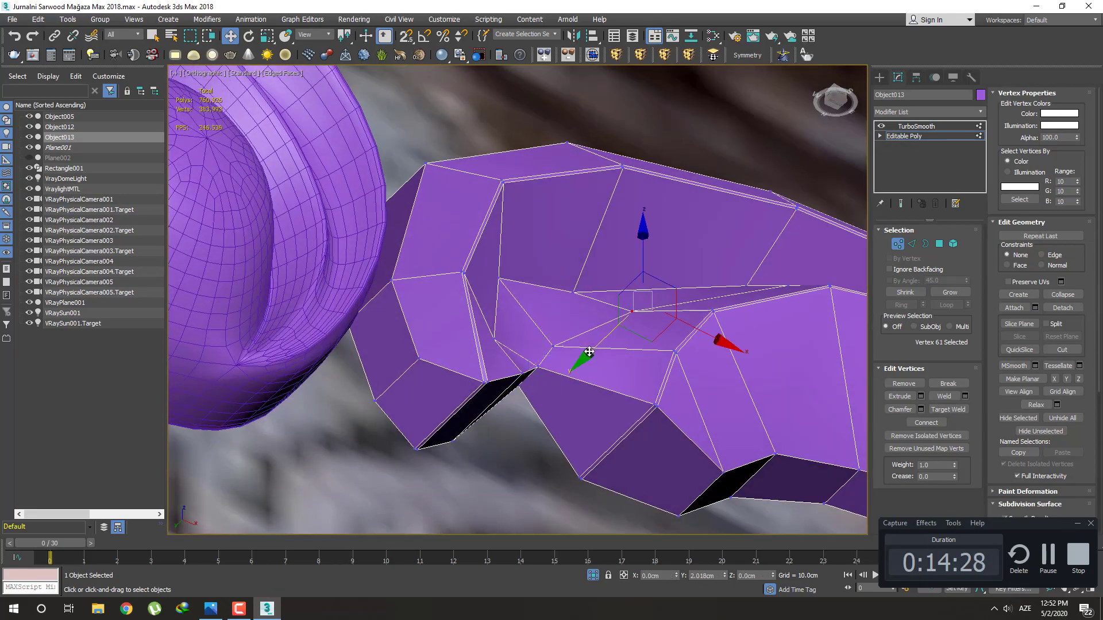
alt+middle_drag(602, 342, 773, 309)
click(768, 247)
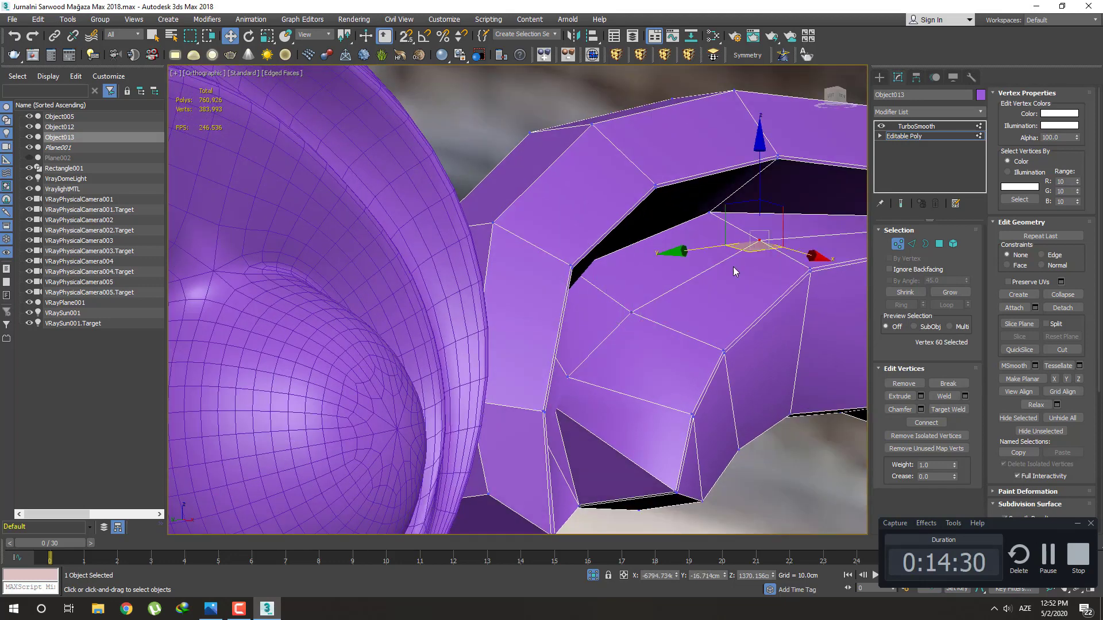
mouse_move(686, 283)
alt+middle_down()
mouse_move(697, 317)
mouse_move(534, 316)
mouse_move(626, 367)
mouse_move(549, 342)
mouse_move(546, 322)
mouse_move(694, 309)
alt+middle_up()
Check the smoothed strip without edges in Front view
click(879, 78)
key(F4)
scroll(635, 305, down, 3)
key(f)
Back in Vertex mode, box-select the four notch vertices and move them down
click(899, 81)
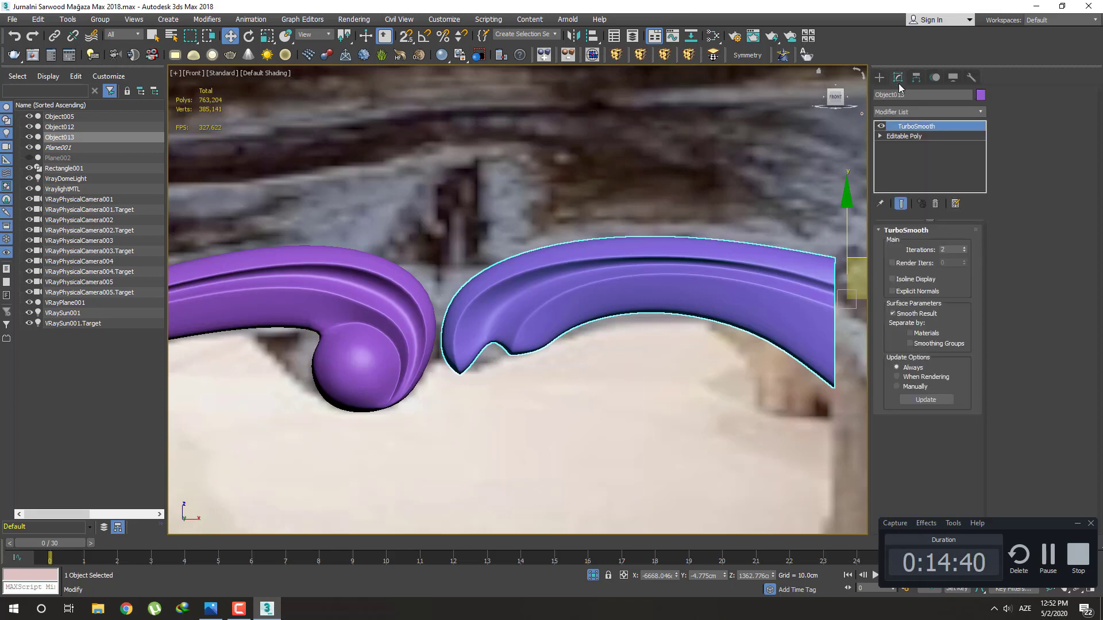
click(905, 140)
key(1)
scroll(551, 366, up, 3)
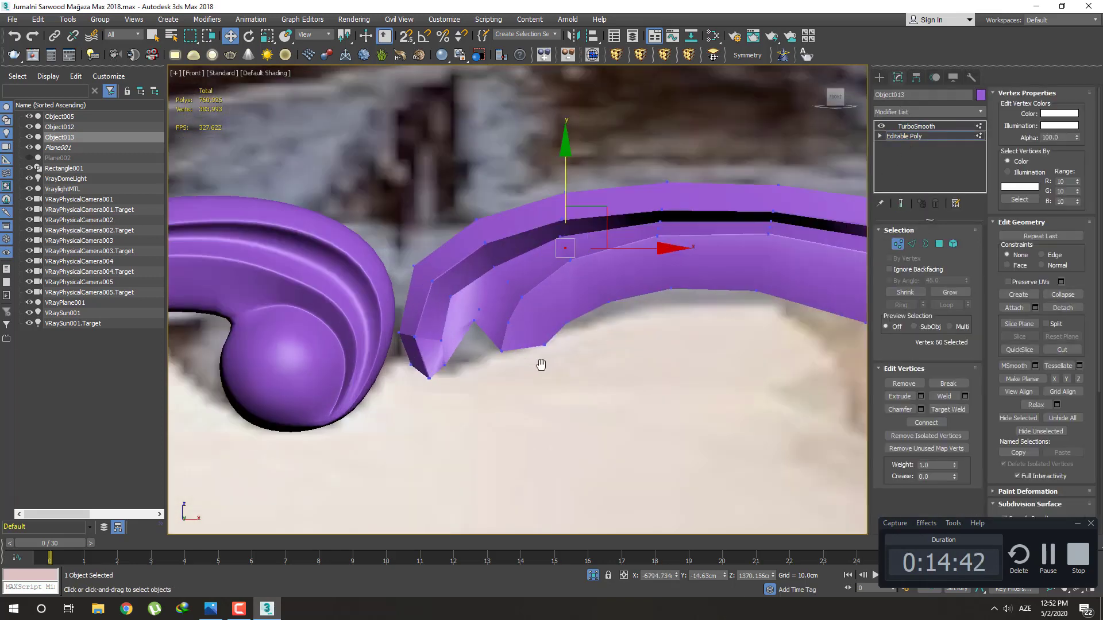
scroll(517, 356, up, 2)
drag(513, 351, 474, 341)
drag(526, 317, 528, 332)
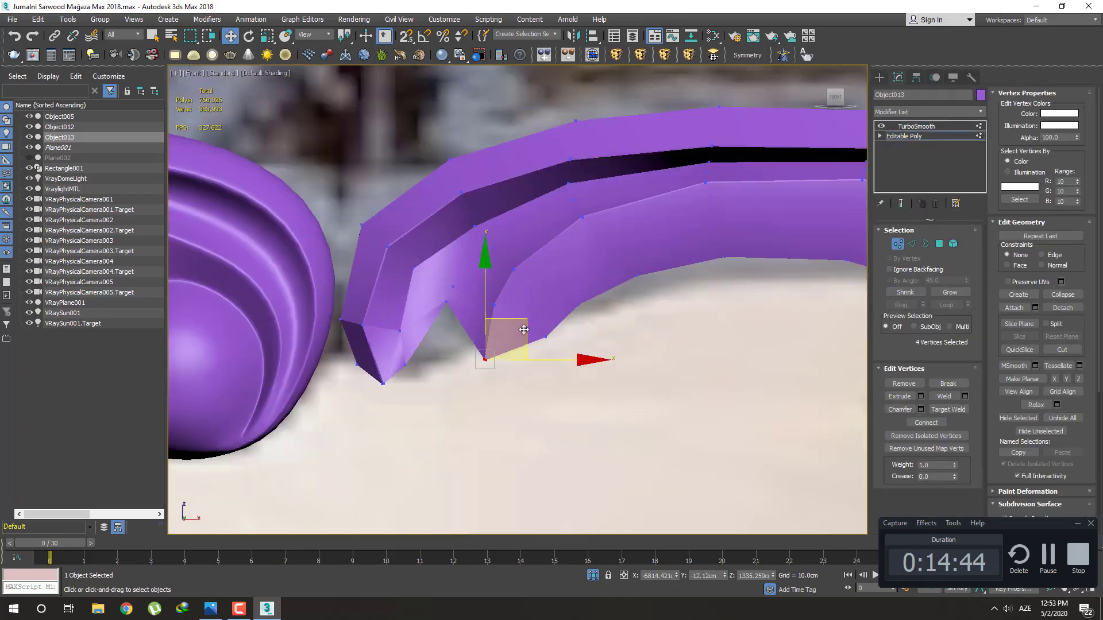
click(429, 408)
Box-select the eight vertices at the strip's tip
drag(345, 354, 346, 351)
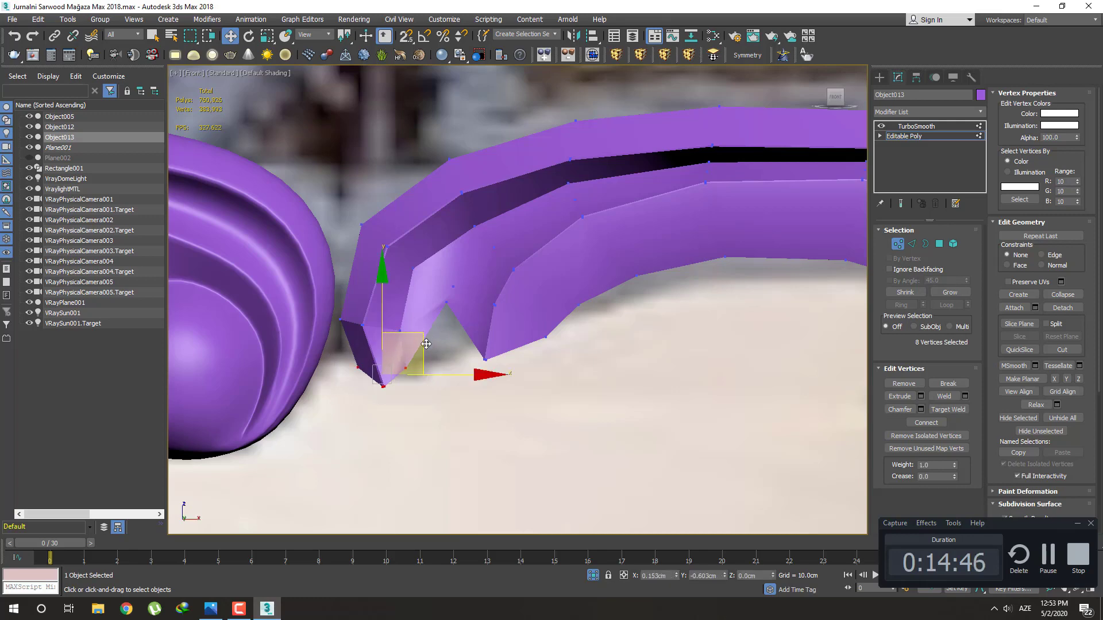
scroll(458, 347, up, 2)
scroll(457, 347, up, 2)
key(F4)
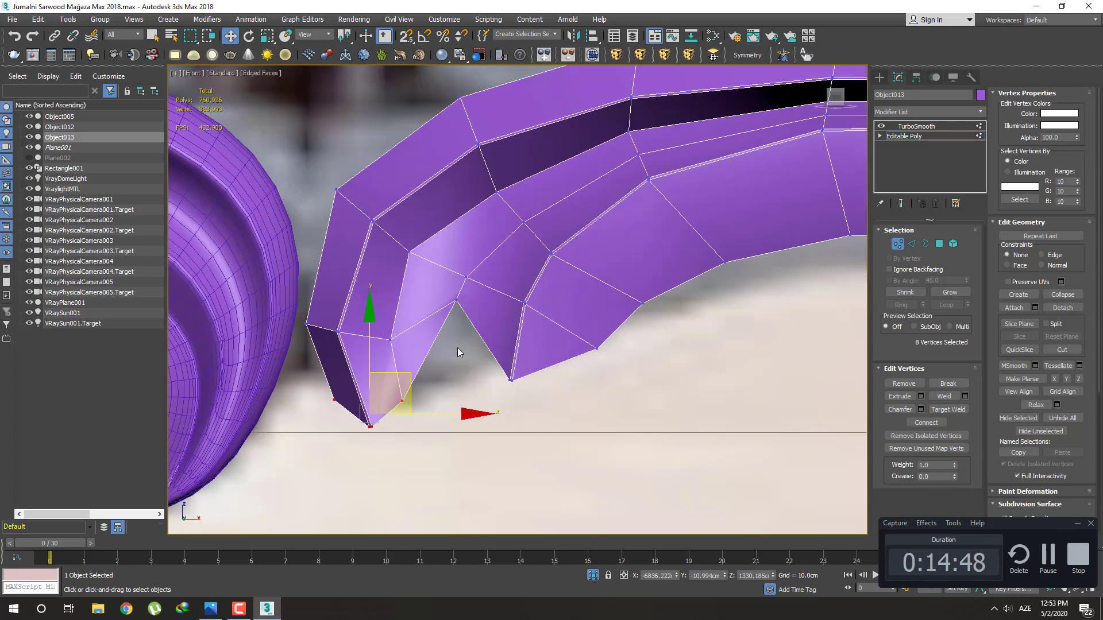
Preview the smoothed result, then return to the edged Editable Poly cage
click(880, 77)
middle_drag(581, 344, 550, 350)
key(F4)
mouse_move(476, 370)
middle_down()
mouse_move(544, 358)
mouse_move(561, 369)
mouse_move(566, 325)
mouse_move(574, 363)
mouse_move(599, 380)
mouse_move(571, 396)
middle_up()
click(898, 78)
click(913, 139)
key(F4)
key(F4)
key(F4)
scroll(599, 382, up, 4)
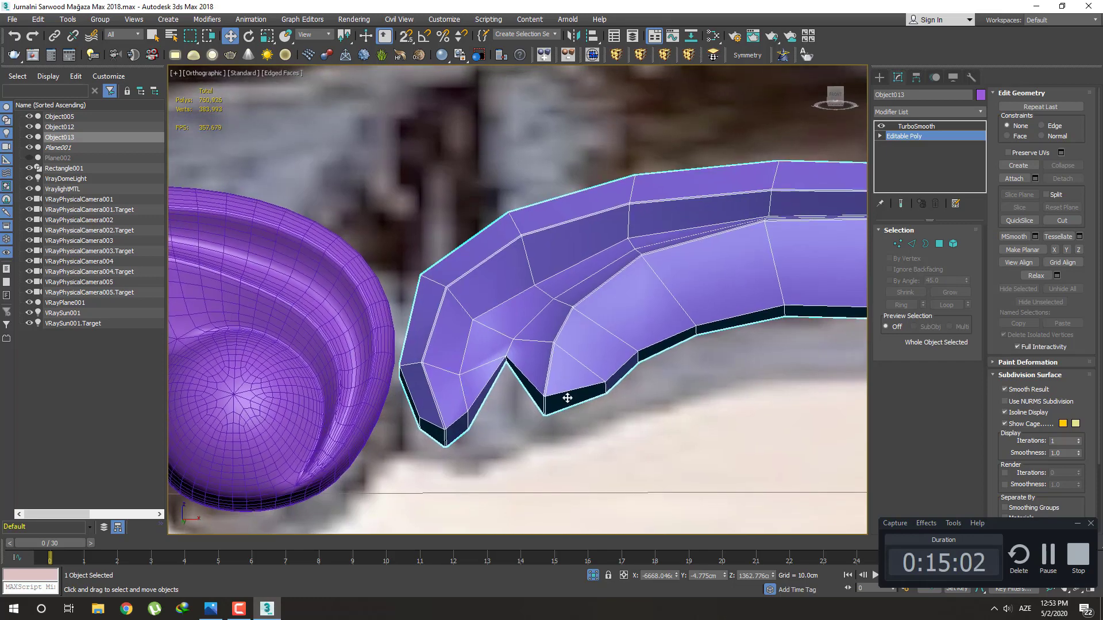
Select the notch-tip edge and the diagonal above it, then extend to the full loop
scroll(522, 373, up, 2)
scroll(523, 373, up, 4)
scroll(524, 405, up, 2)
key(2)
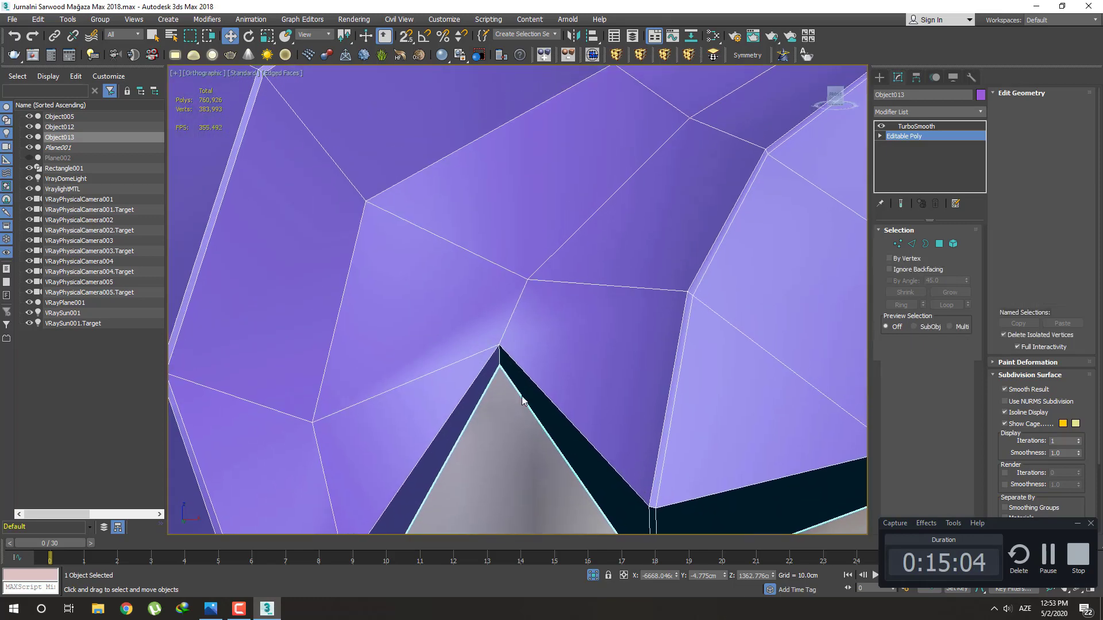
click(499, 358)
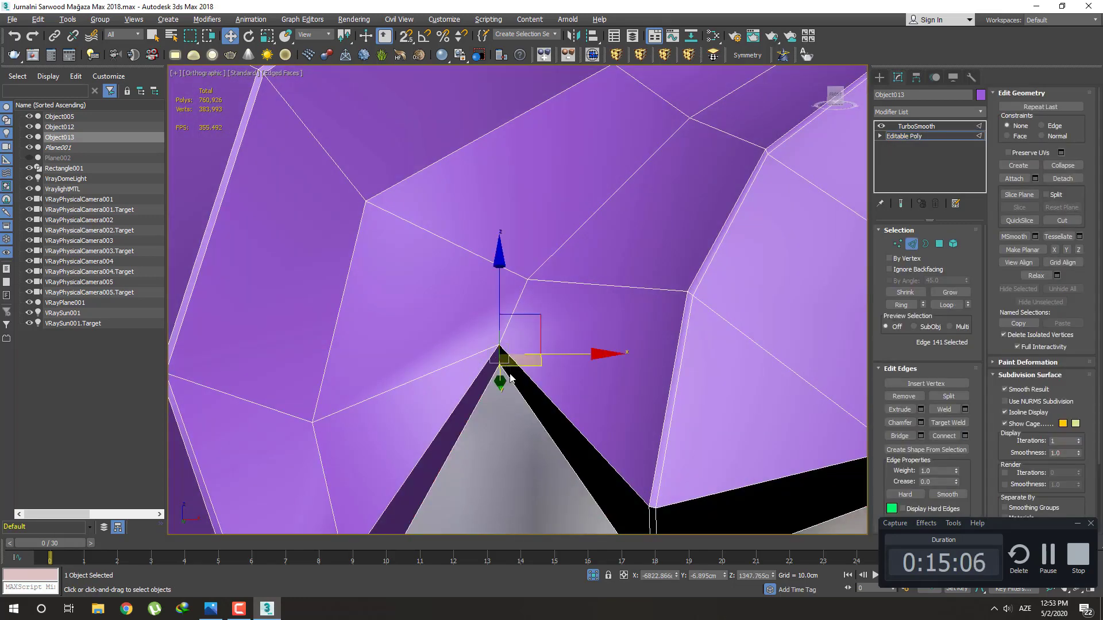
scroll(523, 374, up, 1)
scroll(511, 345, up, 1)
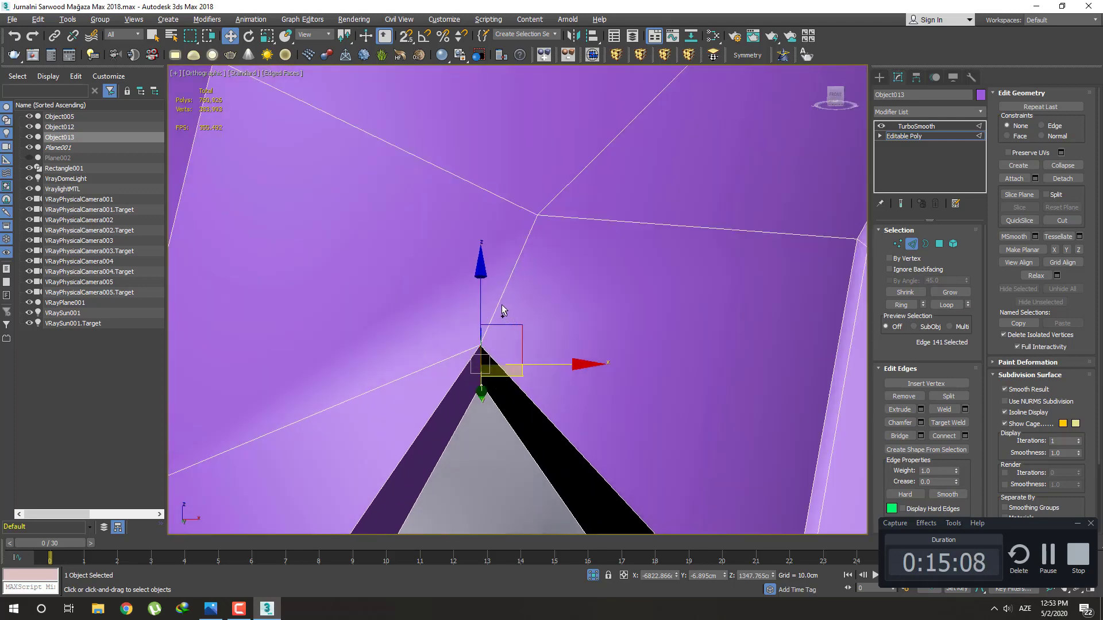
ctrl+click(502, 311)
key(alt+l)
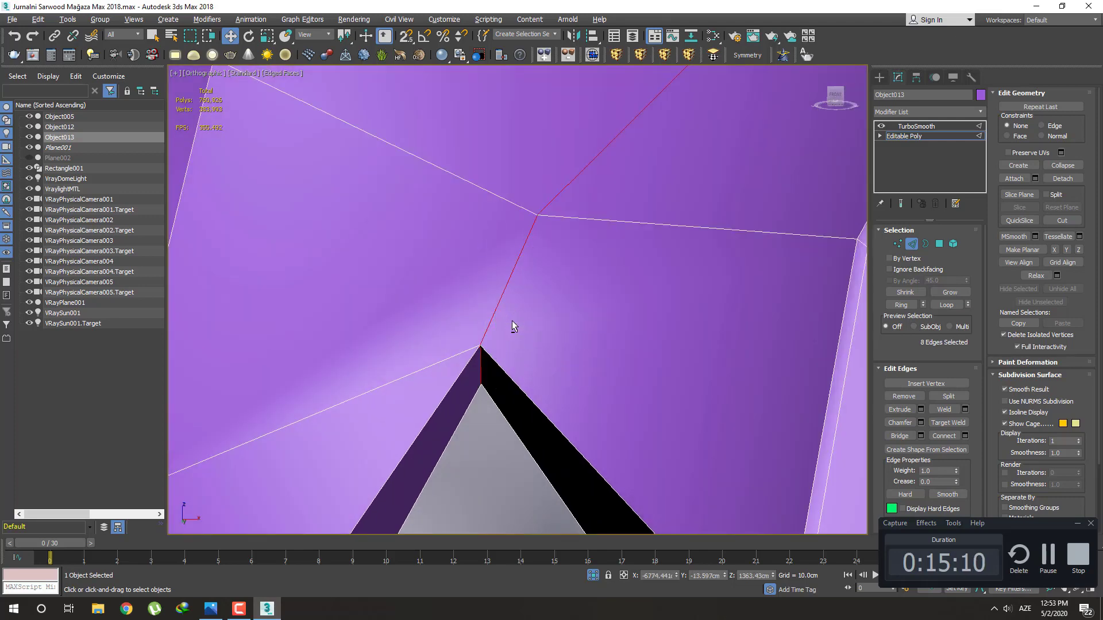
Chamfer the selected edge loop into a narrow double edge
scroll(512, 320, down, 3)
scroll(532, 339, down, 2)
mouse_move(653, 381)
middle_down()
mouse_move(475, 314)
mouse_move(484, 304)
middle_up()
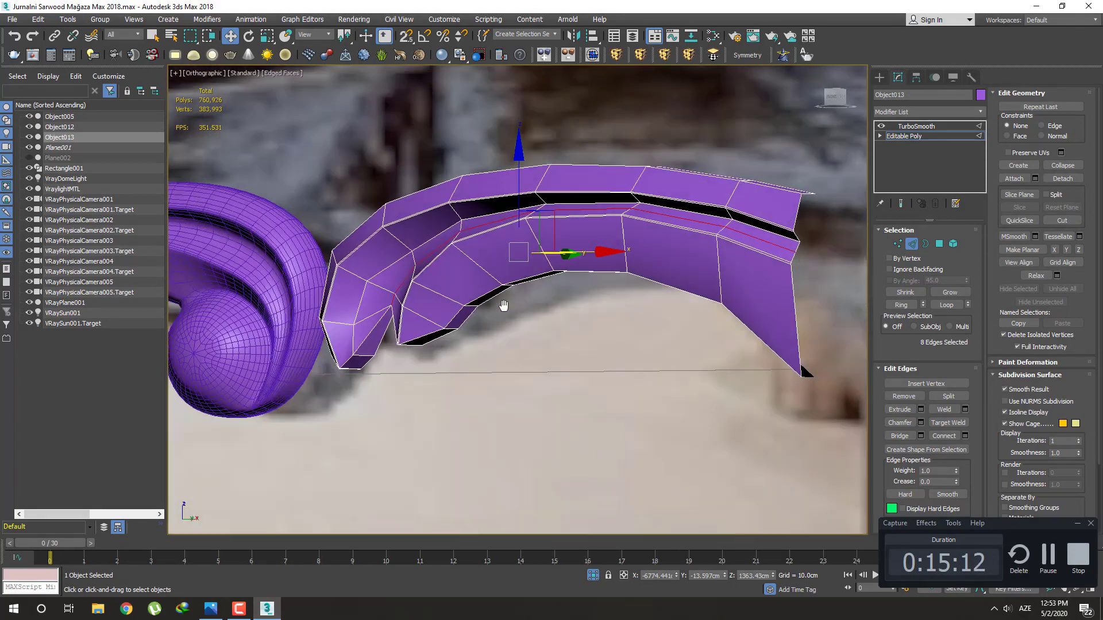
scroll(483, 305, up, 2)
scroll(456, 316, up, 2)
scroll(455, 316, up, 2)
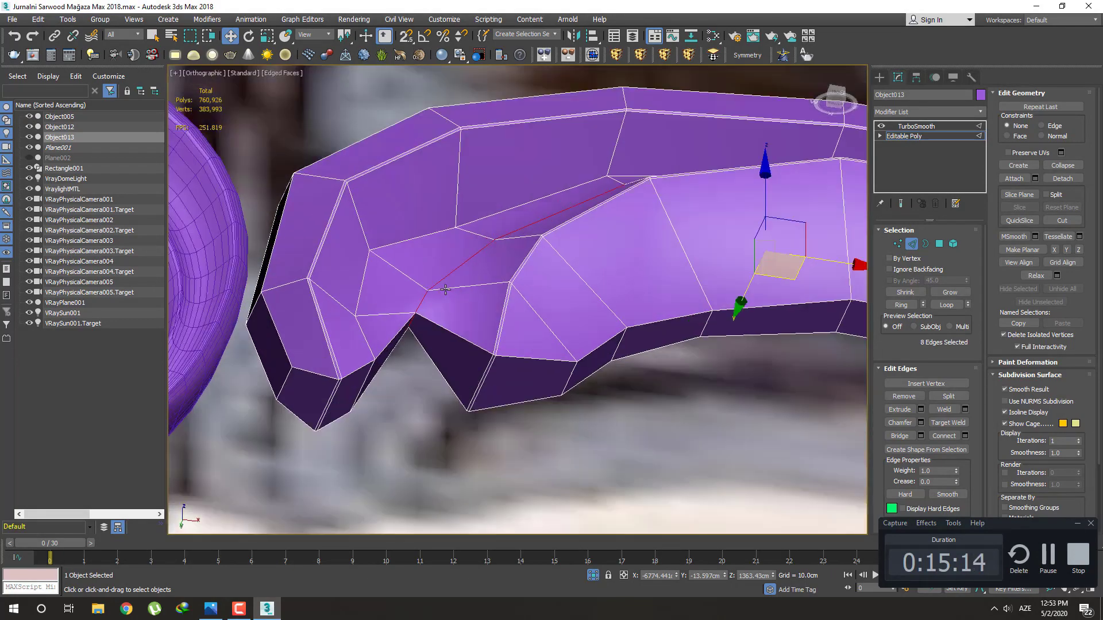
scroll(446, 295, up, 2)
click(922, 422)
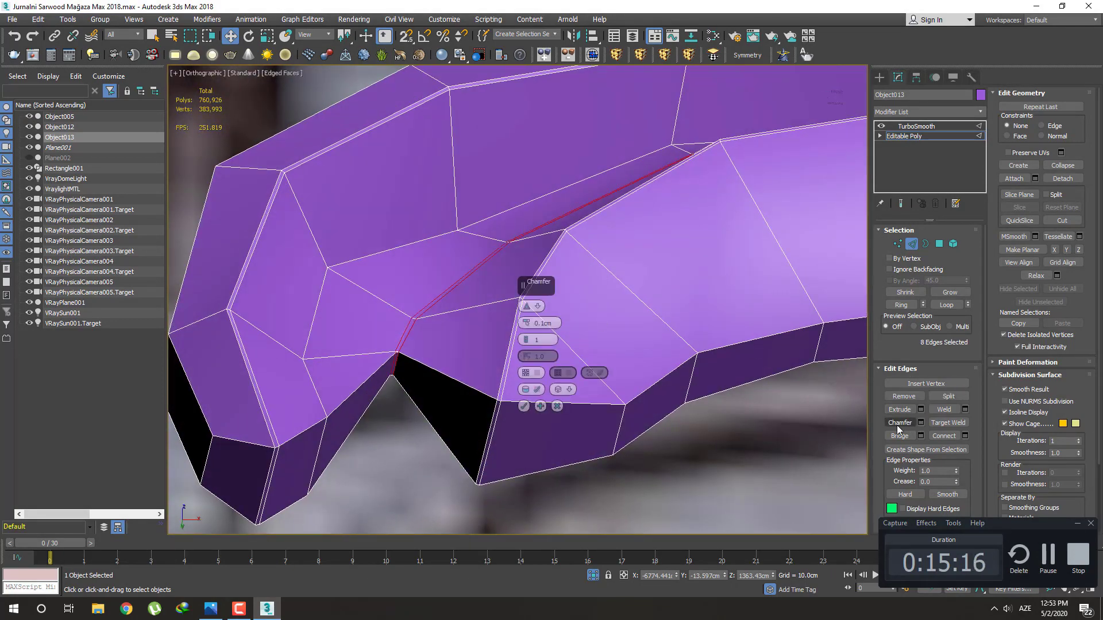
click(524, 406)
scroll(412, 350, up, 3)
Collapse the two close vertices at the notch tip into one
scroll(449, 304, up, 3)
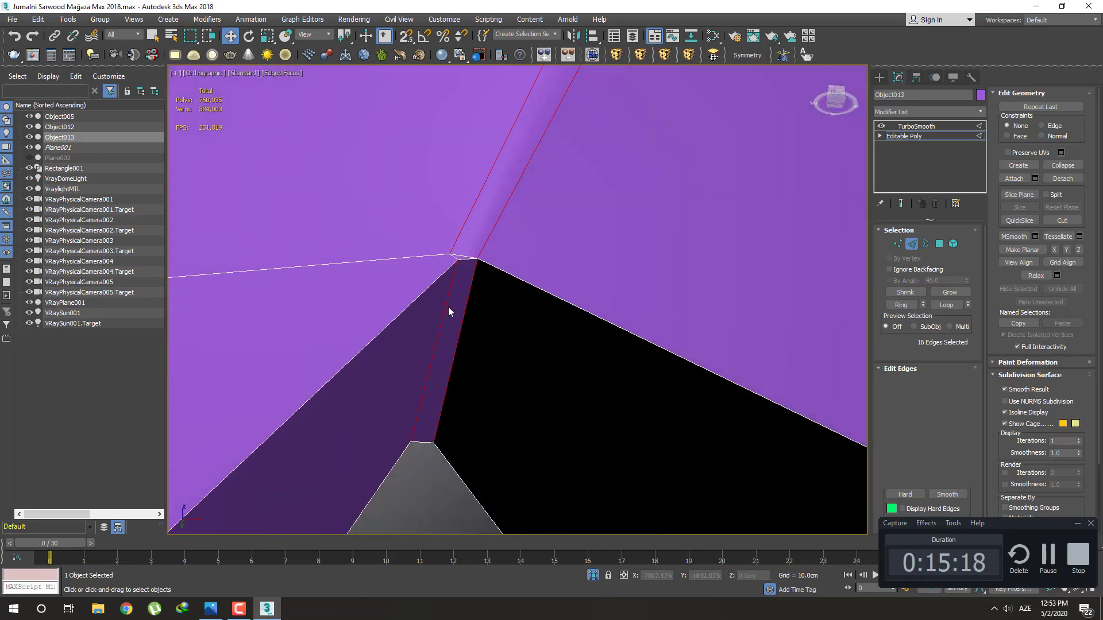
key(1)
drag(431, 244, 471, 325)
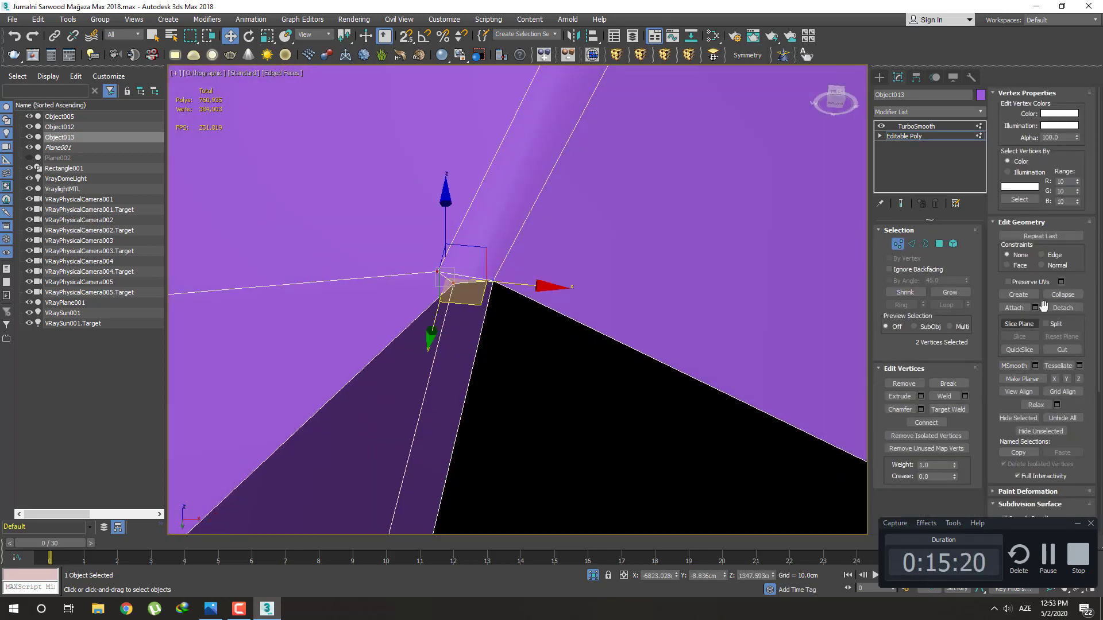
click(1061, 296)
middle_drag(591, 301, 497, 326)
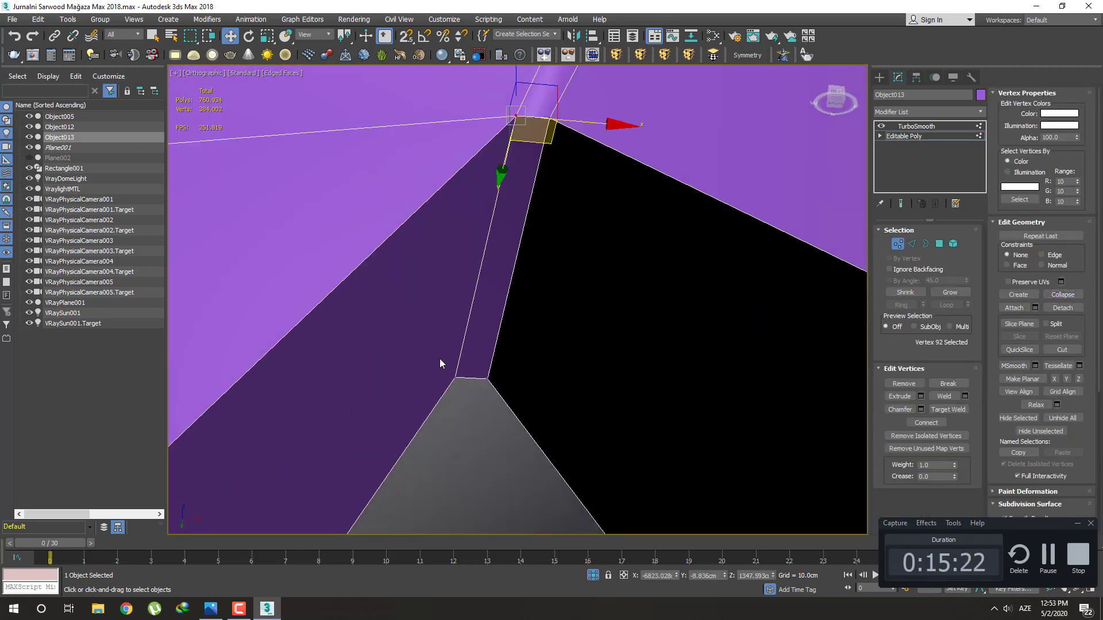
Return to plain selection and zoom around to inspect the merged notch
scroll(545, 285, down, 3)
key(q)
scroll(503, 287, down, 3)
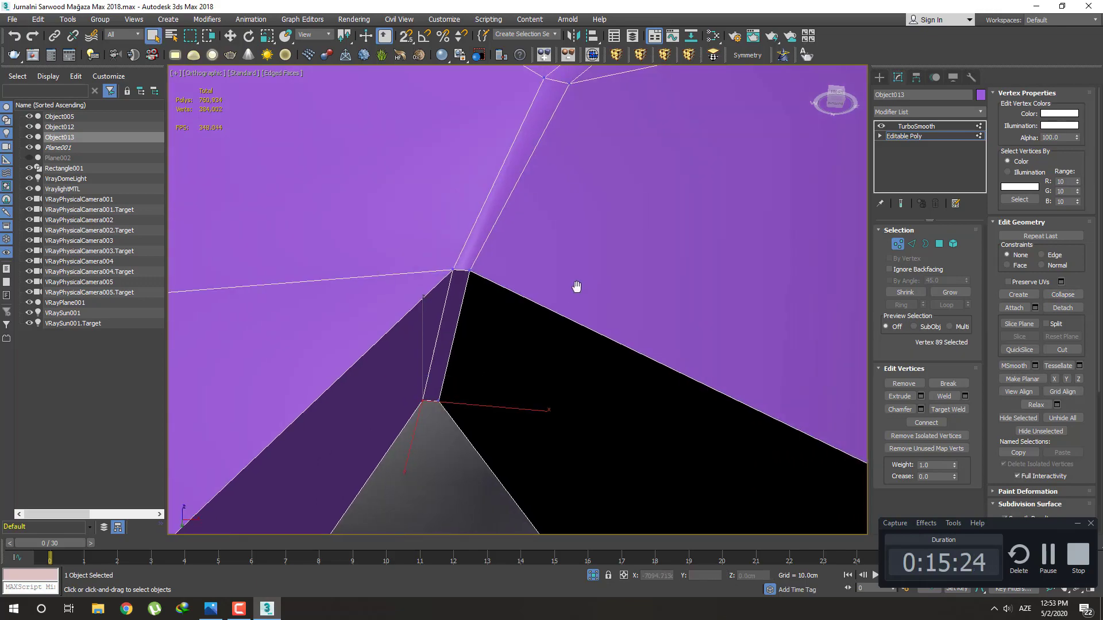
scroll(502, 298, down, 5)
scroll(574, 313, down, 3)
scroll(505, 320, up, 1)
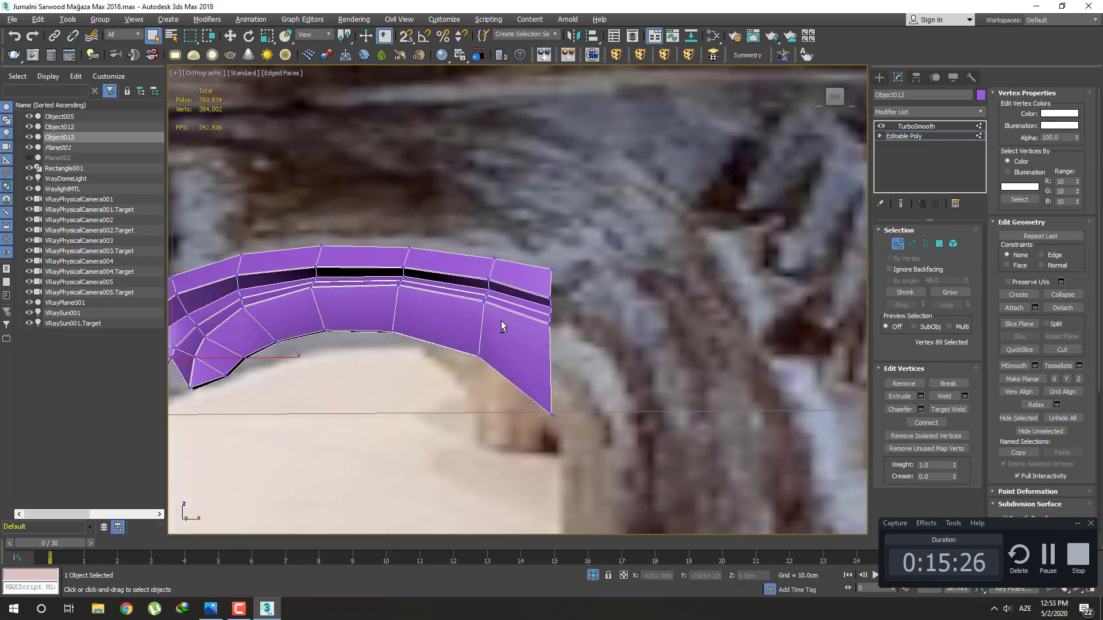
scroll(523, 319, up, 5)
scroll(543, 315, up, 3)
scroll(544, 314, down, 5)
scroll(554, 326, up, 5)
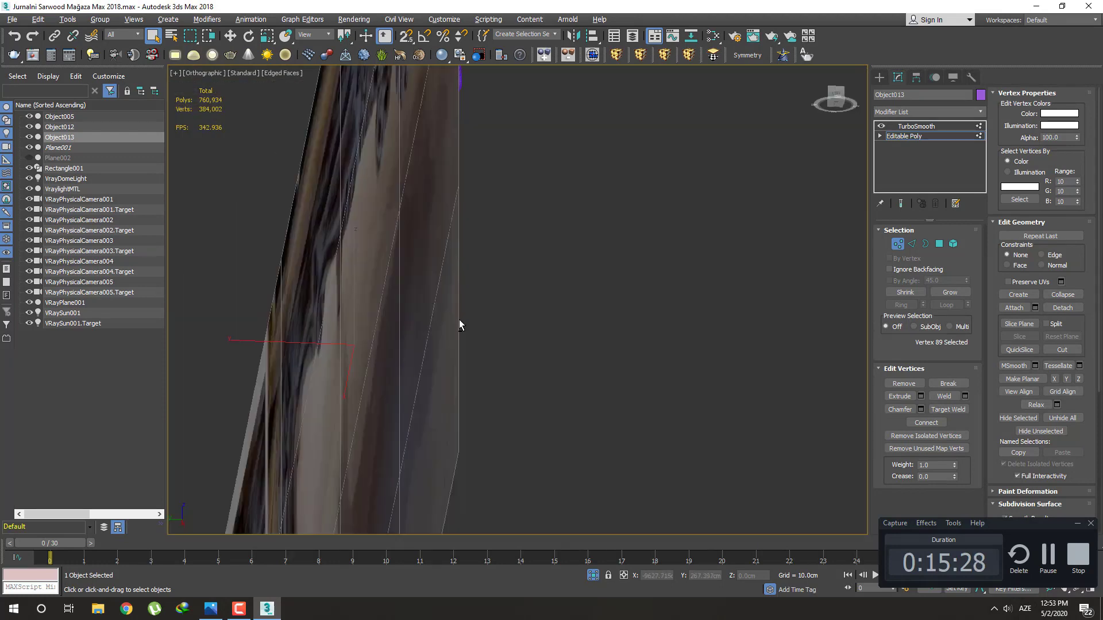
scroll(460, 319, down, 5)
scroll(575, 344, up, 2)
Review the smoothed strip edge-free in Front view, then reselect the base cage
click(879, 78)
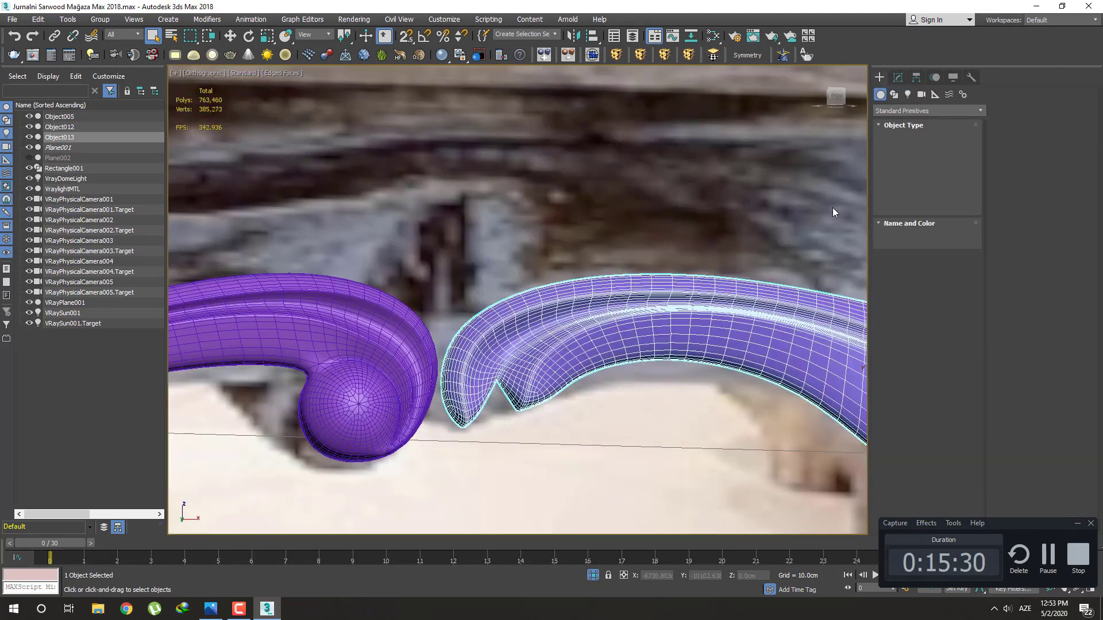
scroll(603, 295, up, 2)
scroll(598, 293, down, 2)
key(F4)
key(f)
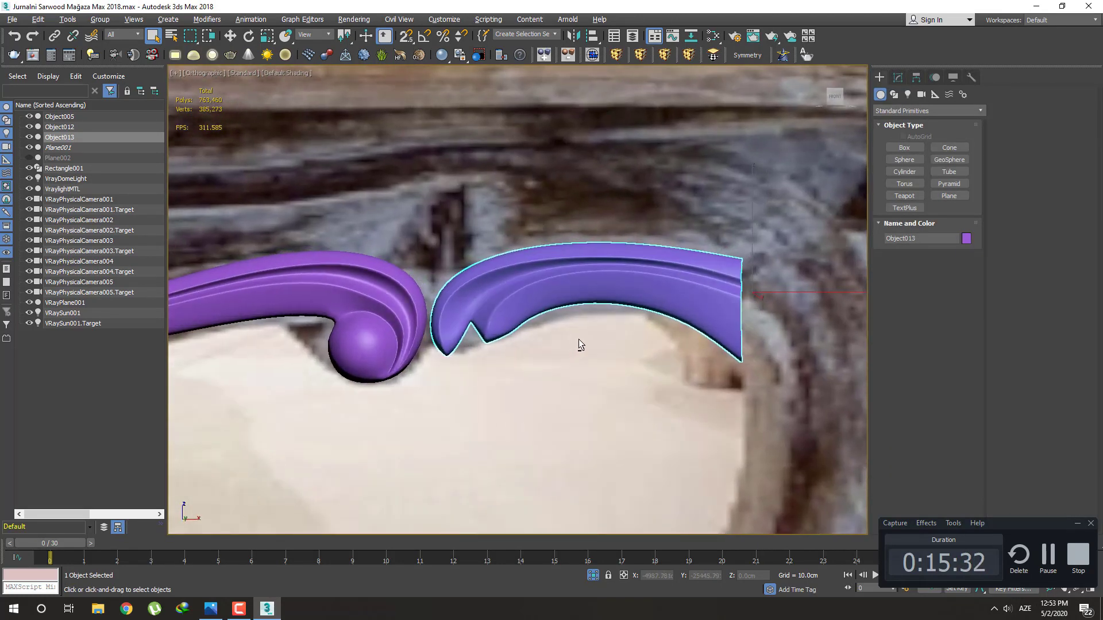
scroll(517, 329, up, 2)
scroll(520, 331, down, 1)
scroll(524, 348, up, 3)
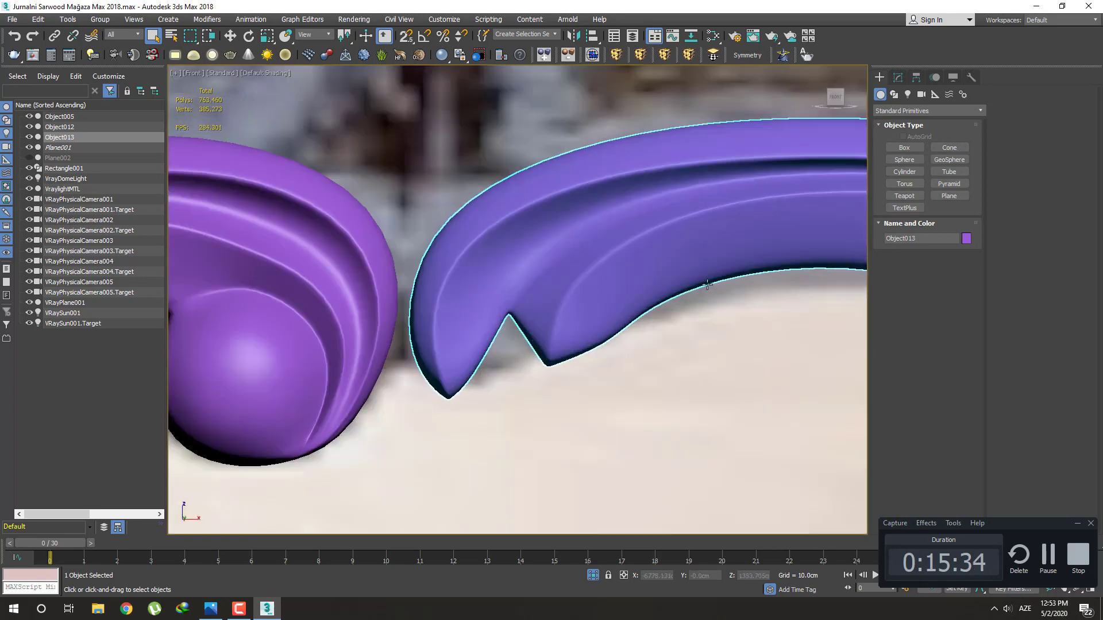
scroll(551, 322, up, 1)
scroll(569, 333, up, 2)
scroll(589, 342, down, 1)
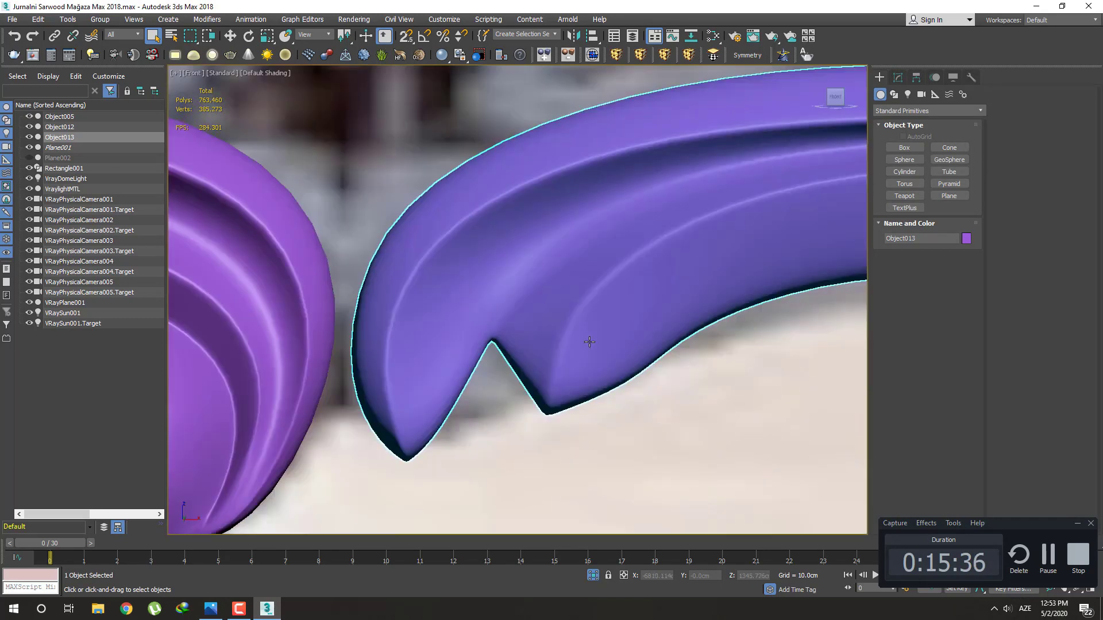
click(897, 78)
On the unsmoothed cage, connect the six edges crossing the notch to add a new edge loop
click(905, 136)
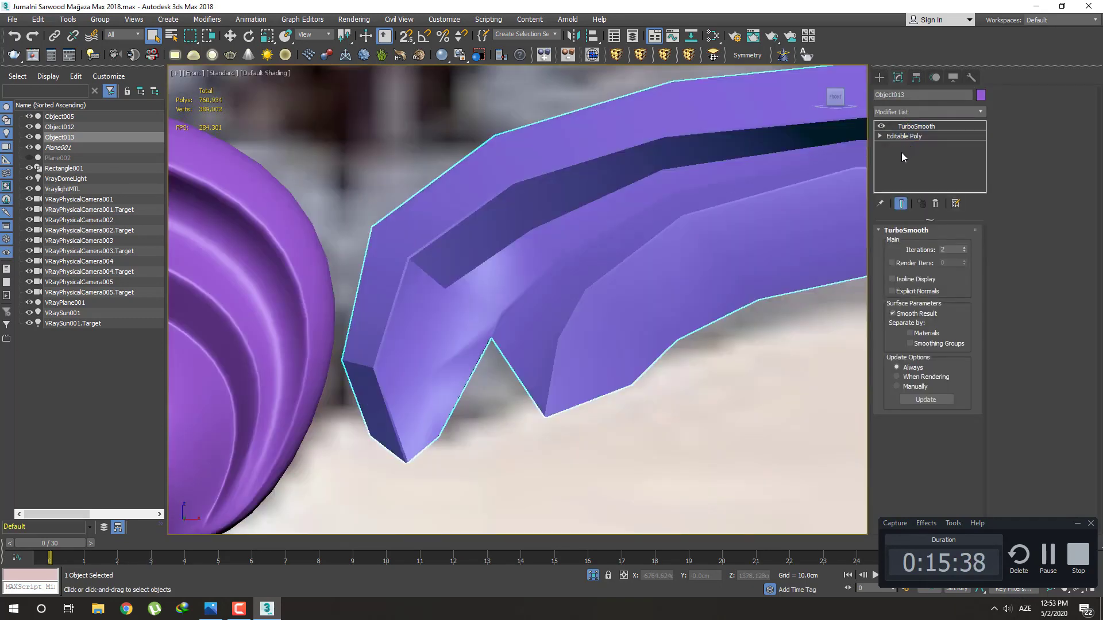
key(F4)
scroll(529, 367, up, 1)
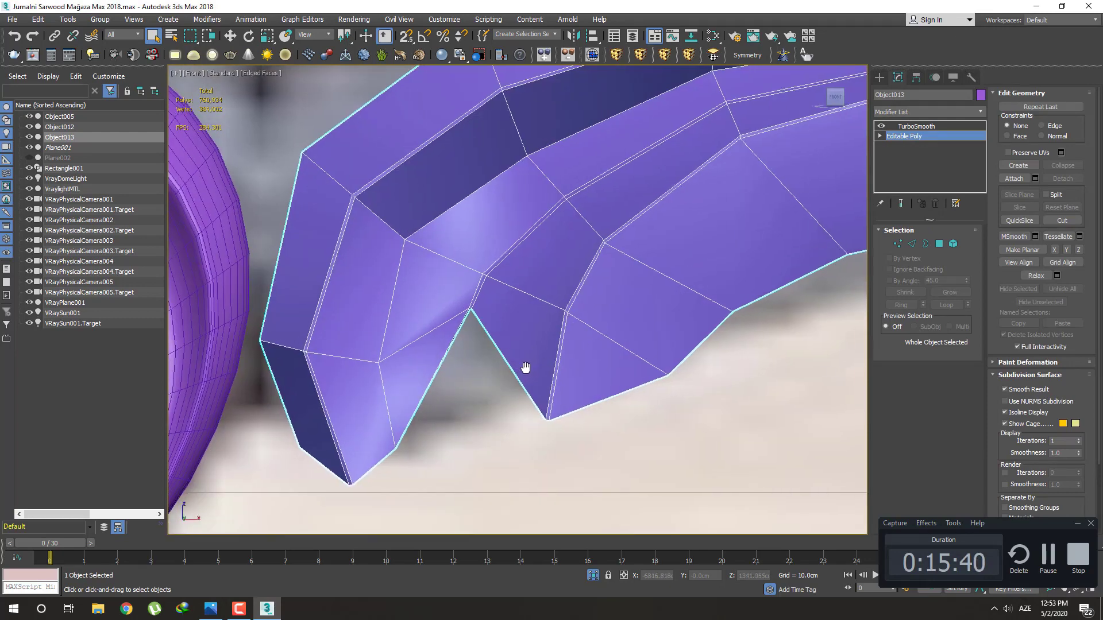
scroll(526, 370, up, 1)
key(2)
drag(489, 371, 557, 360)
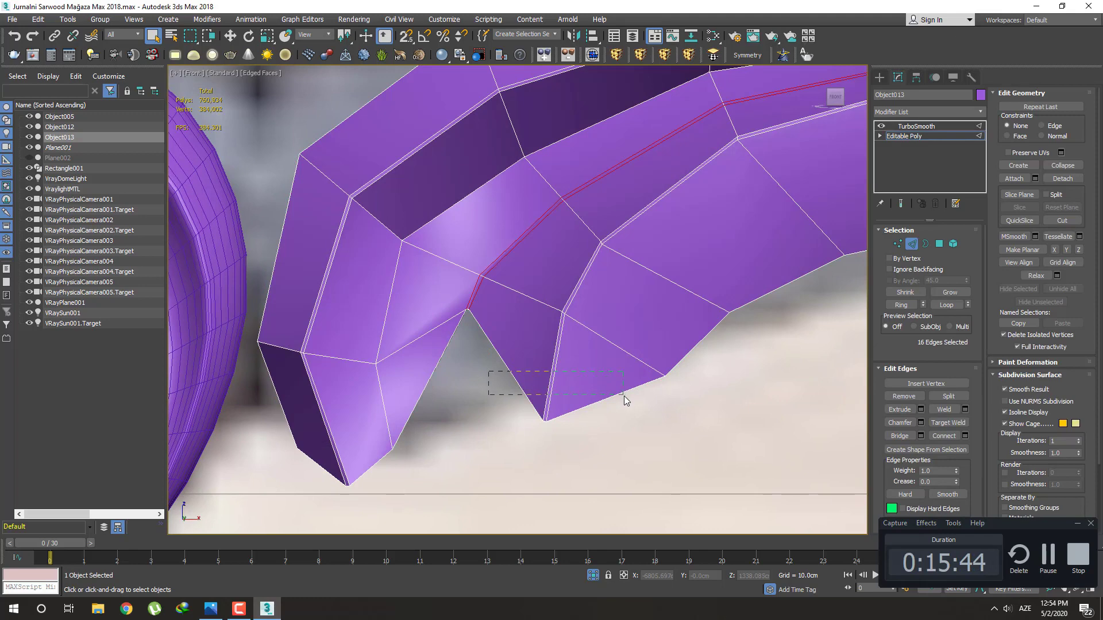
drag(624, 395, 626, 398)
click(965, 436)
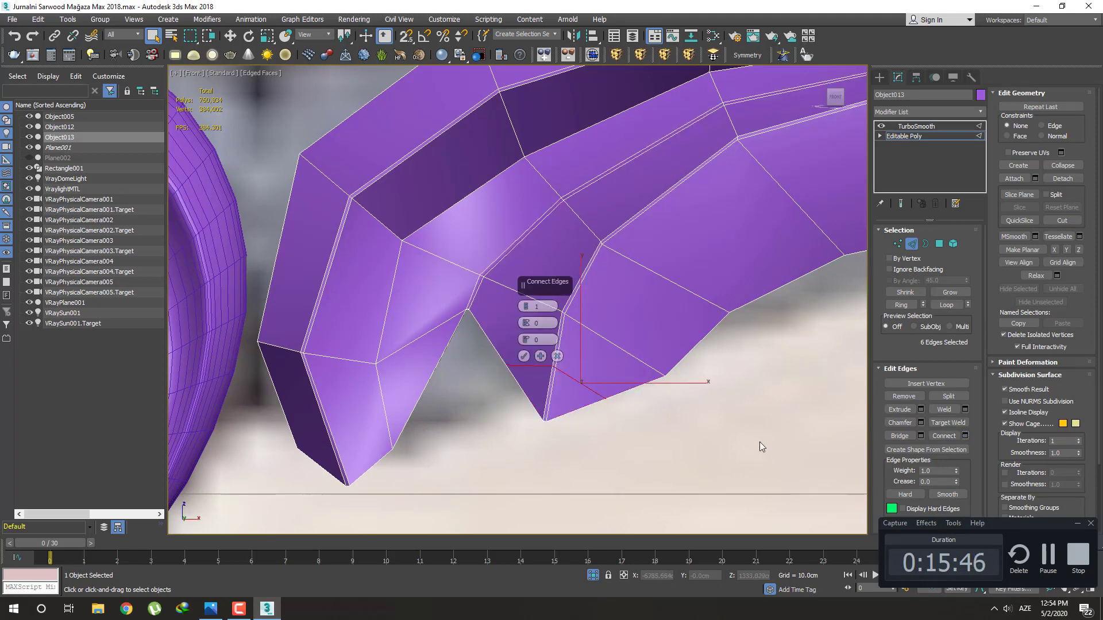
click(530, 355)
Move the new notch vertices and lower-edge vertices up-right to reshape the notch
key(1)
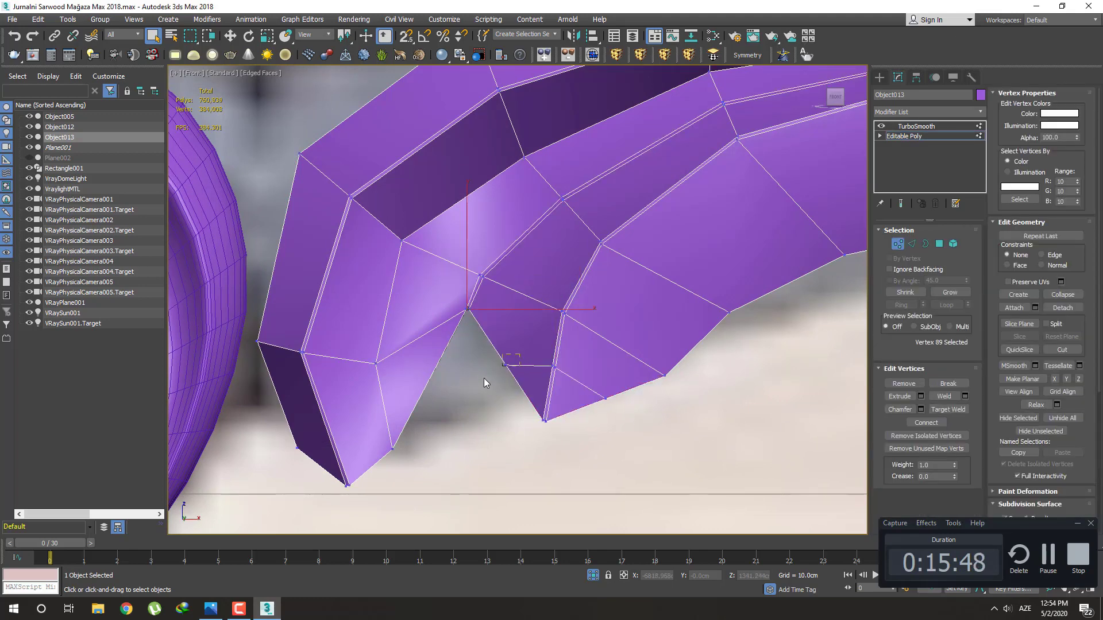
key(w)
mouse_move(483, 378)
mouse_down()
mouse_move(541, 342)
mouse_move(530, 333)
mouse_move(505, 346)
mouse_up()
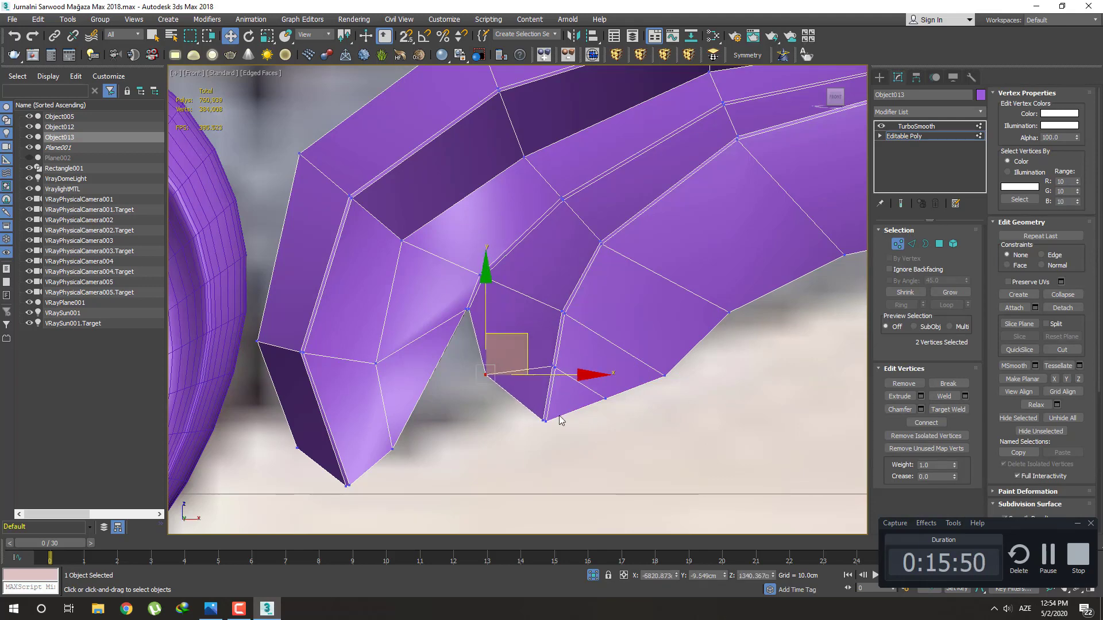
drag(534, 410, 572, 434)
mouse_move(587, 385)
mouse_down()
mouse_move(595, 400)
mouse_move(691, 388)
mouse_up()
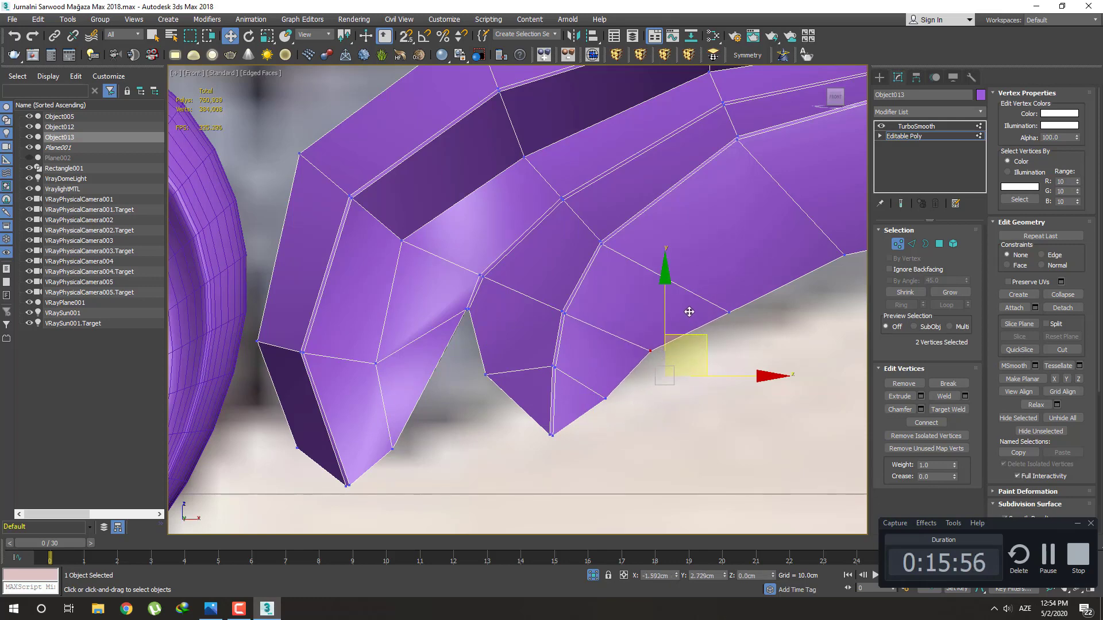
drag(691, 315, 659, 401)
drag(677, 330, 632, 378)
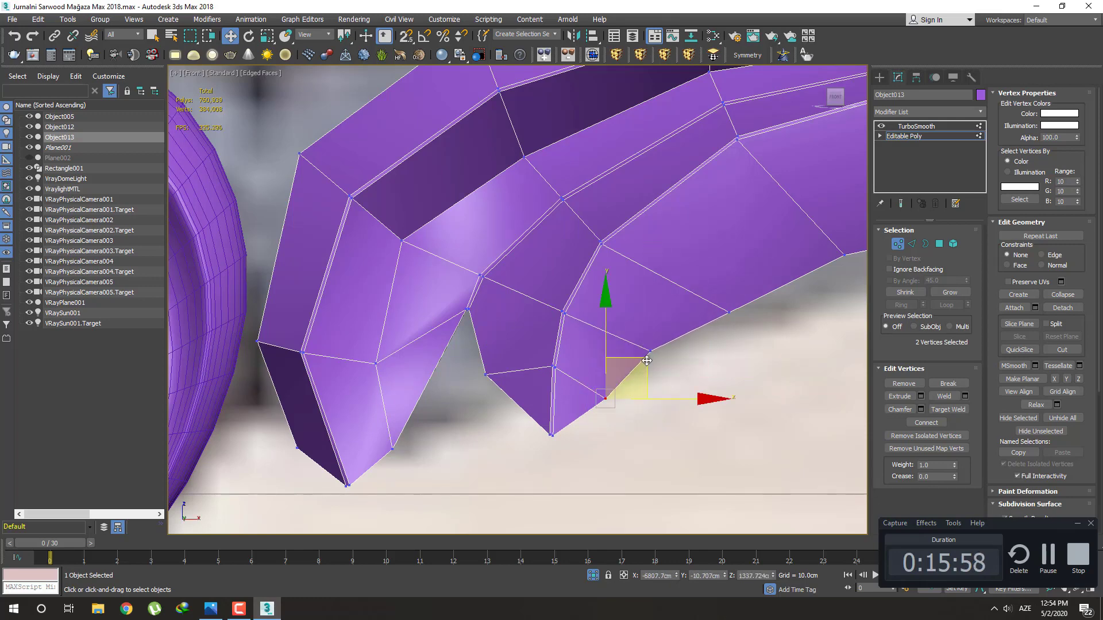
key(ctrl+z)
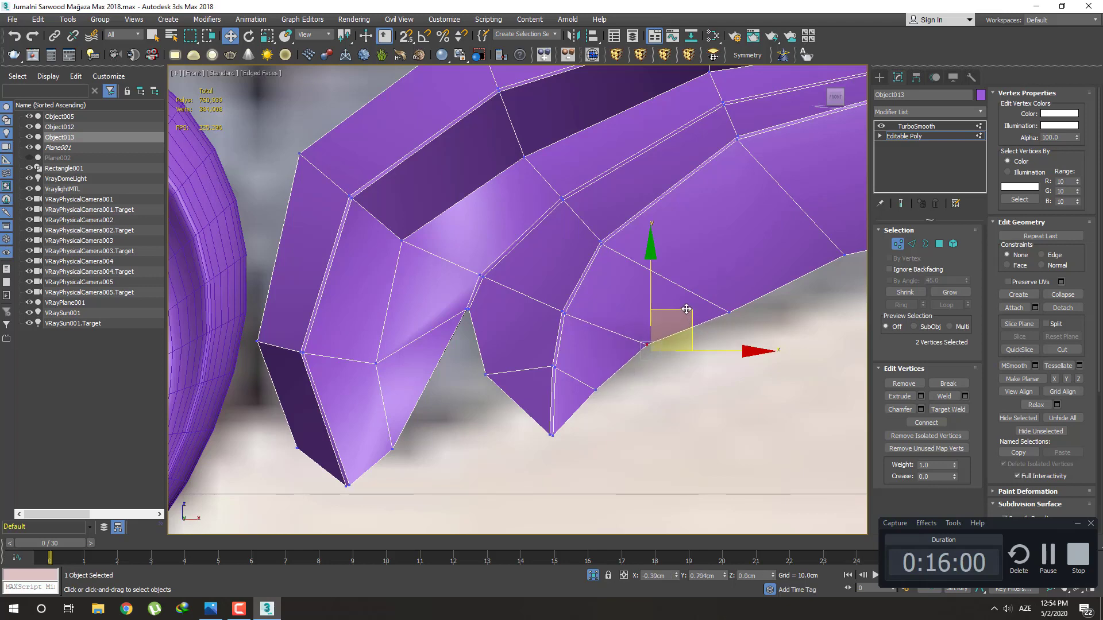
drag(687, 310, 763, 261)
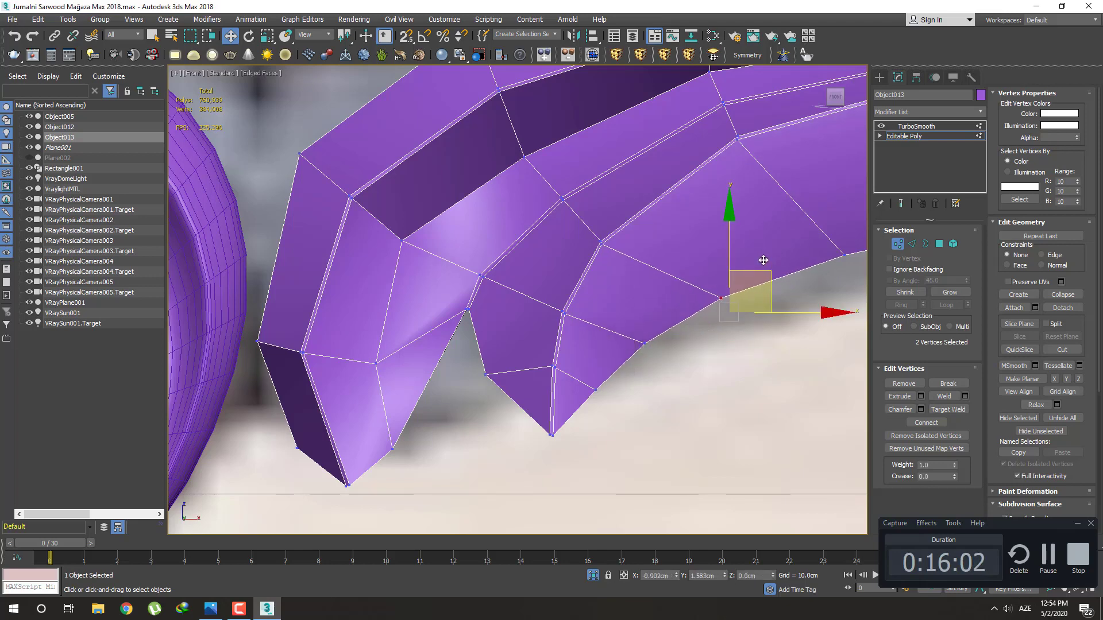
scroll(667, 284, down, 3)
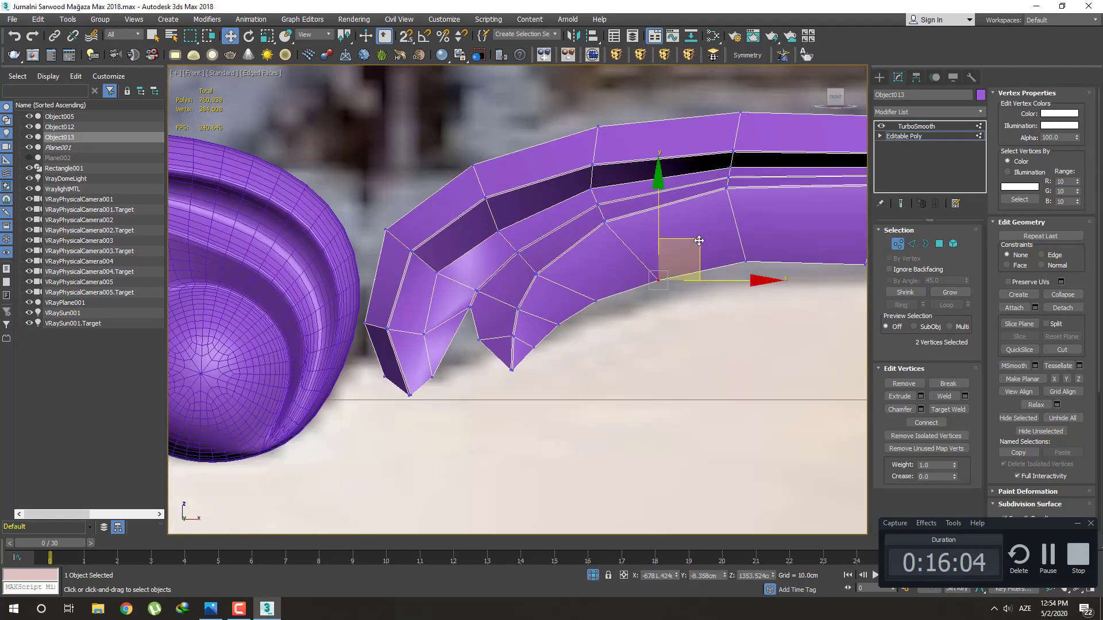
scroll(512, 377, up, 3)
Reposition the notch tip and lower-edge vertices to smooth the strip's lower curve
drag(509, 353, 571, 372)
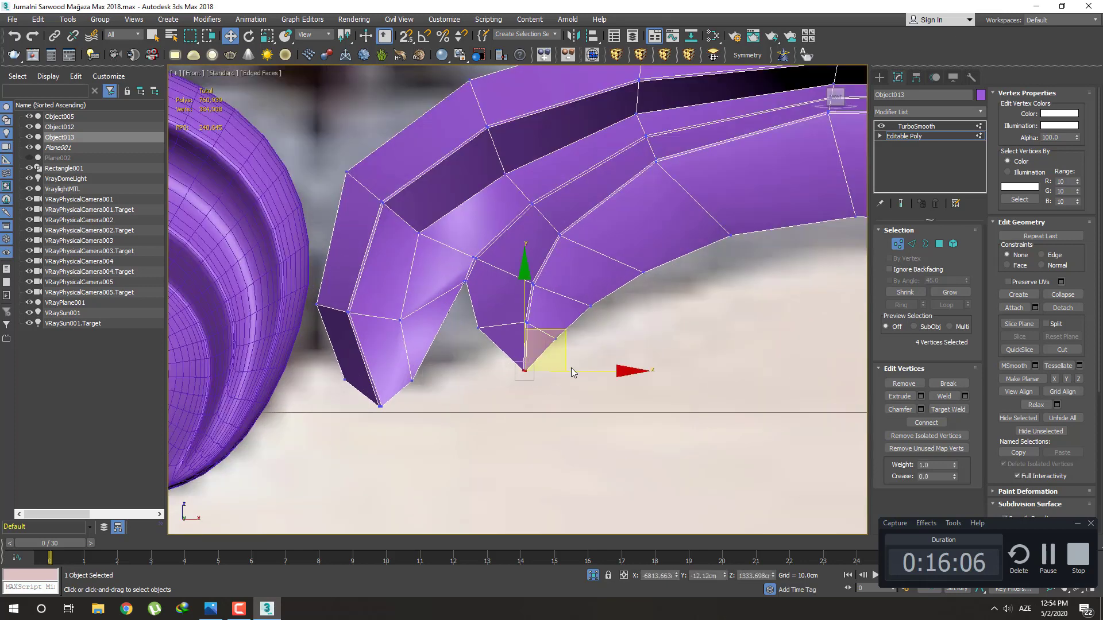
drag(469, 317, 501, 337)
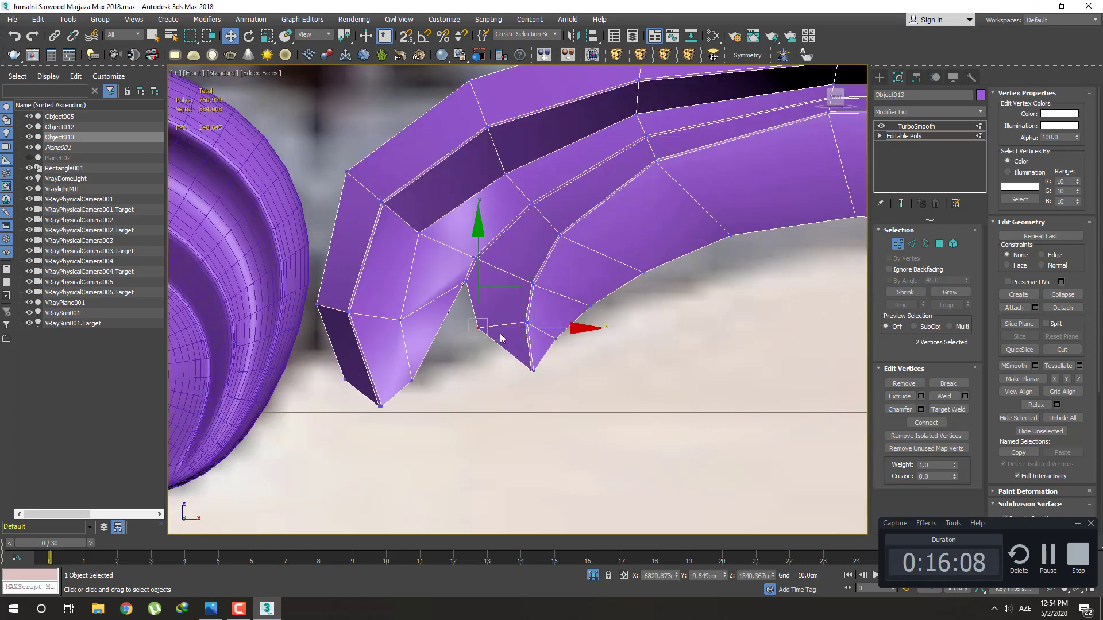
click(578, 360)
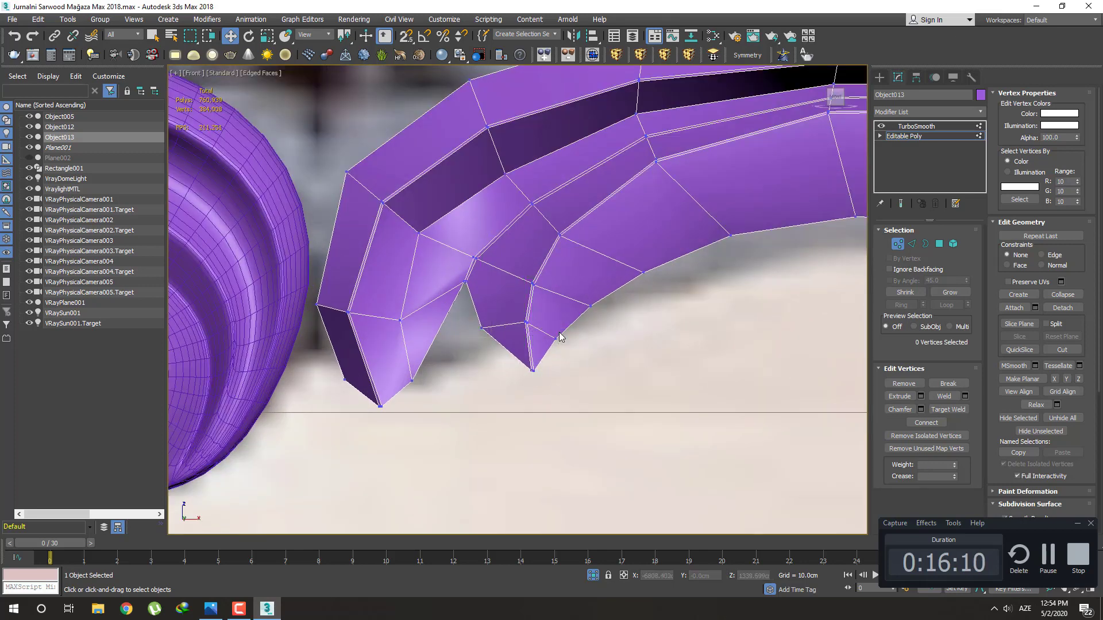
click(555, 336)
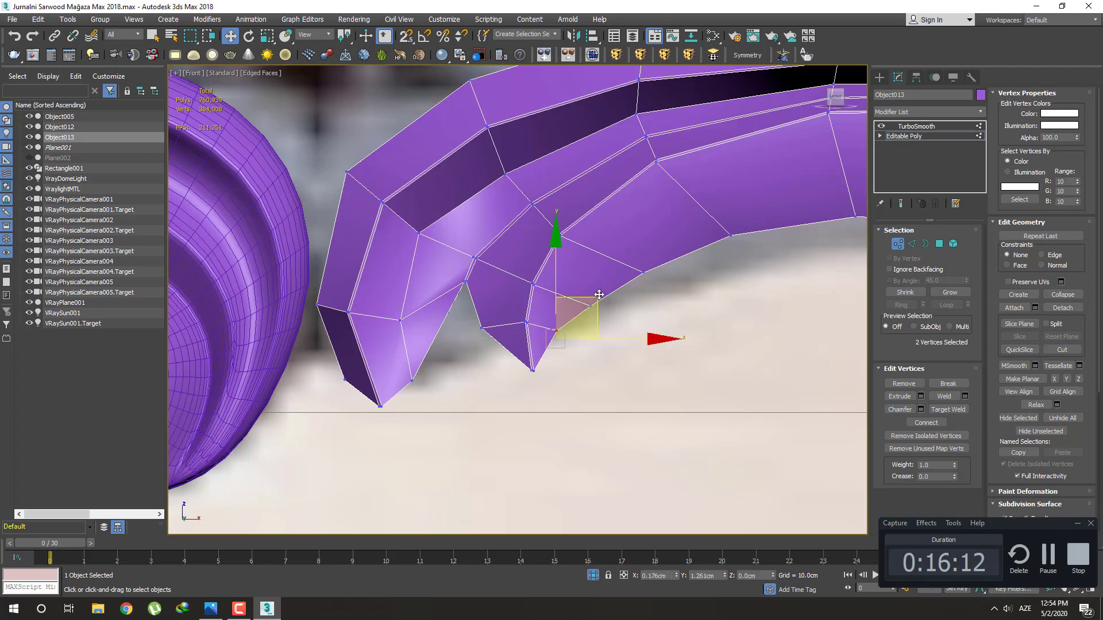
drag(517, 365, 579, 373)
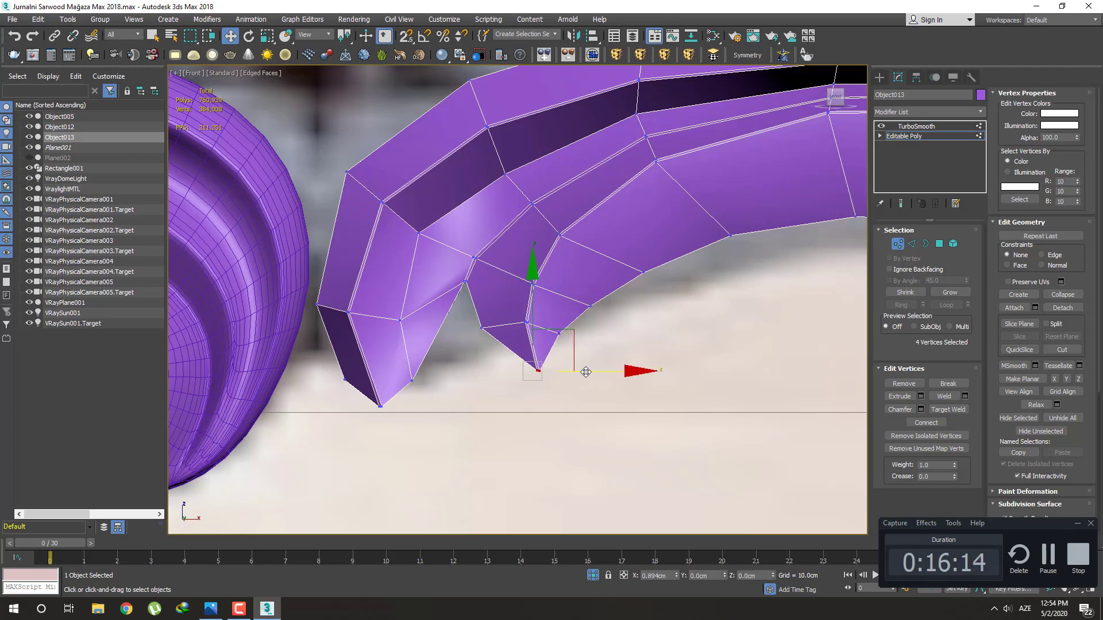
click(592, 307)
drag(639, 308, 635, 308)
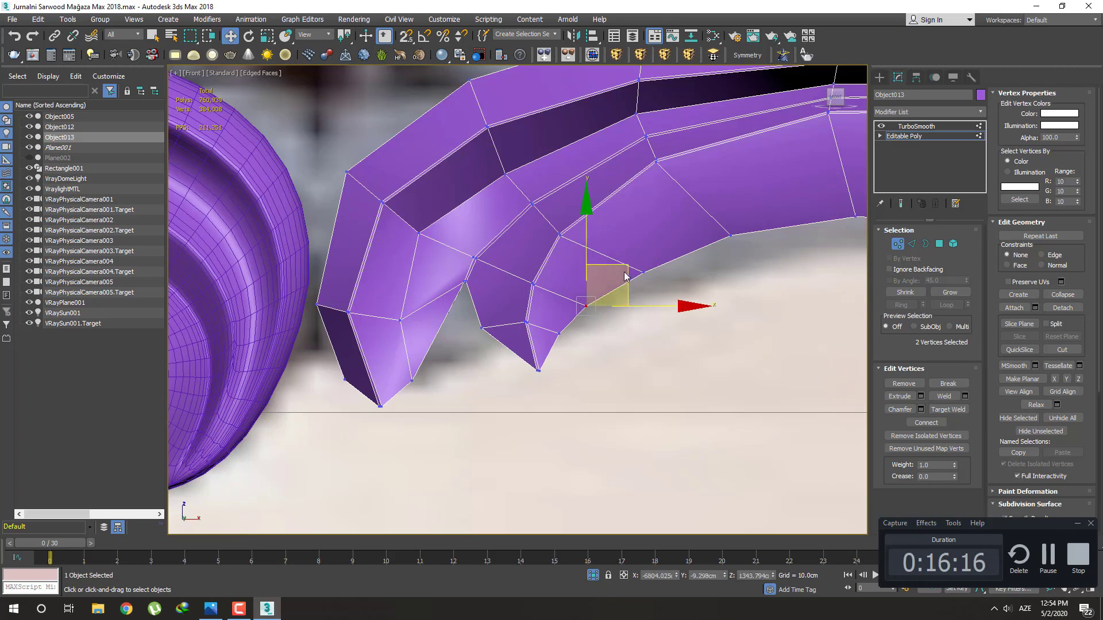
drag(632, 264, 681, 256)
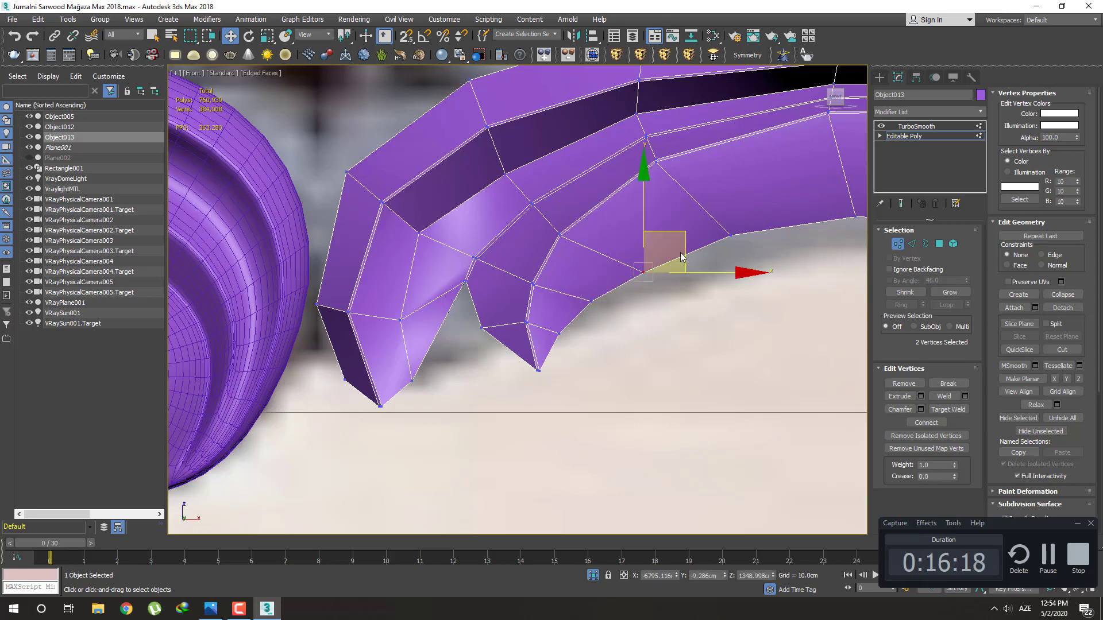
click(698, 304)
Shift the bottom tip vertices at the strip's end slightly down-right
scroll(701, 302, down, 5)
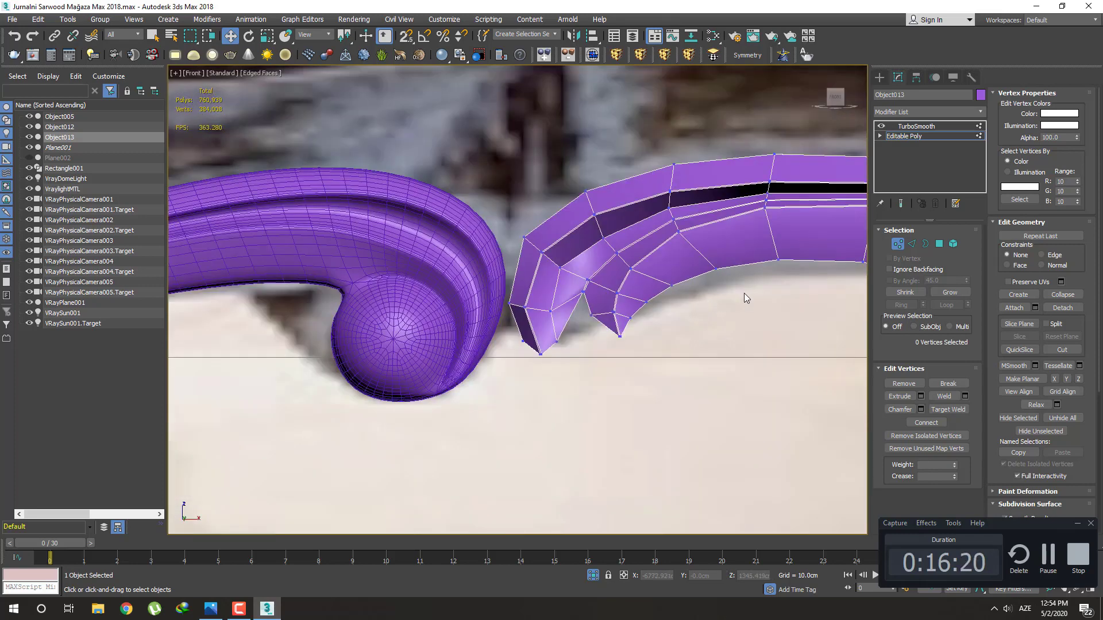
scroll(523, 393, up, 3)
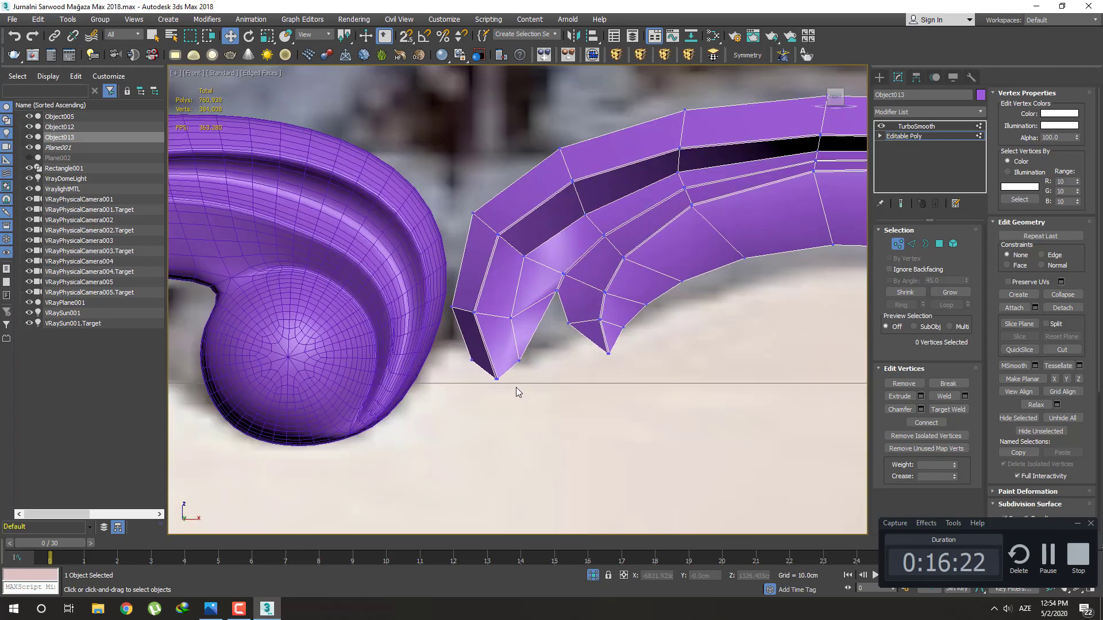
scroll(512, 391, up, 1)
drag(511, 390, 474, 362)
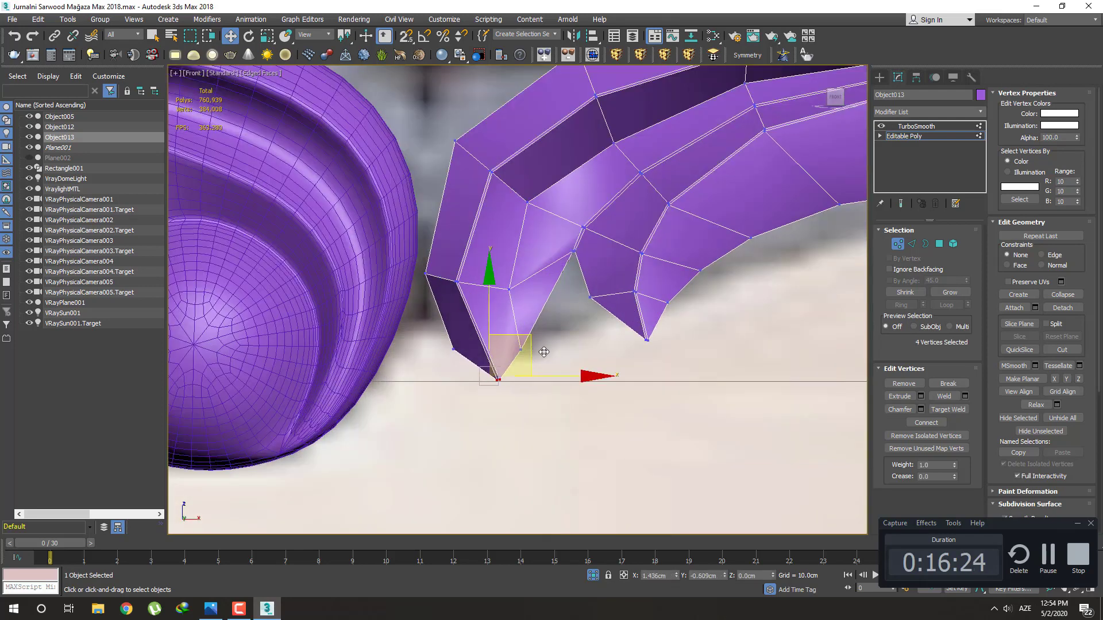
mouse_move(536, 347)
mouse_down()
mouse_move(546, 352)
mouse_move(517, 334)
mouse_move(564, 301)
mouse_up()
Delete the two polygons inside Object013's notch, leaving an open gap in the cage
click(562, 361)
key(q)
mouse_move(564, 325)
alt+middle_down()
mouse_move(543, 308)
mouse_move(564, 325)
mouse_move(553, 326)
mouse_move(550, 312)
mouse_move(561, 328)
mouse_move(549, 322)
mouse_move(564, 312)
mouse_move(579, 337)
mouse_move(571, 316)
mouse_move(557, 315)
mouse_move(574, 344)
alt+middle_up()
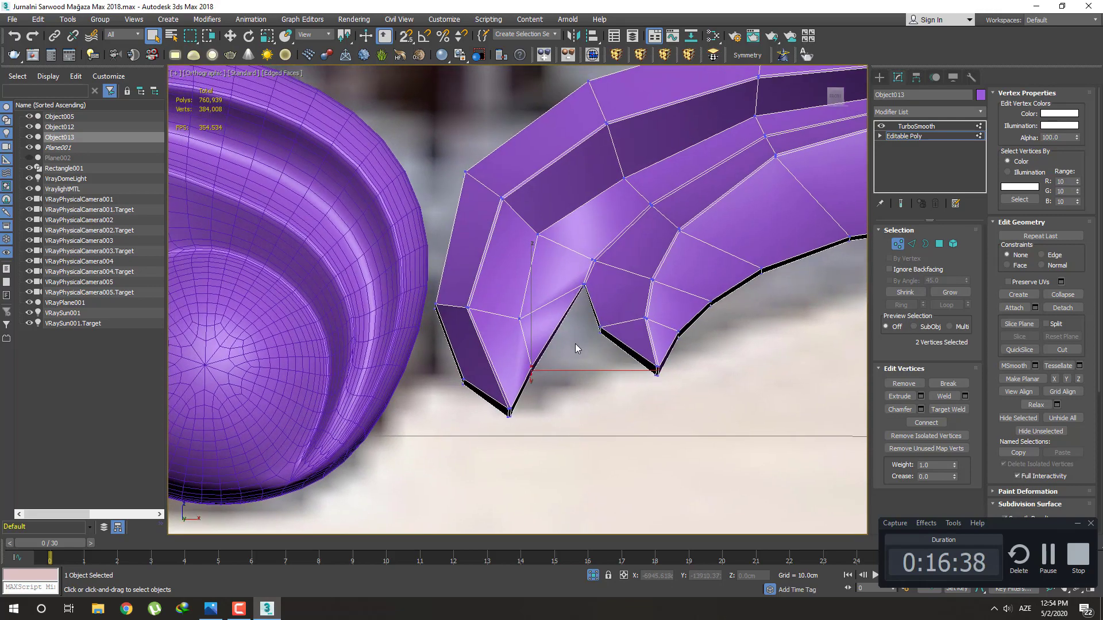
key(4)
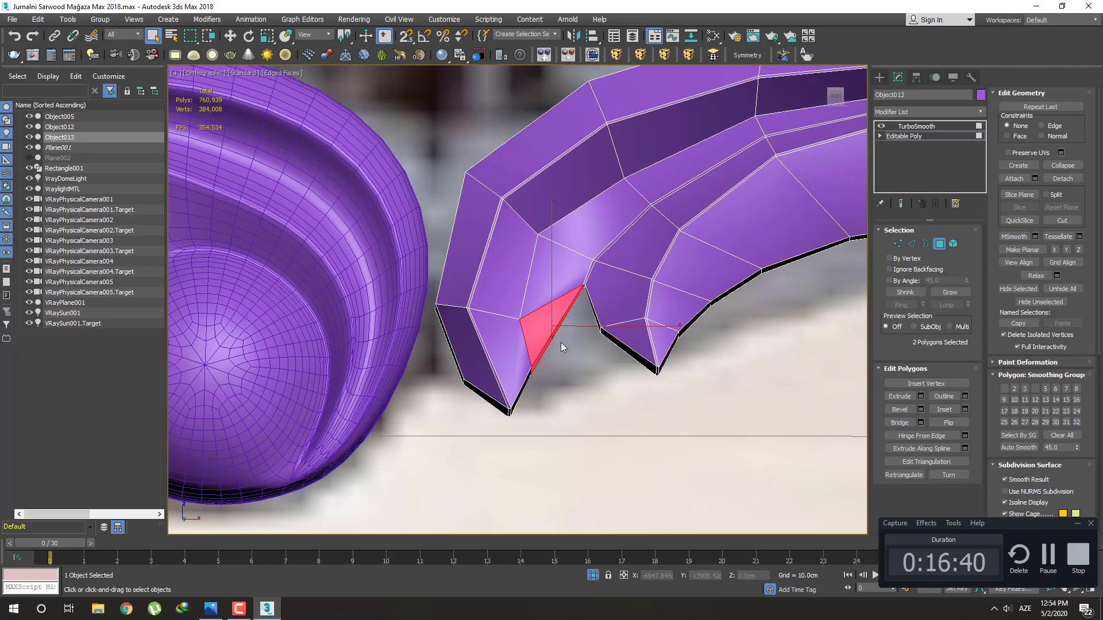
key(Delete)
scroll(560, 353, up, 2)
mouse_move(558, 352)
alt+middle_down()
mouse_move(535, 347)
mouse_move(583, 338)
mouse_move(554, 411)
mouse_move(517, 320)
mouse_move(506, 325)
mouse_move(518, 323)
alt+middle_up()
scroll(582, 337, up, 2)
scroll(517, 320, up, 3)
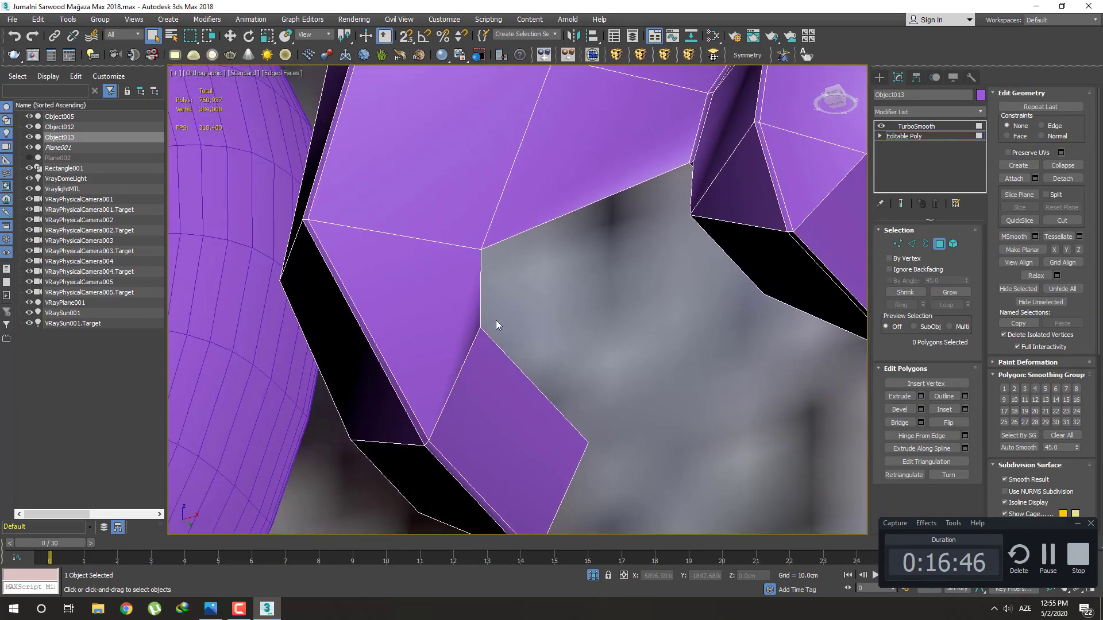
Extend a new face from the open notch edge and merge its two corner vertices
key(2)
key(w)
shift+drag(533, 340, 640, 454)
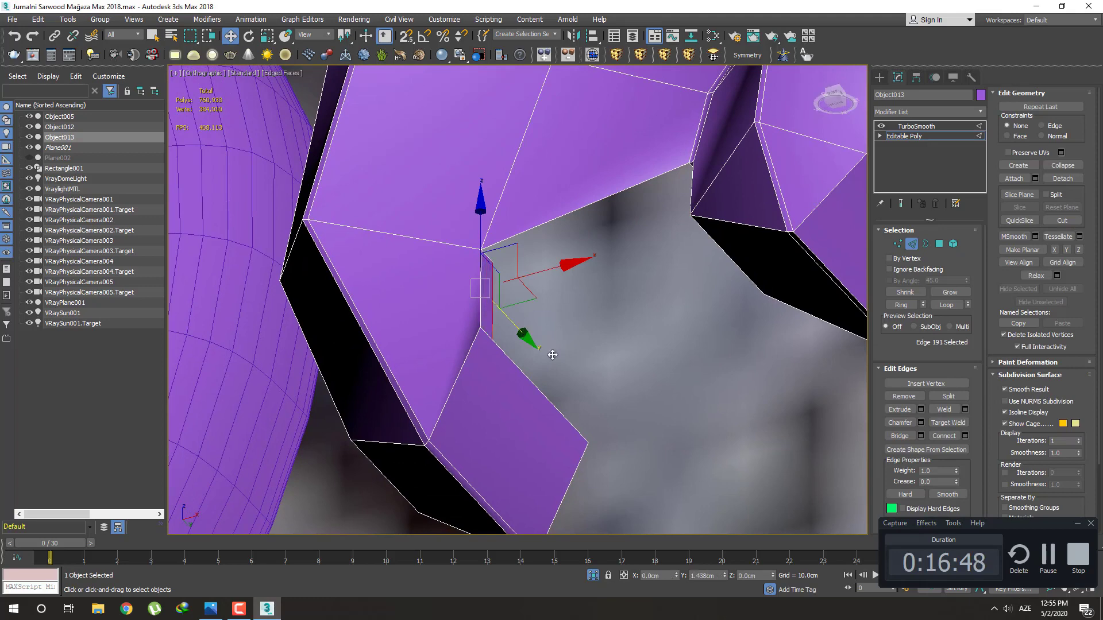
mouse_move(640, 454)
alt+middle_down()
mouse_move(601, 419)
mouse_move(619, 415)
alt+middle_up()
drag(640, 371, 650, 371)
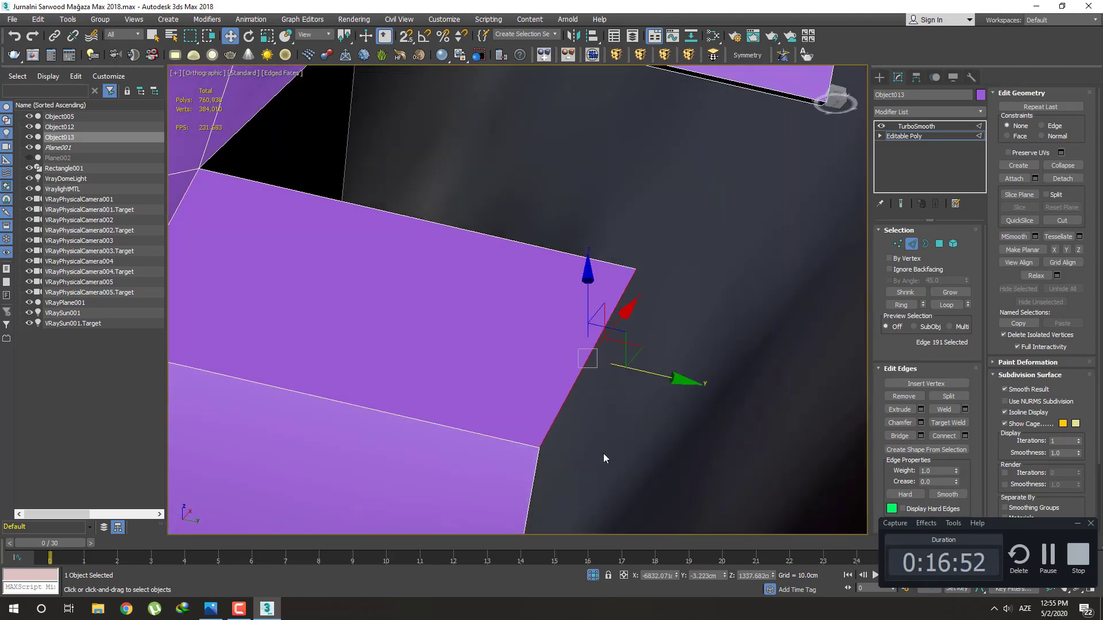
key(1)
drag(581, 469, 528, 437)
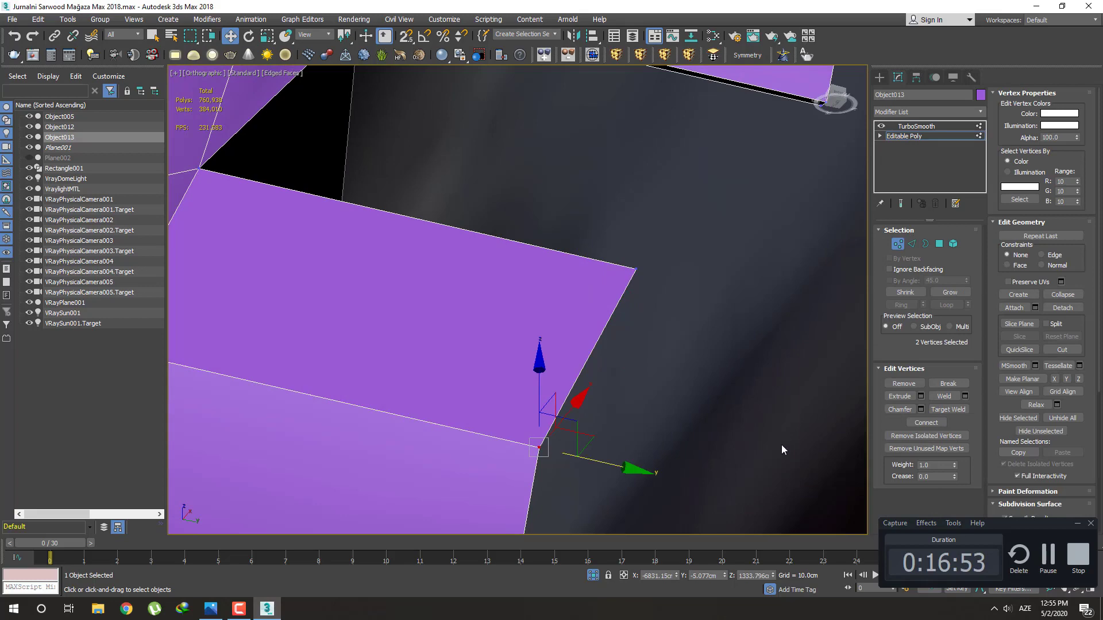
click(1065, 299)
In top wireframe view, nudge the merged notch vertex slightly along Y
scroll(620, 378, down, 3)
alt+middle_drag(619, 377, 633, 354)
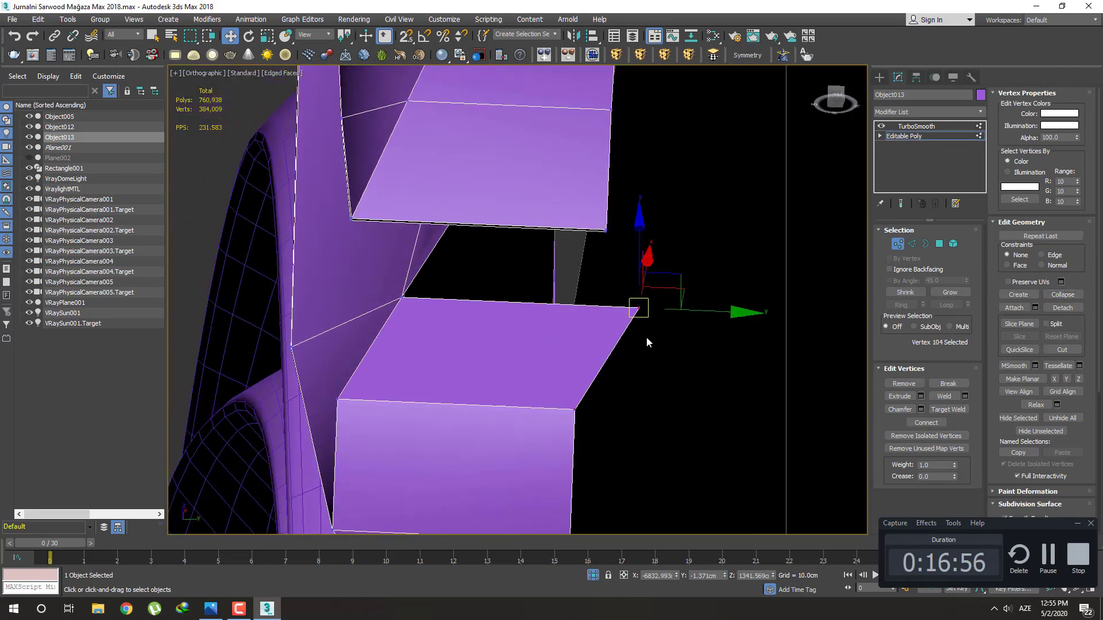
scroll(660, 360, down, 2)
key(t)
key(F3)
scroll(528, 299, up, 5)
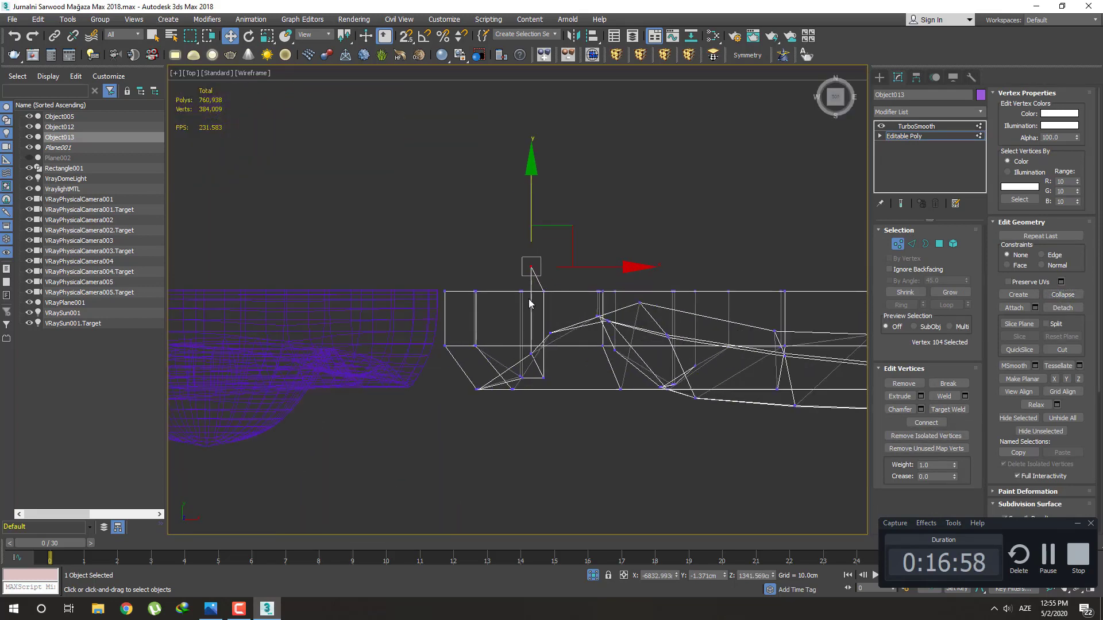
scroll(529, 299, up, 3)
drag(529, 221, 533, 222)
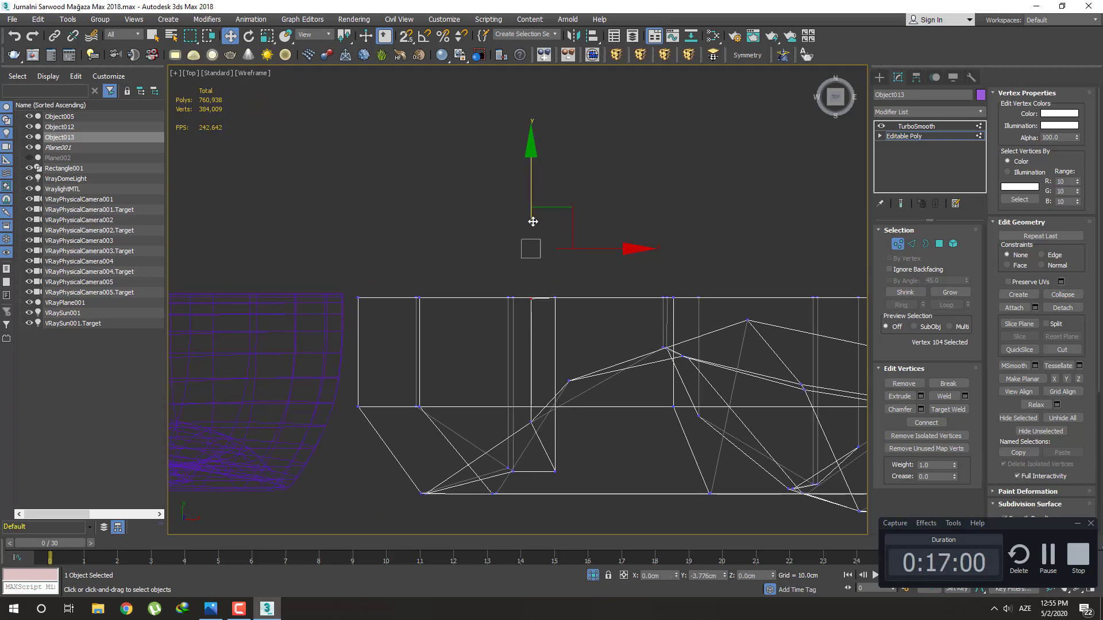
scroll(573, 359, down, 4)
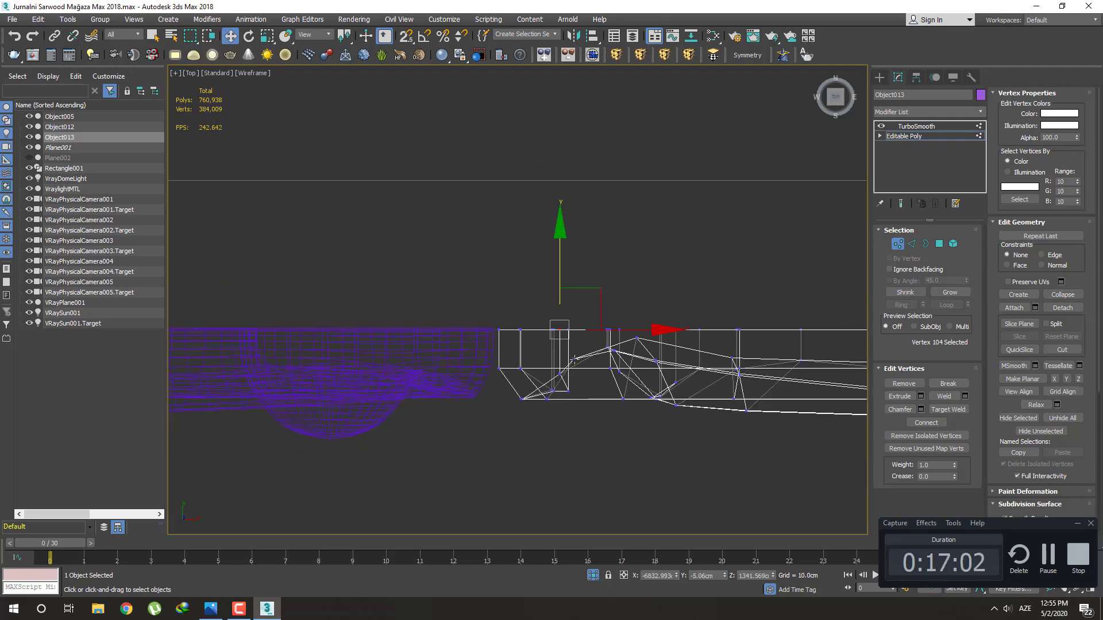
scroll(576, 365, up, 2)
Bridge the two selected edges across the notch gap with a new face
key(p)
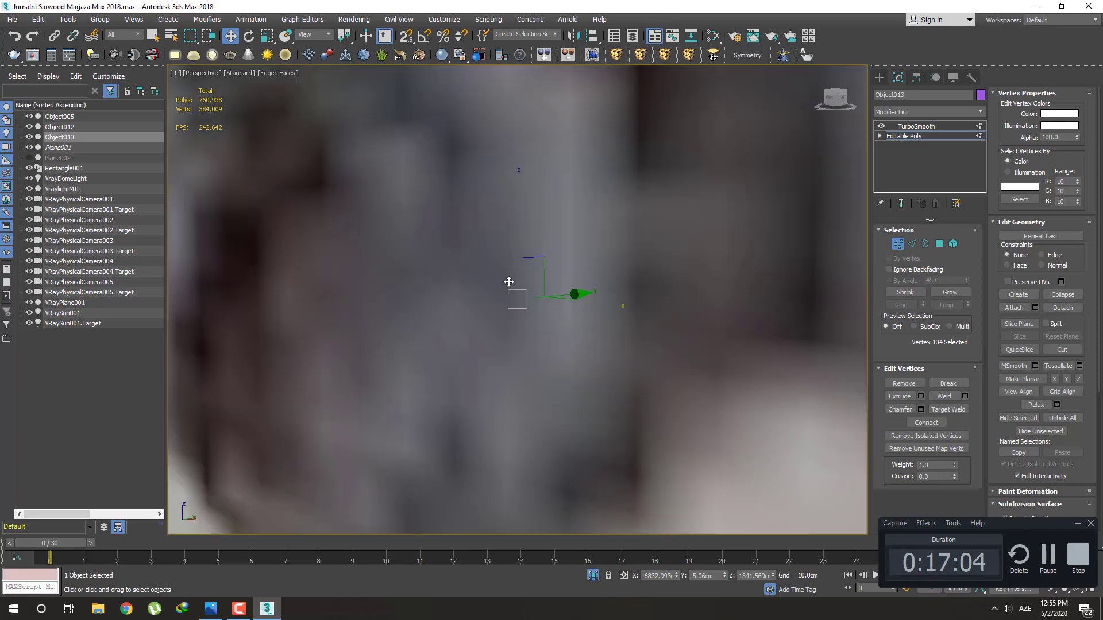
scroll(517, 311, up, 3)
scroll(535, 340, down, 5)
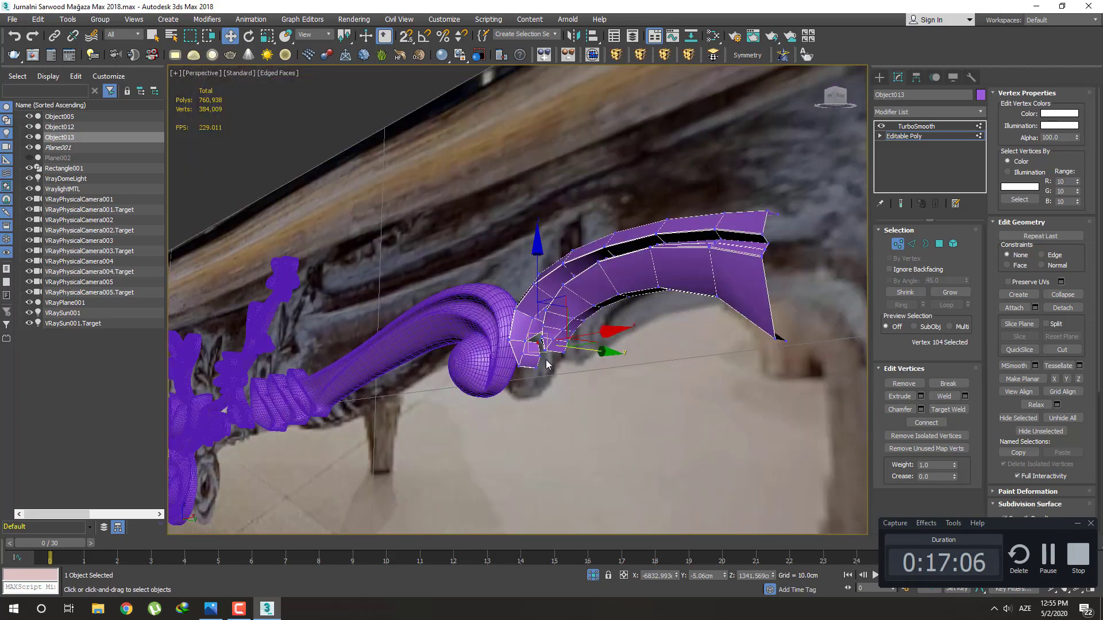
scroll(535, 348, up, 3)
scroll(536, 348, up, 1)
scroll(566, 306, up, 3)
scroll(566, 305, down, 1)
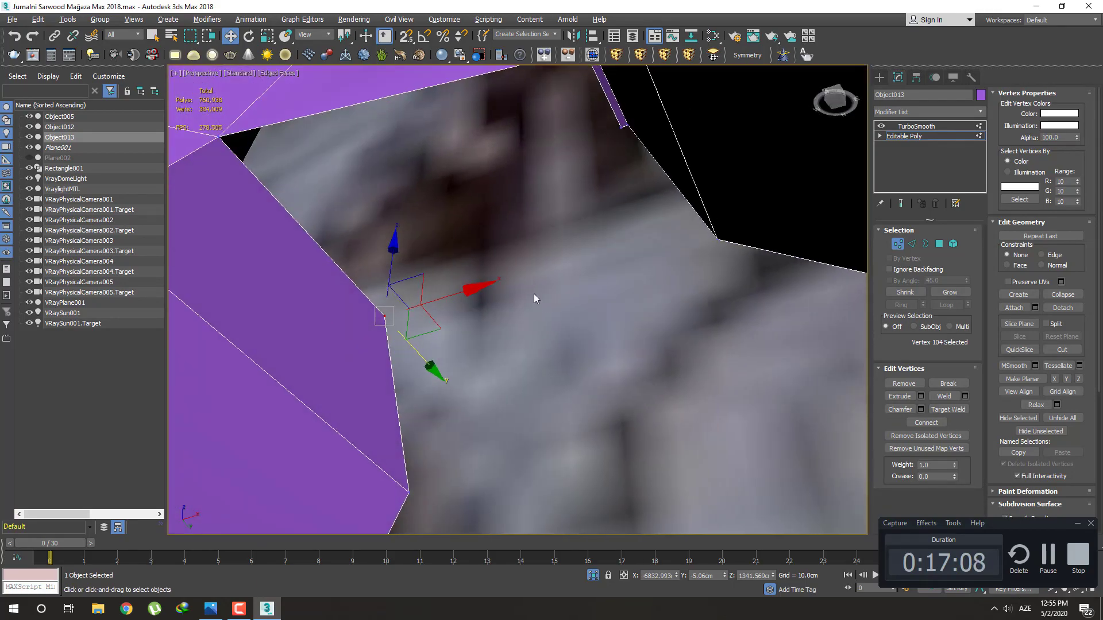
scroll(534, 300, down, 2)
scroll(552, 332, up, 1)
scroll(562, 343, up, 1)
key(2)
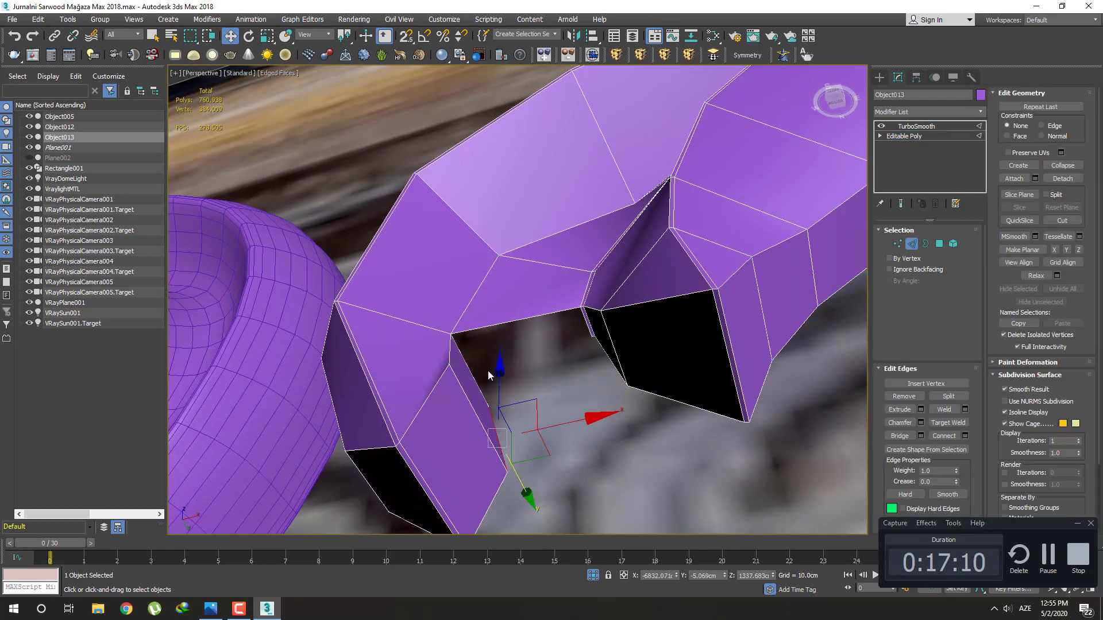
key(q)
scroll(574, 340, up, 3)
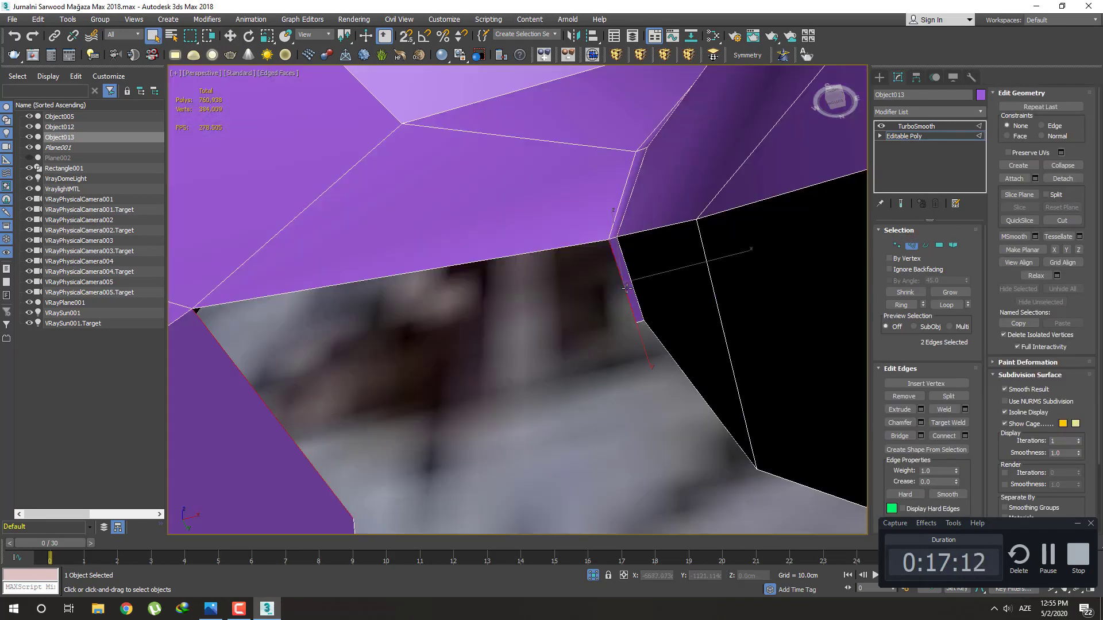
click(899, 436)
scroll(589, 397, down, 4)
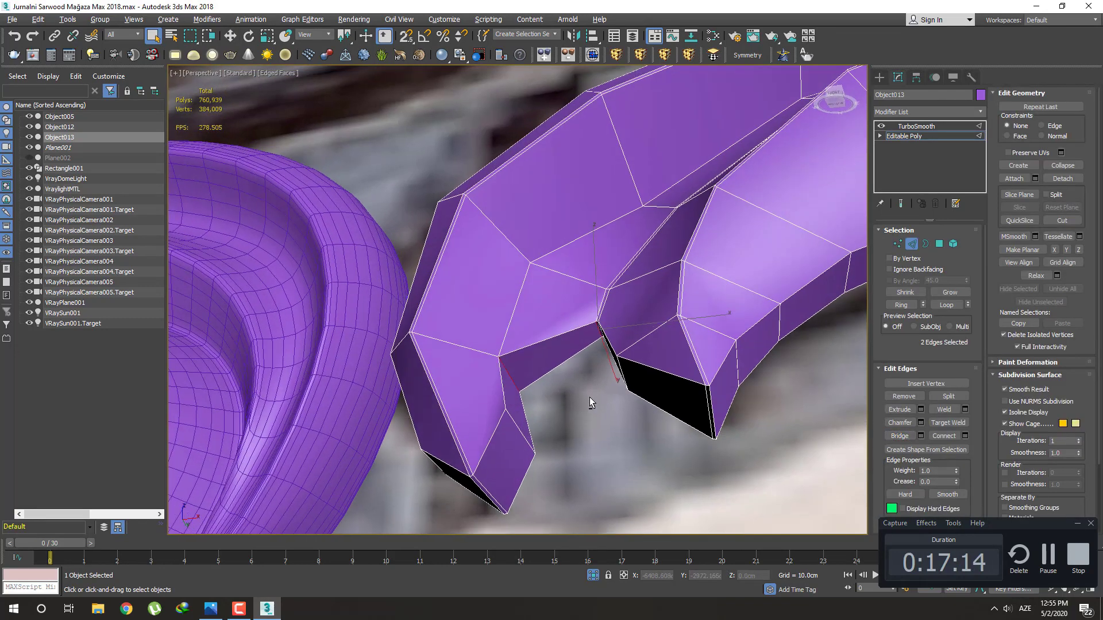
scroll(591, 391, up, 1)
scroll(598, 374, up, 1)
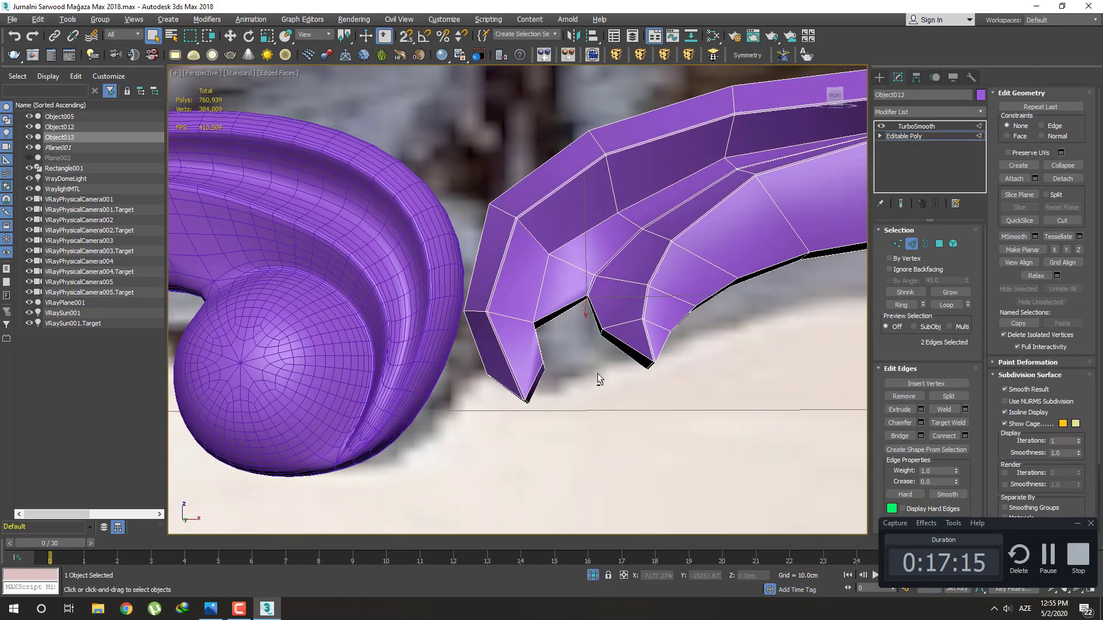
Inspect the TurboSmoothed strip in front view, then return to the Editable Poly level
click(879, 77)
scroll(617, 328, up, 2)
key(F4)
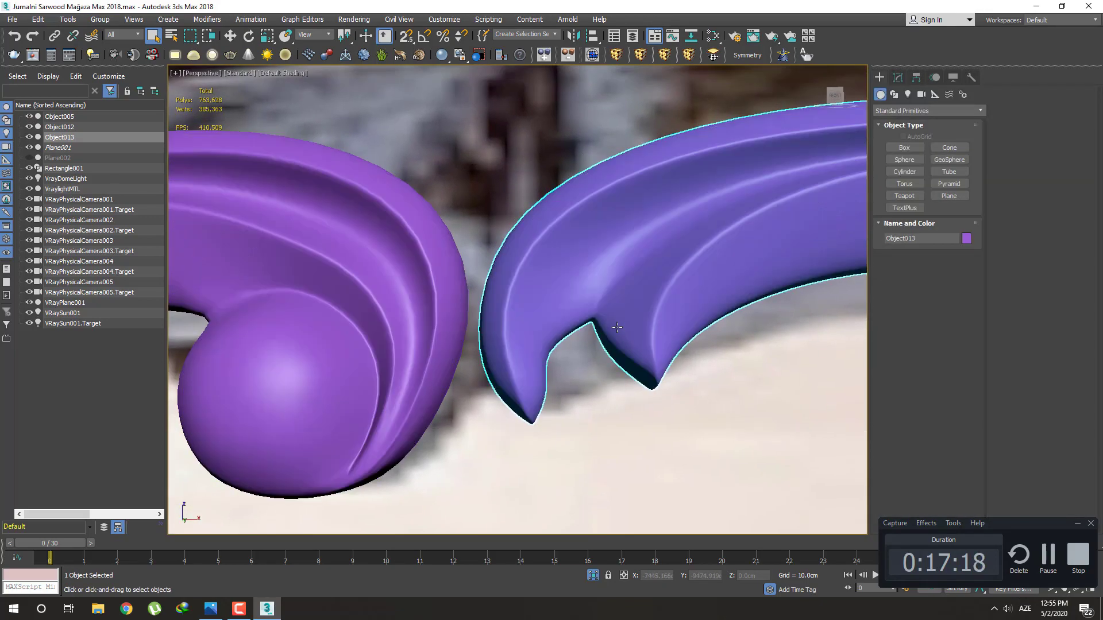
scroll(617, 328, down, 2)
key(f)
scroll(751, 318, up, 3)
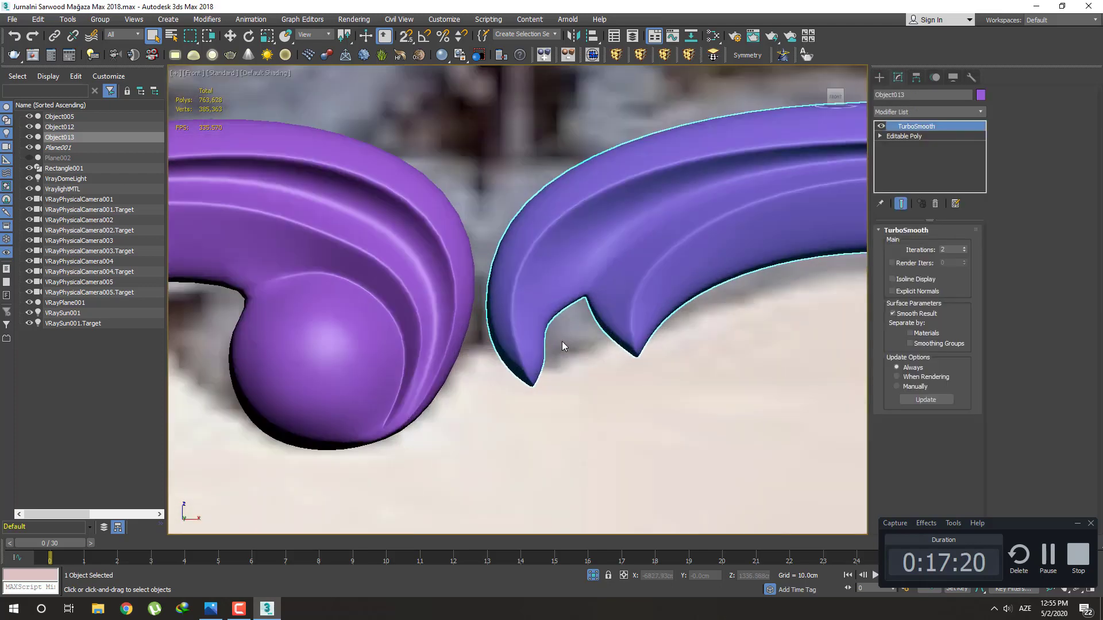
scroll(562, 341, up, 2)
click(904, 136)
Pull the two overlapping inner-corner notch vertices downward and review the notch in wireframe
middle_drag(610, 300, 652, 341)
key(F4)
key(1)
key(w)
mouse_move(570, 348)
mouse_down()
mouse_move(531, 321)
mouse_move(618, 333)
mouse_up()
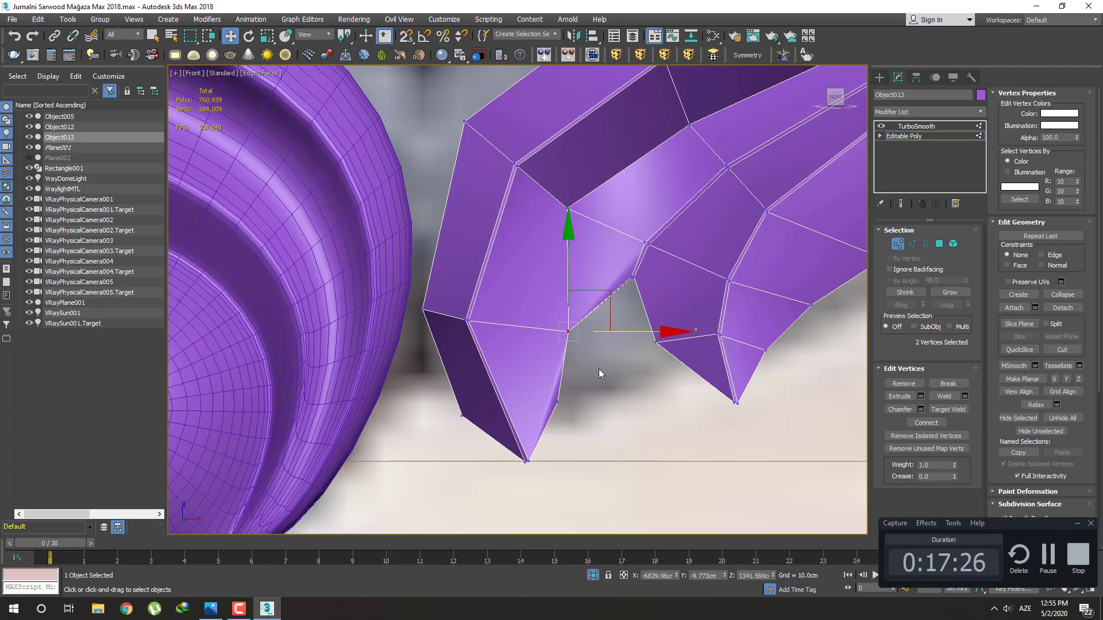
drag(598, 369, 584, 412)
key(F4)
middle_drag(585, 401, 599, 374)
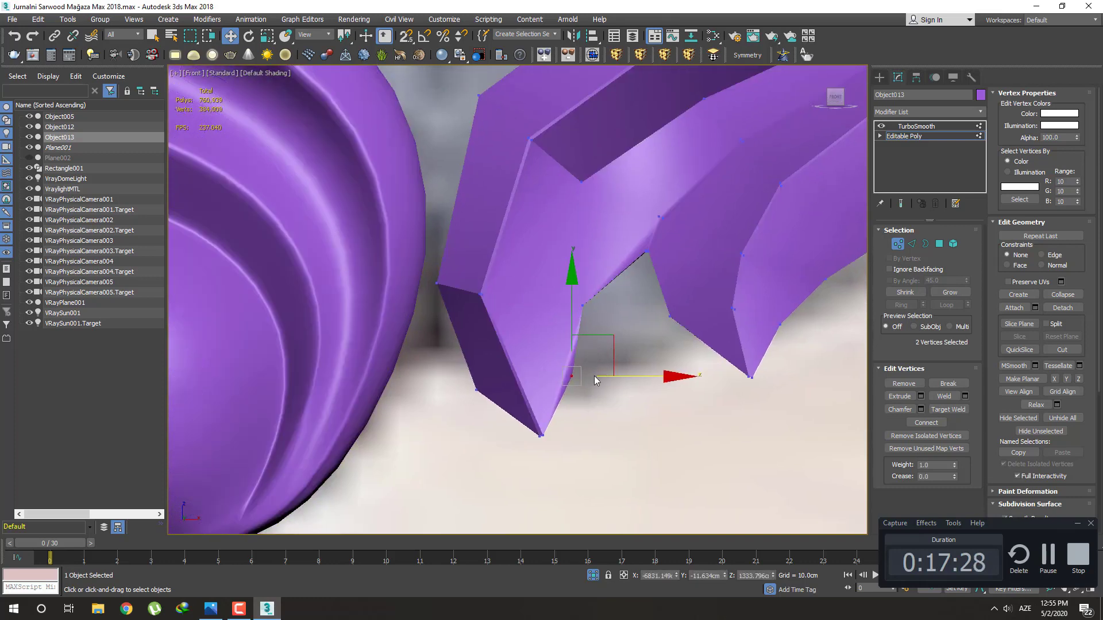
key(F3)
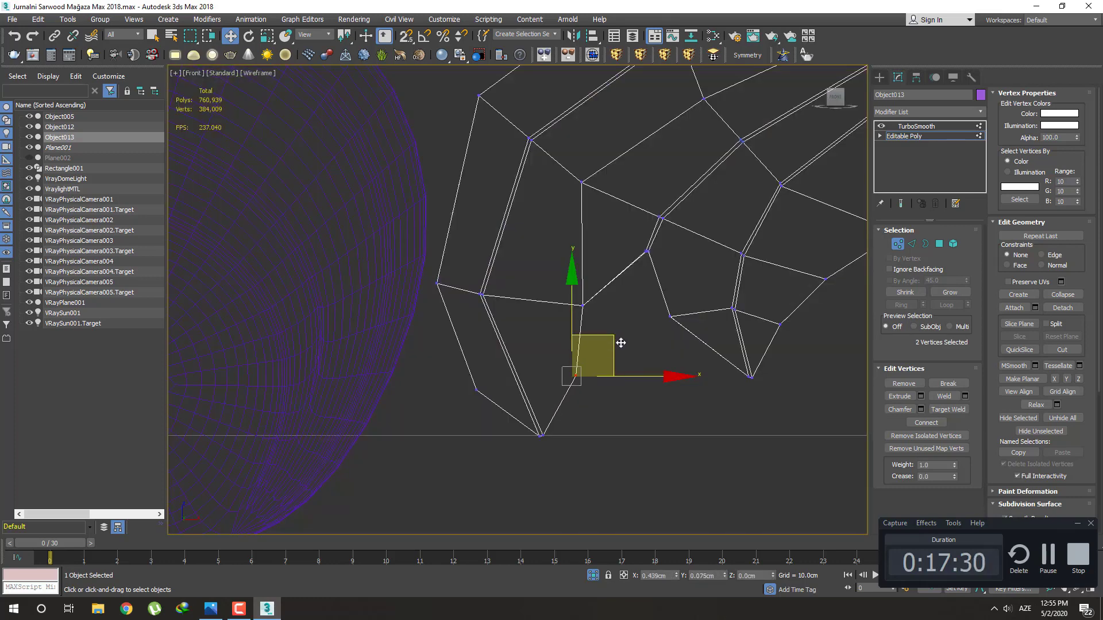
key(q)
middle_drag(602, 385, 606, 344)
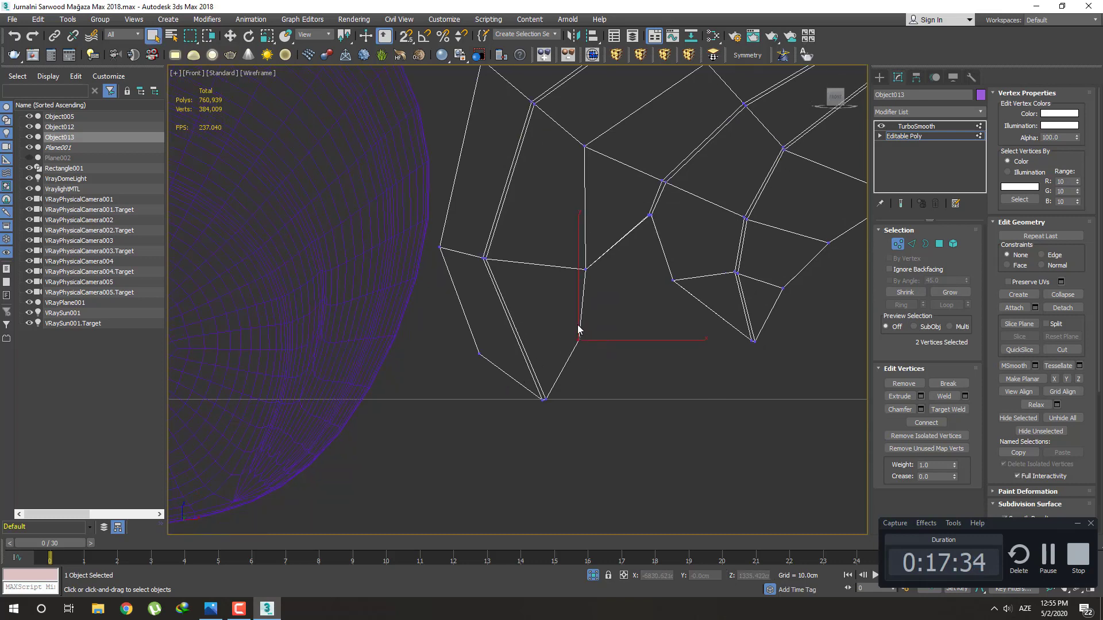
key(F3)
middle_drag(616, 337, 614, 370)
key(F3)
Connect the edge loop along the notched end with a single new edge
key(2)
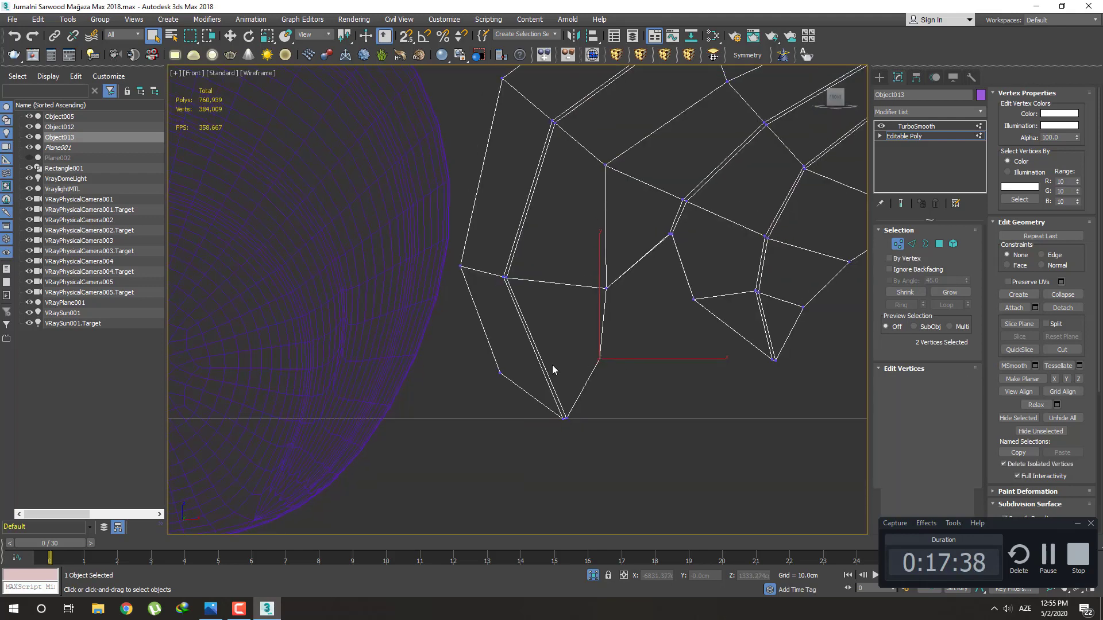
double_click(483, 336)
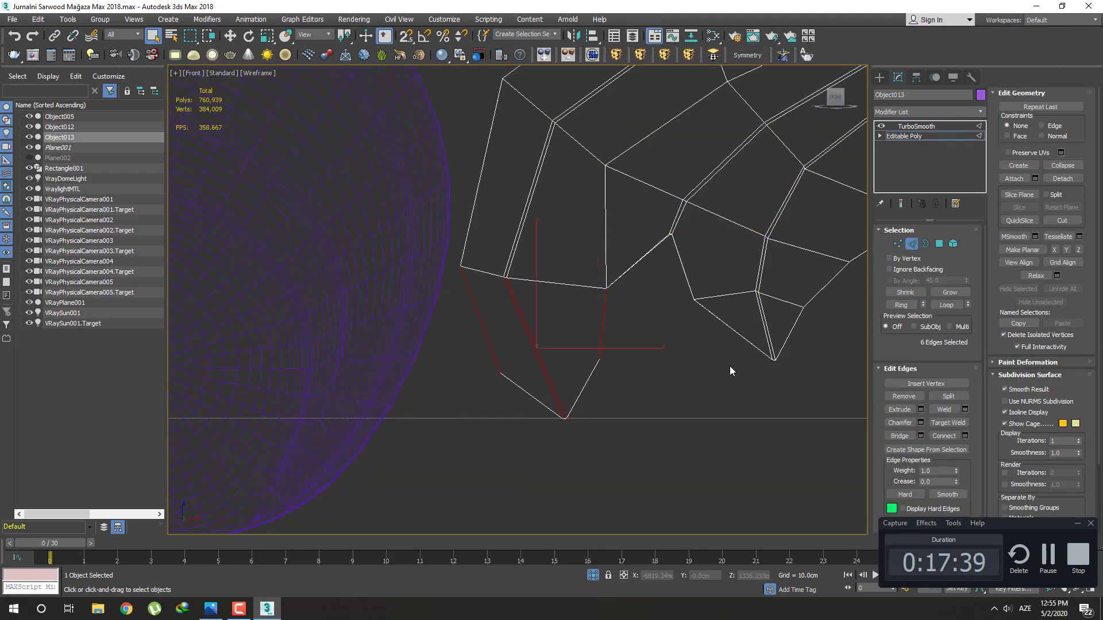
click(965, 436)
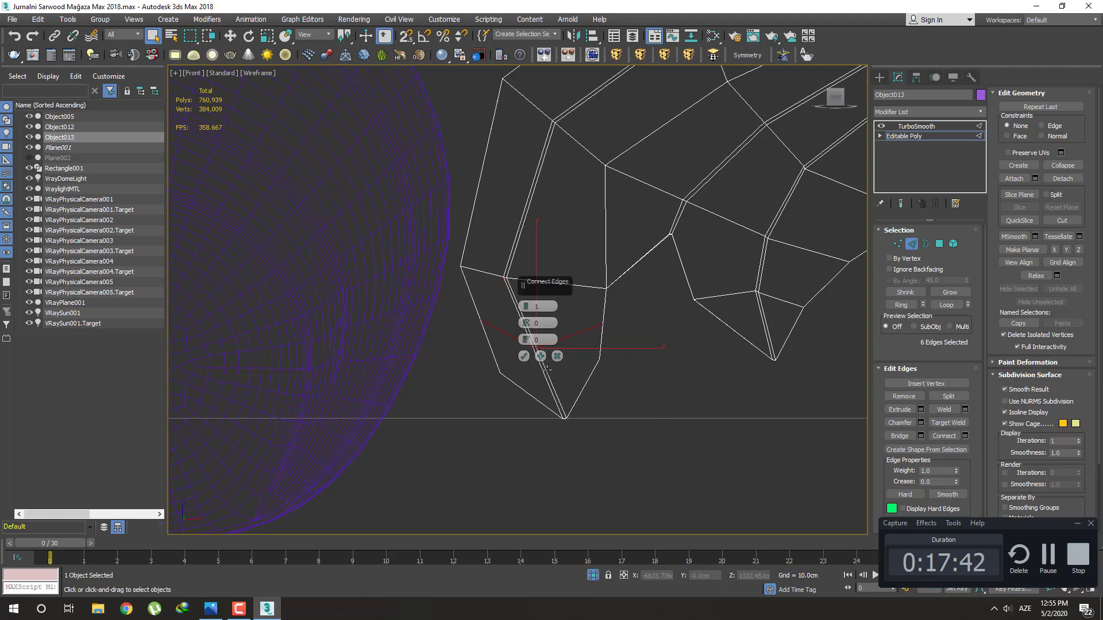
click(523, 356)
Target-weld the extra notch vertex onto its neighbouring vertex
key(1)
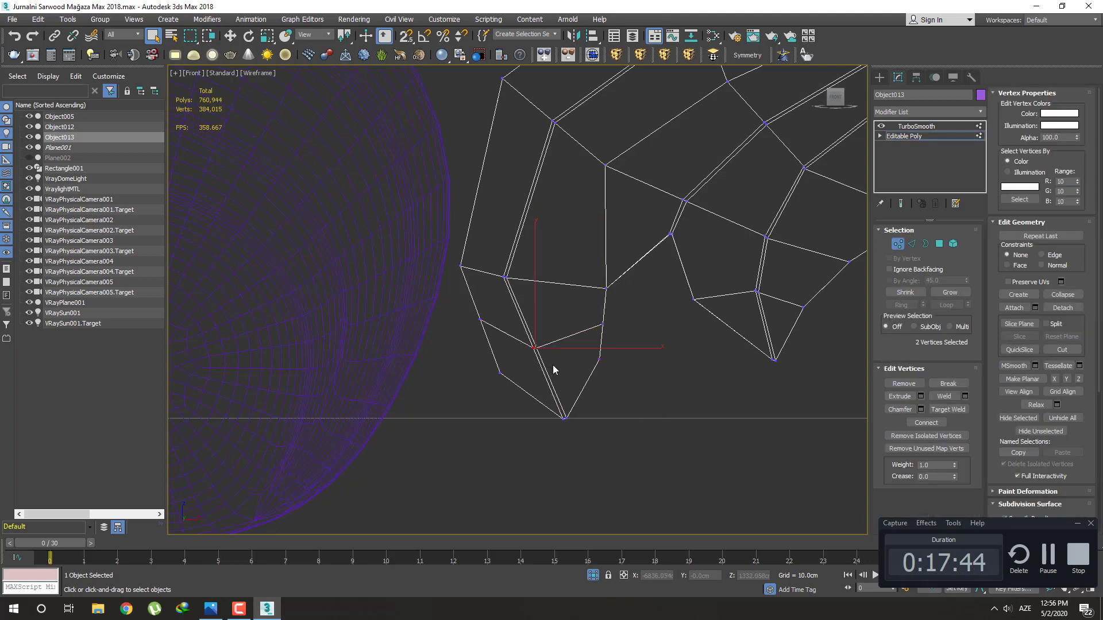
key(w)
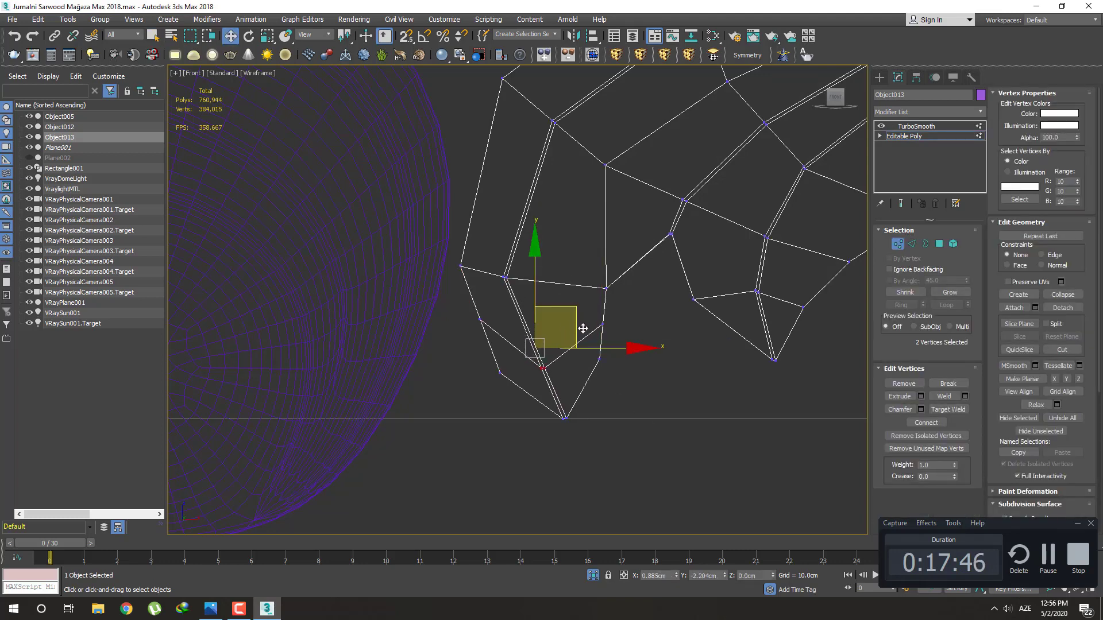
click(479, 319)
alt+middle_drag(542, 364, 523, 338)
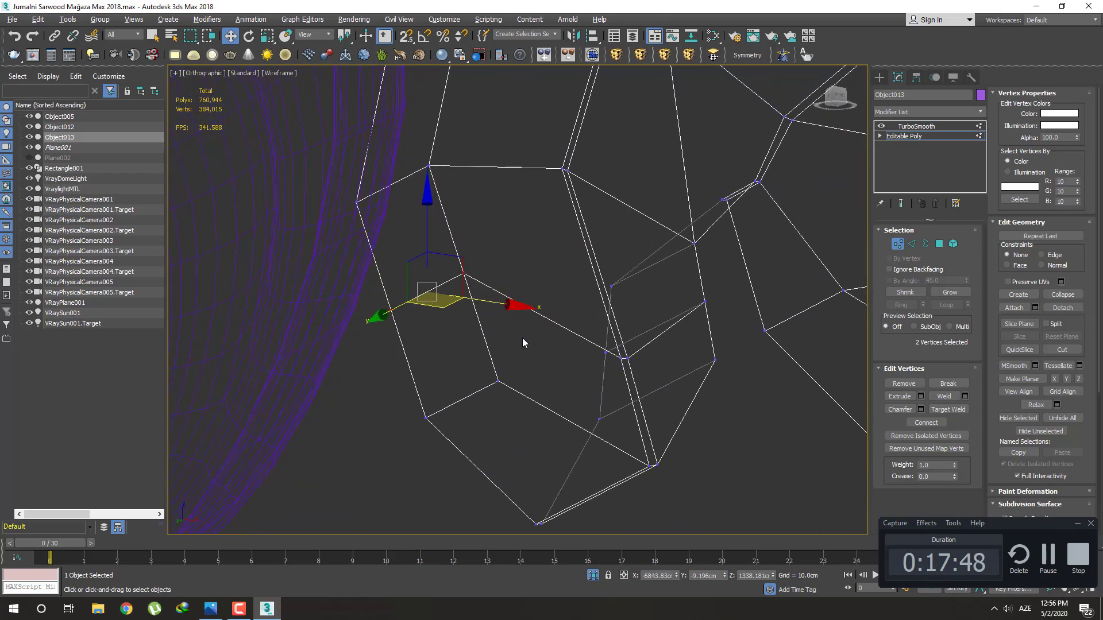
click(520, 342)
key(q)
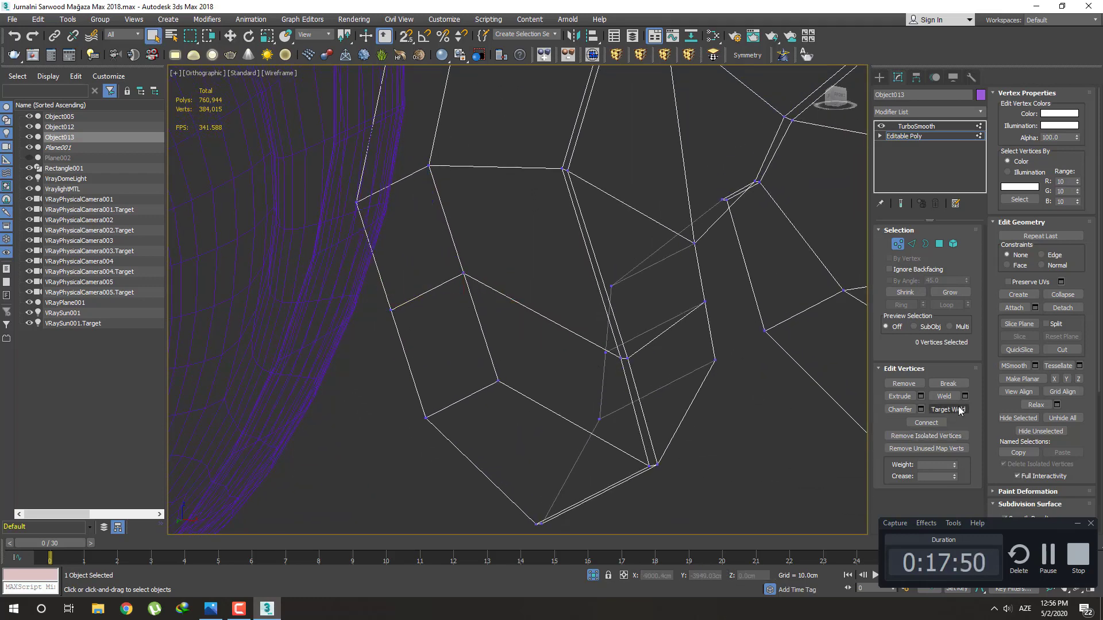
click(498, 379)
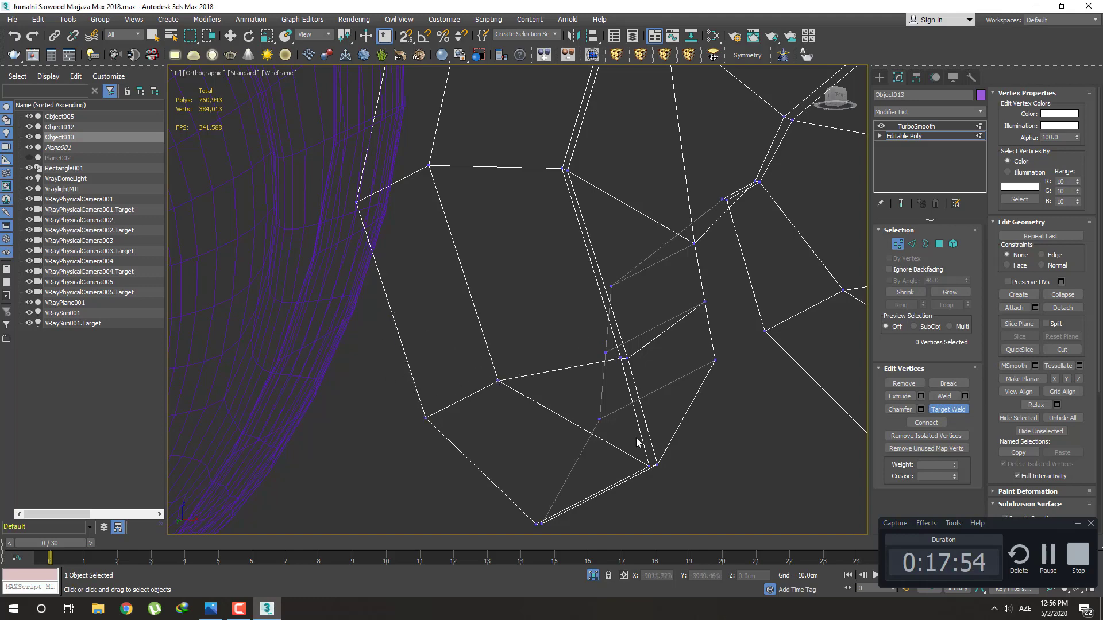
mouse_move(636, 438)
alt+middle_down()
mouse_move(575, 439)
mouse_move(570, 350)
mouse_move(546, 311)
alt+middle_up()
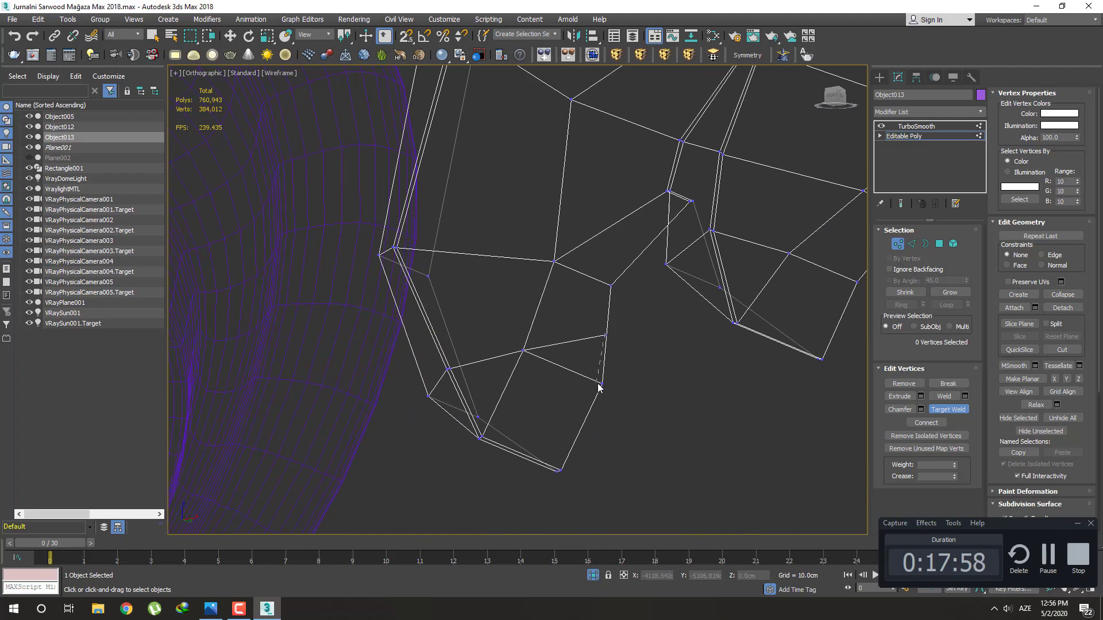
Frame the notched end in Front view and move the two overlapping tip vertices onto their neighbour
key(f)
scroll(726, 363, up, 2)
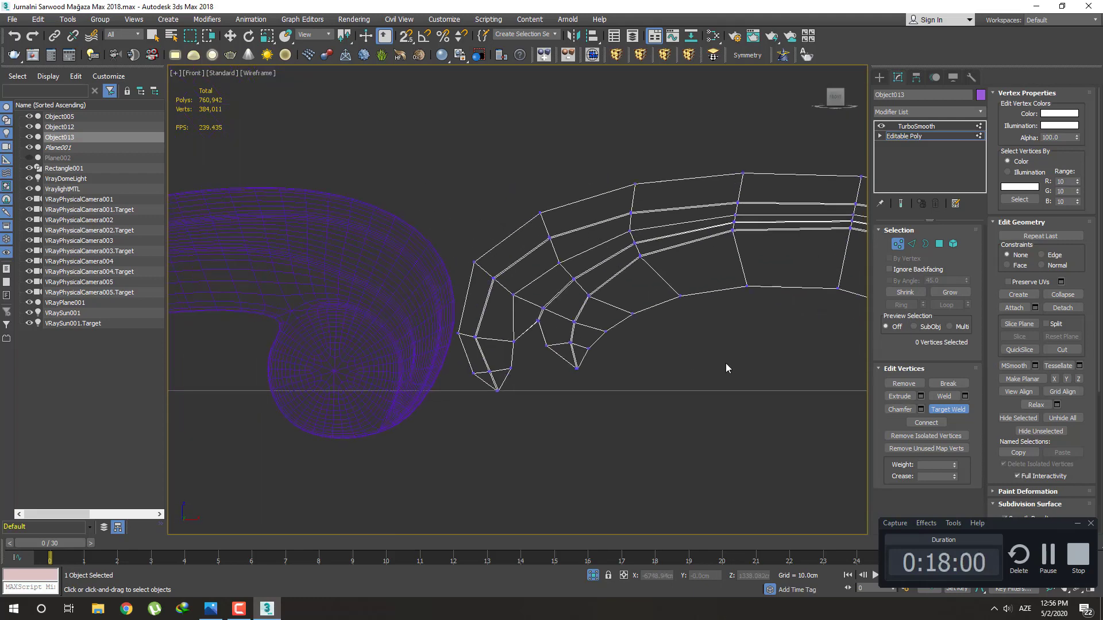
scroll(481, 371, up, 2)
middle_drag(481, 372, 580, 410)
key(w)
drag(474, 382, 510, 394)
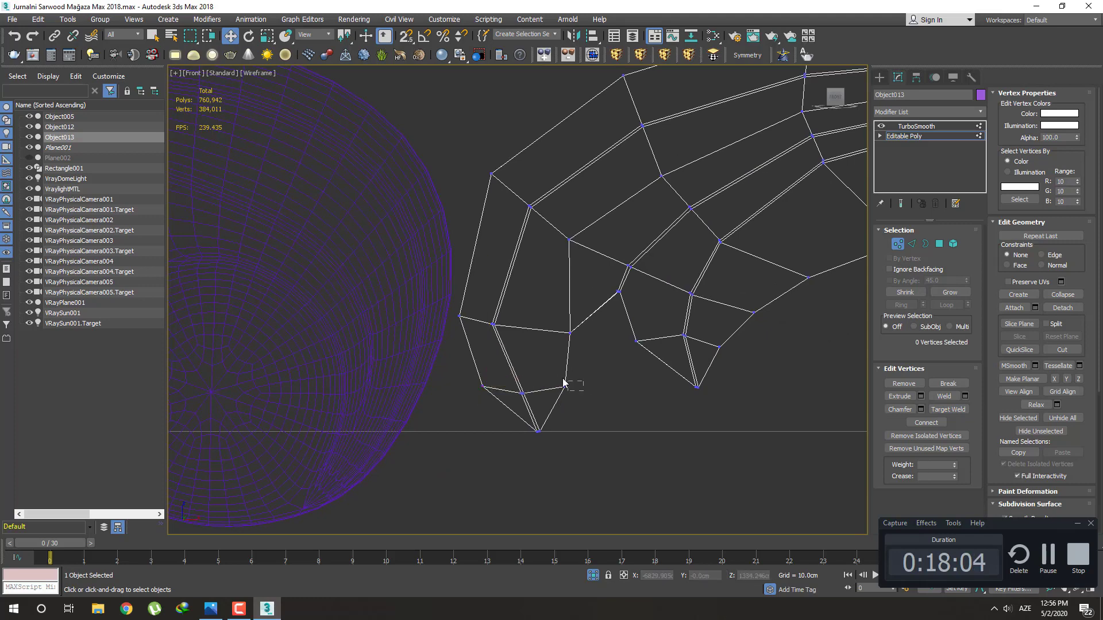
drag(523, 348, 612, 371)
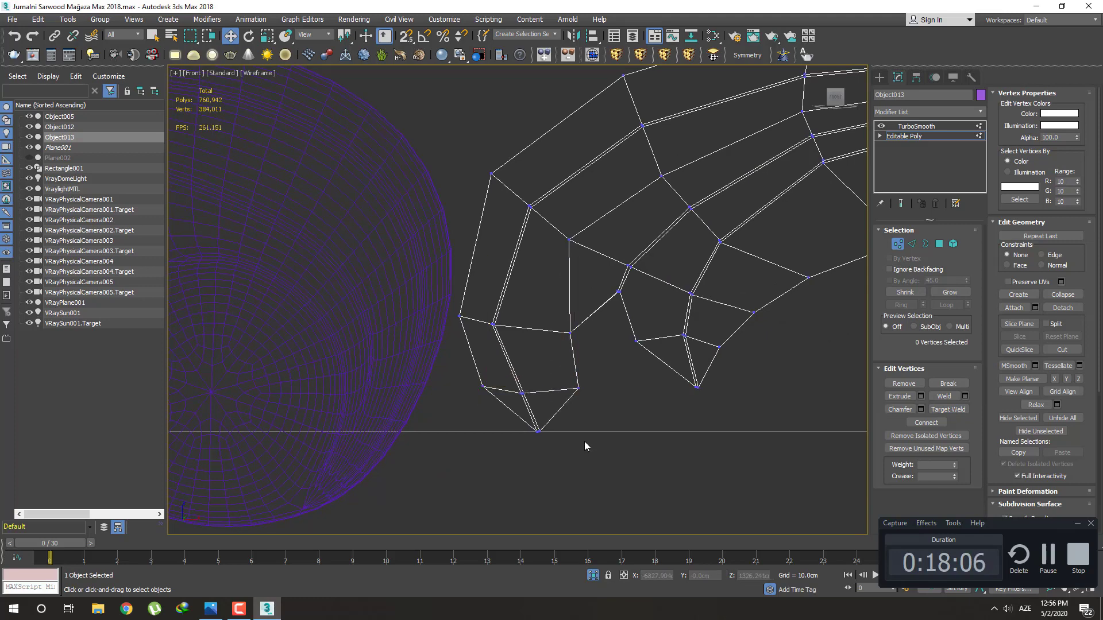
Reposition the bottom-tip vertices, moving them down-right, then raising them up and left
drag(499, 419, 587, 451)
drag(581, 403, 601, 414)
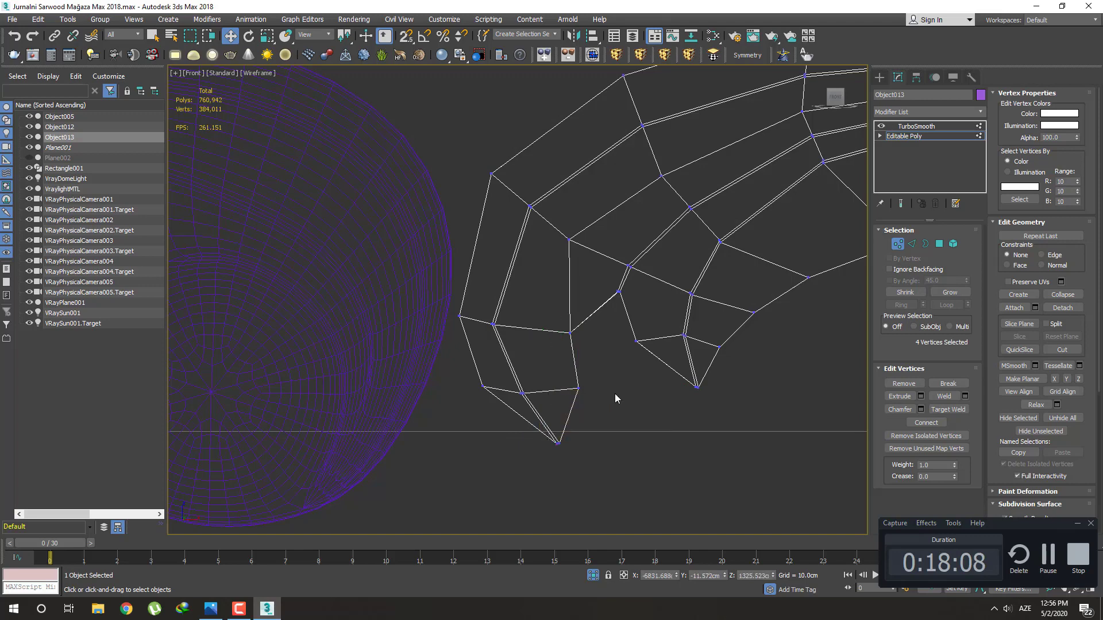
middle_drag(614, 394, 546, 416)
mouse_move(564, 362)
mouse_down()
mouse_move(551, 329)
mouse_move(522, 333)
mouse_up()
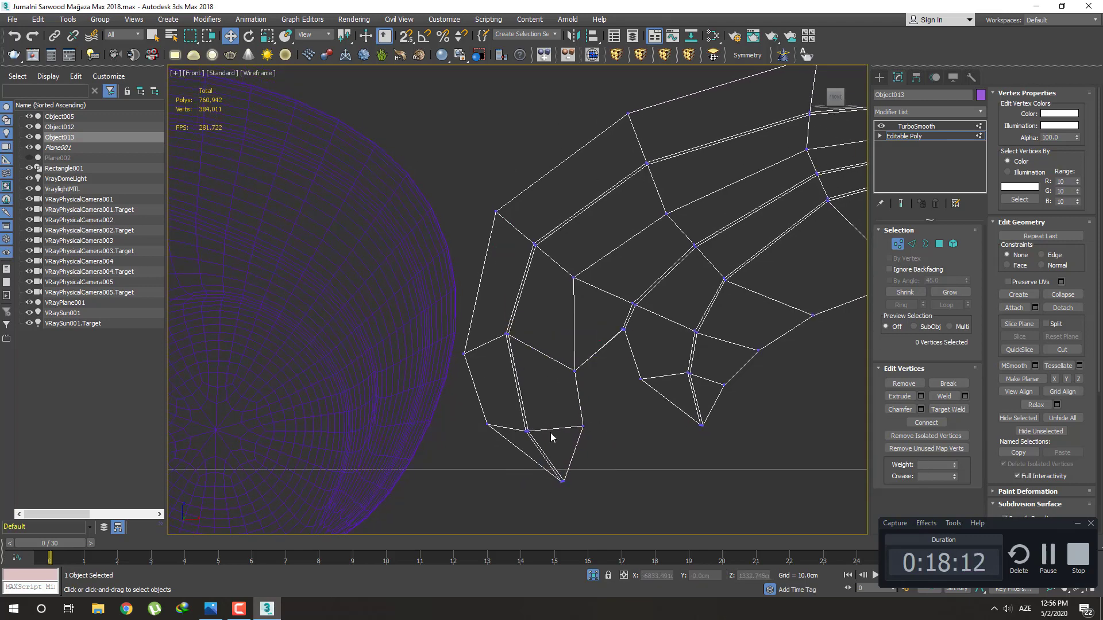
click(527, 431)
drag(566, 394, 553, 366)
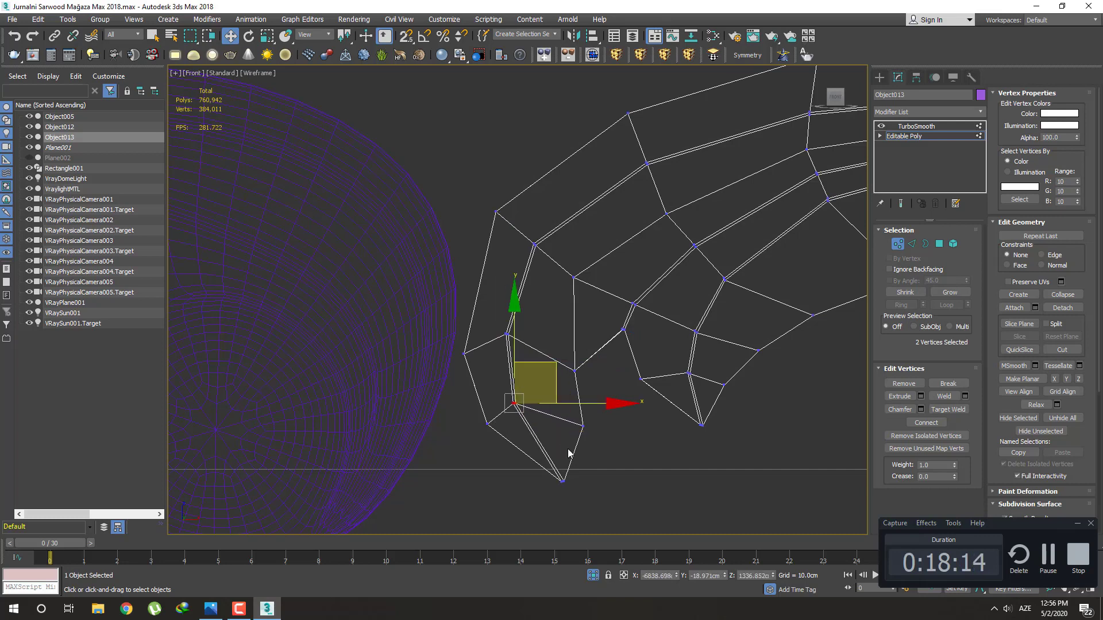
drag(534, 468, 580, 494)
drag(605, 451, 597, 436)
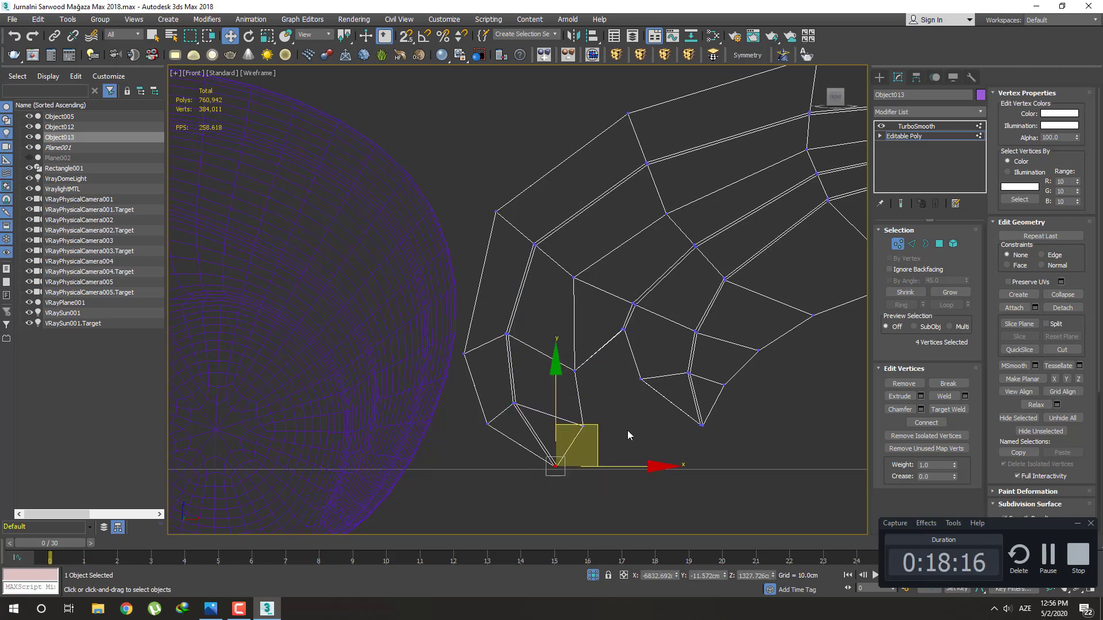
Move the two vertices above the tip up-left, shift the bottom tip right, and raise the left-side vertex
click(583, 425)
drag(622, 394, 608, 382)
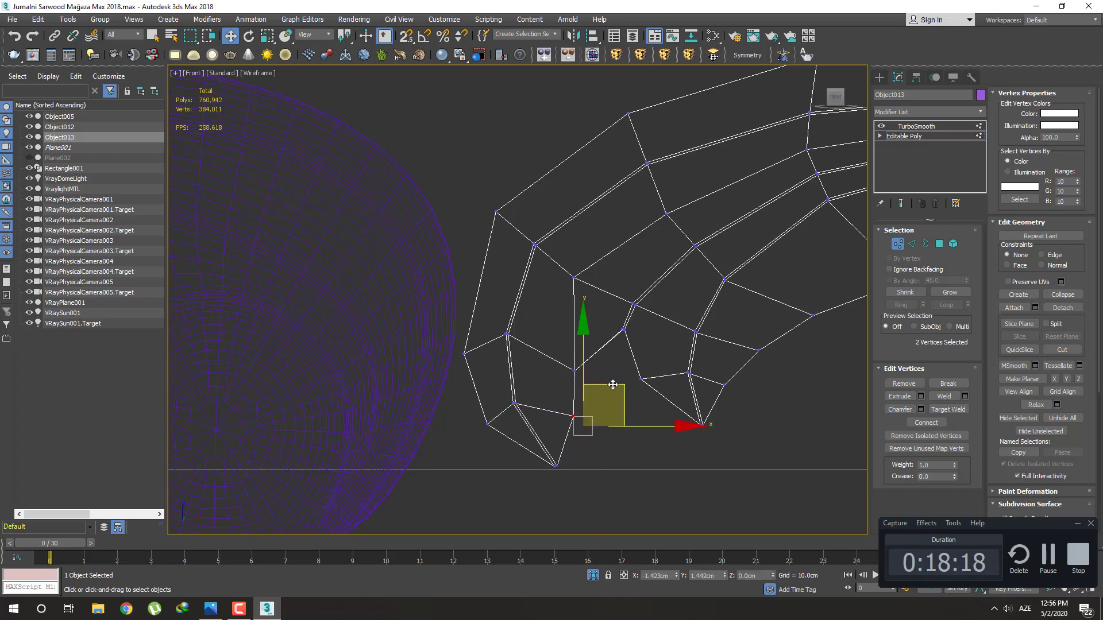
drag(543, 459, 568, 474)
drag(603, 441, 629, 442)
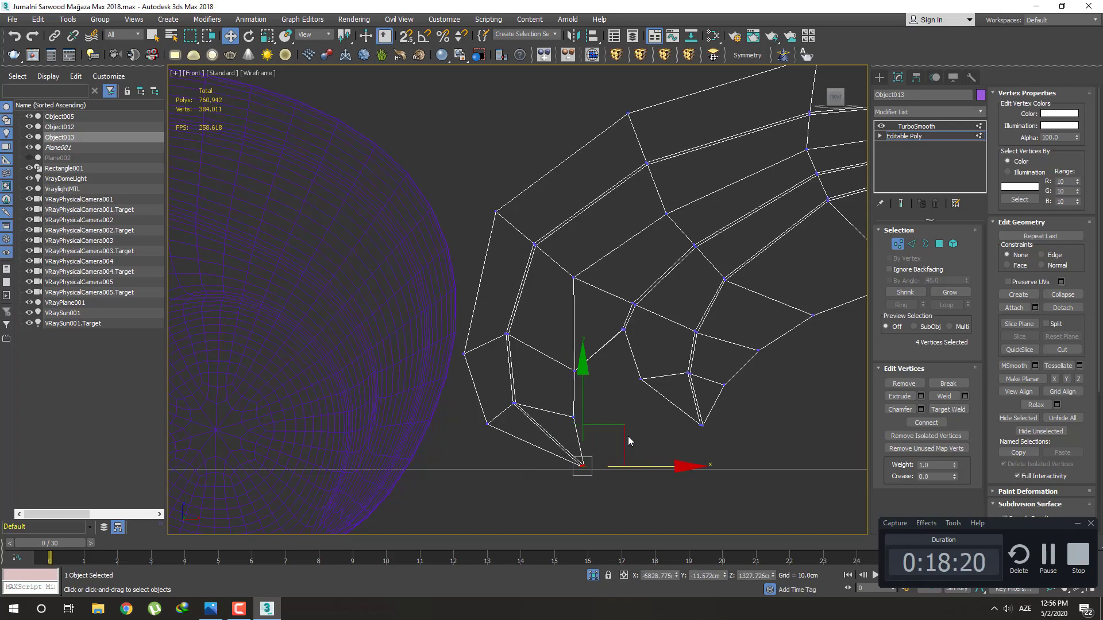
click(487, 424)
drag(526, 383, 503, 303)
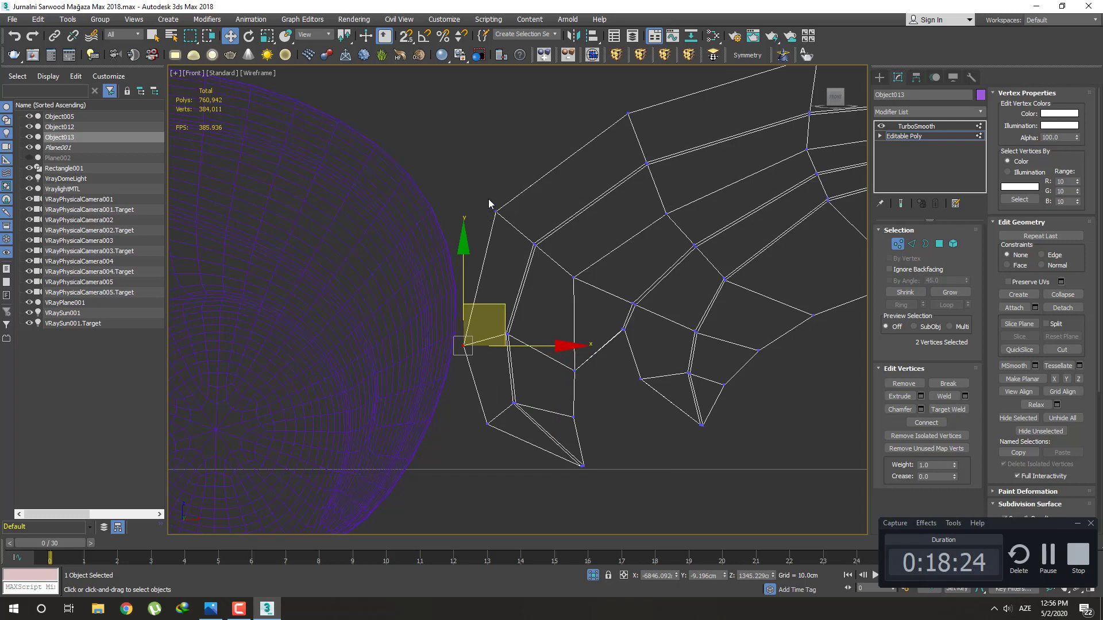
Lower the end's top vertex, nudge a notch-edge vertex right, and move the inner notch pair up-left
click(496, 213)
drag(564, 223, 553, 232)
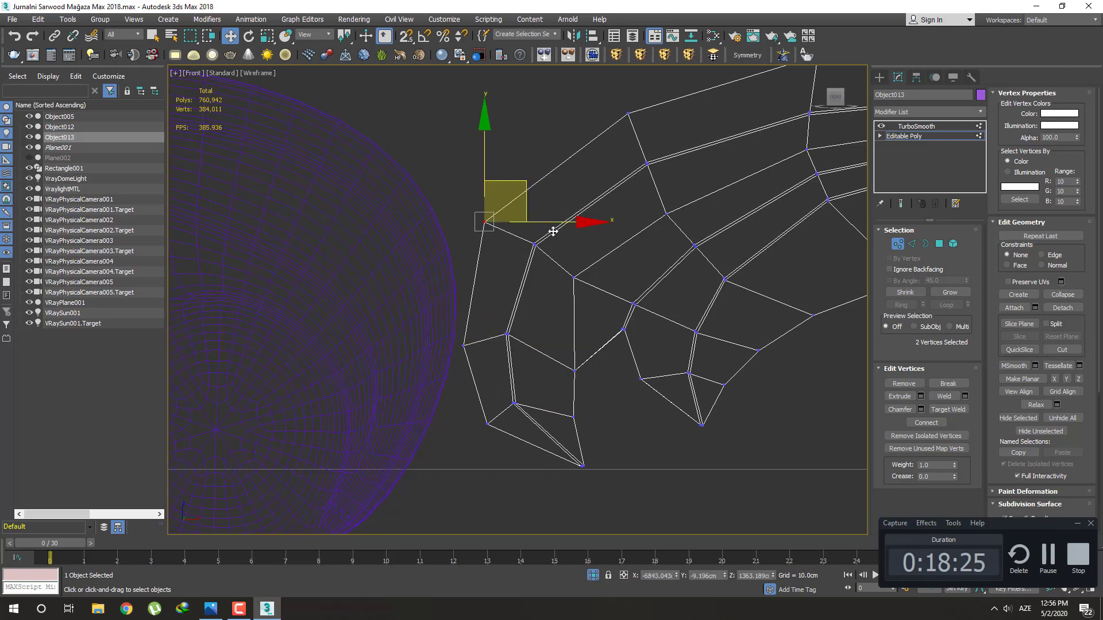
click(507, 333)
click(515, 403)
drag(584, 403, 590, 404)
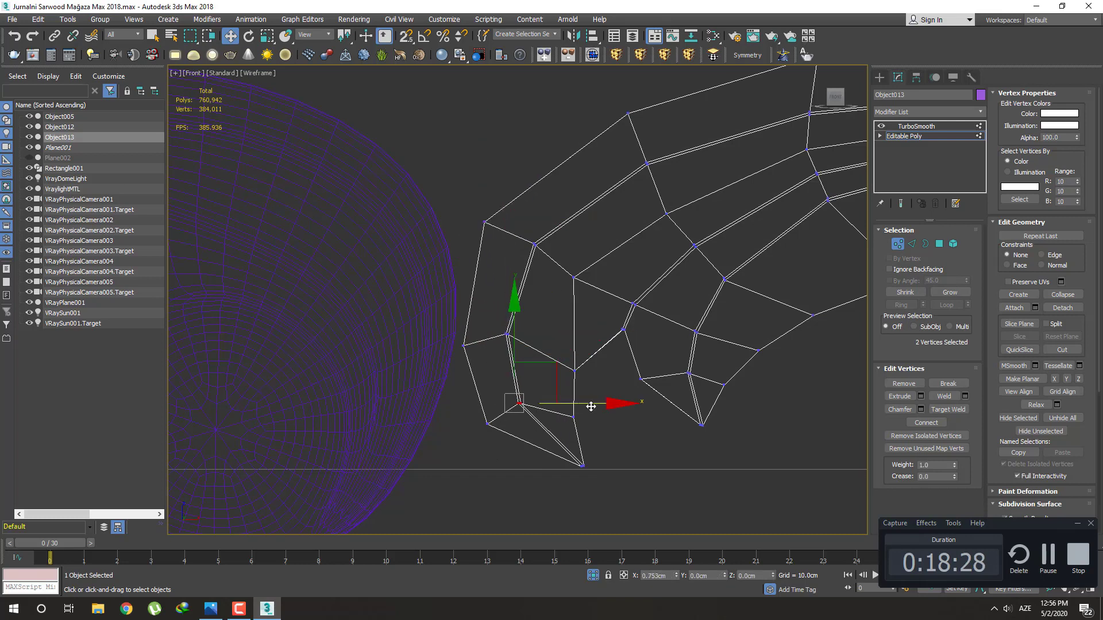
mouse_move(561, 356)
mouse_down()
mouse_move(592, 384)
mouse_move(617, 368)
mouse_up()
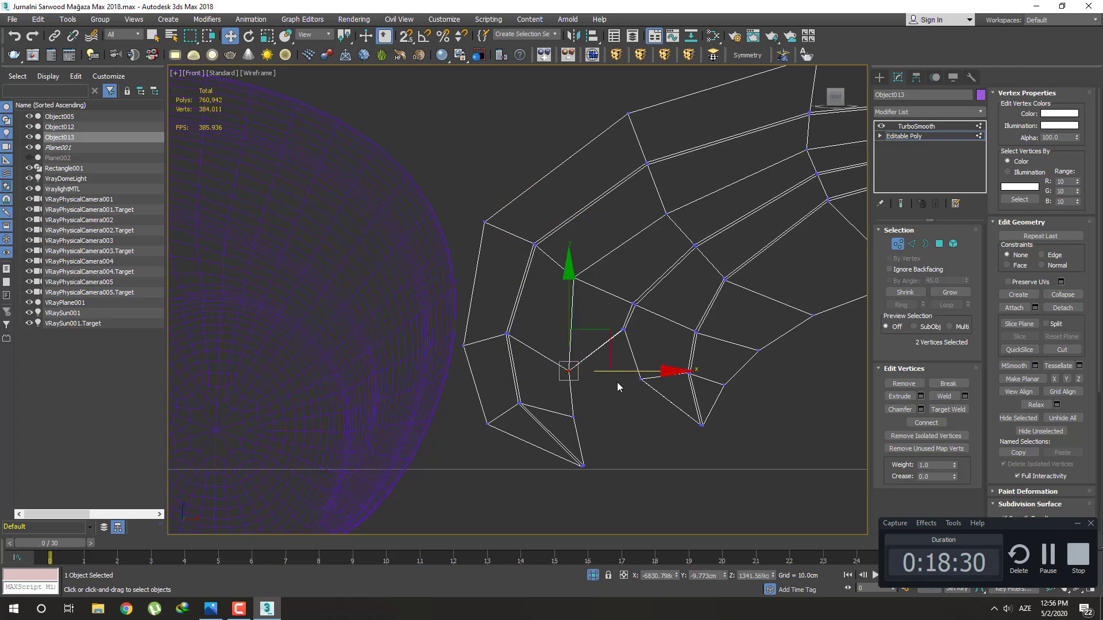
click(602, 397)
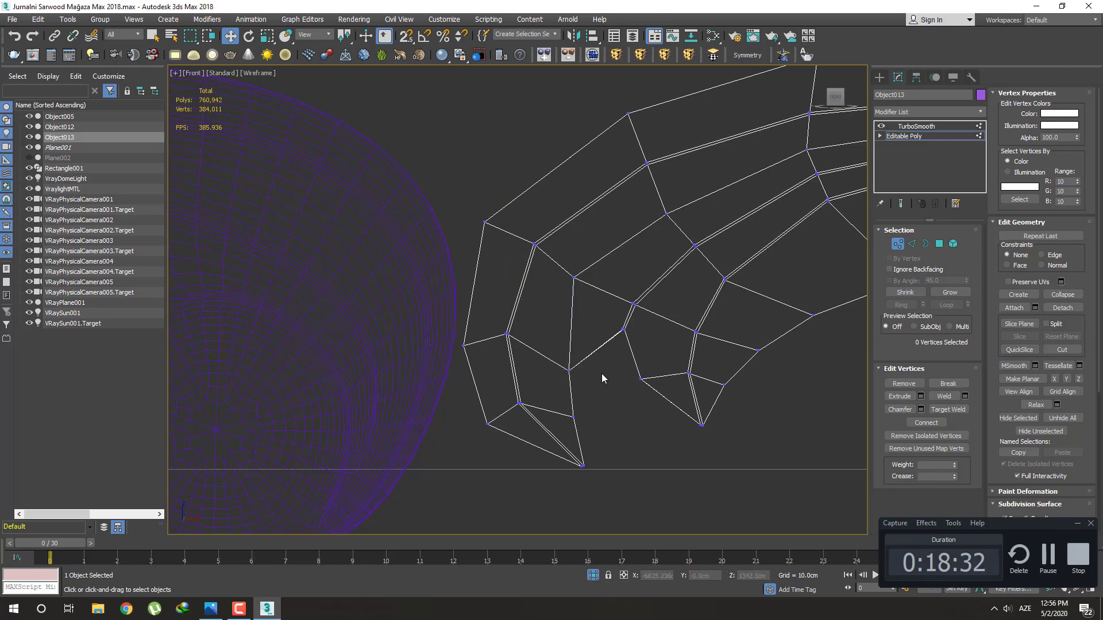
drag(602, 378, 559, 361)
mouse_move(609, 334)
mouse_down()
mouse_move(599, 323)
mouse_move(616, 343)
mouse_move(636, 320)
mouse_move(623, 290)
mouse_up()
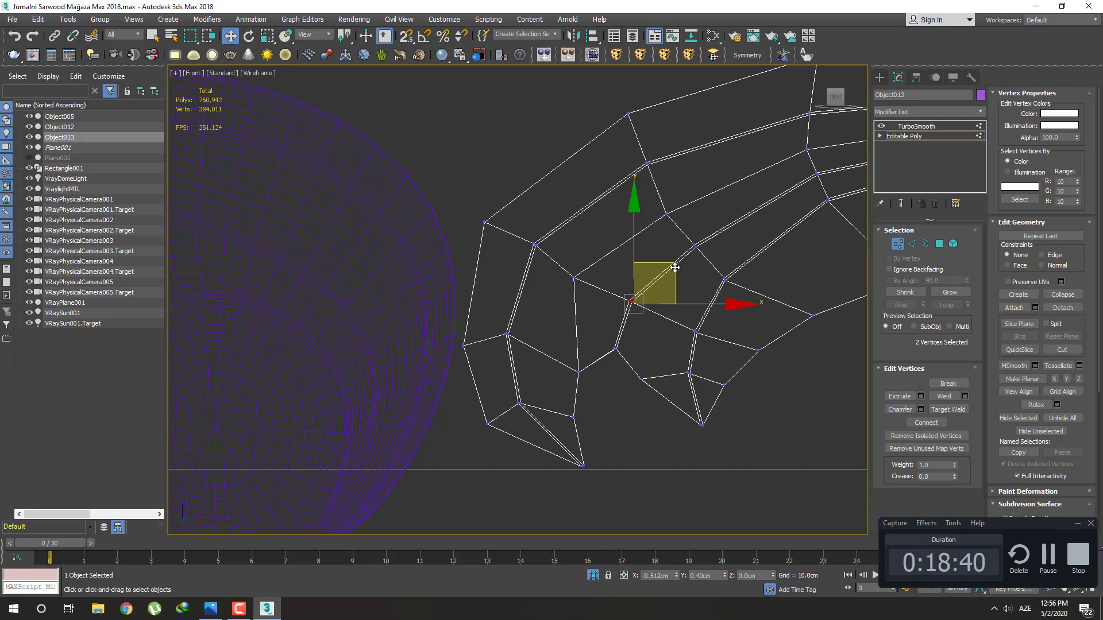
Move the notch's top vertex right and down and its lower inner corner slightly up-left
scroll(657, 318, down, 2)
scroll(594, 347, up, 2)
click(544, 305)
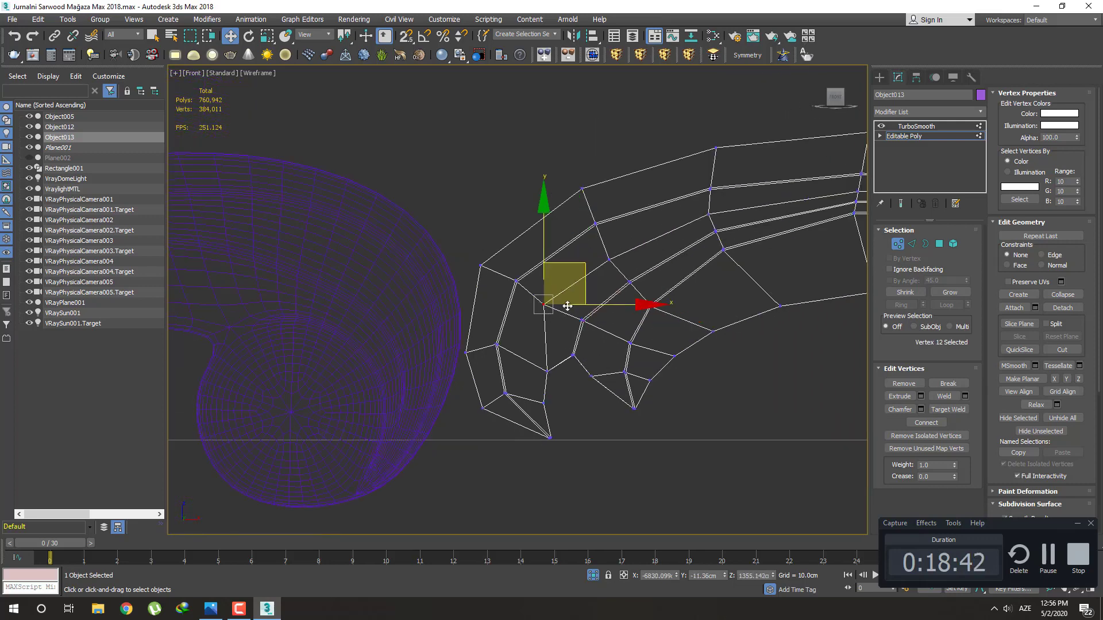
drag(586, 263, 596, 269)
click(546, 372)
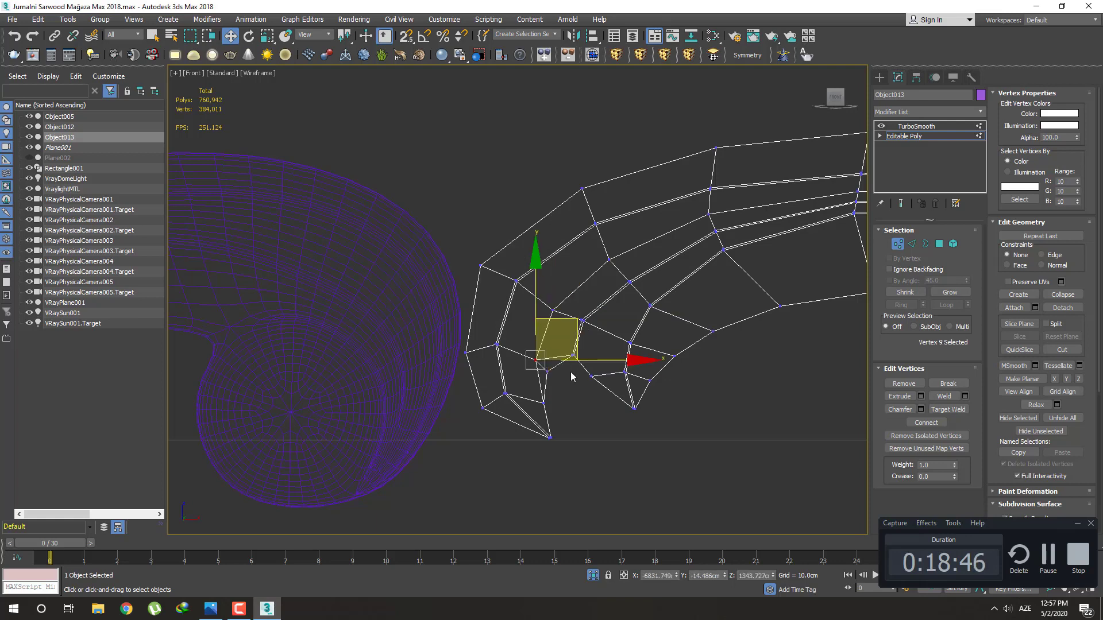
drag(583, 339, 578, 323)
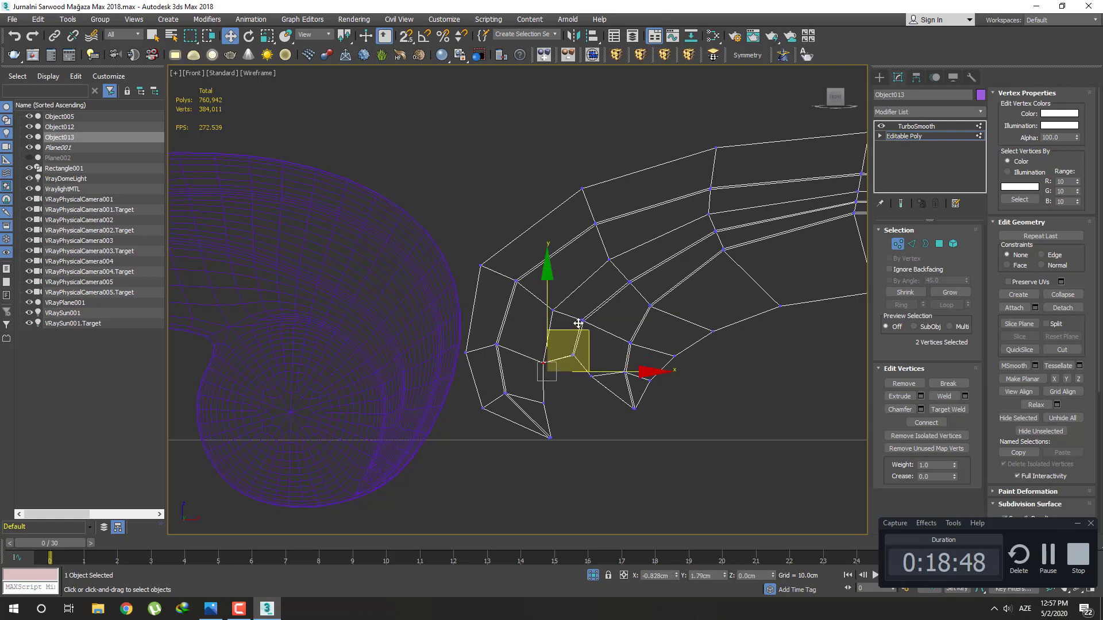
click(574, 411)
Nudge the notch and bottom-corner vertices slightly to the right
mouse_move(573, 442)
mouse_down()
mouse_move(540, 428)
mouse_move(610, 438)
mouse_up()
click(505, 394)
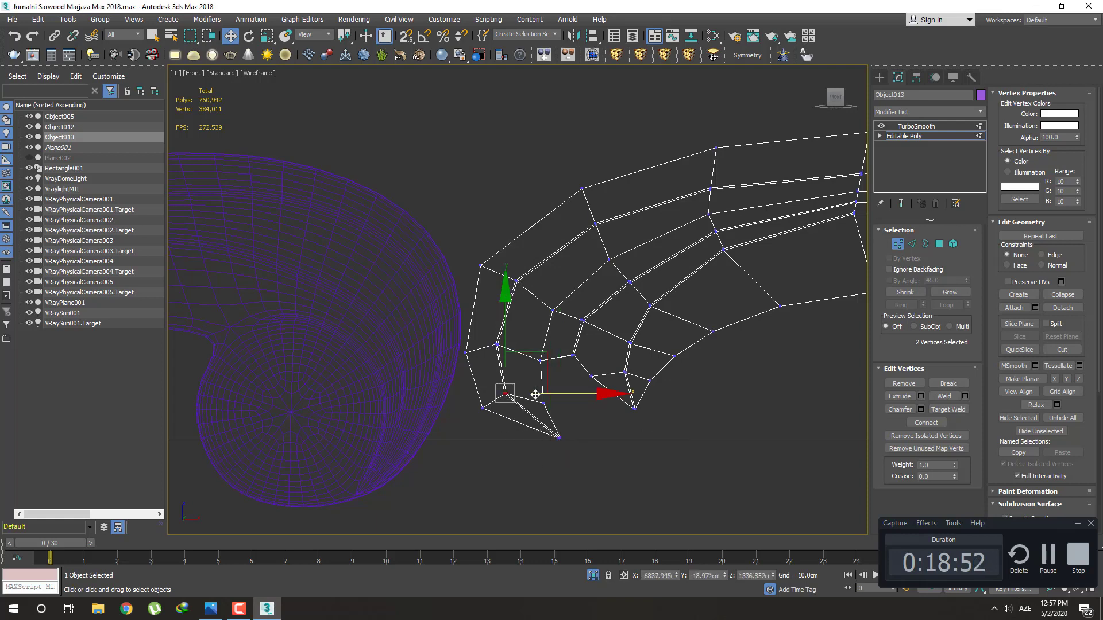
drag(555, 353, 559, 356)
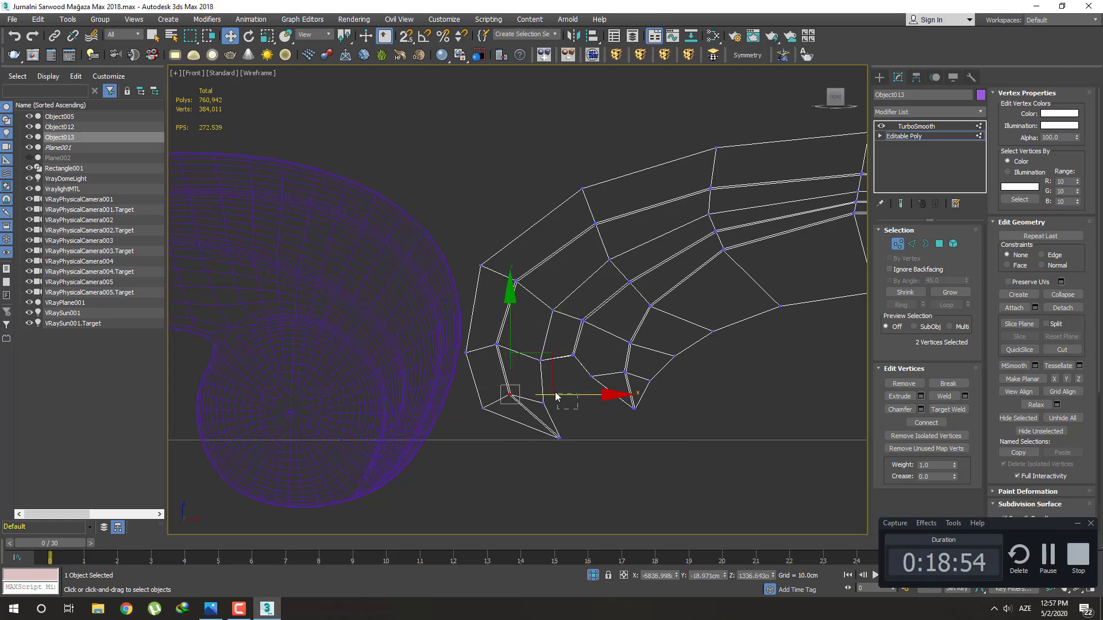
click(557, 396)
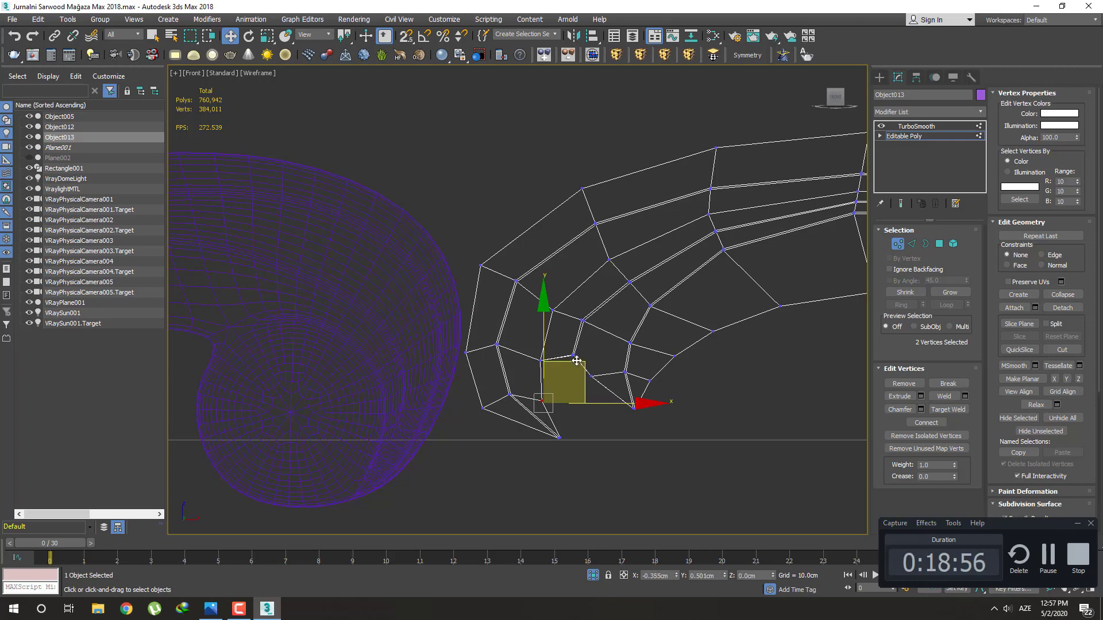
click(536, 421)
drag(483, 407, 486, 408)
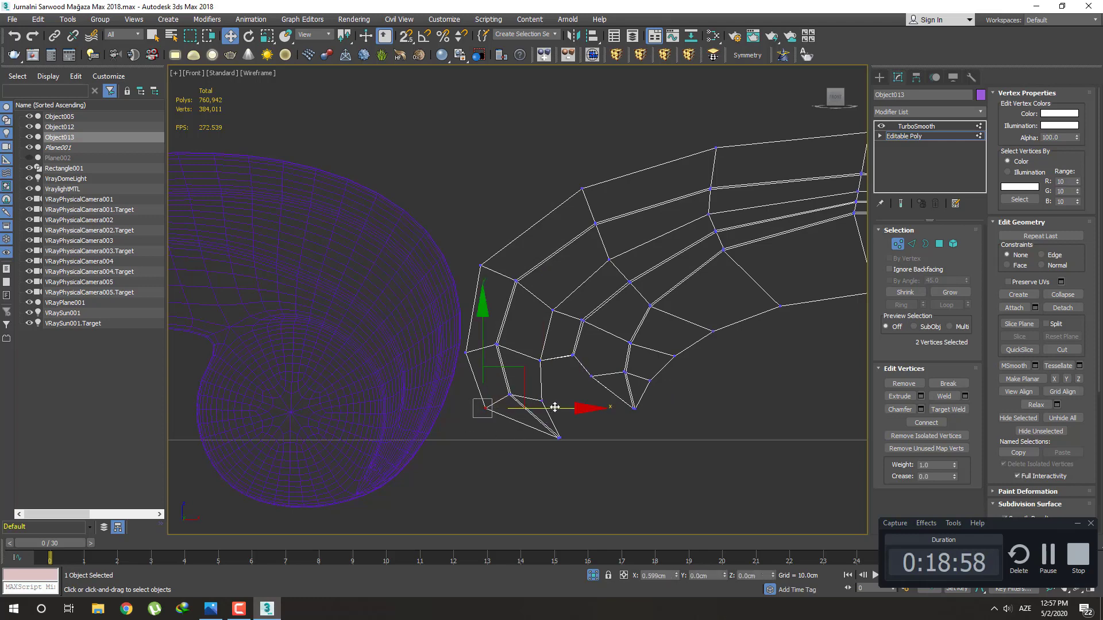
click(595, 433)
middle_drag(608, 427, 610, 426)
scroll(610, 426, down, 2)
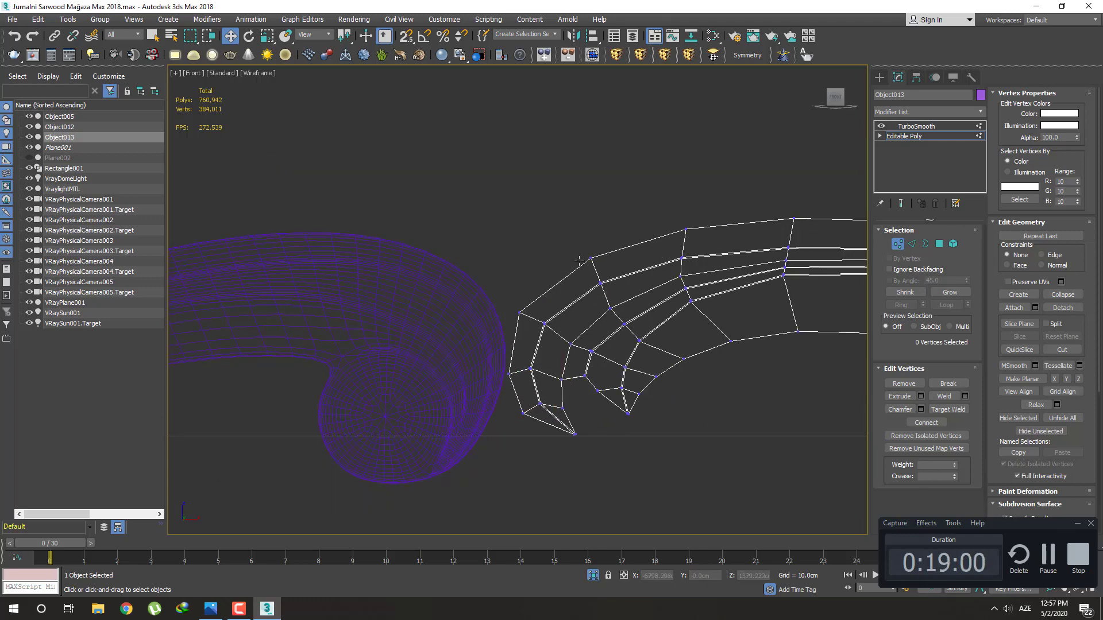
drag(606, 275, 604, 273)
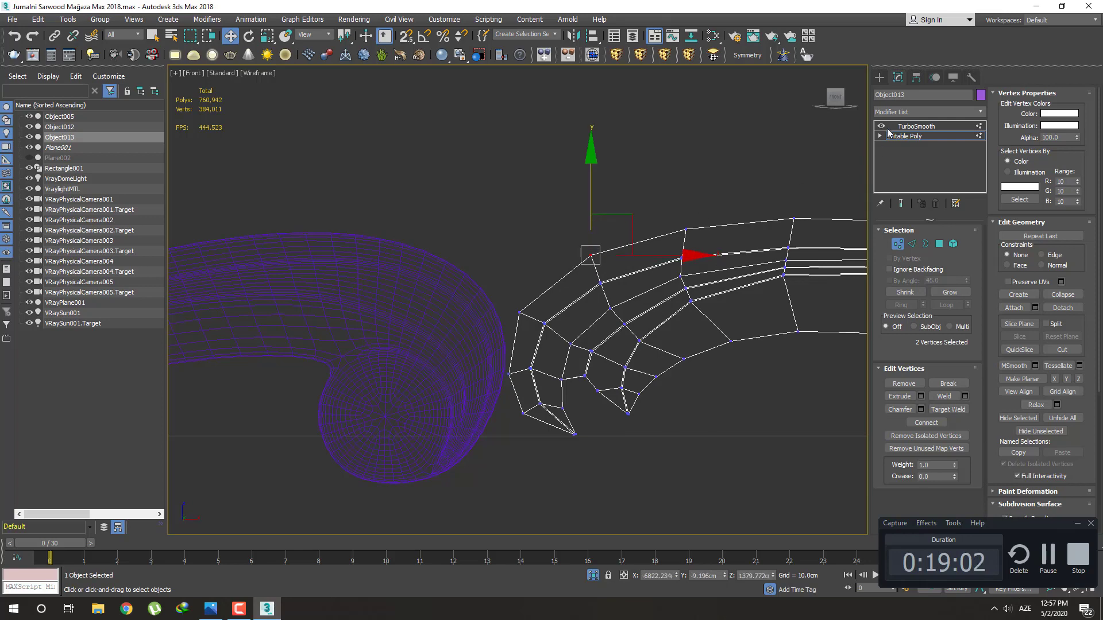
Preview the TurboSmoothed strip in shaded display
click(883, 82)
mouse_move(603, 394)
middle_down()
mouse_move(599, 357)
mouse_move(610, 389)
mouse_move(586, 357)
middle_up()
key(F3)
scroll(585, 375, down, 2)
scroll(585, 375, up, 2)
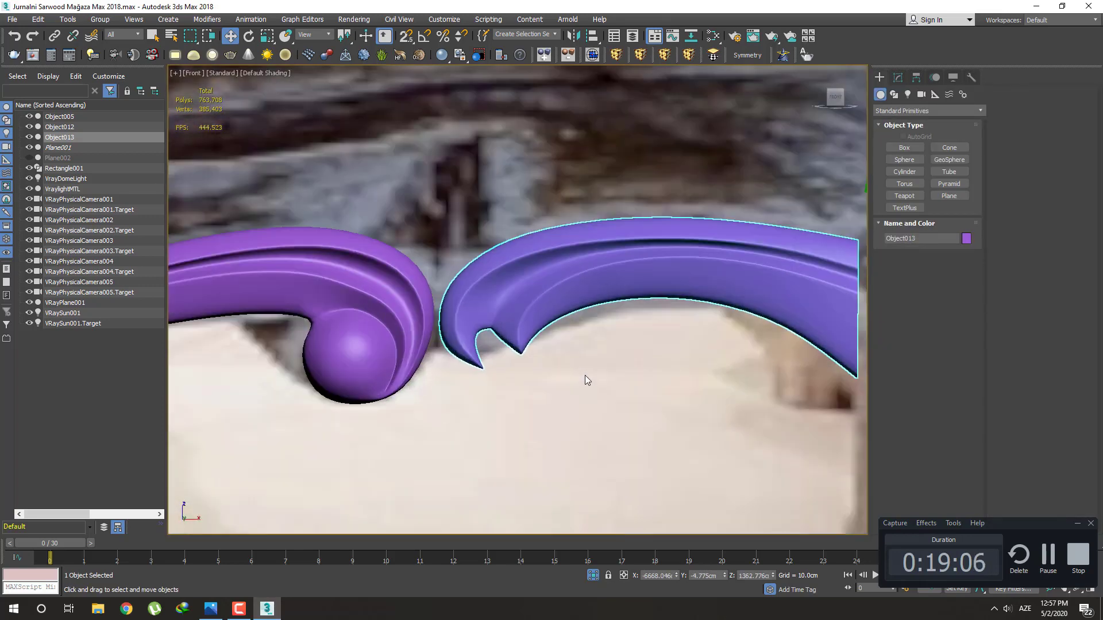
Return to the Editable Poly level and frame the spike tip in wireframe
click(897, 77)
click(902, 137)
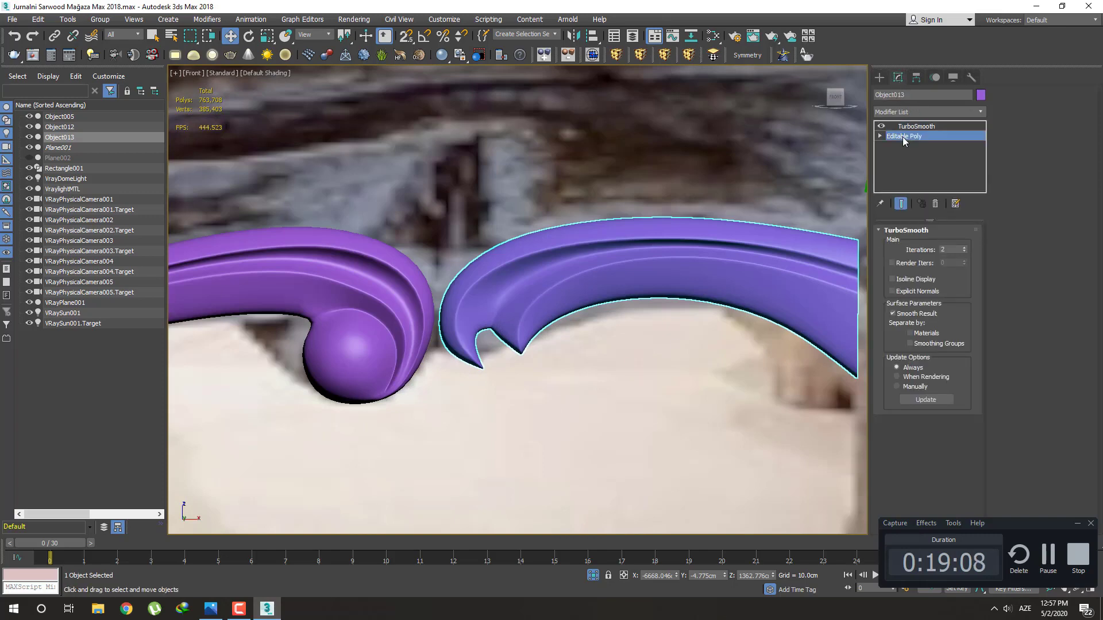
scroll(525, 413, up, 2)
middle_drag(524, 413, 530, 425)
key(F4)
scroll(530, 425, up, 3)
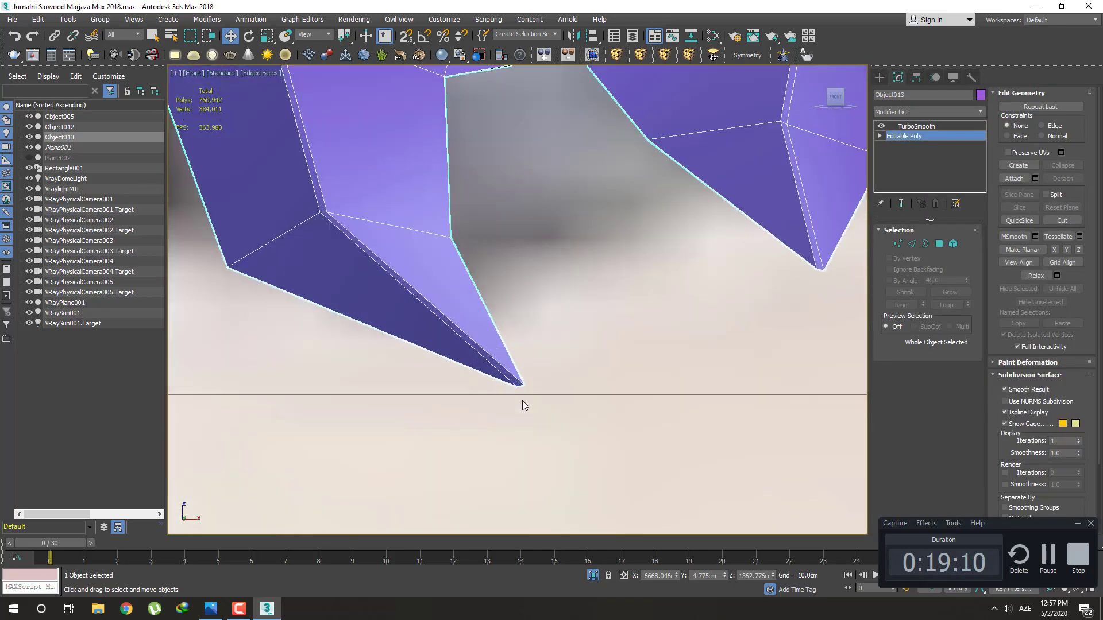
scroll(522, 401, up, 2)
scroll(523, 394, up, 2)
key(F3)
scroll(547, 425, down, 3)
scroll(550, 439, down, 3)
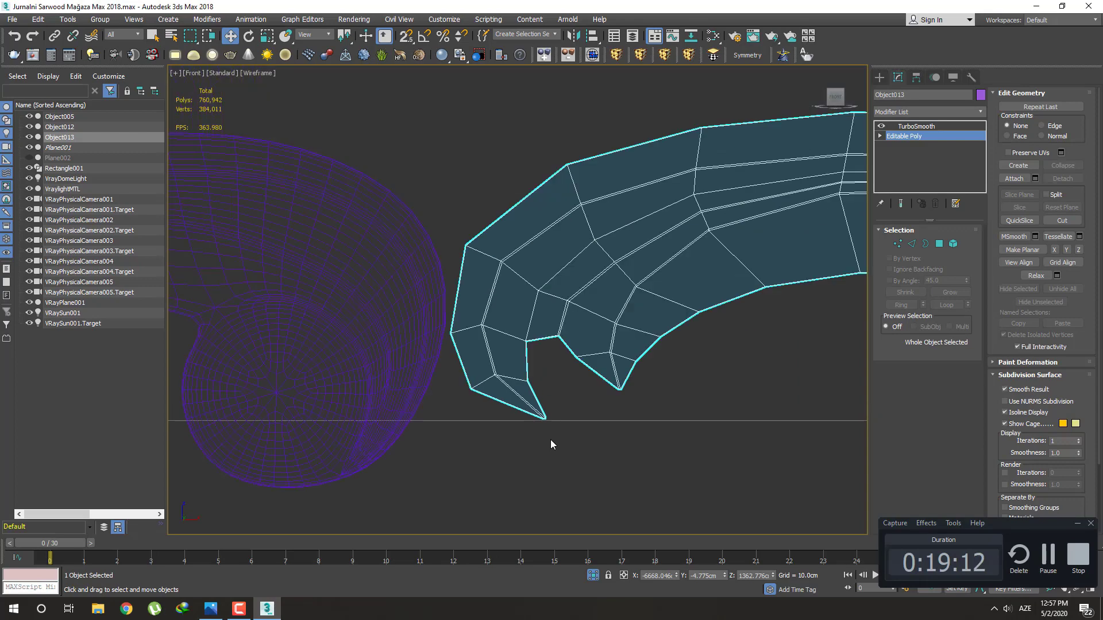
mouse_move(550, 439)
middle_down()
mouse_move(566, 446)
mouse_move(562, 411)
middle_up()
key(2)
scroll(564, 413, up, 3)
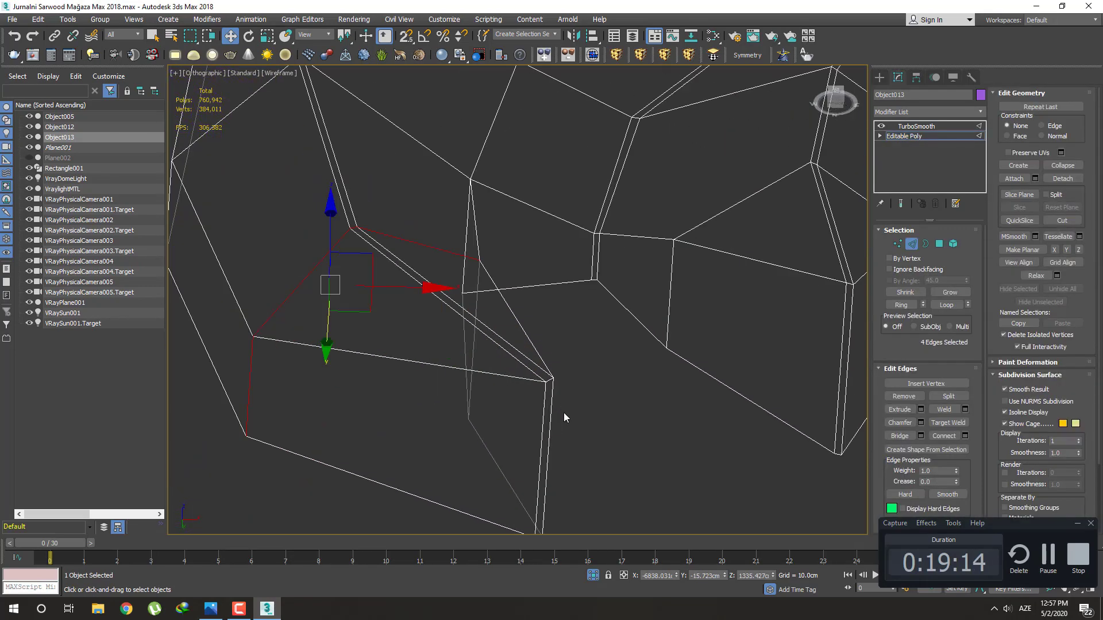
scroll(564, 407, up, 2)
Select the two spike-tip vertices, align them, and Collapse them into one point
key(1)
drag(570, 399, 526, 356)
scroll(551, 390, up, 1)
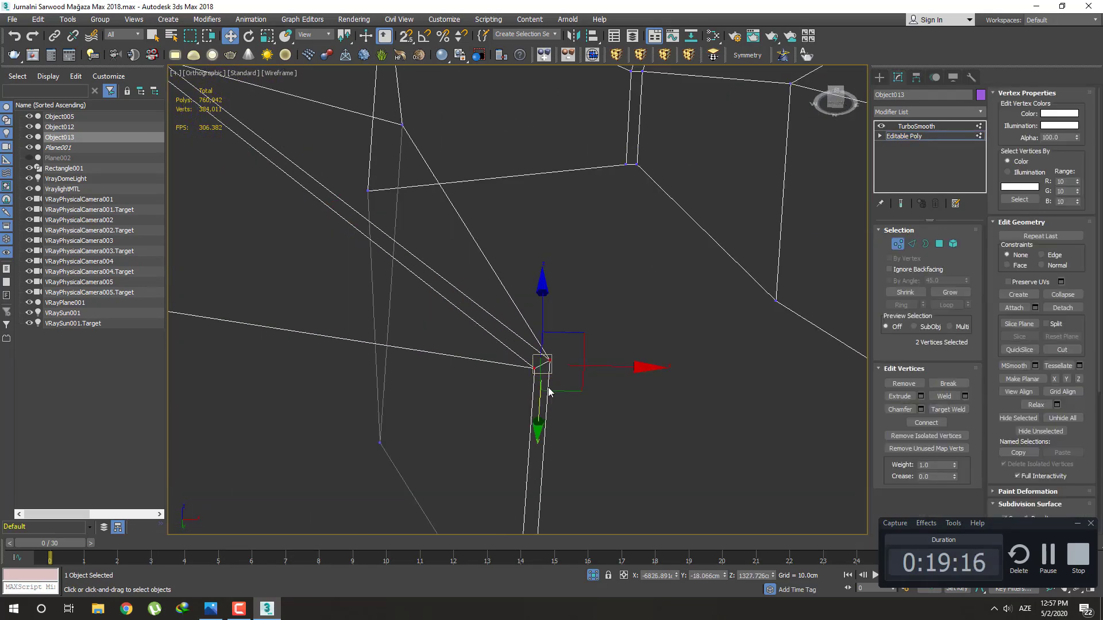
scroll(630, 407, down, 3)
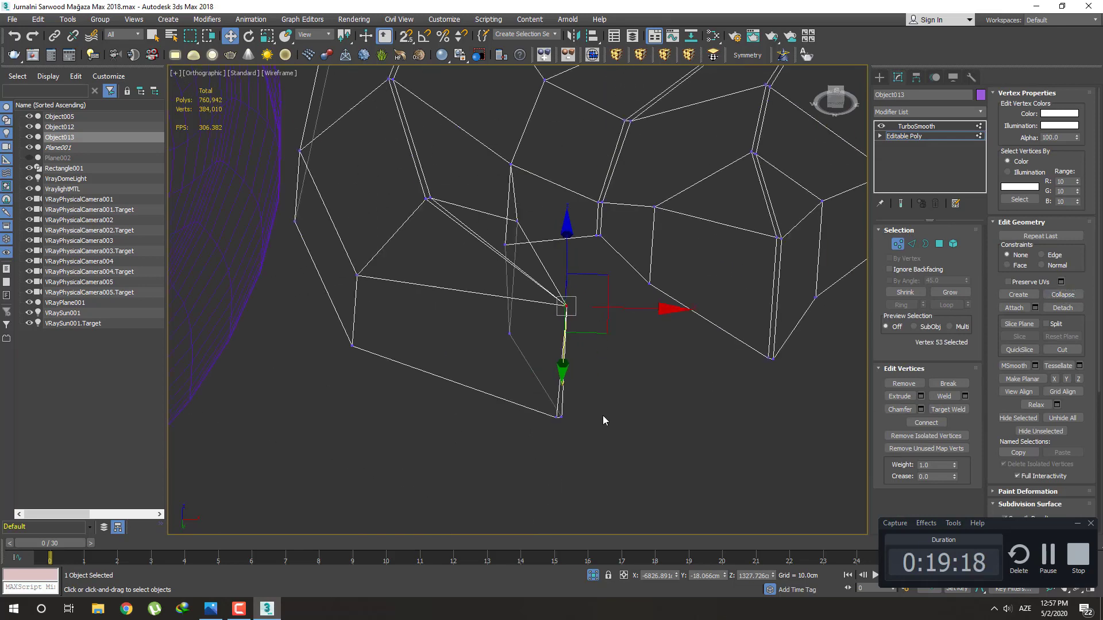
drag(595, 401, 595, 413)
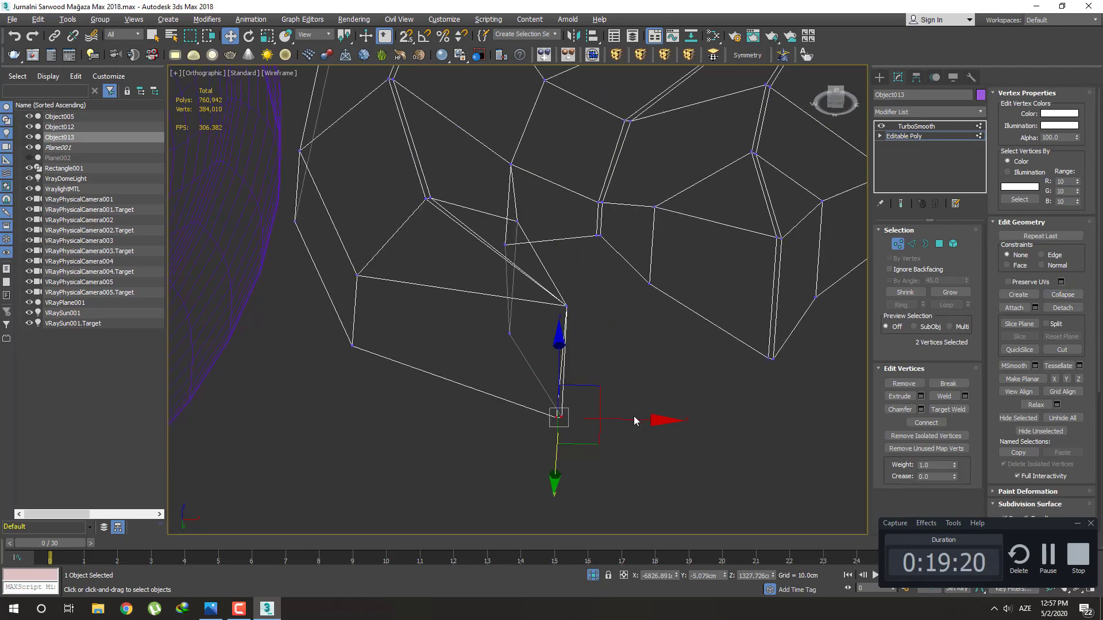
mouse_move(633, 416)
alt+middle_down()
mouse_move(619, 435)
mouse_move(685, 412)
alt+middle_up()
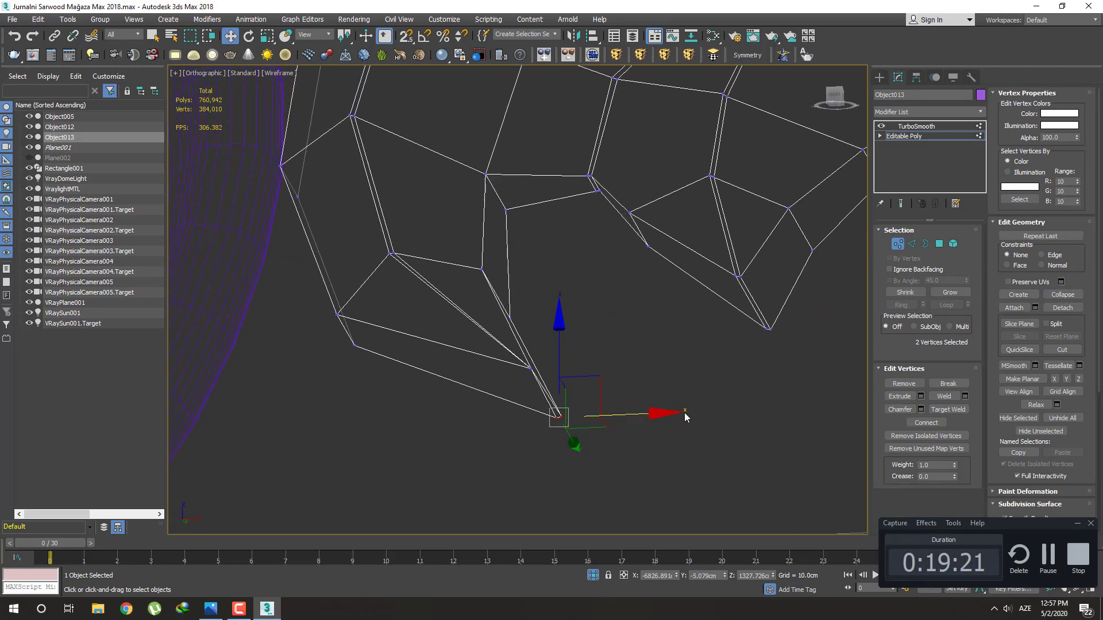
click(1063, 294)
Inspect the smoothed hooked end in shaded view
click(879, 77)
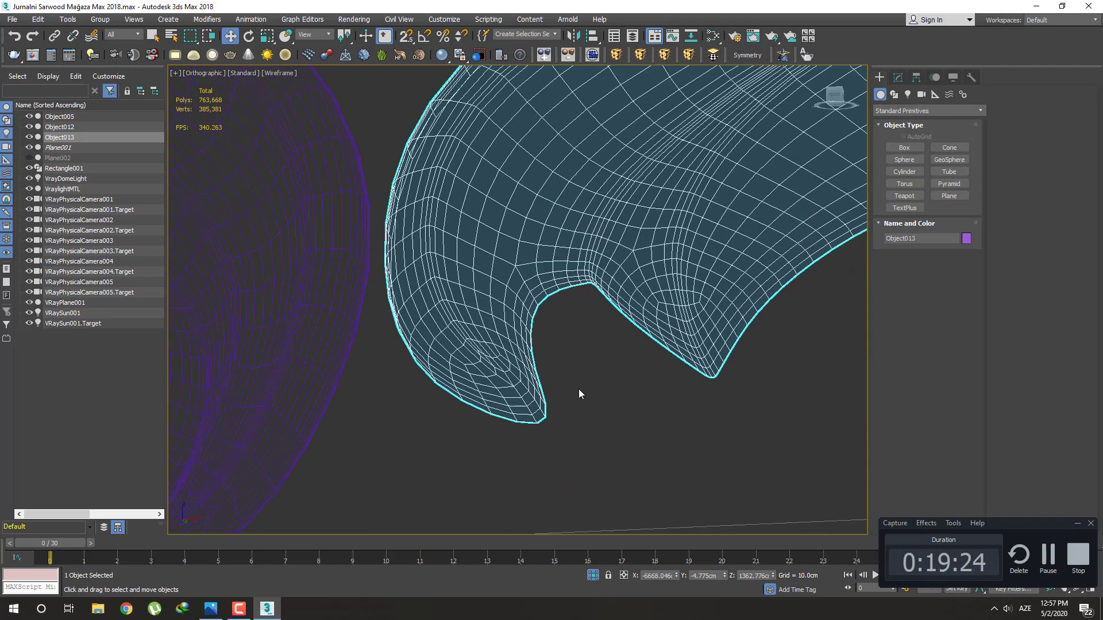
key(F3)
mouse_move(578, 395)
alt+middle_down()
mouse_move(586, 408)
mouse_move(616, 402)
mouse_move(707, 340)
alt+middle_up()
scroll(594, 371, up, 3)
Reopen Editable Poly with edged faces shown, in Front view and Vertex mode
click(897, 78)
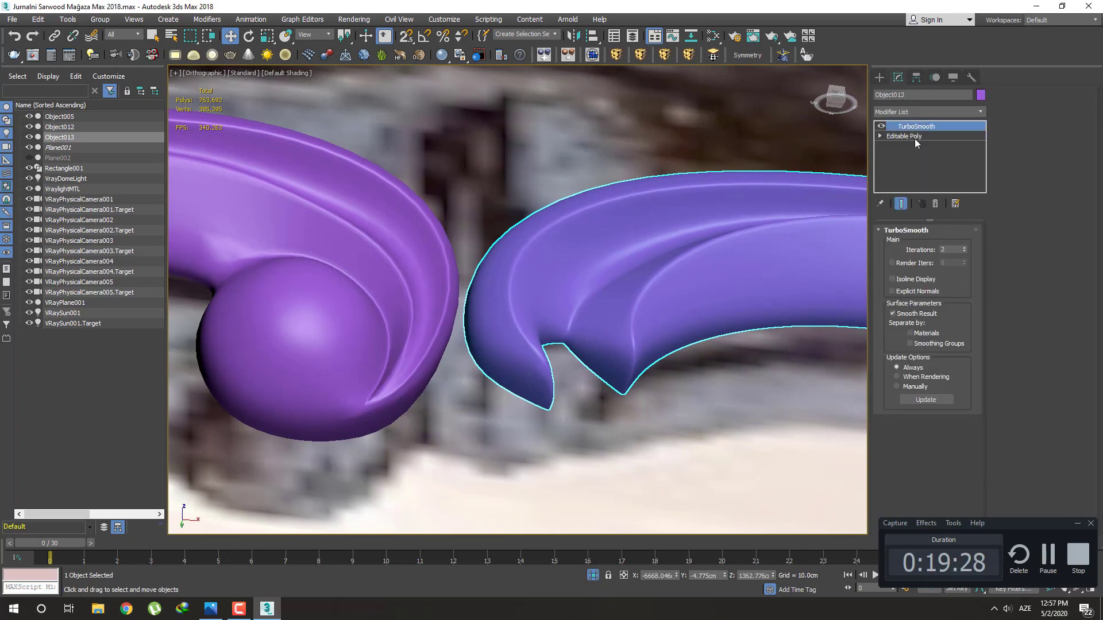
middle_drag(586, 364, 586, 387)
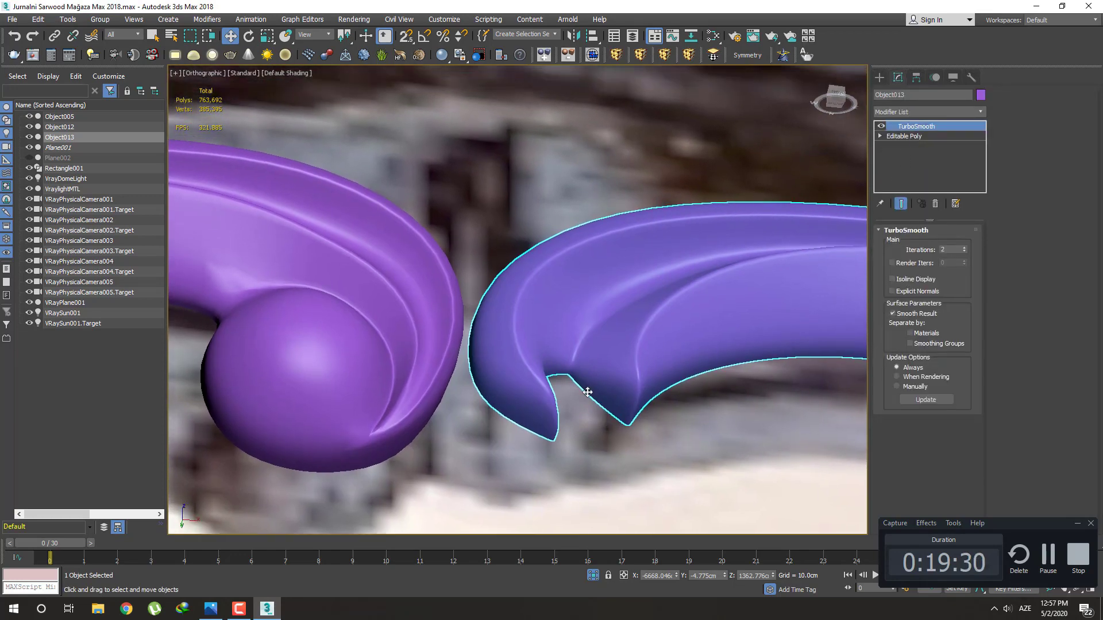
key(F4)
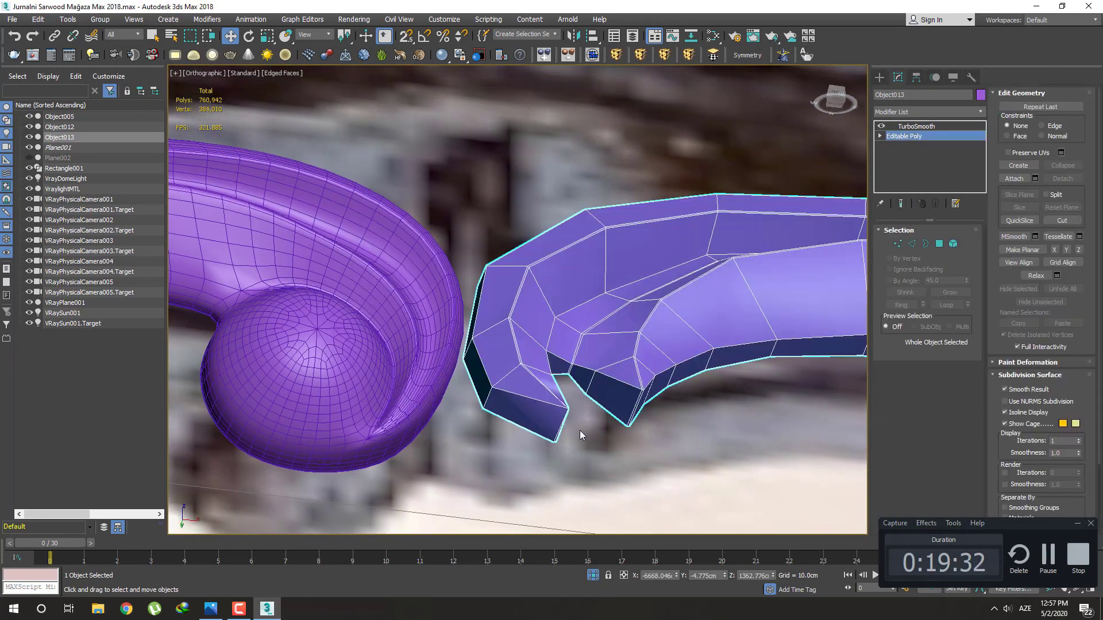
mouse_move(581, 430)
alt+middle_down()
mouse_move(550, 449)
mouse_move(538, 388)
alt+middle_up()
key(t)
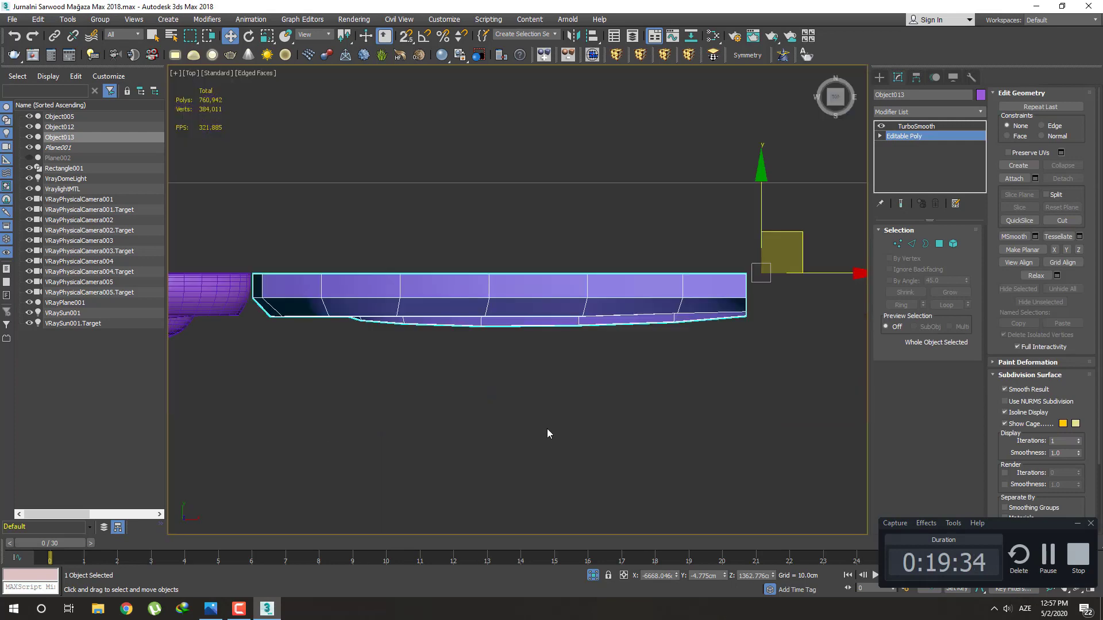
key(f)
scroll(523, 372, up, 4)
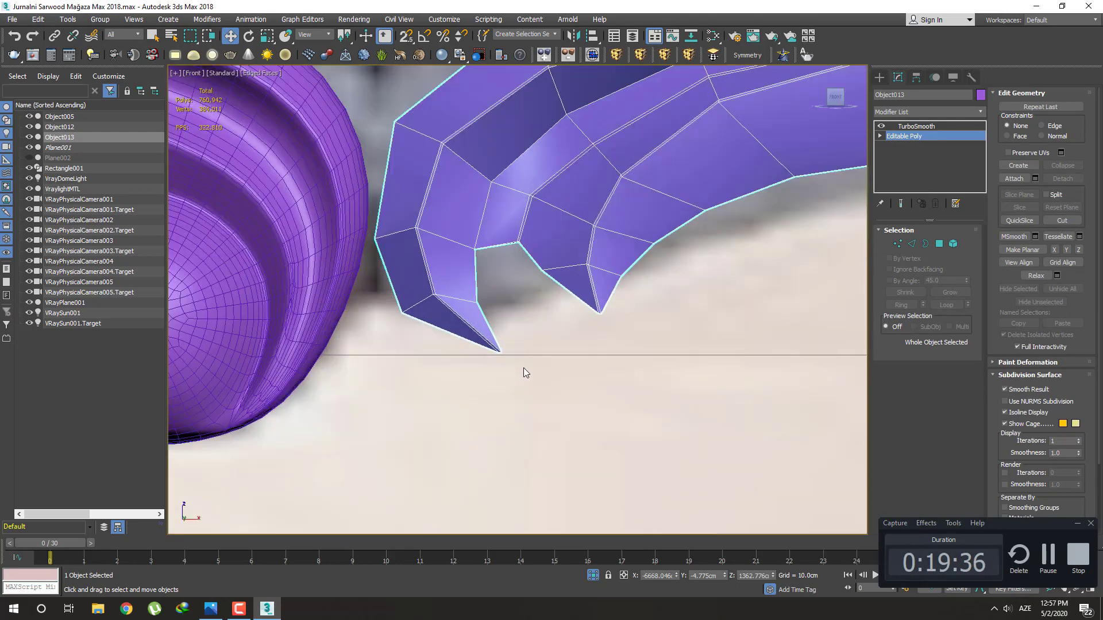
key(1)
scroll(525, 373, up, 3)
Scale the spike-tip vertices wider along X, then move a tip vertex up and left
key(r)
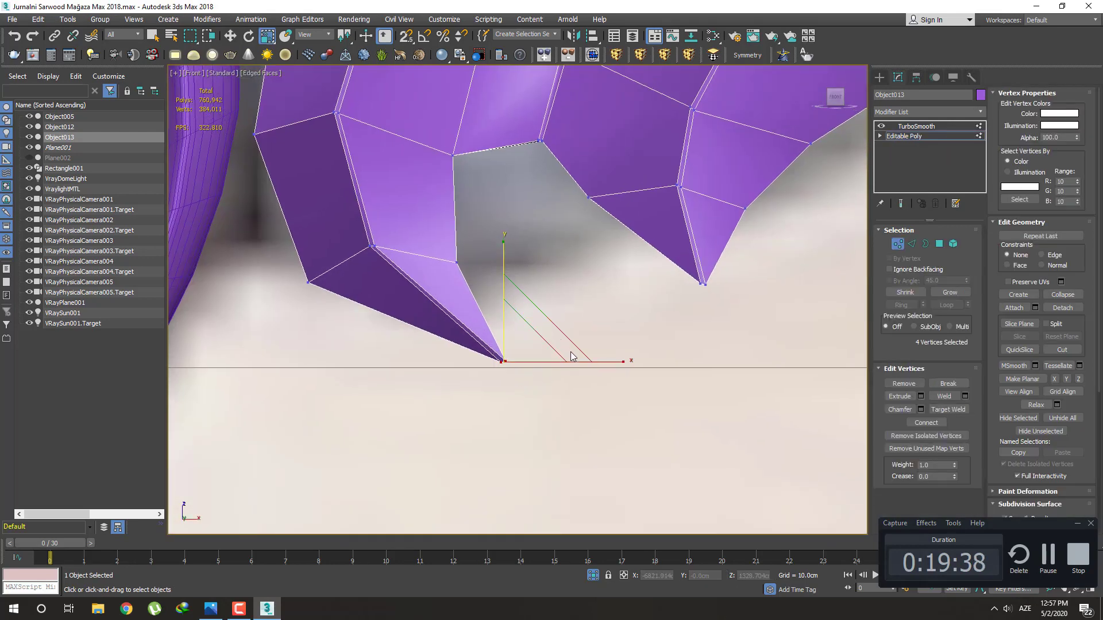
mouse_move(593, 362)
mouse_down()
mouse_move(633, 359)
mouse_move(624, 362)
mouse_up()
middle_drag(537, 362, 594, 417)
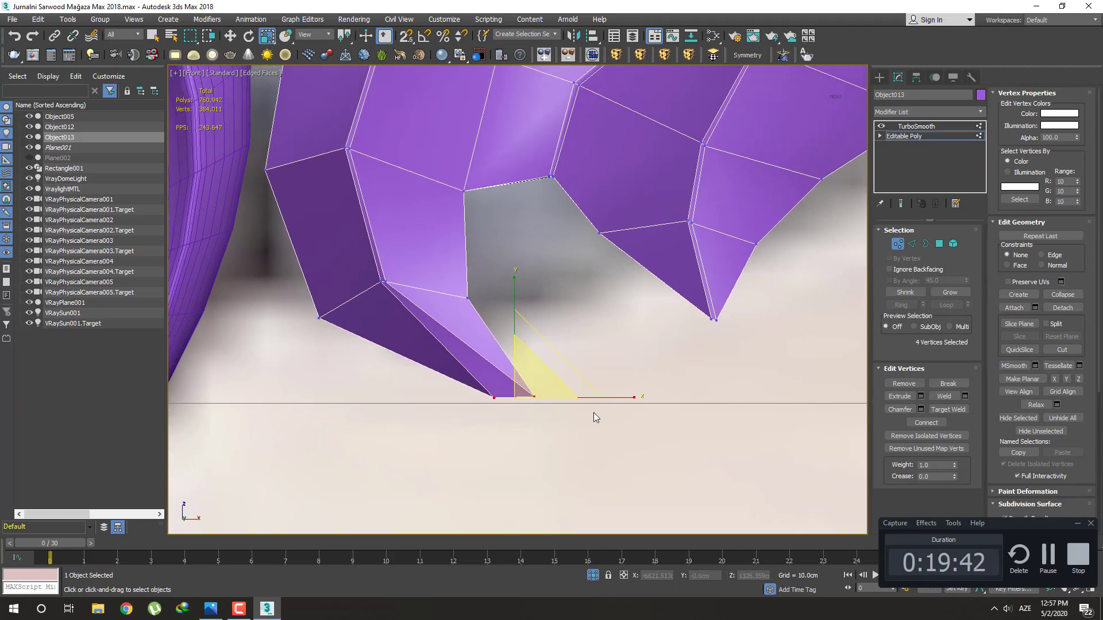
drag(603, 396, 640, 399)
click(604, 445)
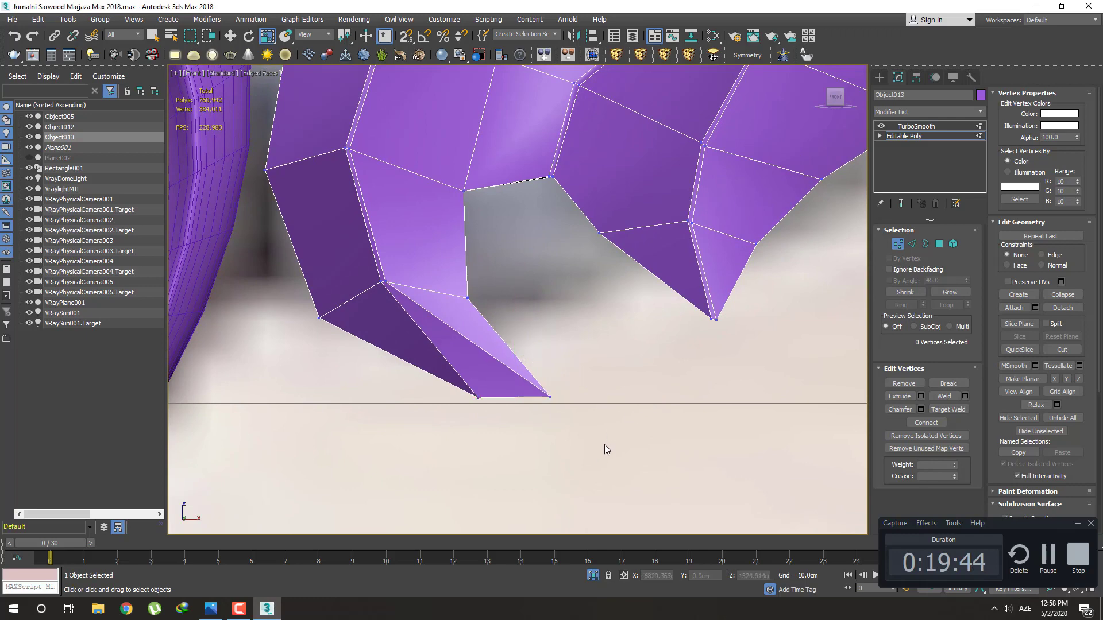
key(w)
drag(592, 365, 541, 340)
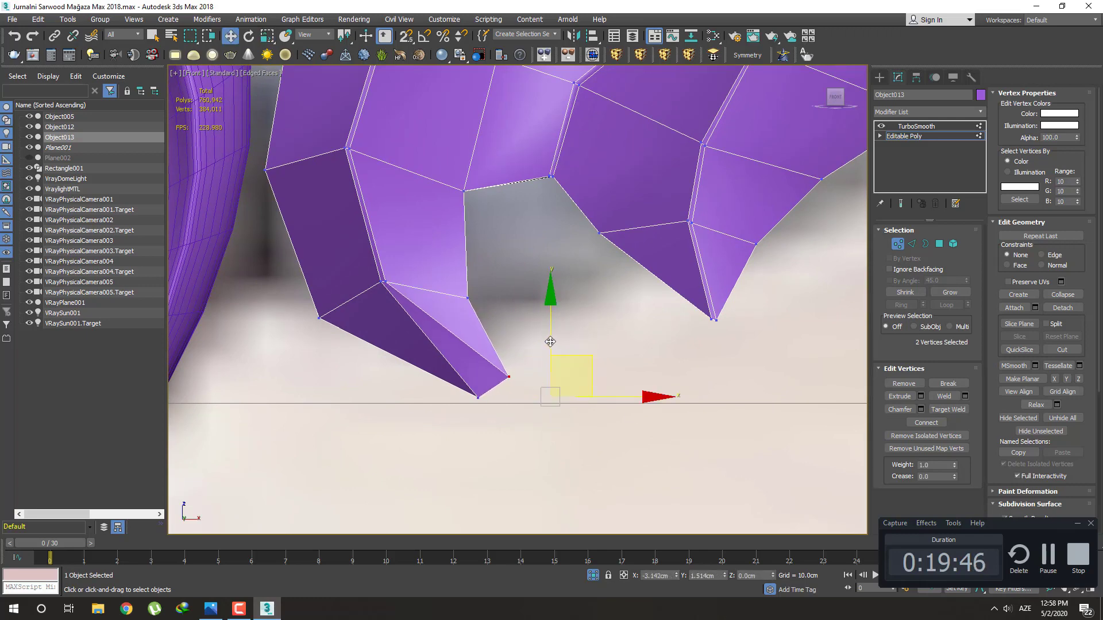
Select the four vertices at the strip's tip and scale them wider horizontally
middle_drag(639, 340, 550, 383)
drag(626, 391, 600, 369)
key(r)
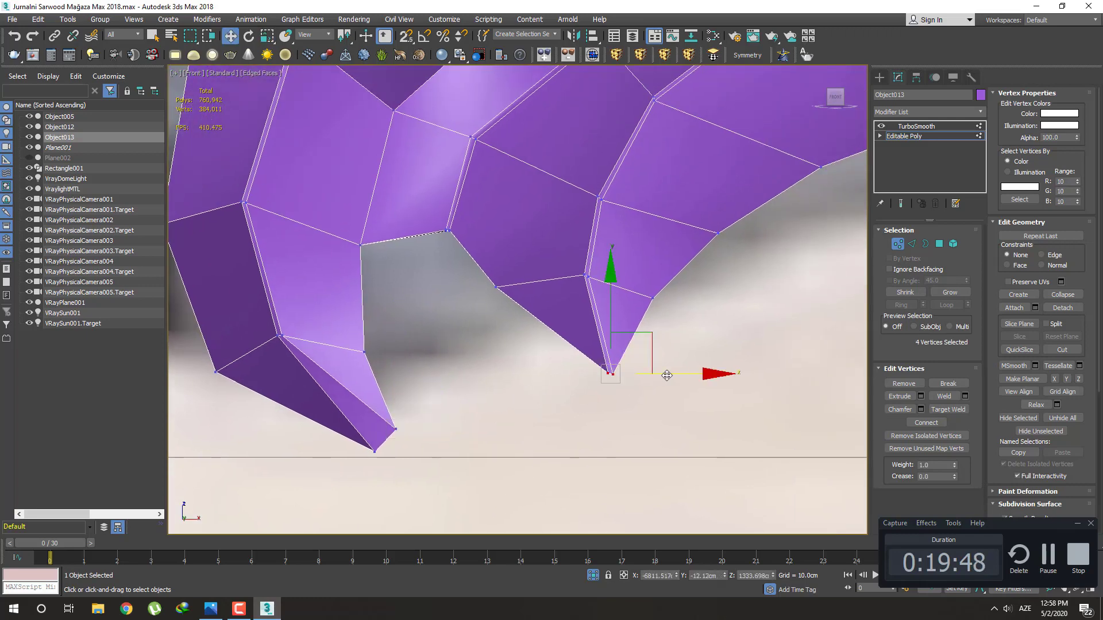
drag(686, 375, 732, 374)
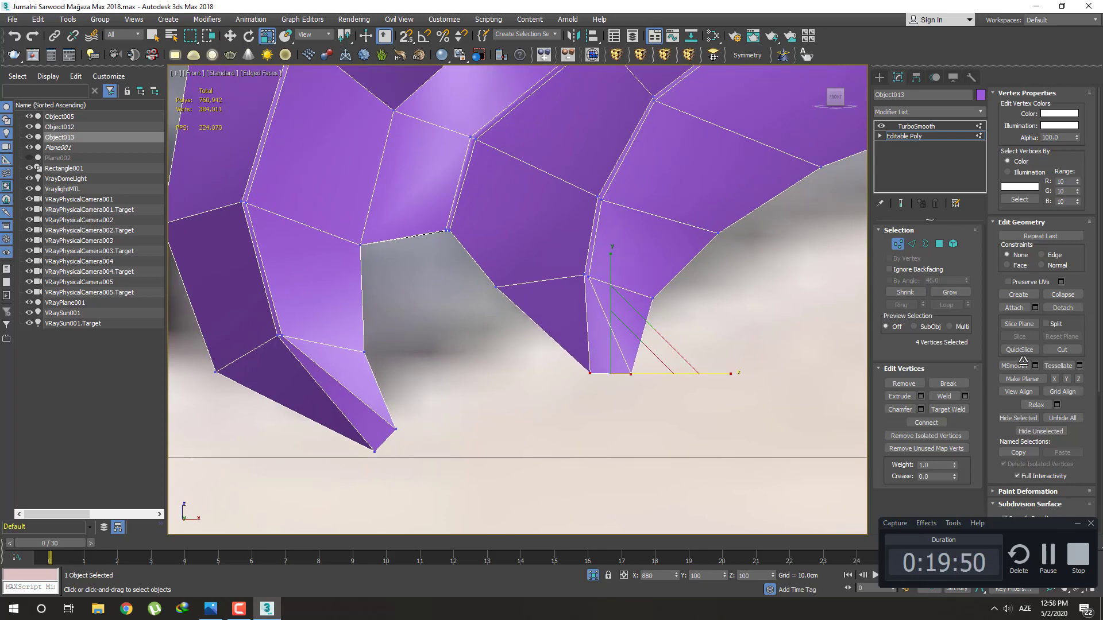
scroll(601, 366, down, 4)
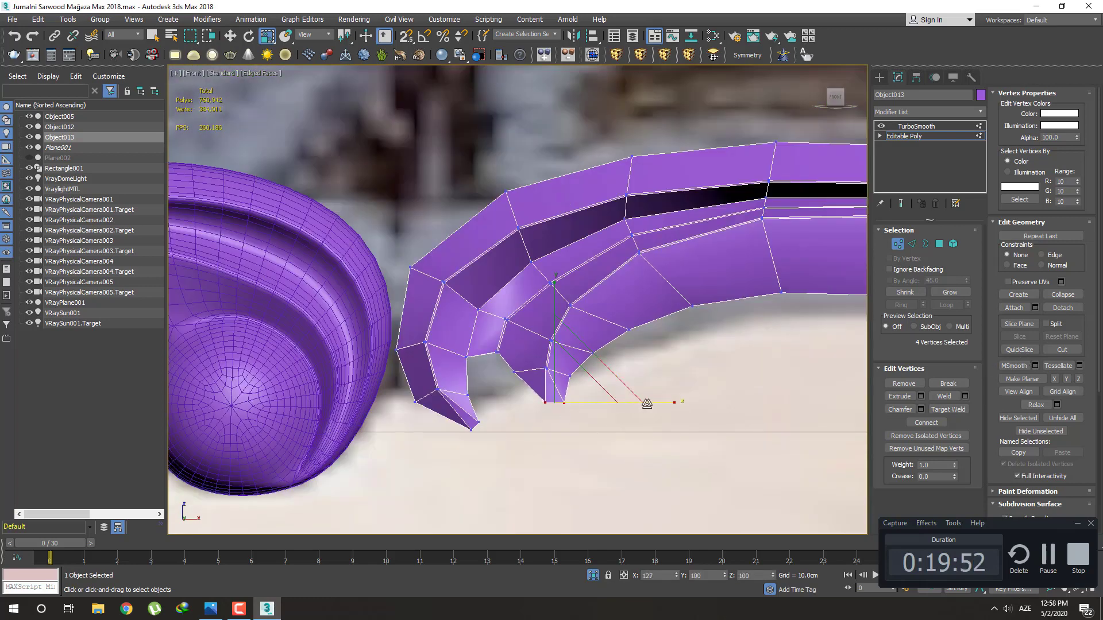
Exit Vertex mode and hide edged faces to view the whole smoothed strip
click(879, 77)
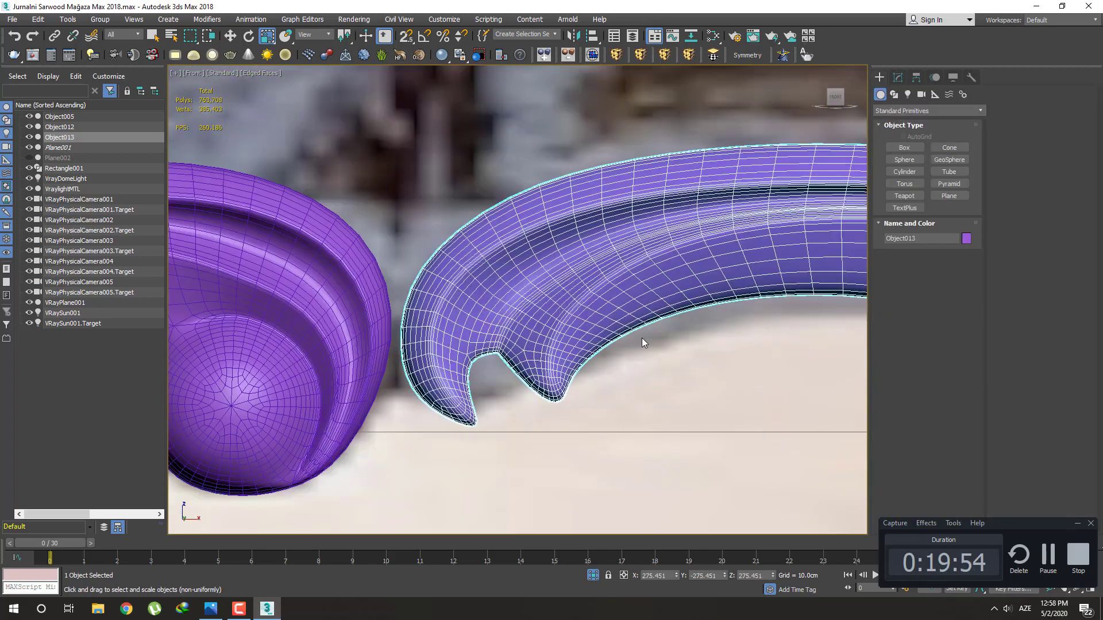
key(F4)
middle_drag(642, 338, 660, 343)
scroll(627, 359, down, 5)
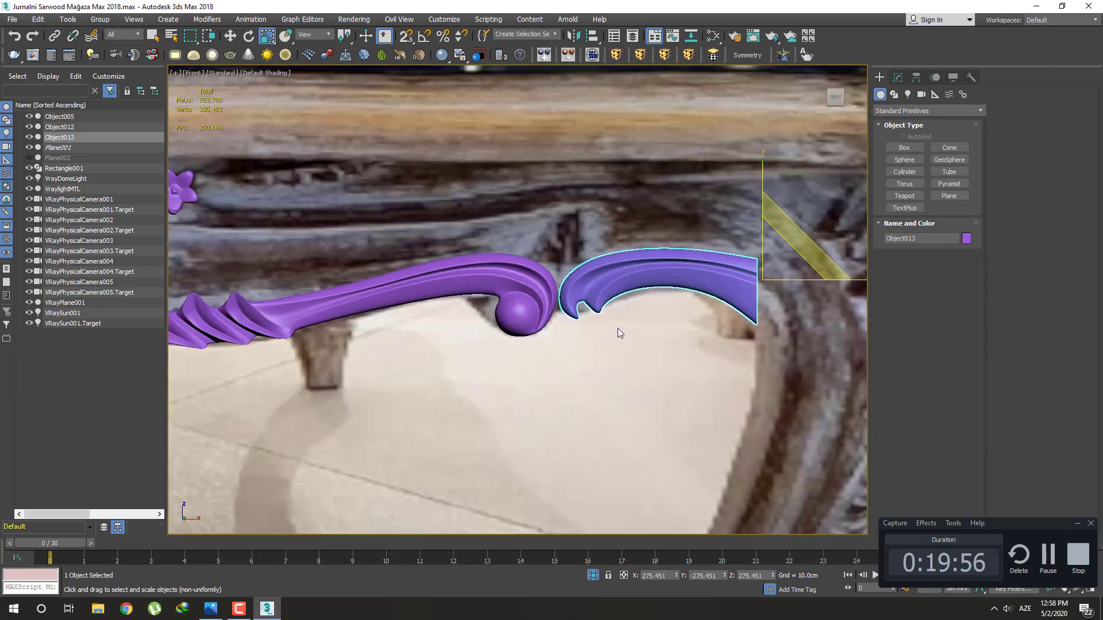
scroll(618, 329, up, 3)
key(p)
scroll(571, 365, down, 2)
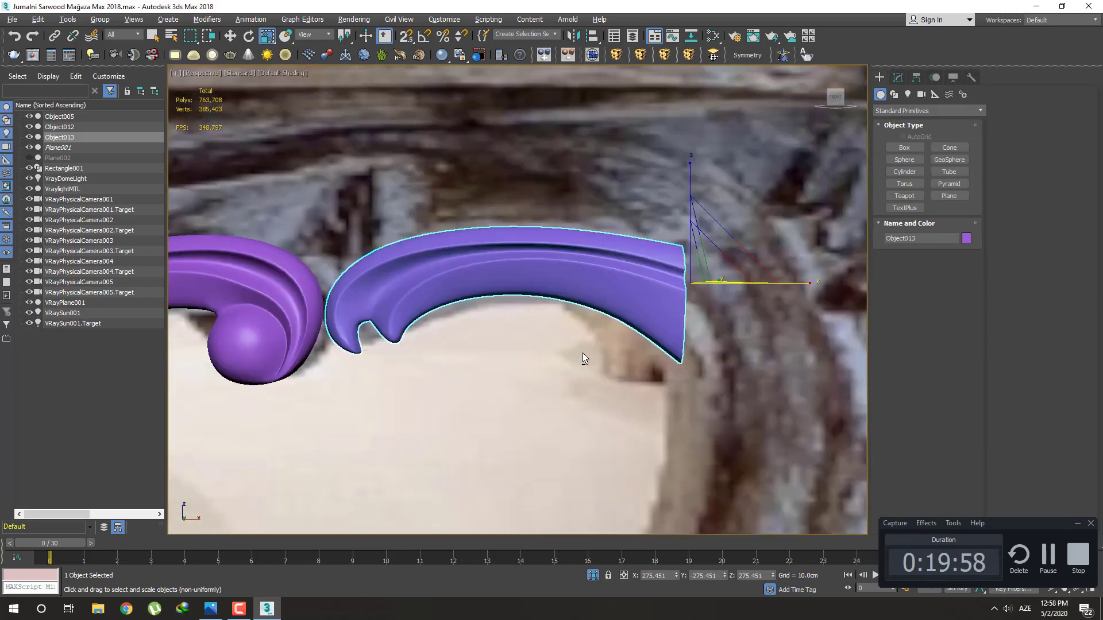
mouse_move(583, 354)
alt+middle_down()
mouse_move(560, 347)
mouse_move(571, 325)
alt+middle_up()
mouse_move(523, 339)
alt+middle_down()
mouse_move(476, 342)
mouse_move(459, 382)
mouse_move(526, 363)
mouse_move(549, 332)
alt+middle_up()
key(q)
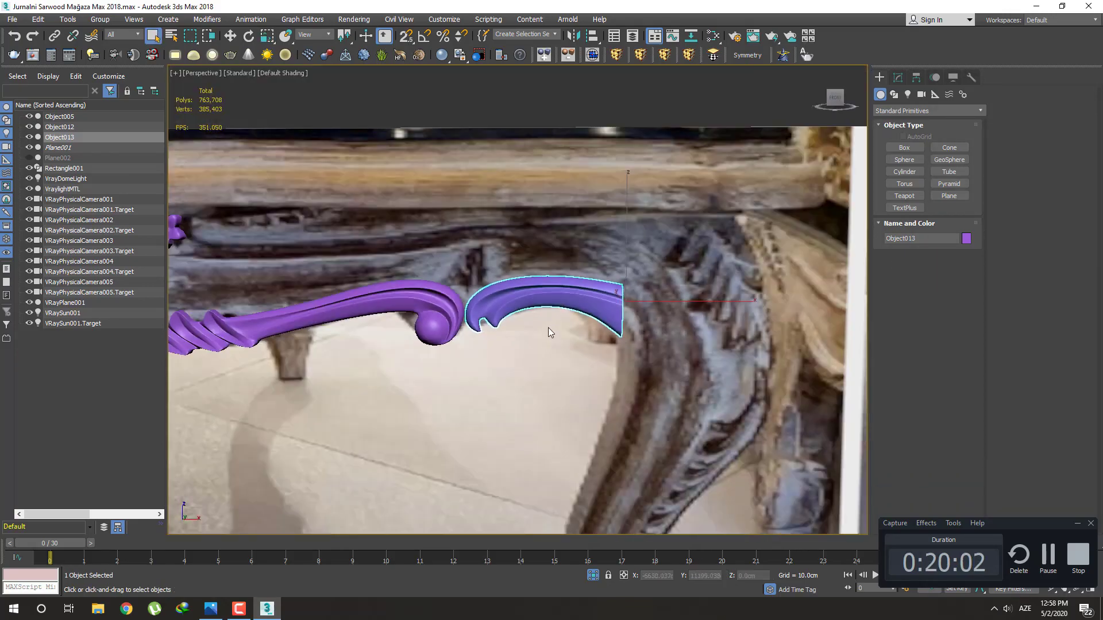
key(f)
scroll(560, 309, up, 3)
scroll(539, 336, up, 1)
scroll(628, 313, up, 2)
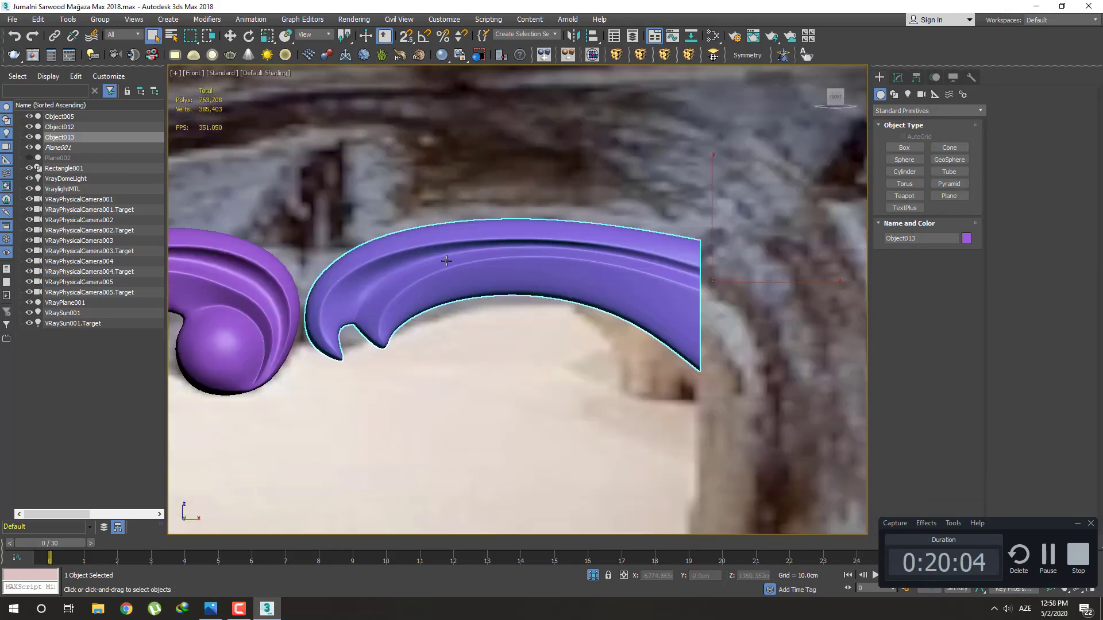
scroll(634, 304, down, 4)
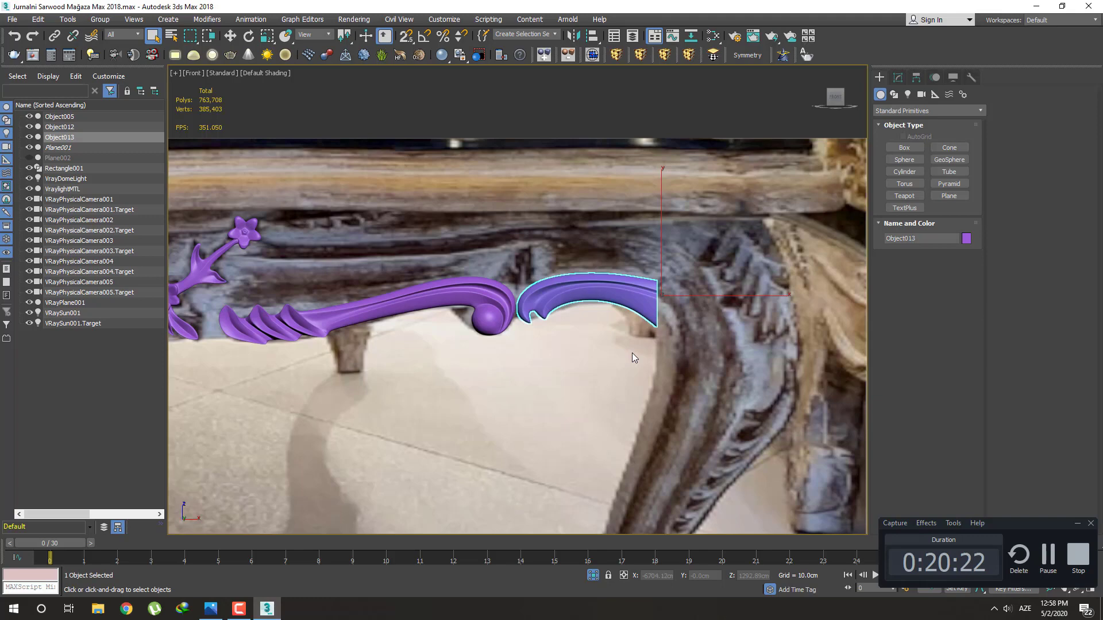
scroll(674, 327, down, 2)
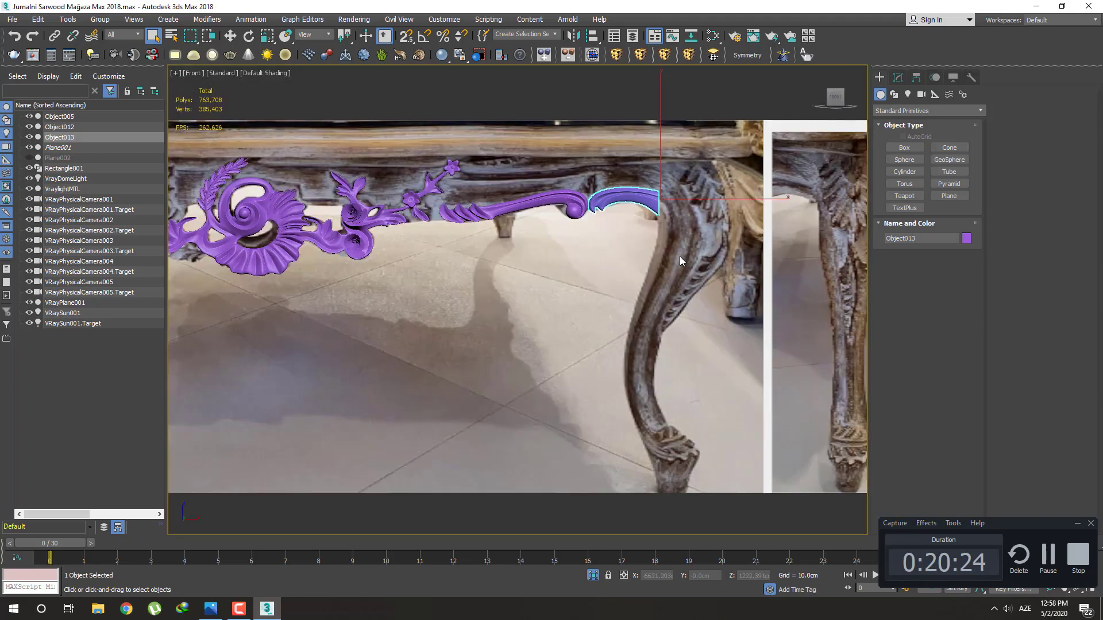
scroll(654, 242, down, 2)
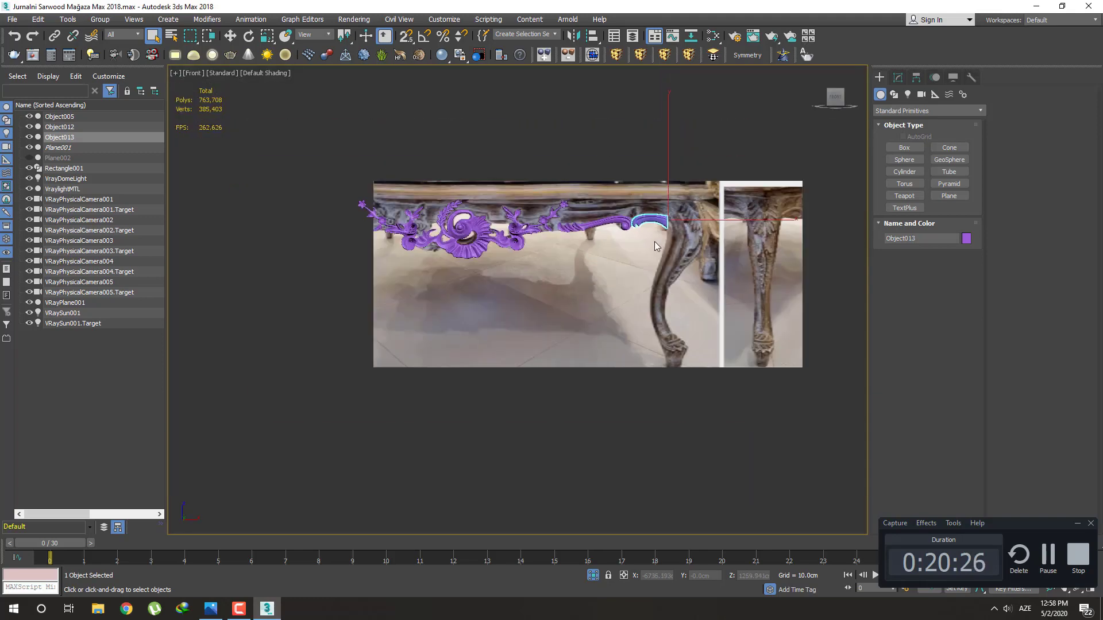
scroll(649, 245, up, 2)
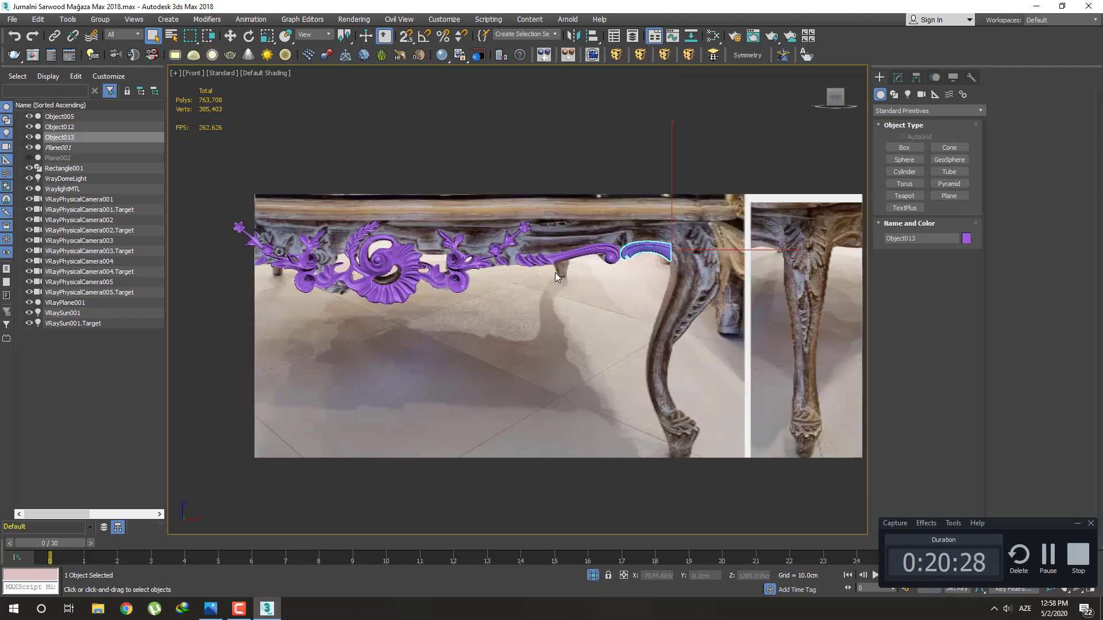
mouse_move(555, 272)
middle_down()
mouse_move(574, 309)
mouse_move(547, 308)
middle_up()
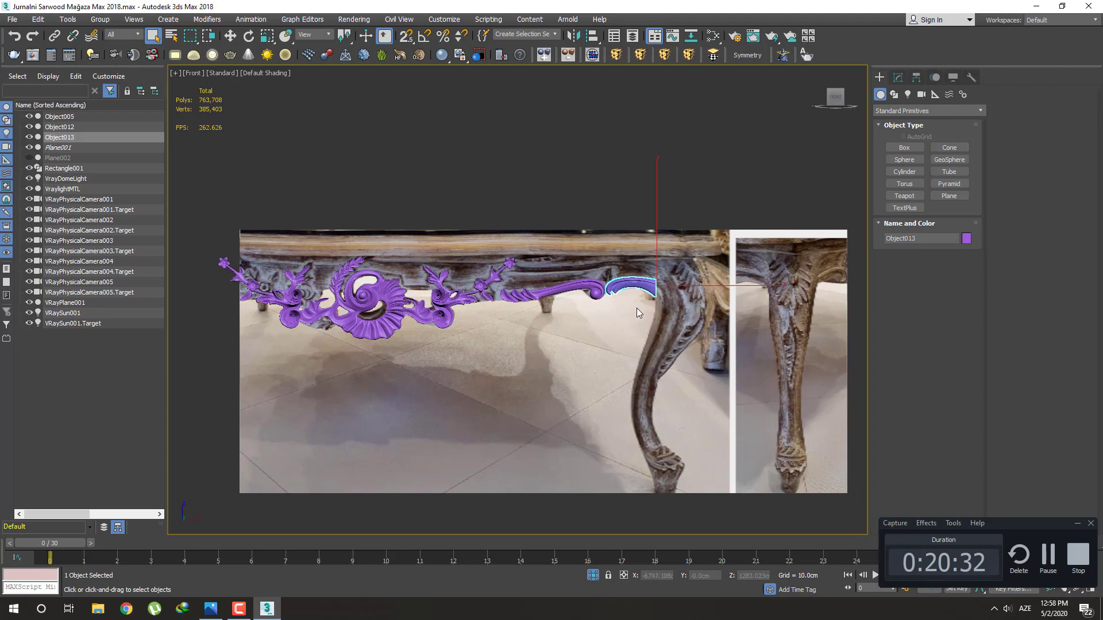
middle_drag(643, 303, 640, 278)
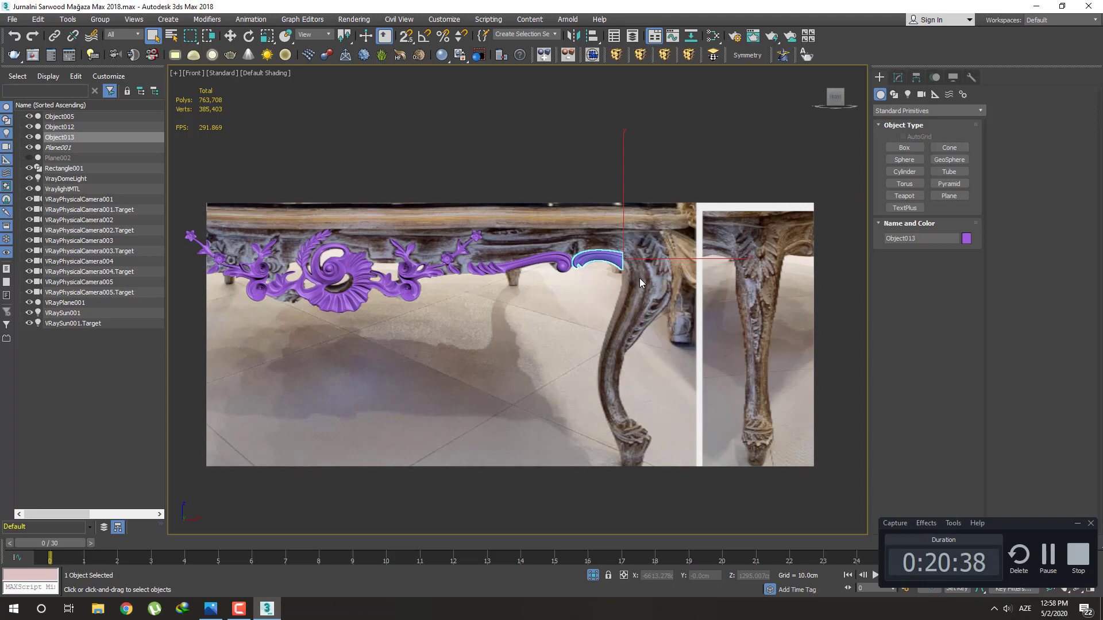
scroll(629, 271, up, 4)
scroll(621, 266, up, 4)
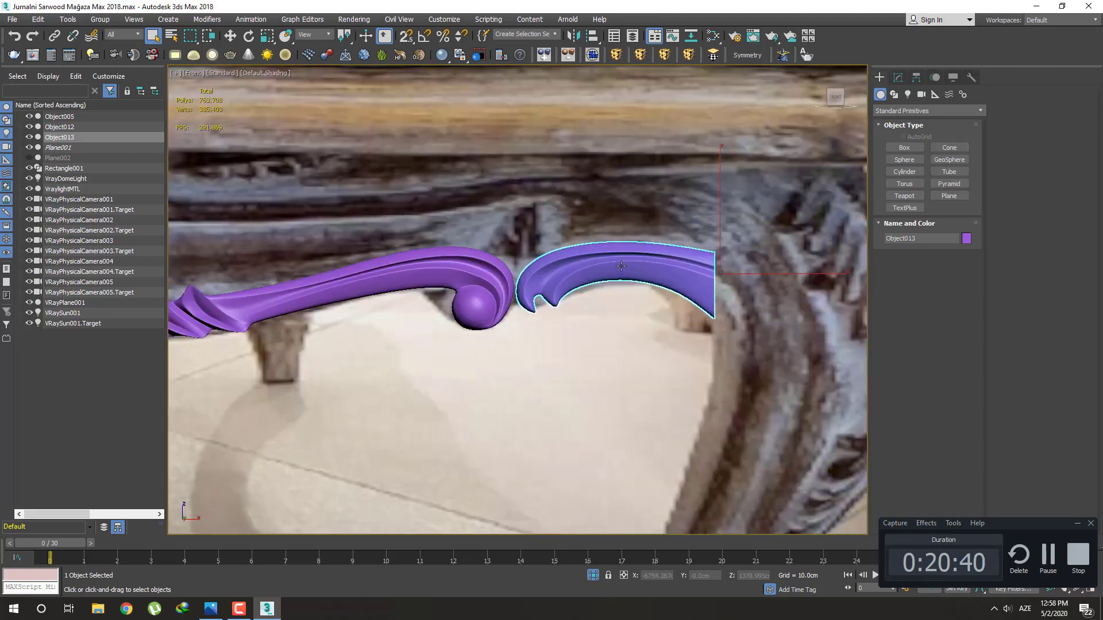
scroll(665, 261, down, 4)
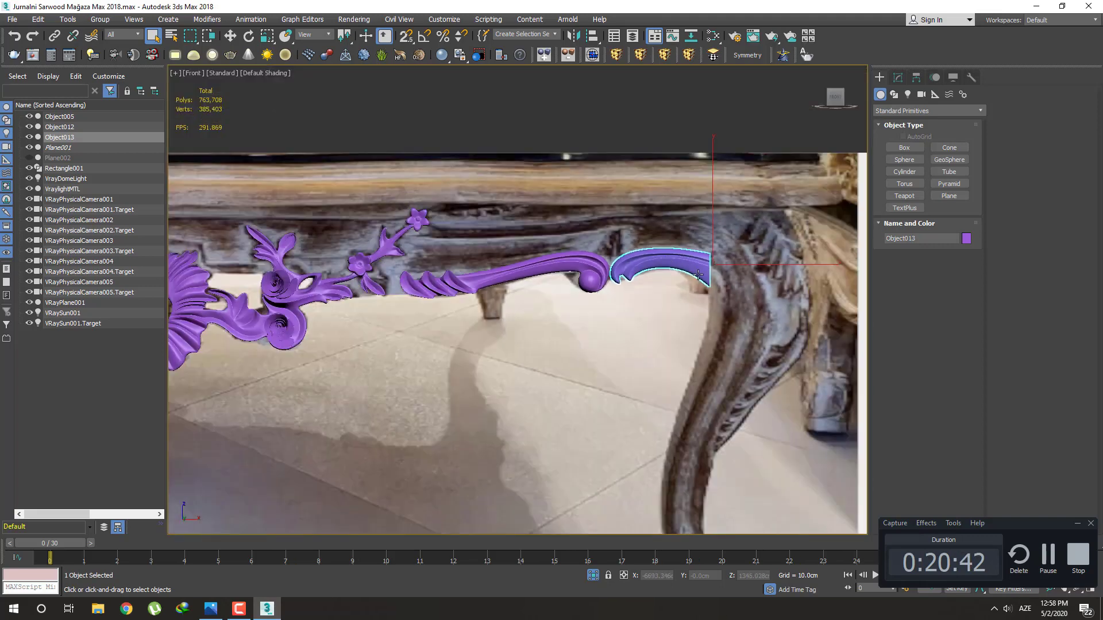
middle_drag(698, 275, 666, 275)
scroll(666, 275, up, 4)
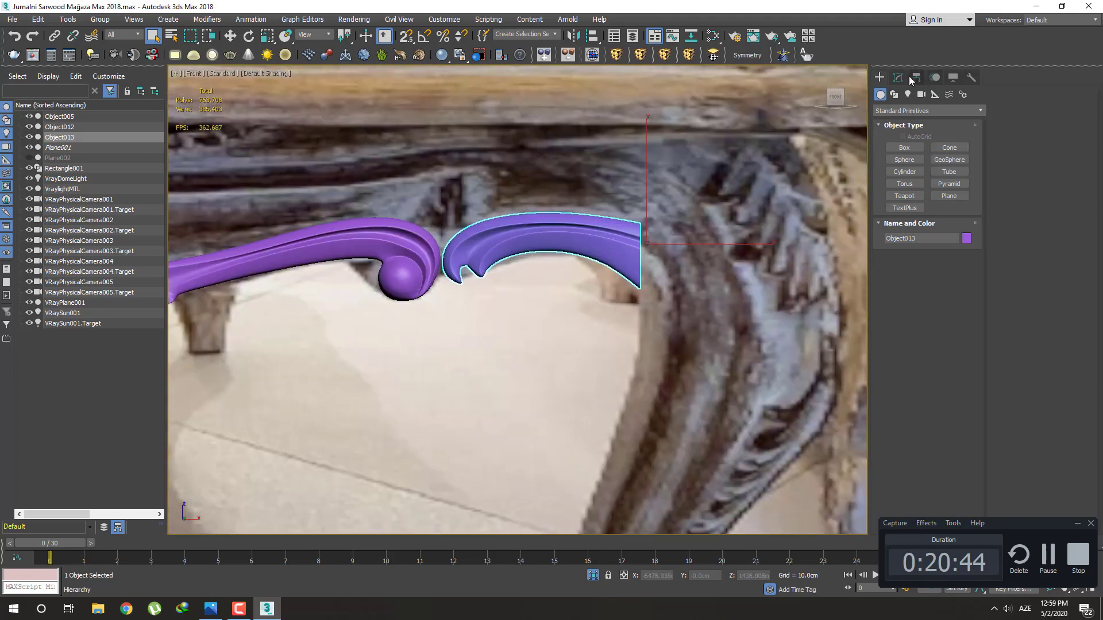
Select the strip's Editable Poly level, show edged faces, and enter Vertex mode in Front view
click(915, 77)
click(914, 136)
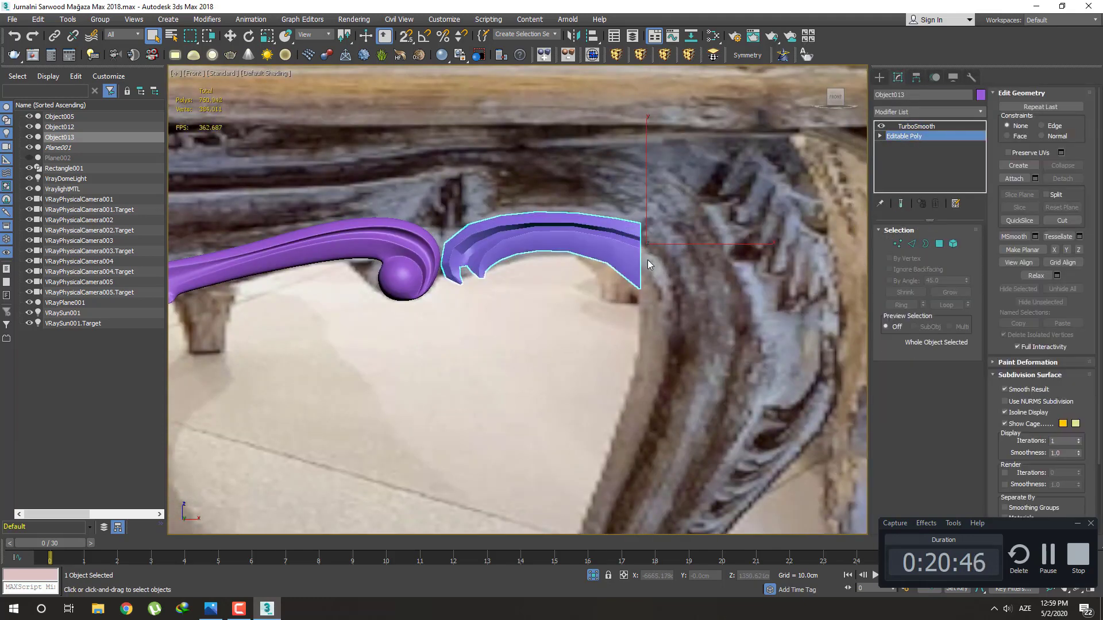
mouse_move(647, 260)
middle_down()
mouse_move(609, 267)
mouse_move(569, 263)
mouse_move(572, 255)
middle_up()
key(F4)
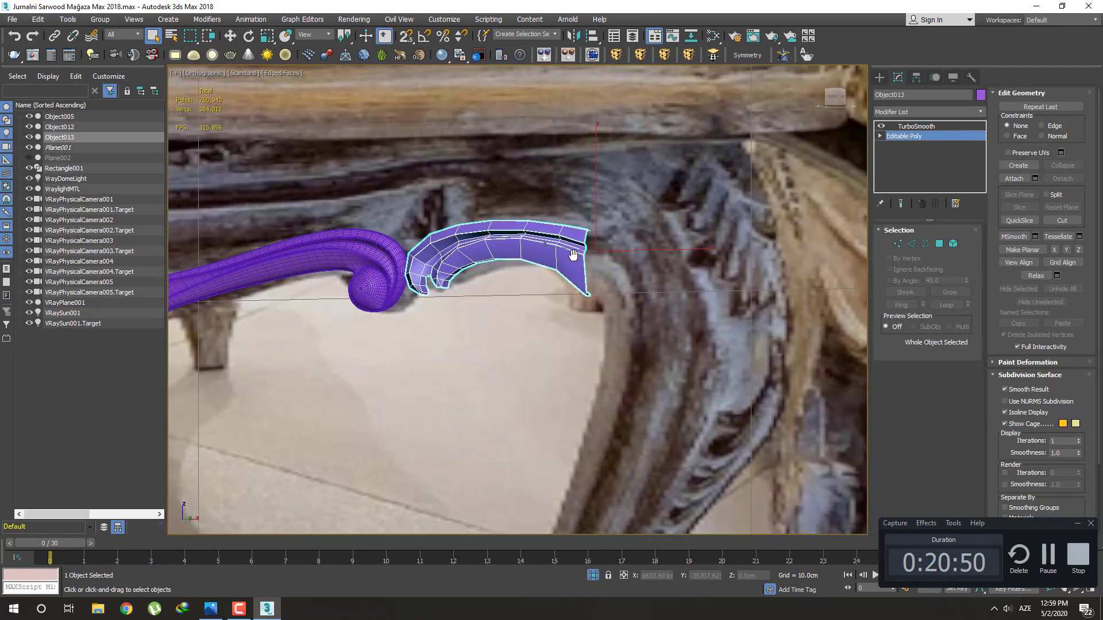
scroll(615, 253, down, 3)
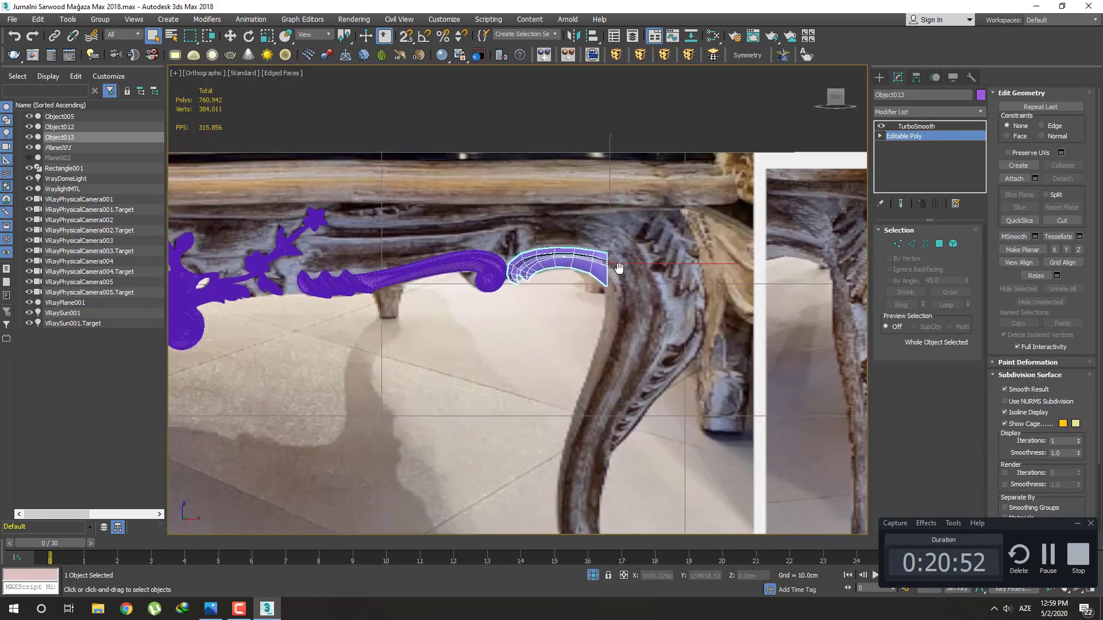
key(f)
scroll(619, 268, up, 5)
scroll(583, 266, down, 1)
scroll(643, 293, down, 3)
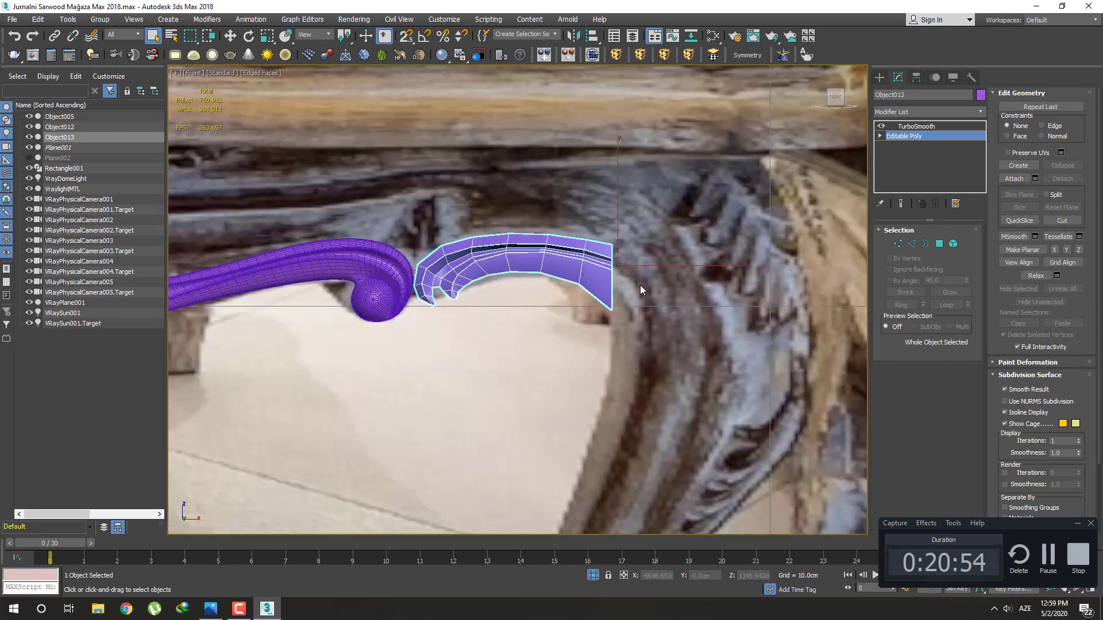
mouse_move(640, 285)
middle_down()
mouse_move(622, 259)
mouse_move(629, 282)
middle_up()
scroll(620, 278, up, 5)
key(1)
scroll(661, 272, down, 4)
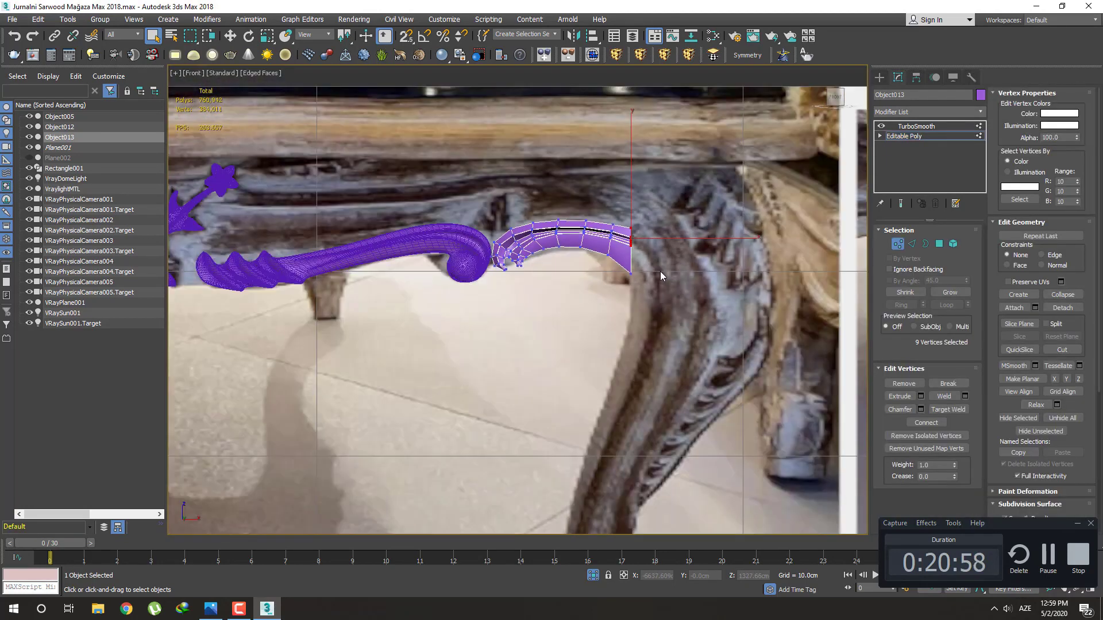
Exit vertex editing and undo an accidental move of the strip
click(879, 77)
key(w)
drag(660, 216, 654, 316)
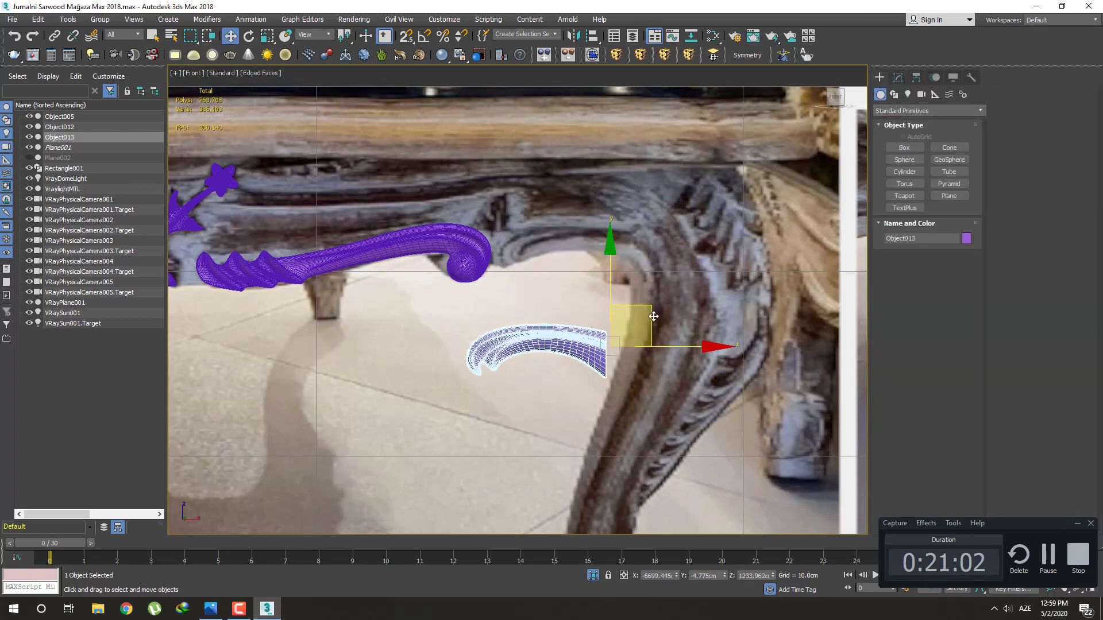
key(ctrl+z)
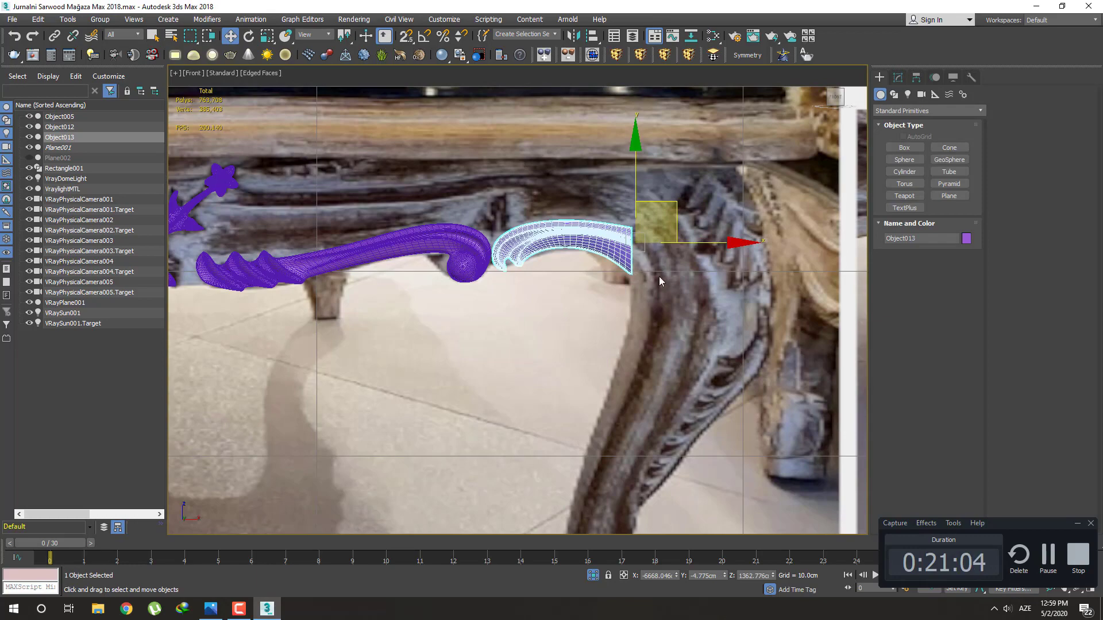
Reframe the strip, return to Select Object, and reopen its modifier settings
mouse_move(659, 277)
alt+middle_down()
mouse_move(660, 199)
mouse_move(664, 237)
alt+middle_up()
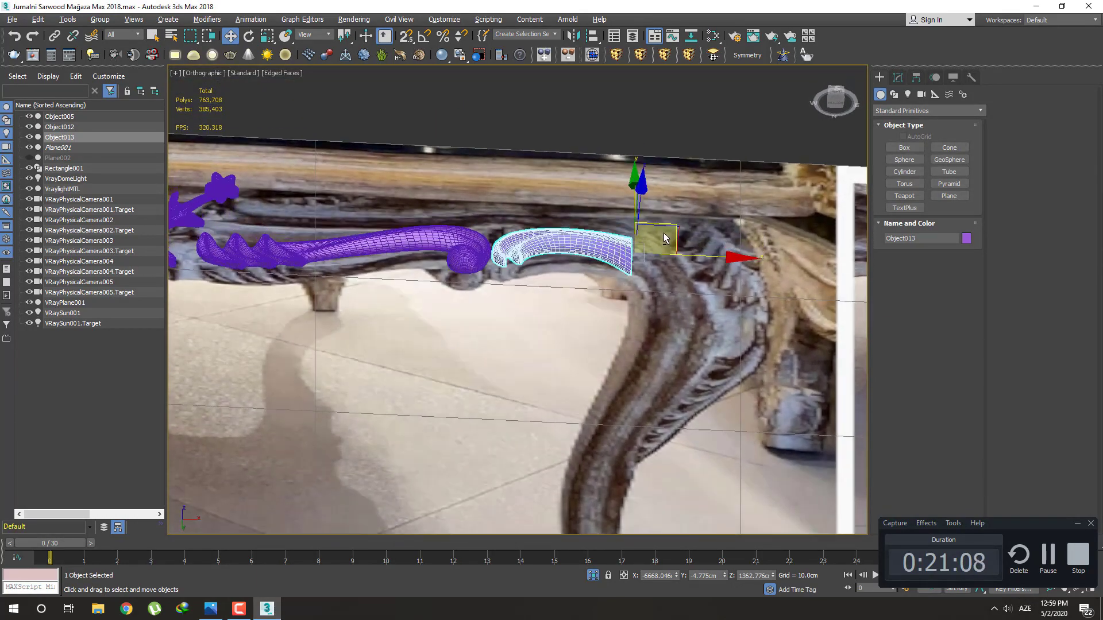
key(f)
key(z)
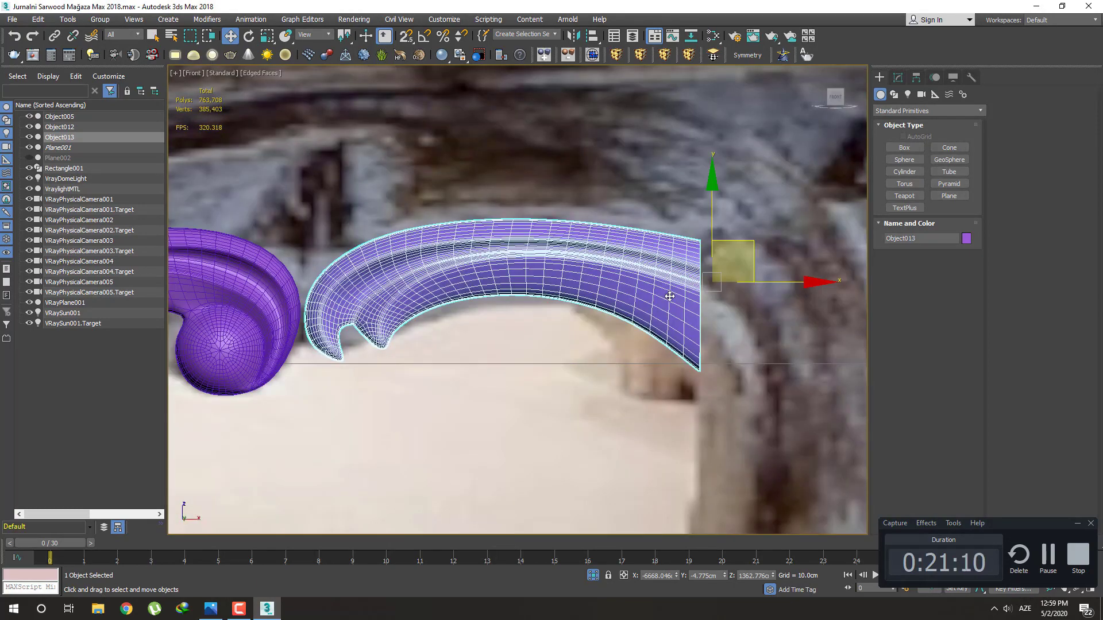
alt+middle_drag(670, 296, 680, 269)
key(q)
scroll(650, 282, up, 4)
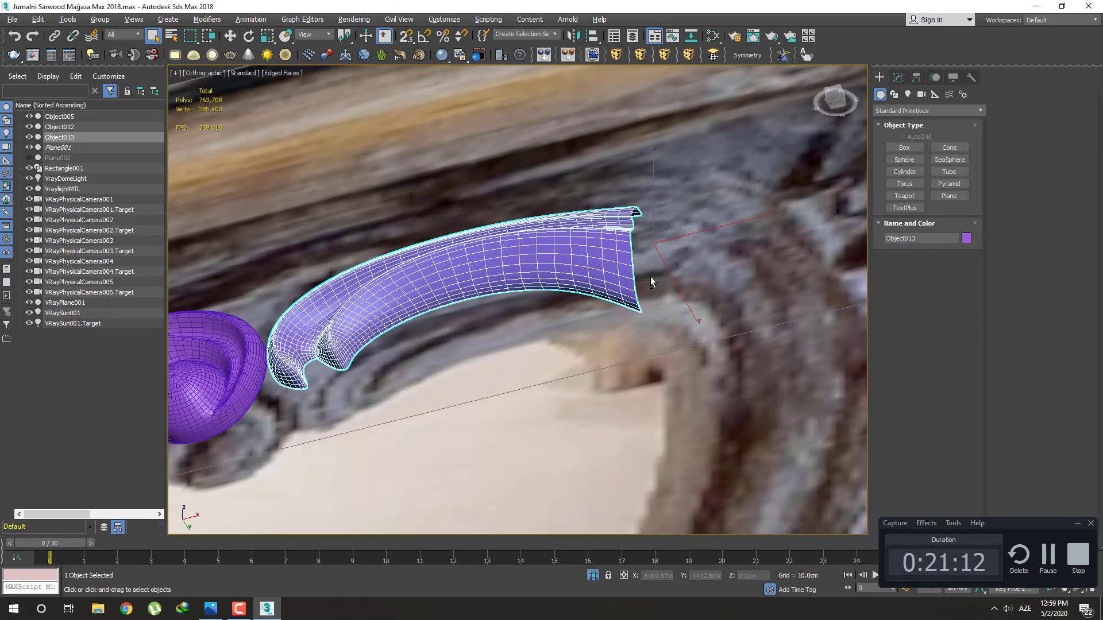
click(898, 77)
Turn off smoothing to show the low-poly cage and enter Vertex mode at the strip's tip
click(881, 126)
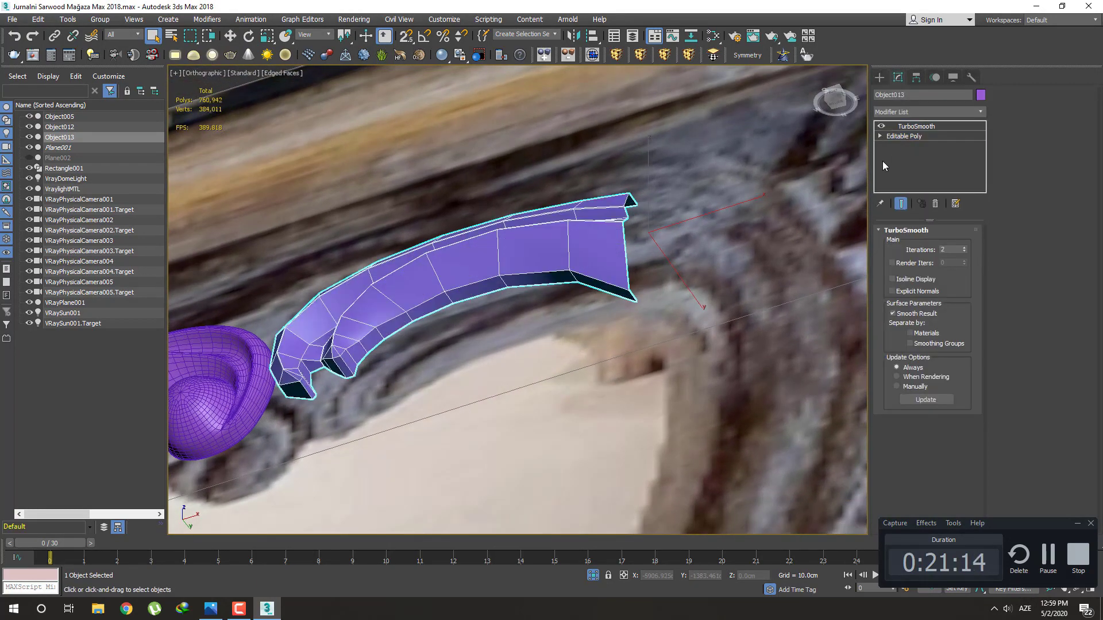
mouse_move(597, 285)
alt+middle_down()
mouse_move(654, 265)
mouse_move(646, 317)
alt+middle_up()
scroll(649, 311, up, 3)
scroll(612, 270, up, 3)
key(1)
scroll(606, 265, up, 3)
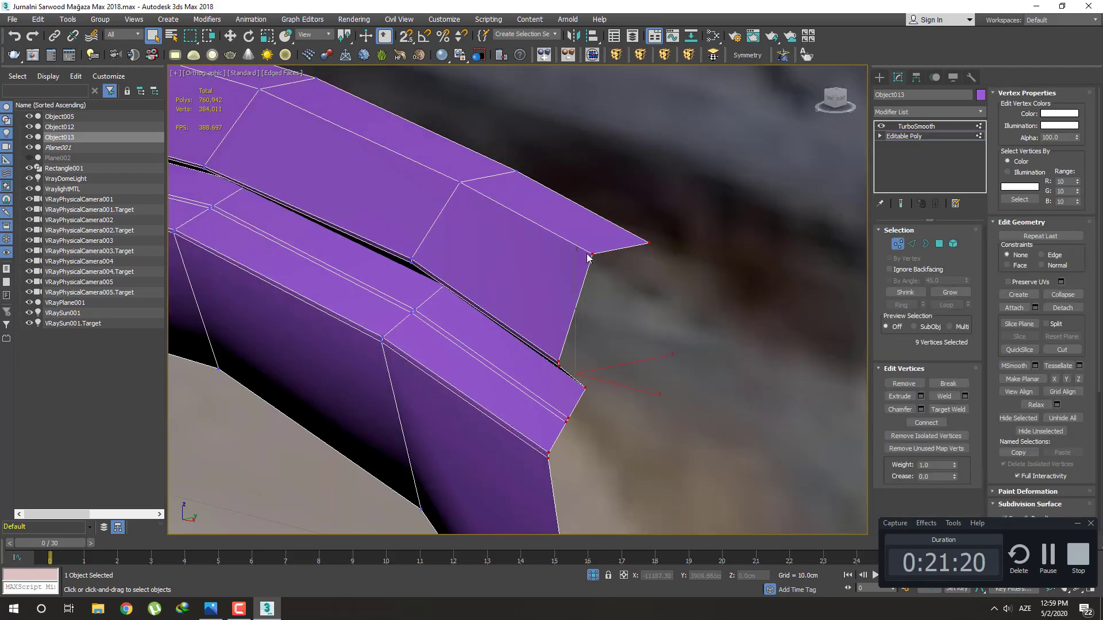
Target Weld the end's corner vertex onto the tip vertex, then exit welding
click(593, 252)
click(963, 411)
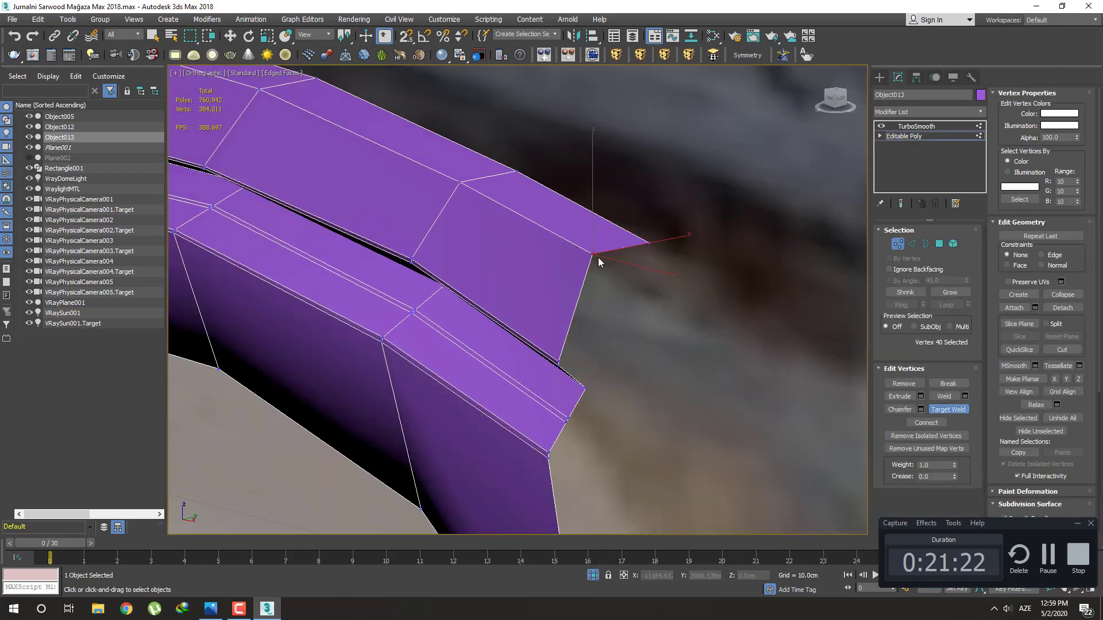
click(649, 242)
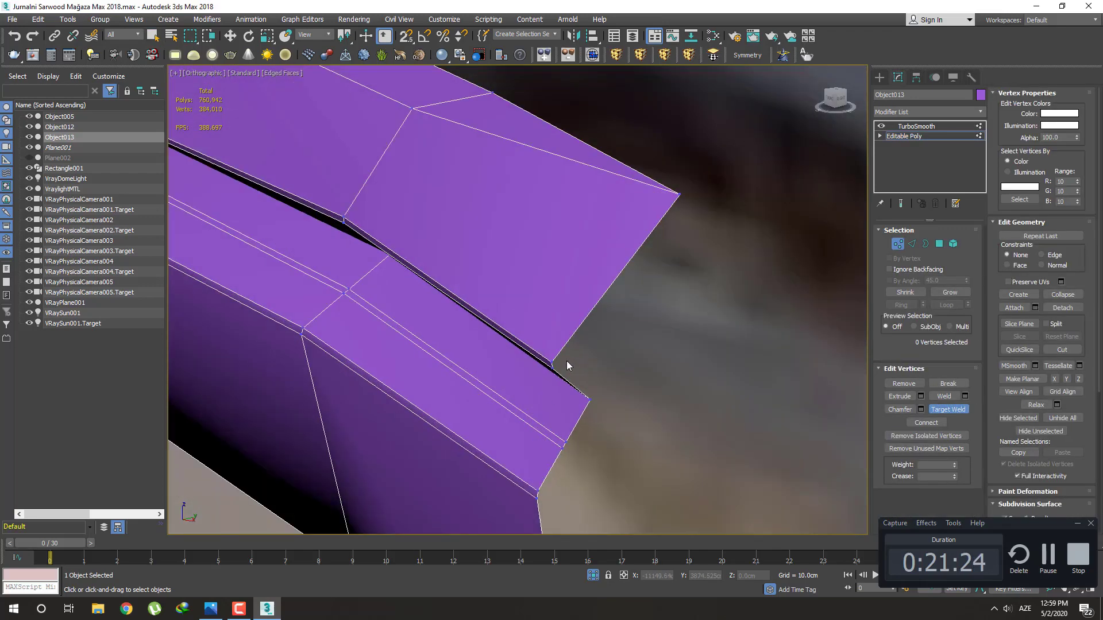
middle_drag(566, 361, 570, 329)
scroll(570, 329, down, 2)
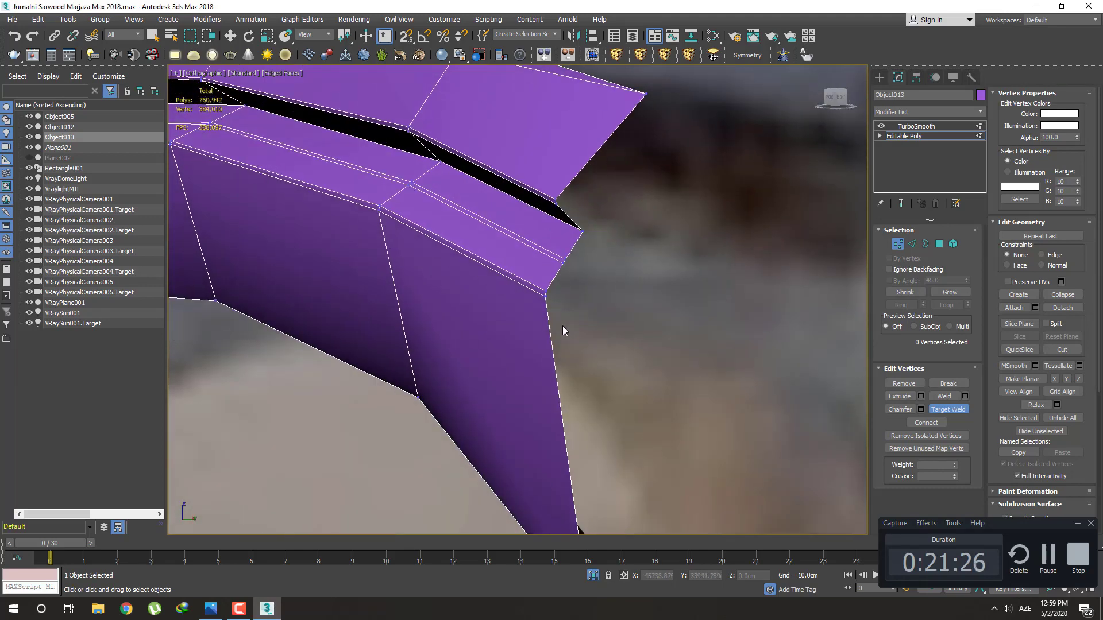
scroll(563, 326, down, 2)
mouse_move(565, 281)
middle_down()
mouse_move(588, 355)
mouse_move(585, 308)
middle_up()
scroll(583, 430, up, 2)
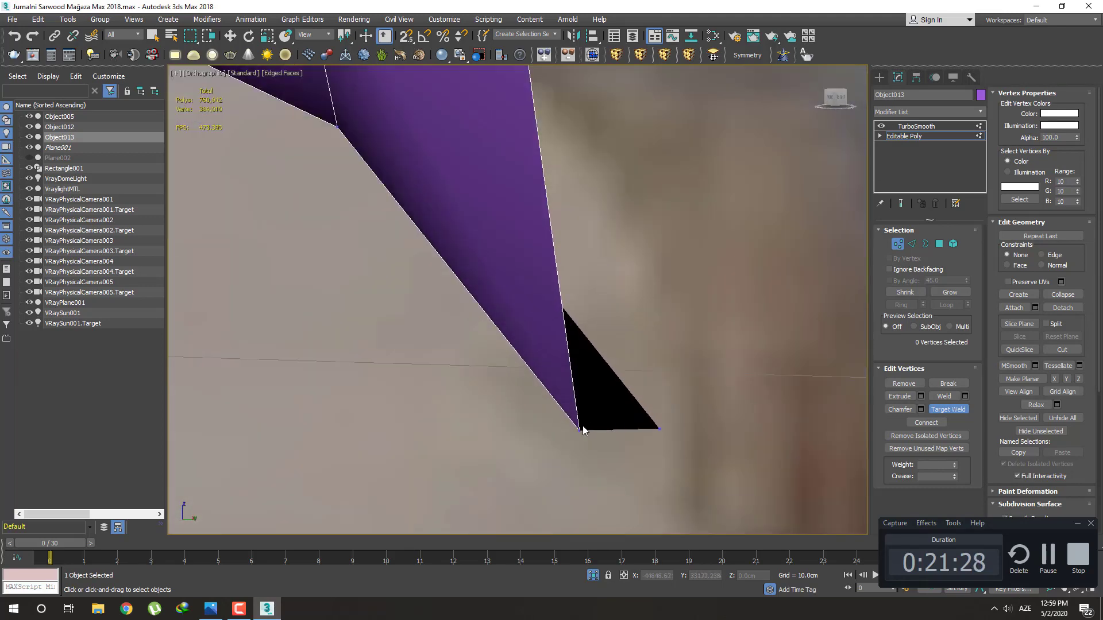
scroll(659, 431, down, 4)
scroll(645, 391, up, 1)
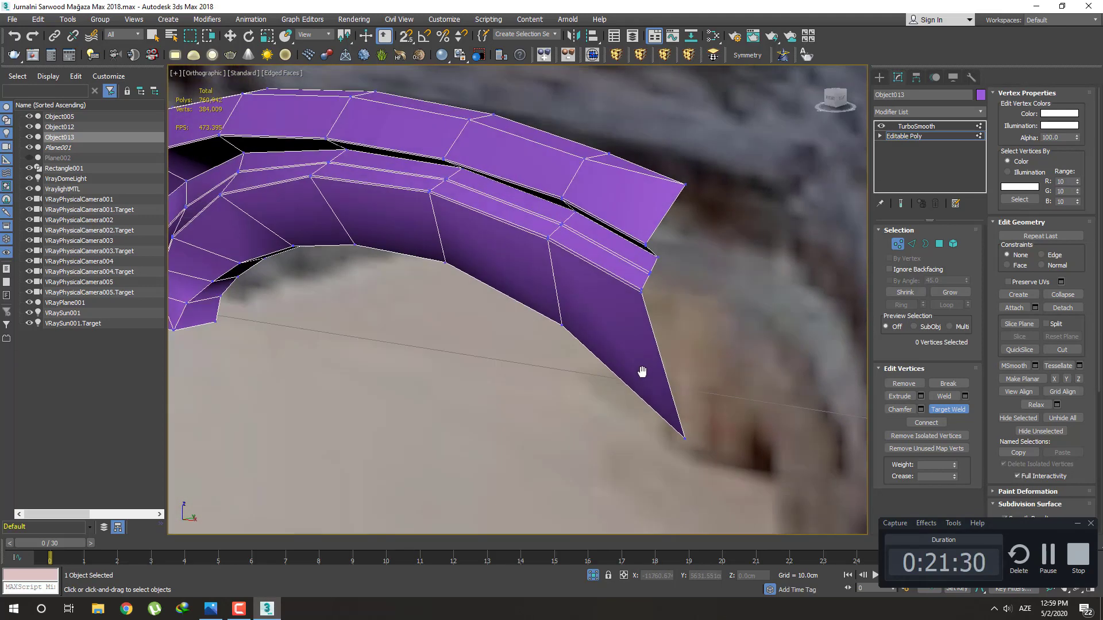
scroll(642, 370, up, 1)
right_click(726, 309)
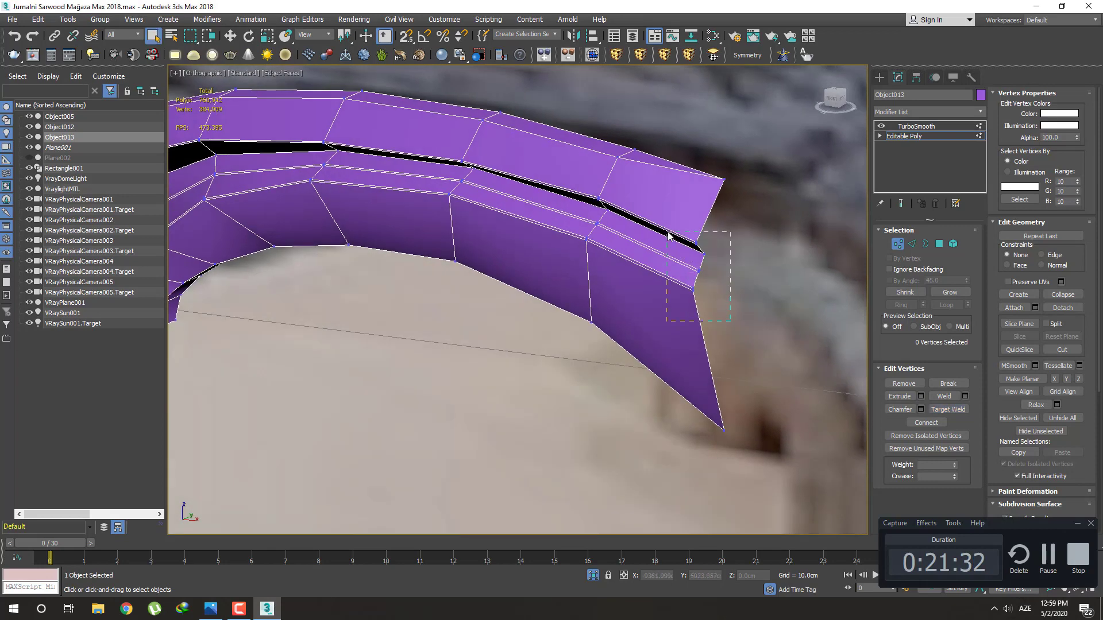
Marquee-select the vertices at the strip's end and switch to Top view
drag(731, 321, 668, 235)
scroll(671, 304, down, 3)
key(t)
scroll(606, 316, up, 5)
Non-uniform scale the end vertices to zero on Y, flattening them into a thin edge
scroll(621, 340, down, 2)
key(F3)
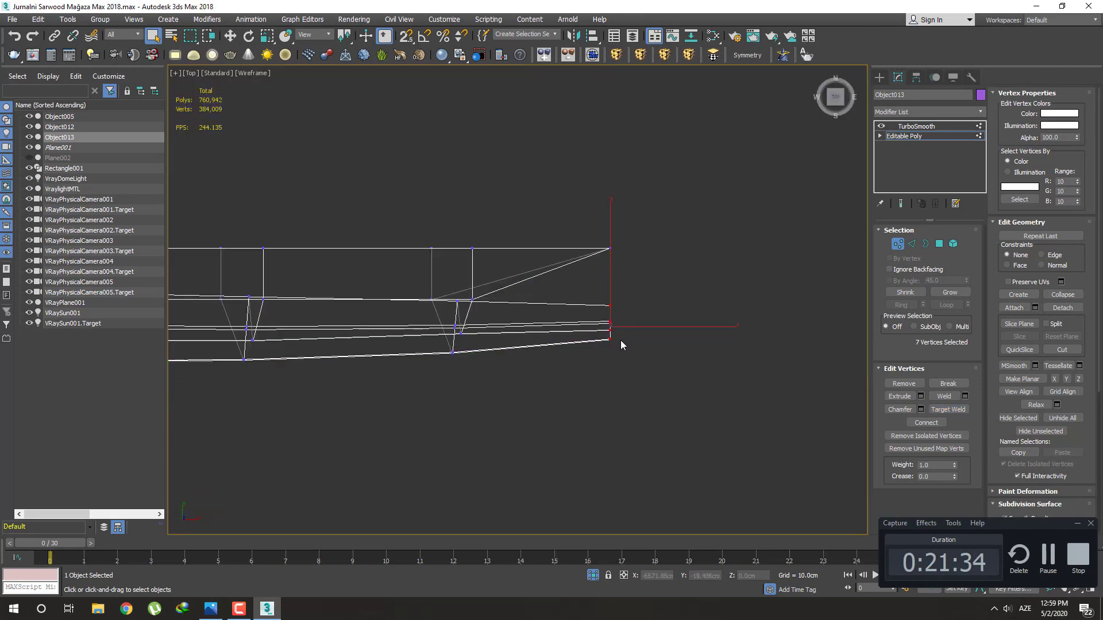
scroll(620, 340, up, 2)
key(r)
ctrl+click(608, 212)
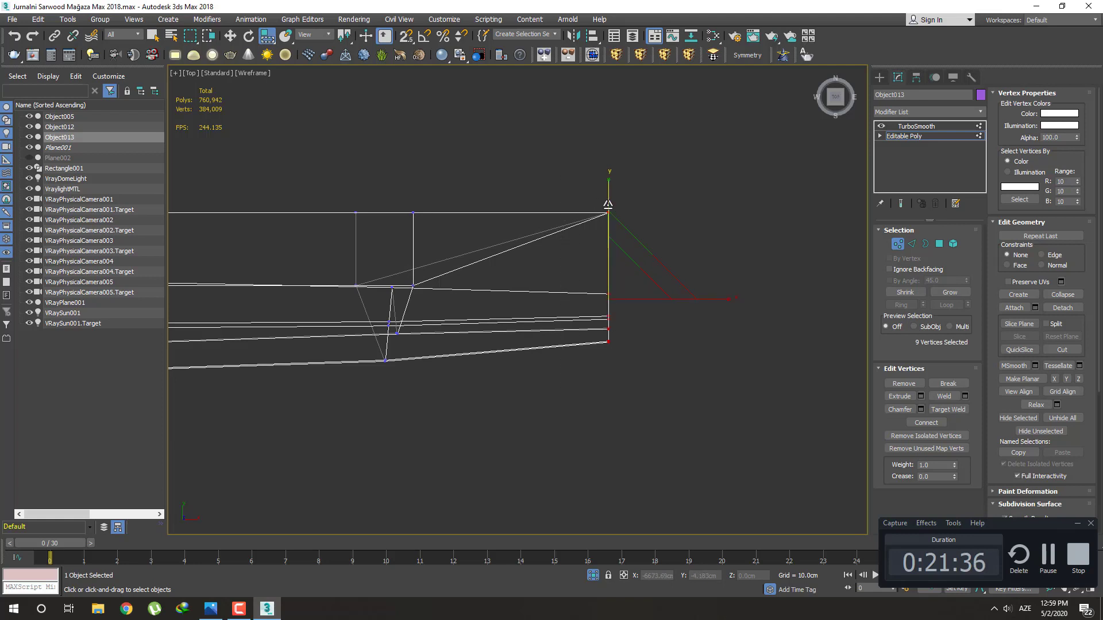
drag(608, 205, 577, 336)
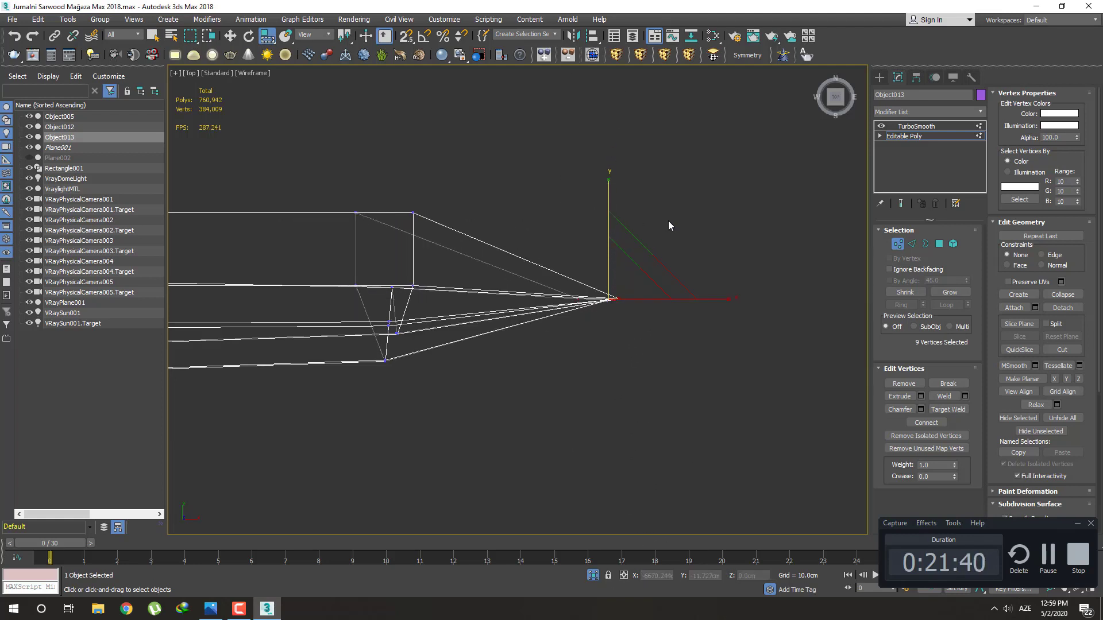
key(ctrl+z)
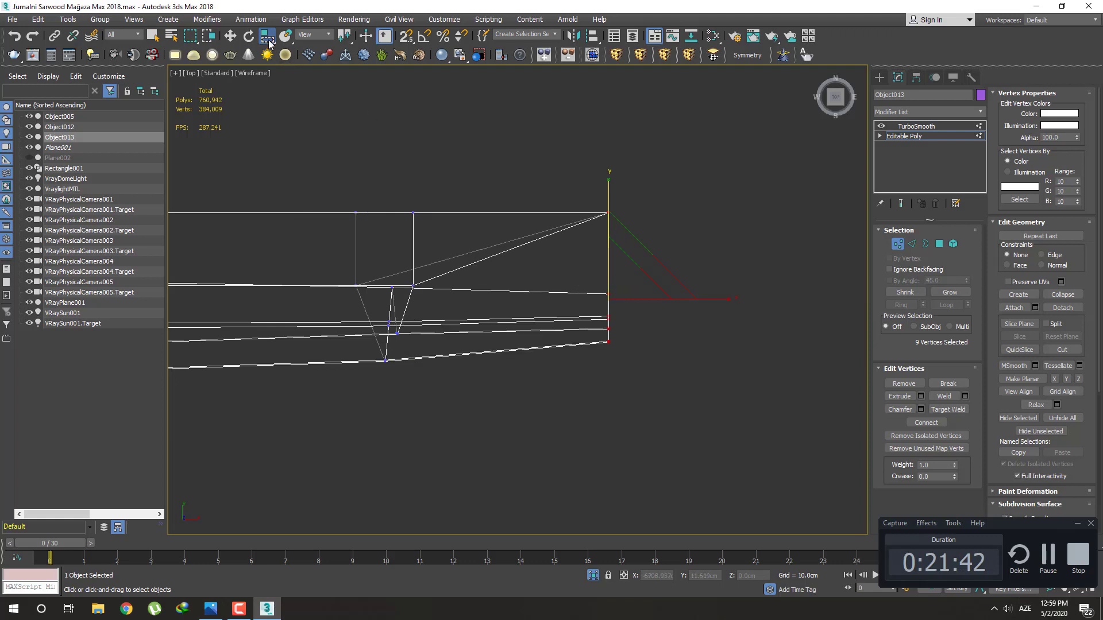
click(267, 36)
mouse_move(608, 187)
mouse_down()
mouse_move(594, 154)
mouse_move(640, 201)
mouse_up()
key(F6)
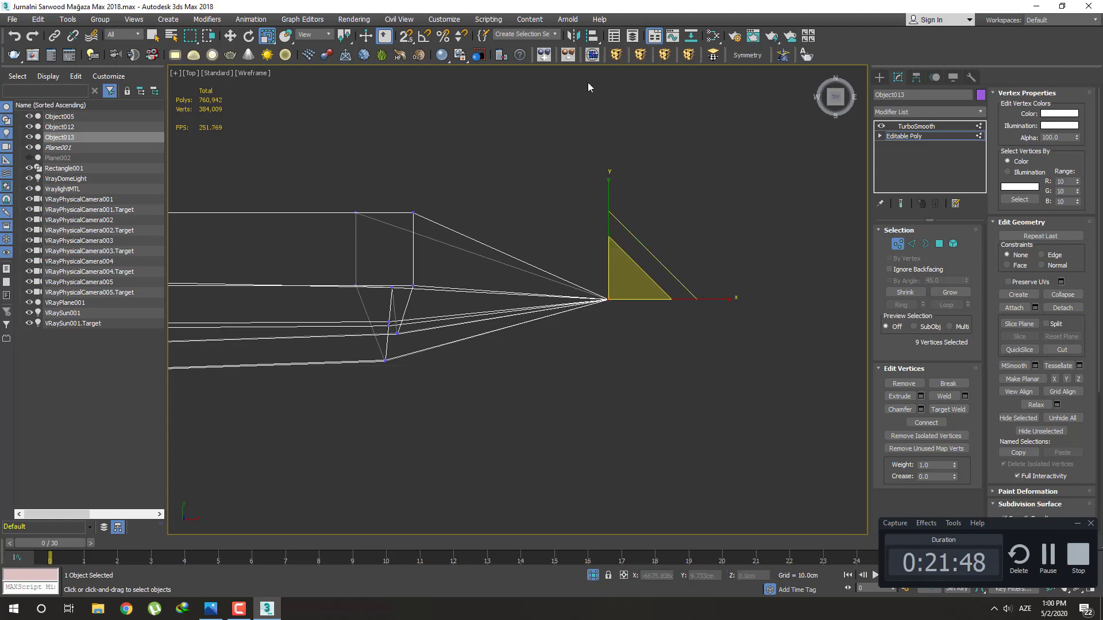
drag(608, 189, 604, 218)
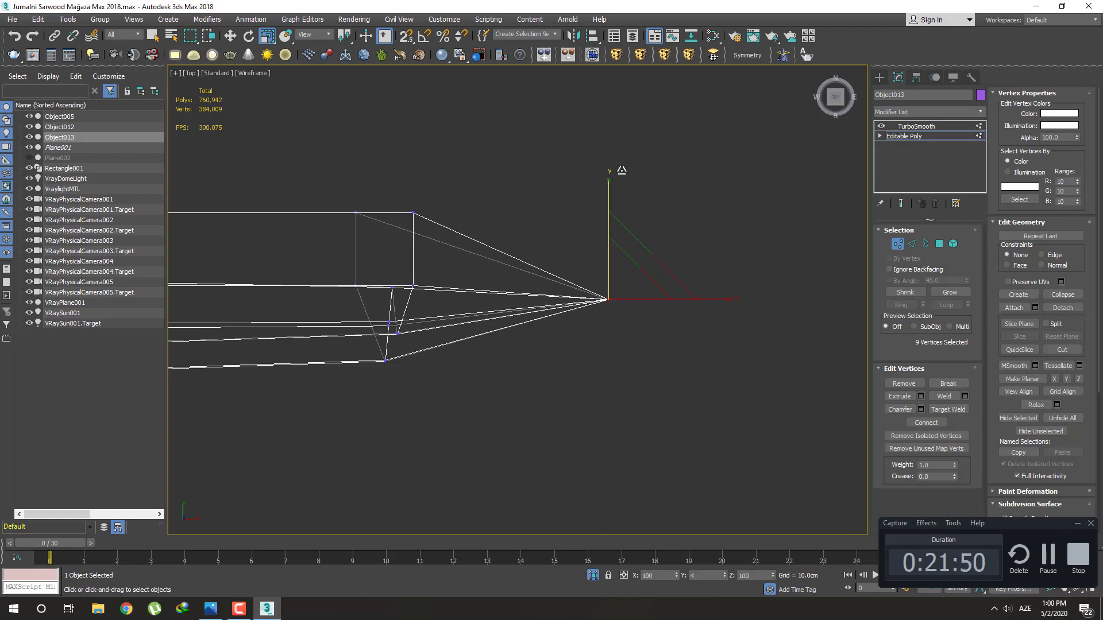
Move the flattened end and several vertex columns upward along Y to even the taper
key(w)
drag(610, 210, 636, 130)
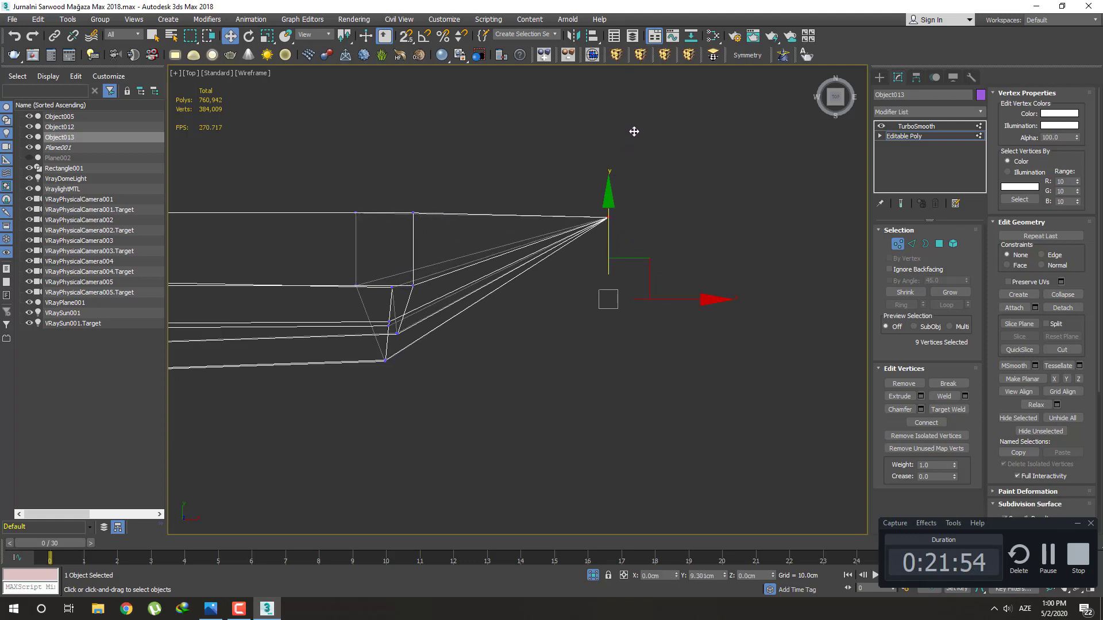
scroll(577, 289, down, 5)
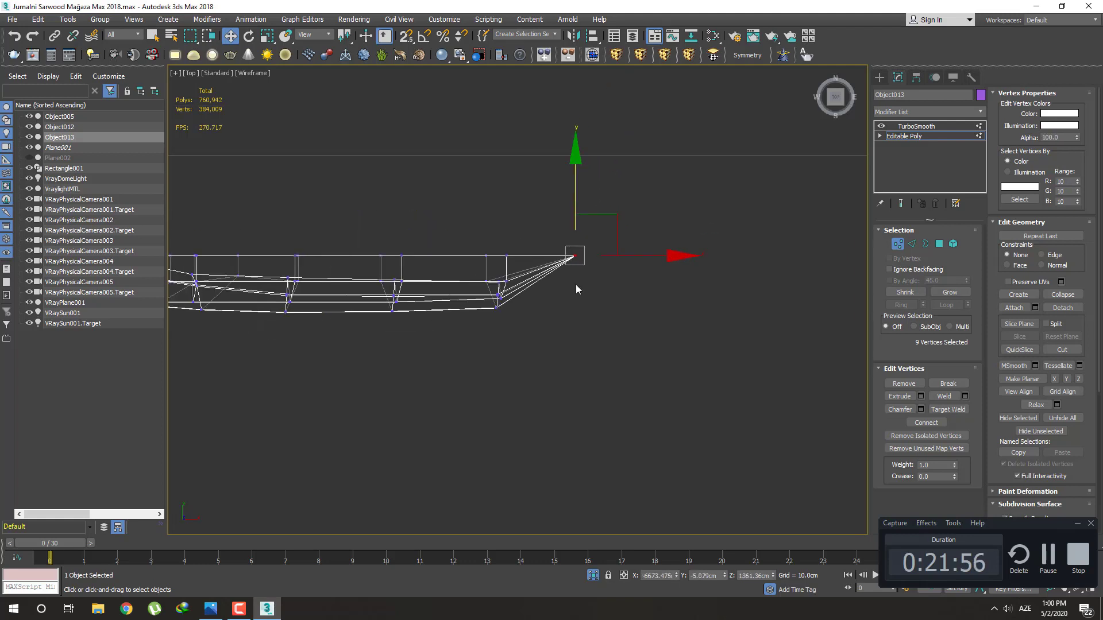
mouse_move(476, 300)
mouse_down()
mouse_move(466, 280)
mouse_move(502, 228)
mouse_up()
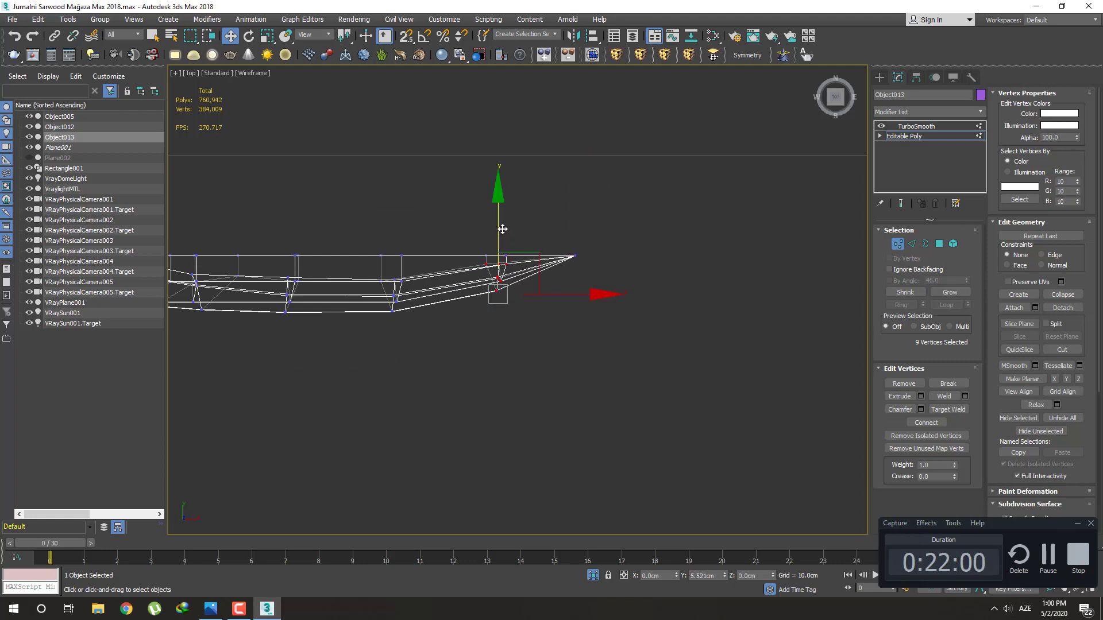
mouse_move(424, 347)
mouse_down()
mouse_move(372, 276)
mouse_move(399, 226)
mouse_up()
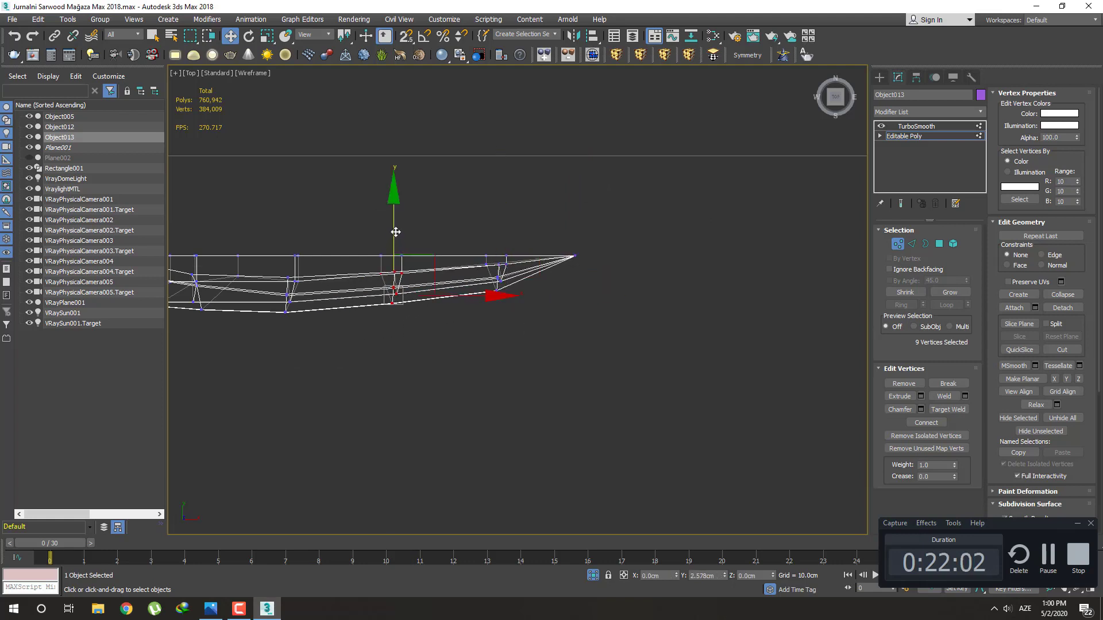
scroll(570, 321, up, 3)
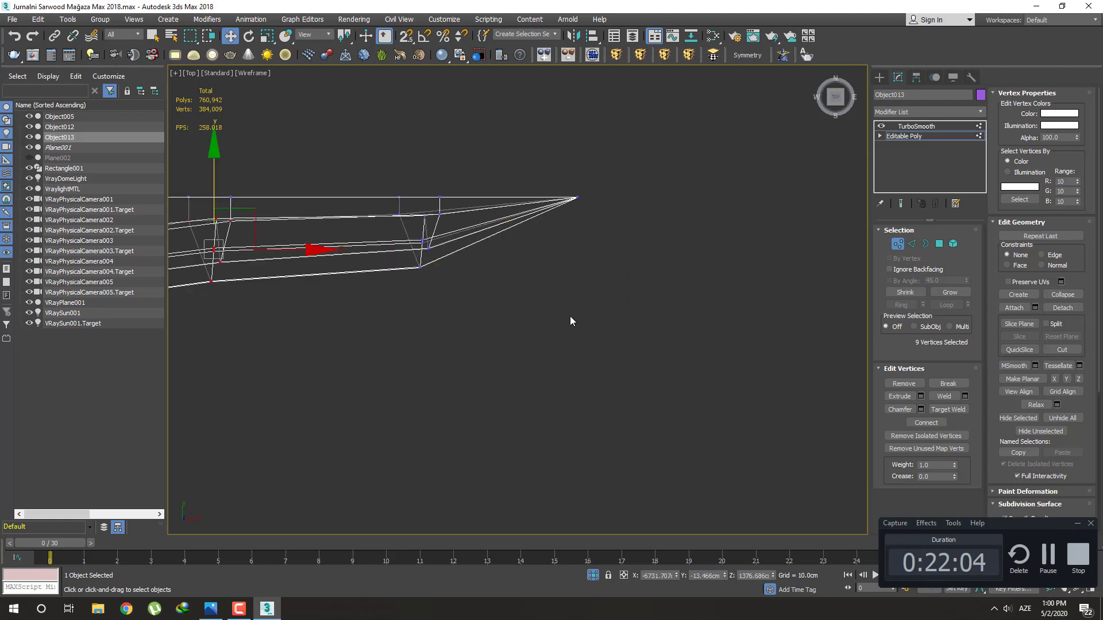
drag(368, 214, 429, 172)
middle_drag(387, 249, 543, 390)
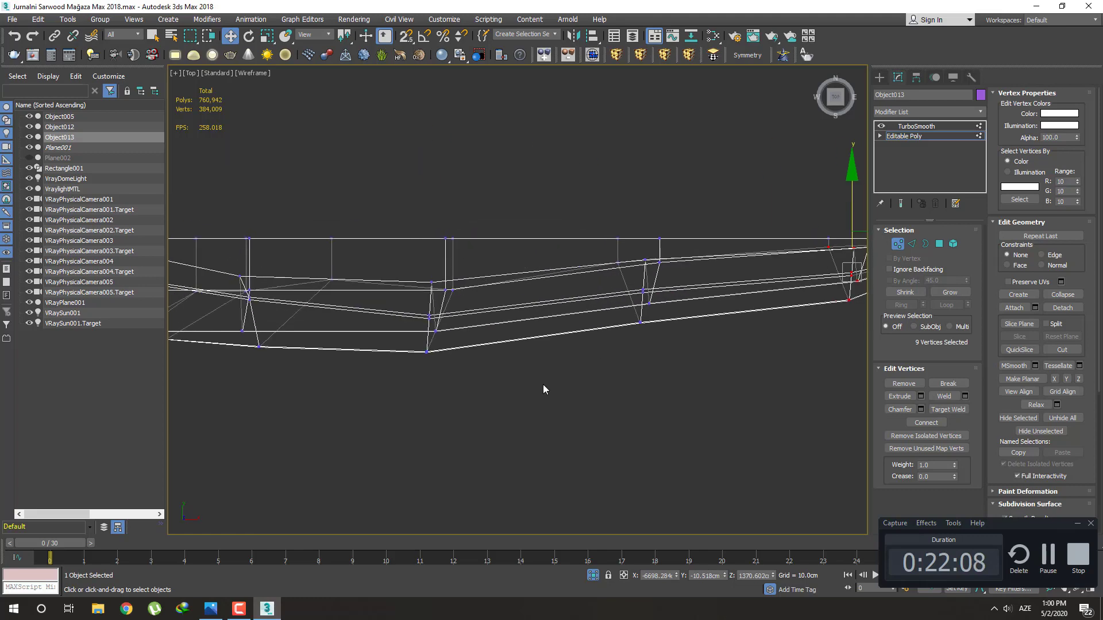
drag(407, 265, 436, 223)
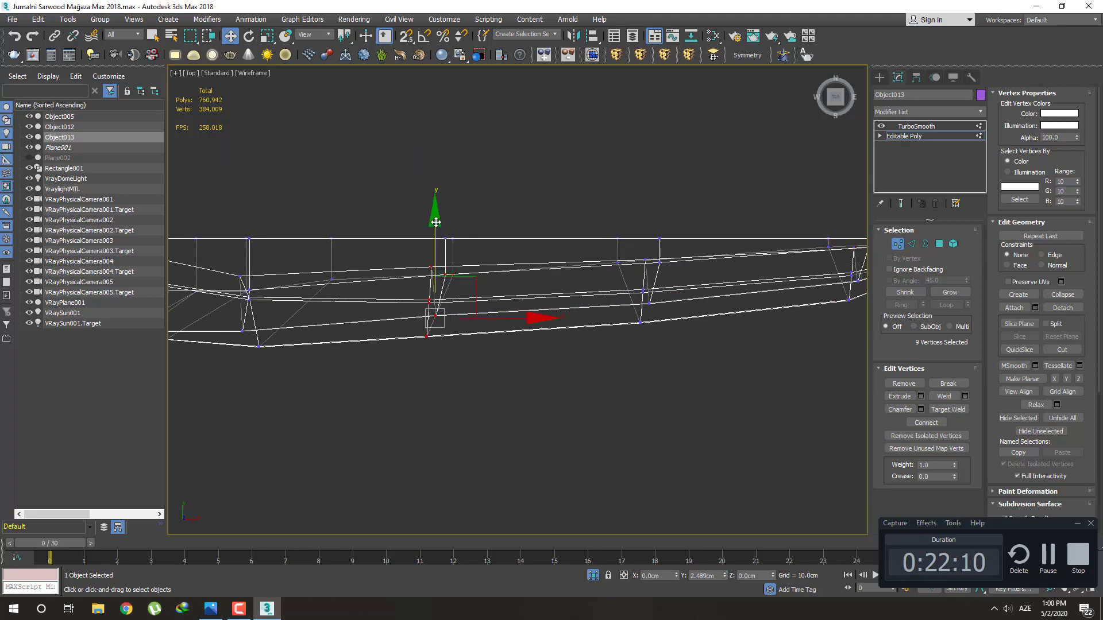
middle_drag(381, 302, 624, 309)
mouse_move(602, 387)
alt+middle_down()
mouse_move(608, 335)
mouse_move(608, 345)
mouse_move(686, 364)
mouse_move(529, 235)
mouse_move(599, 372)
mouse_move(632, 398)
mouse_move(597, 357)
mouse_move(637, 375)
mouse_move(566, 289)
mouse_move(563, 240)
mouse_move(701, 320)
mouse_move(674, 347)
mouse_move(641, 205)
mouse_move(615, 261)
mouse_move(627, 278)
mouse_move(689, 237)
mouse_move(665, 223)
mouse_move(625, 239)
mouse_move(666, 232)
mouse_move(642, 264)
mouse_move(645, 229)
mouse_move(719, 240)
mouse_move(692, 274)
mouse_move(712, 212)
mouse_move(584, 164)
alt+middle_up()
Select the vertices around the notch and shift them along Y
click(638, 180)
key(F3)
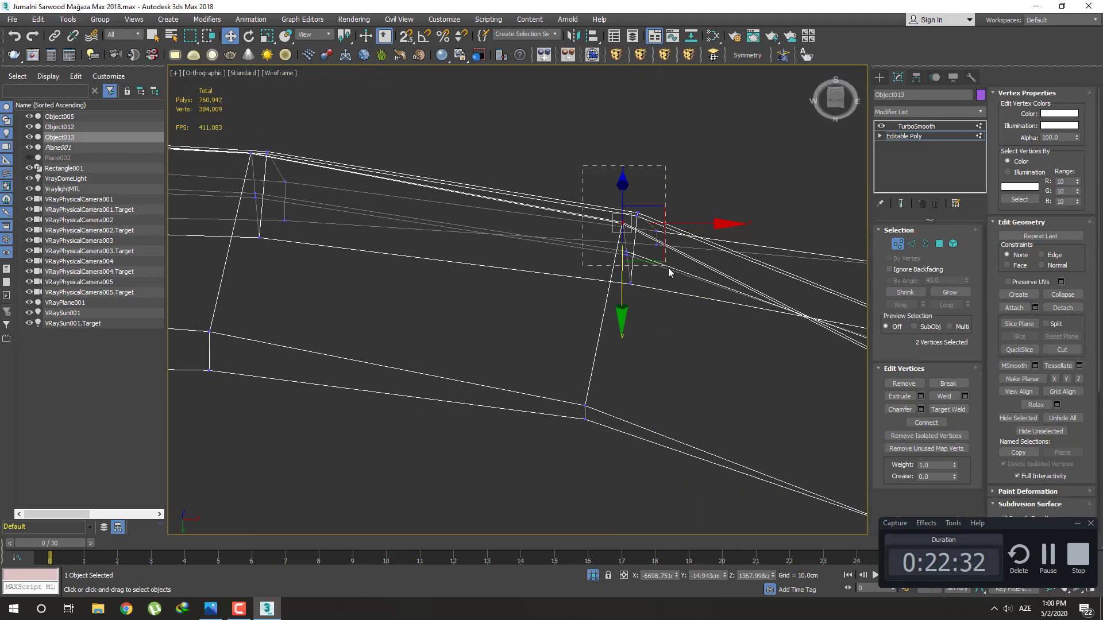
alt+middle_drag(709, 278, 668, 325)
alt+drag(705, 140, 679, 158)
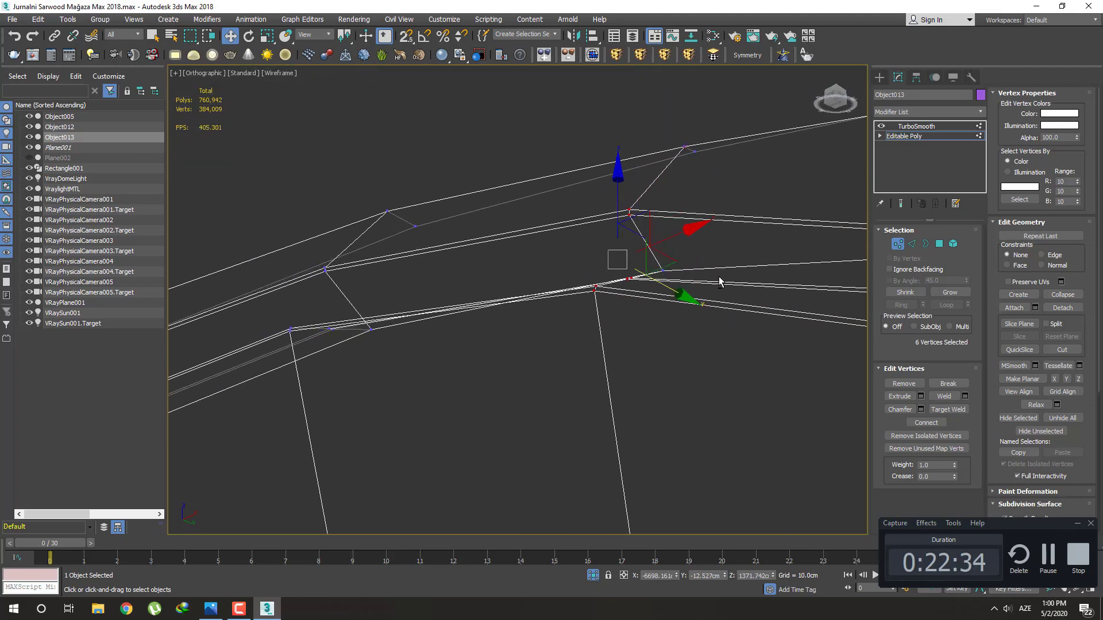
mouse_move(679, 158)
alt+middle_down()
mouse_move(704, 299)
mouse_move(698, 264)
alt+middle_up()
drag(677, 290, 696, 309)
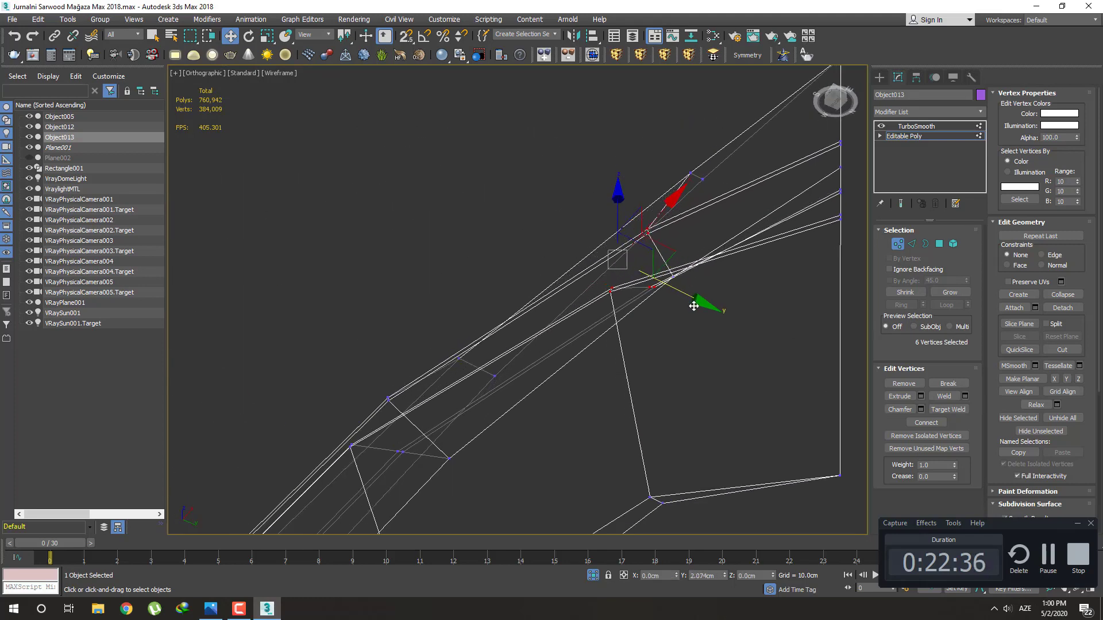
key(F3)
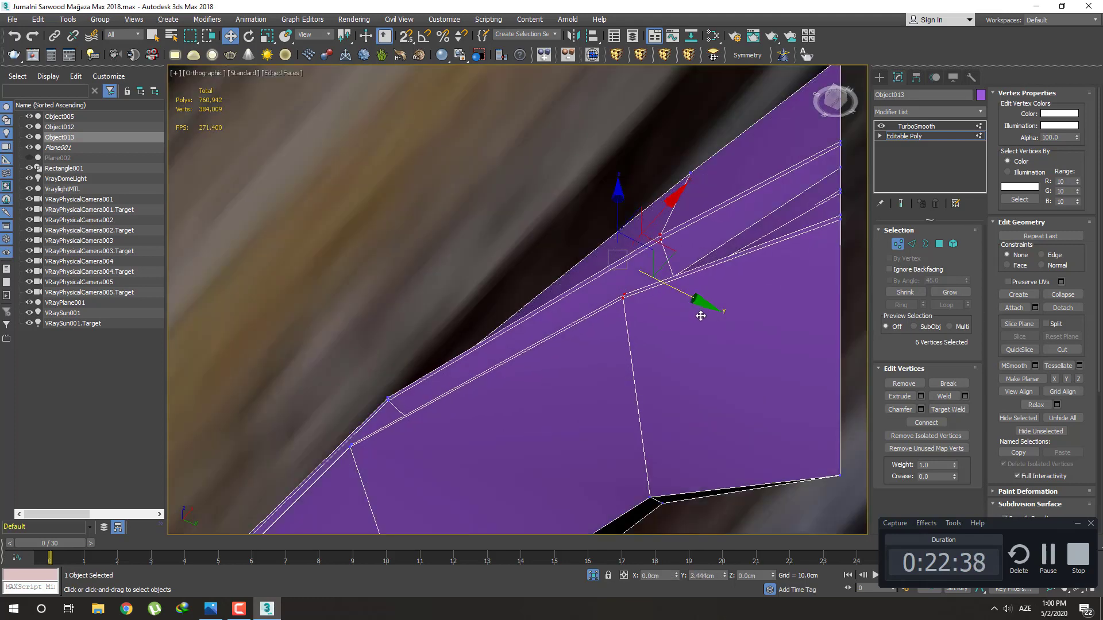
mouse_move(697, 310)
alt+middle_down()
mouse_move(744, 318)
mouse_move(751, 291)
mouse_move(661, 336)
alt+middle_up()
drag(647, 340, 648, 350)
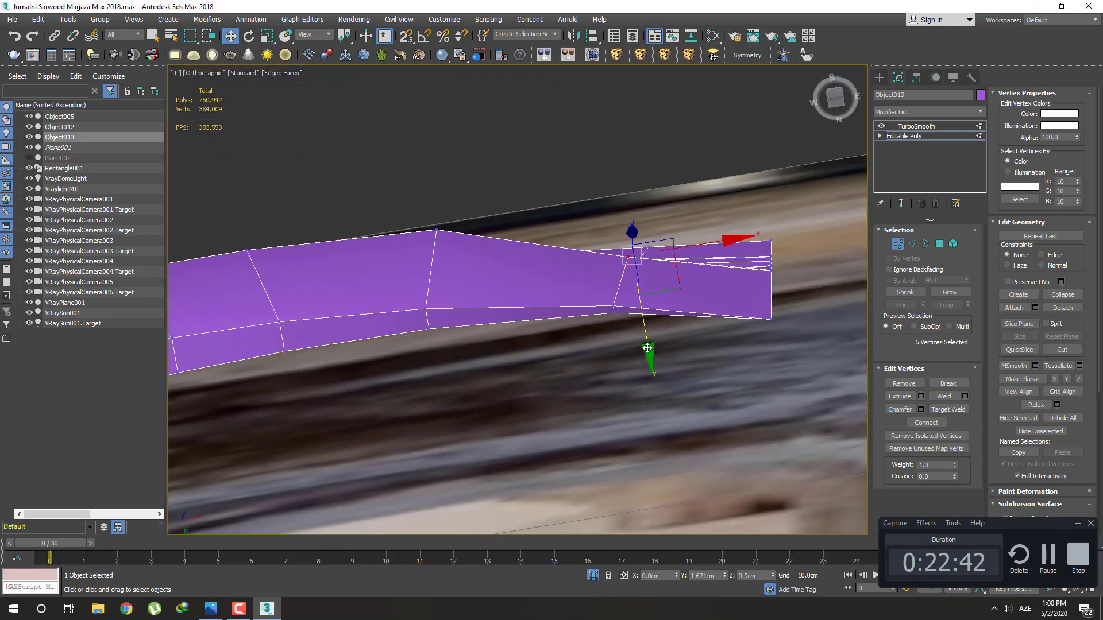
Select the notch-edge vertices and push them further along Y, checking from several angles
mouse_move(501, 260)
alt+middle_down()
mouse_move(501, 286)
mouse_move(475, 229)
alt+middle_up()
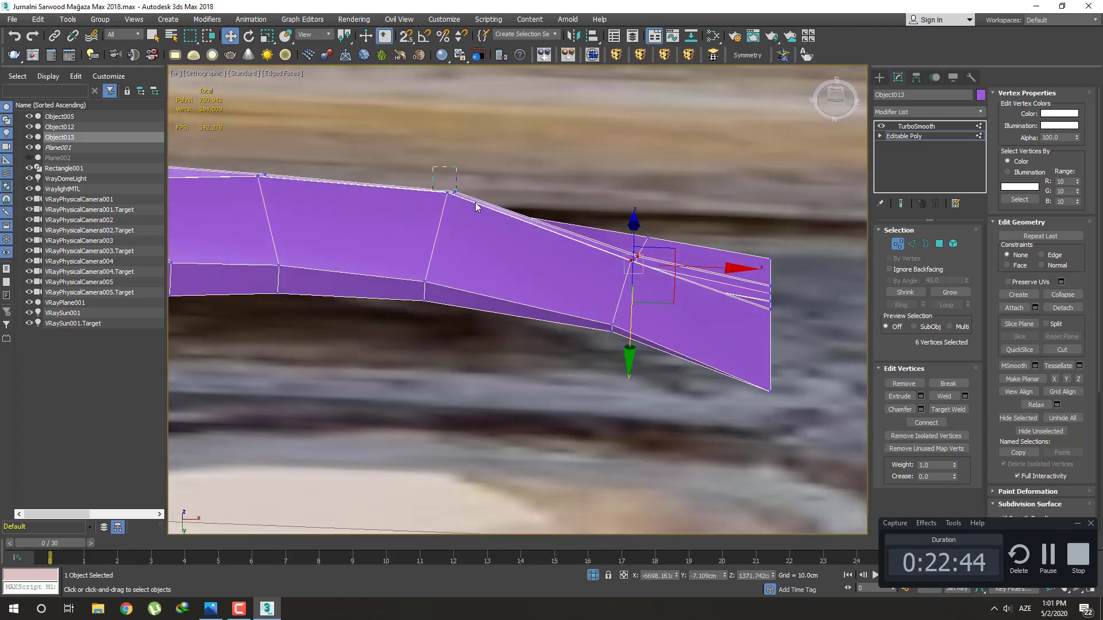
click(452, 193)
alt+middle_drag(451, 193, 516, 264)
scroll(476, 223, up, 3)
ctrl+click(423, 207)
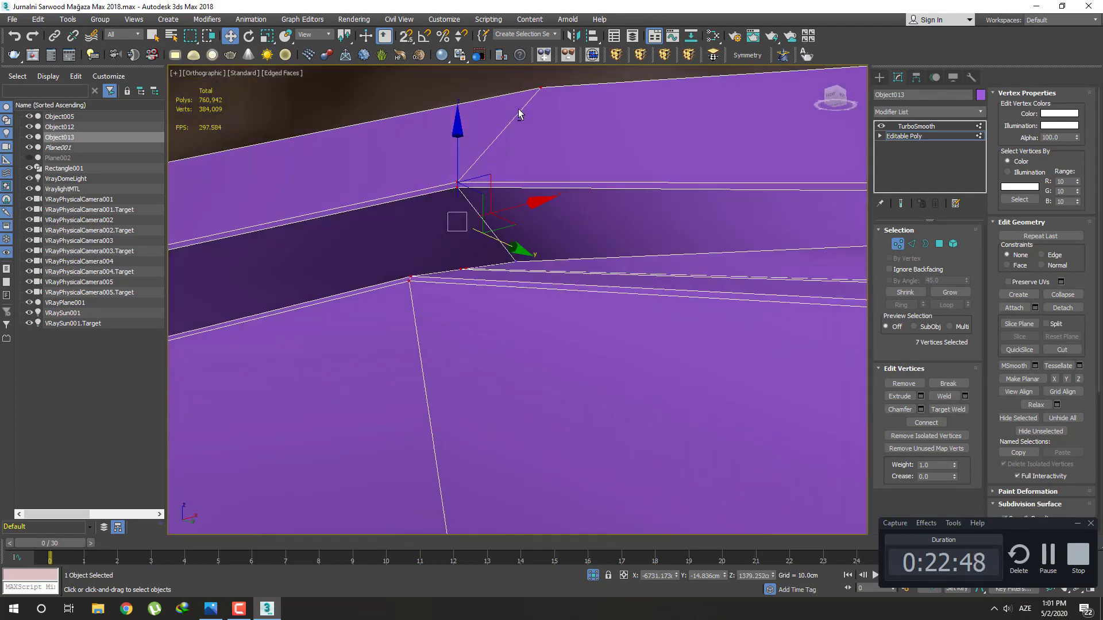
mouse_move(557, 109)
alt+middle_down()
mouse_move(534, 281)
mouse_move(525, 224)
mouse_move(537, 256)
mouse_move(657, 247)
mouse_move(560, 231)
mouse_move(530, 211)
mouse_move(630, 242)
mouse_move(655, 310)
alt+middle_up()
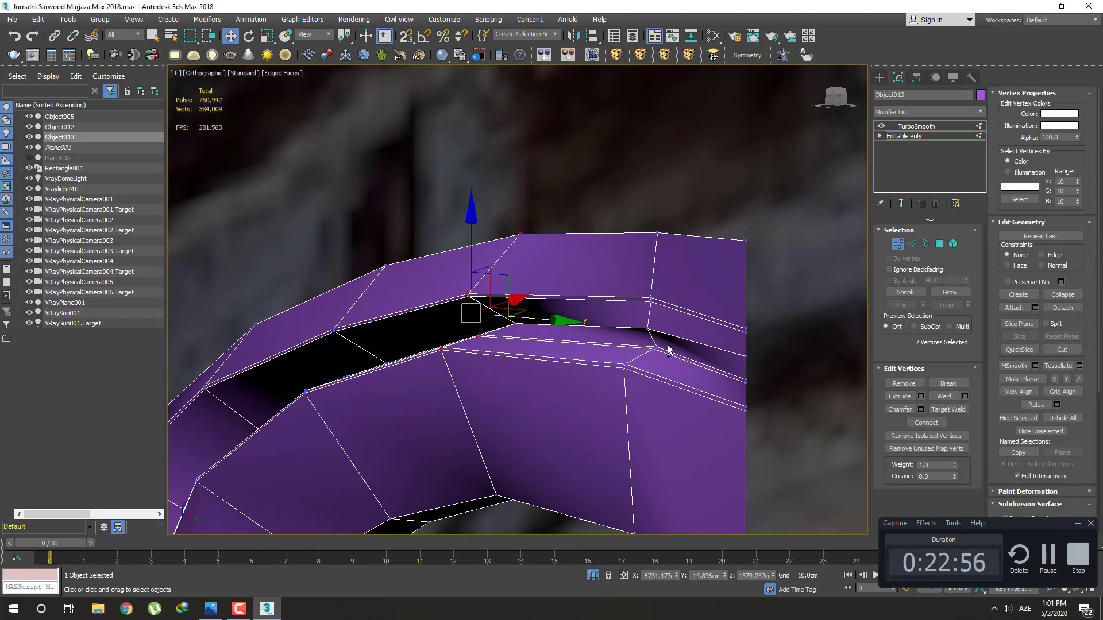
drag(670, 351, 678, 362)
mouse_move(674, 366)
alt+middle_down()
mouse_move(699, 327)
mouse_move(714, 337)
alt+middle_up()
drag(709, 345, 708, 350)
mouse_move(708, 345)
alt+middle_down()
mouse_move(661, 316)
mouse_move(671, 332)
mouse_move(628, 288)
mouse_move(591, 332)
mouse_move(594, 316)
alt+middle_up()
ctrl+click(644, 314)
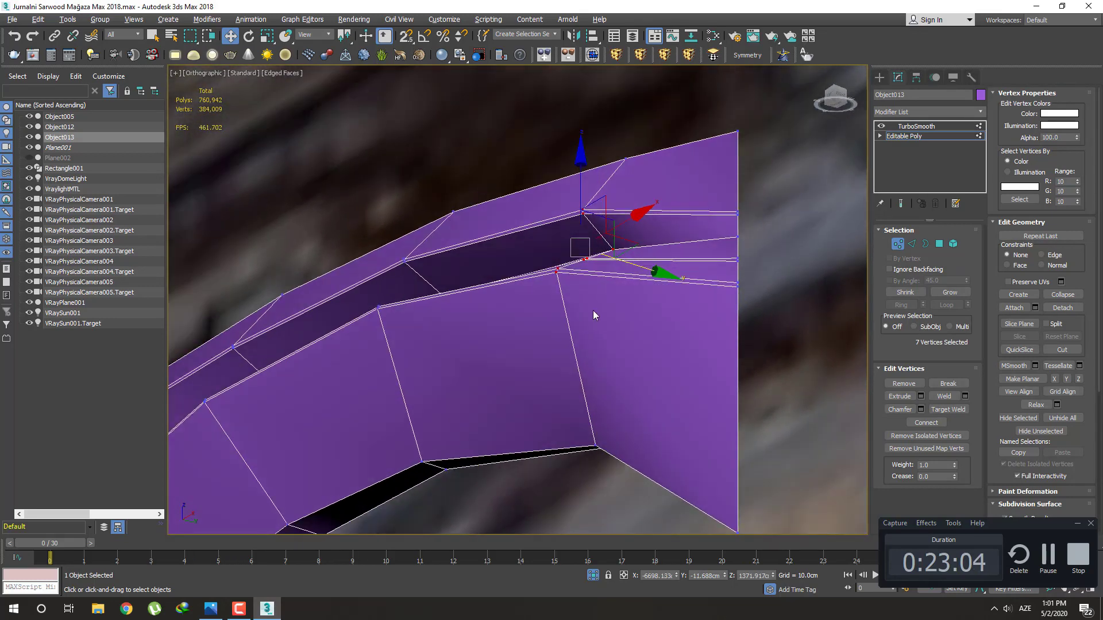
mouse_move(630, 267)
mouse_down()
mouse_move(623, 249)
mouse_move(681, 282)
mouse_up()
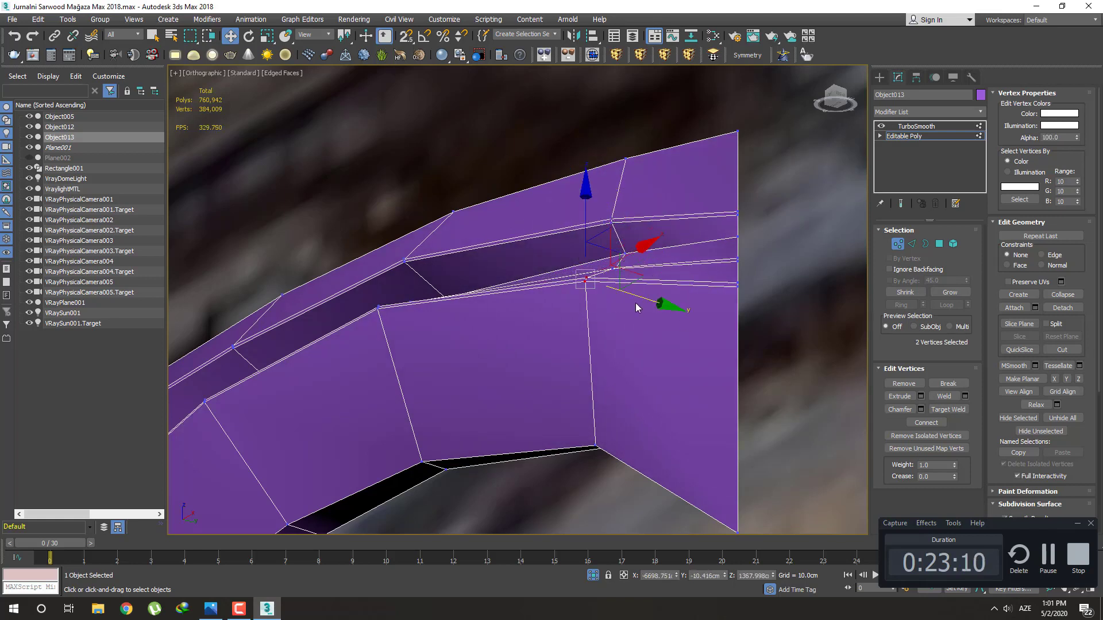
Select the vertices along the groove and move them along Y so it runs smoothly
drag(587, 271, 607, 339)
alt+middle_drag(607, 338, 697, 364)
mouse_move(423, 239)
middle_down()
mouse_move(508, 301)
mouse_move(448, 279)
middle_up()
drag(401, 242, 411, 289)
alt+middle_drag(411, 289, 398, 277)
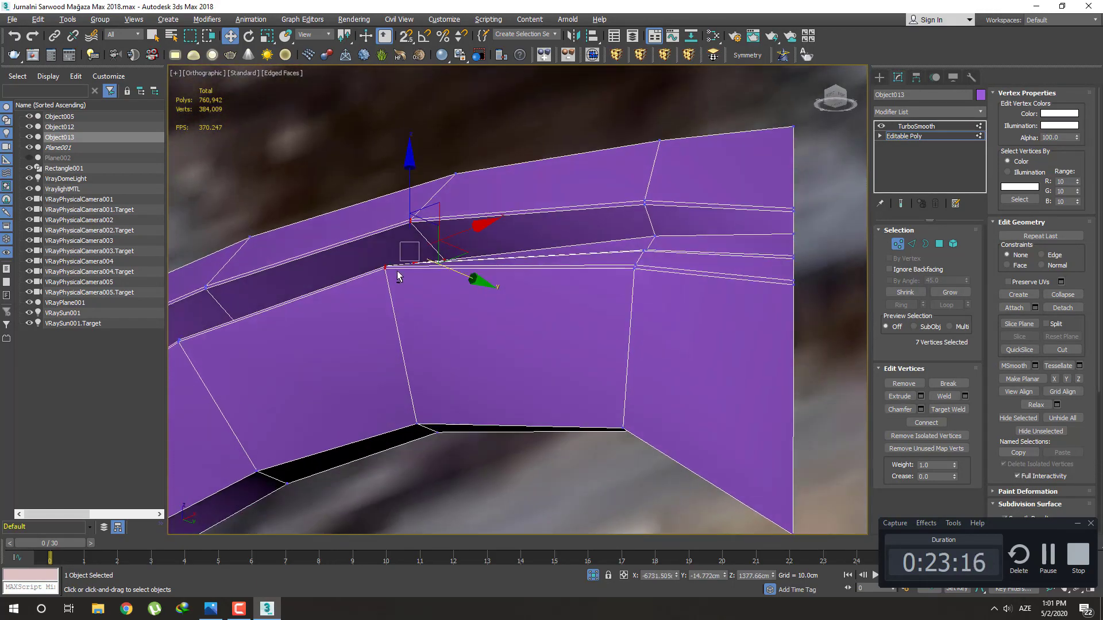
drag(473, 279, 499, 312)
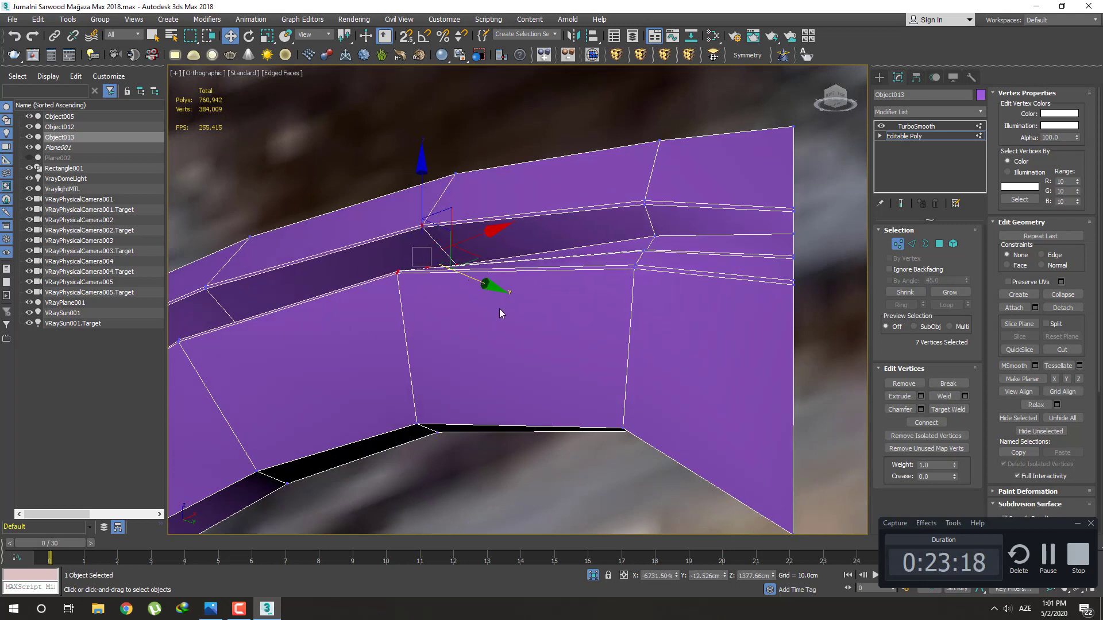
alt+drag(455, 251, 456, 253)
drag(480, 283, 483, 287)
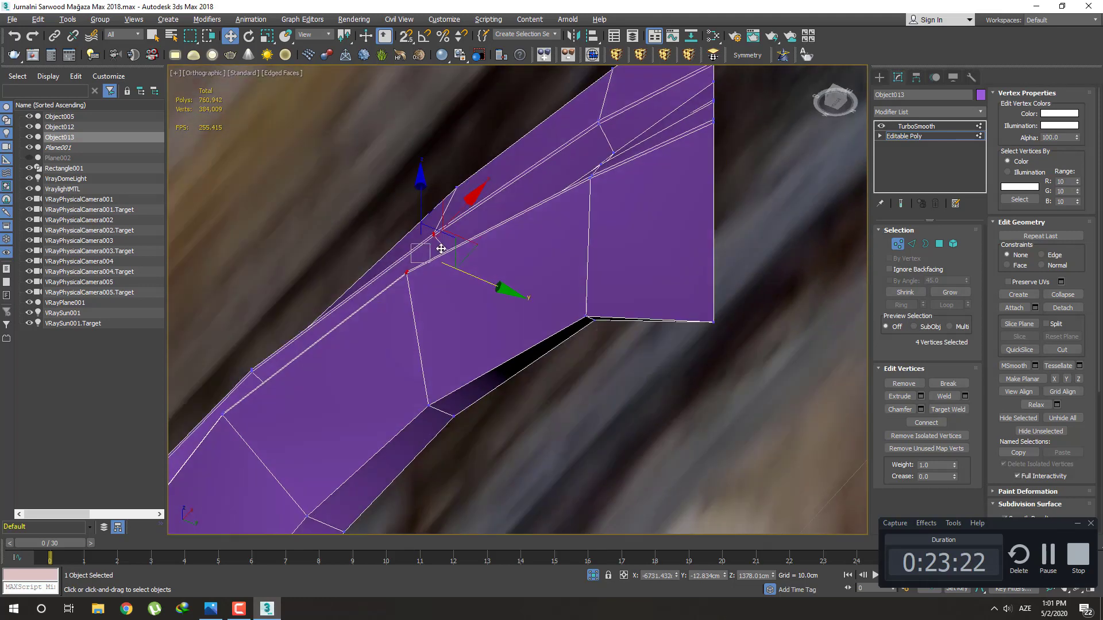
Nudge the two vertices at the strip's end along Y and review the whole curved strip
alt+middle_drag(435, 259, 458, 273)
drag(459, 275, 465, 276)
alt+middle_drag(465, 276, 573, 275)
mouse_move(658, 257)
middle_down()
mouse_move(641, 262)
mouse_move(713, 284)
middle_up()
scroll(691, 261, up, 5)
click(685, 249)
drag(714, 291, 710, 289)
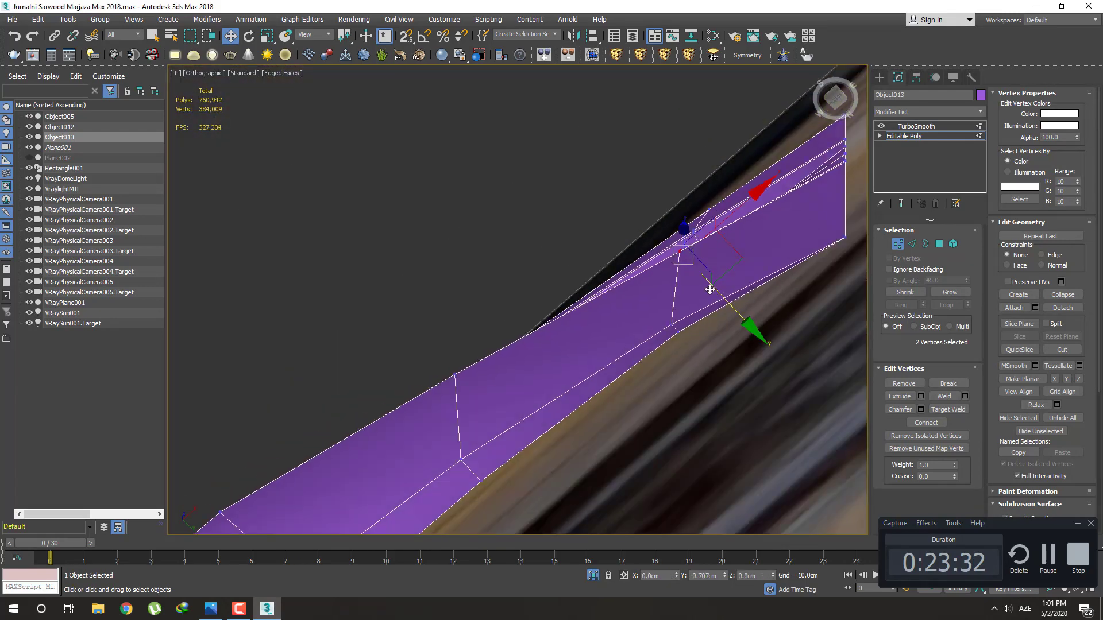
alt+middle_drag(706, 288, 658, 295)
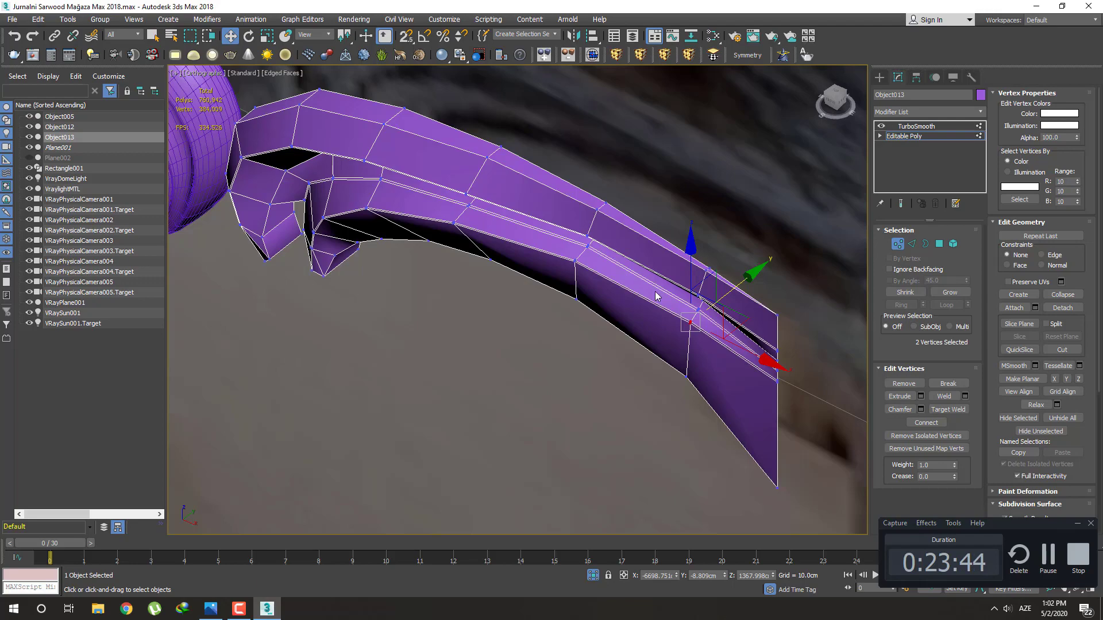
Select the vertices at the strip's squared end and move them to reshape it
alt+middle_drag(656, 296, 682, 383)
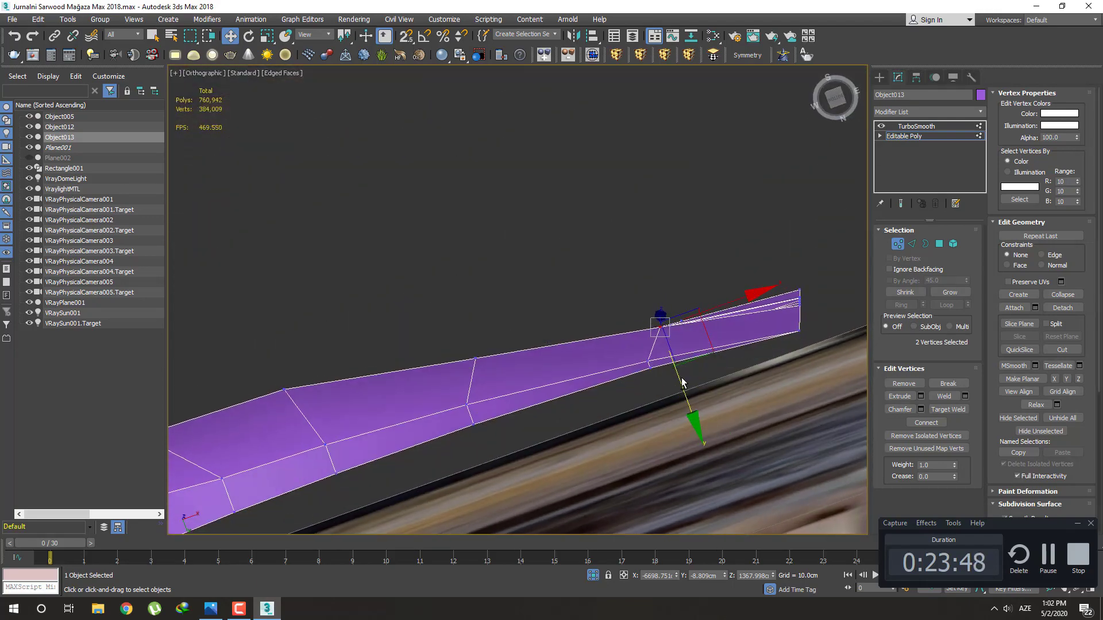
mouse_move(508, 369)
middle_down()
mouse_move(664, 295)
mouse_move(691, 264)
middle_up()
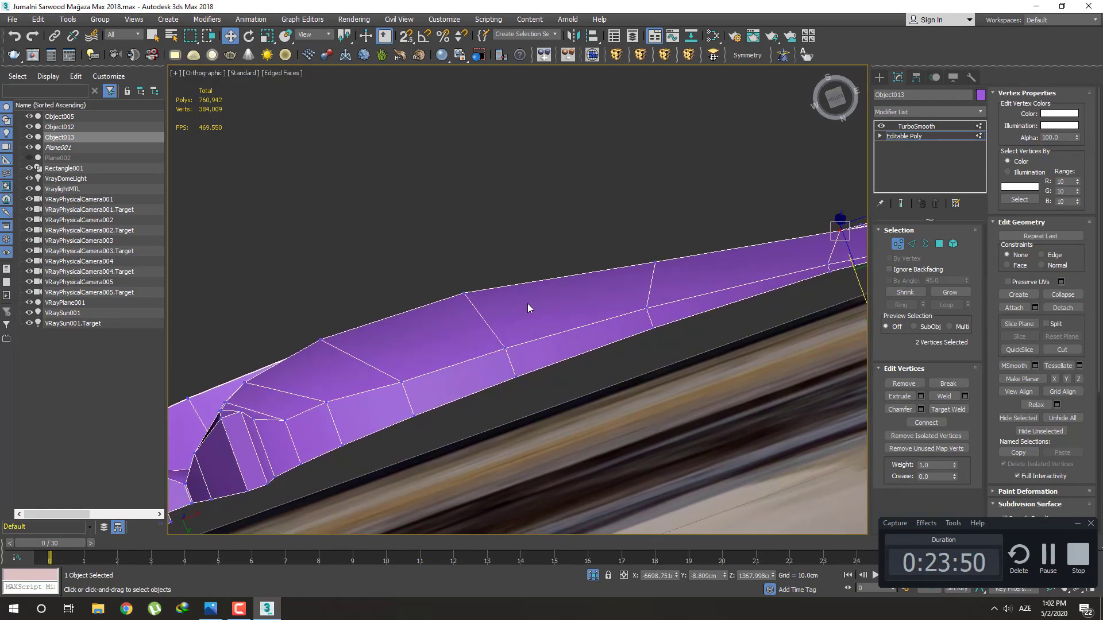
mouse_move(528, 309)
alt+middle_down()
mouse_move(664, 298)
mouse_move(475, 364)
mouse_move(414, 407)
mouse_move(435, 462)
mouse_move(566, 468)
mouse_move(586, 291)
mouse_move(610, 304)
alt+middle_up()
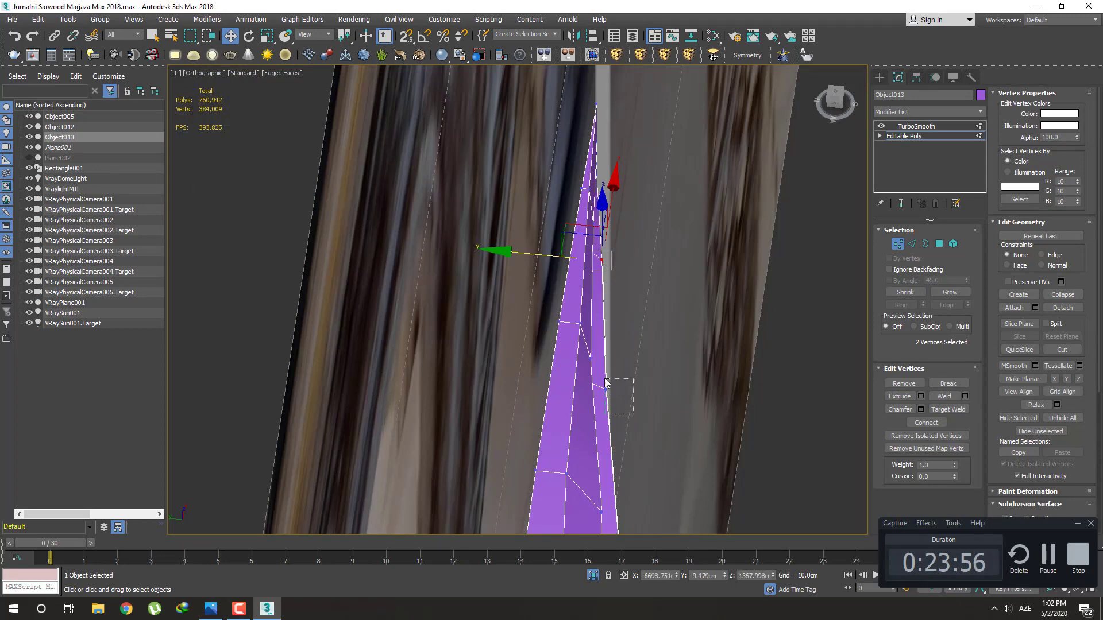
drag(606, 381, 607, 381)
mouse_move(550, 385)
alt+middle_down()
mouse_move(609, 379)
mouse_move(623, 417)
mouse_move(678, 365)
mouse_move(546, 320)
mouse_move(505, 352)
mouse_move(475, 402)
mouse_move(480, 425)
mouse_move(571, 455)
alt+middle_up()
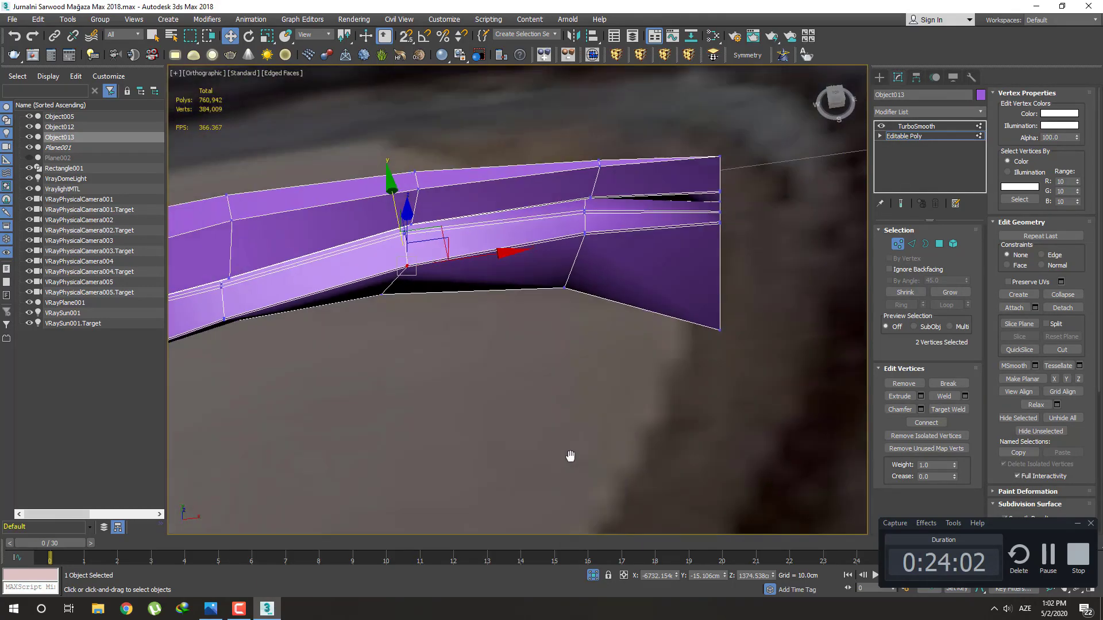
alt+middle_drag(593, 244, 656, 244)
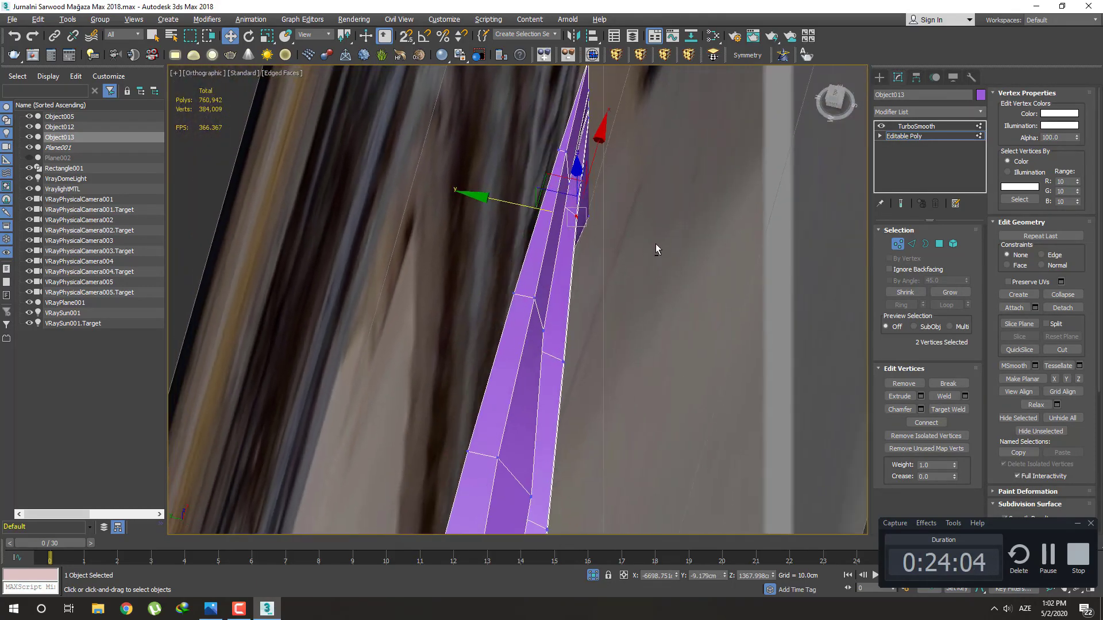
mouse_move(575, 279)
alt+middle_down()
mouse_move(613, 224)
mouse_move(588, 374)
mouse_move(567, 192)
mouse_move(566, 239)
alt+middle_up()
key(F3)
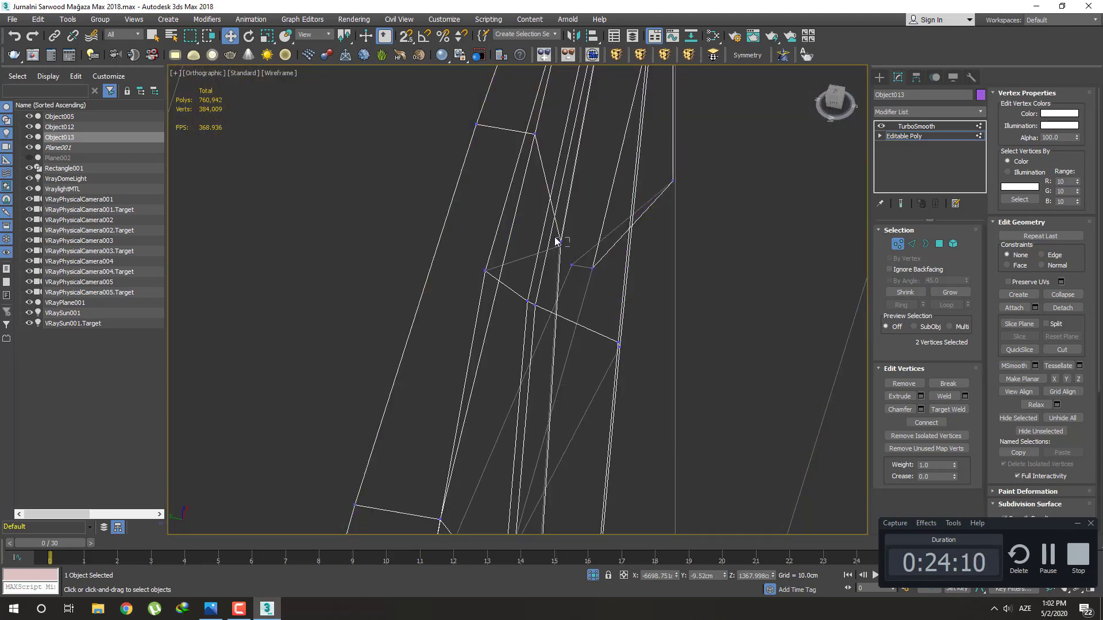
click(560, 243)
key(F3)
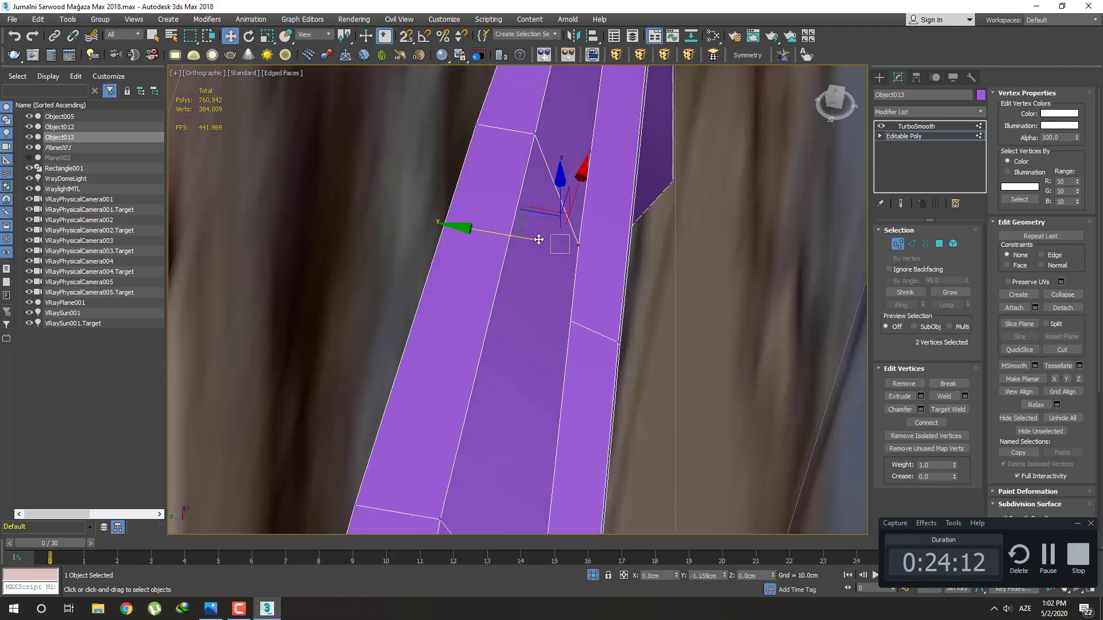
Leave vertex editing and view the bud smoothed without the edge overlay
mouse_move(556, 251)
alt+middle_down()
mouse_move(577, 320)
mouse_move(485, 202)
alt+middle_up()
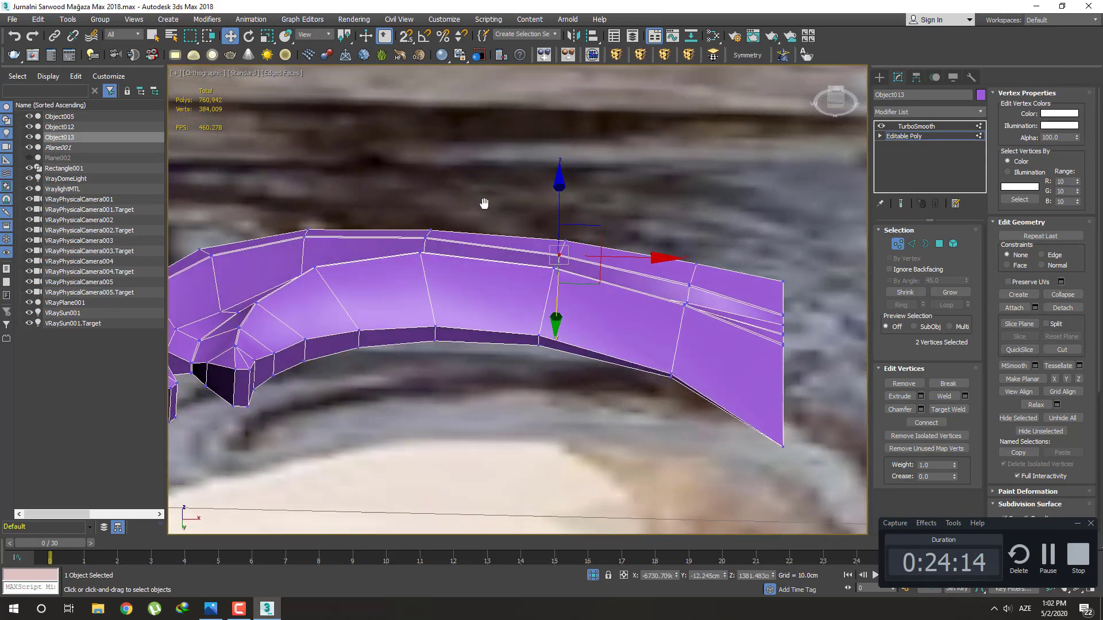
mouse_move(596, 266)
alt+middle_down()
mouse_move(563, 262)
mouse_move(580, 252)
alt+middle_up()
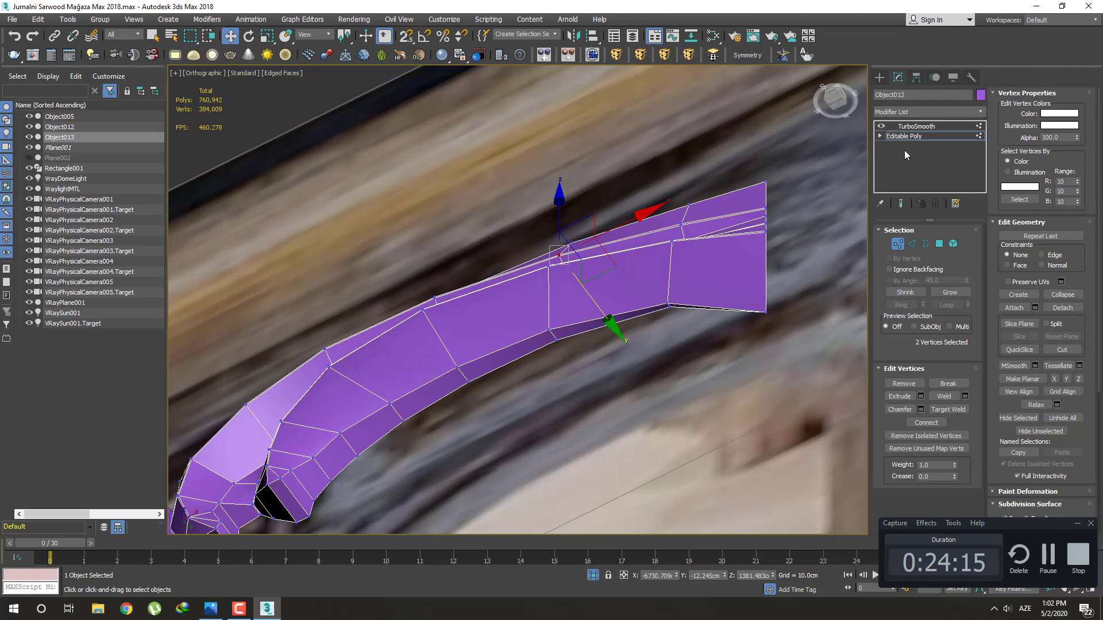
click(879, 78)
key(F4)
scroll(645, 278, down, 3)
scroll(688, 303, up, 5)
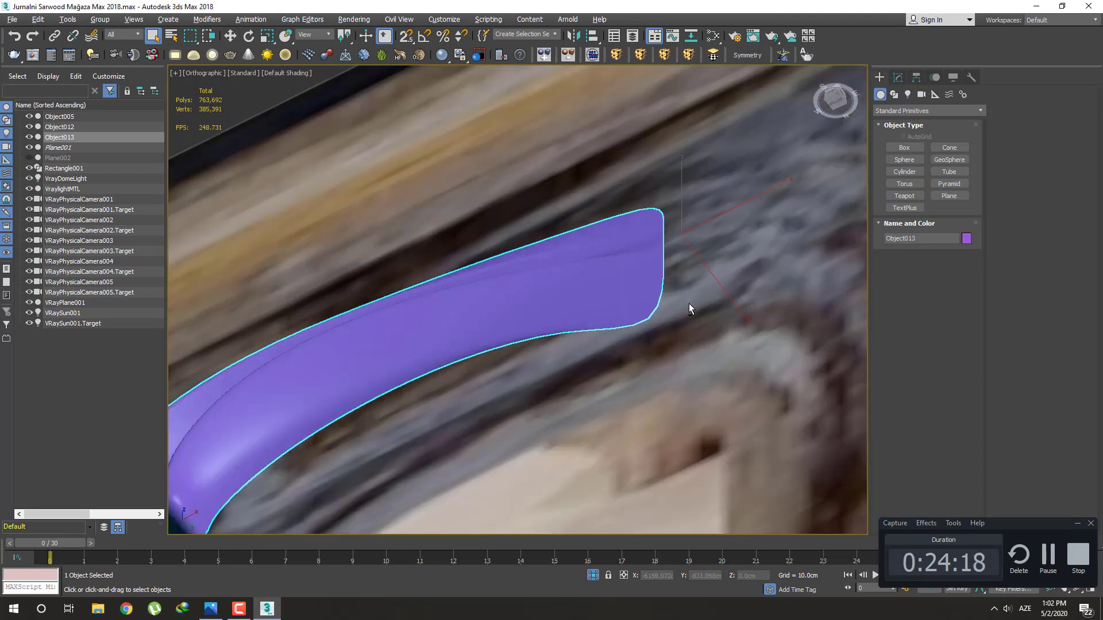
alt+middle_drag(688, 304, 693, 361)
scroll(693, 361, down, 3)
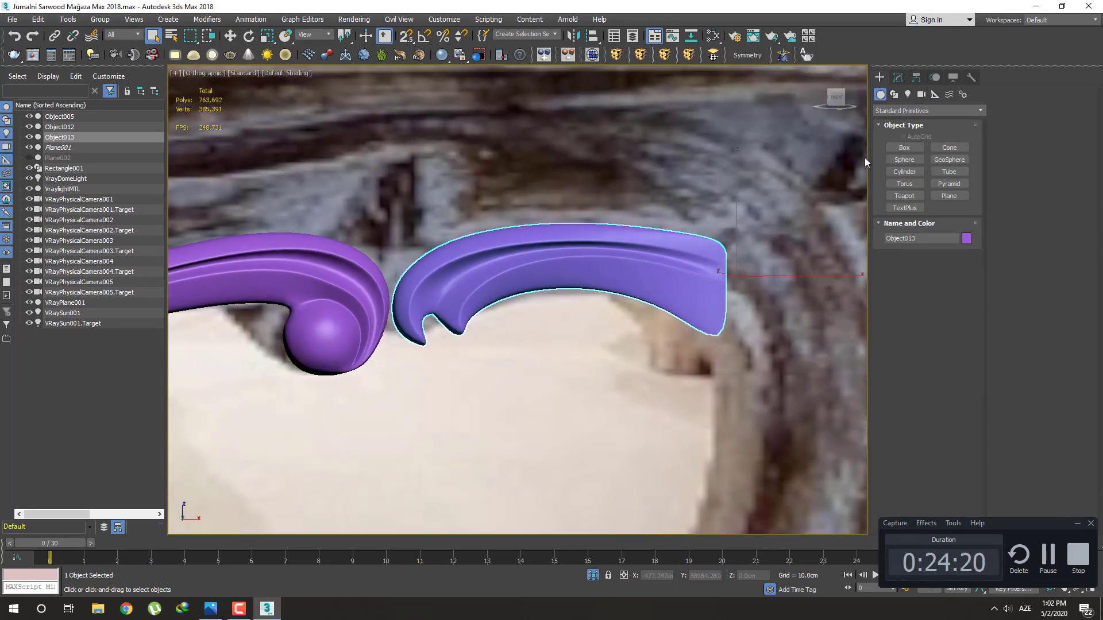
click(898, 78)
click(904, 136)
mouse_move(678, 300)
middle_down()
mouse_move(632, 290)
mouse_move(633, 229)
mouse_move(646, 293)
mouse_move(852, 177)
middle_up()
key(F4)
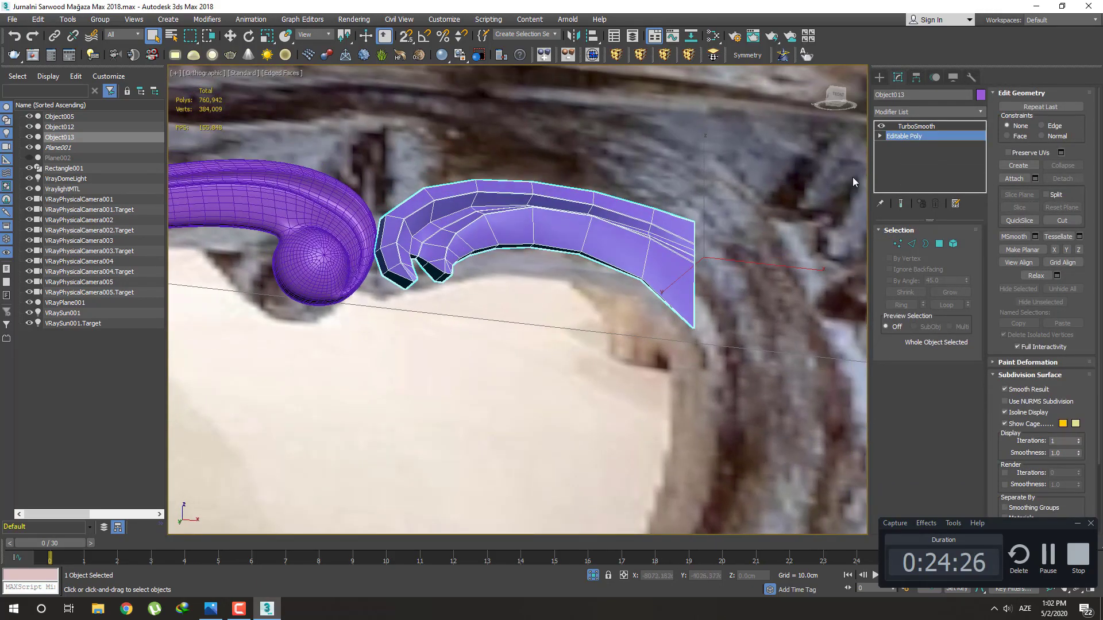
click(879, 78)
mouse_move(799, 212)
alt+middle_down()
mouse_move(664, 340)
mouse_move(689, 302)
mouse_move(683, 322)
mouse_move(679, 266)
alt+middle_up()
key(F4)
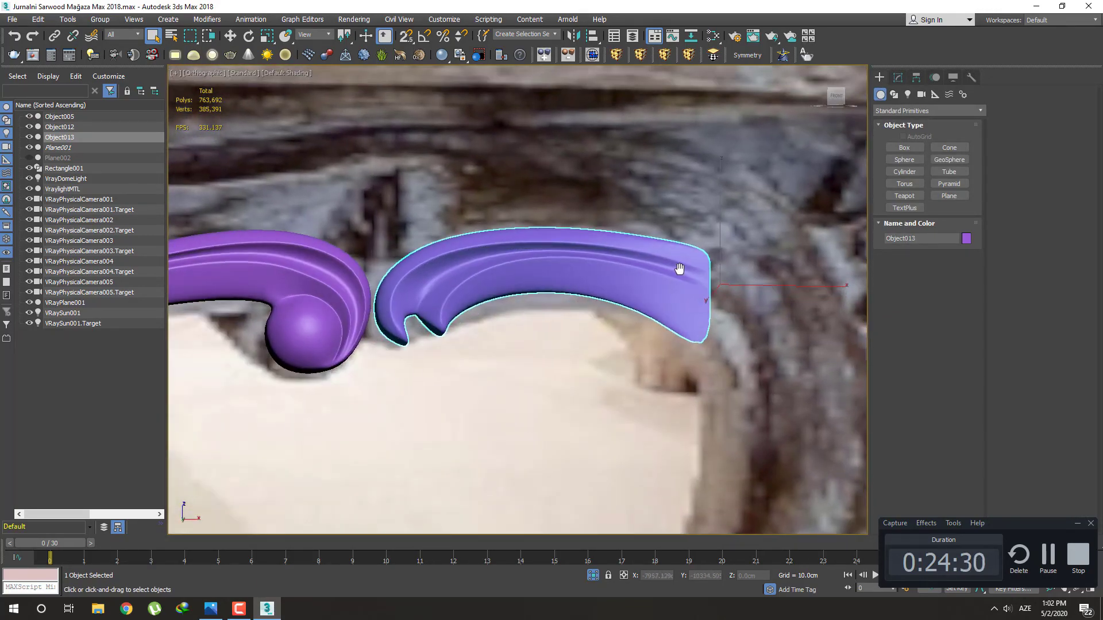
scroll(666, 293, down, 5)
scroll(664, 303, down, 2)
scroll(735, 315, down, 2)
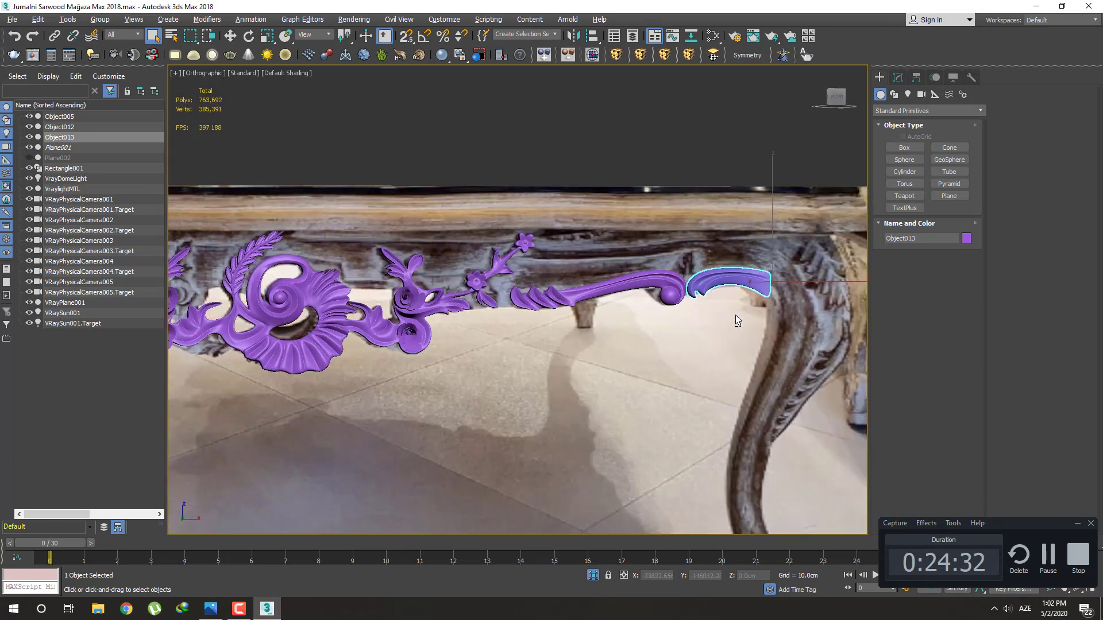
middle_drag(735, 305, 677, 304)
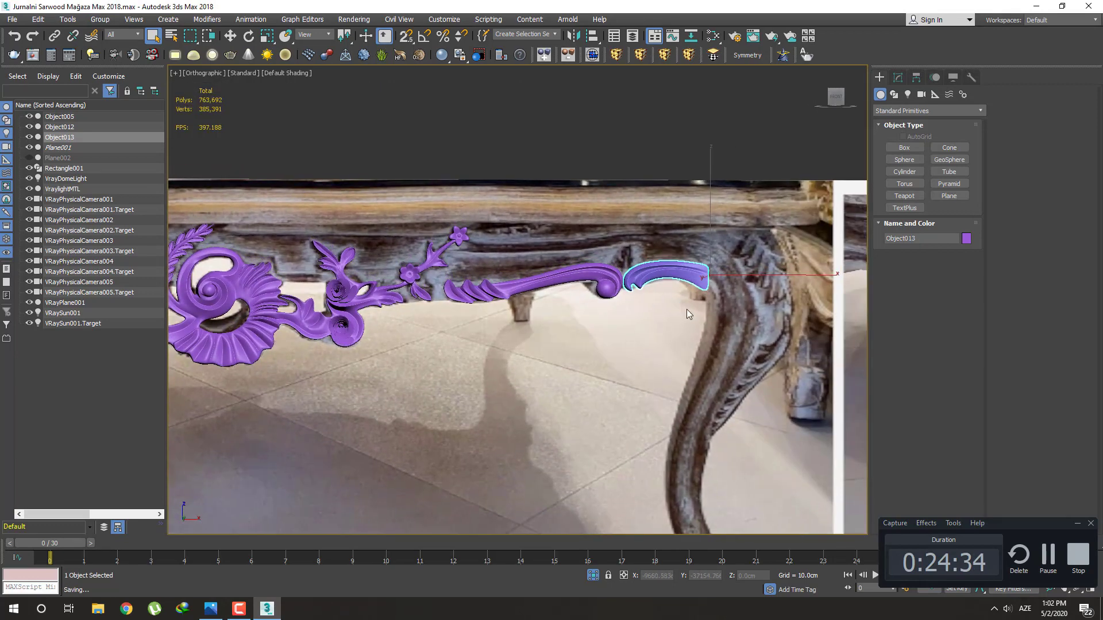
scroll(688, 309, down, 2)
scroll(657, 258, down, 2)
scroll(641, 289, down, 1)
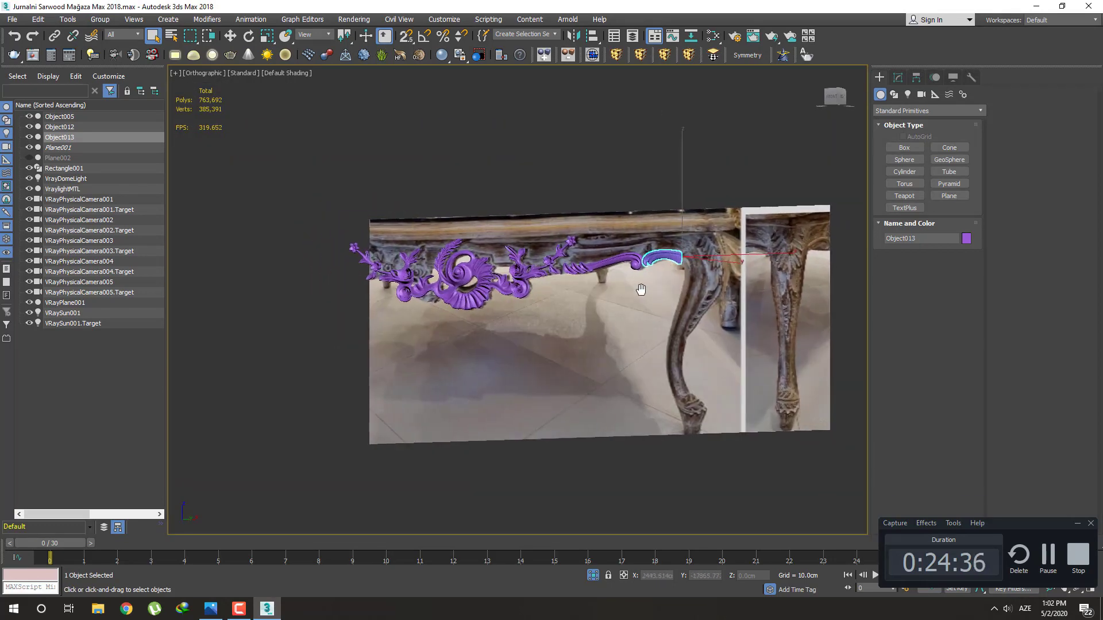
scroll(641, 289, up, 1)
scroll(670, 281, up, 2)
scroll(654, 267, up, 3)
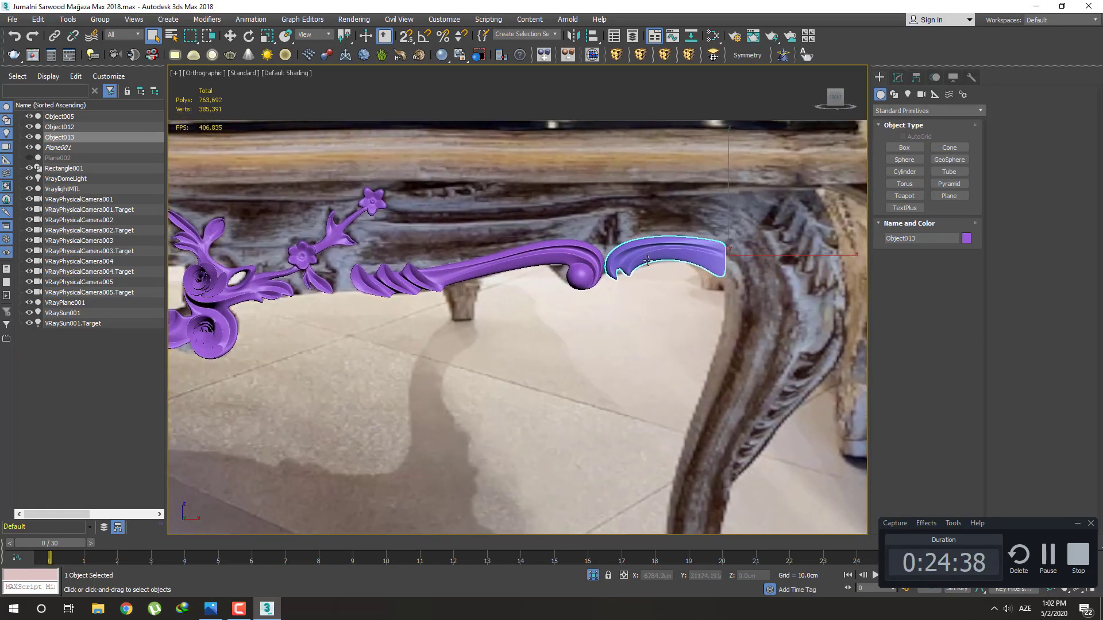
key(f)
scroll(647, 261, up, 2)
scroll(643, 279, up, 3)
scroll(636, 264, down, 2)
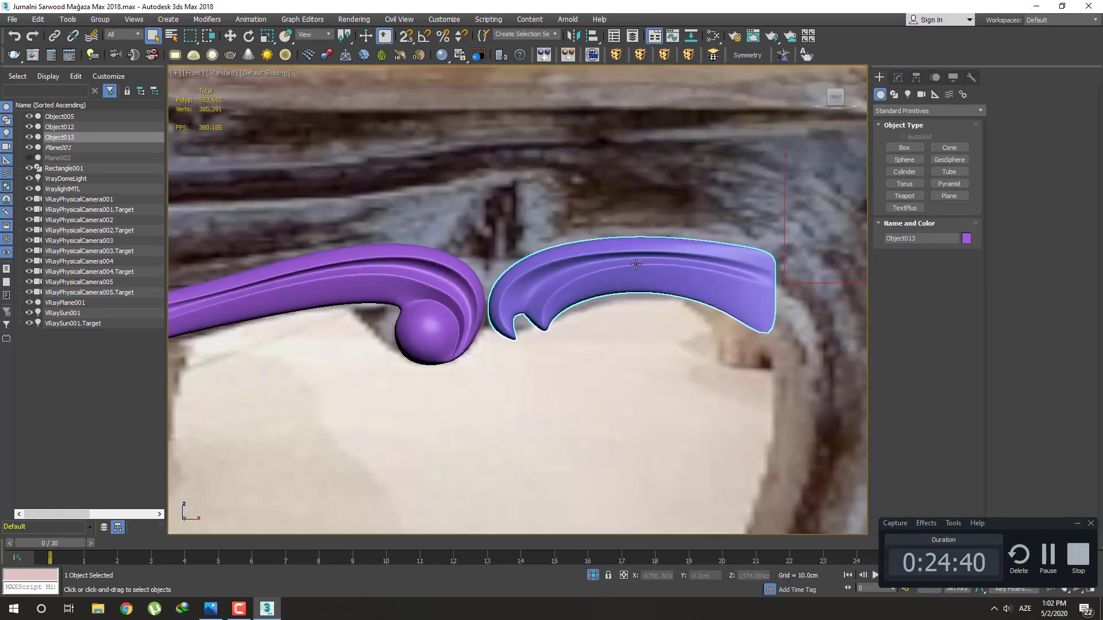
click(896, 78)
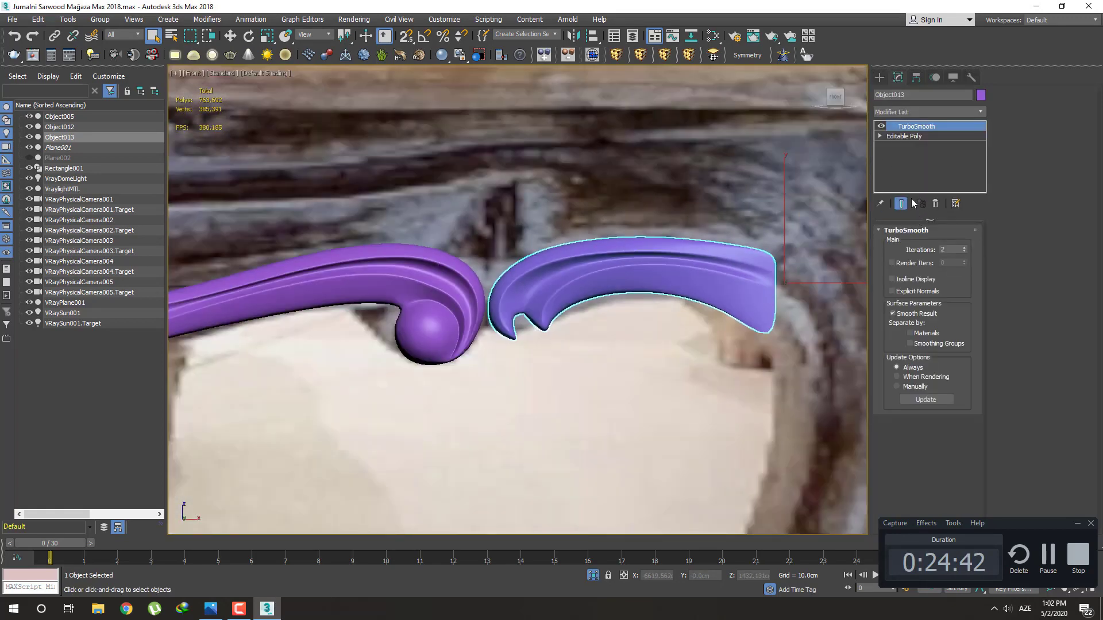
middle_drag(739, 189, 736, 214)
click(879, 78)
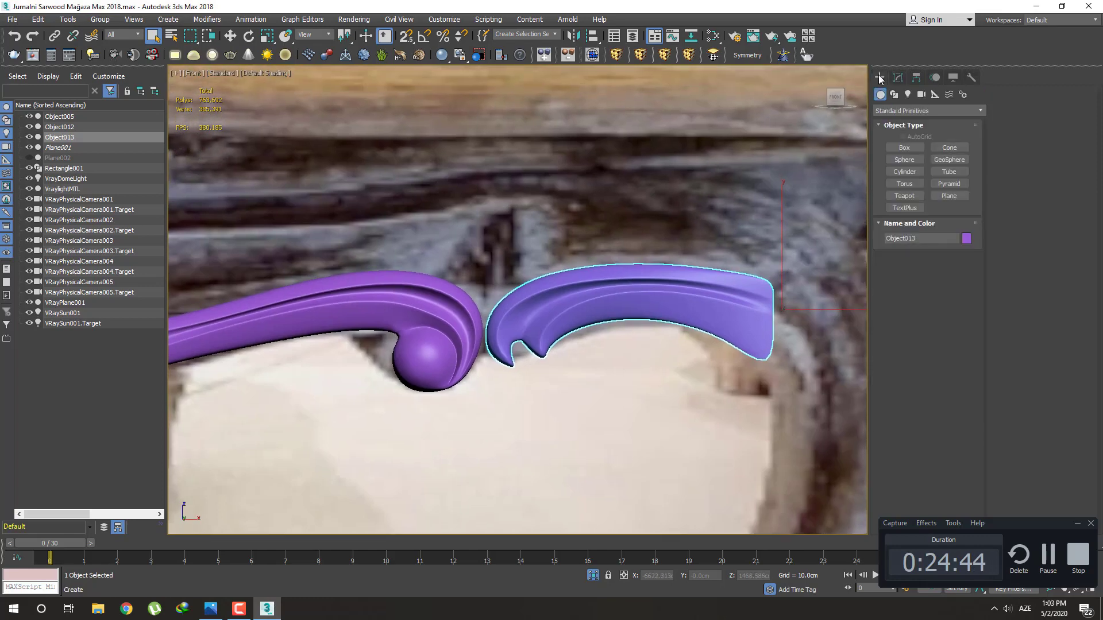
scroll(603, 292, down, 2)
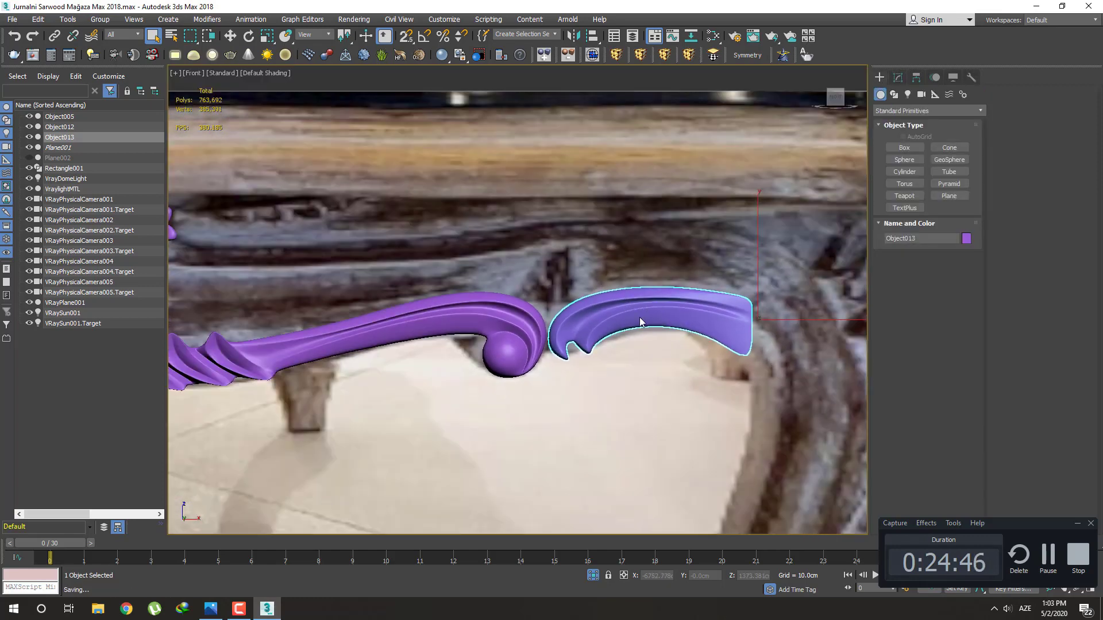
scroll(641, 321, down, 1)
scroll(552, 287, down, 2)
scroll(566, 273, up, 3)
scroll(591, 270, up, 3)
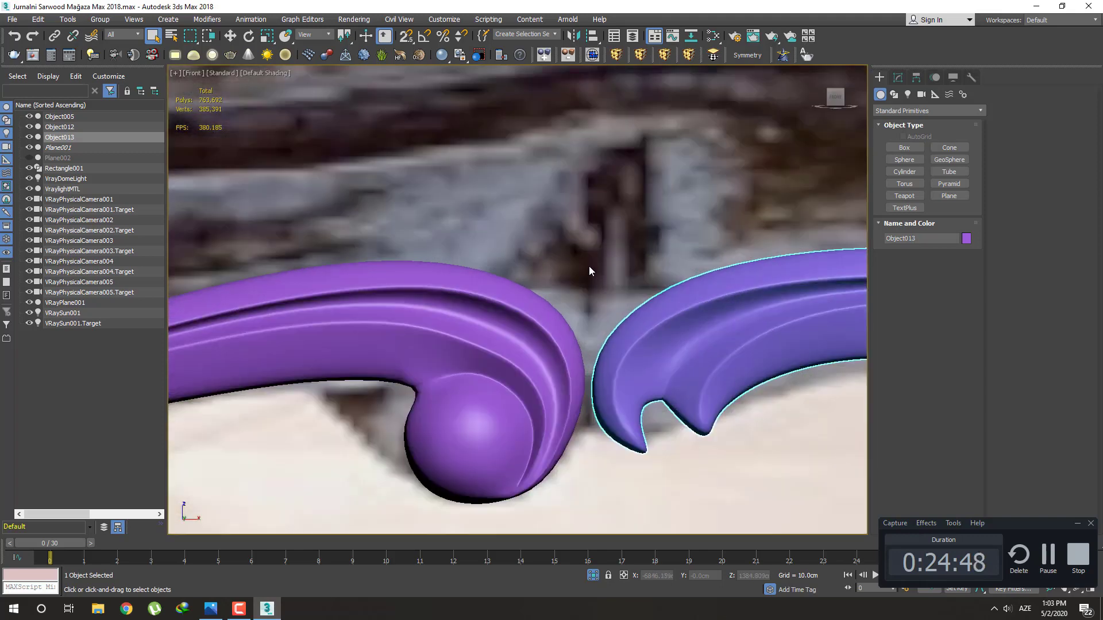
scroll(586, 293, down, 6)
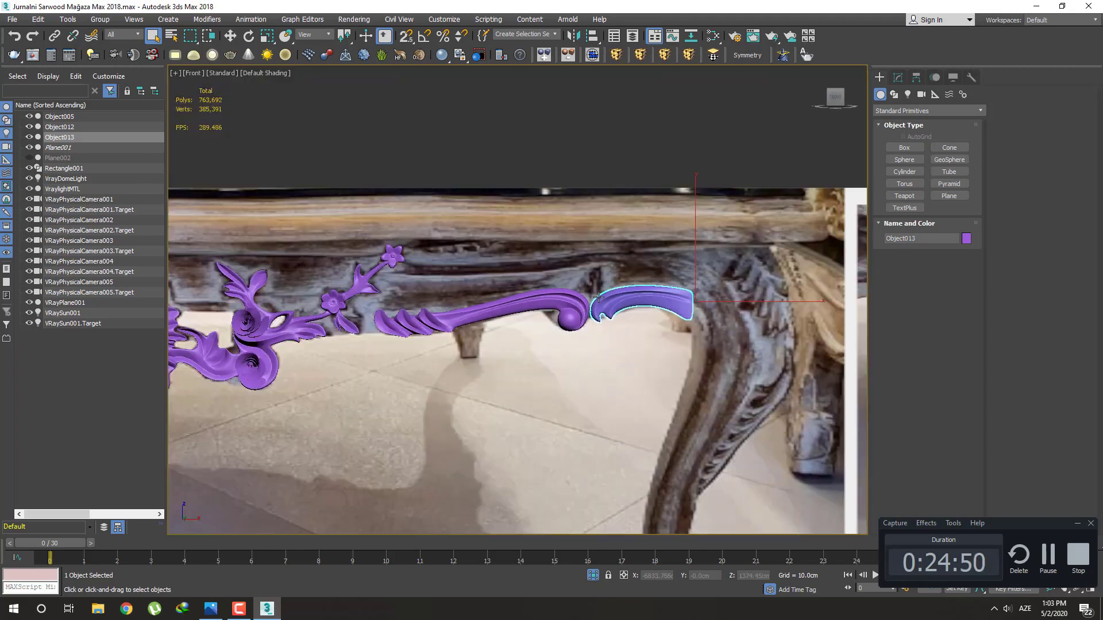
scroll(592, 315, up, 2)
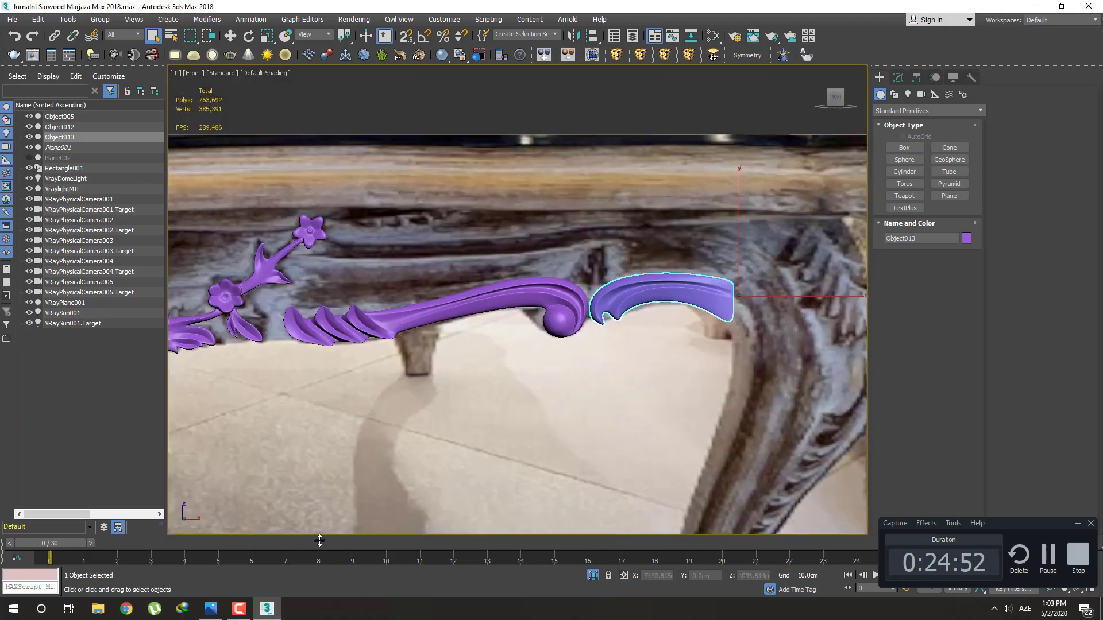
click(218, 608)
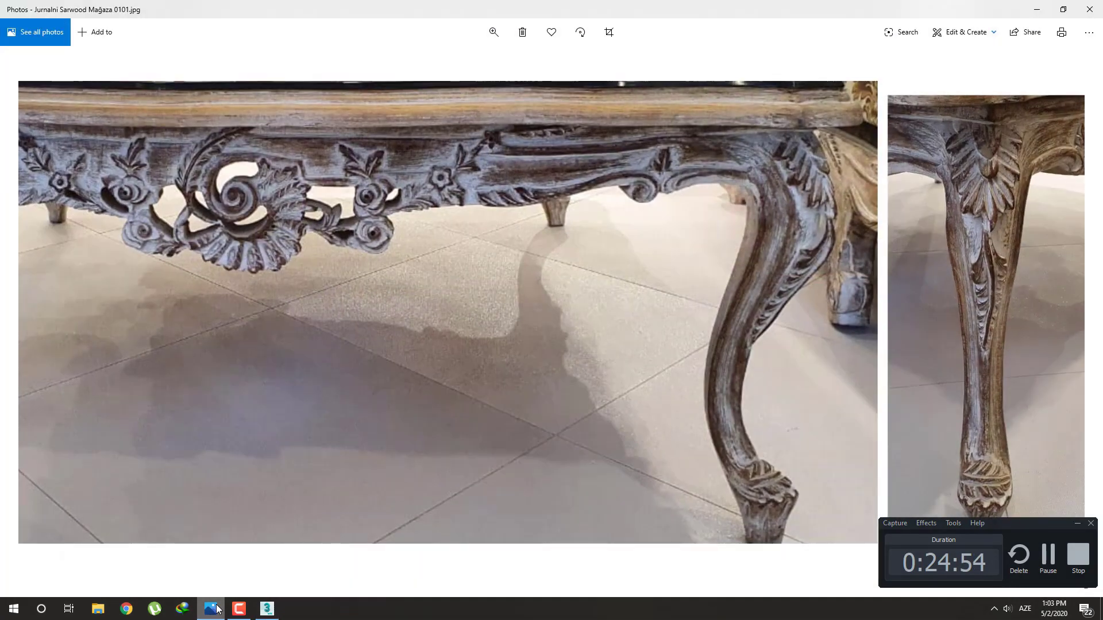
click(218, 608)
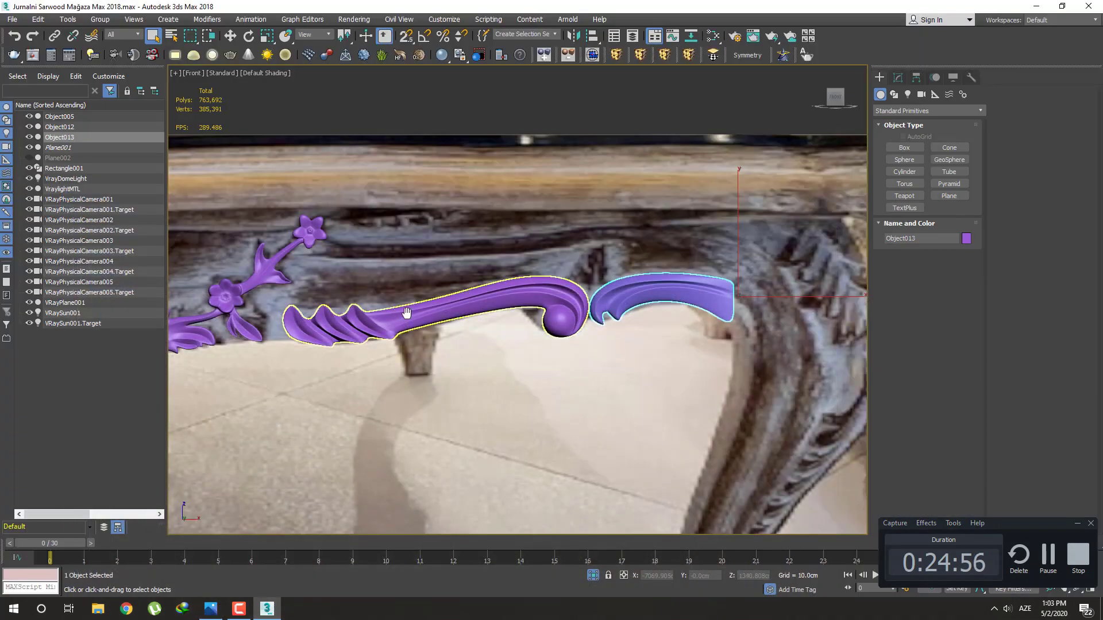
Select the lower leaf polygons in Object012's Editable Poly
middle_drag(404, 313, 465, 281)
middle_drag(335, 318, 371, 319)
click(350, 299)
scroll(350, 300, up, 4)
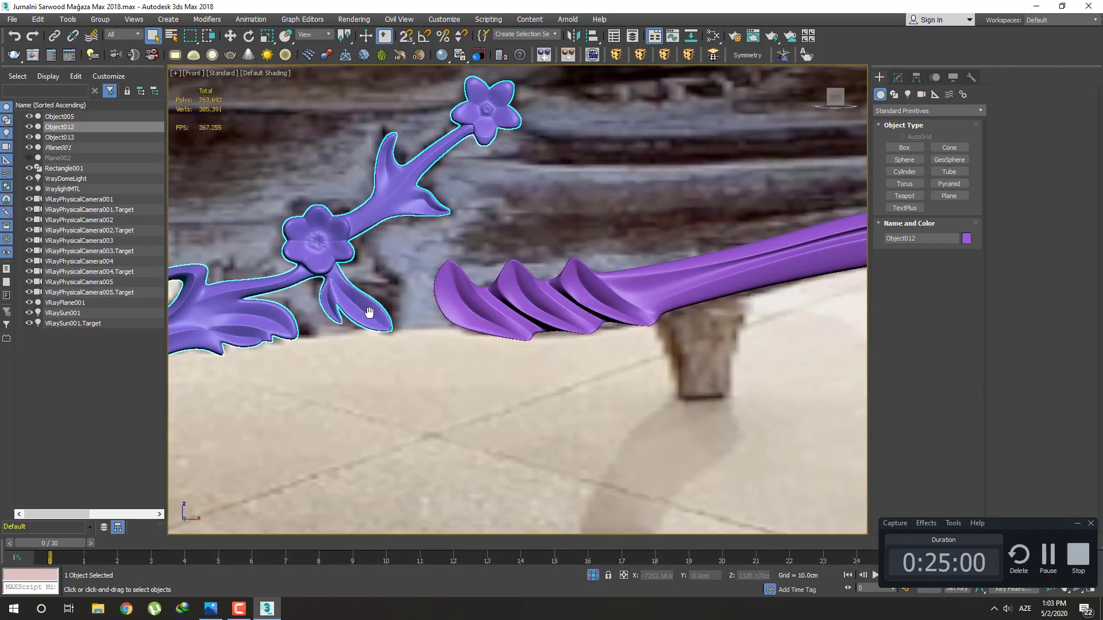
click(898, 77)
click(910, 138)
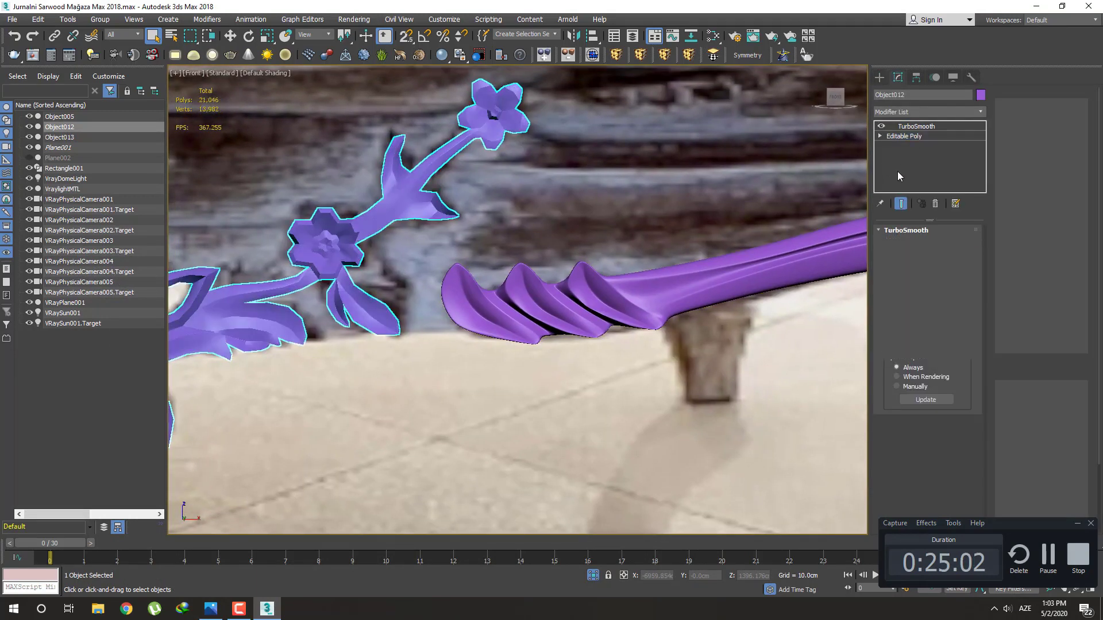
key(4)
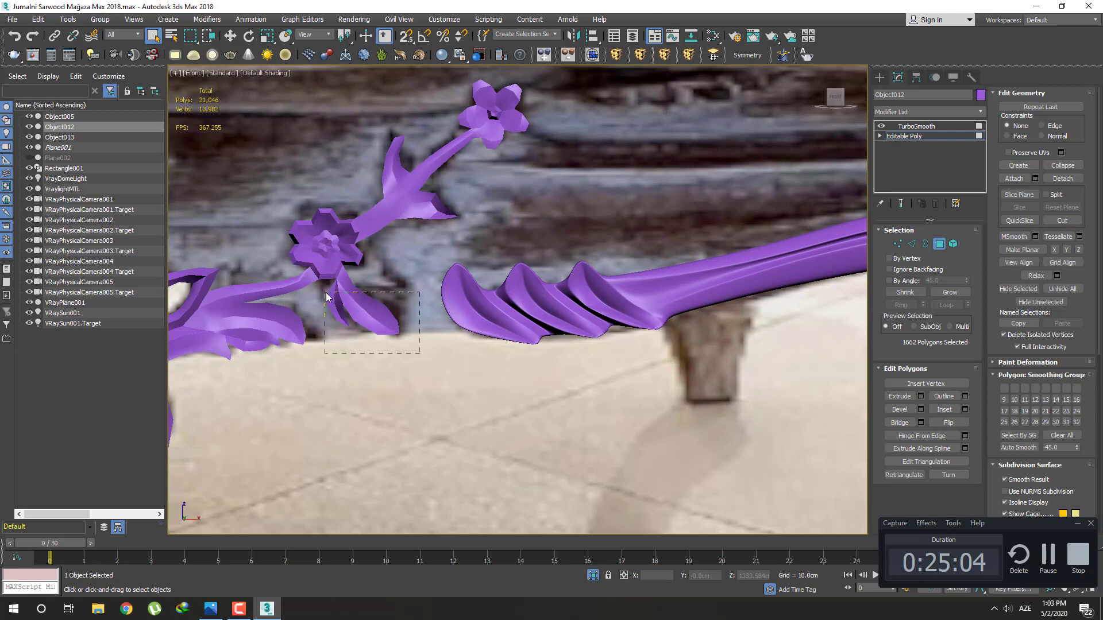
click(332, 299)
Shift-drag the leaf polygons away and clone them to a new object, Object014
scroll(377, 280, up, 5)
scroll(372, 270, down, 5)
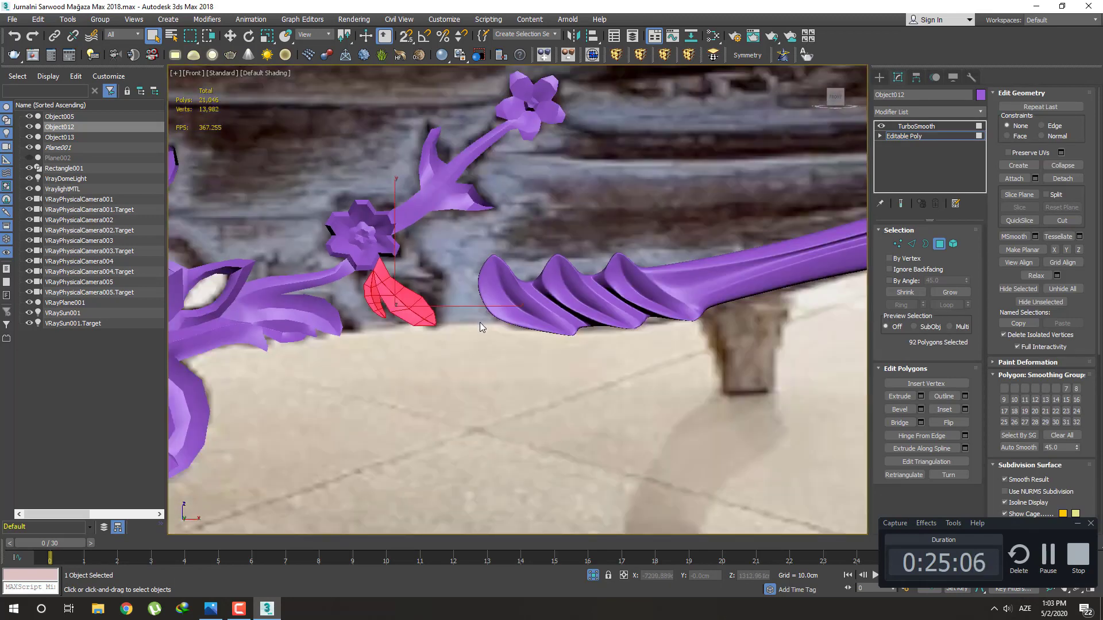
scroll(481, 322, down, 3)
scroll(368, 339, down, 2)
key(w)
shift+drag(345, 308, 526, 273)
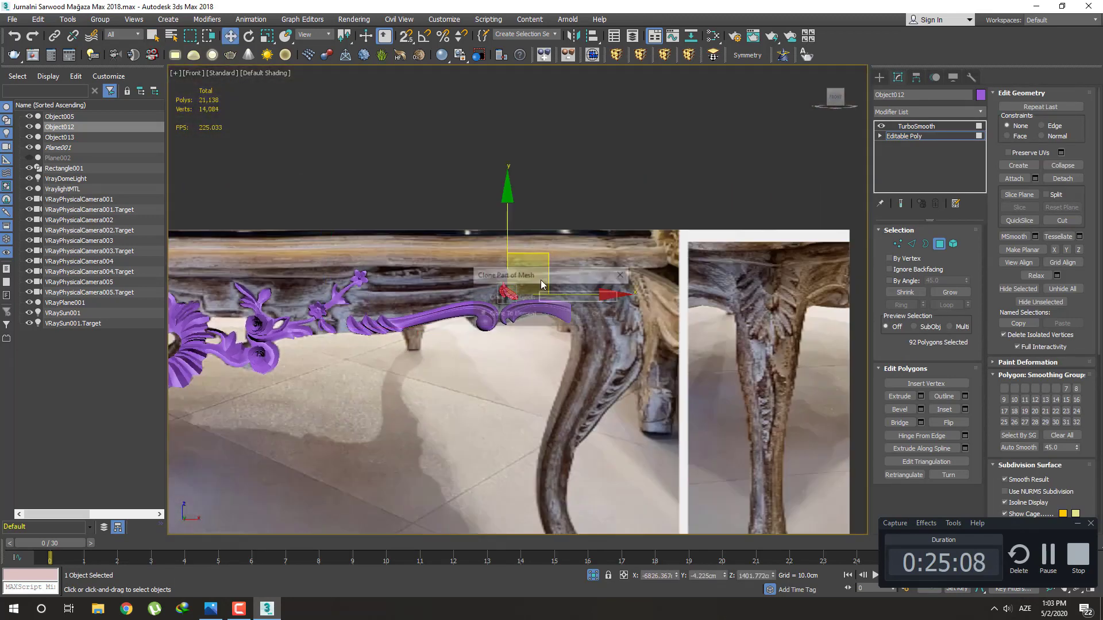
click(595, 316)
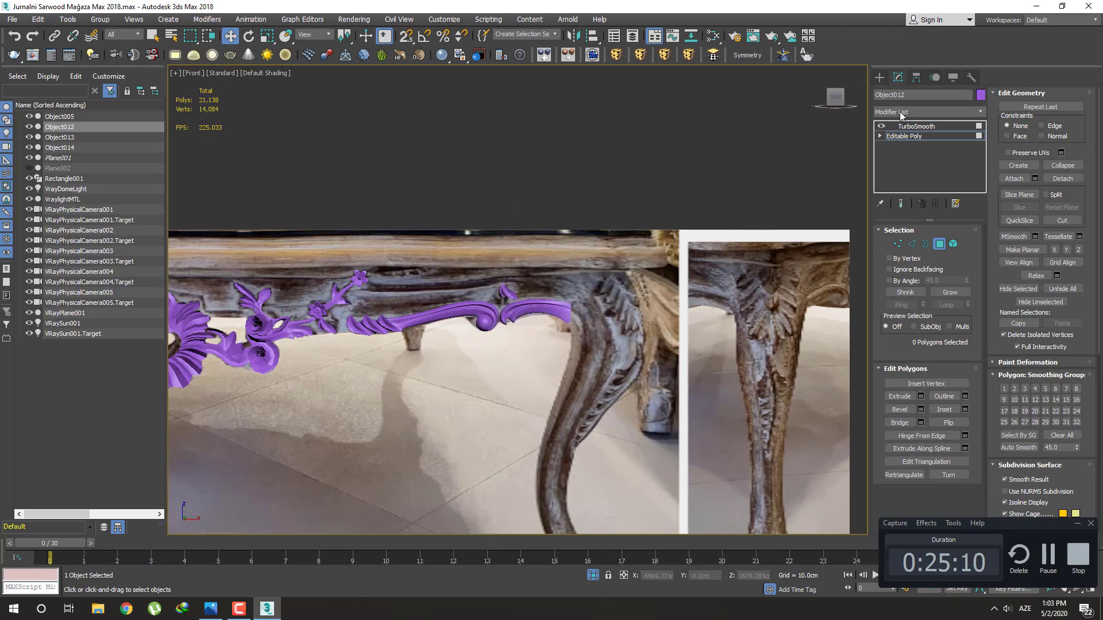
Select the cloned leaf Object014 and adjust its pivot with Affect Pivot Only
click(879, 77)
scroll(522, 299, up, 3)
click(495, 284)
scroll(495, 285, up, 3)
key(e)
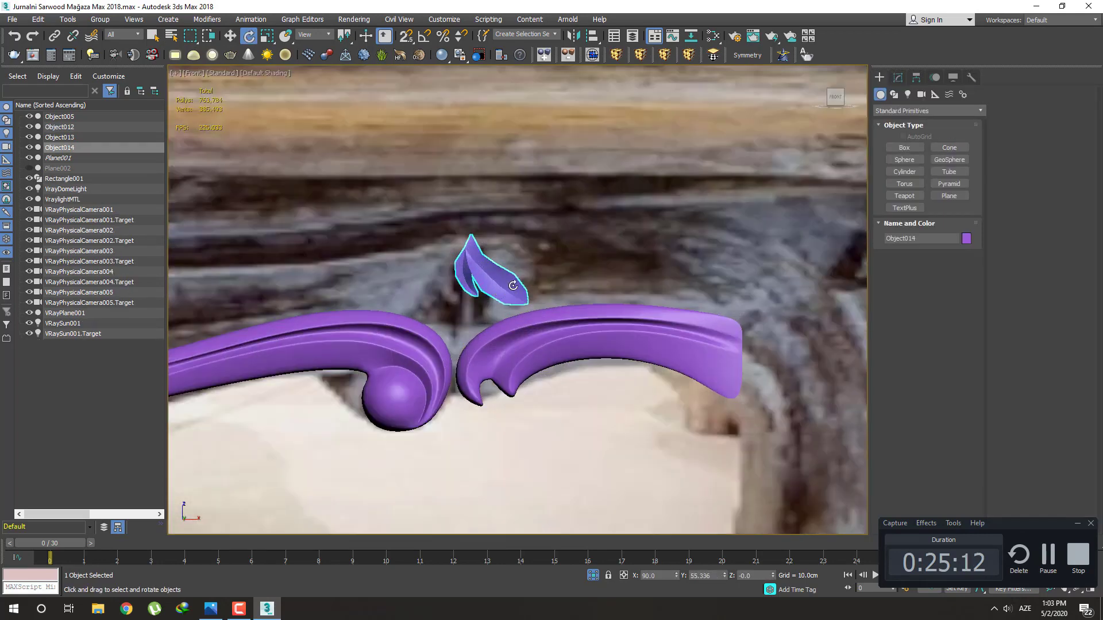
scroll(500, 288, up, 2)
scroll(500, 287, up, 2)
click(918, 77)
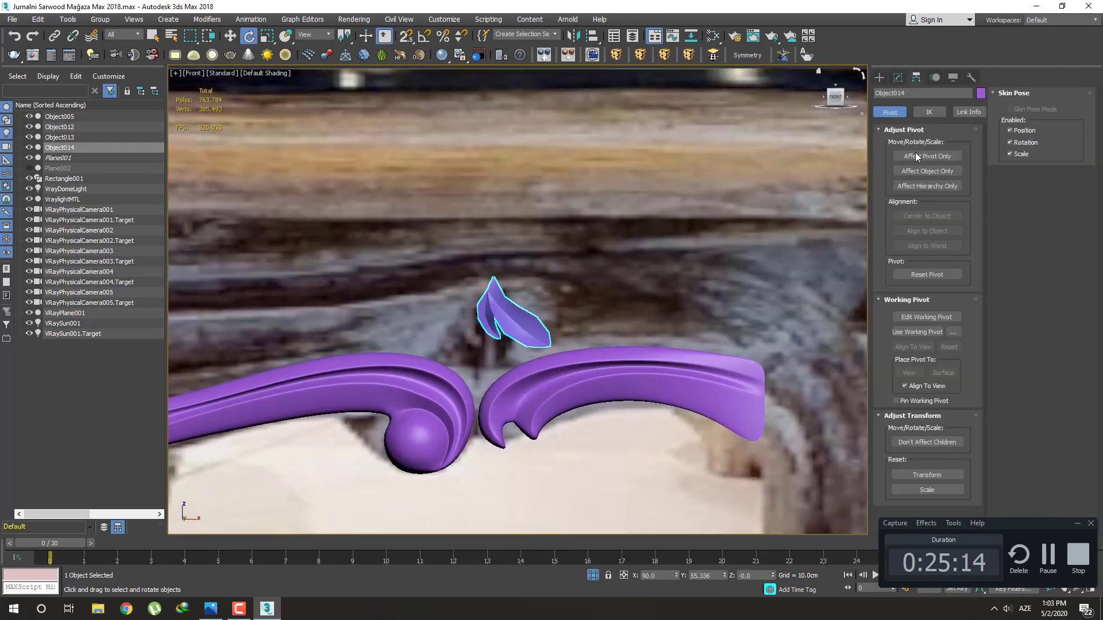
click(918, 157)
click(922, 217)
click(919, 156)
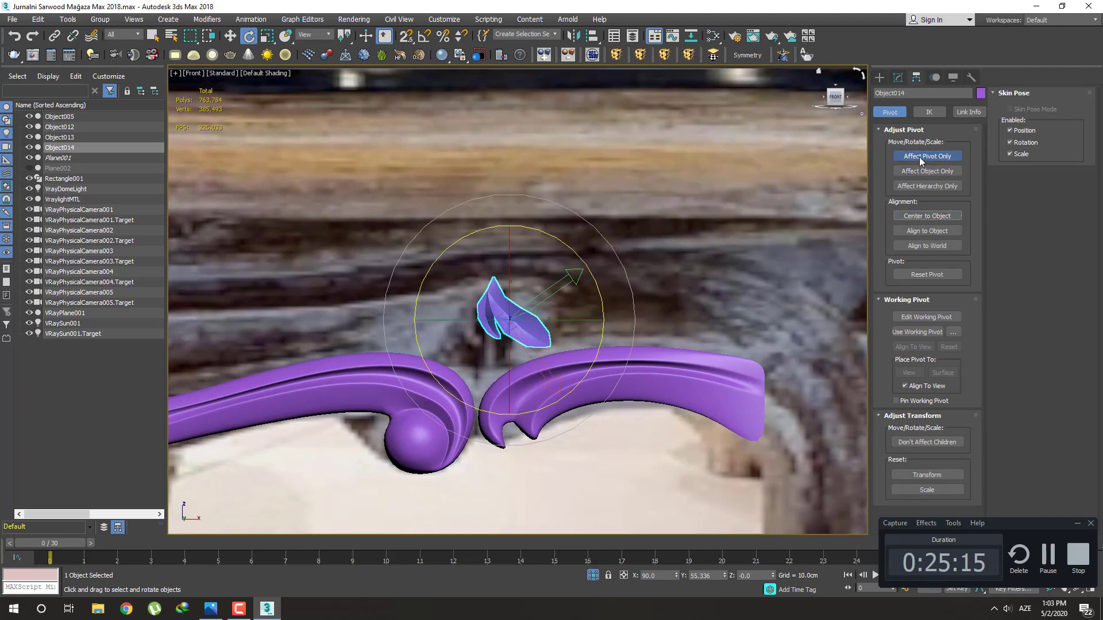
click(880, 77)
Rotate the leaf upright and move it down between the two scrolls
drag(590, 272, 494, 241)
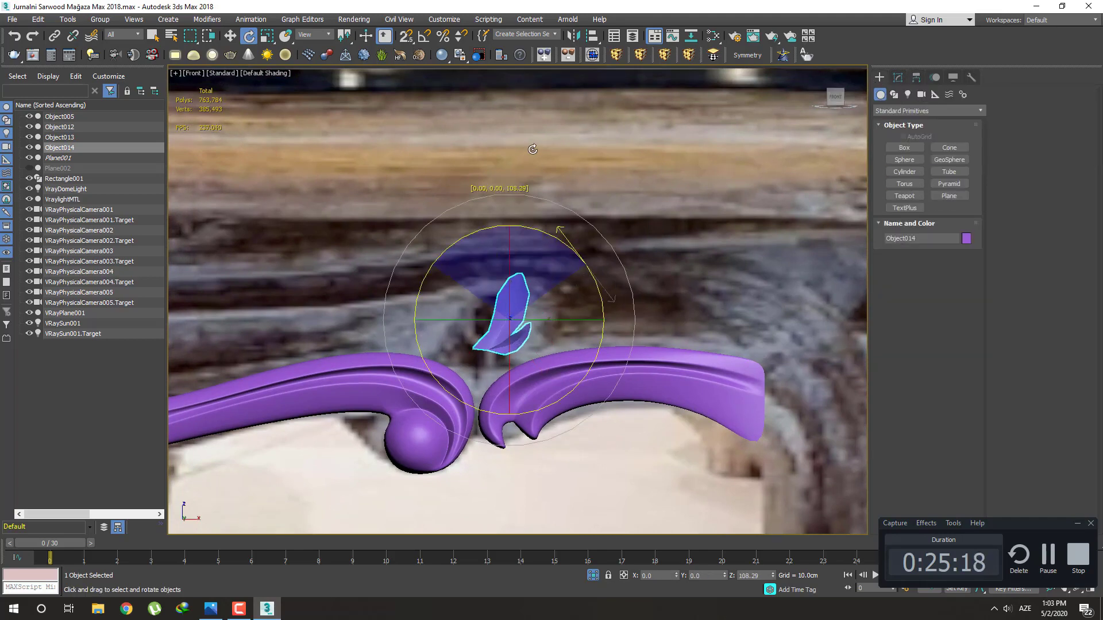
scroll(541, 318, up, 2)
key(w)
drag(541, 317, 548, 316)
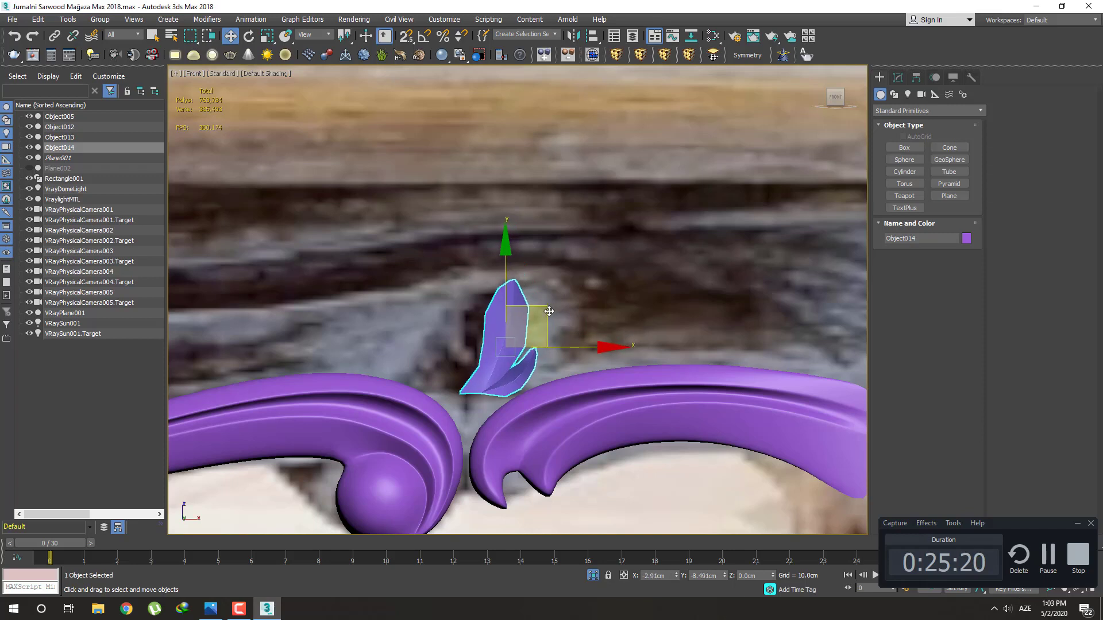
Add a TurboSmooth modifier to Object014
scroll(518, 424, up, 2)
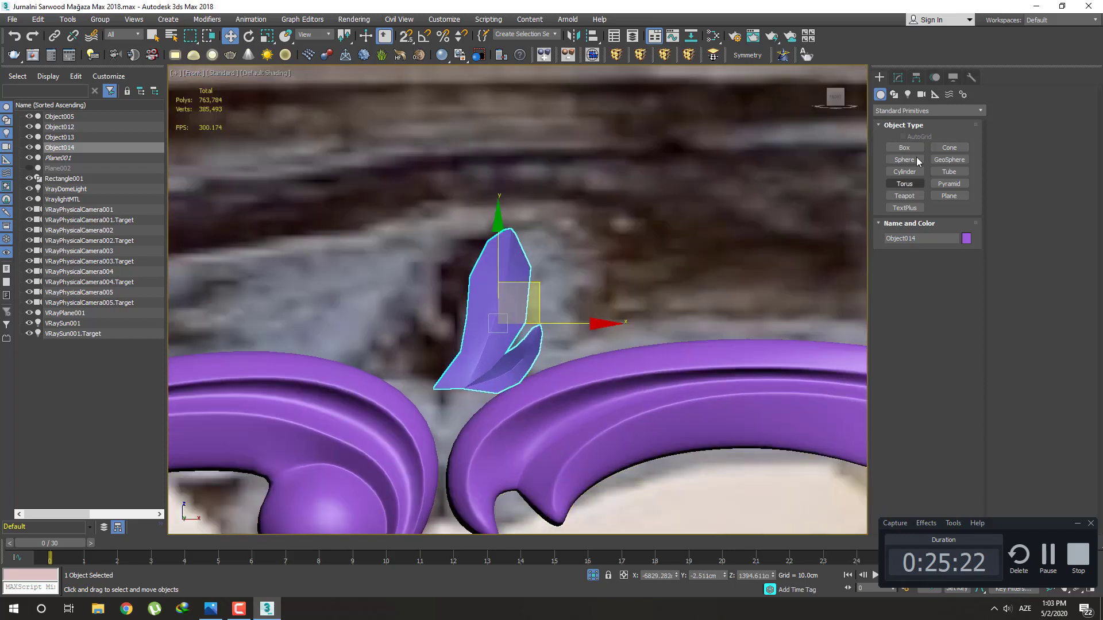
click(898, 80)
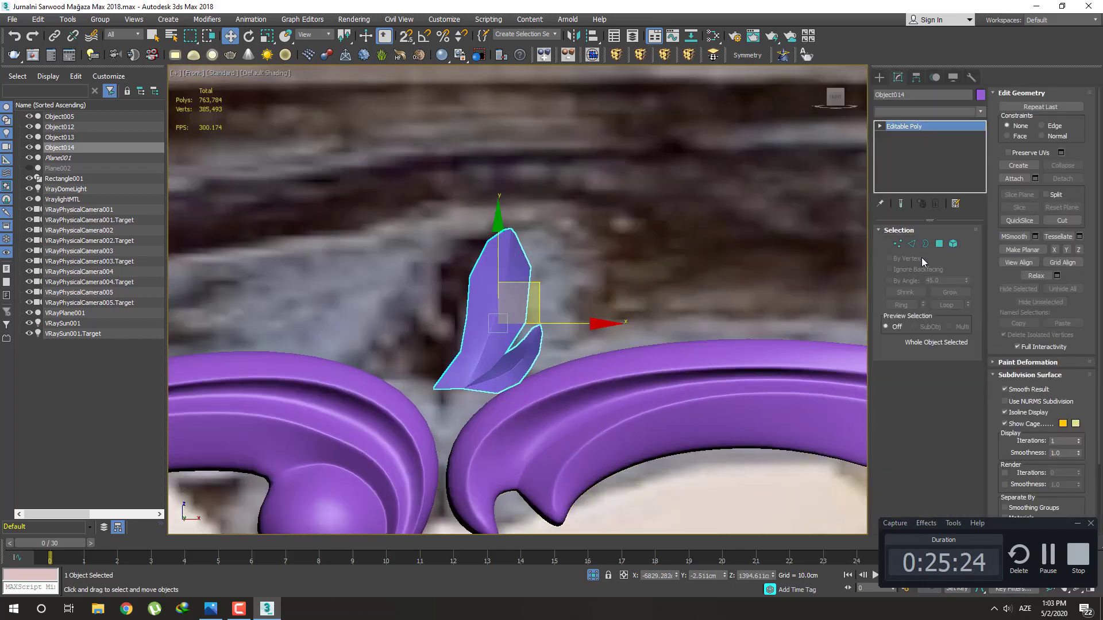
click(926, 112)
click(926, 378)
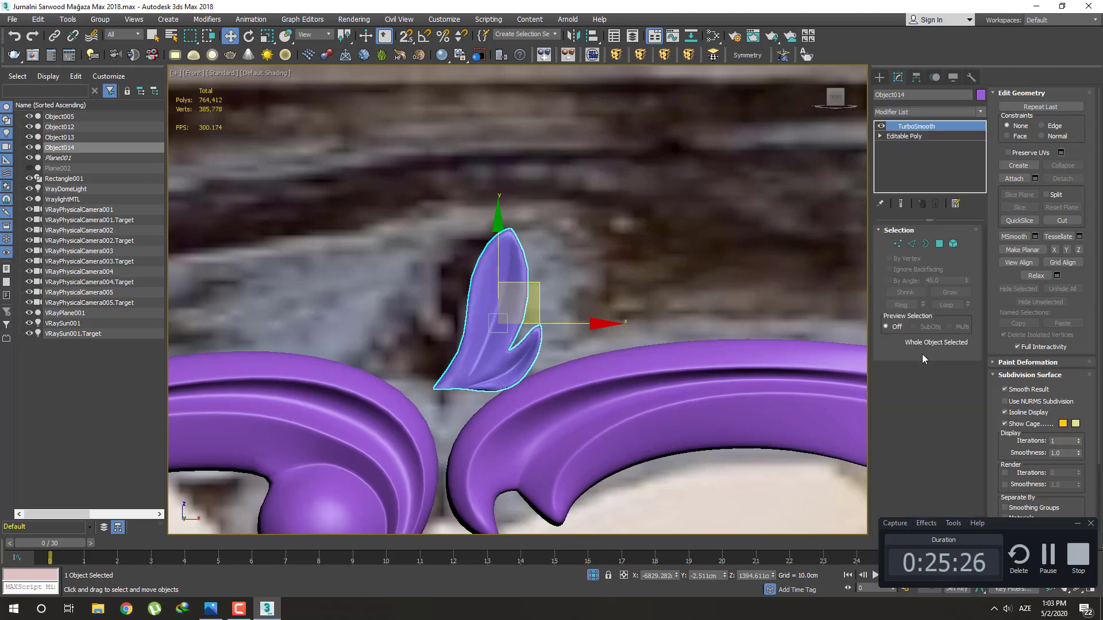
click(878, 79)
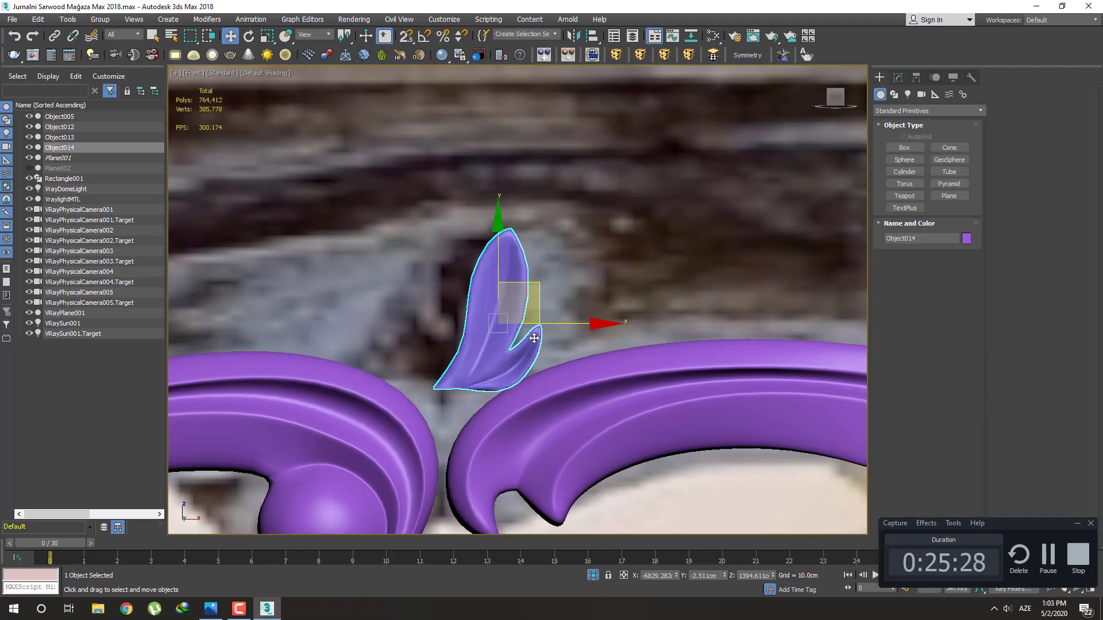
Frame the leaf and go to its Editable Poly level below TurboSmooth
key(z)
key(e)
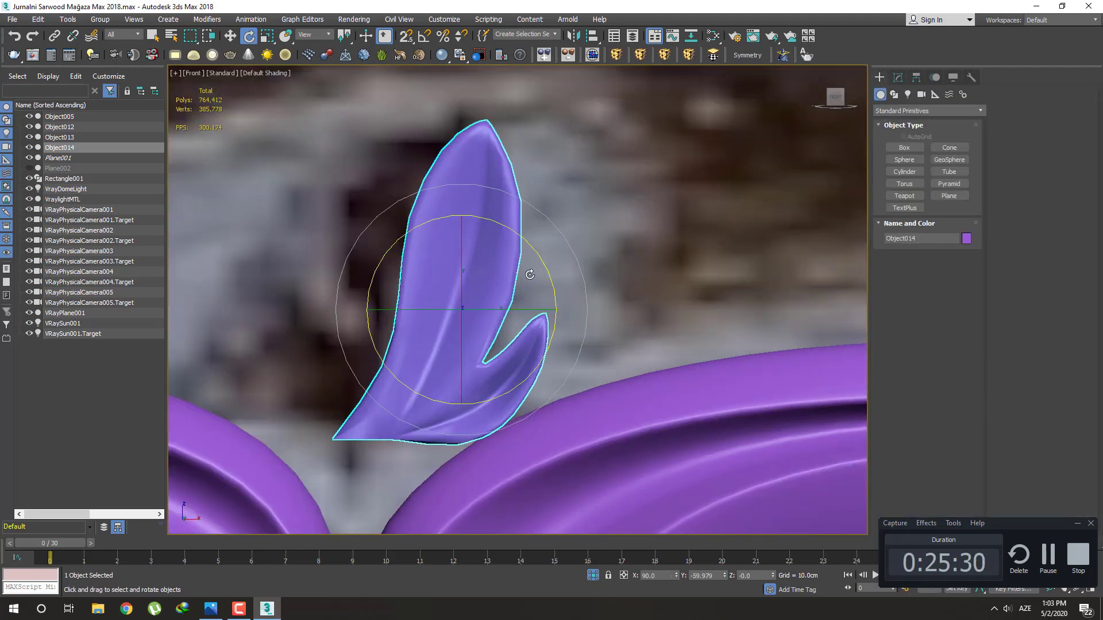
middle_drag(530, 274, 545, 278)
key(w)
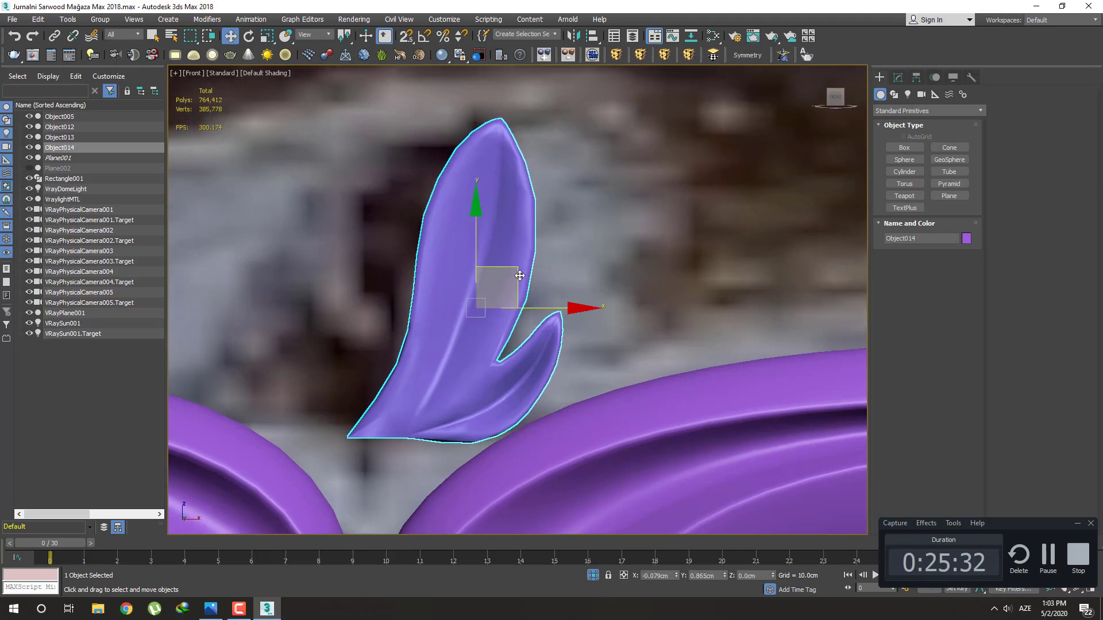
scroll(539, 338, down, 3)
click(898, 77)
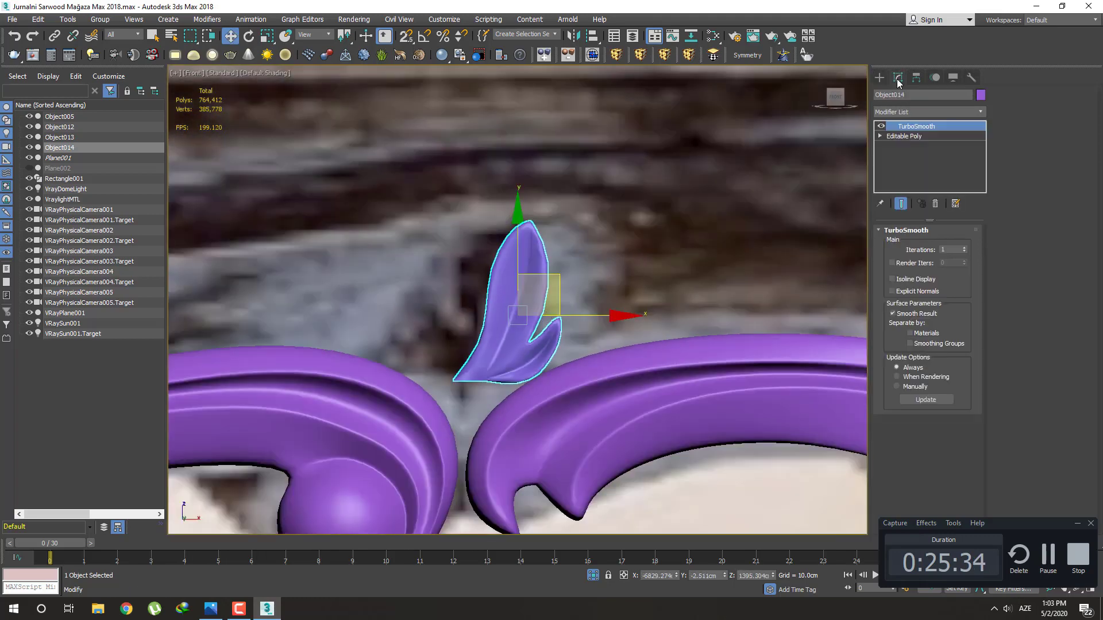
click(922, 137)
middle_drag(574, 315, 613, 340)
Select the leaf tip vertices and move them left along X
key(F4)
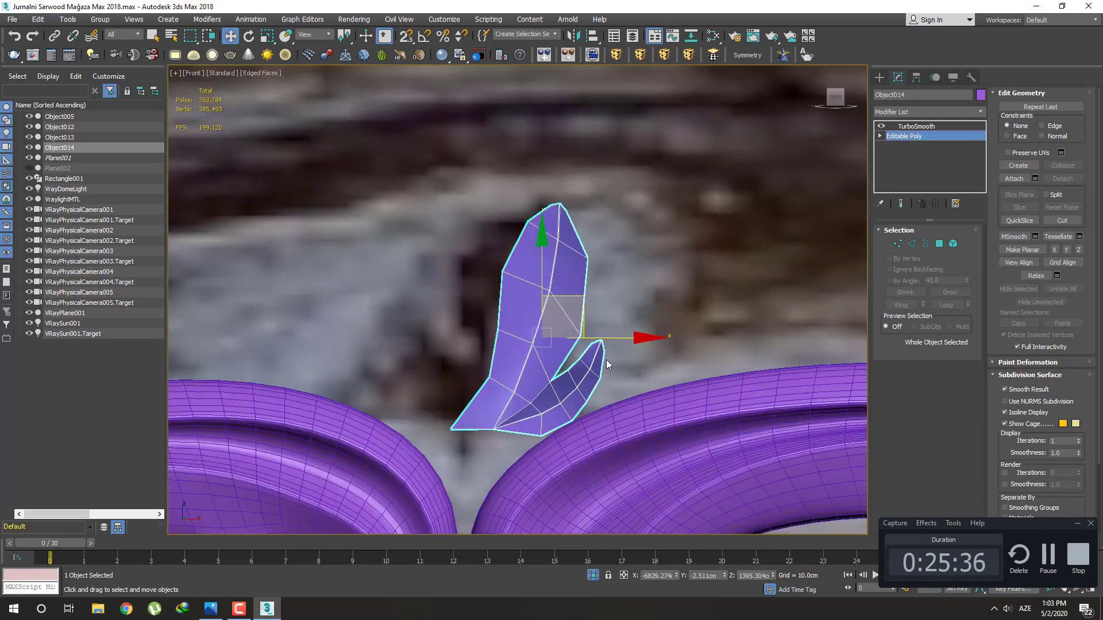
scroll(609, 350, up, 3)
scroll(630, 299, up, 2)
scroll(612, 285, down, 2)
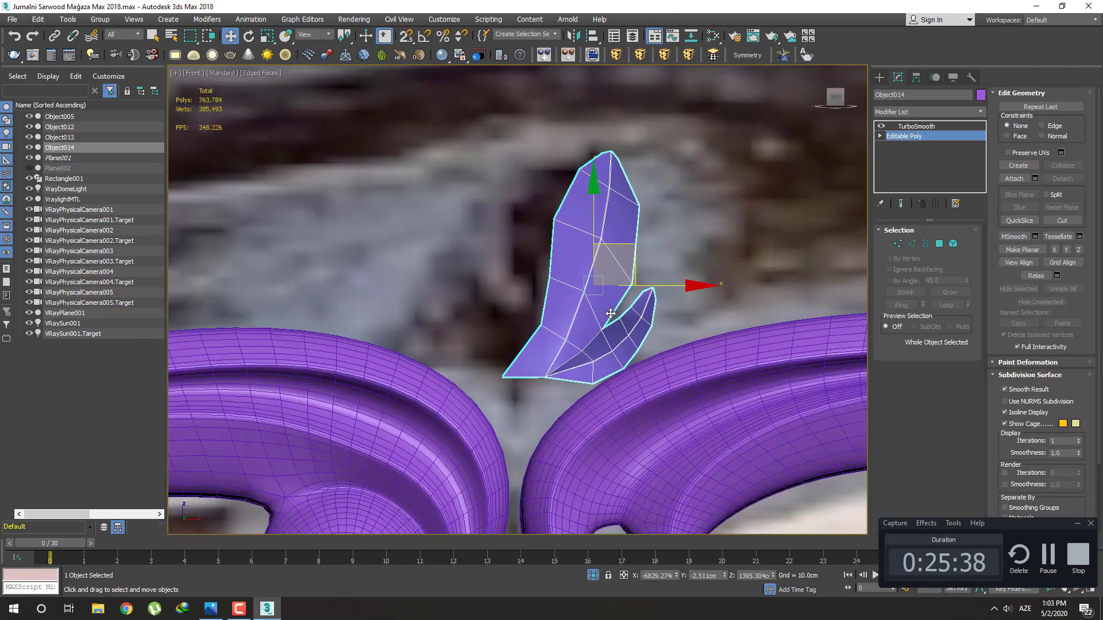
key(1)
mouse_move(565, 138)
mouse_down()
mouse_move(632, 178)
mouse_move(624, 171)
mouse_up()
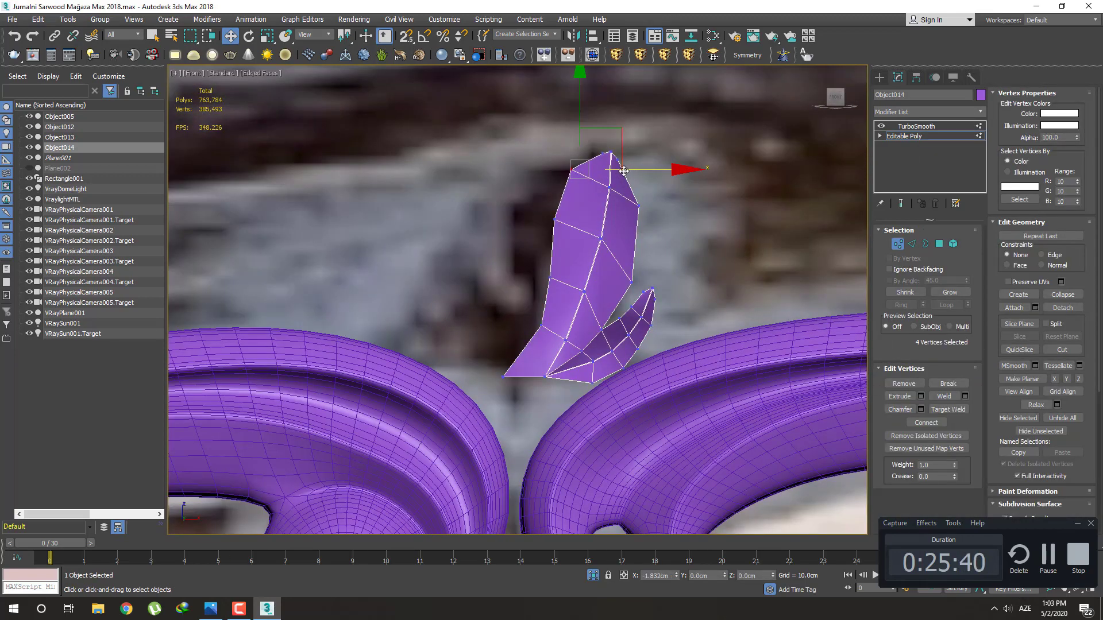
drag(613, 219, 592, 220)
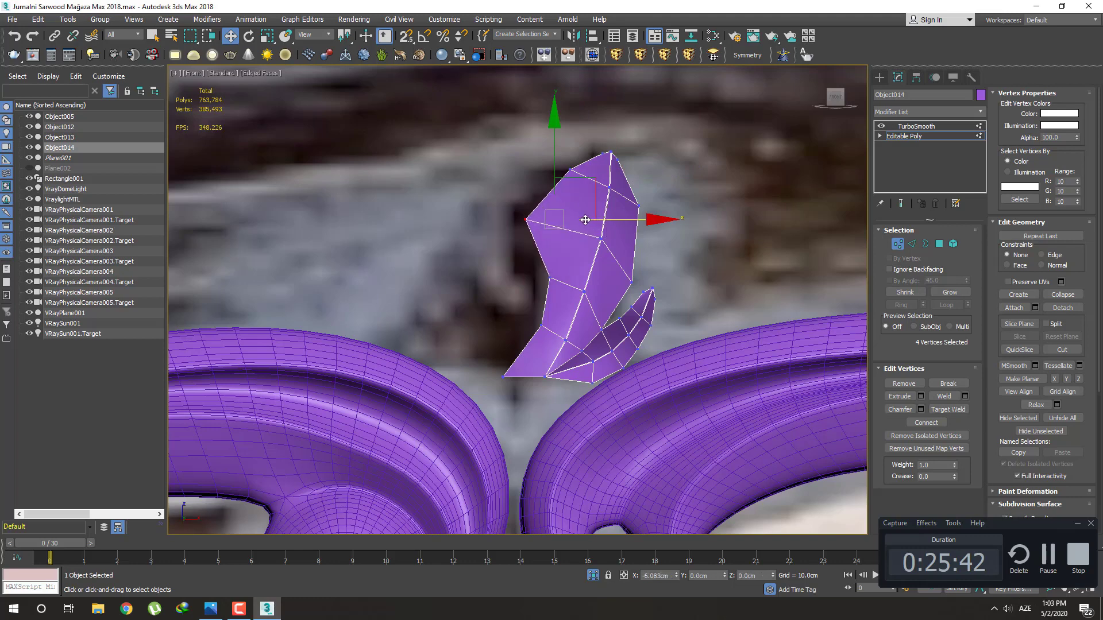
Pull the bud's left-side and lower-left vertices outward to the left
click(550, 278)
drag(569, 279, 532, 280)
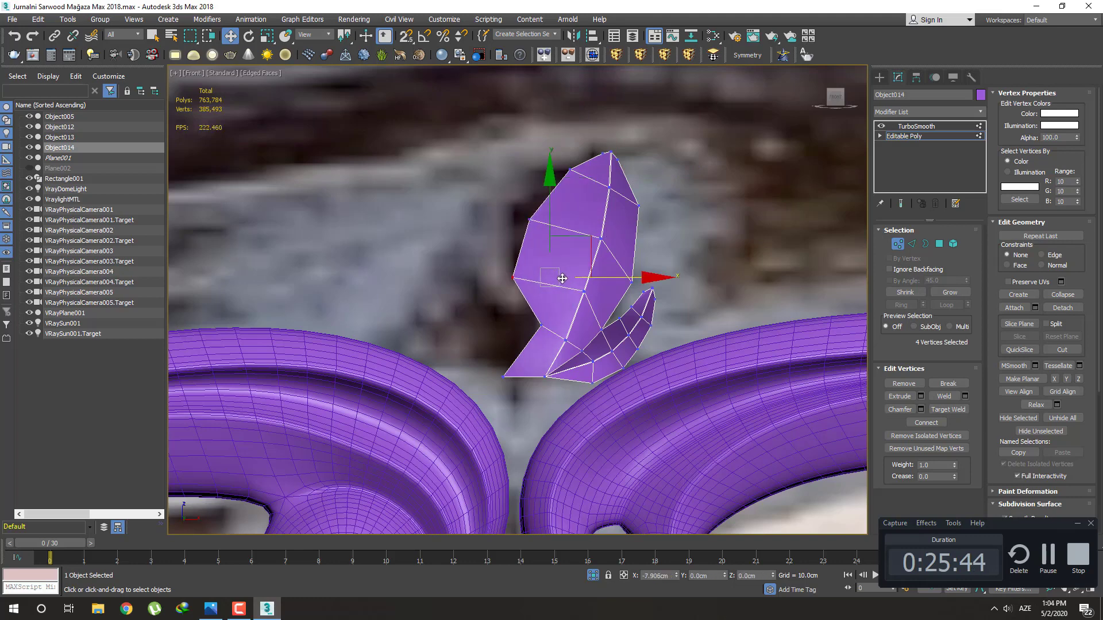
click(554, 334)
drag(591, 327, 566, 326)
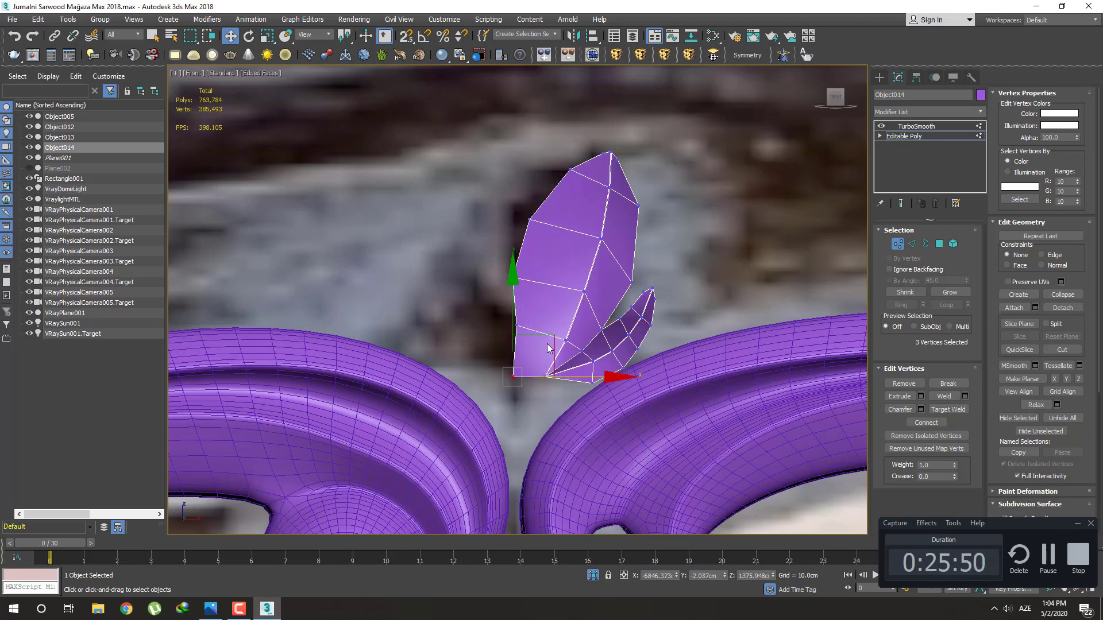
Select four vertices on the bud's left edge plus the bottom-left base vertex
drag(499, 318, 508, 322)
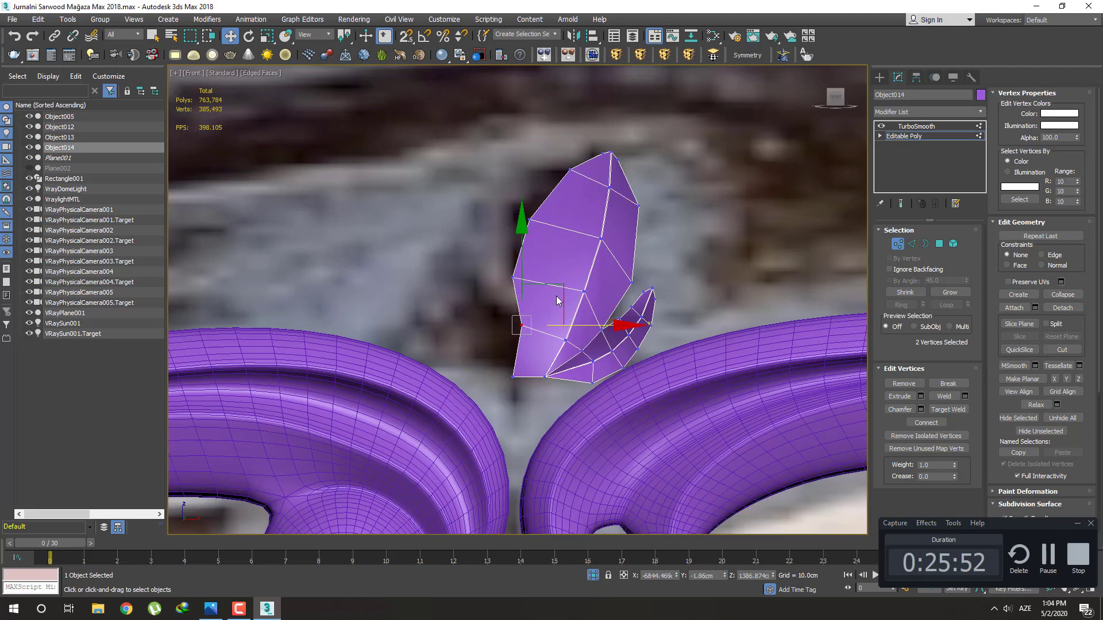
click(683, 271)
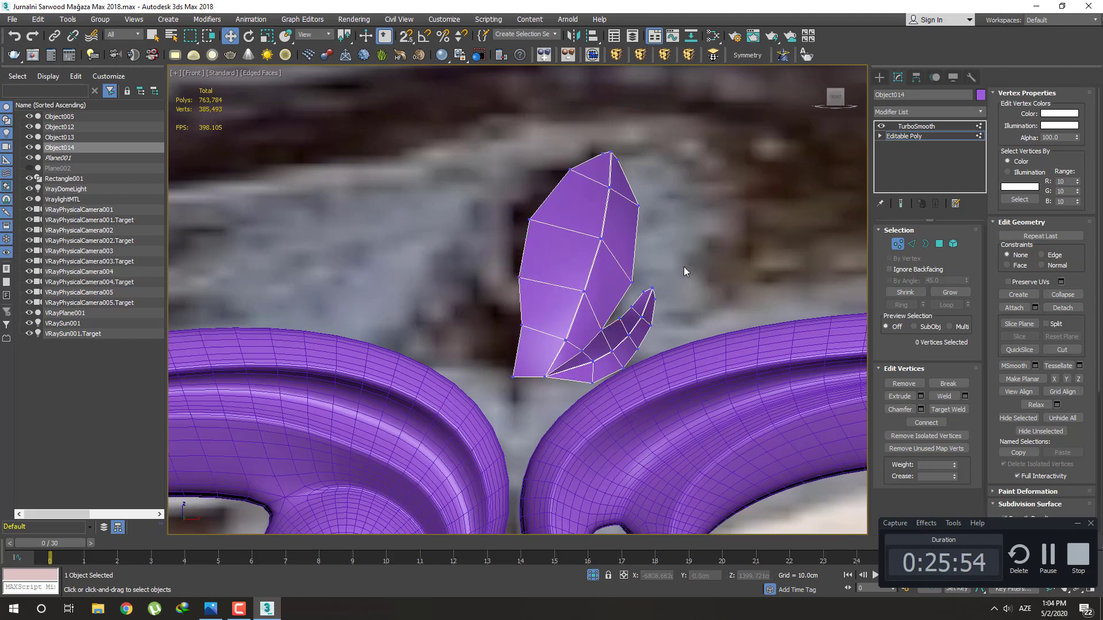
drag(582, 192, 419, 281)
scroll(603, 172, up, 6)
scroll(606, 205, down, 3)
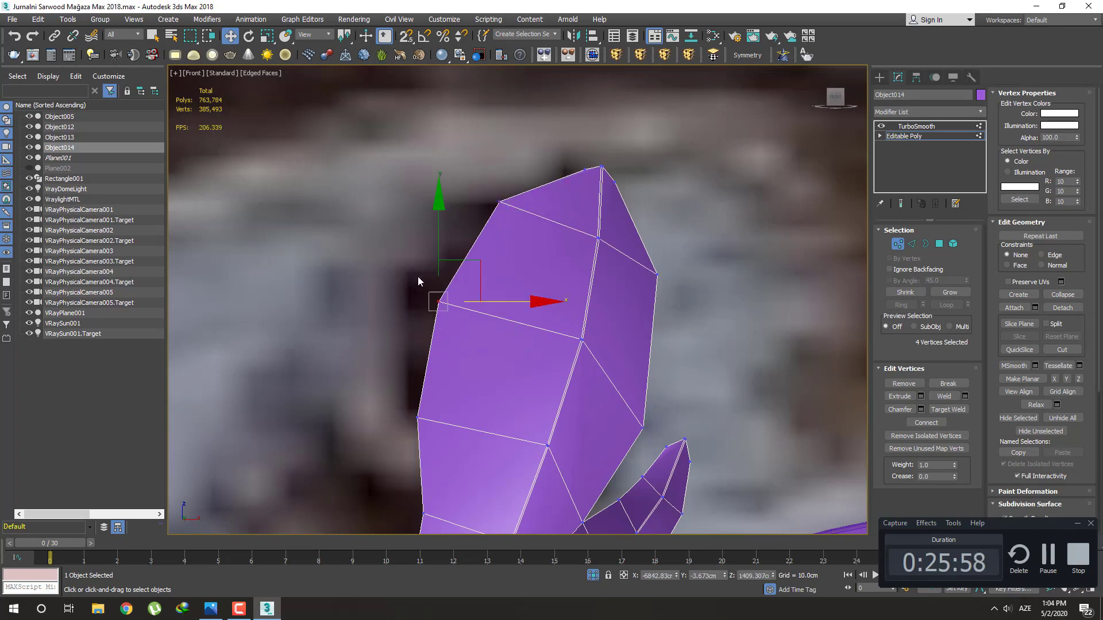
scroll(526, 303, down, 4)
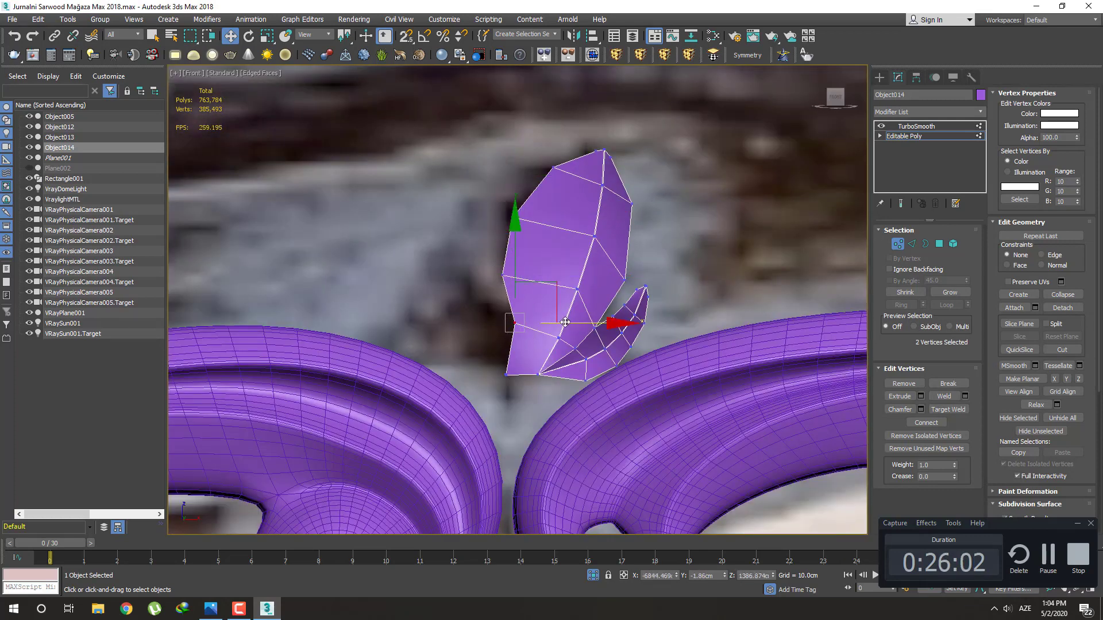
ctrl+click(506, 372)
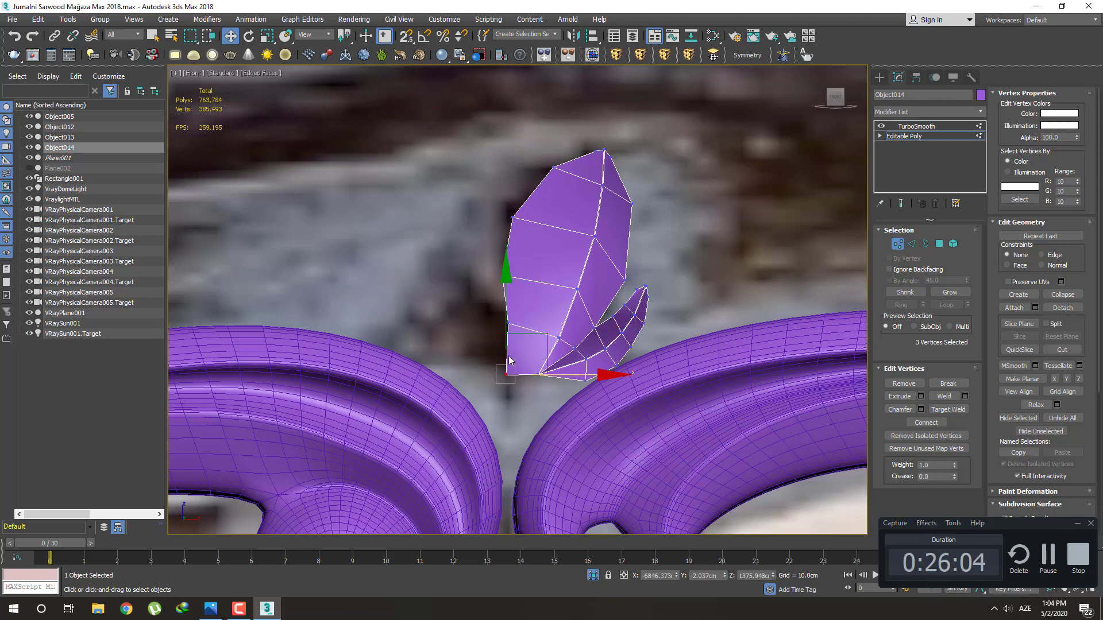
scroll(517, 366, up, 2)
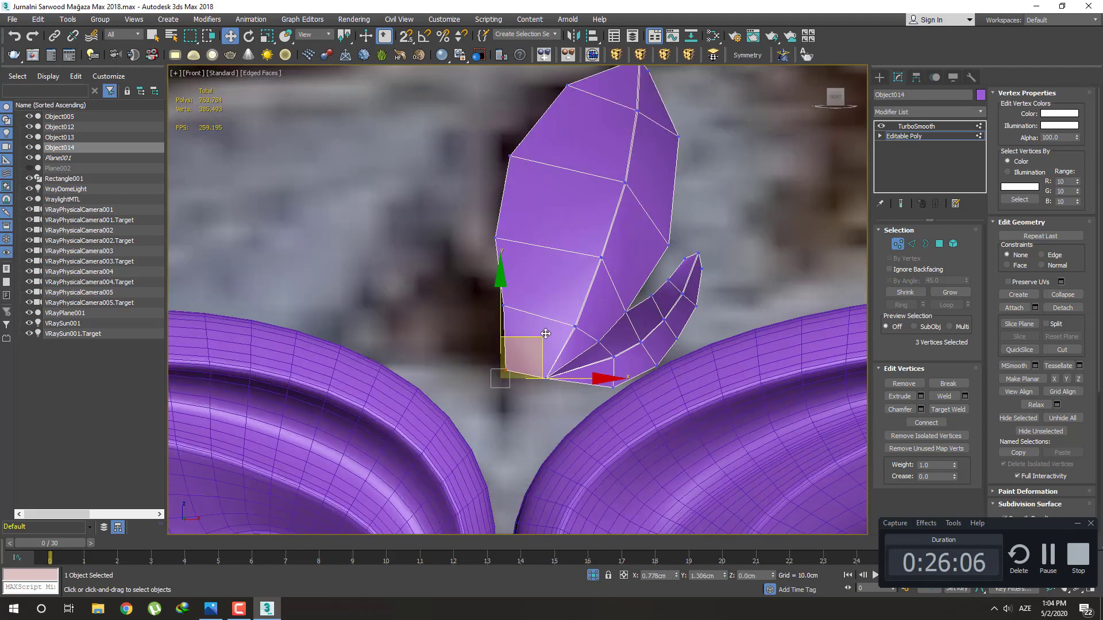
scroll(545, 333, down, 4)
scroll(549, 322, up, 3)
scroll(556, 342, up, 1)
key(q)
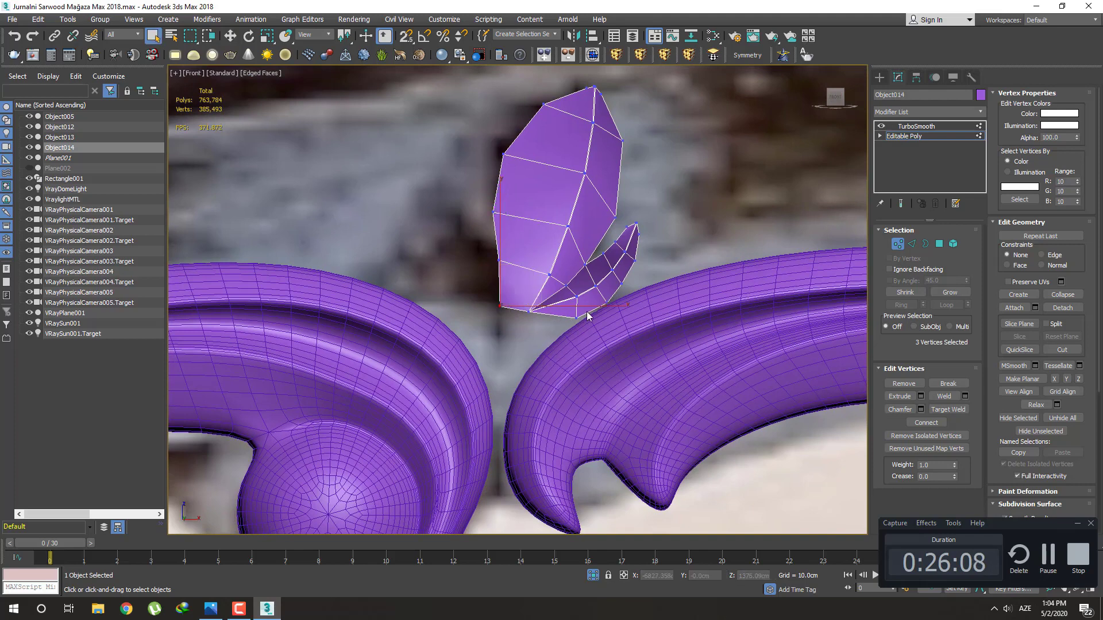
scroll(587, 315, up, 2)
scroll(585, 345, up, 1)
scroll(609, 342, up, 1)
scroll(631, 339, up, 1)
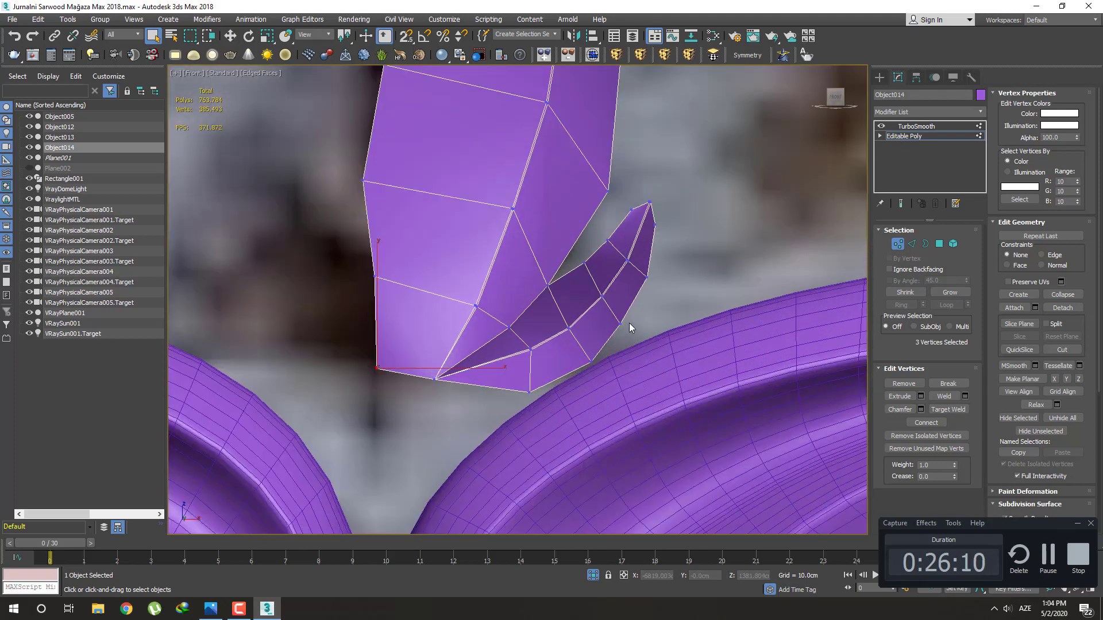
Select all polygons of the curled leaf and frame them in the front view
click(940, 247)
key(ctrl+a)
double_click(610, 243)
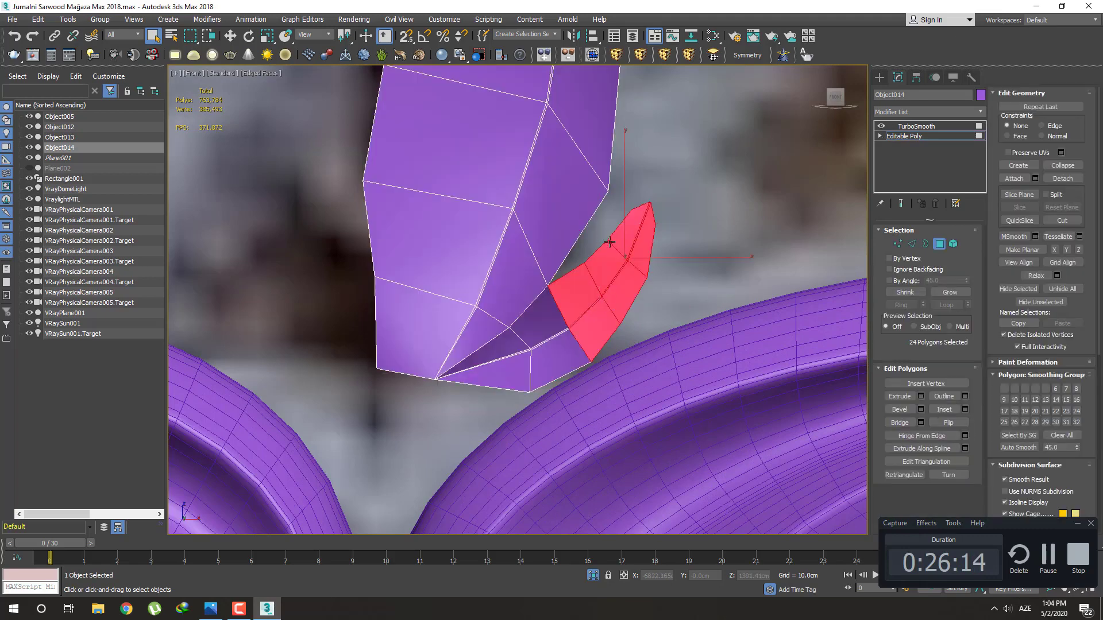
click(635, 196)
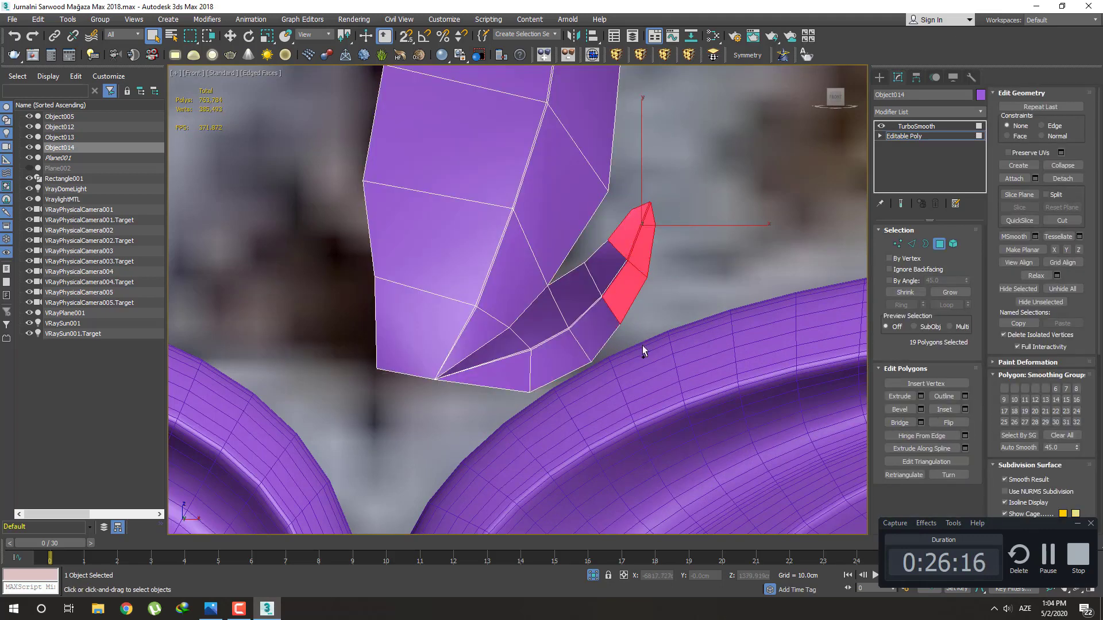
shift+click(609, 284)
shift+click(543, 329)
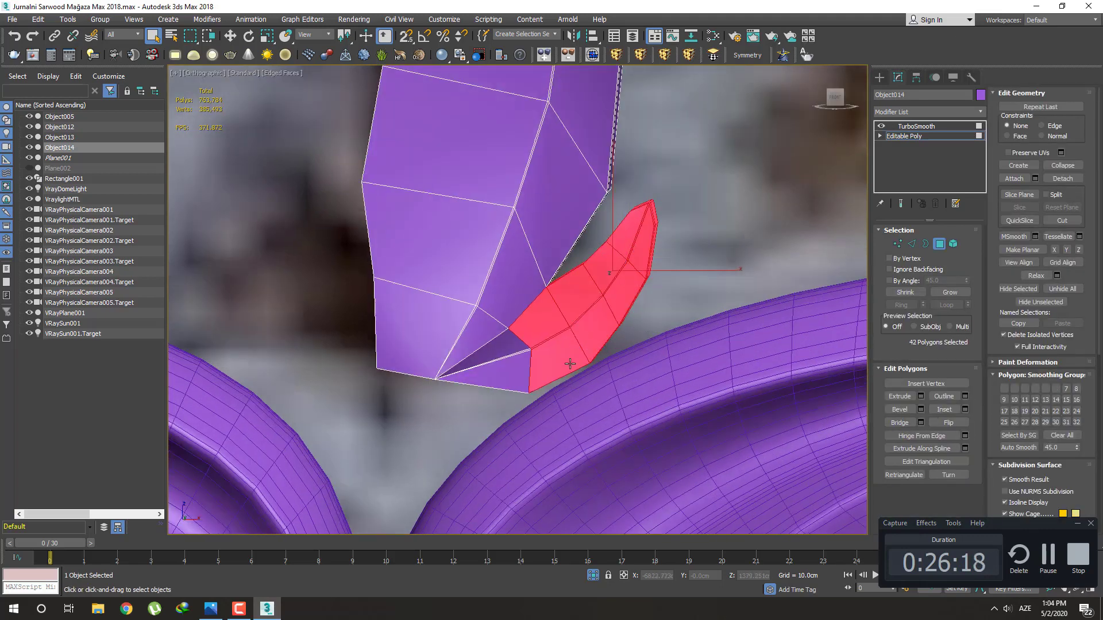
mouse_move(568, 357)
alt+middle_down()
mouse_move(452, 390)
mouse_move(584, 356)
mouse_move(573, 416)
alt+middle_up()
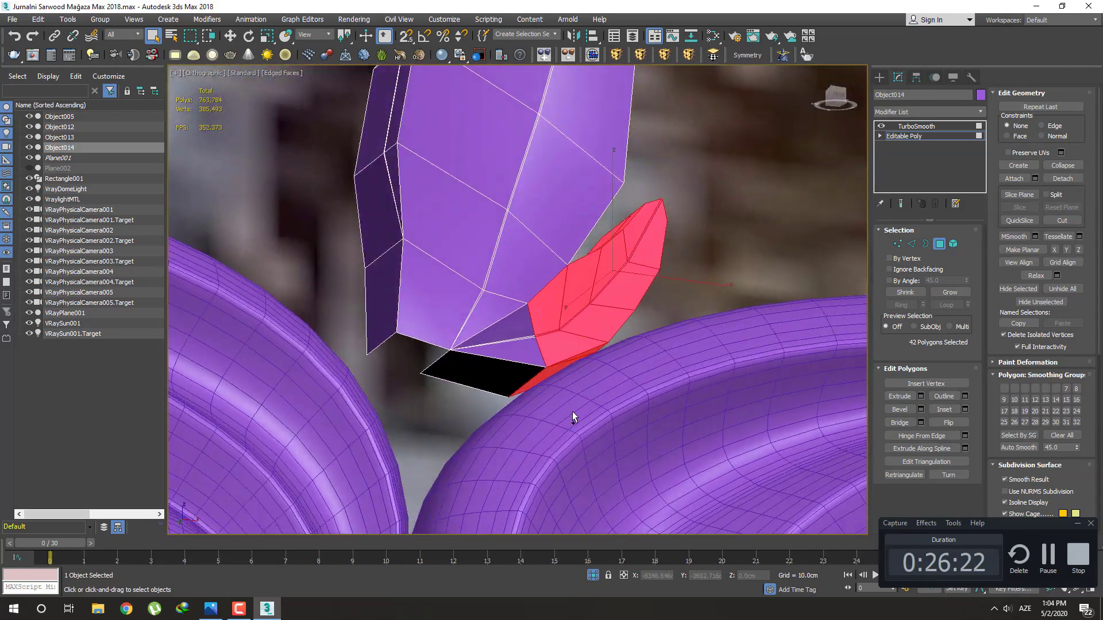
shift+click(513, 340)
alt+middle_drag(513, 340, 534, 341)
key(f)
key(z)
scroll(616, 302, down, 3)
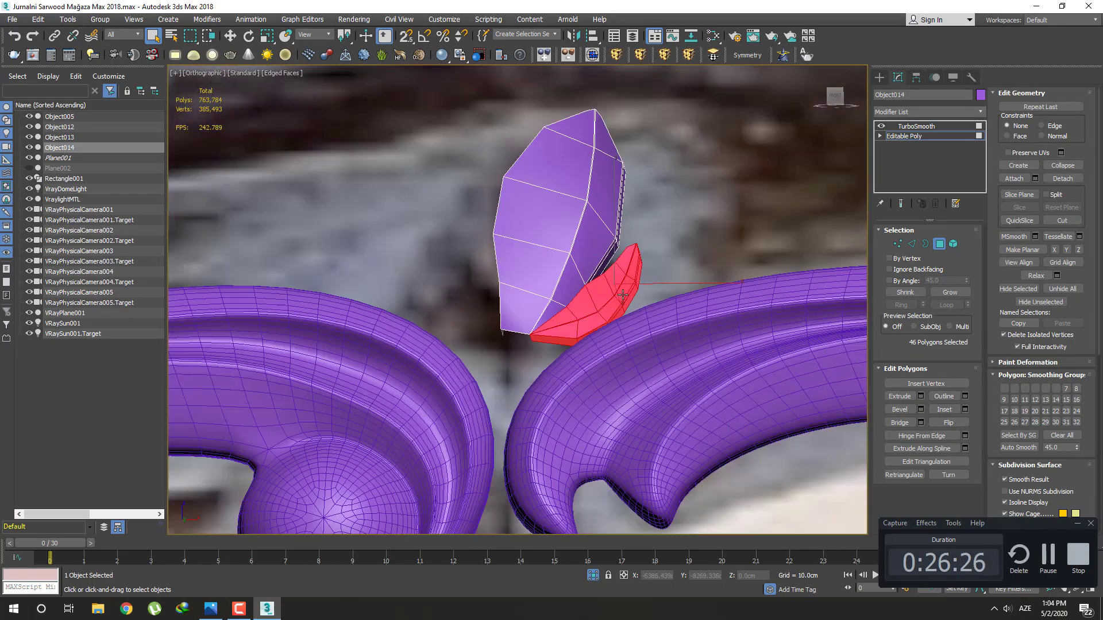
scroll(616, 302, up, 4)
scroll(616, 302, down, 4)
scroll(615, 299, up, 3)
Clone the curl polygons to a new object, Object015, and mirror it on X
key(w)
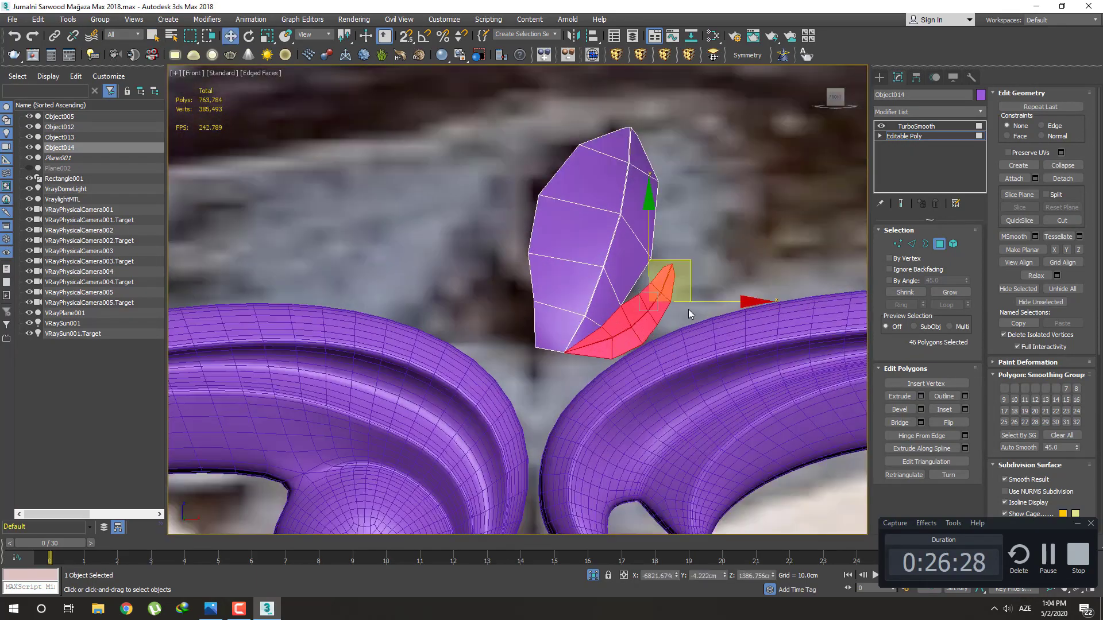
shift+drag(616, 297, 408, 297)
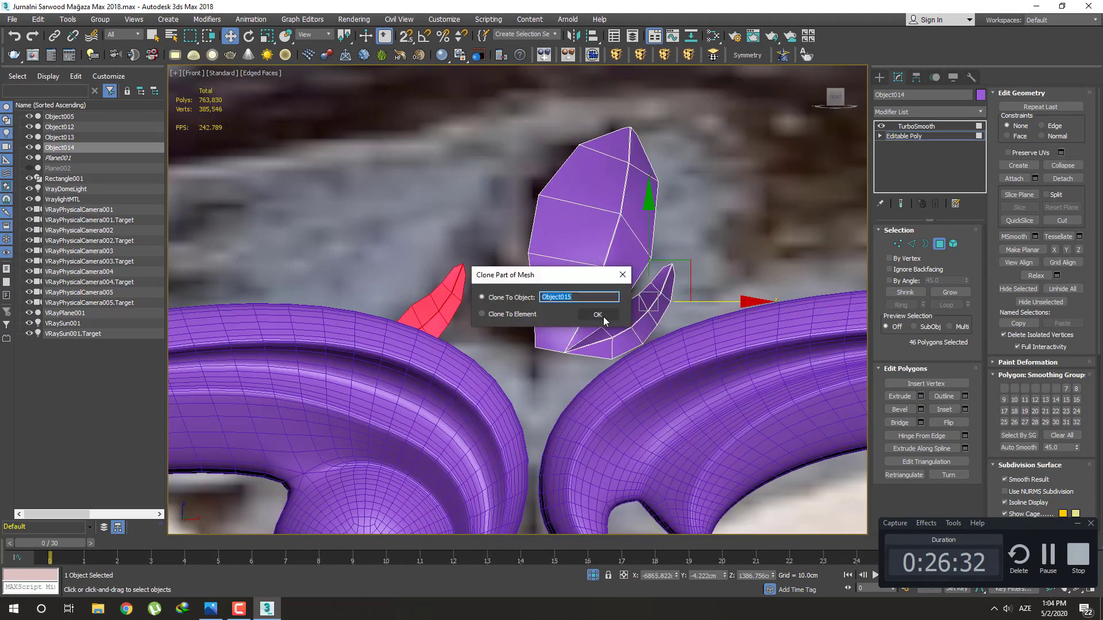
click(597, 315)
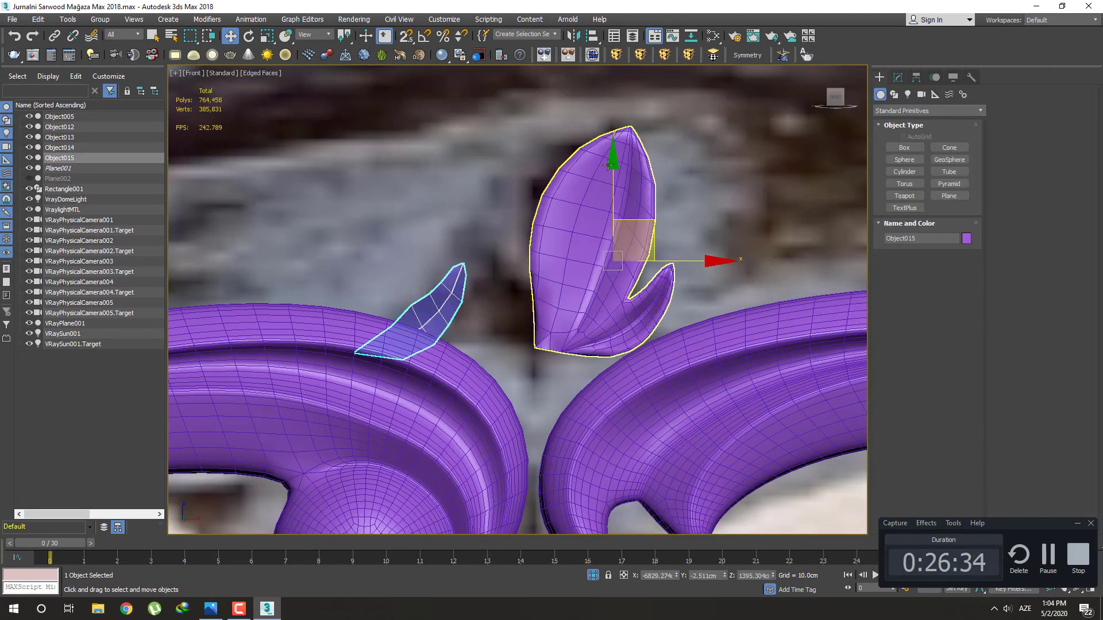
click(573, 37)
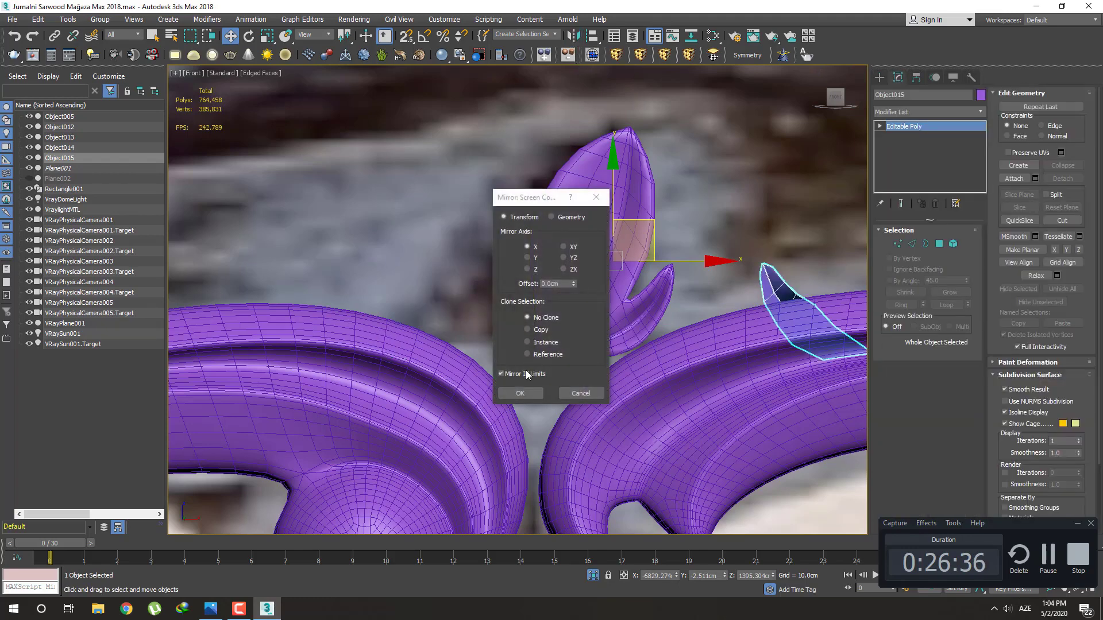
click(520, 394)
Center the copied leaf's pivot on the object
click(916, 77)
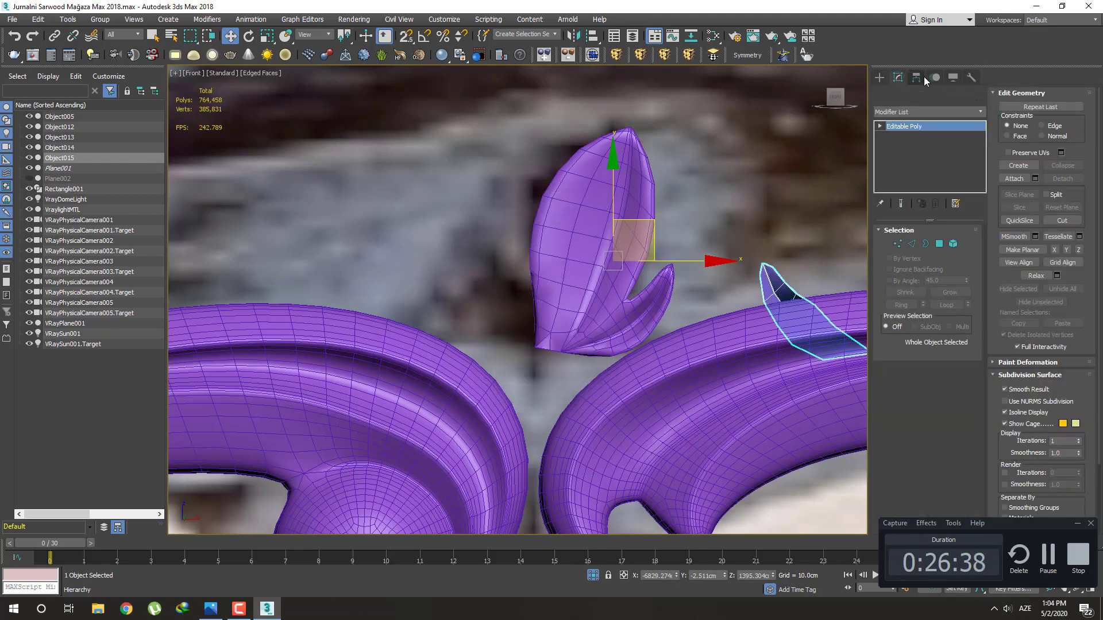
click(927, 216)
click(927, 156)
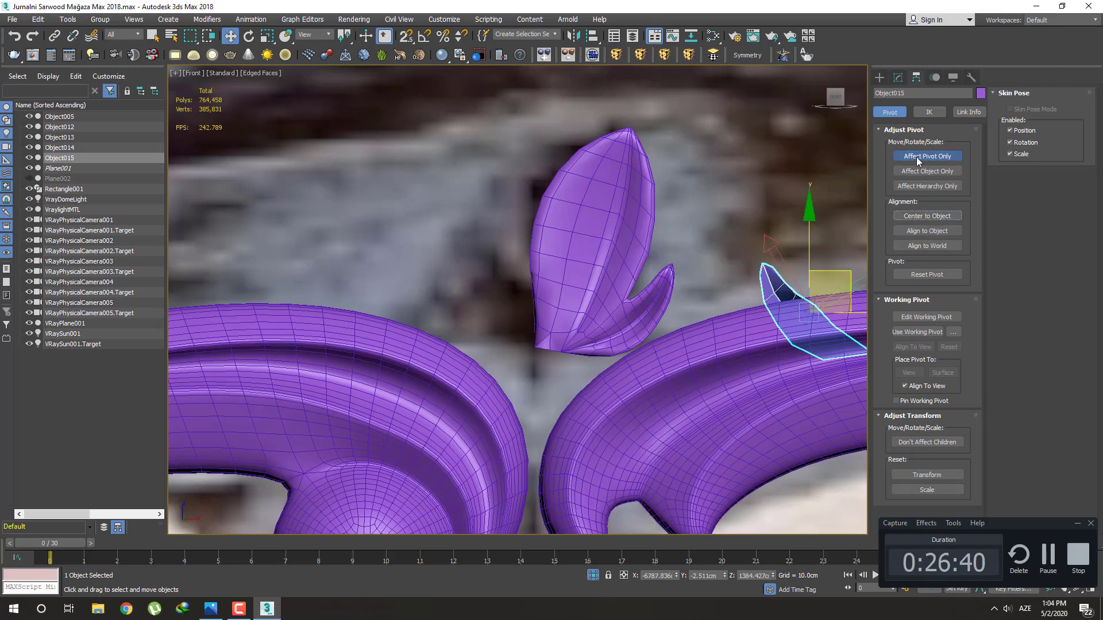
click(880, 78)
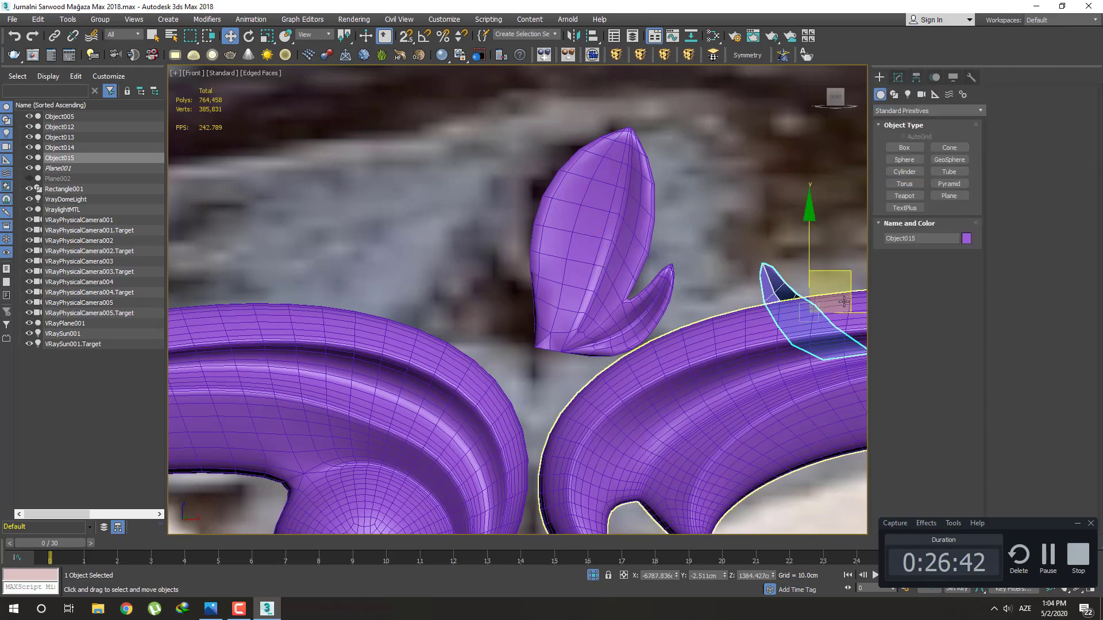
Move the mirrored leaf against the bud and rotate it more upright
drag(850, 315, 495, 304)
scroll(502, 343, up, 5)
middle_drag(502, 343, 495, 373)
key(e)
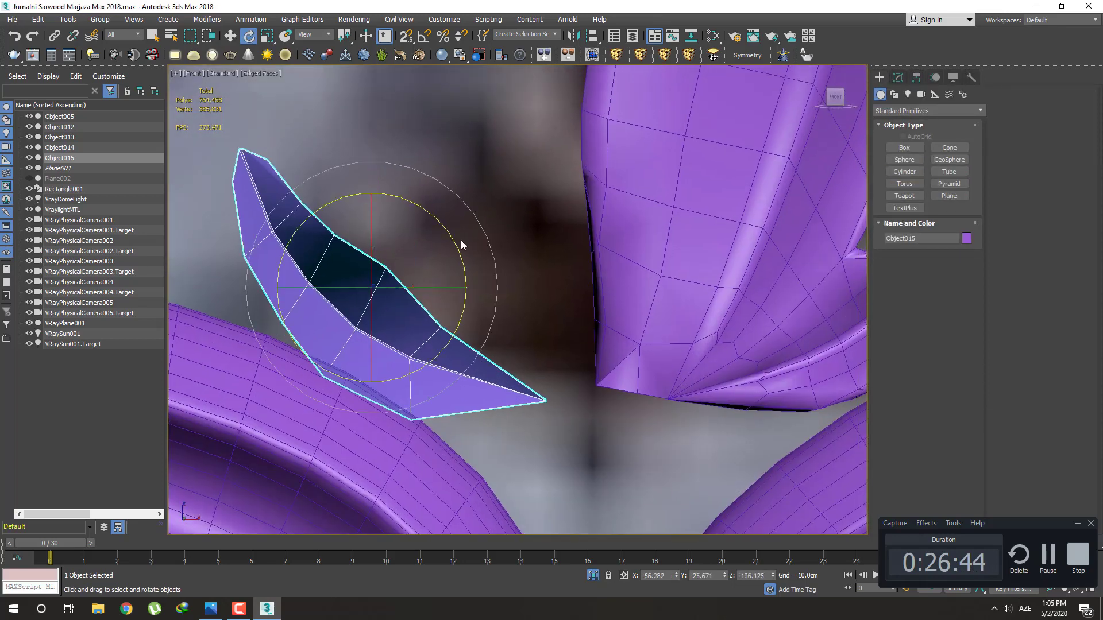
mouse_move(454, 235)
mouse_down()
mouse_move(467, 264)
mouse_move(514, 182)
mouse_move(496, 173)
mouse_up()
key(w)
scroll(591, 277, down, 5)
alt+middle_drag(591, 277, 526, 288)
Delete the TurboSmooth modifier from the bud Object014
ctrl+click(527, 287)
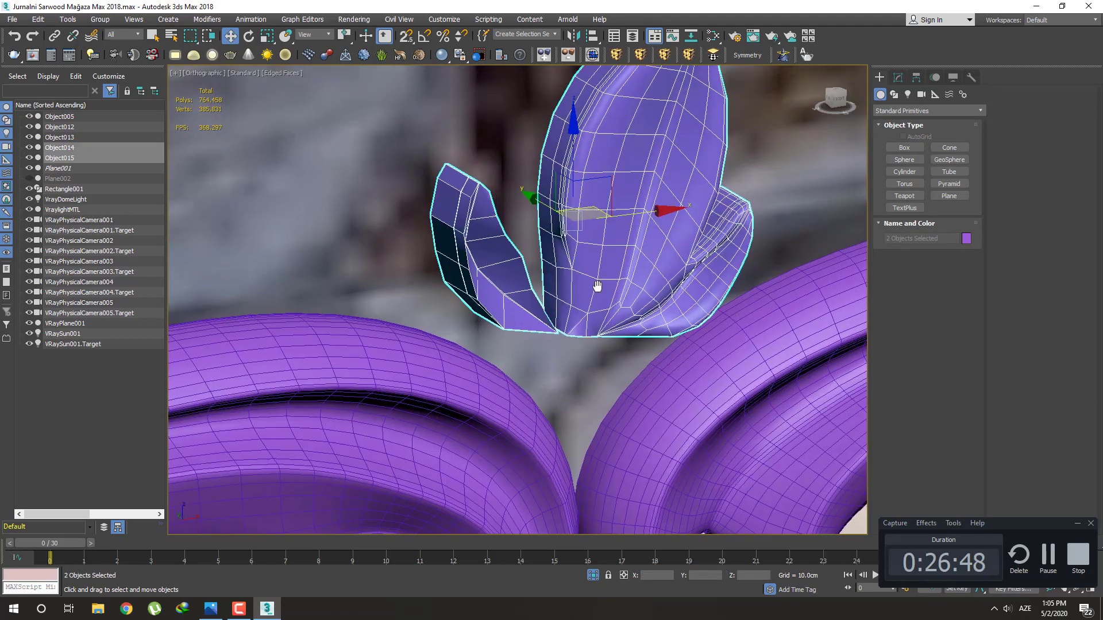
scroll(526, 288, up, 3)
click(674, 145)
click(898, 79)
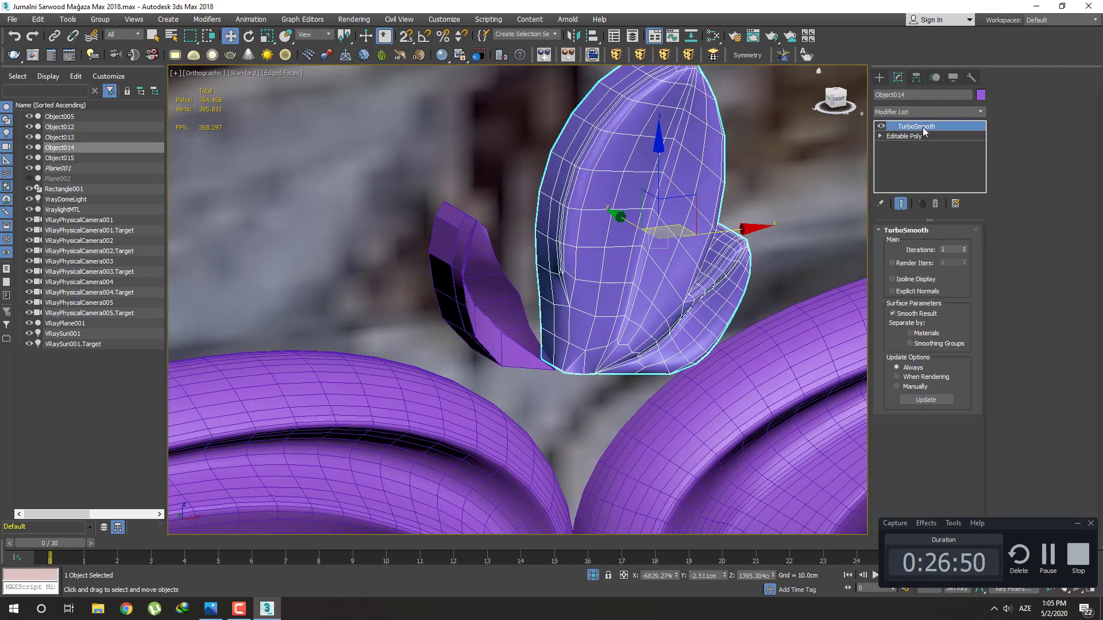
right_click(922, 127)
click(942, 144)
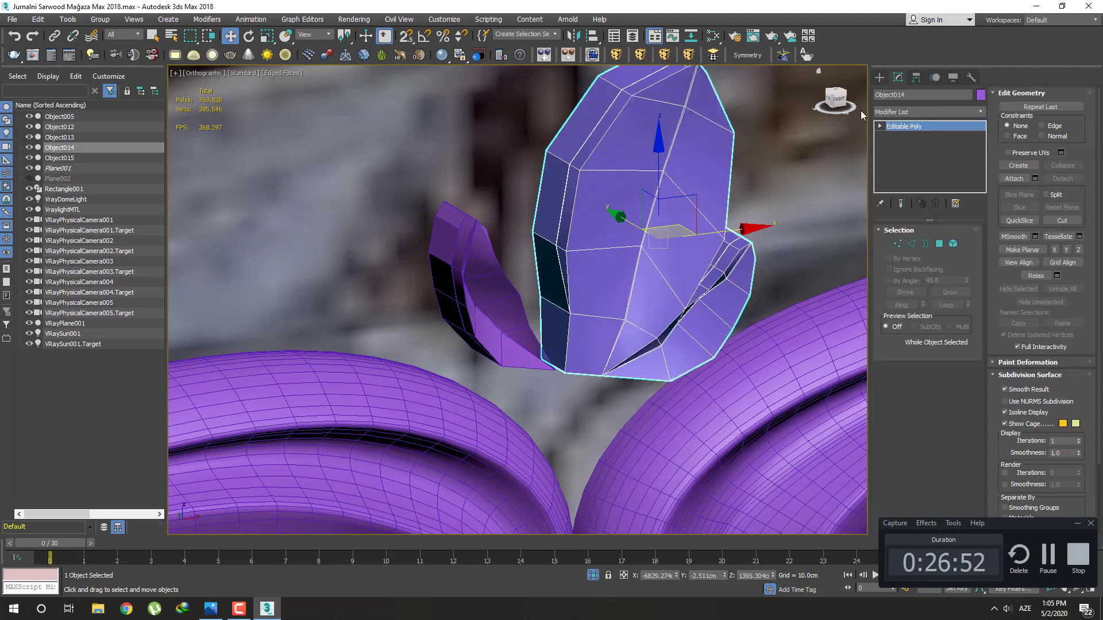
click(879, 77)
Isolate Object014 and the mirrored leaf Object015 with Alt+Q
alt+middle_drag(632, 258, 496, 281)
ctrl+click(493, 280)
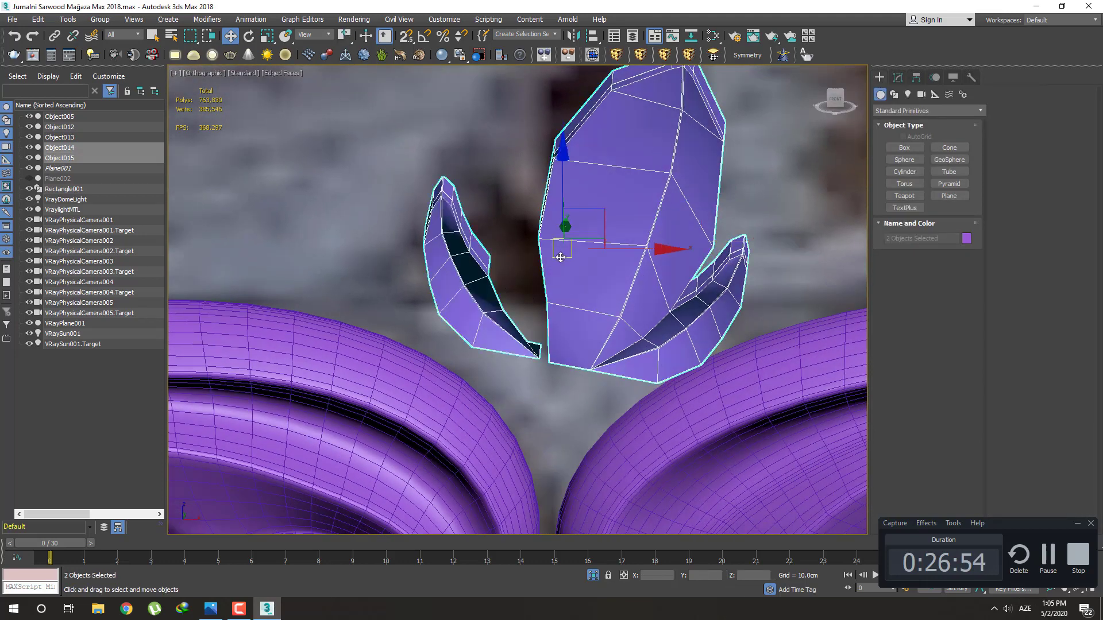
key(alt+q)
mouse_move(567, 265)
alt+middle_down()
mouse_move(586, 376)
mouse_move(469, 349)
mouse_move(491, 342)
mouse_move(497, 318)
mouse_move(552, 316)
mouse_move(500, 318)
mouse_move(521, 249)
mouse_move(488, 327)
mouse_move(515, 336)
mouse_move(524, 318)
mouse_move(502, 328)
mouse_move(537, 357)
mouse_move(558, 317)
mouse_move(536, 374)
mouse_move(644, 338)
alt+middle_up()
scroll(594, 444, up, 3)
scroll(594, 444, down, 5)
click(469, 349)
scroll(488, 345, up, 4)
scroll(536, 367, down, 2)
scroll(536, 367, up, 1)
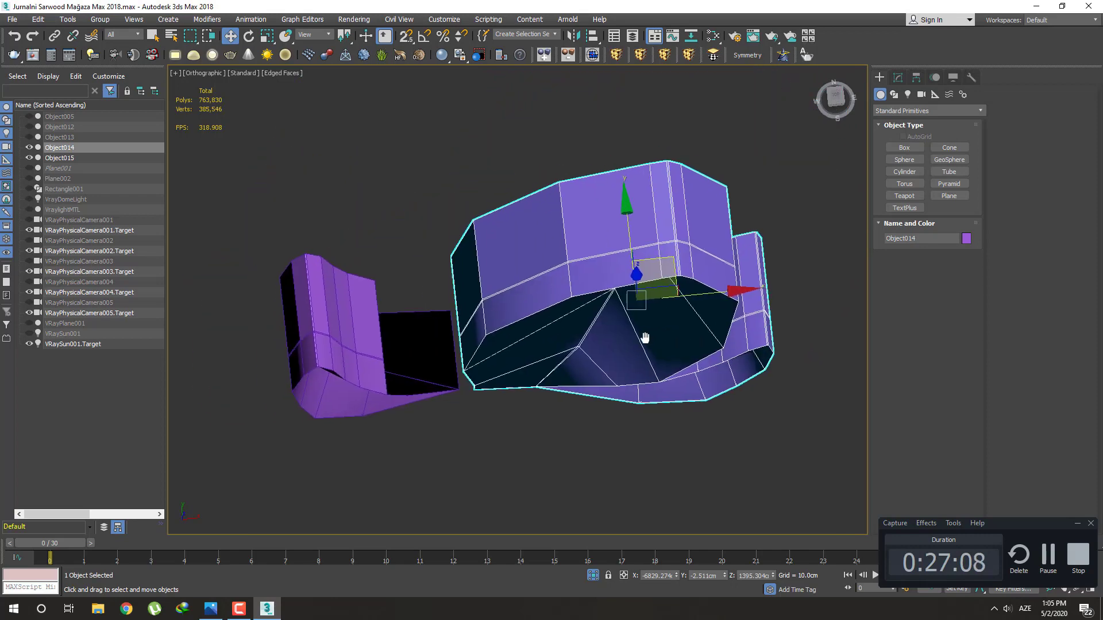
Attach the mirrored side leaf Object015 to the bud Object014
scroll(645, 338, down, 2)
ctrl+click(428, 339)
click(546, 58)
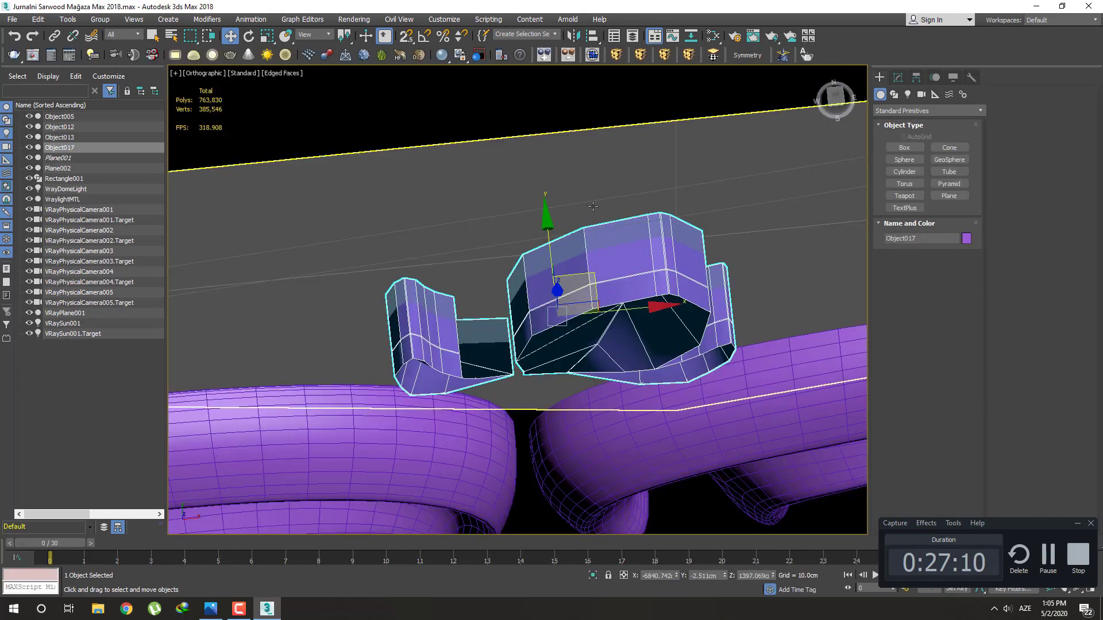
In Top view, box-select the rear band of polygons and delete them
key(t)
scroll(549, 326, up, 3)
scroll(548, 325, down, 3)
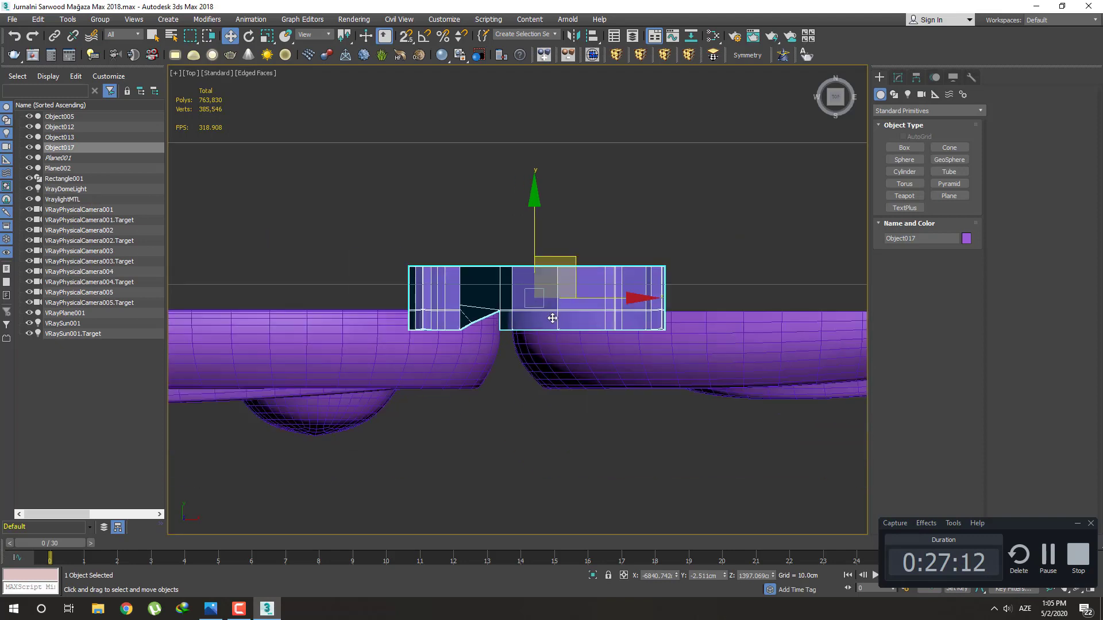
middle_drag(518, 309, 519, 335)
key(4)
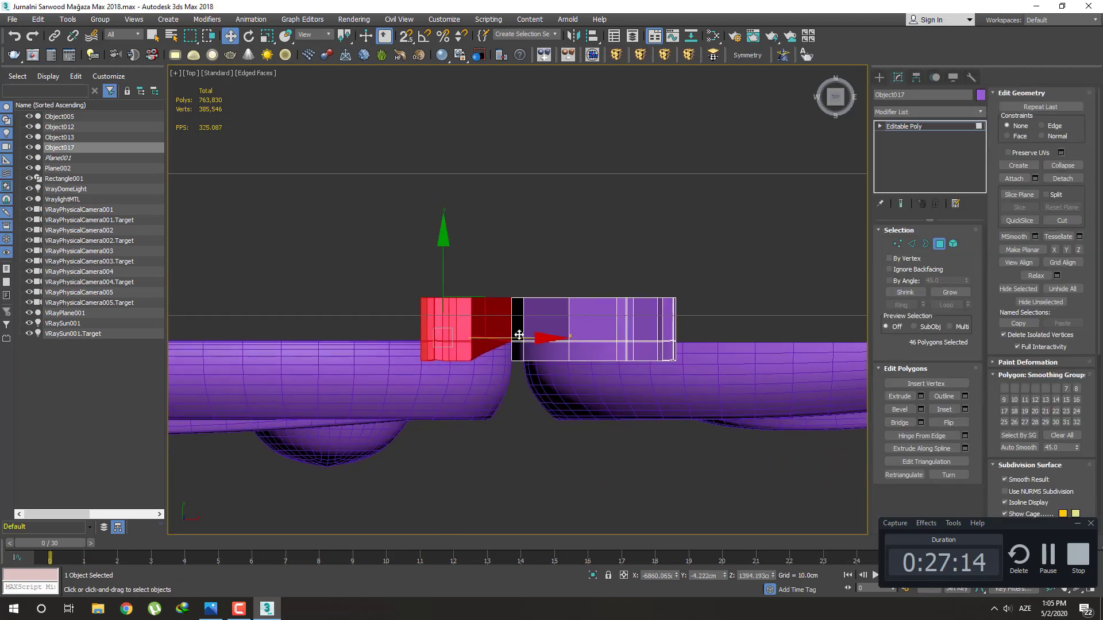
drag(754, 312, 741, 332)
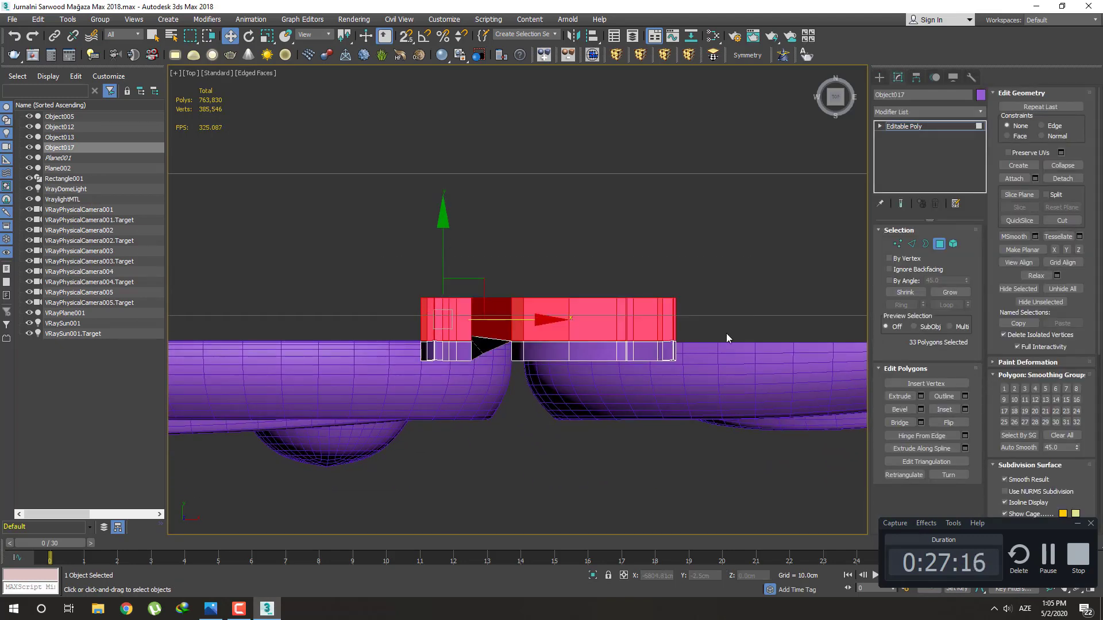
scroll(644, 348, up, 2)
middle_drag(635, 350, 646, 323)
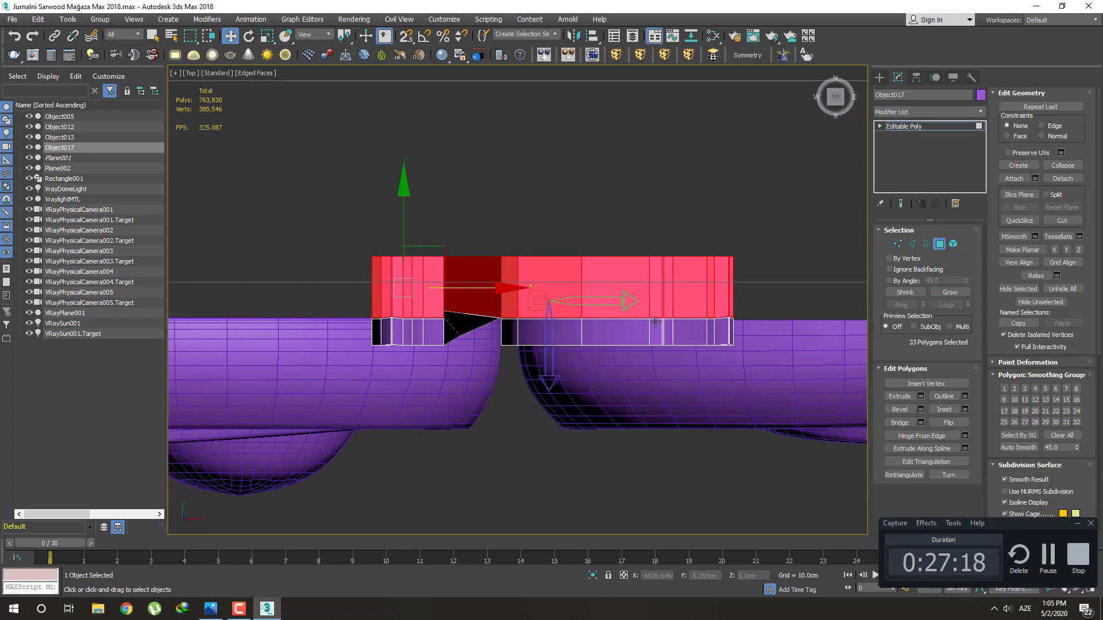
key(Delete)
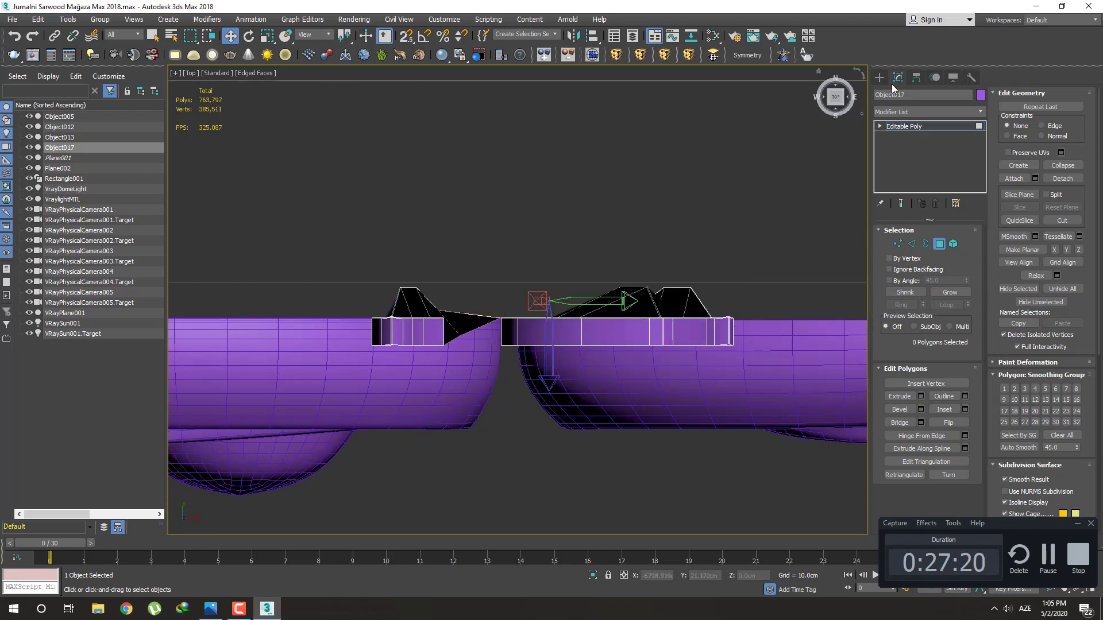
Turn off pivot-only editing and orbit to an angled view of the bud
click(917, 79)
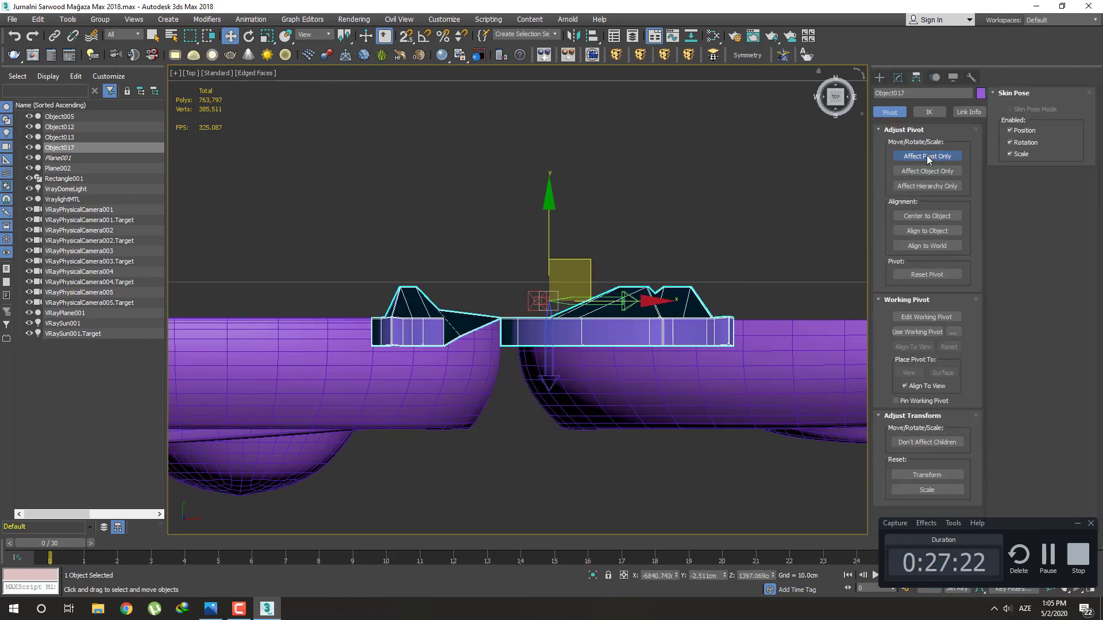
click(926, 156)
alt+middle_drag(563, 270, 597, 245)
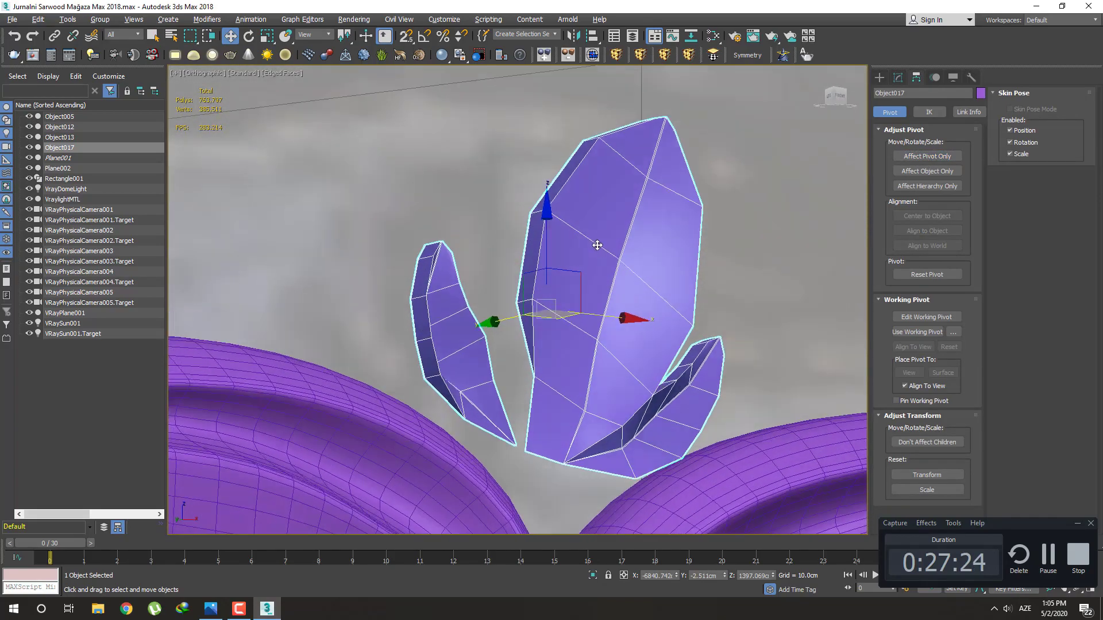
Orbit around the bud from side, high and low angles, then return to Front view
scroll(598, 246, up, 3)
mouse_move(579, 295)
alt+middle_down()
mouse_move(654, 268)
mouse_move(532, 245)
mouse_move(543, 256)
alt+middle_up()
scroll(552, 266, up, 3)
scroll(505, 322, down, 1)
scroll(520, 299, down, 2)
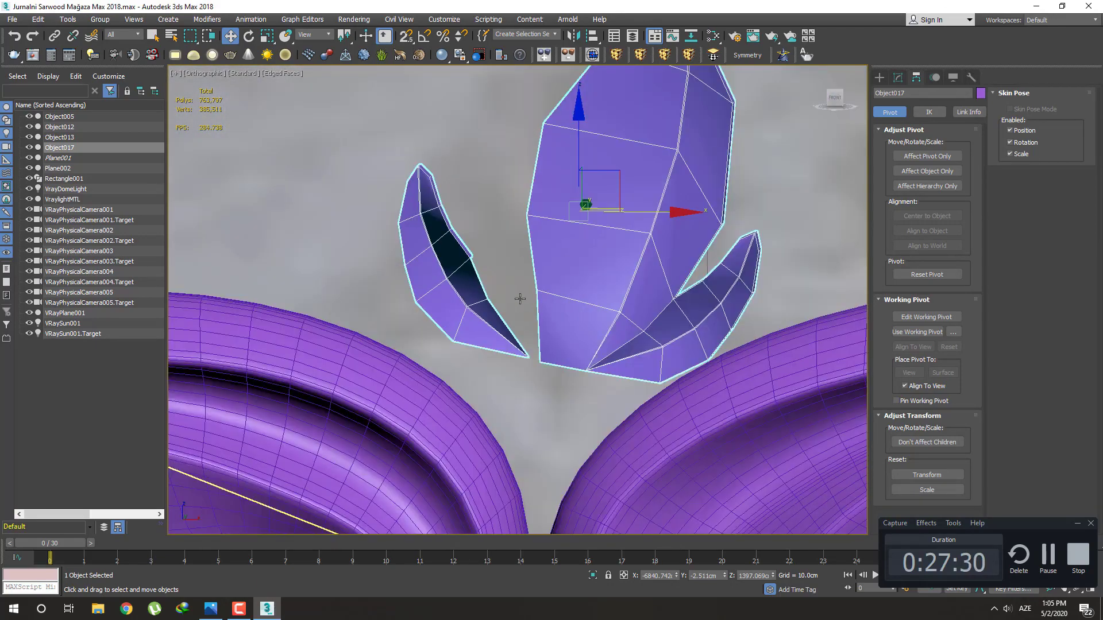
scroll(520, 299, down, 2)
mouse_move(519, 296)
alt+middle_down()
mouse_move(513, 382)
mouse_move(571, 332)
alt+middle_up()
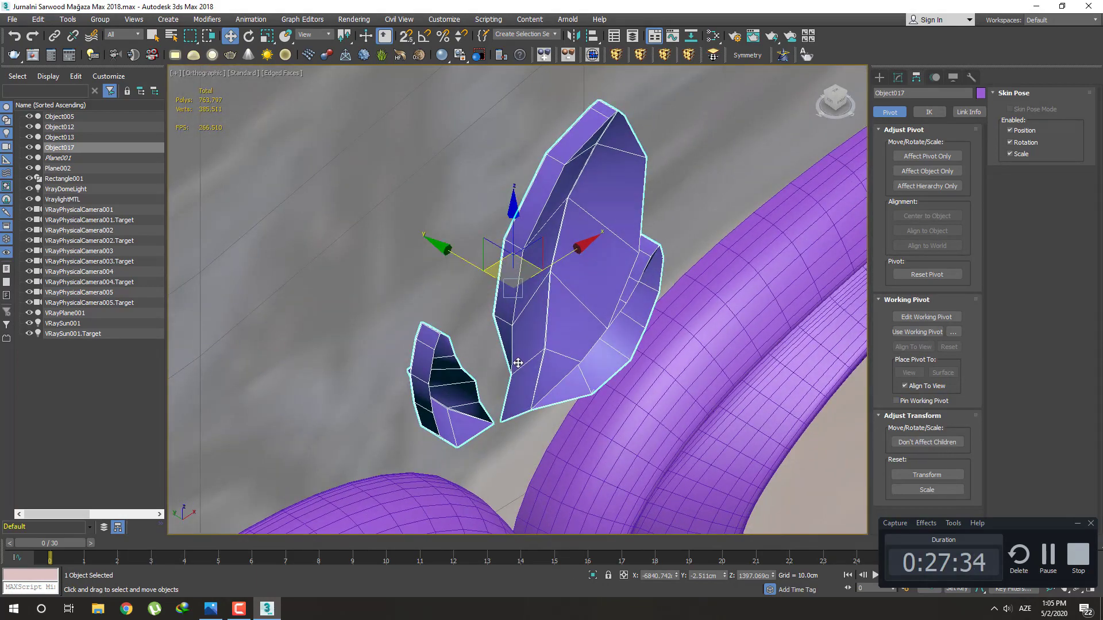
alt+middle_drag(514, 362, 534, 298)
key(f)
scroll(546, 285, up, 5)
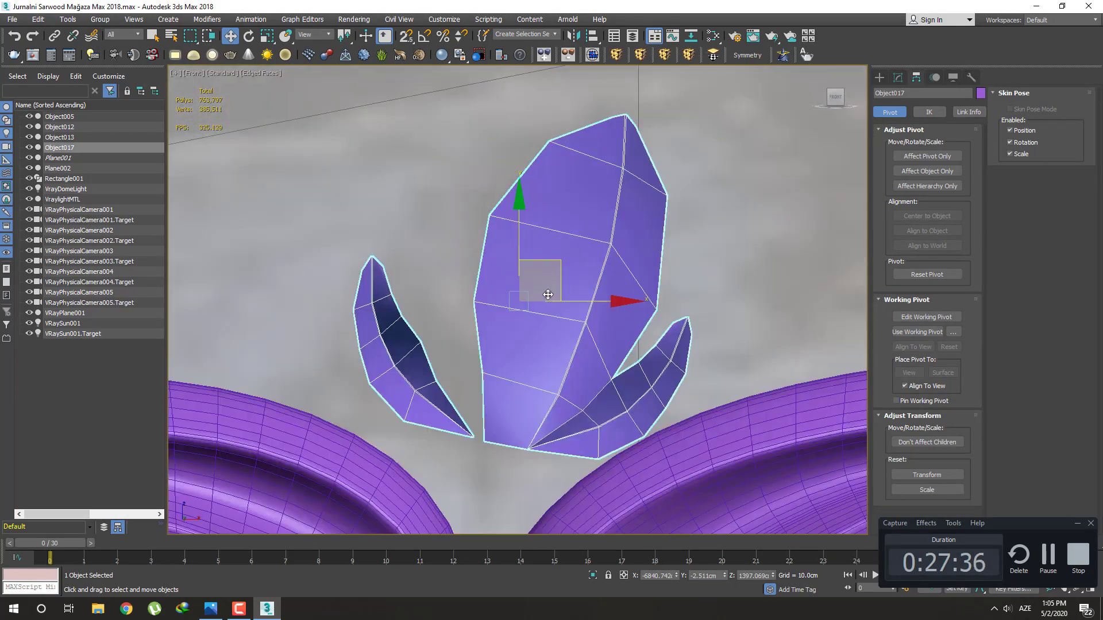
In Polygon mode, select the upper and lower polygons of the bud
click(898, 77)
key(4)
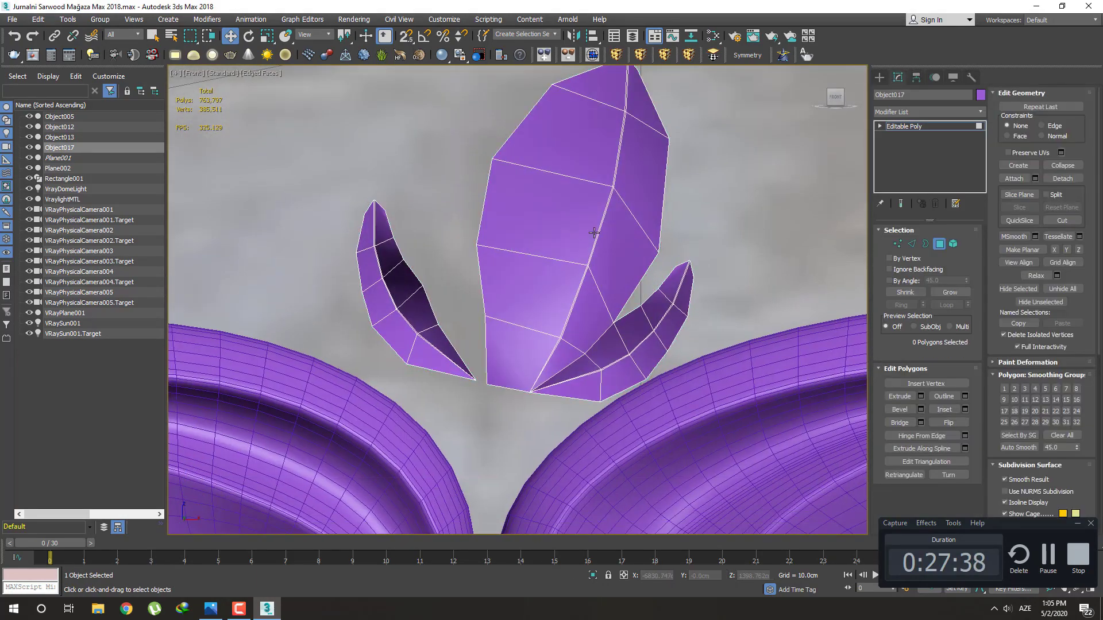
key(q)
click(617, 200)
ctrl+drag(617, 199, 619, 148)
mouse_move(618, 147)
middle_down()
mouse_move(612, 182)
mouse_move(627, 170)
middle_up()
ctrl+click(612, 181)
ctrl+click(582, 250)
ctrl+click(564, 284)
scroll(624, 344, up, 3)
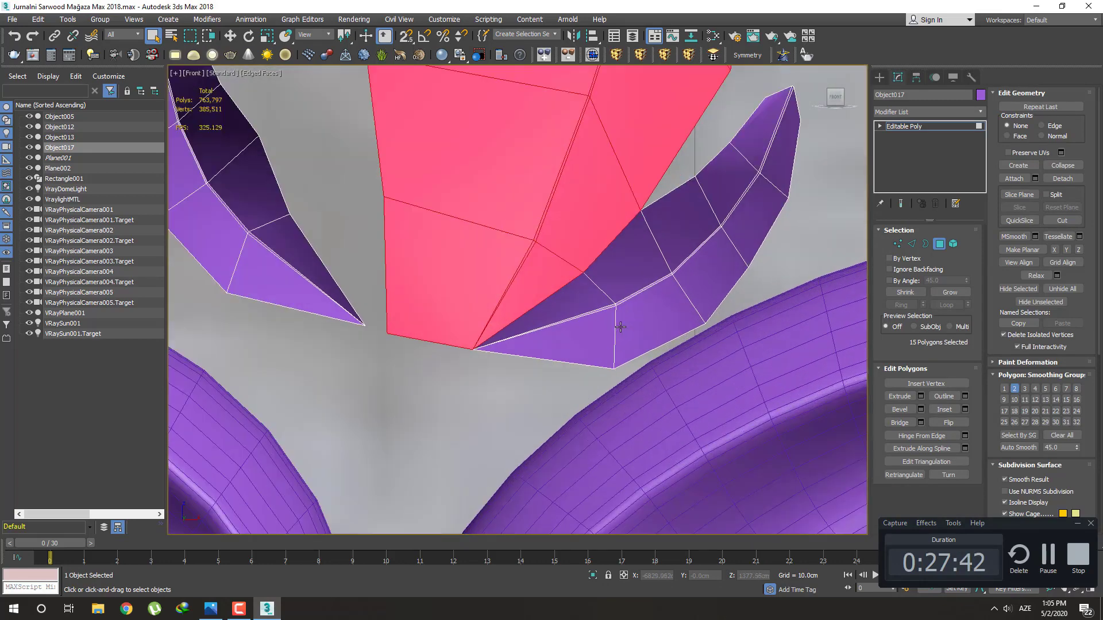
ctrl+click(671, 275)
Add both side horns' polygons, including their tips, to the selection
ctrl+drag(723, 237, 746, 191)
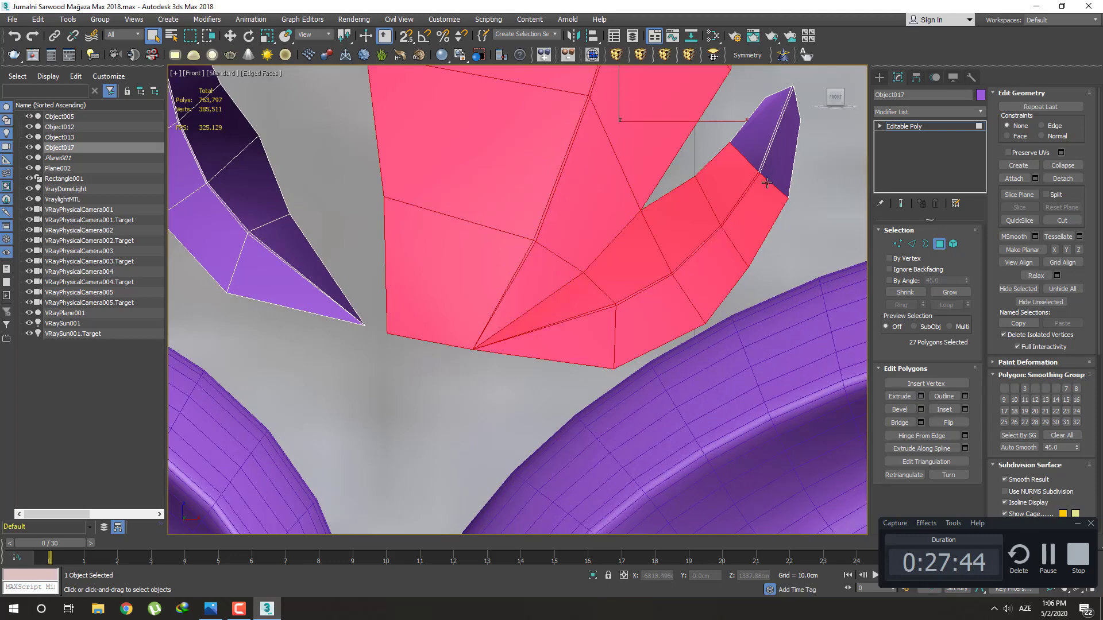
ctrl+click(766, 183)
scroll(758, 207, down, 3)
scroll(459, 230, up, 4)
ctrl+drag(458, 222, 419, 185)
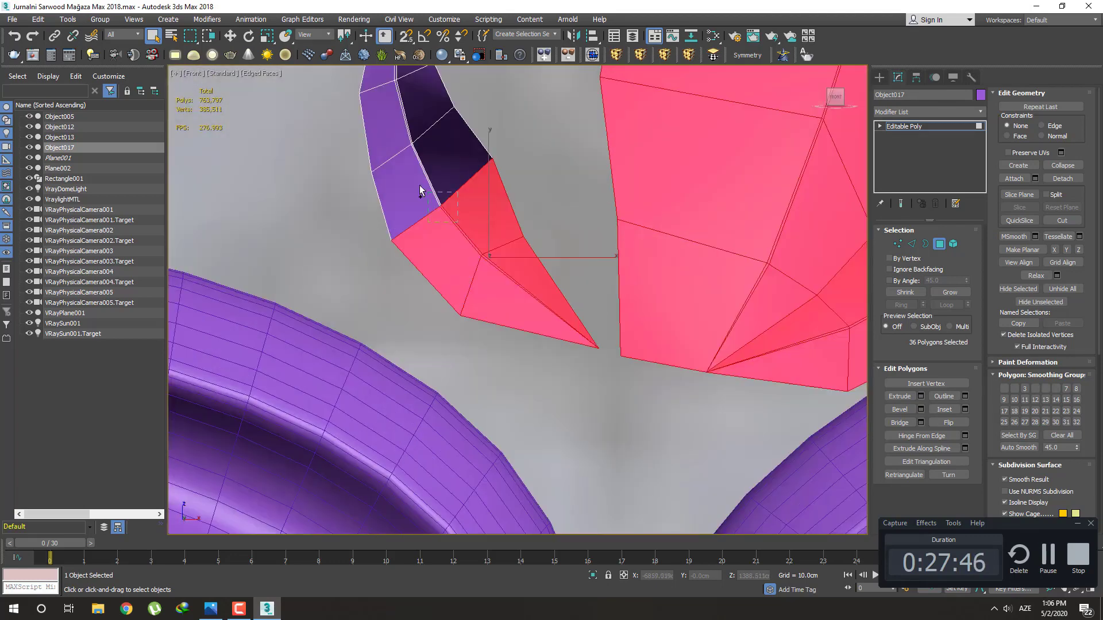
middle_drag(419, 186, 437, 233)
ctrl+drag(434, 164, 434, 160)
scroll(460, 230, down, 3)
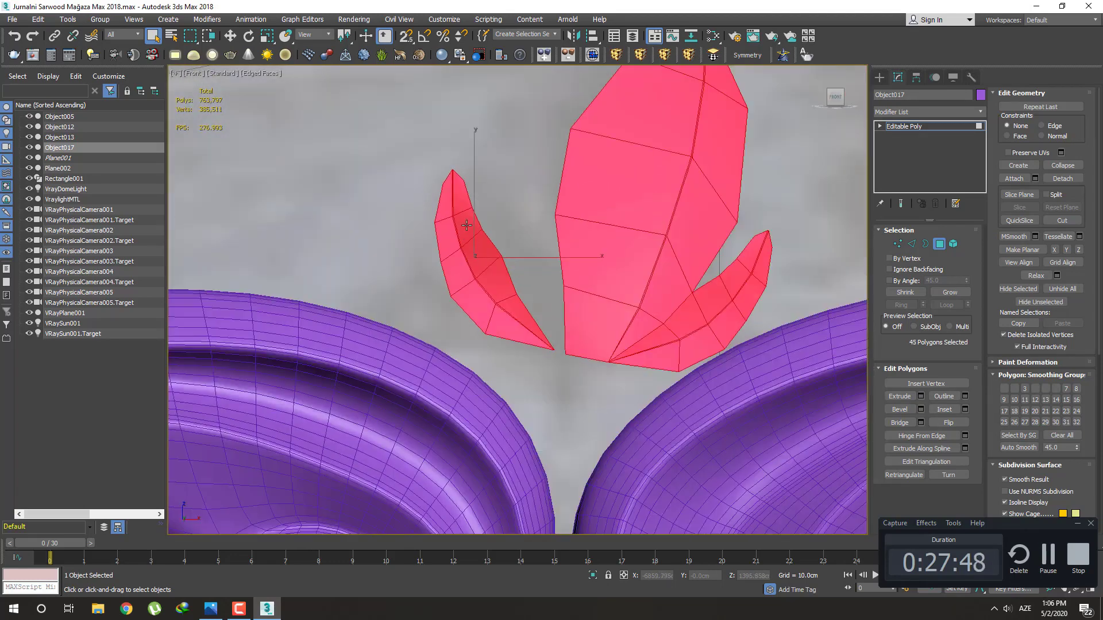
Turn off red face tinting, clear the selection, and recentre the bud in Front view
key(F2)
click(553, 298)
scroll(554, 299, up, 3)
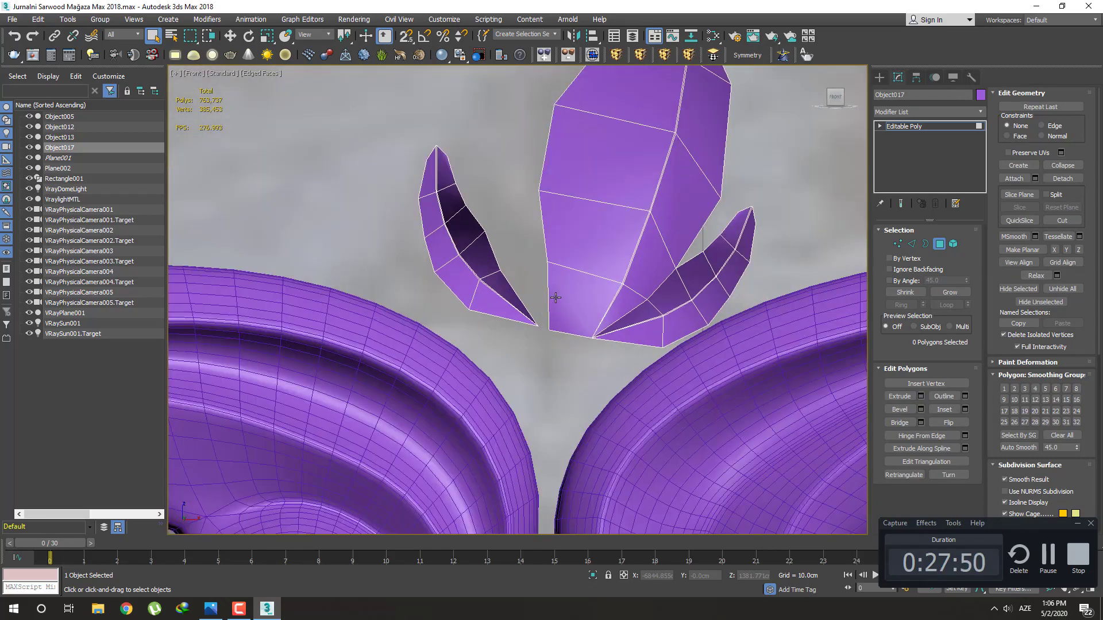
scroll(553, 298, down, 4)
mouse_move(553, 298)
alt+middle_down()
mouse_move(475, 285)
mouse_move(549, 298)
alt+middle_up()
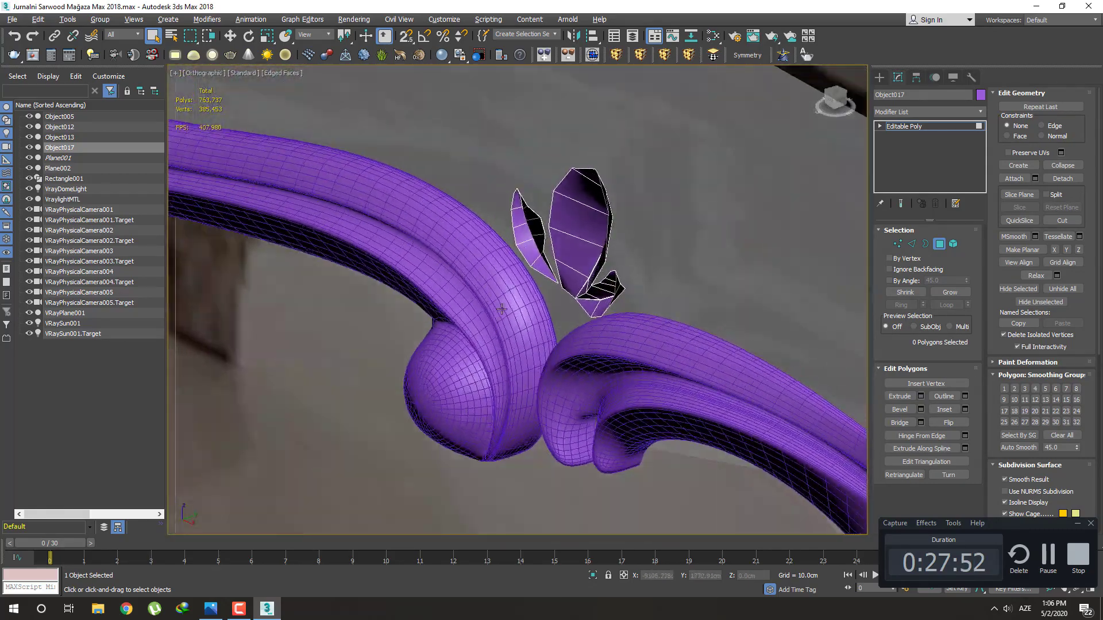
scroll(549, 298, up, 3)
scroll(549, 297, up, 2)
scroll(548, 297, up, 1)
key(f)
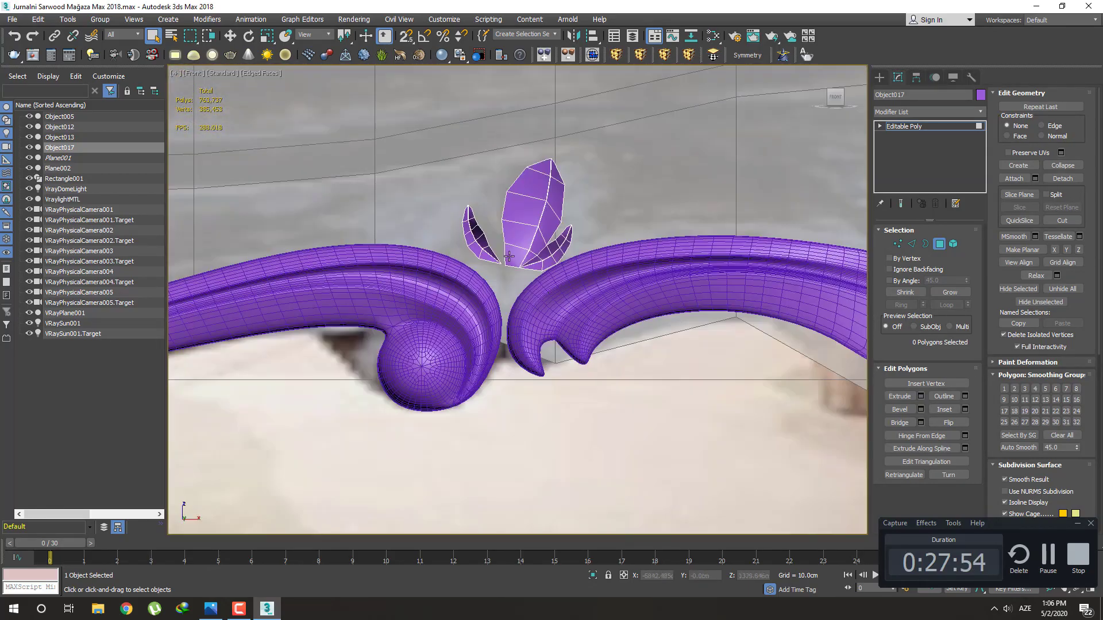
scroll(532, 315, up, 4)
middle_drag(532, 315, 532, 326)
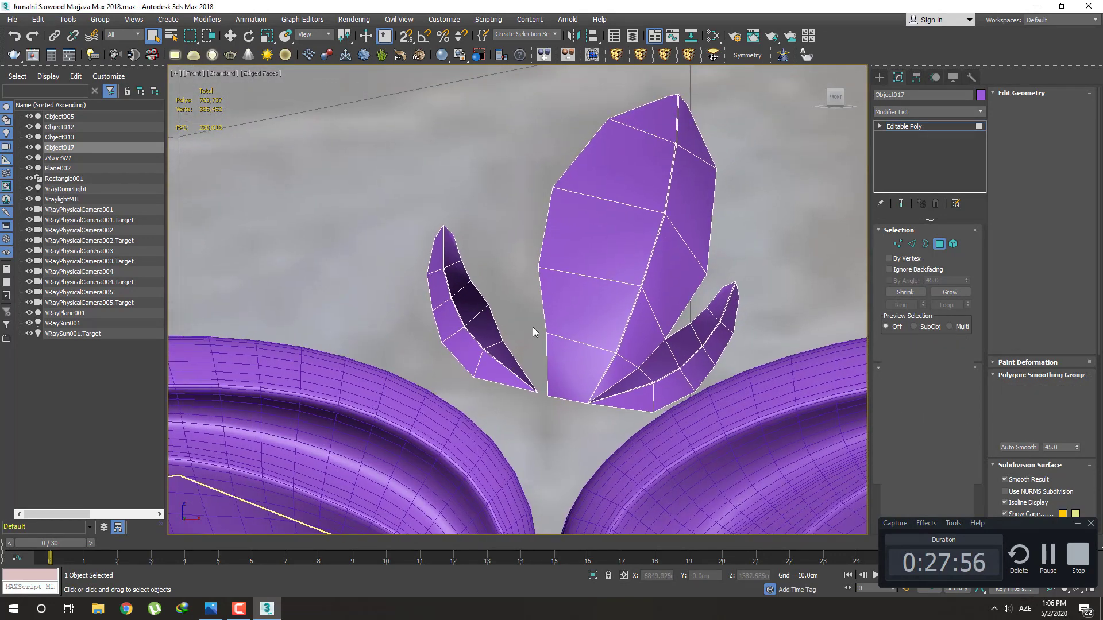
Select the left horn element and clone it as a separate object, then undo that
key(5)
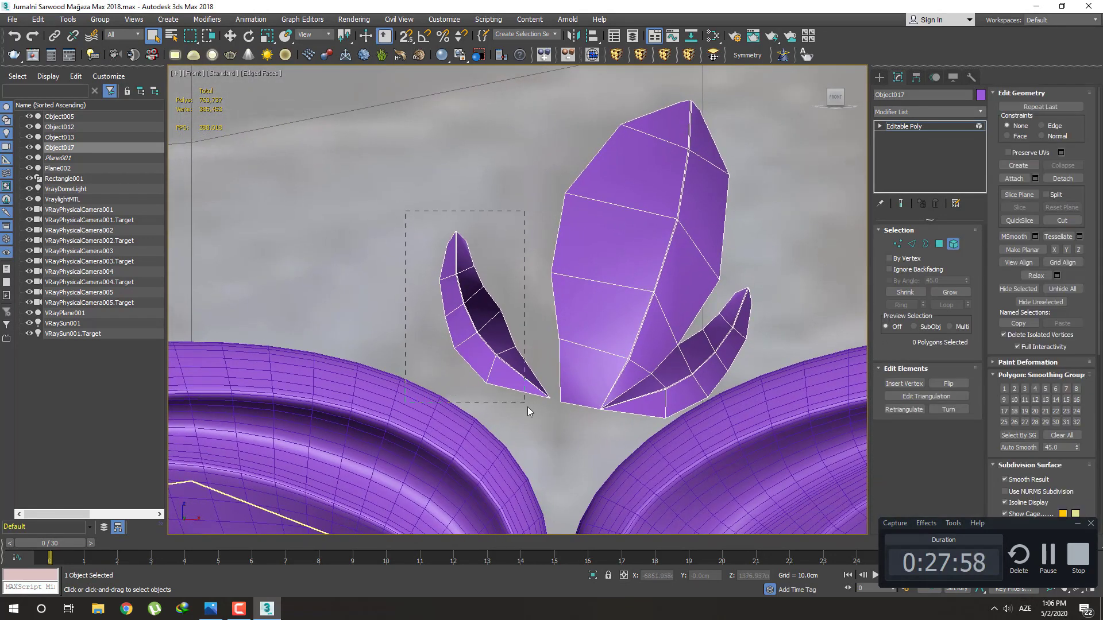
drag(528, 407, 529, 396)
key(w)
scroll(530, 325, up, 2)
scroll(478, 284, up, 2)
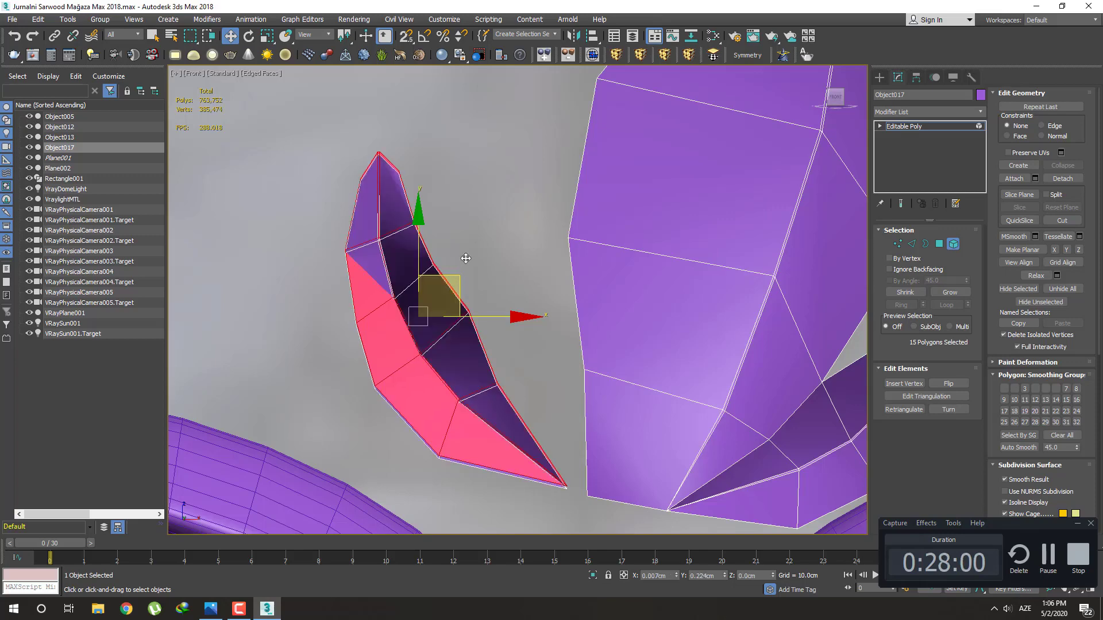
shift+drag(466, 259, 520, 148)
click(592, 316)
scroll(517, 295, down, 3)
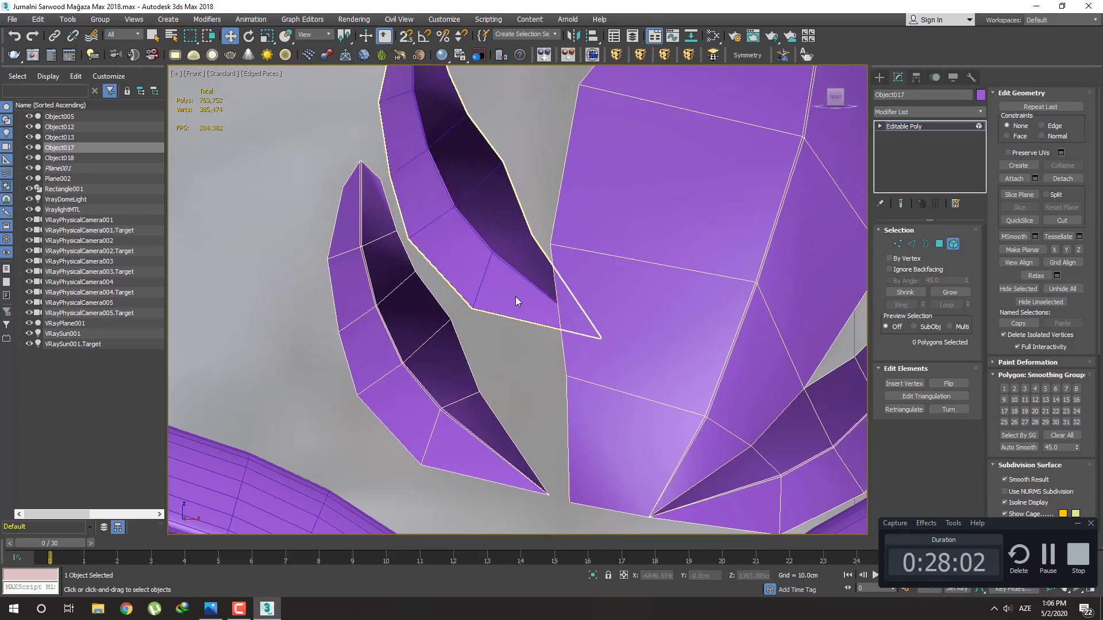
scroll(517, 296, down, 3)
key(ctrl+z)
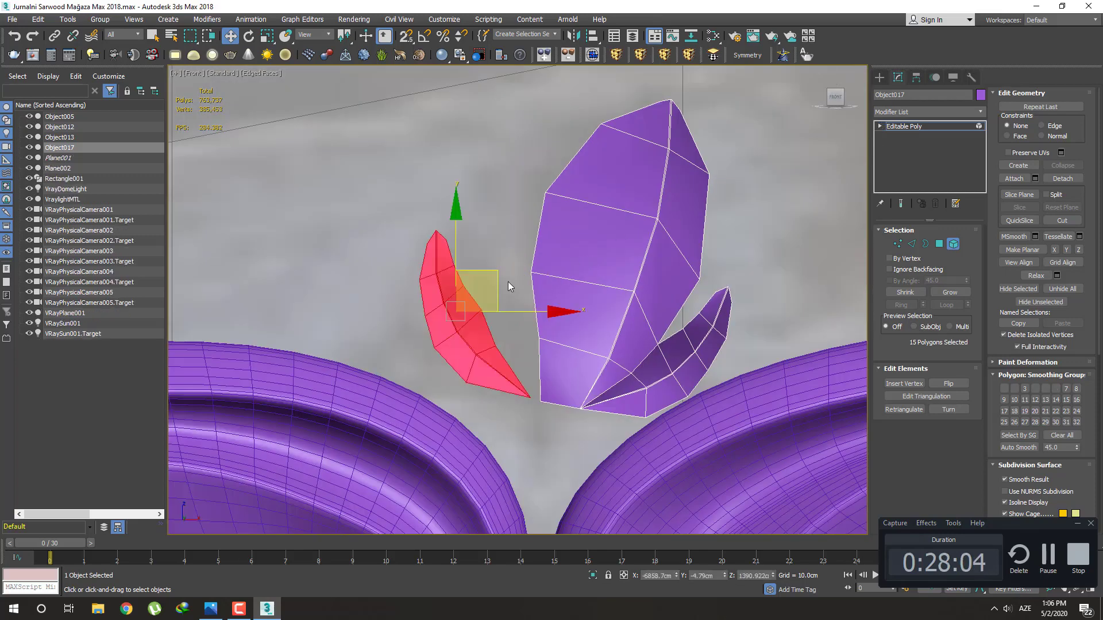
Clone the left horn as a new element and tilt the copy more upright
shift+drag(483, 376, 526, 303)
click(513, 315)
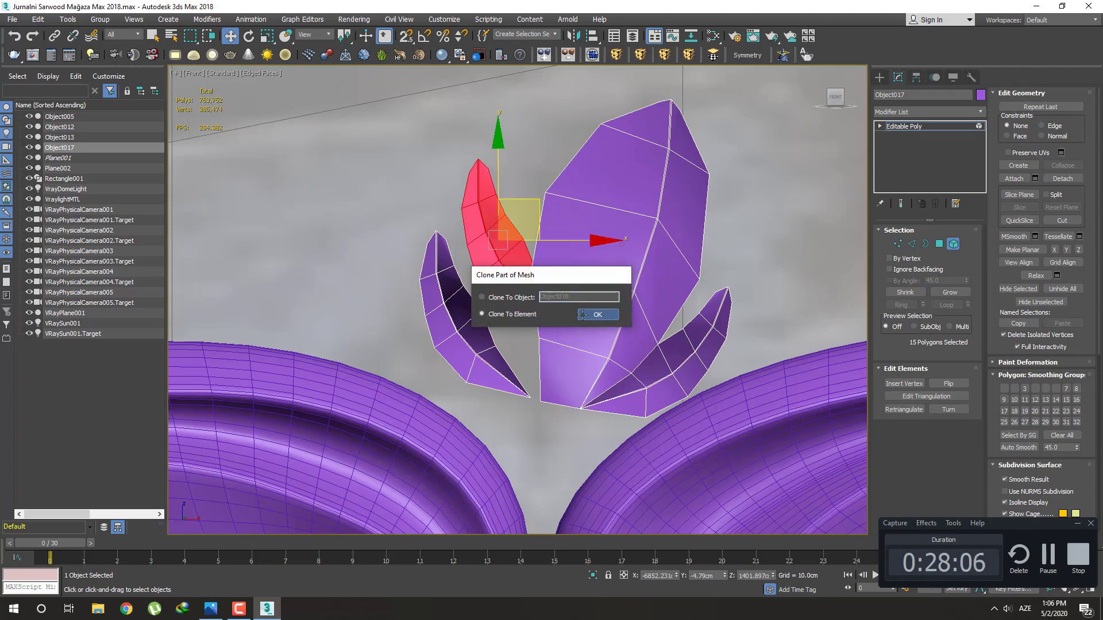
click(597, 315)
key(e)
drag(573, 182, 563, 222)
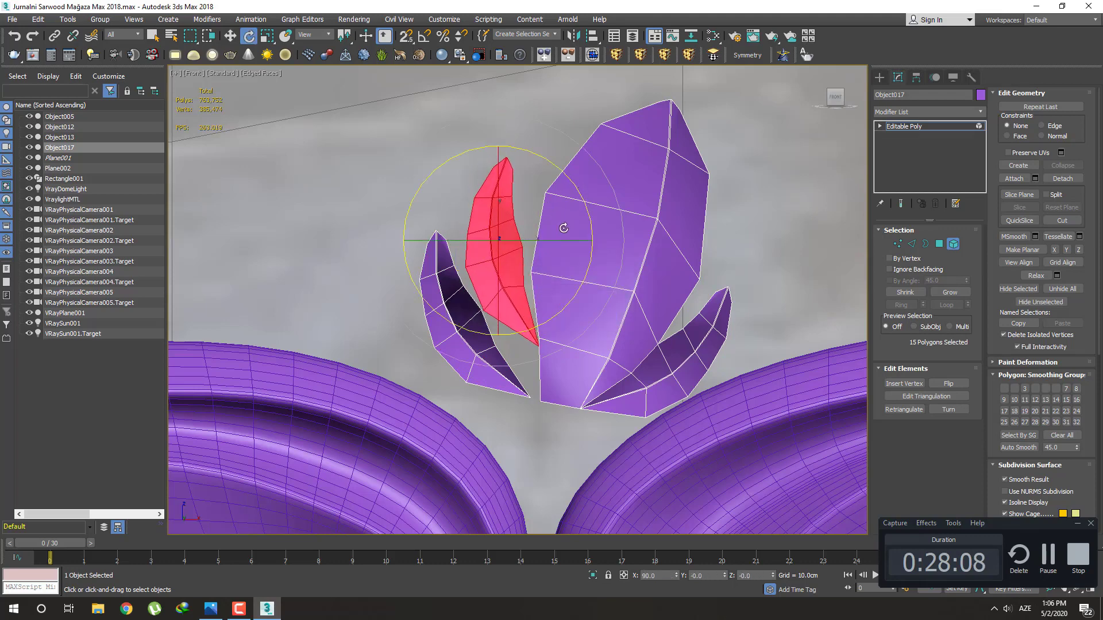
Scale the copied horn to about 77% and move it beside the bud's left edge
key(r)
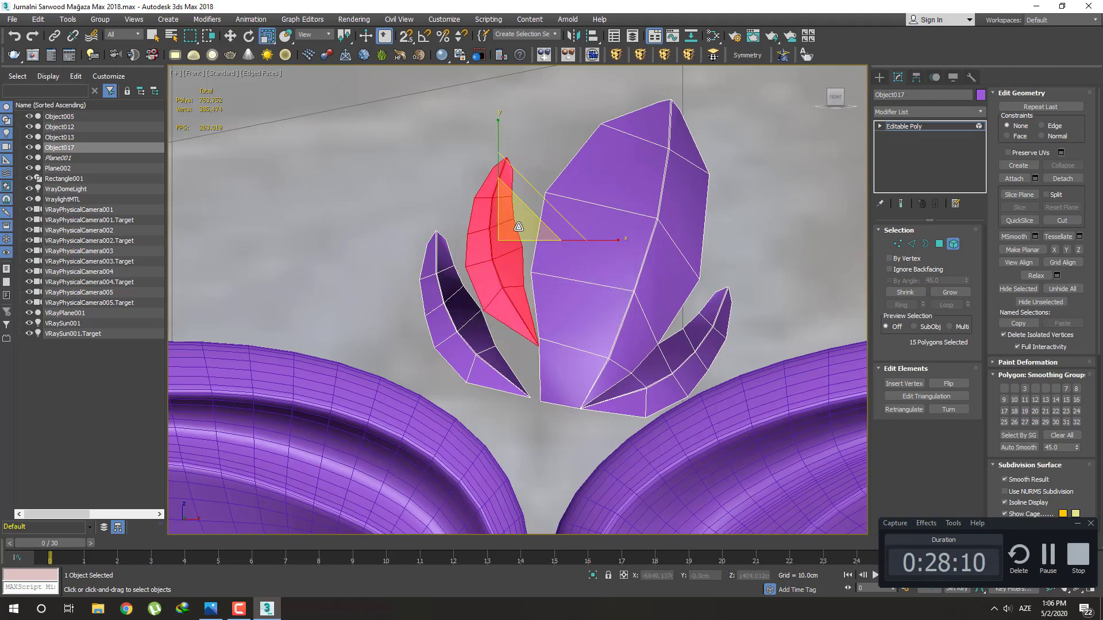
drag(545, 201, 525, 251)
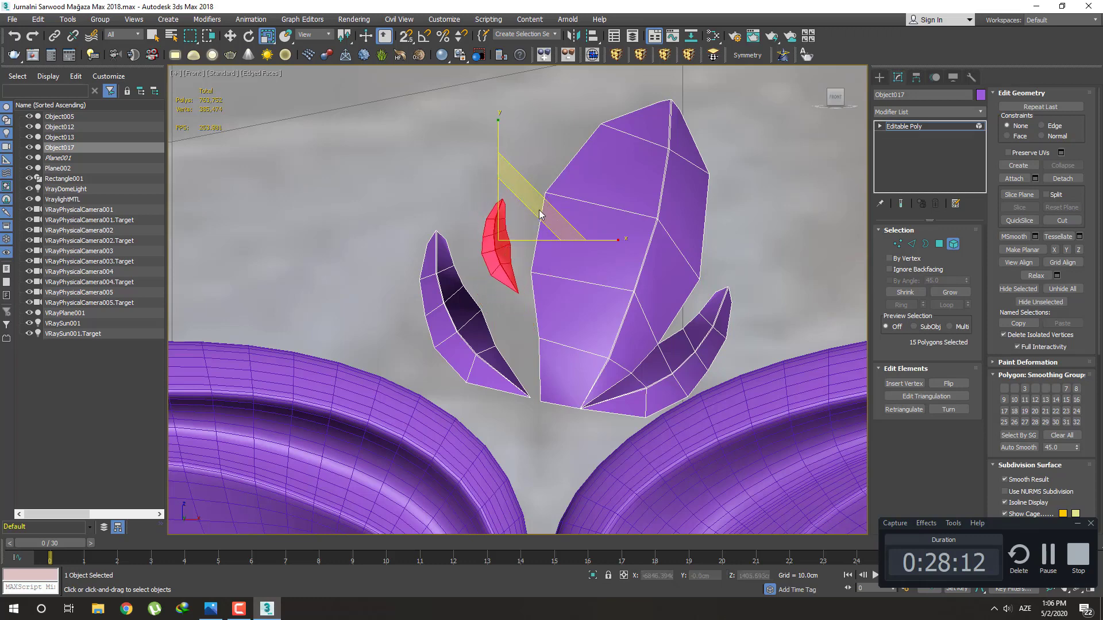
key(w)
mouse_move(545, 199)
mouse_down()
mouse_move(543, 147)
mouse_move(553, 206)
mouse_up()
In Vertex mode, shift a vertex at the small leaf's base slightly left
scroll(575, 305, up, 4)
key(1)
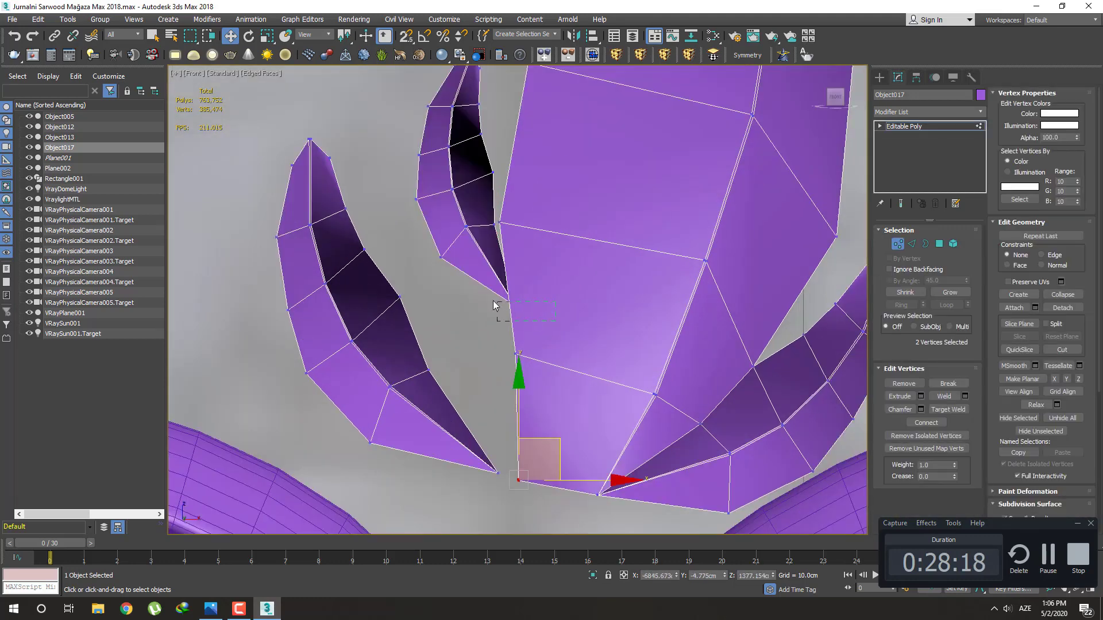
click(503, 307)
drag(543, 265, 546, 266)
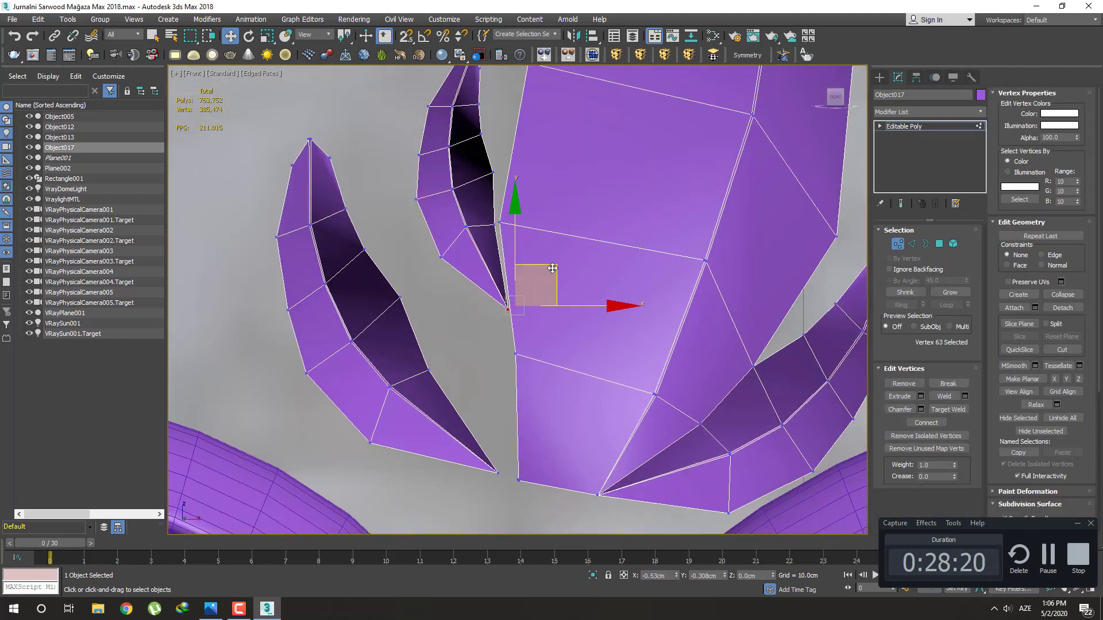
Collapse two vertex pairs where the small leaf meets the bud
scroll(525, 226, up, 3)
drag(453, 217, 480, 237)
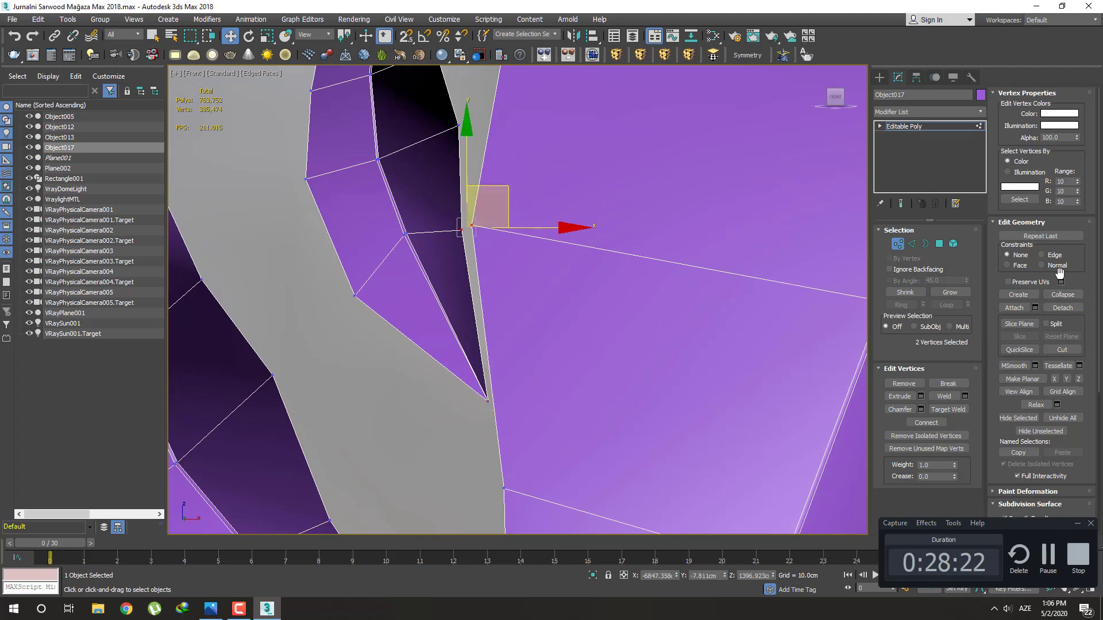
click(1063, 295)
scroll(556, 249, down, 2)
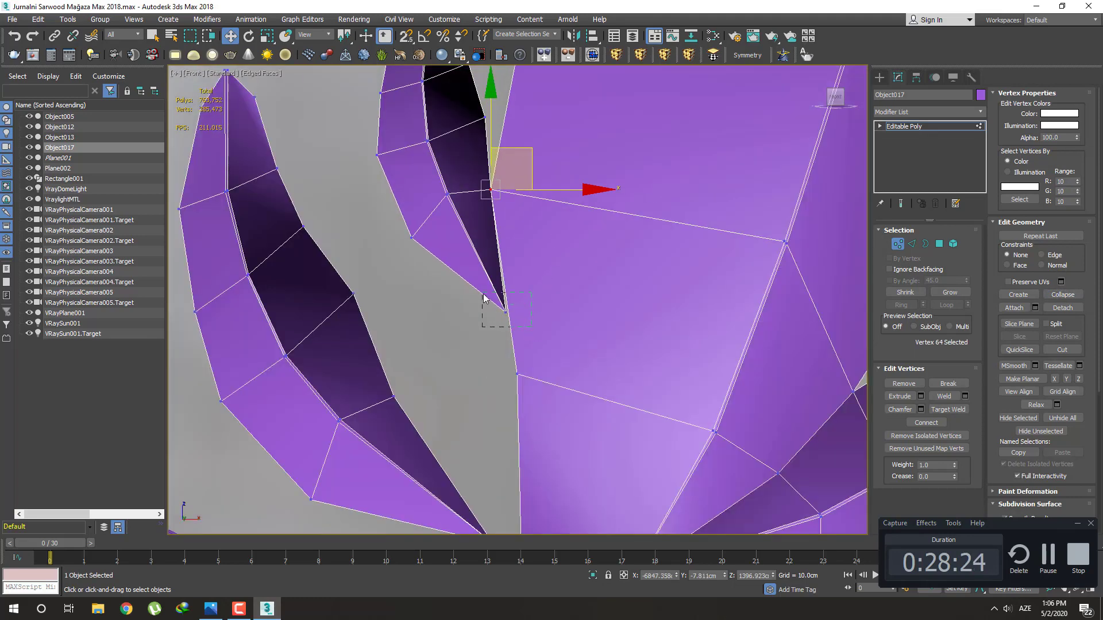
drag(483, 298, 486, 298)
ctrl+drag(529, 401, 510, 367)
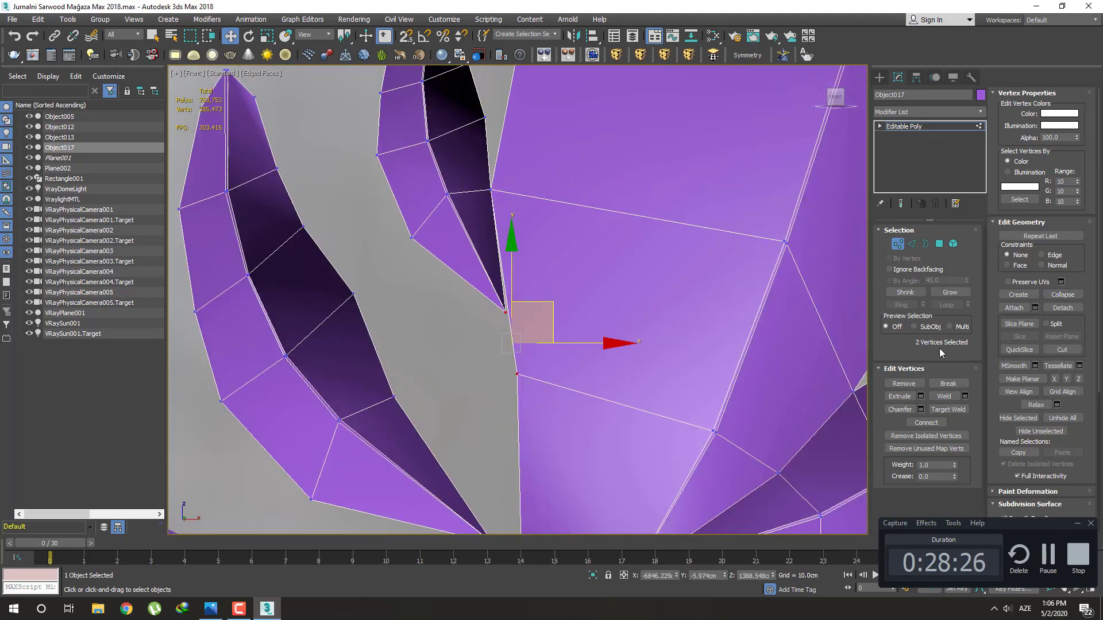
click(1047, 295)
scroll(517, 303, down, 1)
scroll(517, 303, down, 2)
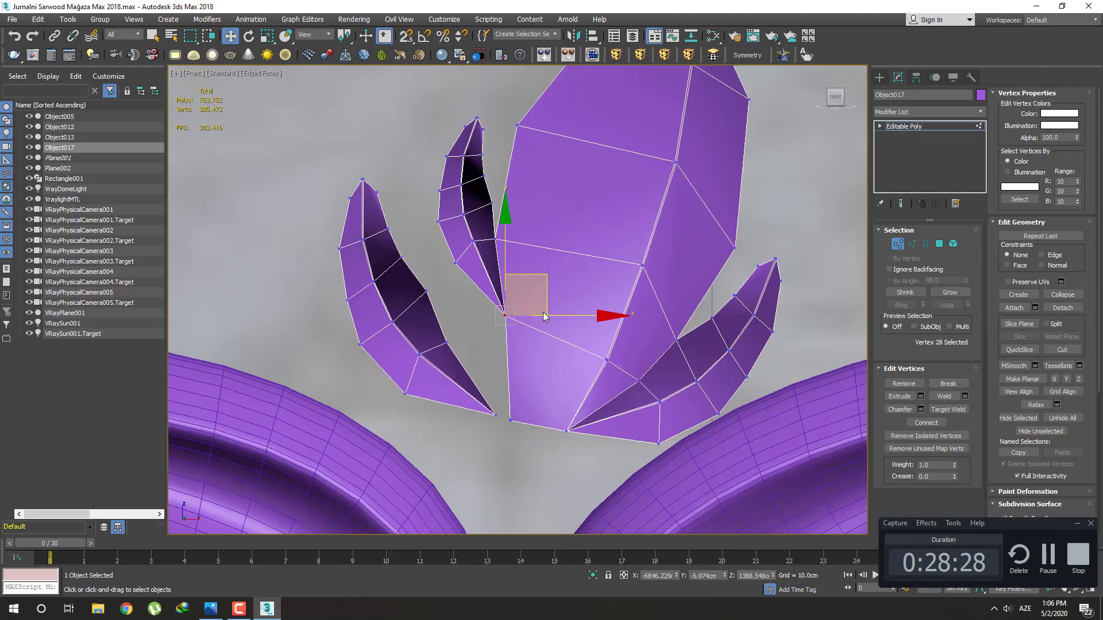
click(533, 333)
Nudge the two junction vertices on the bud's left edge sideways
middle_drag(534, 333, 541, 358)
click(499, 338)
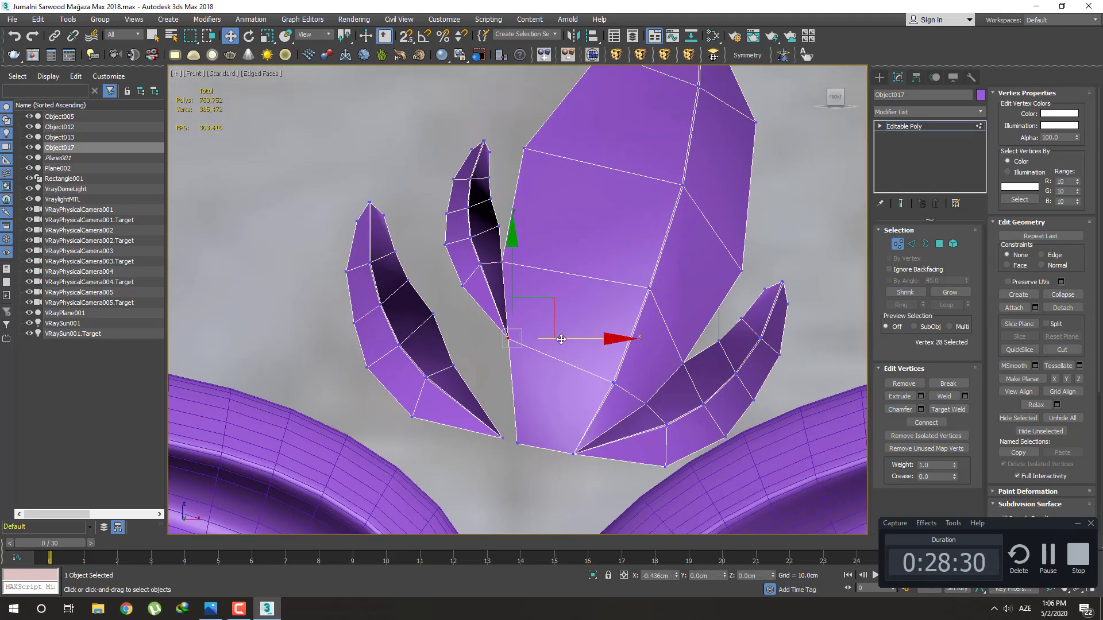
drag(553, 339, 549, 339)
click(524, 293)
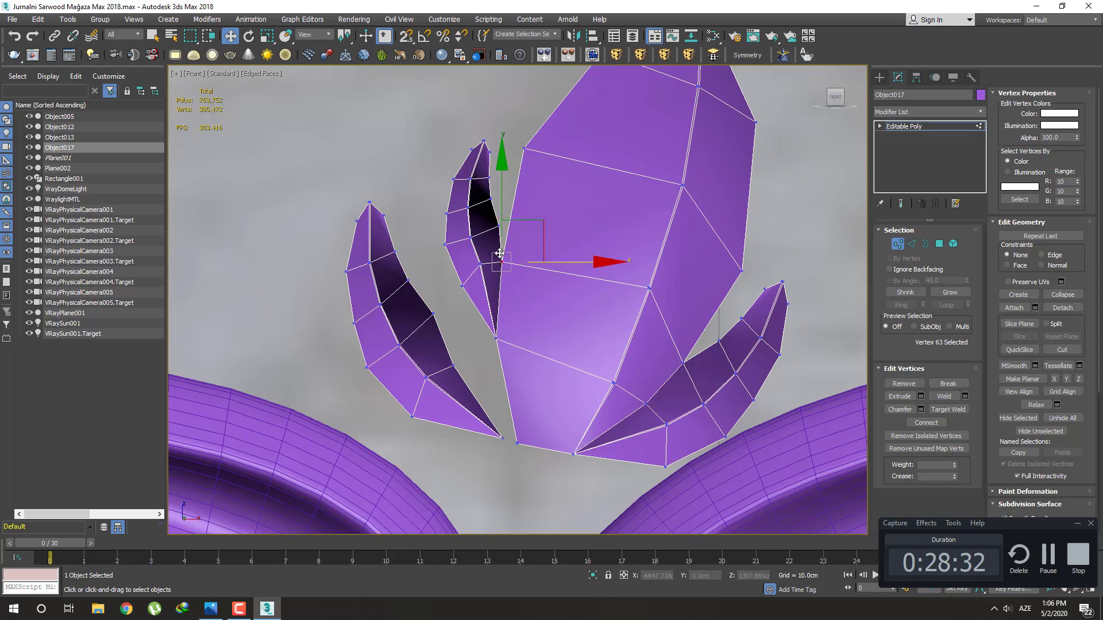
drag(551, 262, 548, 262)
scroll(535, 281, down, 2)
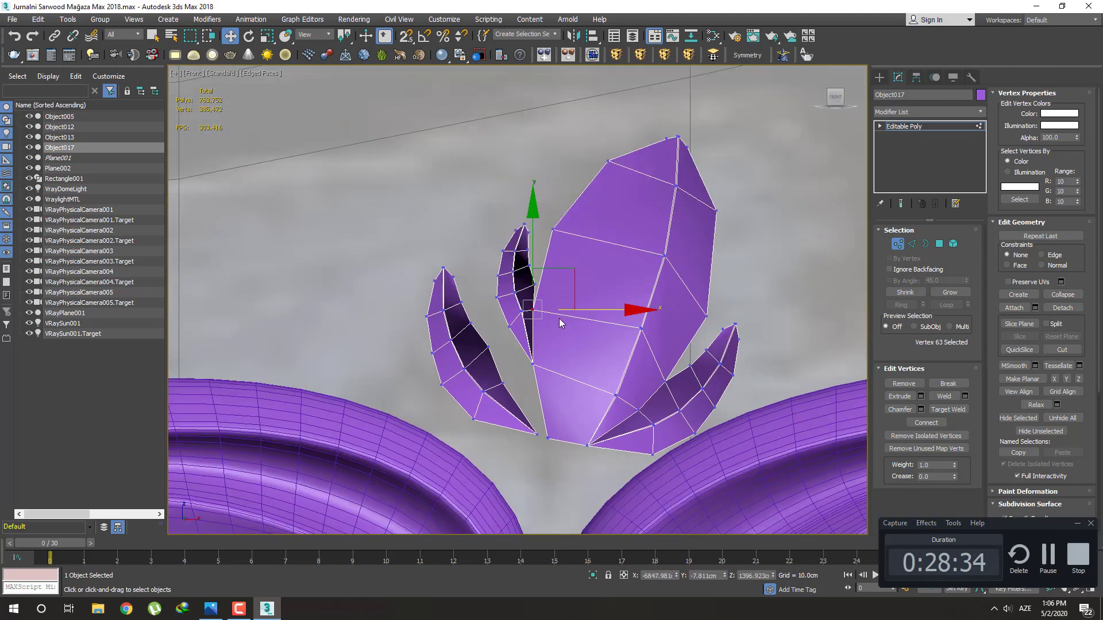
scroll(559, 318, up, 3)
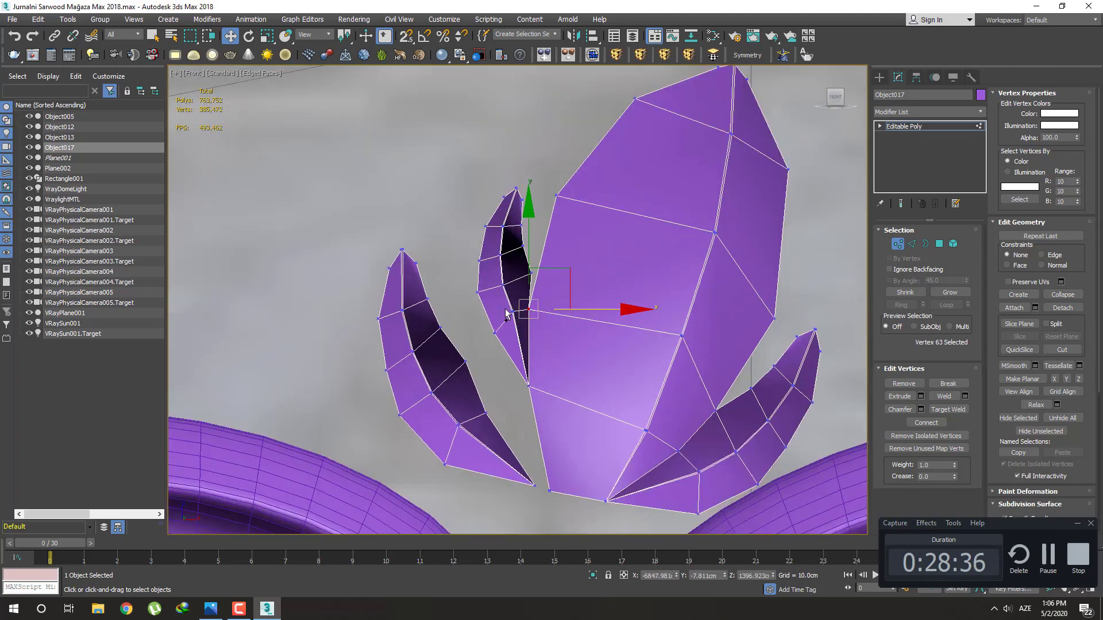
Shift the vertex where the leaf meets the bud slightly left
drag(506, 304, 534, 325)
click(570, 333)
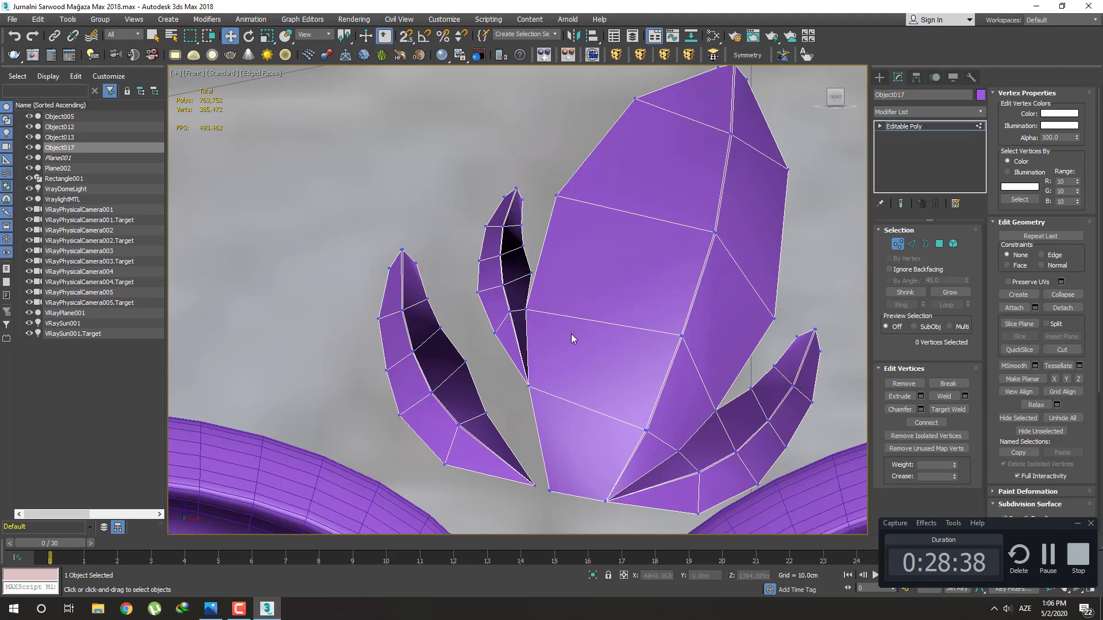
scroll(545, 293, up, 2)
click(543, 287)
scroll(539, 298, down, 3)
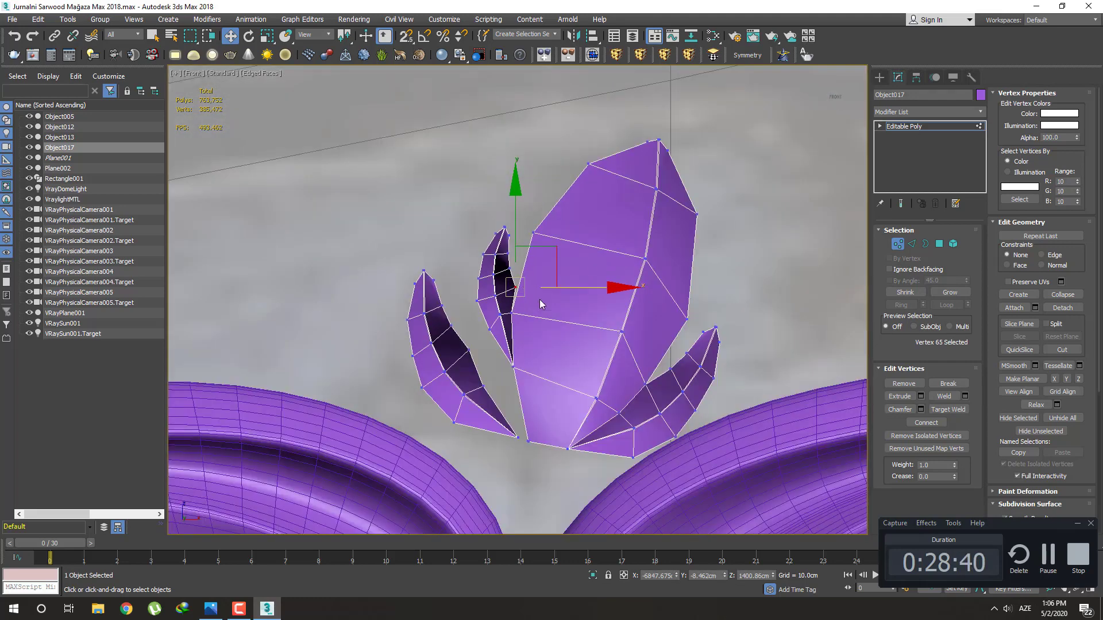
scroll(536, 280, up, 2)
scroll(531, 285, up, 2)
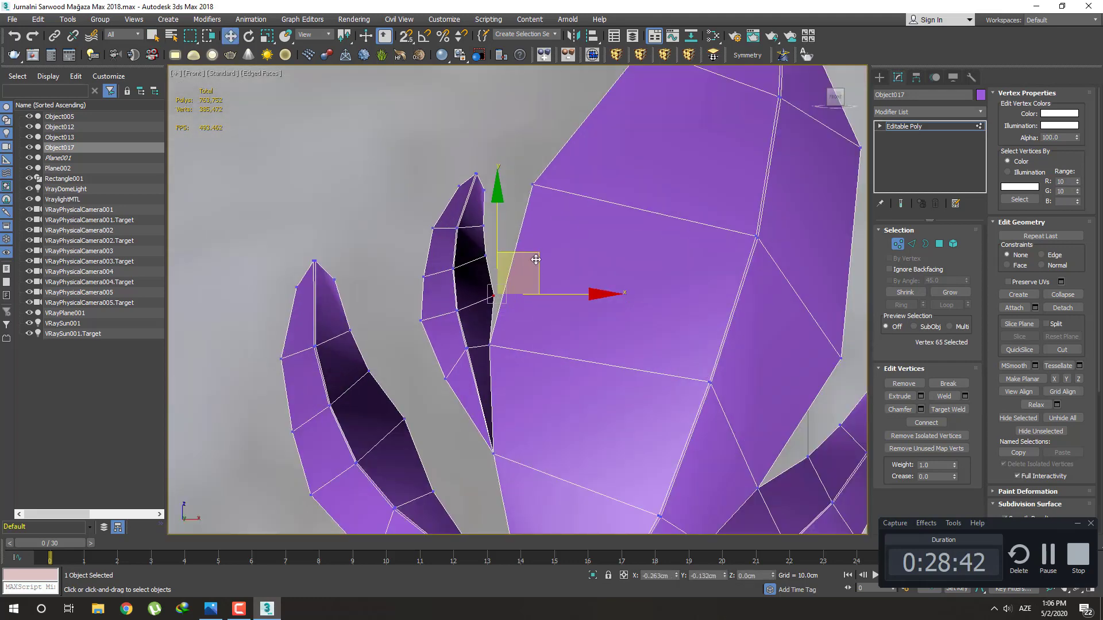
drag(538, 263, 530, 262)
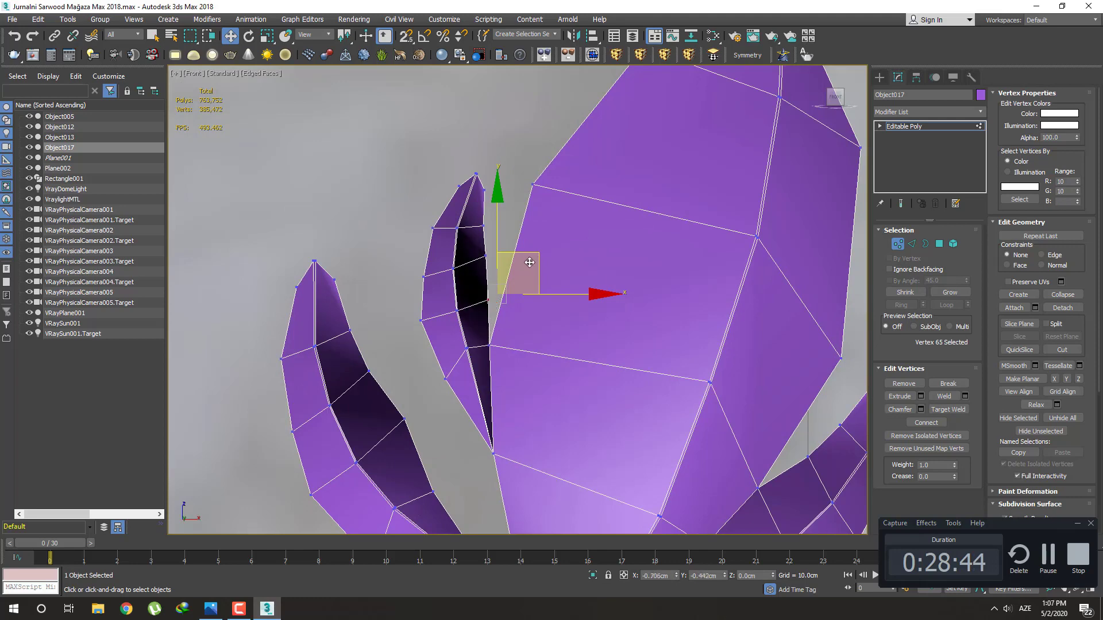
scroll(546, 278, up, 2)
Move the small leaf's four tip vertices down
click(468, 257)
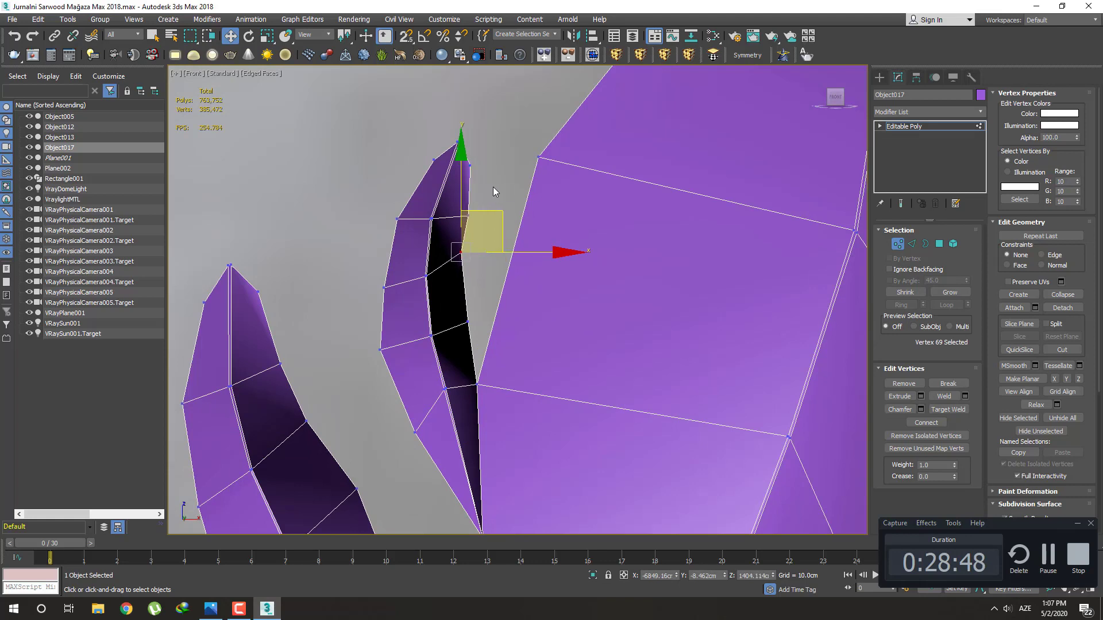
drag(493, 187, 401, 141)
drag(509, 154, 509, 220)
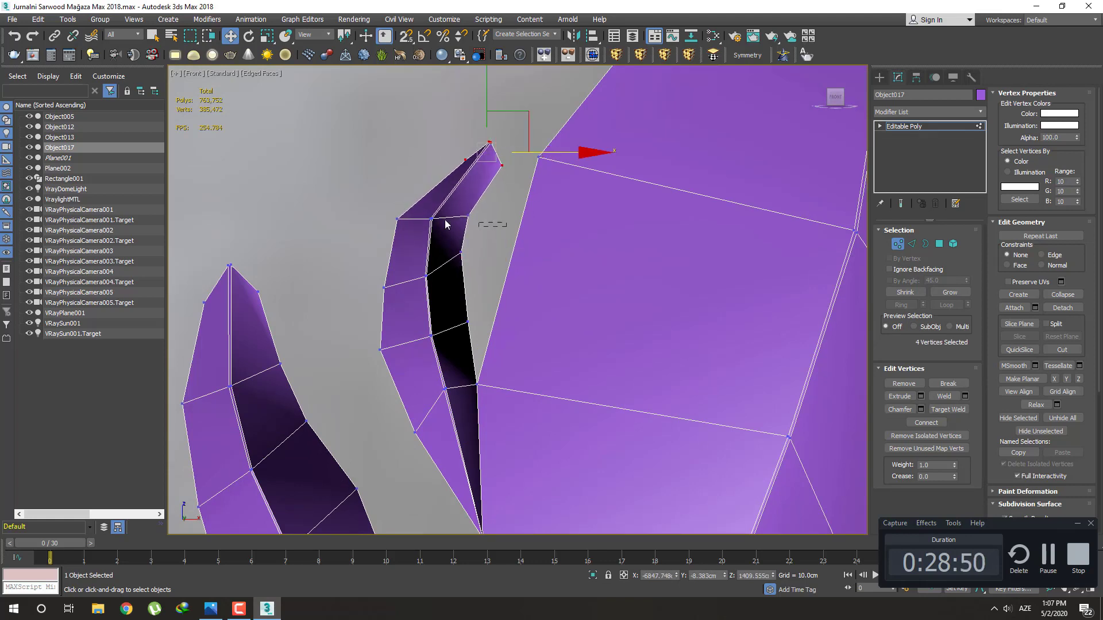
Select rows of stem vertices and rotate them to bend the stem into an arc
click(462, 253)
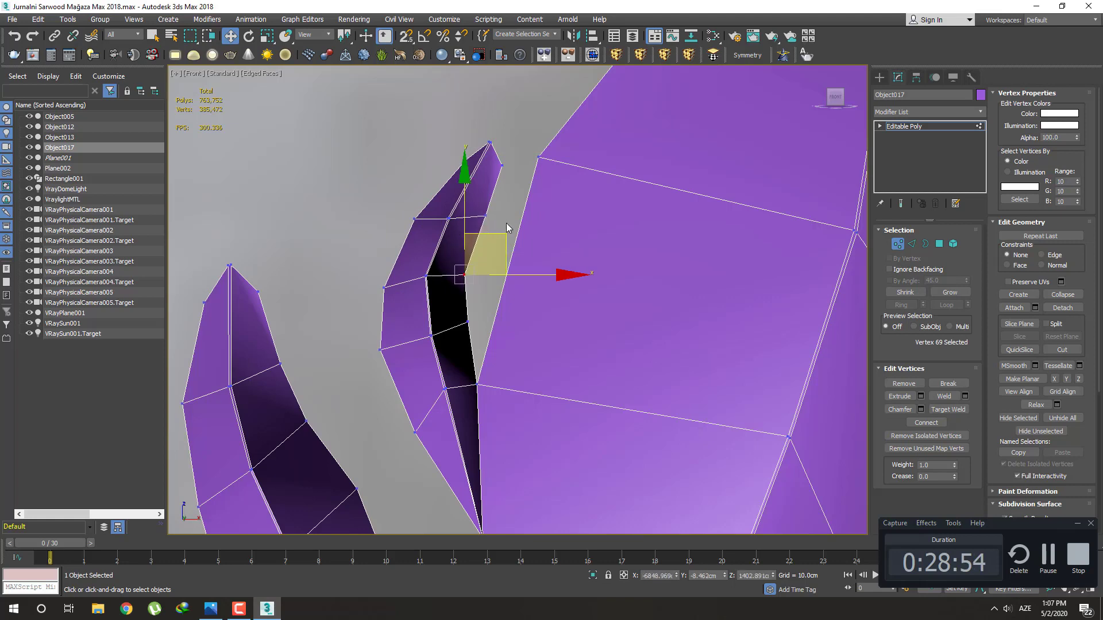
drag(519, 178, 460, 129)
key(e)
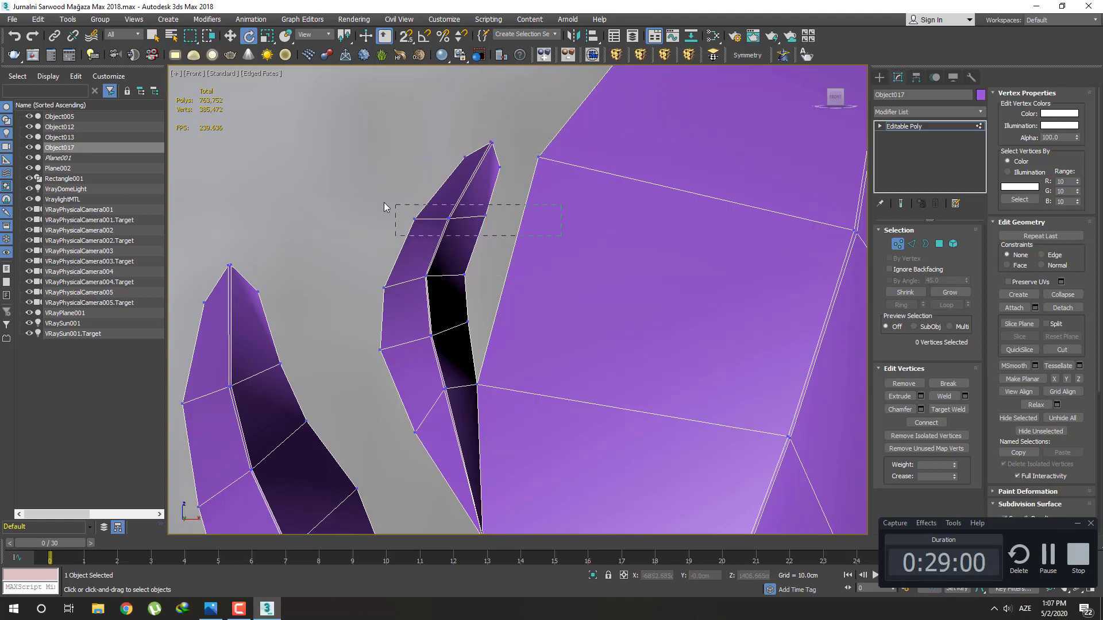
drag(384, 202, 500, 229)
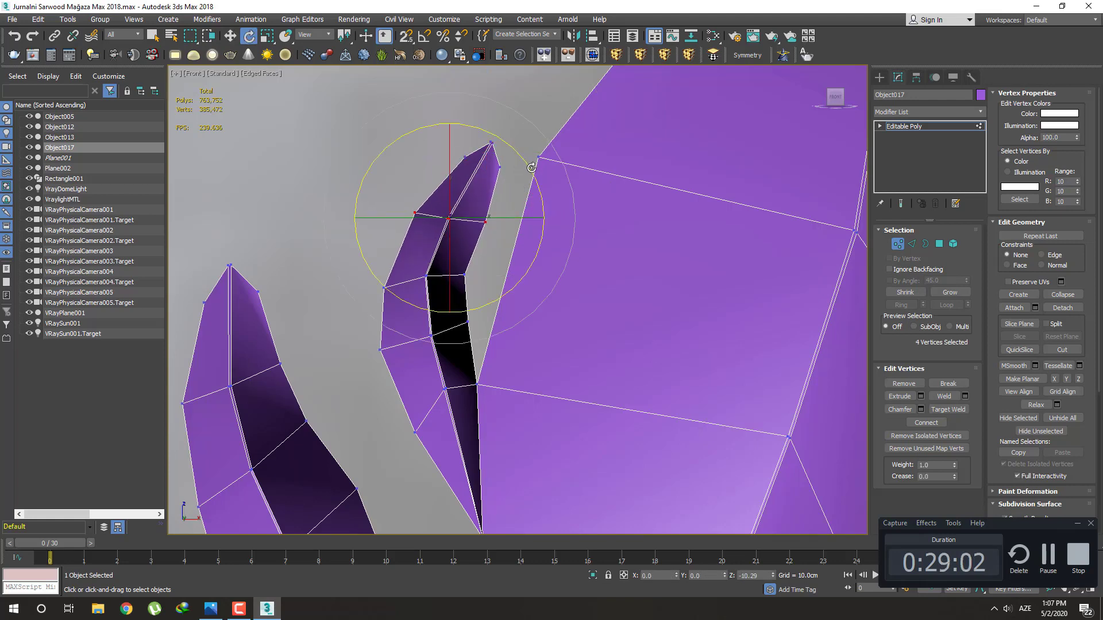
key(w)
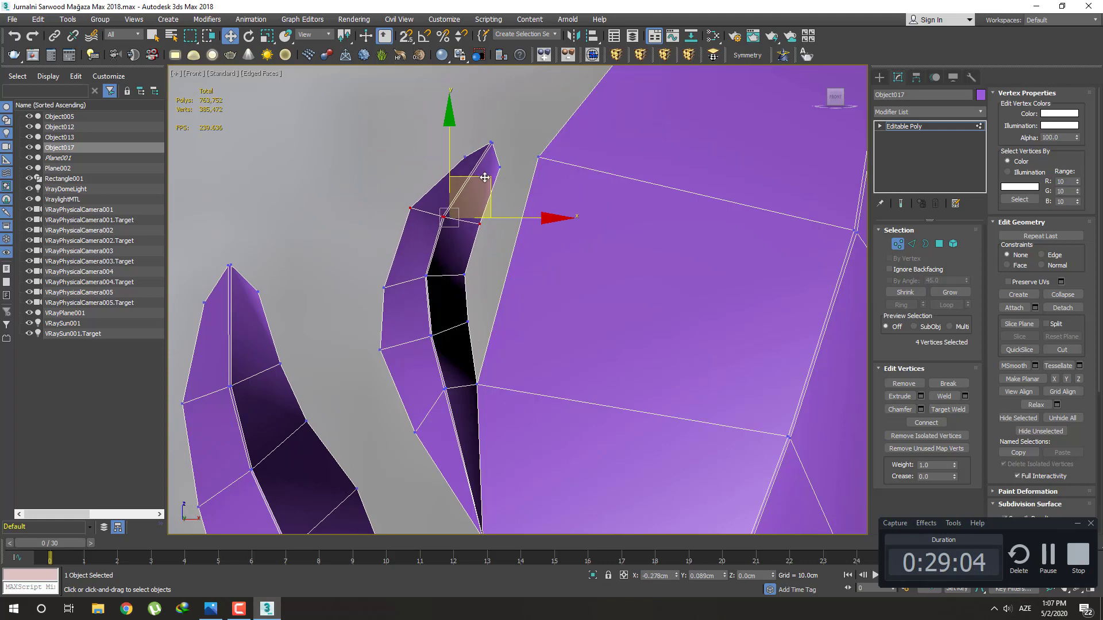
drag(332, 271, 486, 286)
key(e)
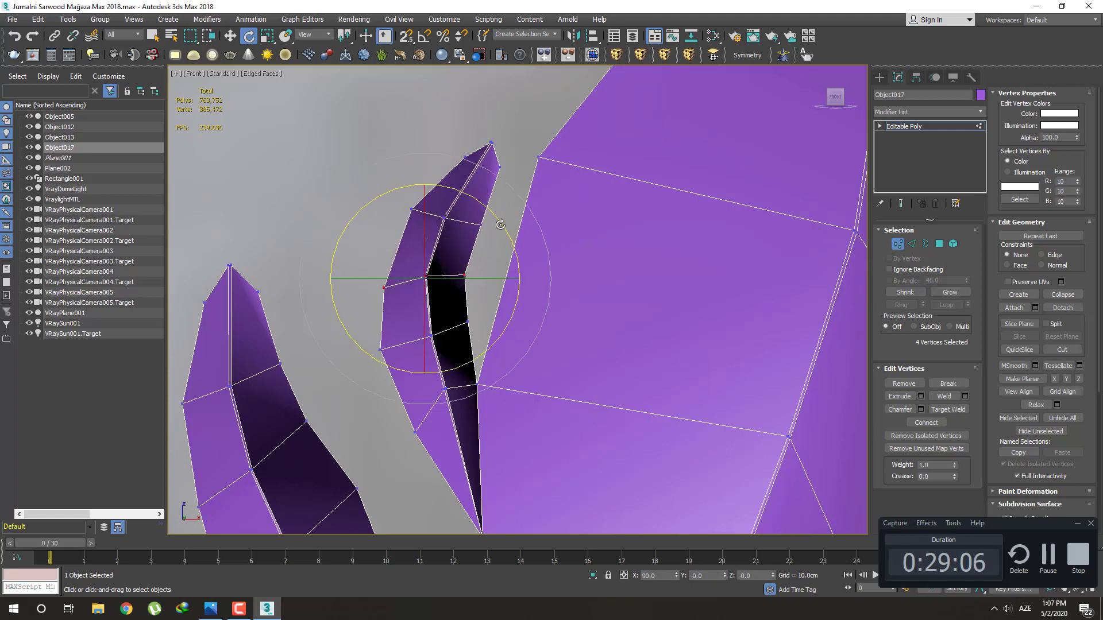
mouse_move(500, 225)
mouse_down()
mouse_move(512, 241)
mouse_move(484, 172)
mouse_up()
key(w)
key(e)
key(w)
Box-select another set of stem vertices, then deselect them
click(484, 305)
mouse_move(481, 307)
mouse_down()
mouse_move(458, 327)
mouse_move(418, 327)
mouse_up()
click(516, 328)
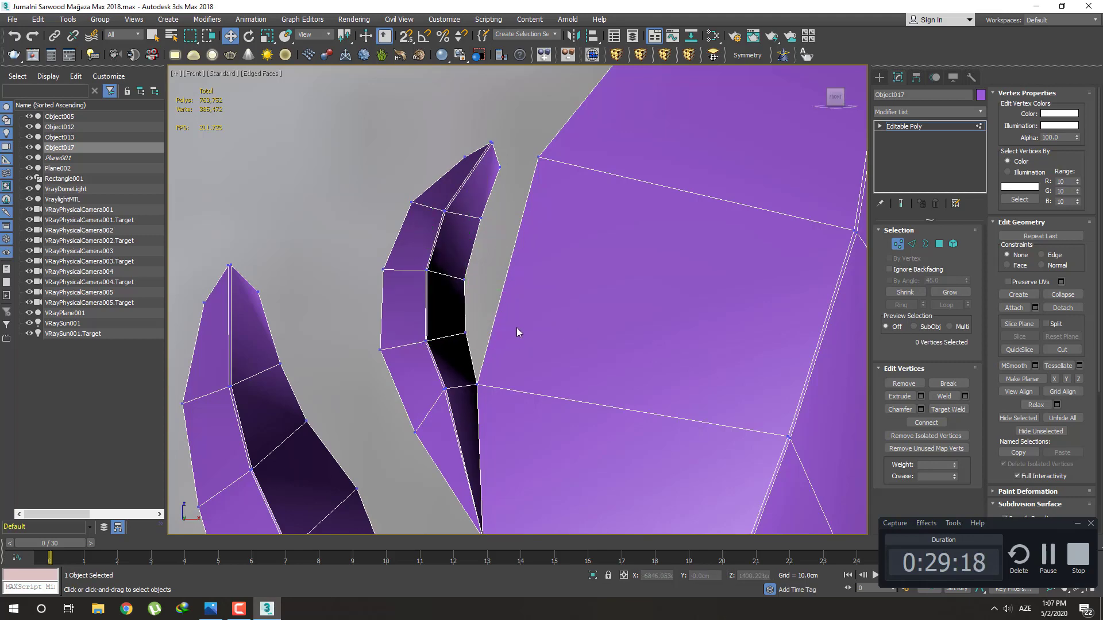
scroll(511, 296, down, 5)
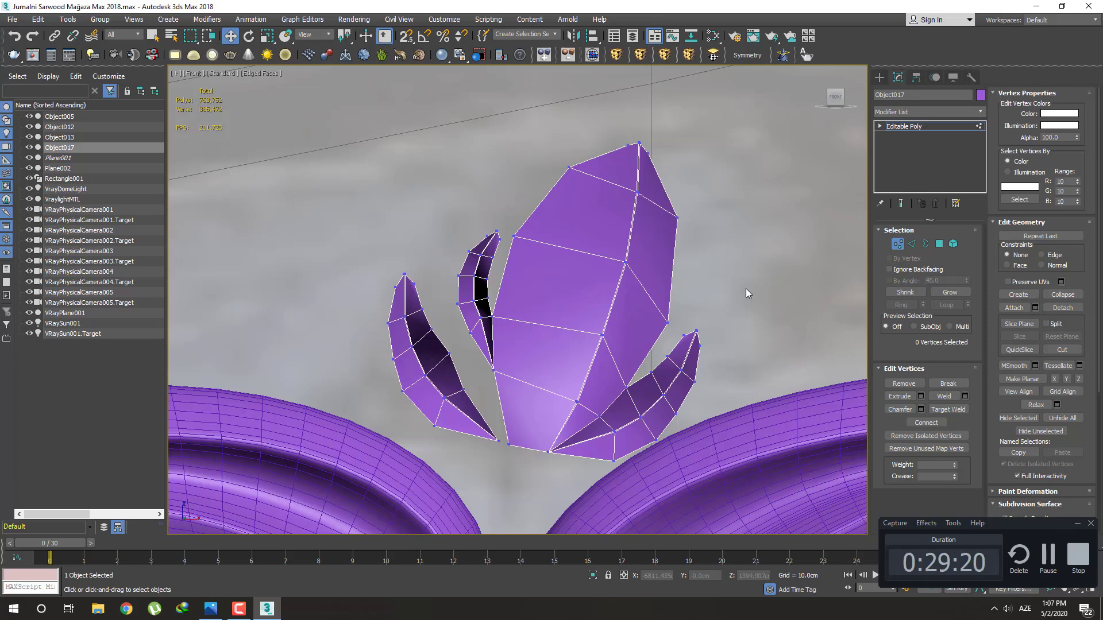
Save the scene and shift the left leaf element slightly right toward the bud
click(880, 77)
scroll(586, 309, up, 2)
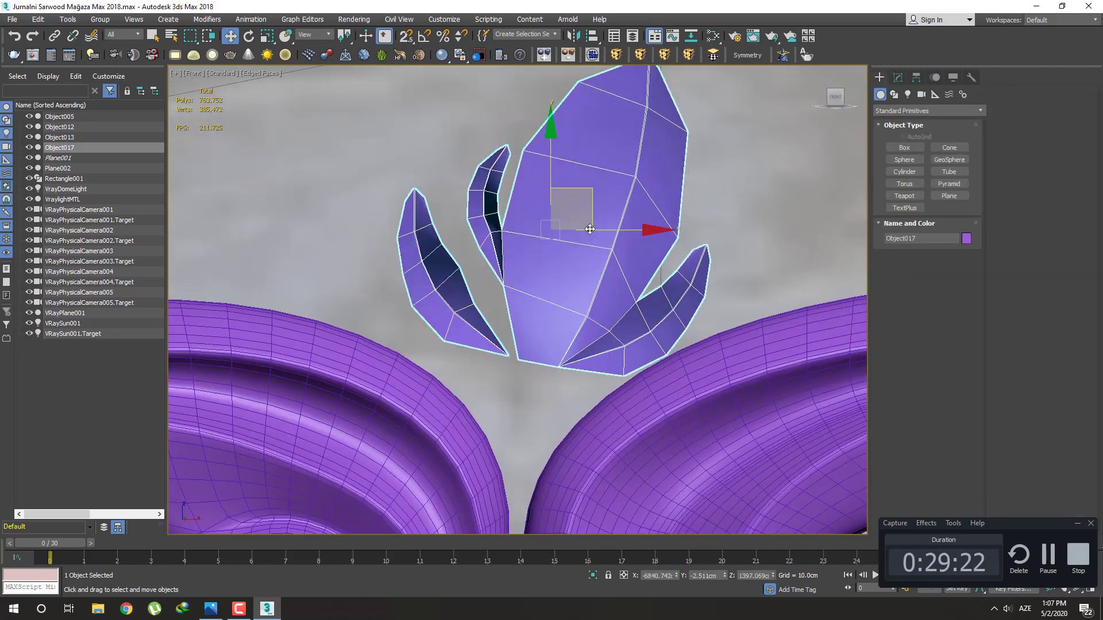
scroll(514, 291, up, 2)
key(5)
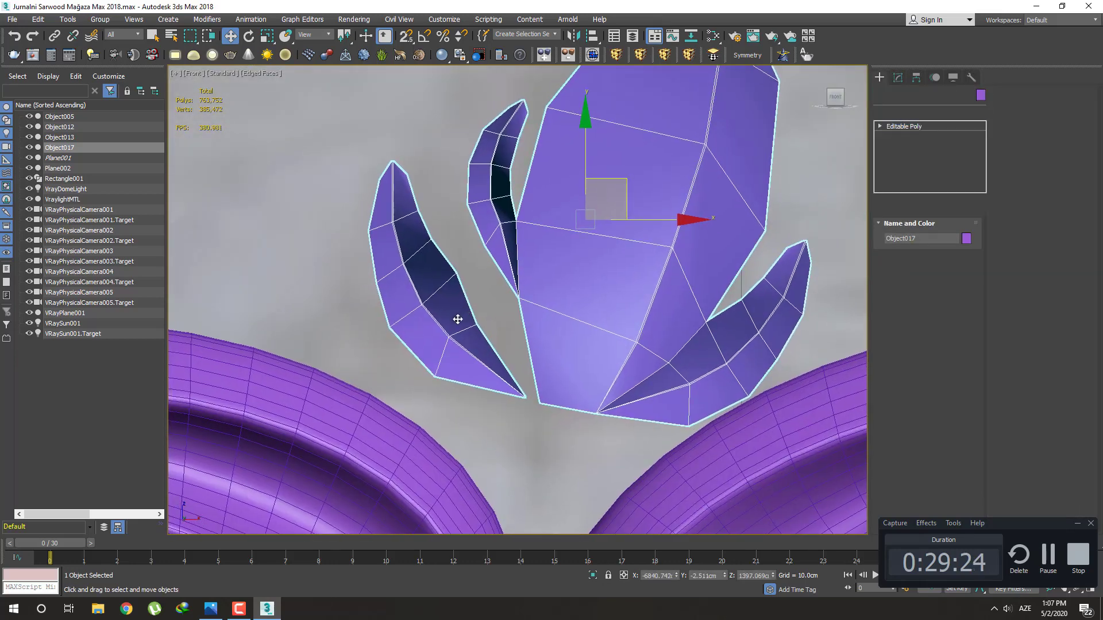
middle_drag(455, 316, 465, 330)
key(ctrl+s)
click(457, 328)
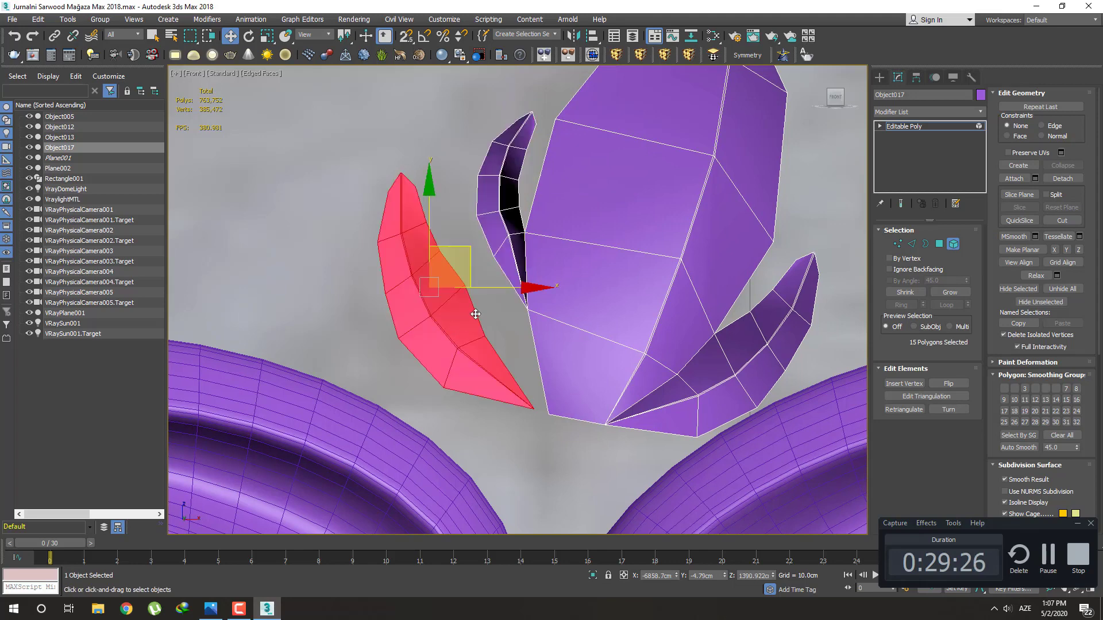
drag(475, 270, 490, 272)
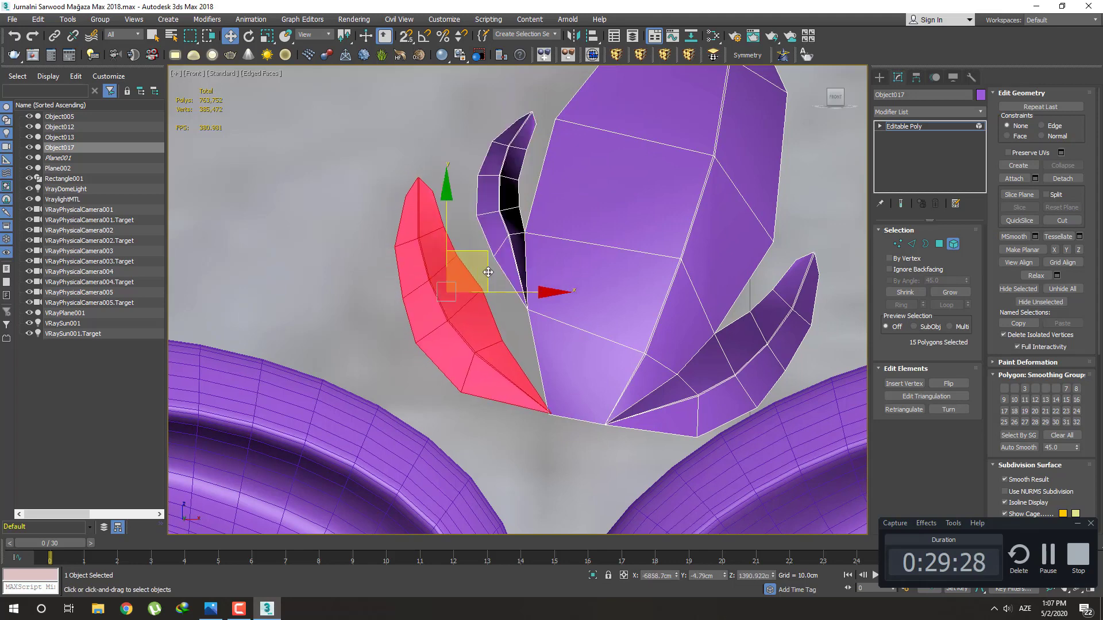
Collapse the vertices at the left leaf's bottom tip into a single vertex
scroll(537, 410, up, 5)
key(1)
middle_drag(584, 467, 596, 426)
click(572, 395)
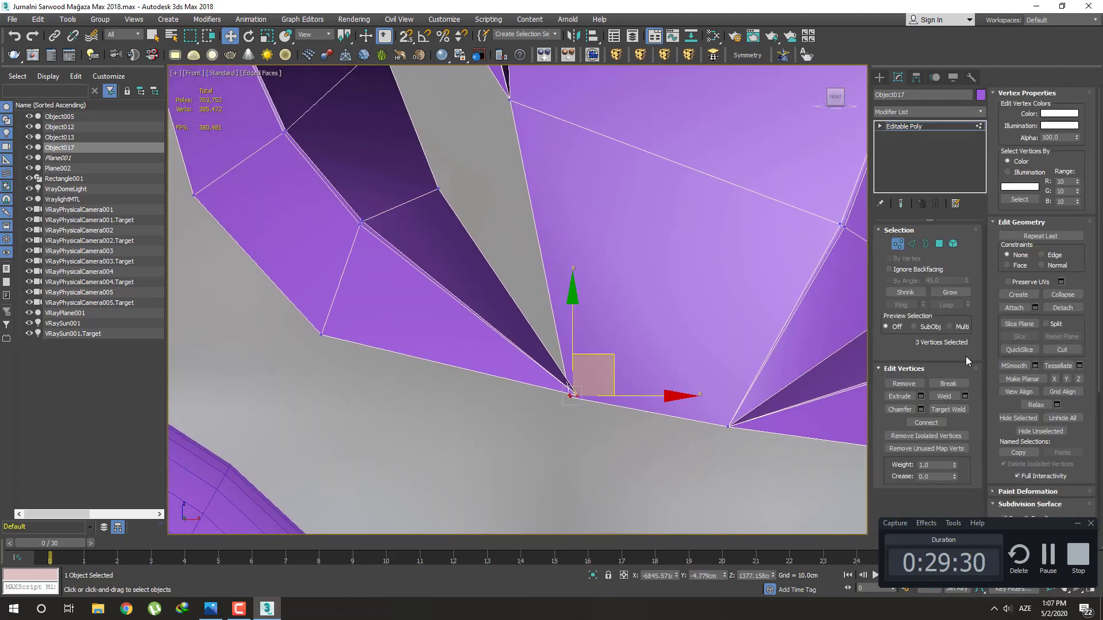
click(1062, 296)
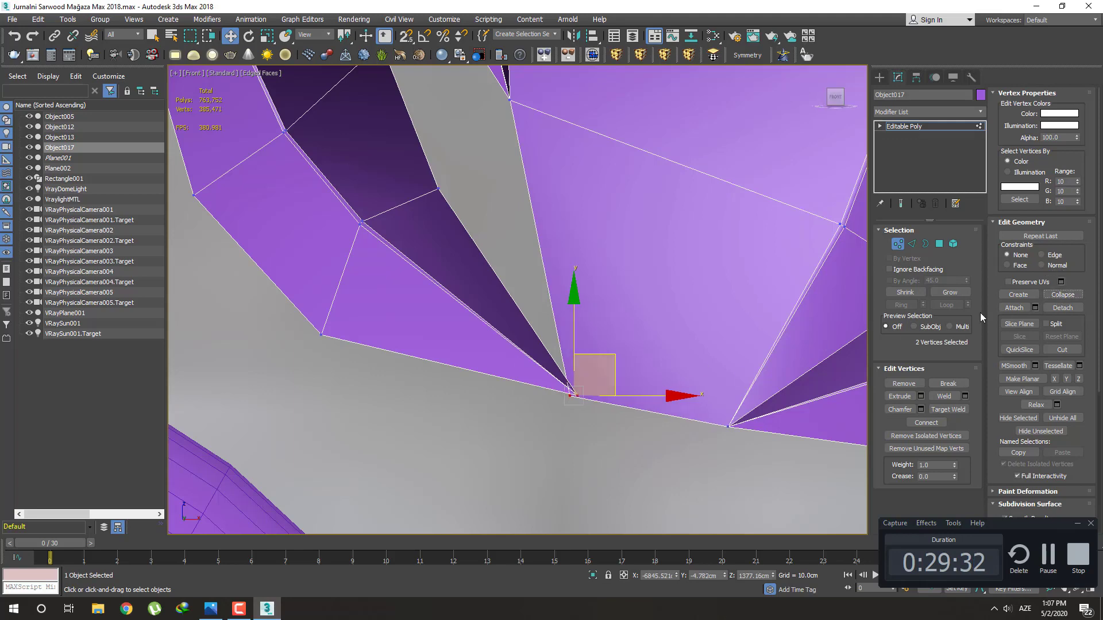
click(1057, 296)
Target Weld a vertex near the left leaf's base onto its neighbouring vertex
scroll(597, 356, down, 3)
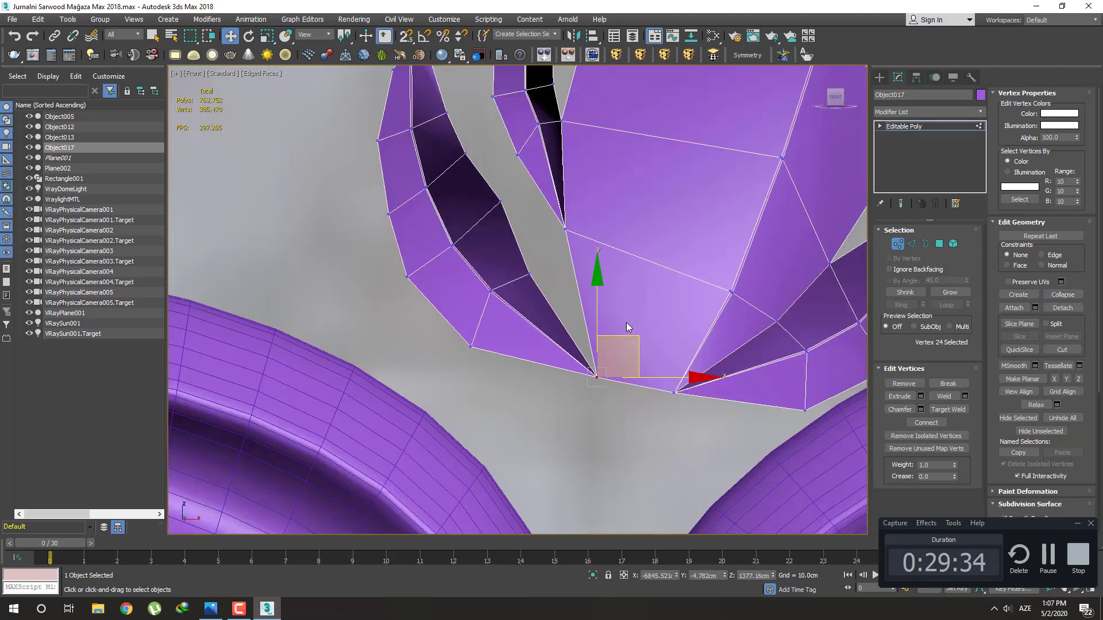
middle_drag(616, 331, 605, 348)
click(514, 290)
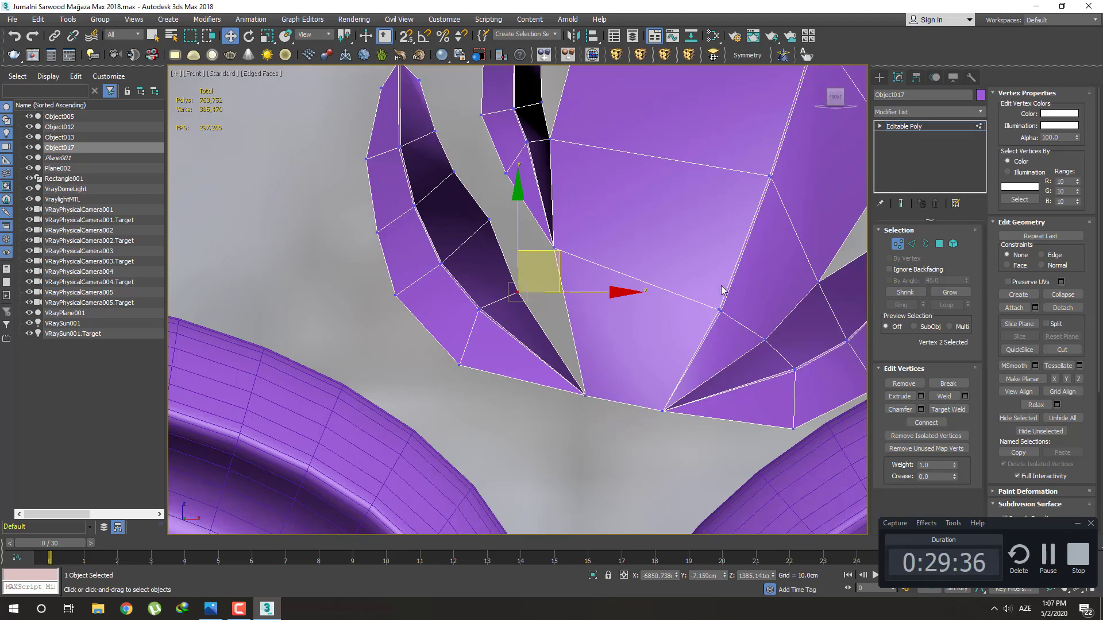
click(959, 412)
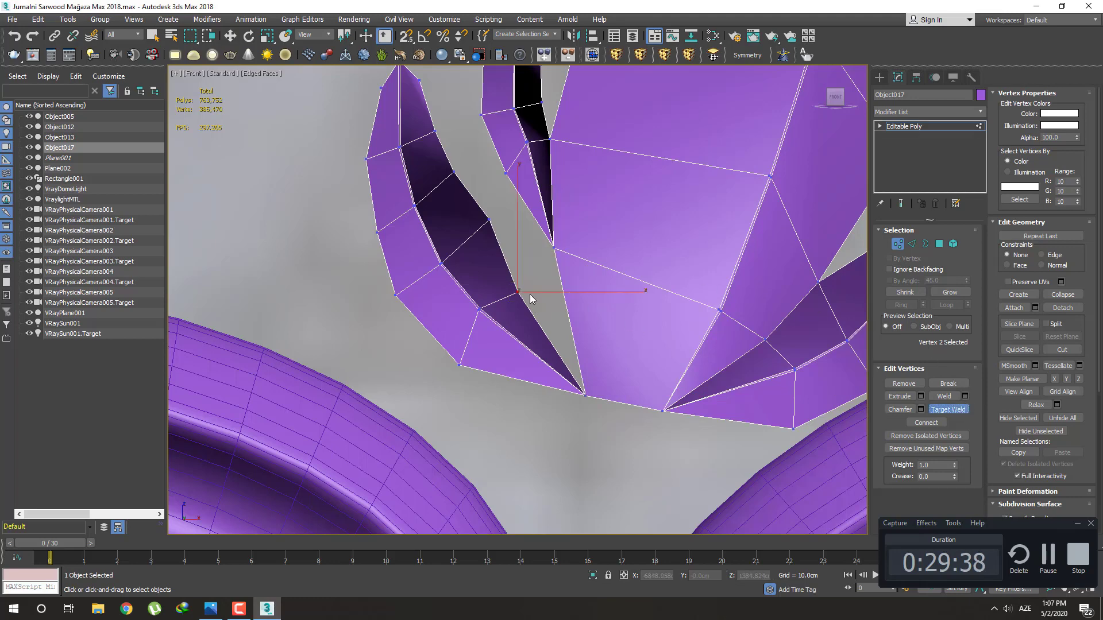
click(552, 248)
scroll(546, 293, down, 3)
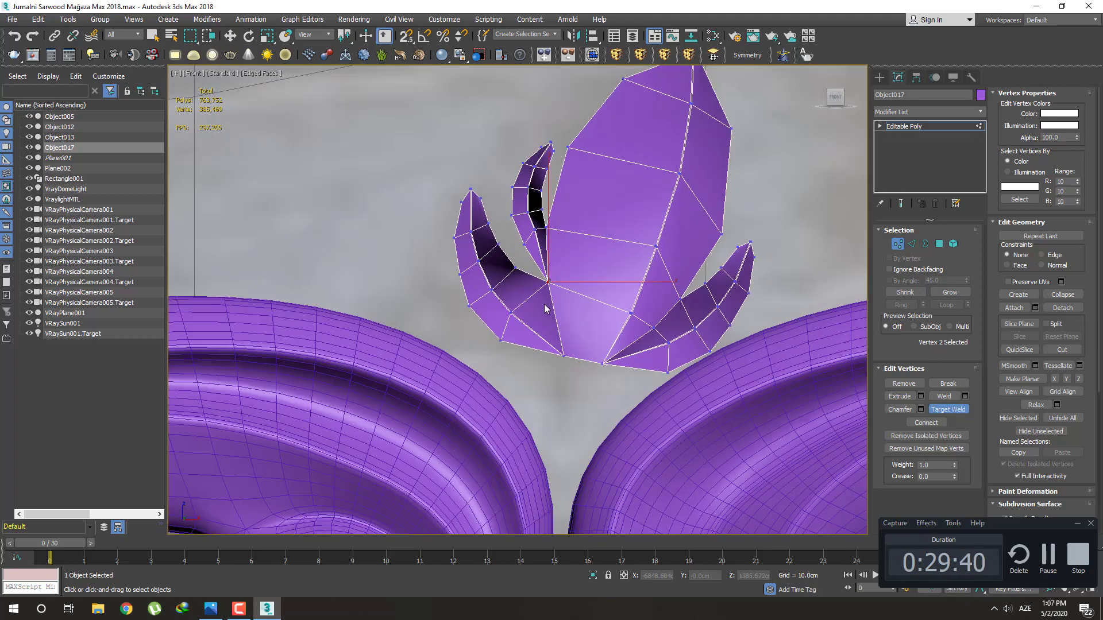
scroll(547, 306, up, 2)
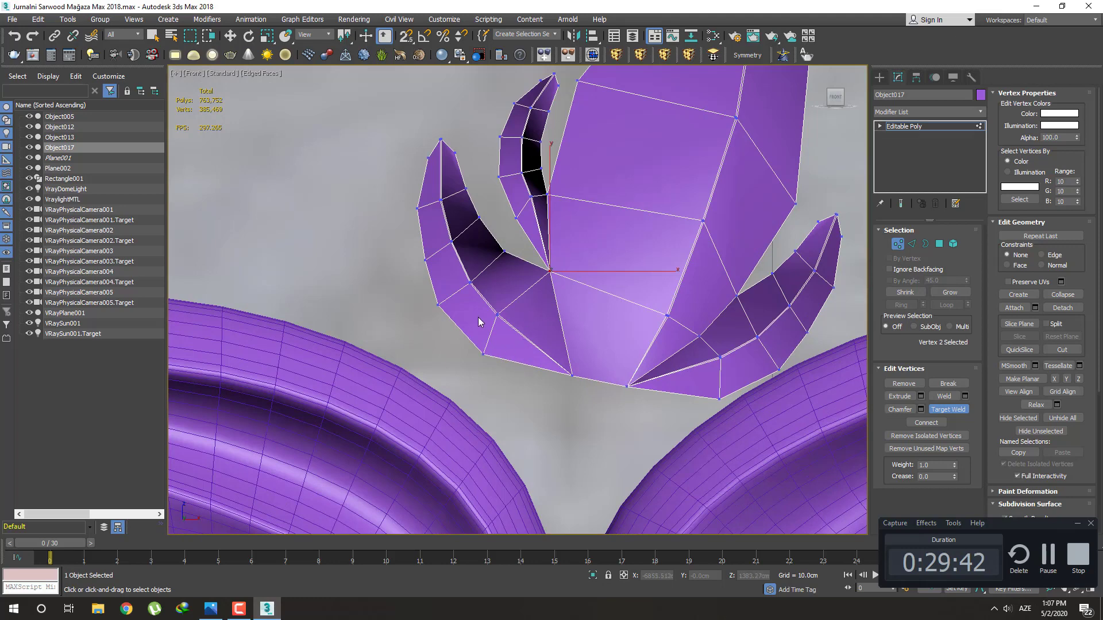
Move a block of the left leaf's vertices up and to the right
middle_drag(506, 333, 511, 343)
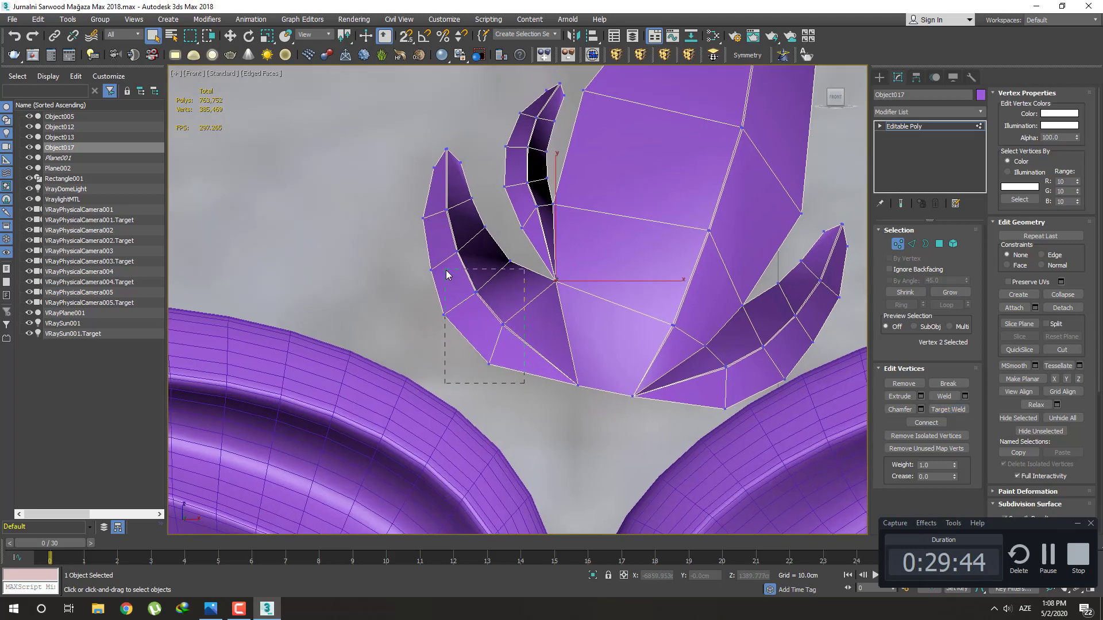
drag(446, 270, 442, 253)
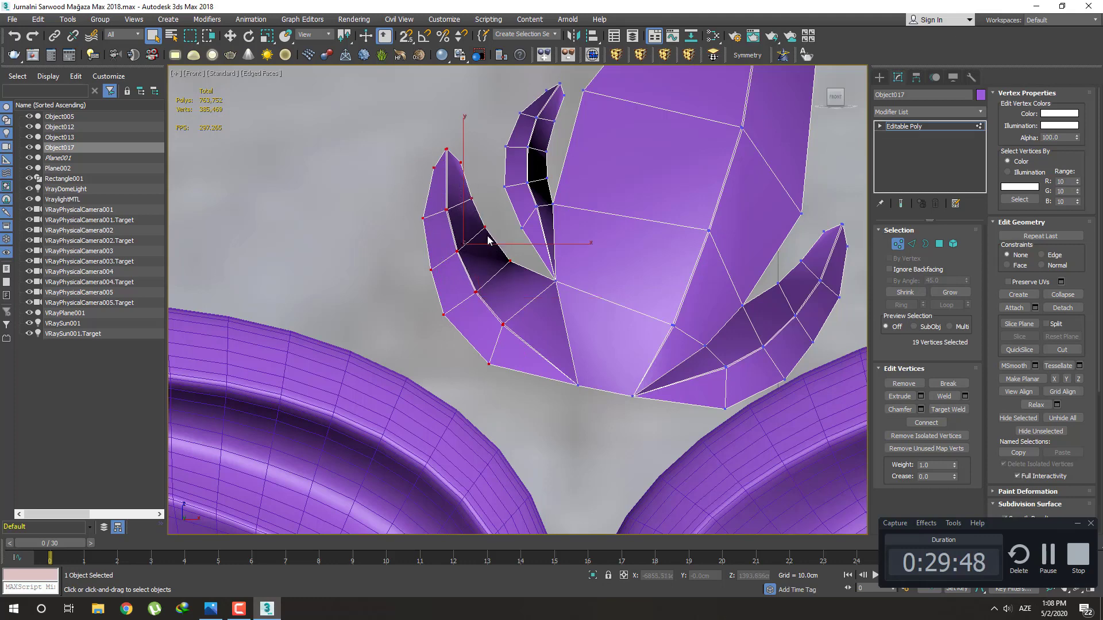
key(w)
drag(505, 208, 520, 200)
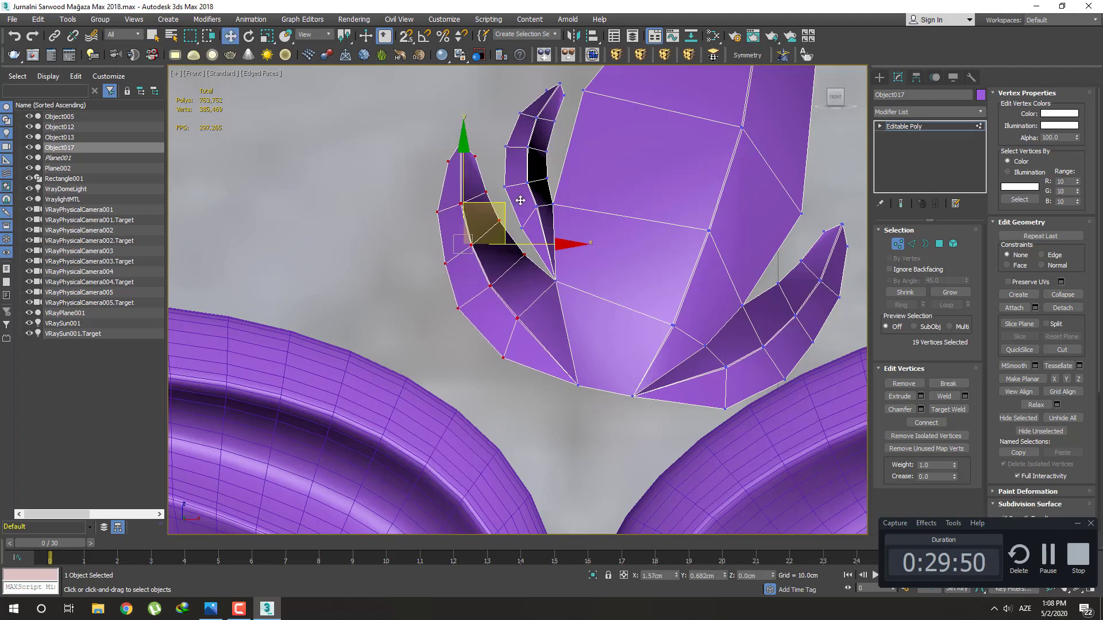
key(q)
scroll(579, 290, down, 2)
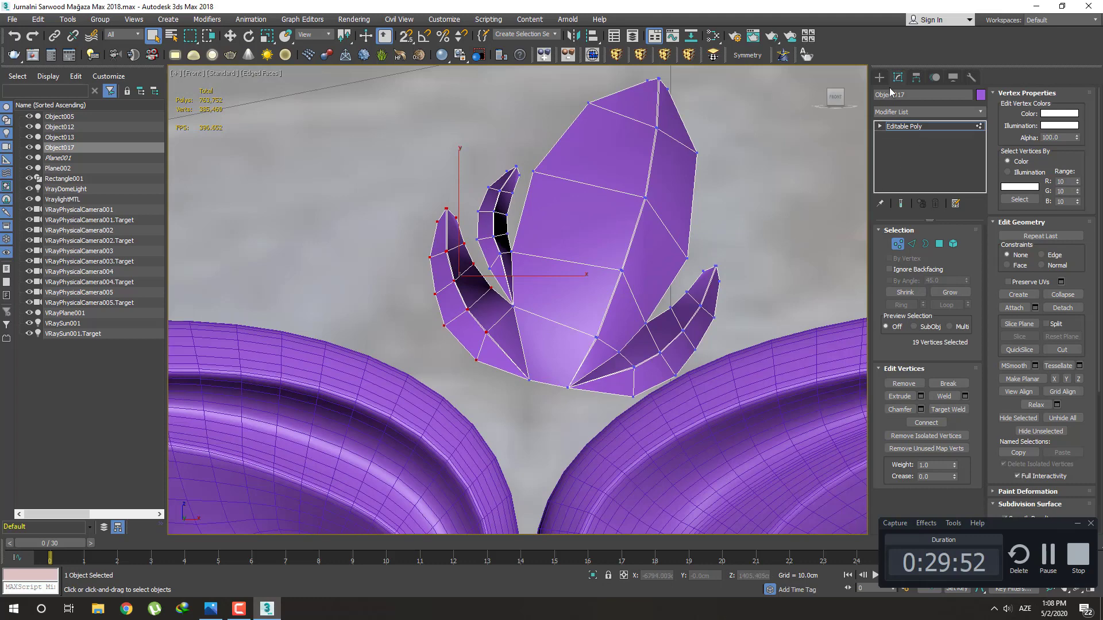
Rotate the whole bud upright and reposition it down and to the left
click(880, 79)
key(e)
scroll(630, 247, down, 2)
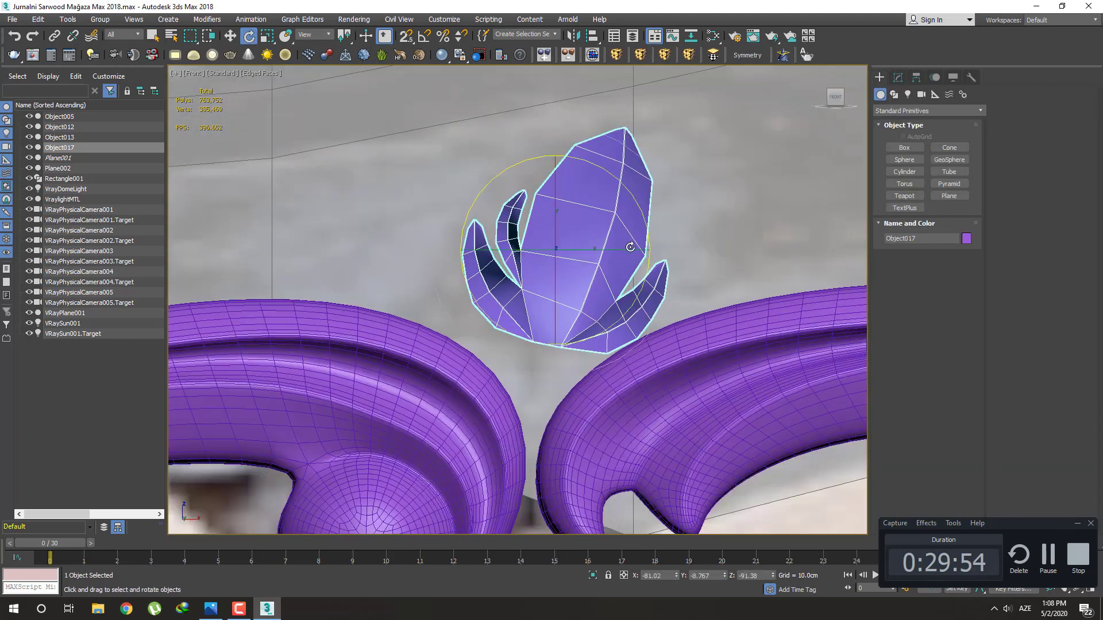
drag(641, 217, 635, 201)
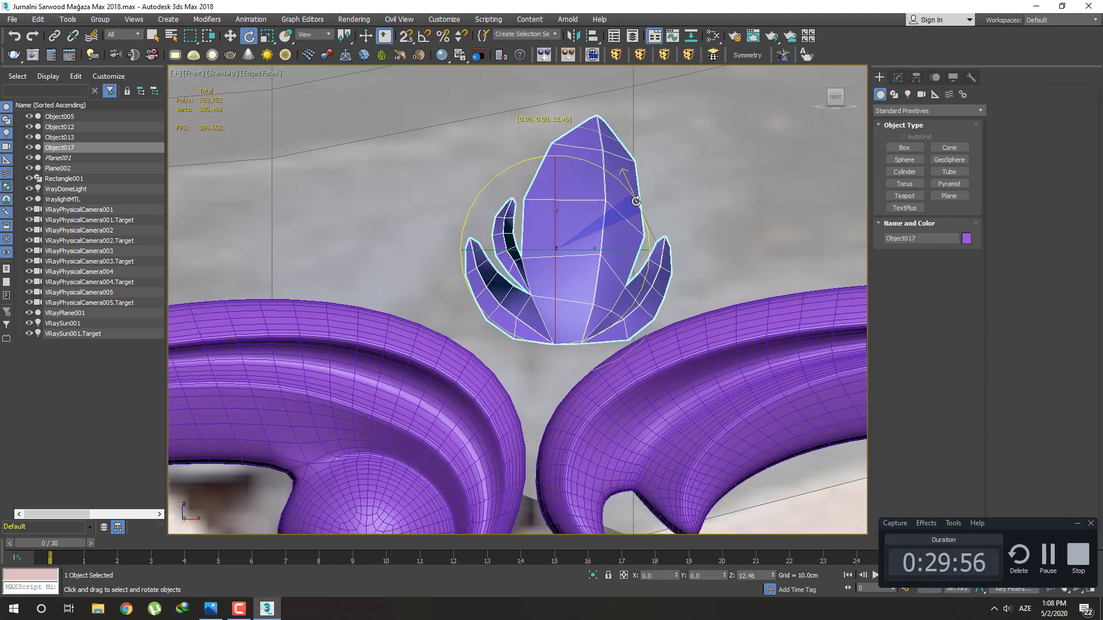
key(w)
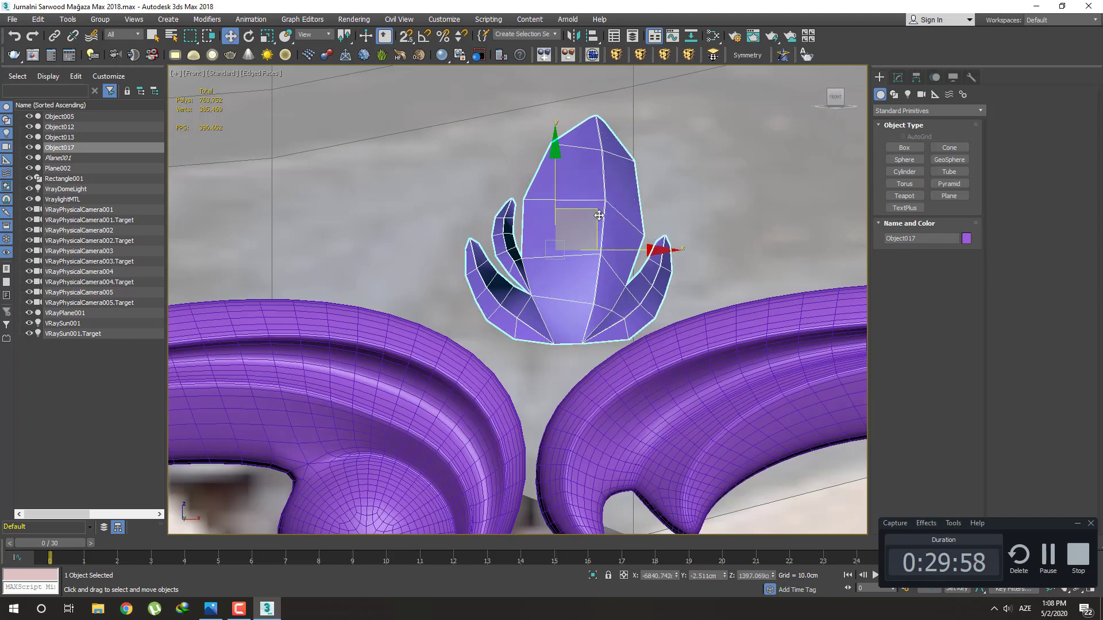
drag(598, 215, 573, 233)
drag(570, 235, 560, 276)
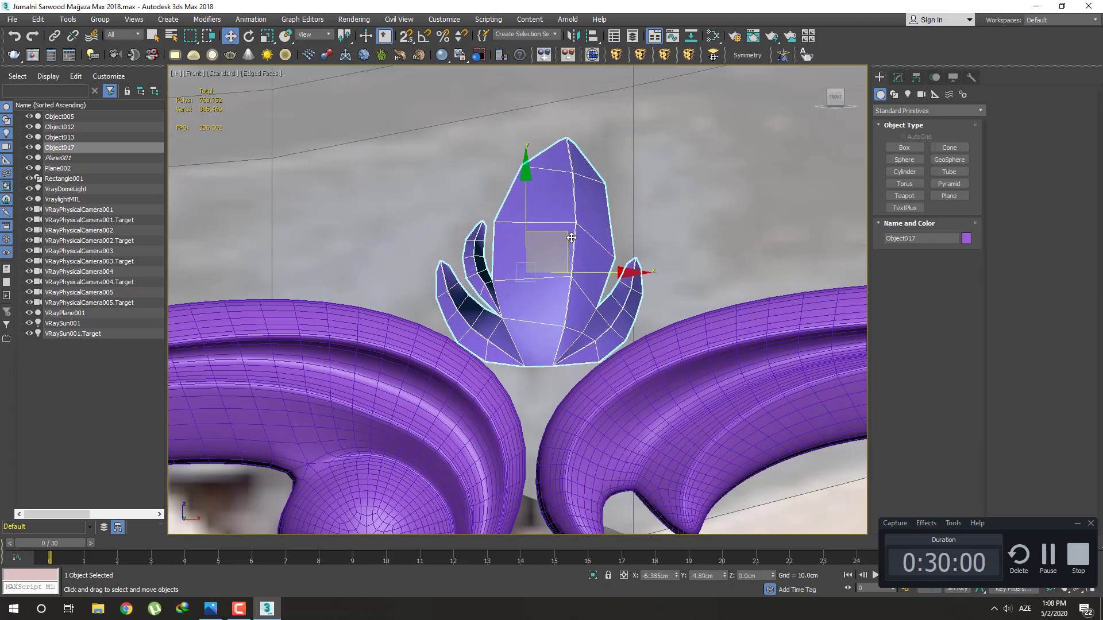
scroll(560, 276, down, 3)
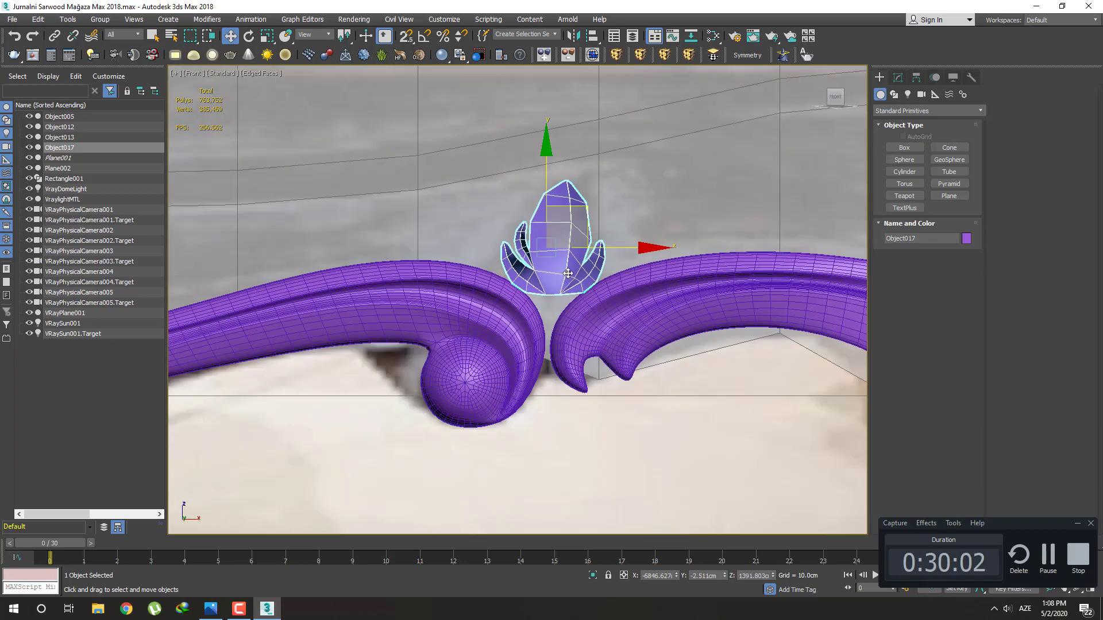
scroll(560, 277, up, 5)
Adjust the bud's bottom-tip vertex to reshape its lower edge, then clear the selection
click(898, 77)
key(1)
middle_drag(505, 258, 519, 315)
click(502, 293)
scroll(506, 259, up, 2)
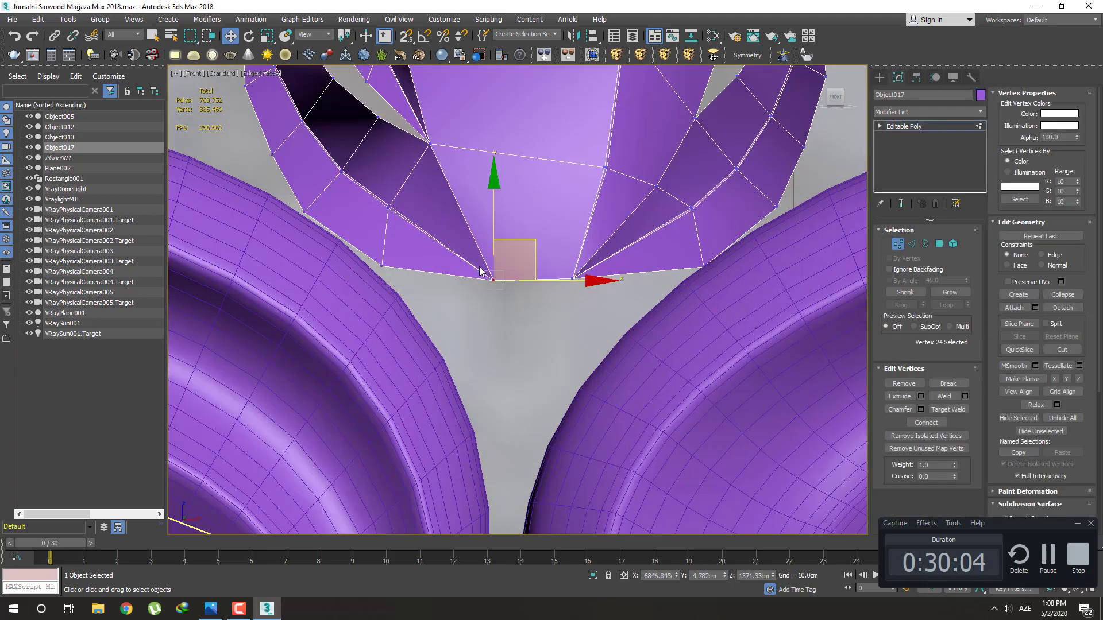
scroll(495, 255, up, 2)
key(ctrl+z)
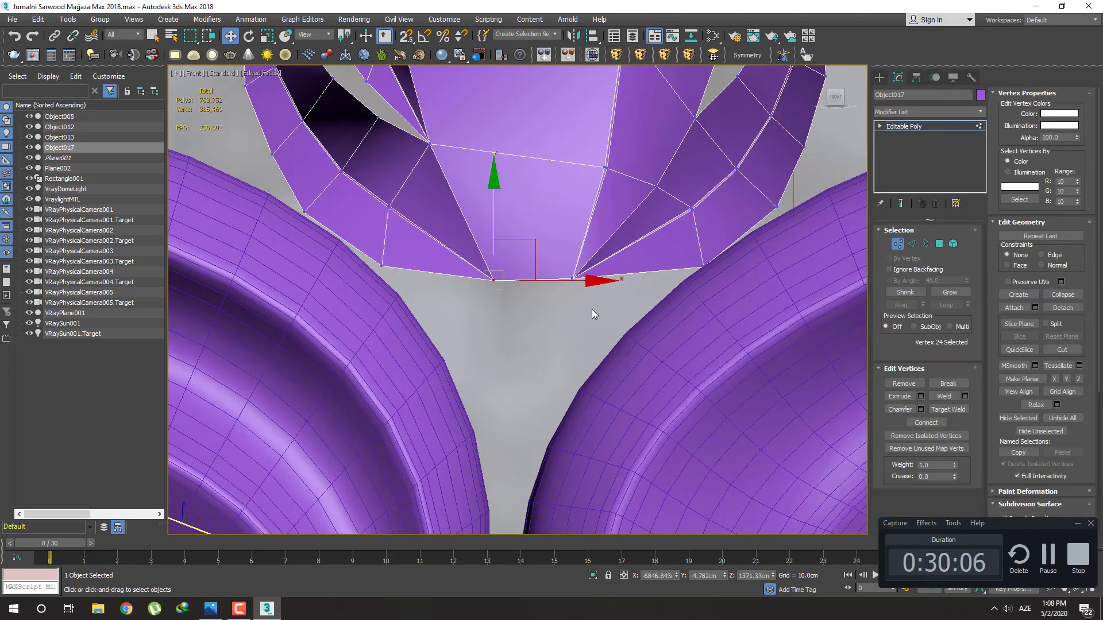
mouse_move(601, 309)
mouse_down()
mouse_move(490, 243)
mouse_move(533, 229)
mouse_up()
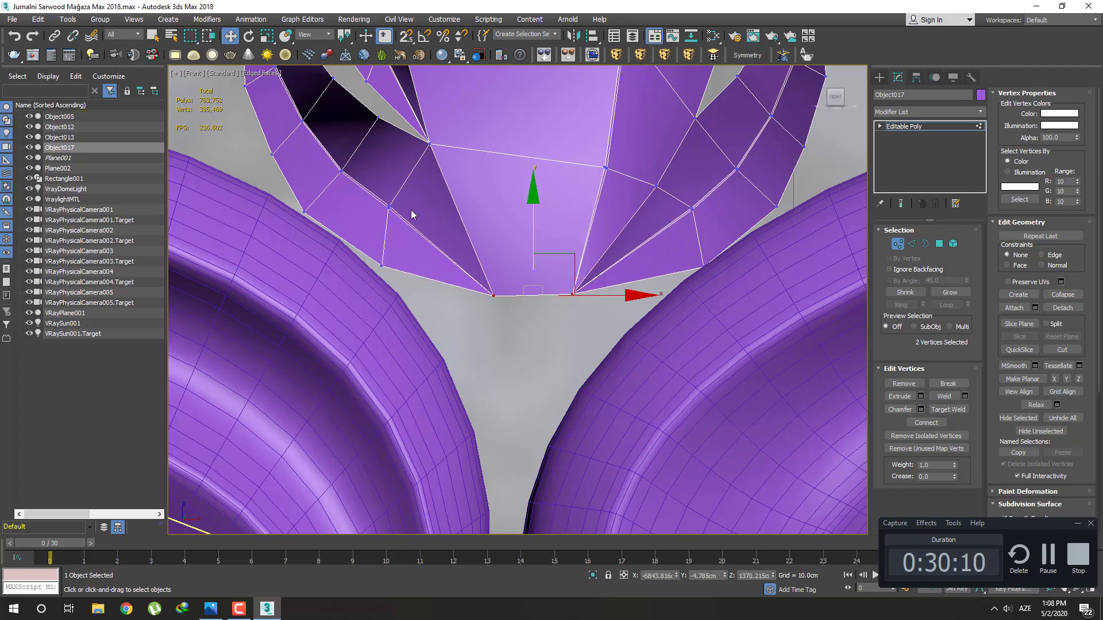
click(396, 215)
click(637, 209)
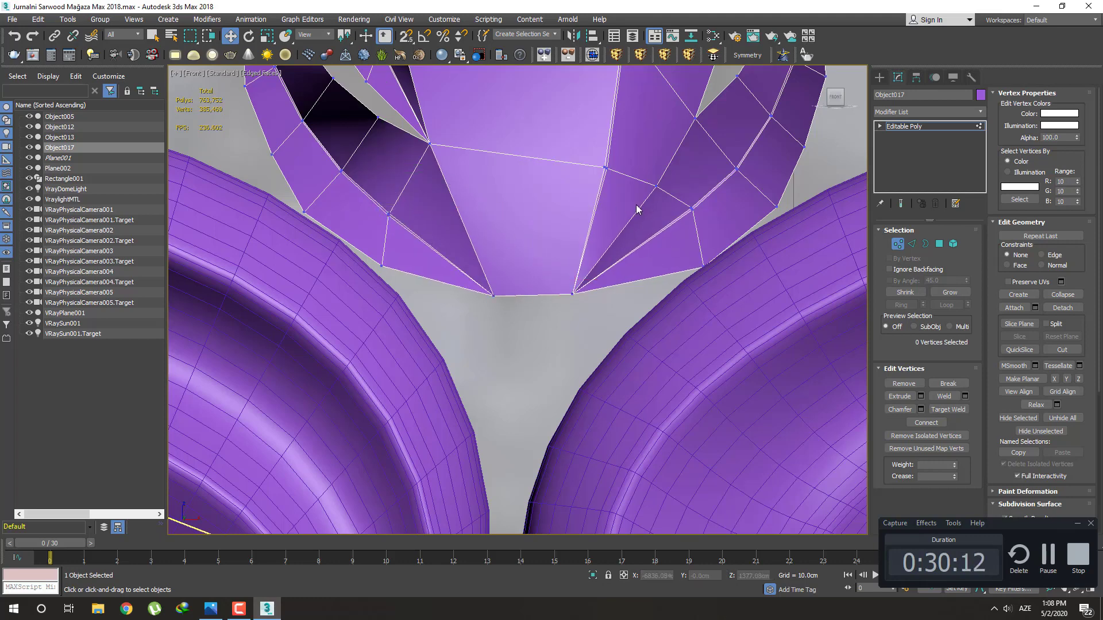
Orbit around the ornament, then return to Front view zoomed in on the bud
scroll(646, 233, down, 3)
scroll(544, 270, down, 2)
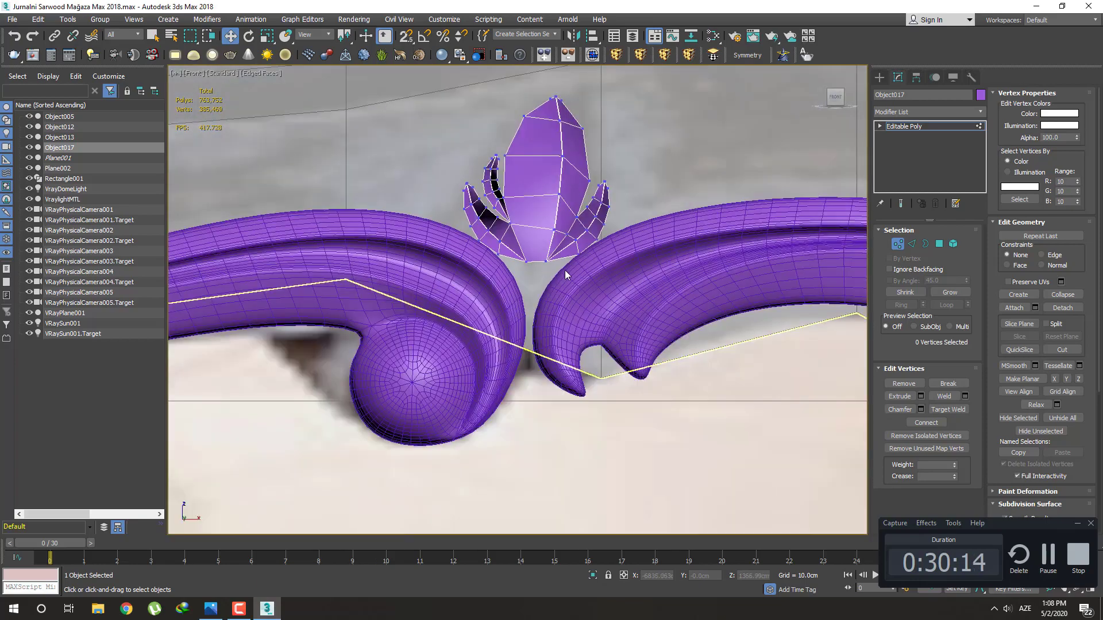
mouse_move(565, 274)
alt+middle_down()
mouse_move(618, 290)
mouse_move(571, 279)
mouse_move(577, 241)
mouse_move(583, 293)
alt+middle_up()
key(f)
scroll(512, 278, up, 3)
scroll(562, 226, up, 2)
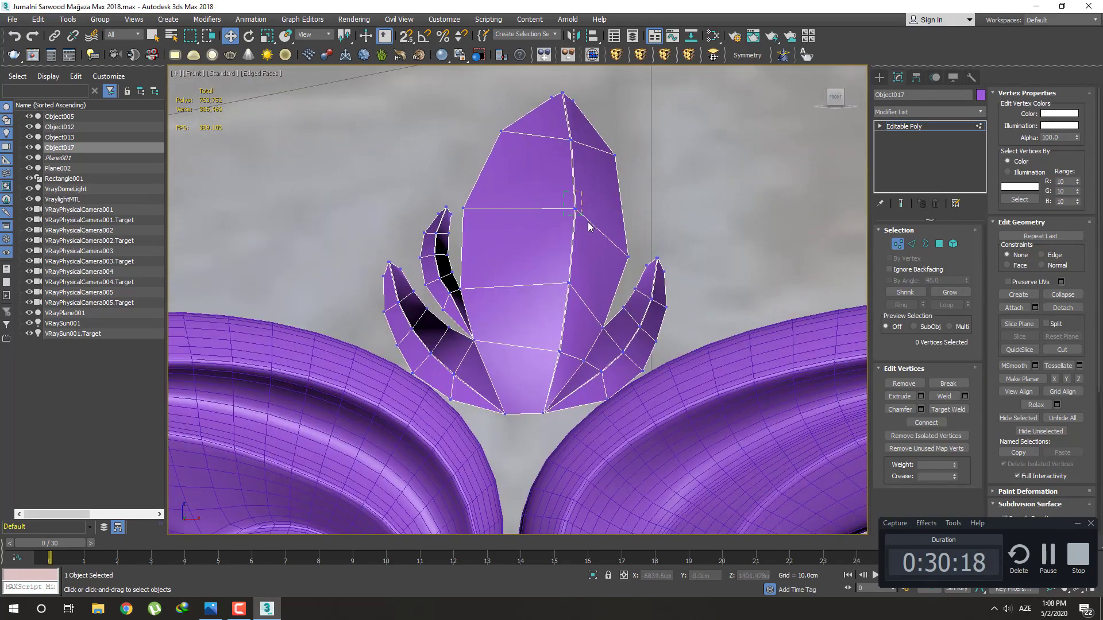
Move the two vertices near the bud's middle to the left along X
drag(588, 226, 609, 210)
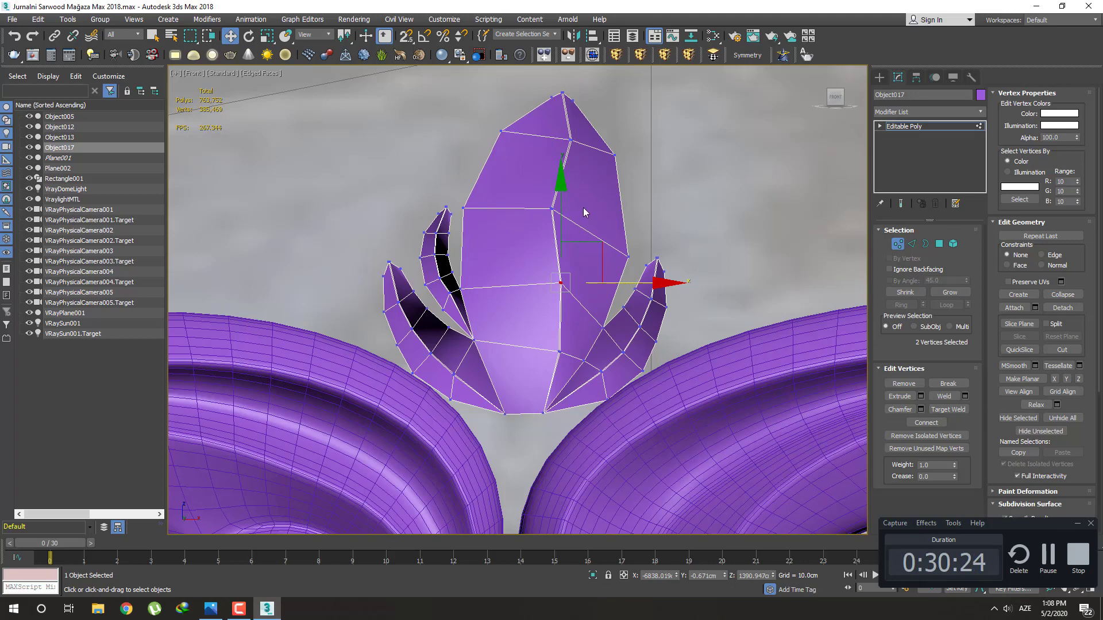
drag(604, 211, 598, 209)
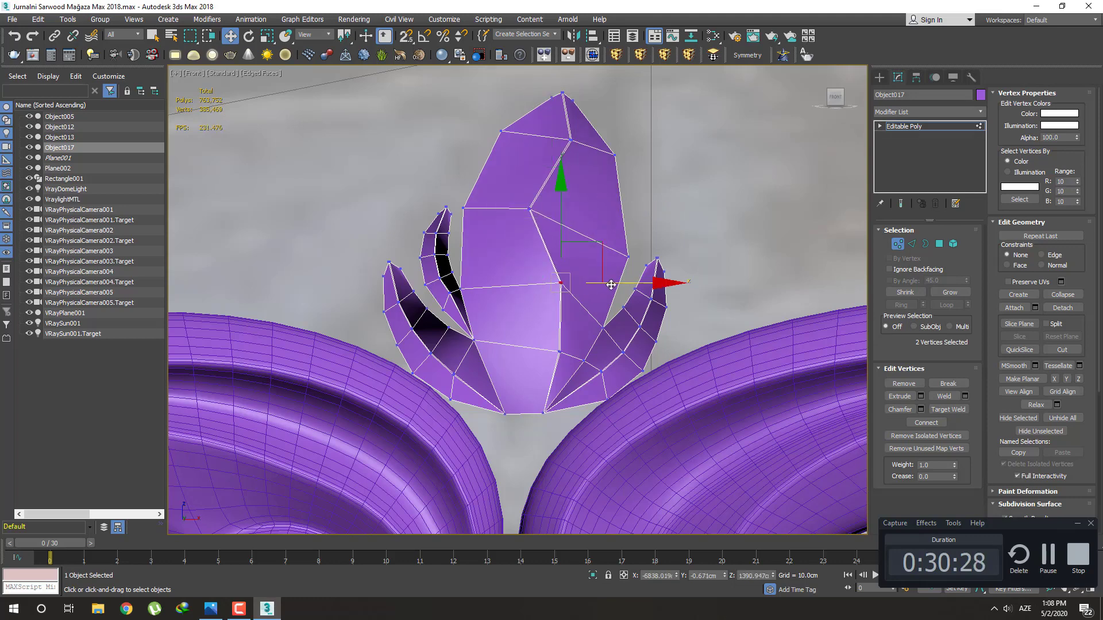
middle_drag(605, 286, 601, 319)
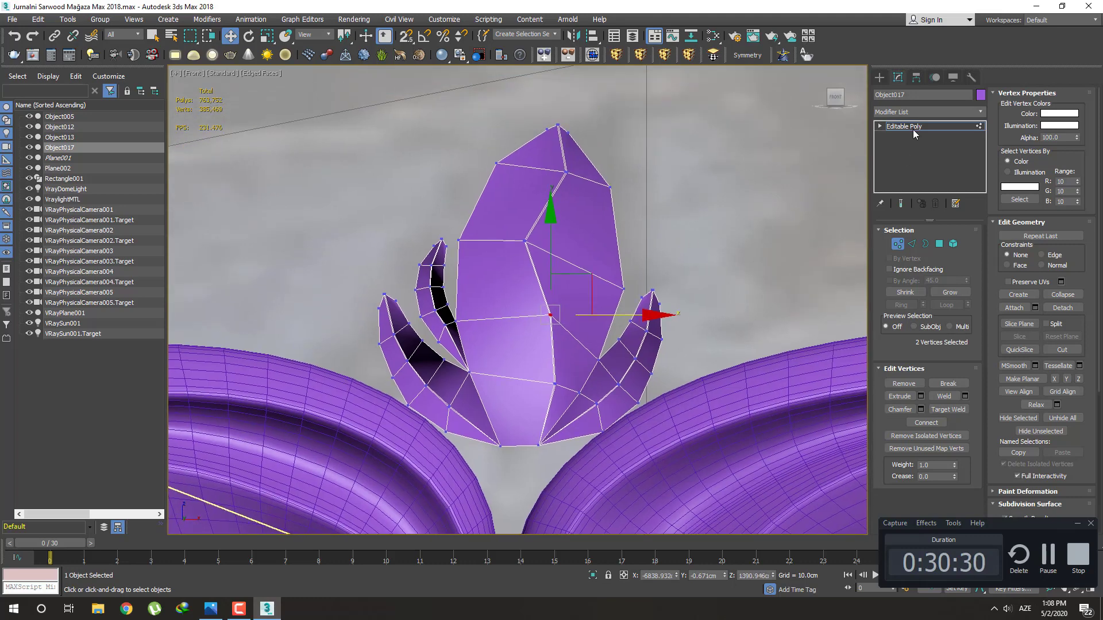
Leave Vertex level, orbit to an angled perspective, and switch to Edge mode
click(912, 127)
click(879, 77)
scroll(628, 222, up, 2)
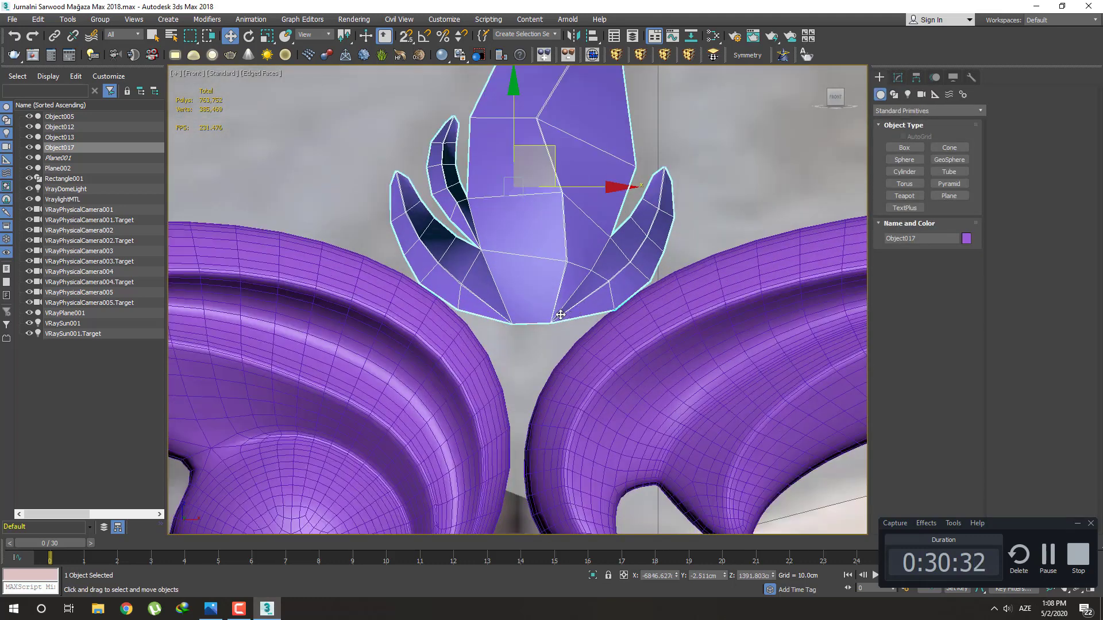
scroll(531, 275, up, 3)
mouse_move(531, 275)
alt+middle_down()
mouse_move(528, 301)
mouse_move(555, 271)
mouse_move(543, 242)
alt+middle_up()
key(2)
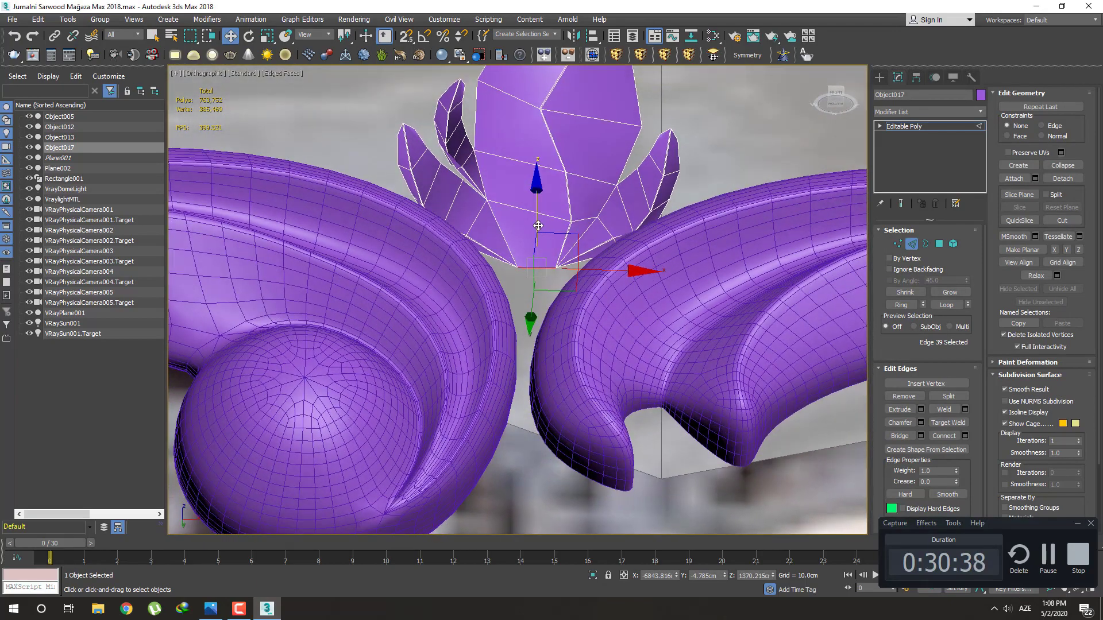
Return to Front view and nudge the stem's end vertices into place
mouse_move(510, 353)
alt+middle_down()
mouse_move(562, 316)
mouse_move(574, 278)
mouse_move(557, 347)
alt+middle_up()
key(f)
scroll(552, 294, up, 5)
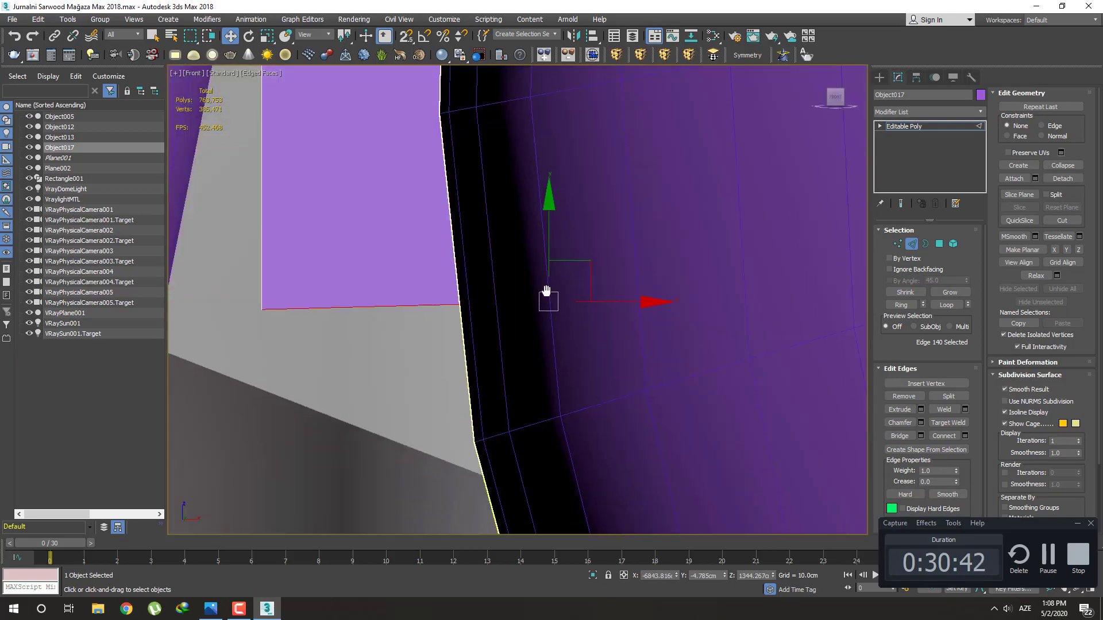
scroll(547, 291, down, 4)
scroll(547, 281, down, 2)
scroll(552, 340, up, 1)
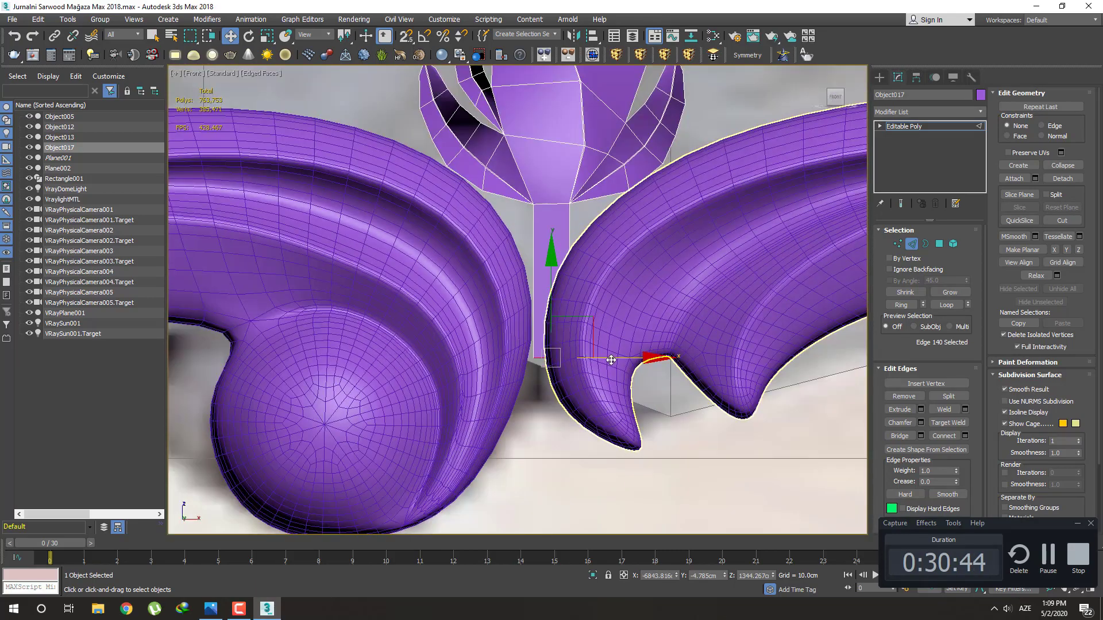
key(1)
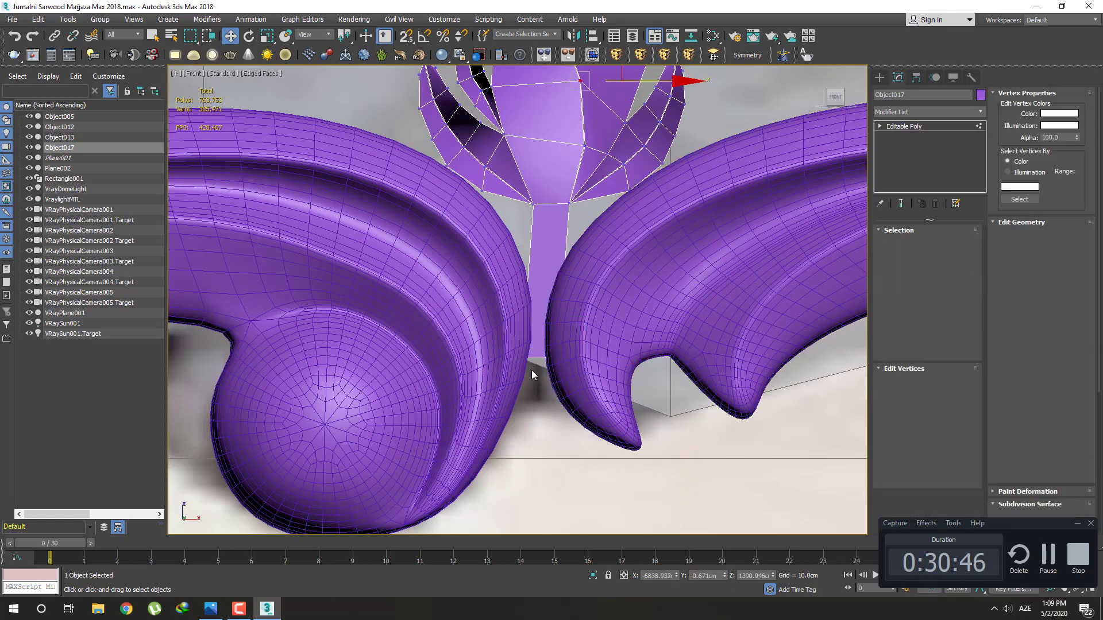
drag(598, 333, 598, 330)
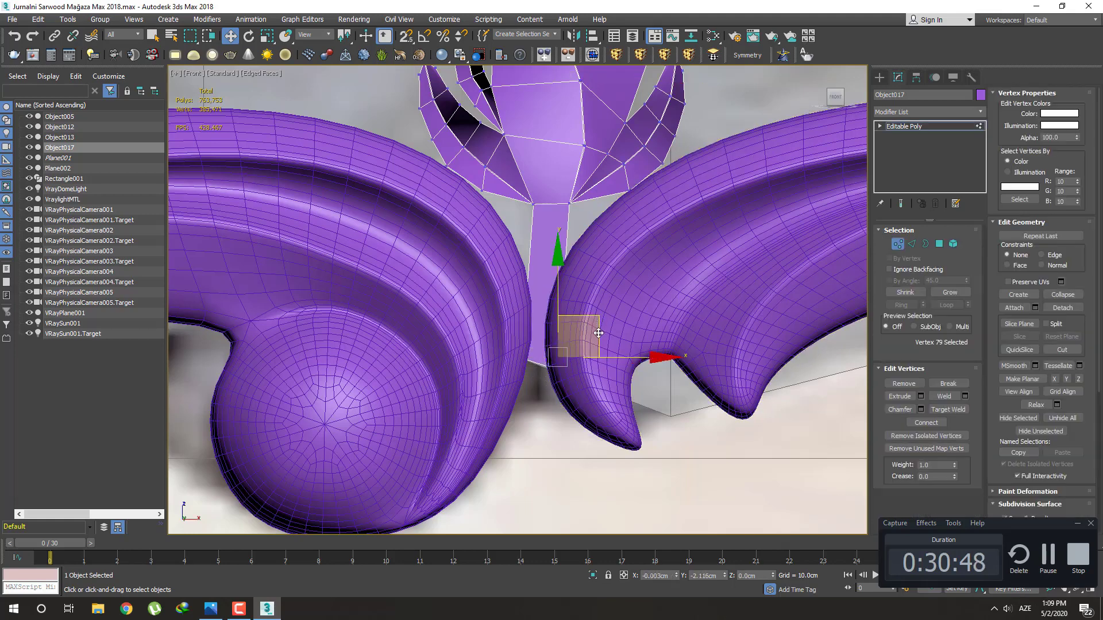
middle_drag(599, 333, 593, 322)
Connect a new edge across the stem and slide it sideways
key(2)
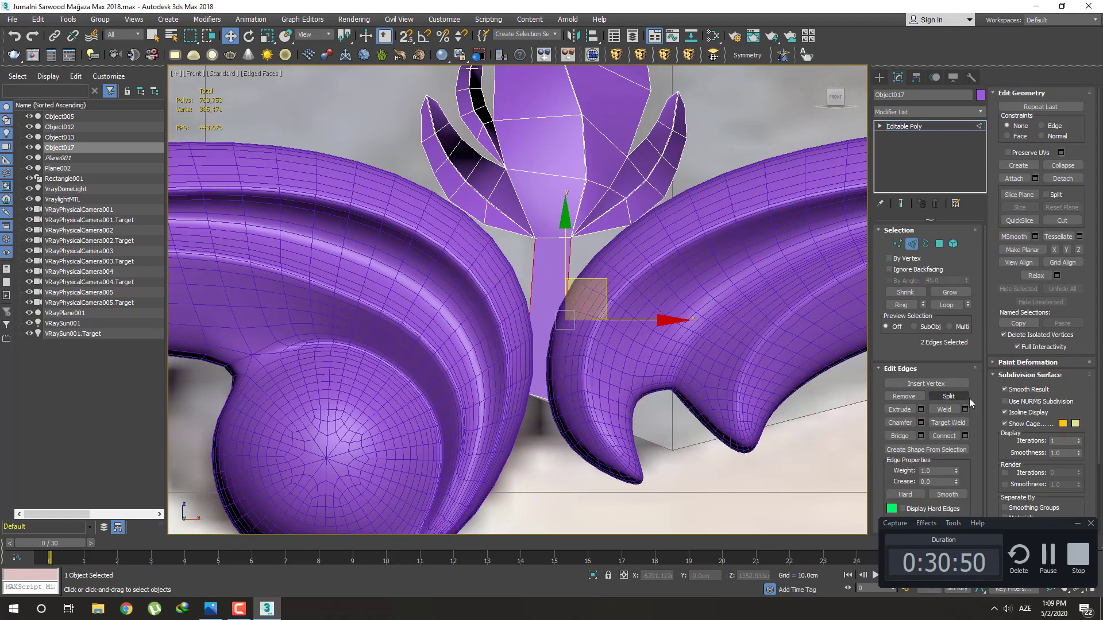
click(964, 436)
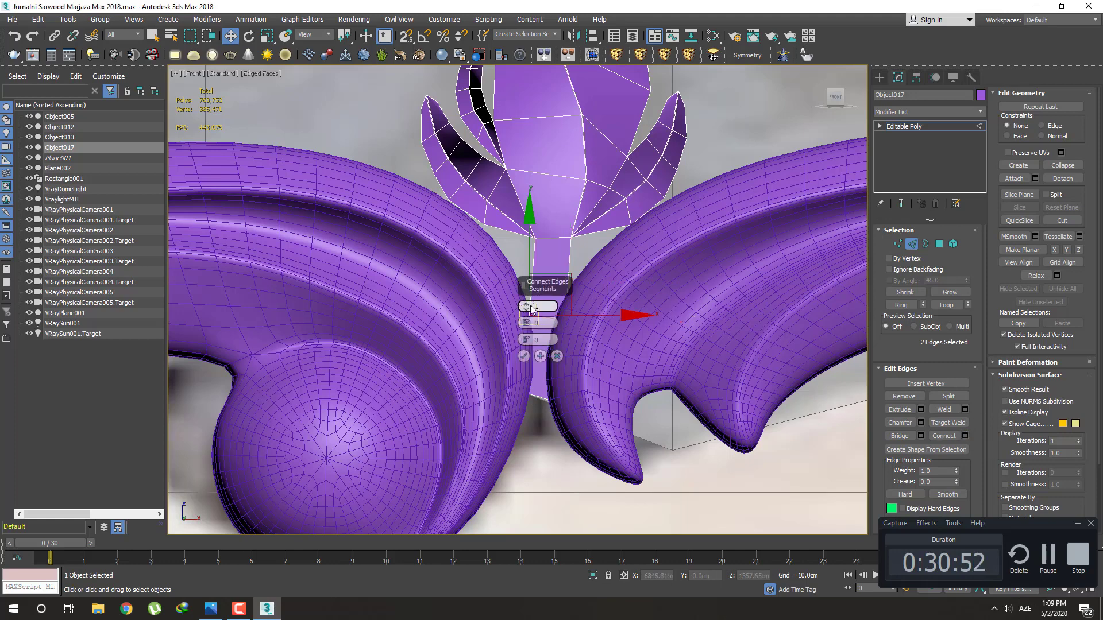
click(524, 355)
drag(611, 292, 624, 294)
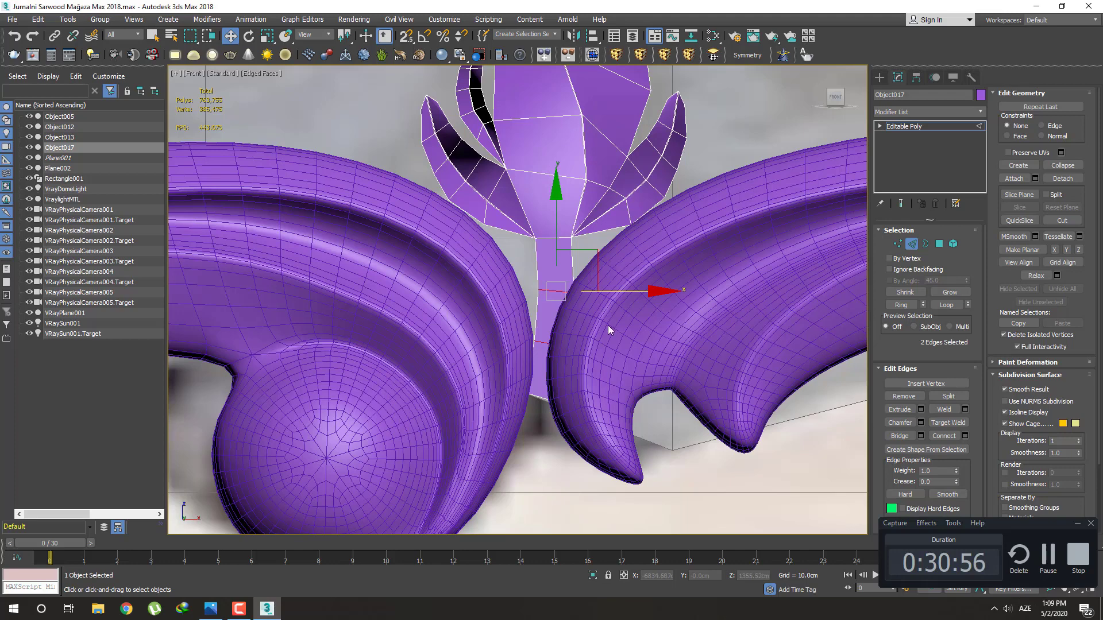
scroll(609, 330, down, 2)
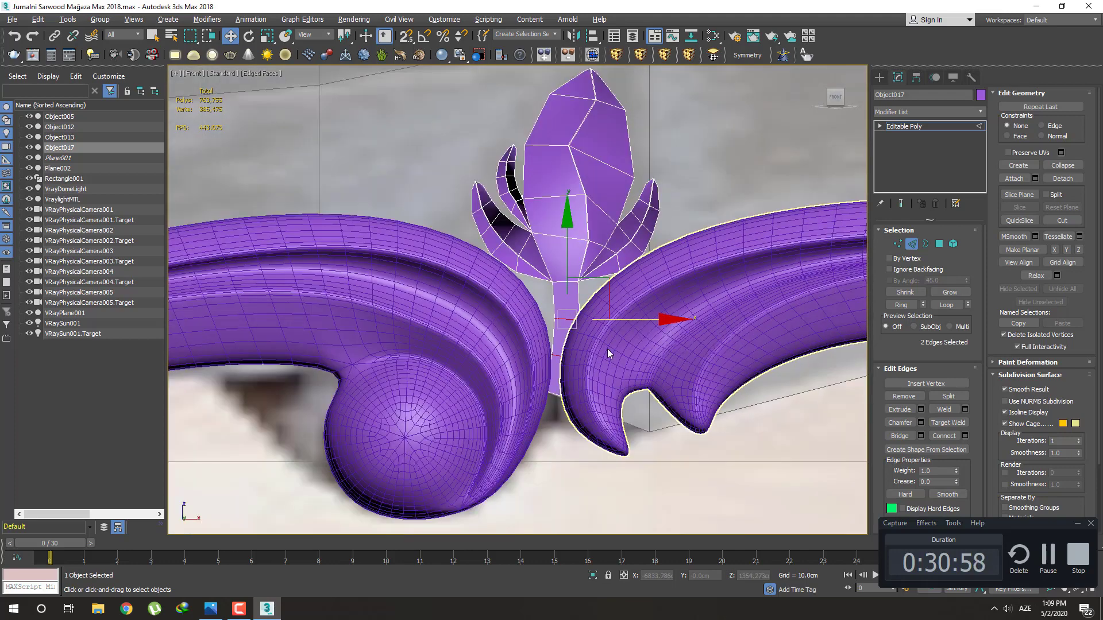
Ring-select edges up the bud column and Connect them with 1 segment
key(alt+r)
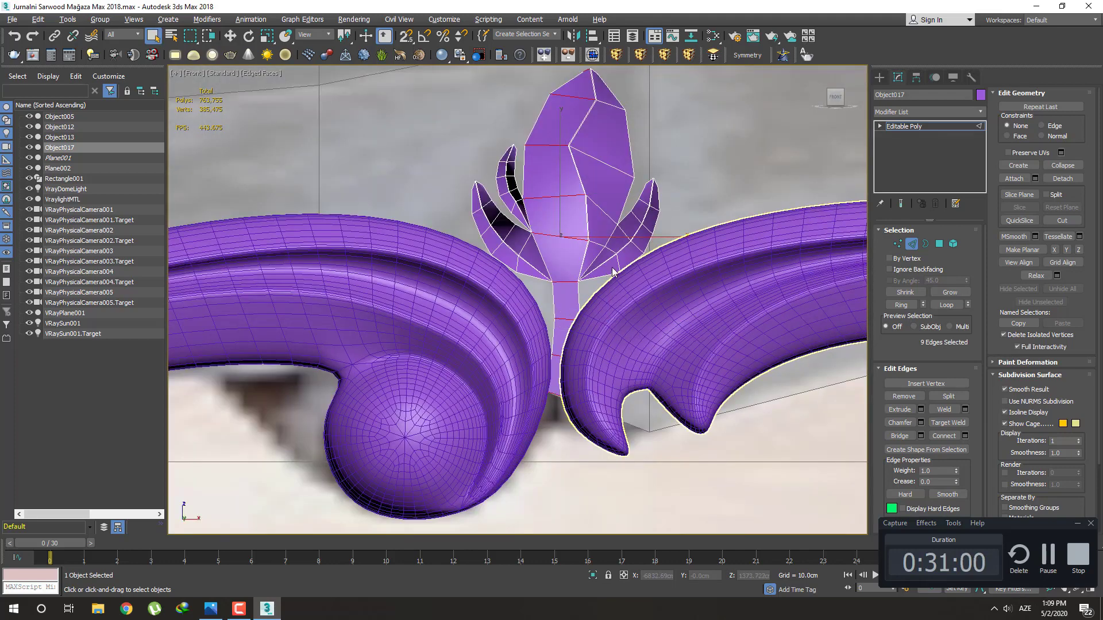
scroll(572, 281, up, 1)
scroll(574, 288, up, 1)
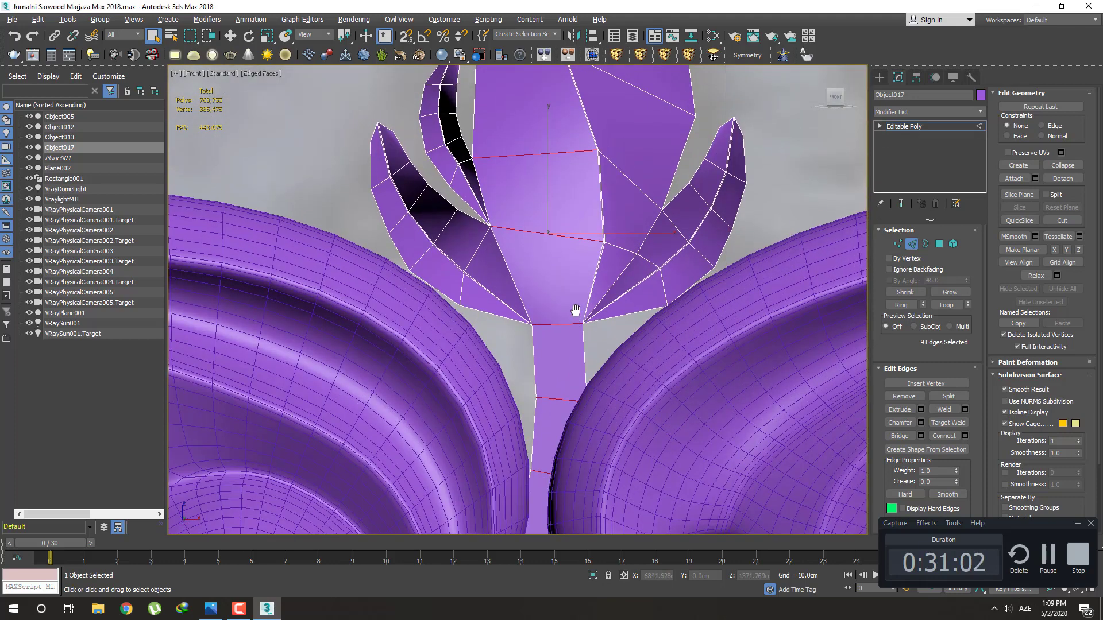
scroll(577, 293, up, 1)
scroll(582, 297, up, 1)
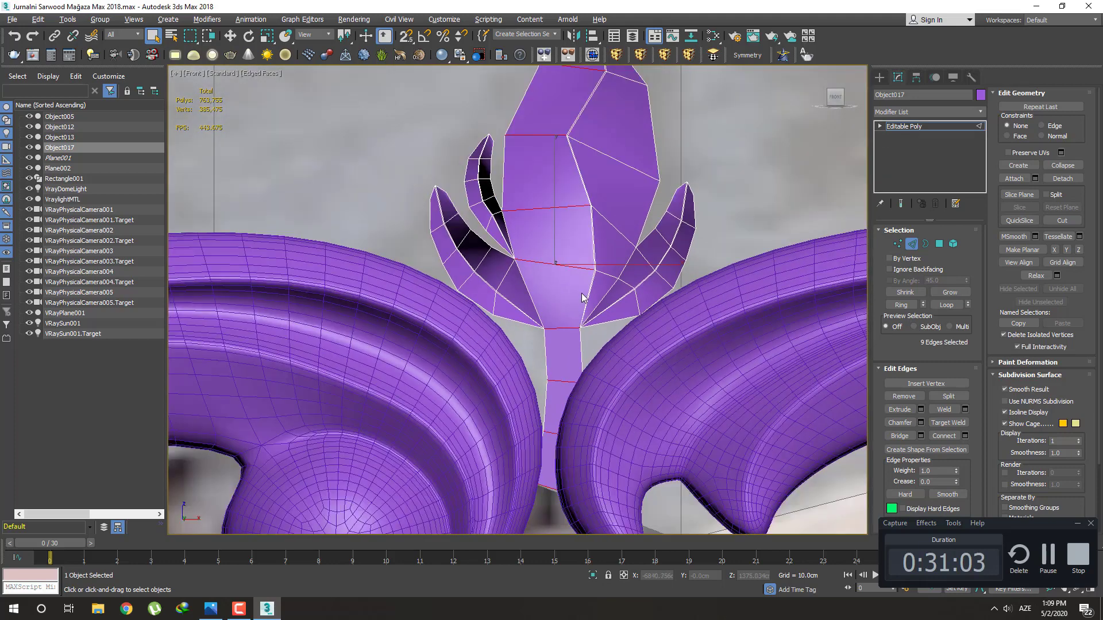
click(965, 437)
click(531, 310)
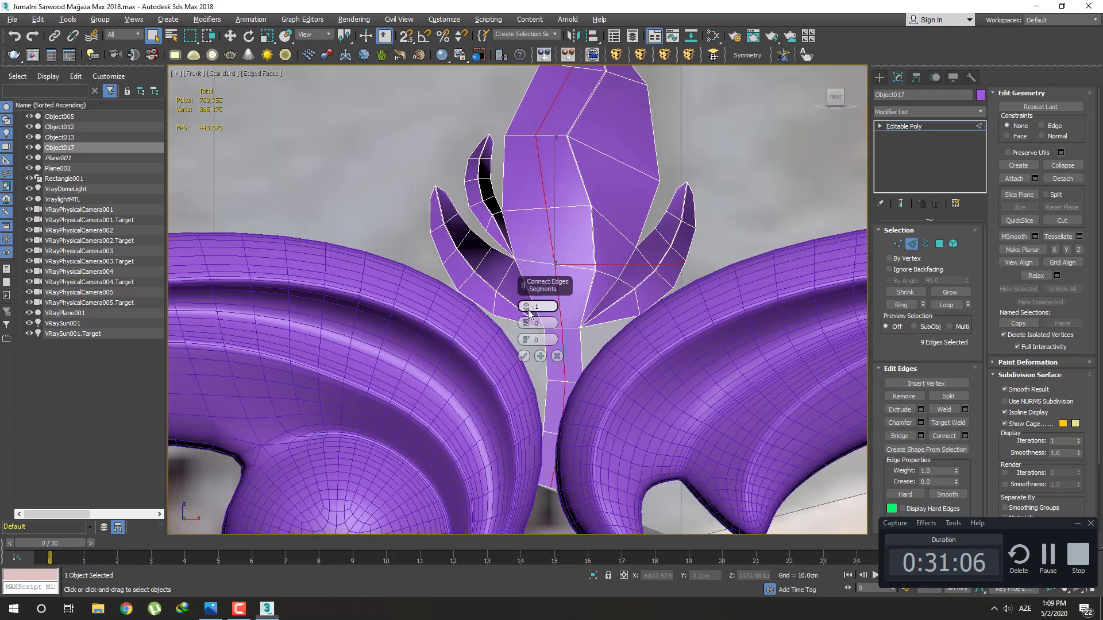
click(524, 356)
scroll(517, 339, up, 2)
scroll(569, 330, up, 2)
Switch to Vertex mode with the Move tool active
key(1)
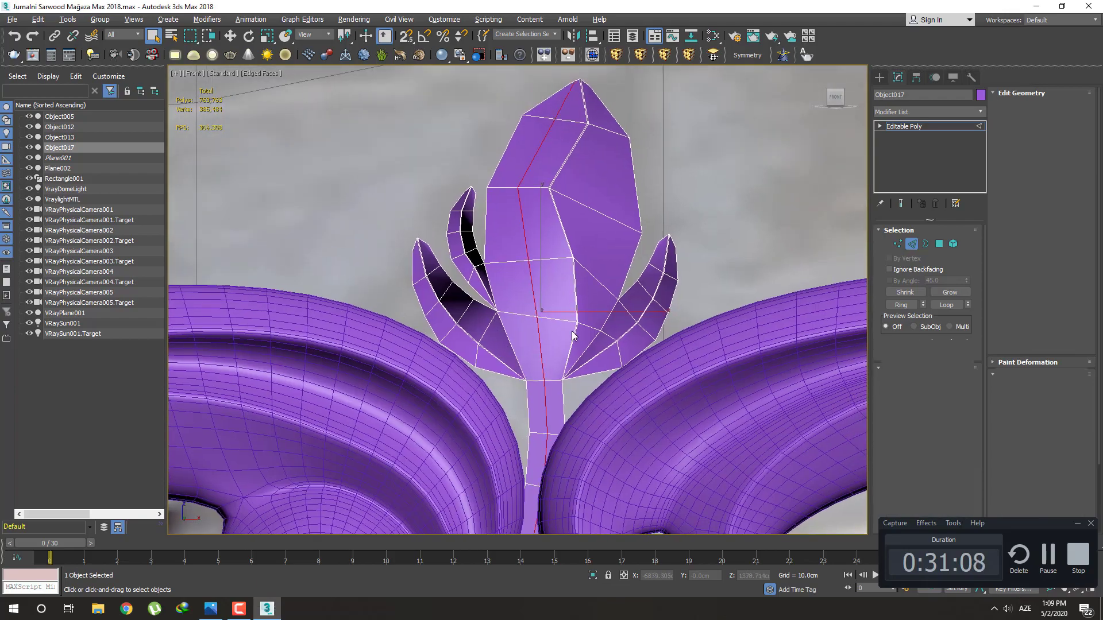
scroll(546, 326, up, 2)
key(w)
scroll(508, 289, down, 5)
Narrow the edge selection to five edges and shift them slightly in depth
mouse_move(508, 289)
alt+middle_down()
mouse_move(546, 281)
mouse_move(542, 345)
mouse_move(543, 309)
mouse_move(472, 398)
mouse_move(535, 458)
mouse_move(515, 304)
alt+middle_up()
scroll(544, 322, up, 2)
key(2)
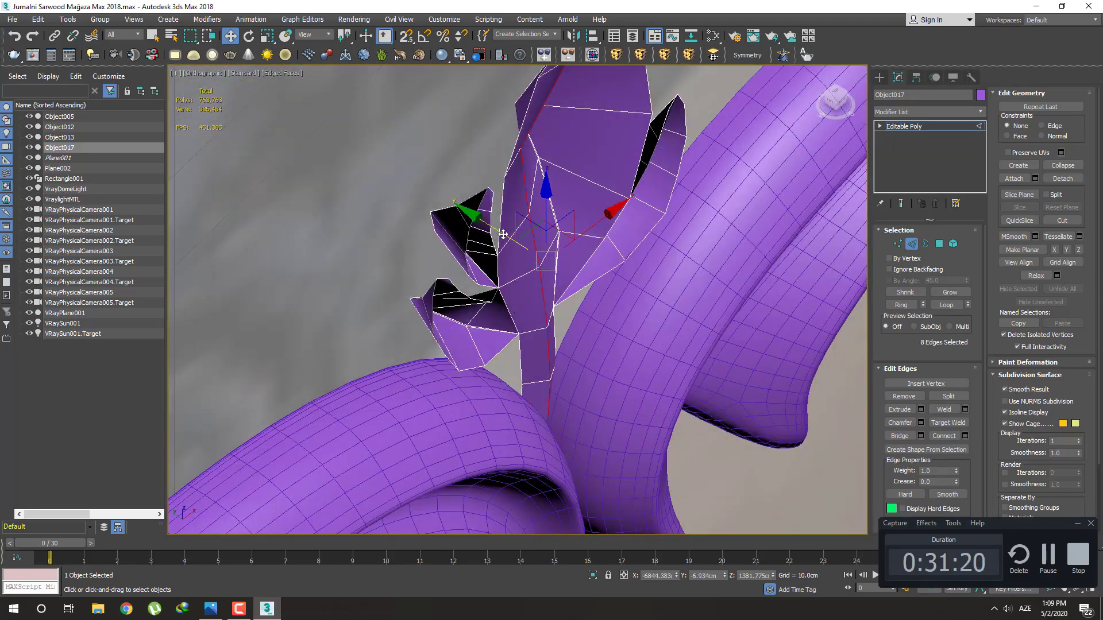
mouse_move(510, 236)
alt+middle_down()
mouse_move(566, 256)
mouse_move(634, 380)
mouse_move(647, 350)
mouse_move(608, 309)
mouse_move(639, 412)
alt+middle_up()
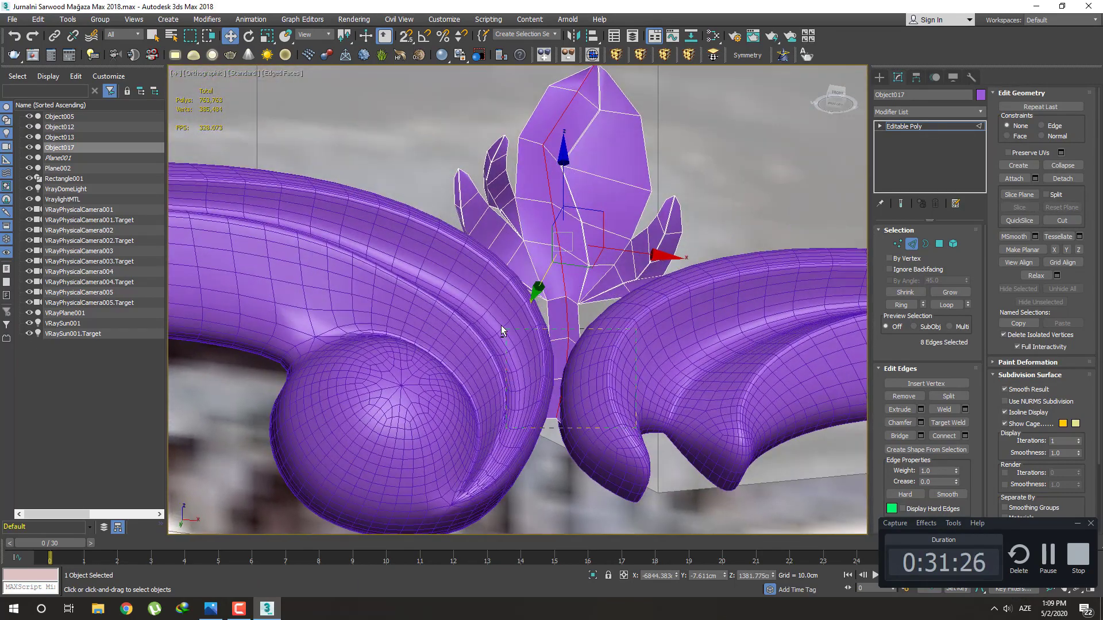
drag(501, 325, 501, 326)
mouse_move(502, 327)
alt+middle_down()
mouse_move(581, 315)
mouse_move(513, 206)
alt+middle_up()
drag(516, 181, 511, 181)
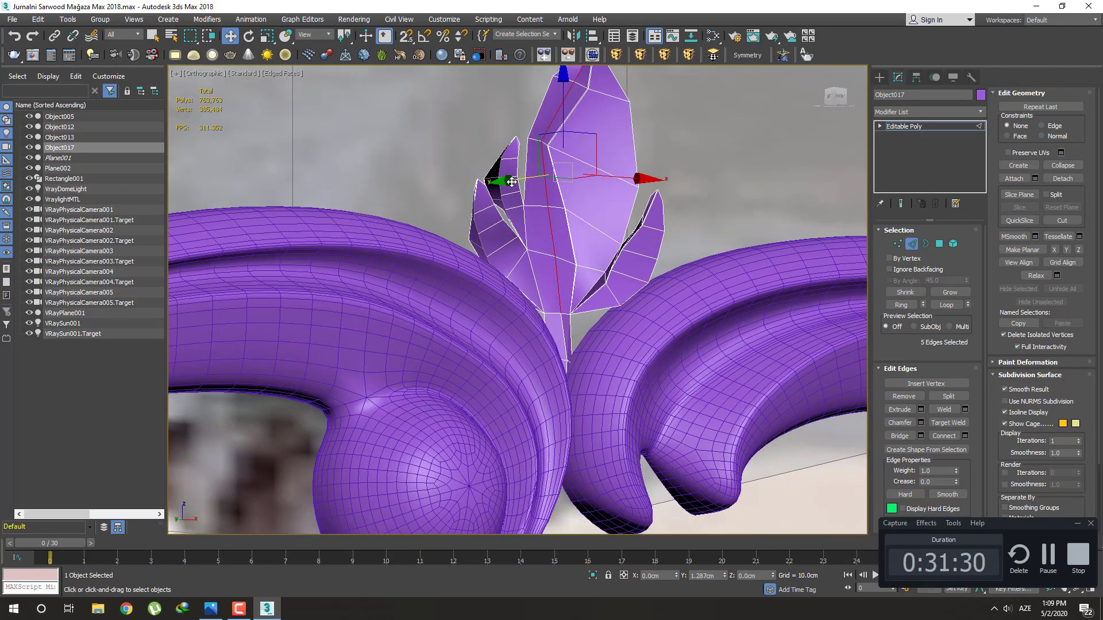
alt+middle_drag(511, 182, 583, 244)
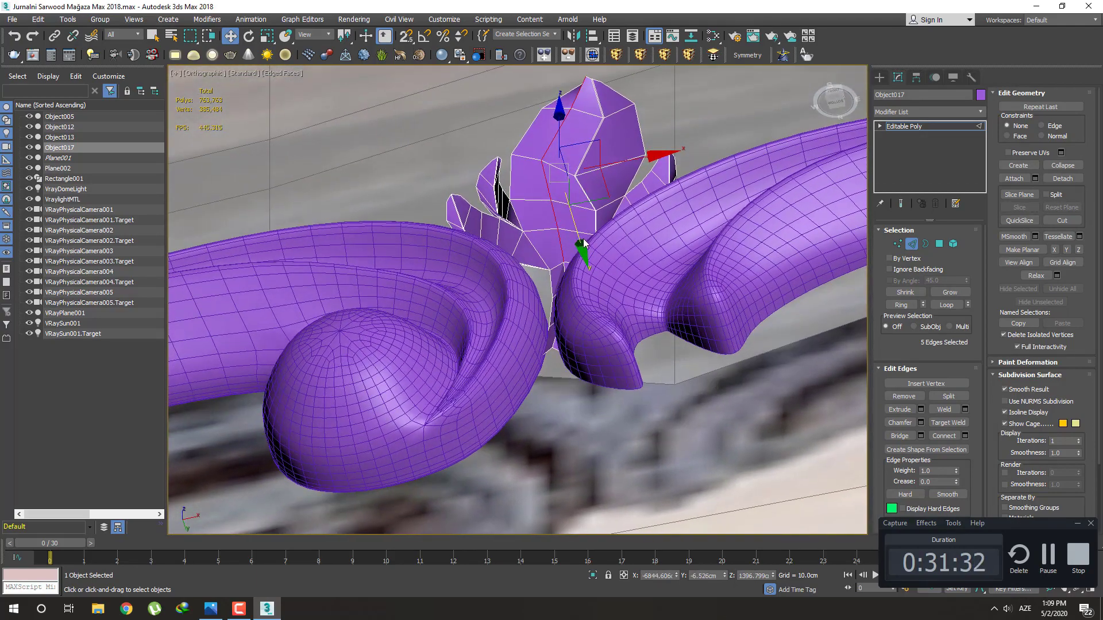
drag(581, 240, 581, 243)
Reduce the edge selection to a single edge at the bud's tip, orbiting to face it
alt+click(550, 271)
alt+middle_drag(550, 271, 613, 254)
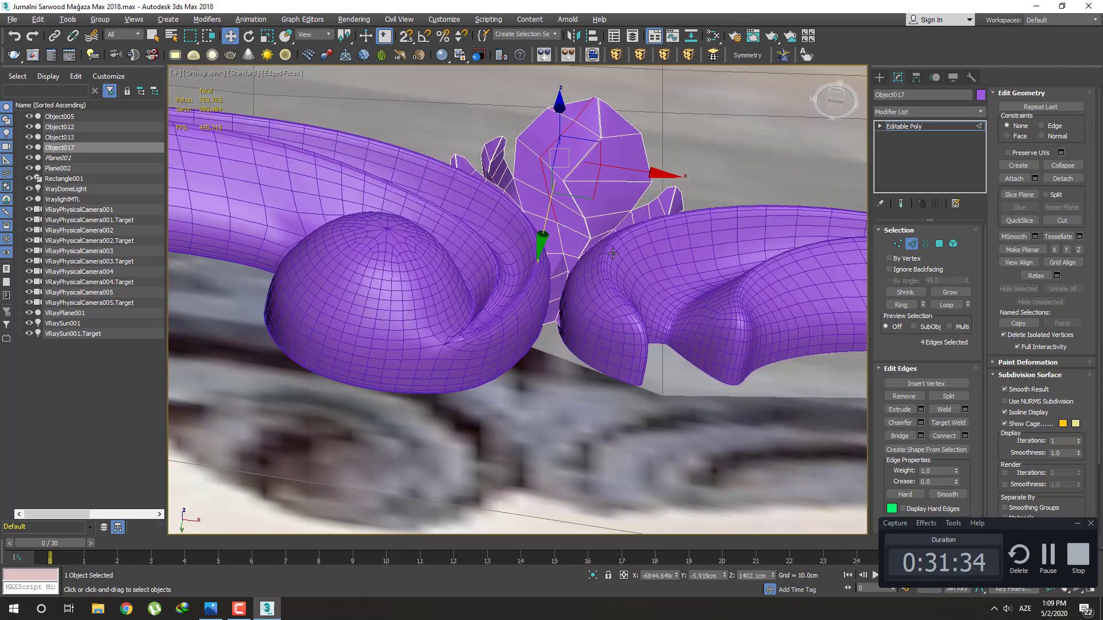
alt+click(543, 224)
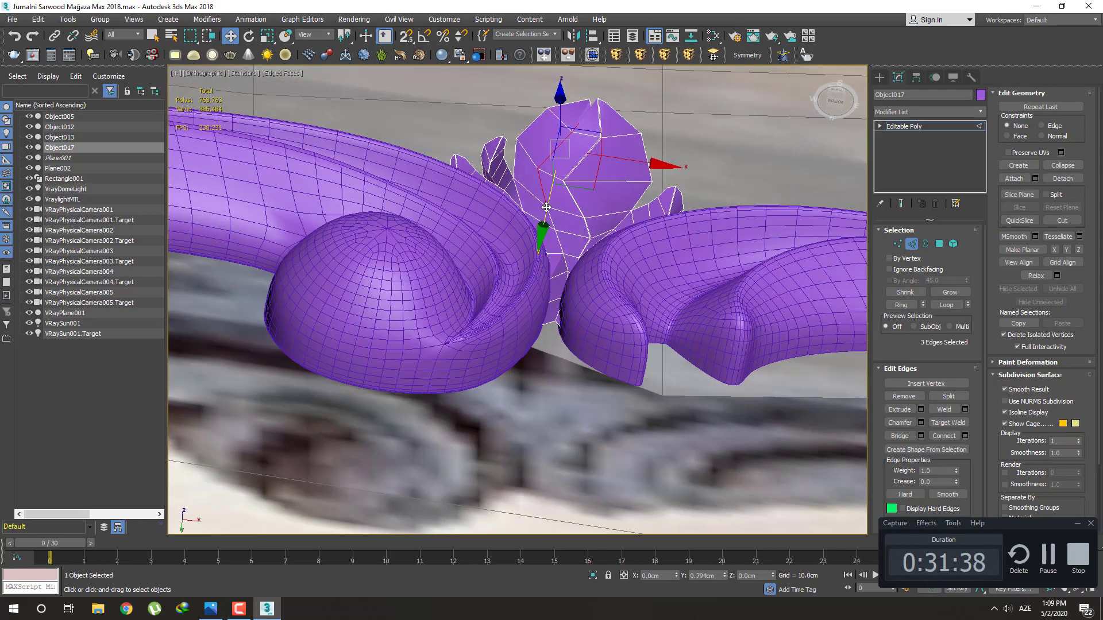
alt+click(546, 208)
mouse_move(546, 207)
alt+middle_down()
mouse_move(561, 229)
mouse_move(549, 179)
mouse_move(581, 167)
alt+middle_up()
alt+click(551, 178)
scroll(592, 155, up, 4)
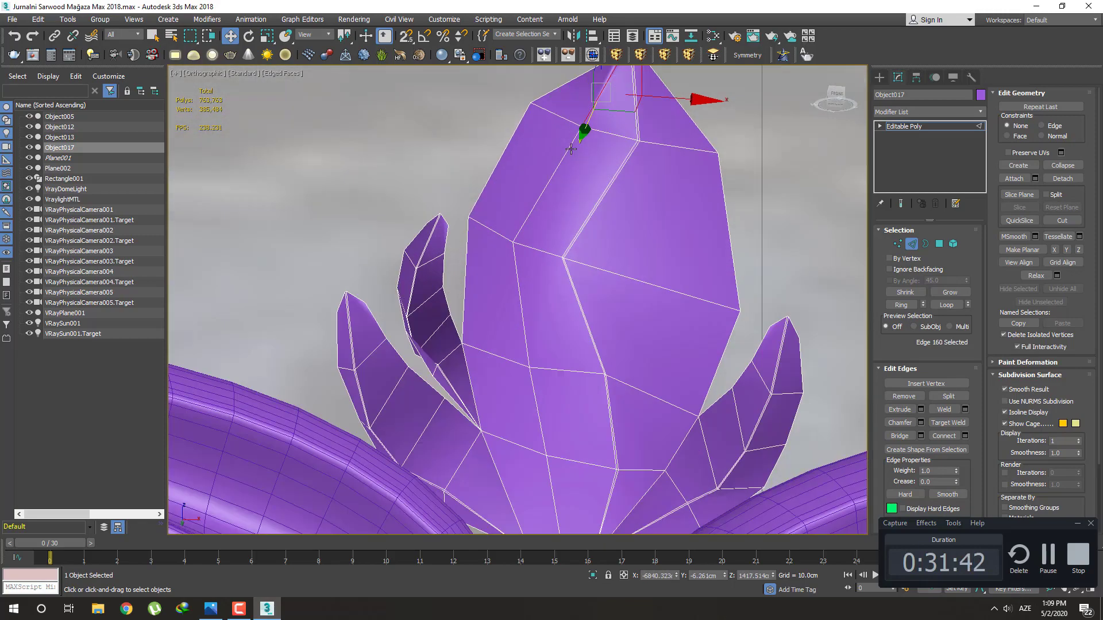
scroll(606, 152, up, 2)
scroll(606, 152, down, 3)
alt+middle_drag(562, 222, 580, 171)
scroll(580, 171, up, 2)
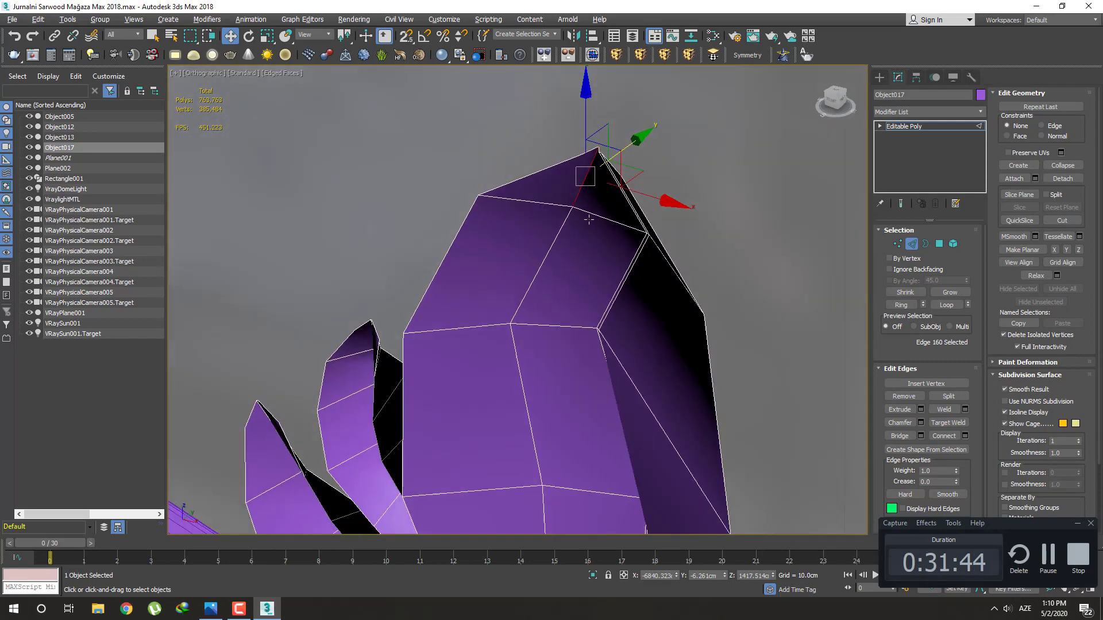
scroll(608, 233, up, 2)
alt+middle_drag(608, 232, 589, 233)
Select the cluster of tip vertices and Collapse them into one point
key(1)
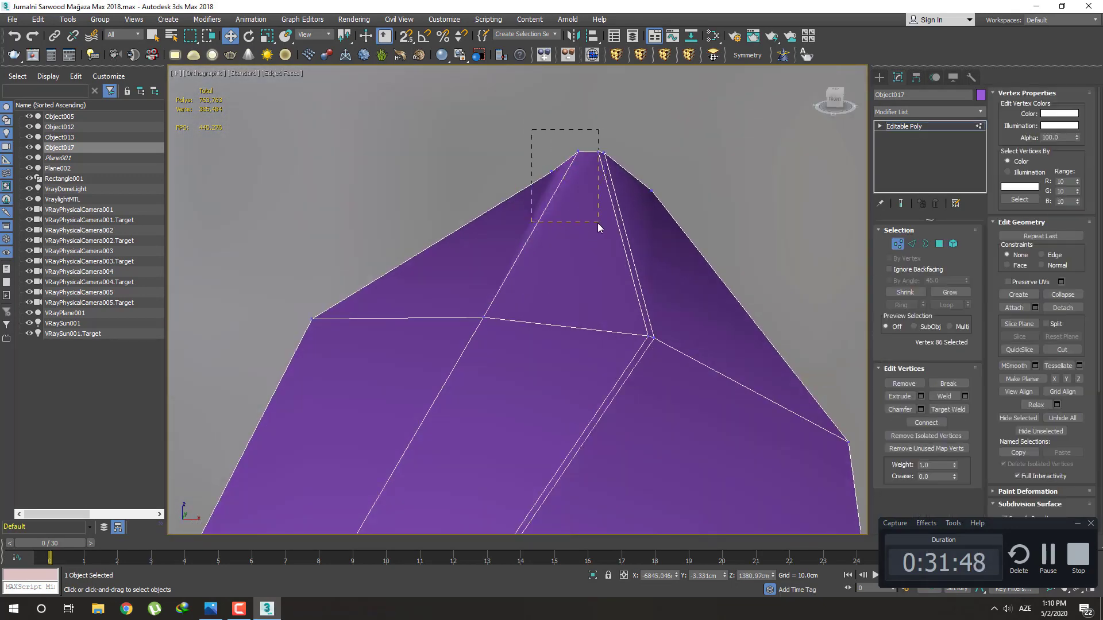
drag(593, 223, 684, 238)
click(1064, 296)
scroll(608, 246, down, 2)
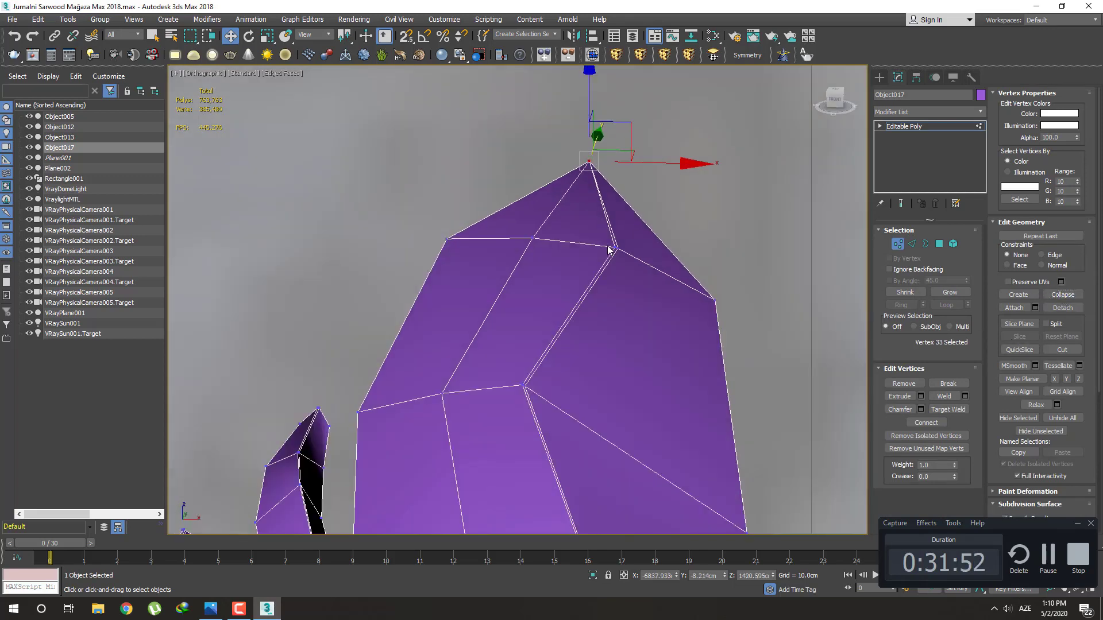
scroll(620, 229, down, 2)
scroll(623, 234, down, 1)
scroll(621, 242, down, 1)
scroll(623, 291, down, 1)
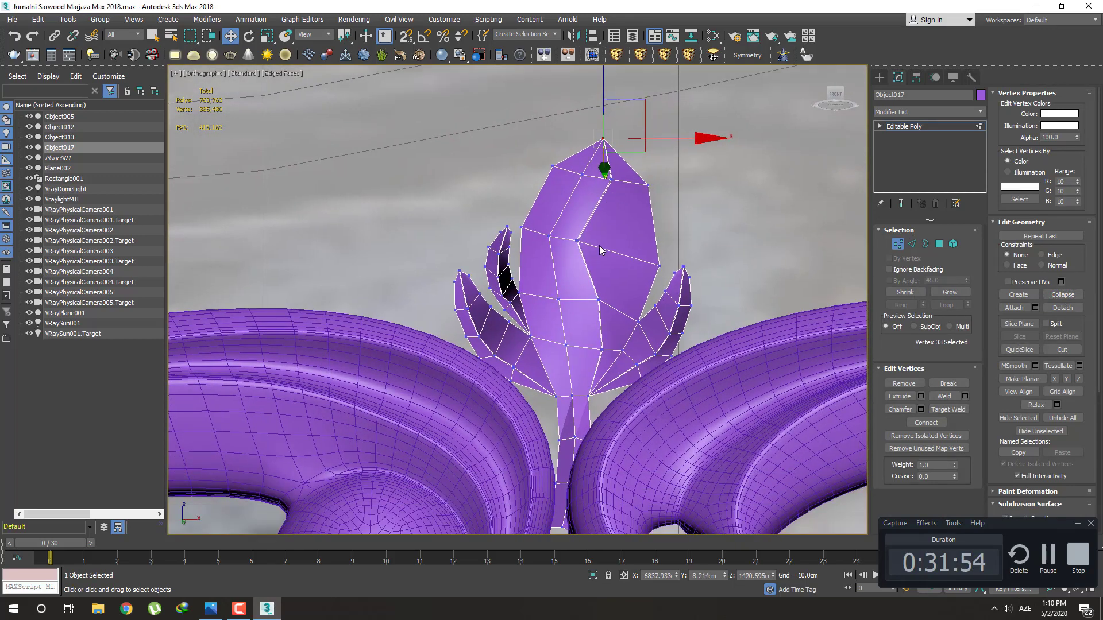
scroll(661, 258, down, 2)
scroll(747, 196, down, 1)
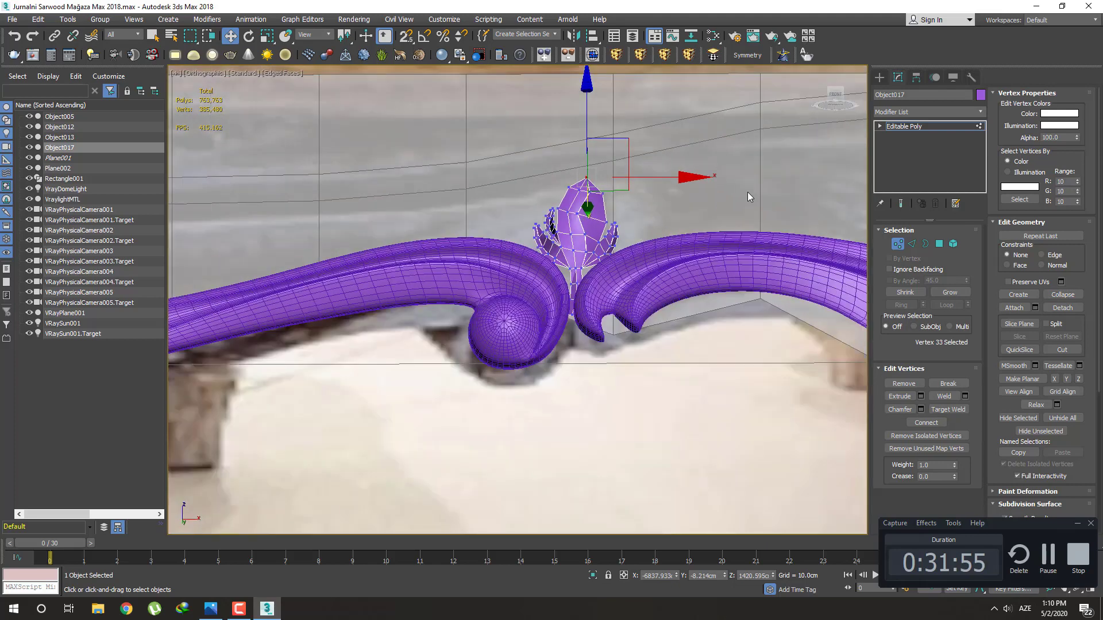
Return to the bud's object level and recentre the ornament in view
click(879, 78)
key(z)
click(898, 78)
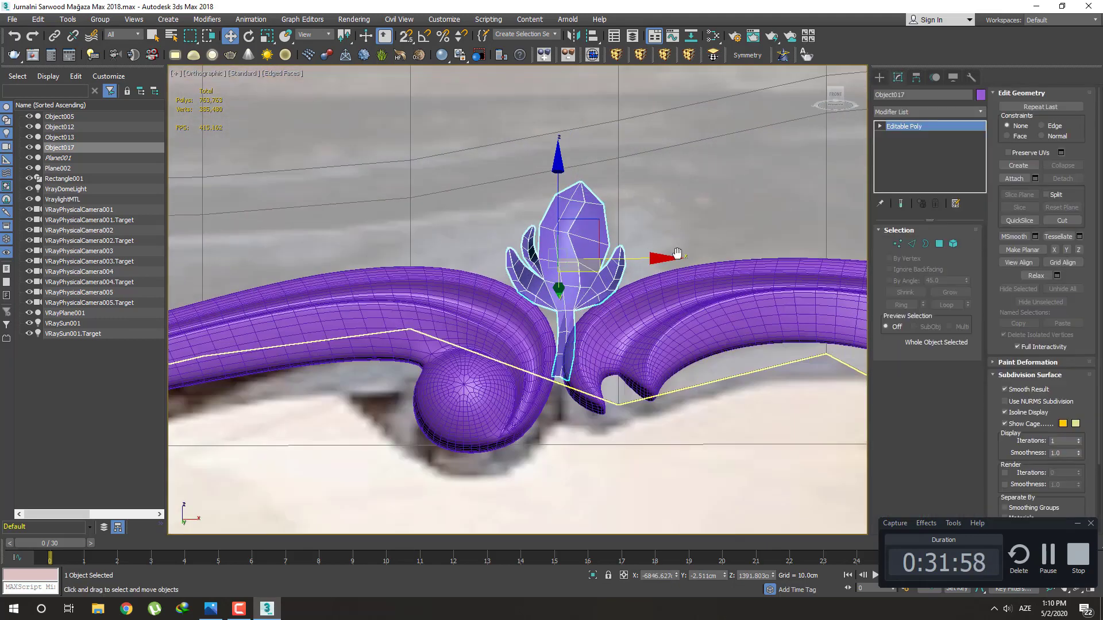
middle_drag(670, 254, 678, 283)
Add a TurboSmooth modifier to the leaf bud with 3 iterations
key(q)
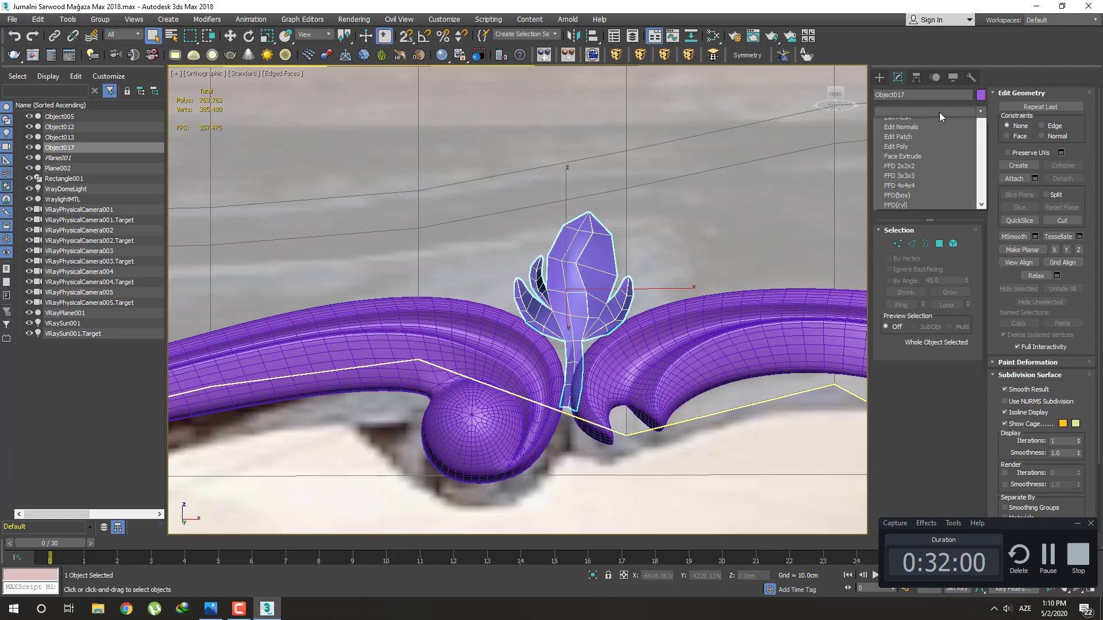
click(939, 112)
key(t)
click(932, 377)
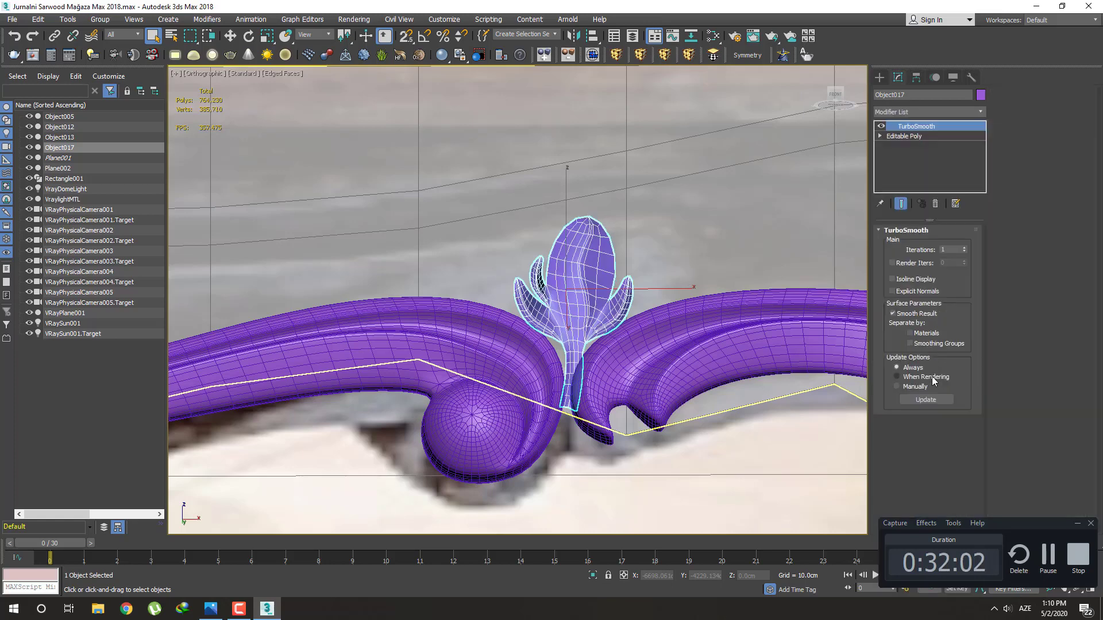
click(883, 77)
middle_drag(589, 309, 606, 320)
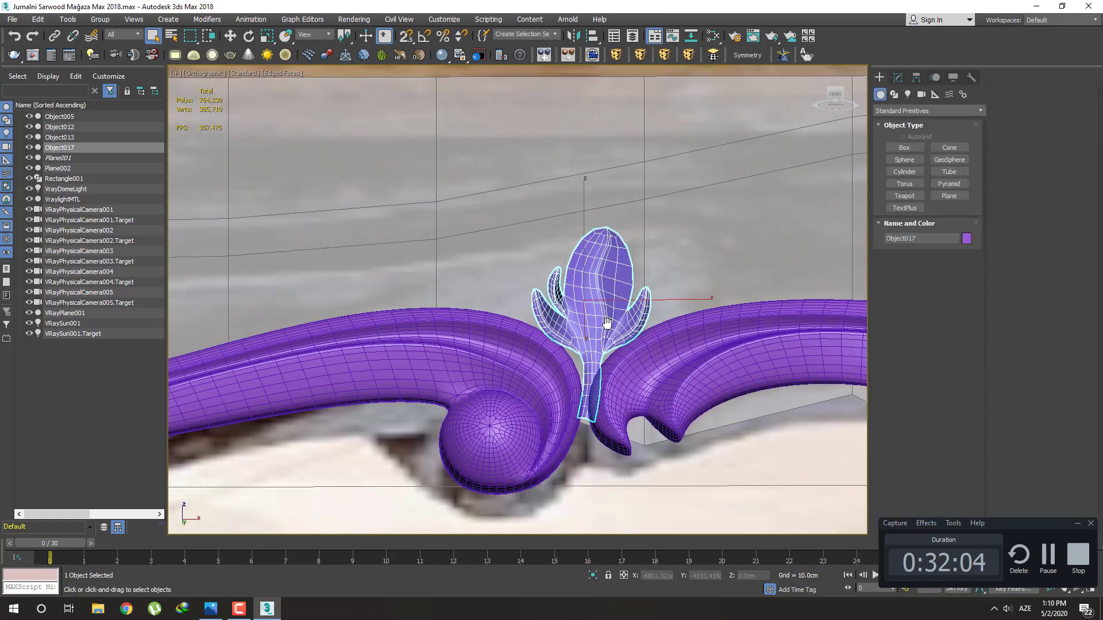
key(F4)
click(898, 77)
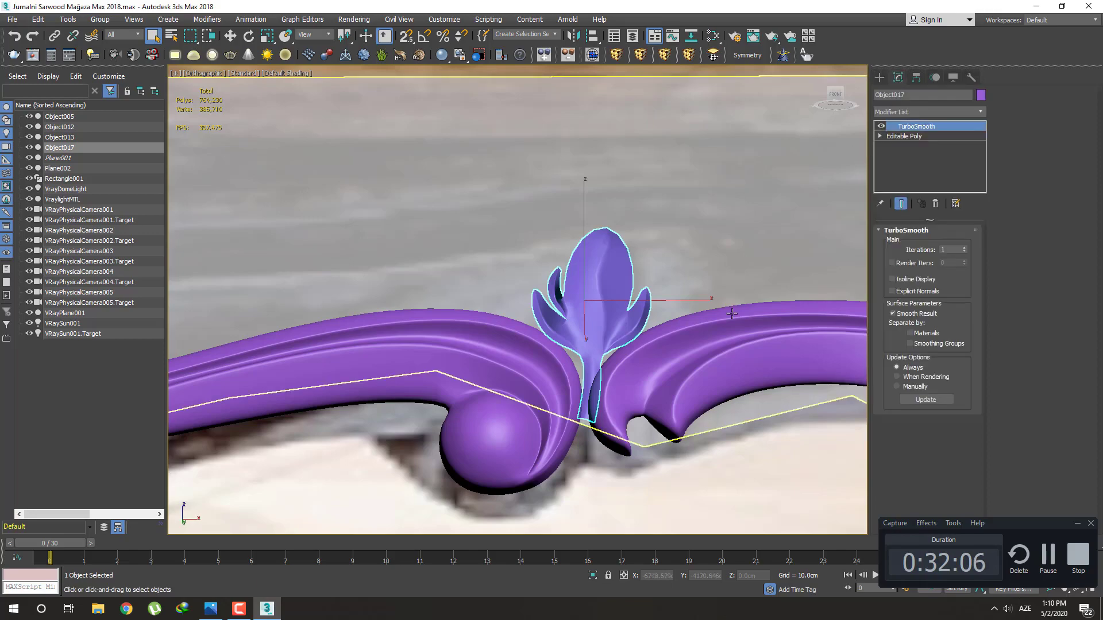
Orbit around the smoothed bud, then return to its Editable Poly level
scroll(585, 309, up, 2)
scroll(586, 309, up, 5)
mouse_move(586, 309)
alt+middle_down()
mouse_move(550, 379)
mouse_move(609, 381)
mouse_move(607, 369)
alt+middle_up()
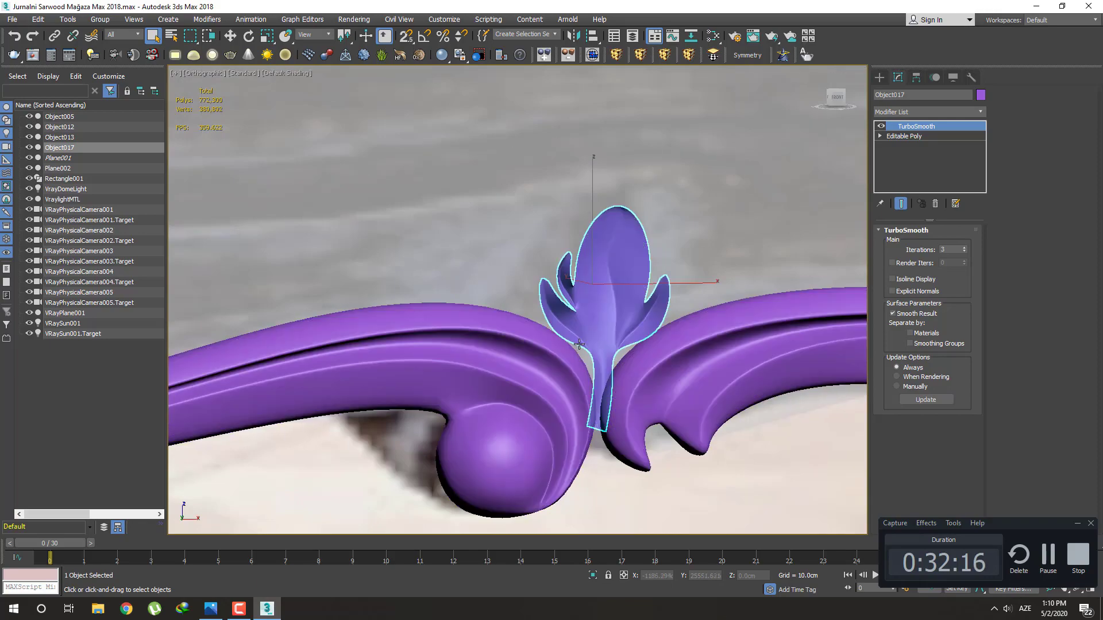
scroll(591, 327, up, 3)
scroll(565, 322, up, 1)
mouse_move(565, 321)
alt+middle_down()
mouse_move(597, 339)
mouse_move(607, 315)
mouse_move(561, 266)
alt+middle_up()
scroll(561, 266, down, 3)
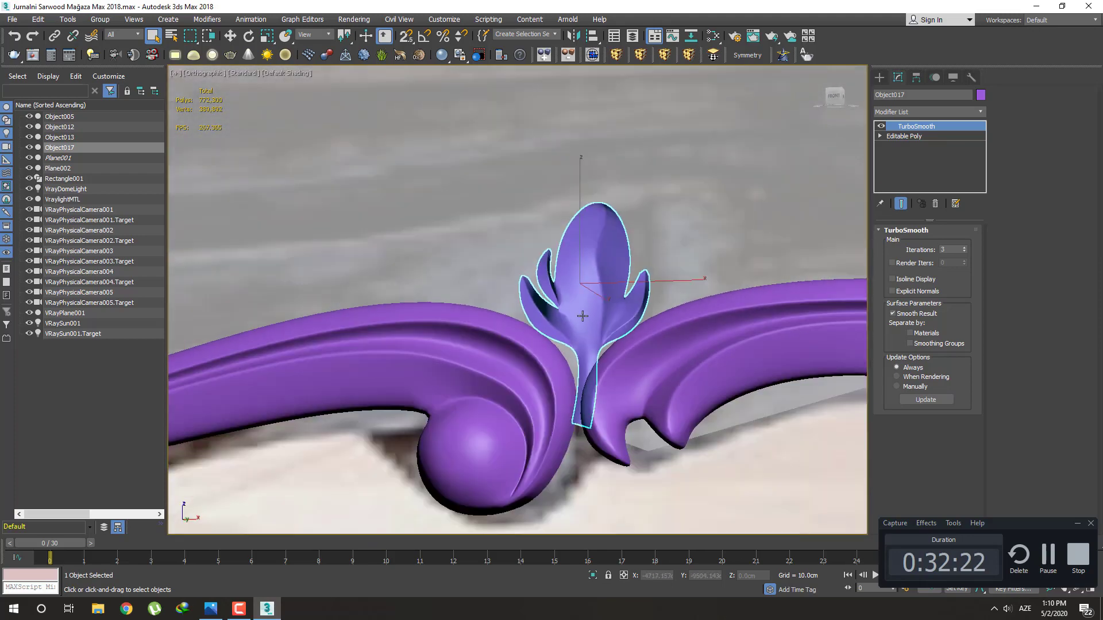
middle_drag(571, 345, 625, 401)
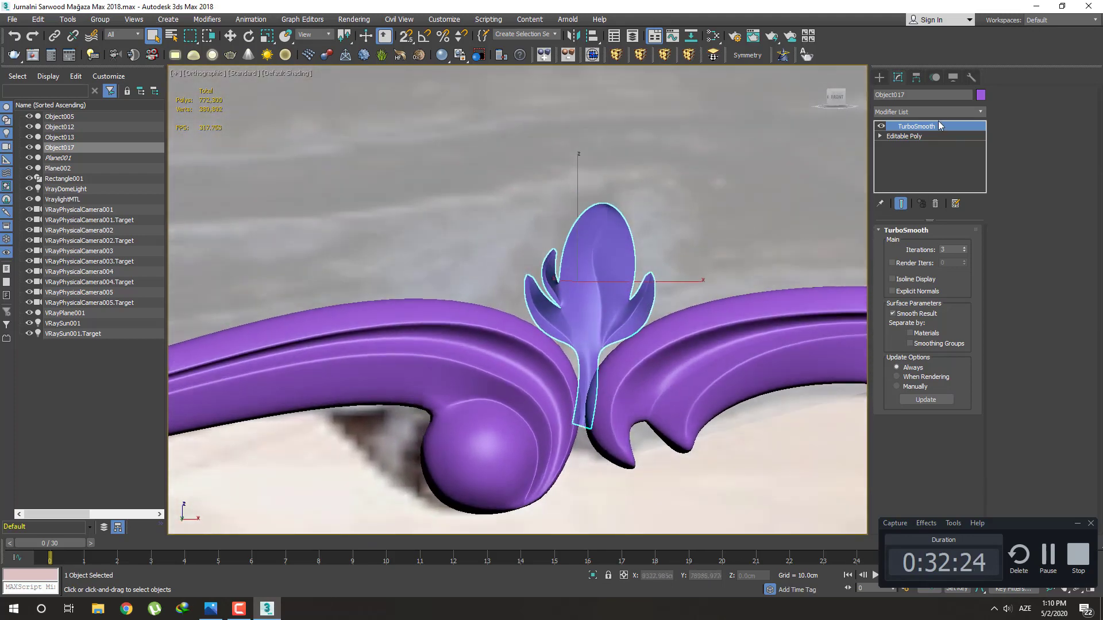
click(929, 137)
key(F4)
scroll(632, 352, up, 3)
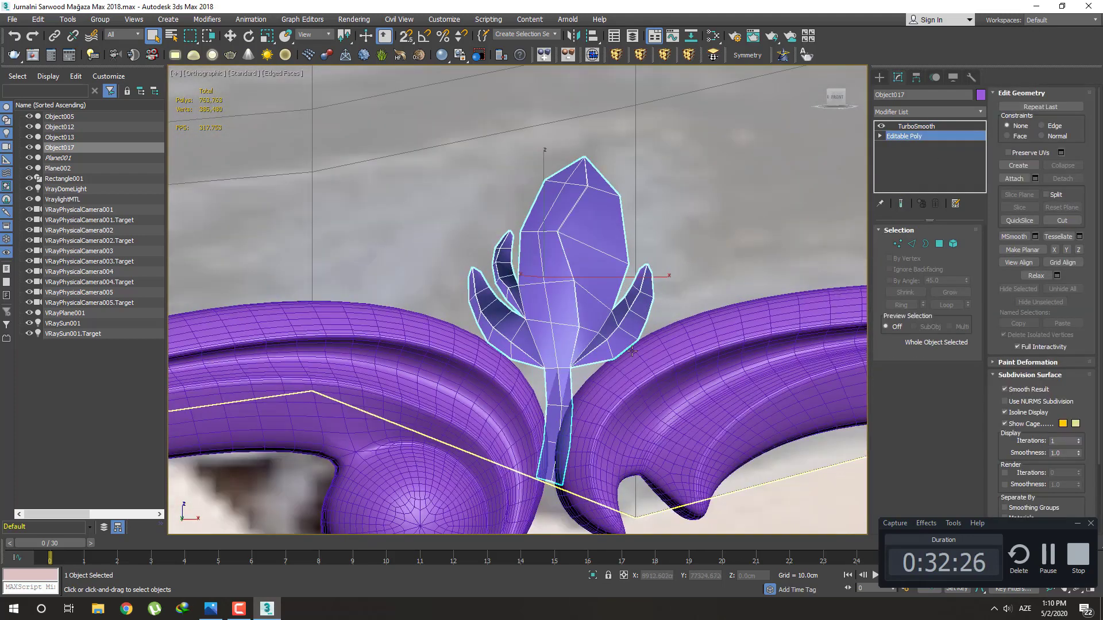
Target-weld stray vertices at the stem junction and on the bud onto their neighbours
mouse_move(632, 352)
alt+middle_down()
mouse_move(655, 276)
mouse_move(572, 265)
alt+middle_up()
scroll(655, 275, up, 3)
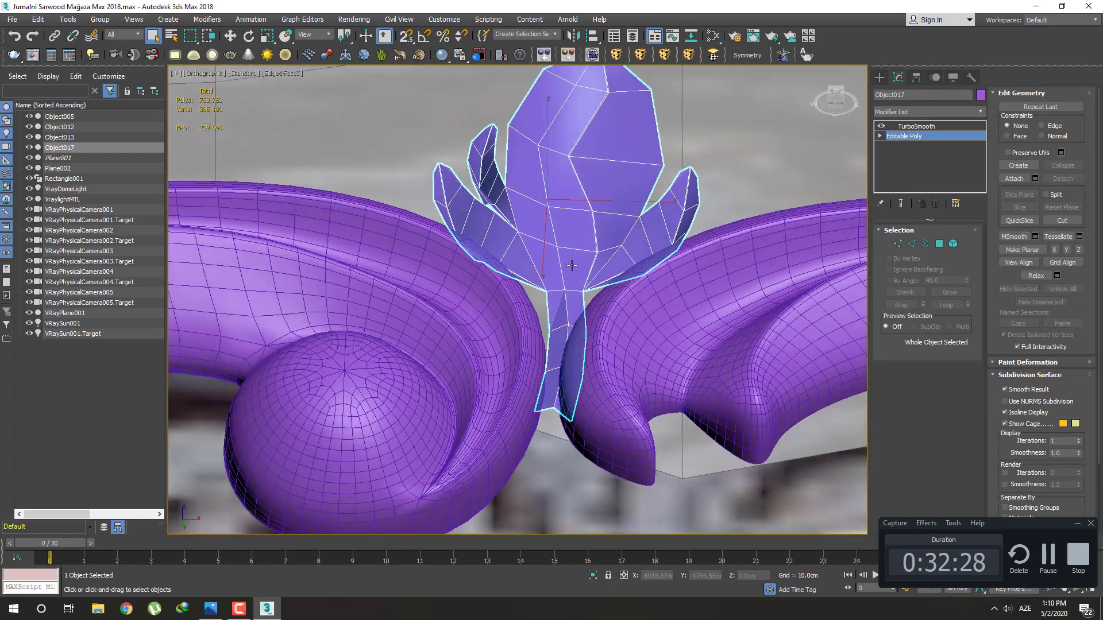
scroll(572, 266, up, 3)
key(1)
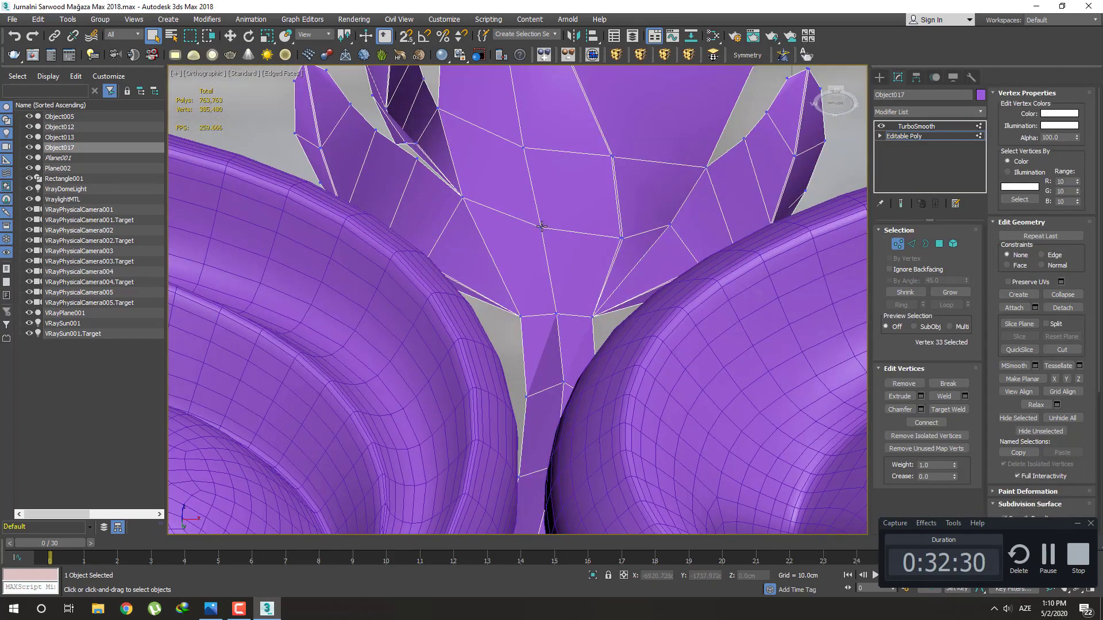
click(541, 226)
scroll(639, 273, up, 3)
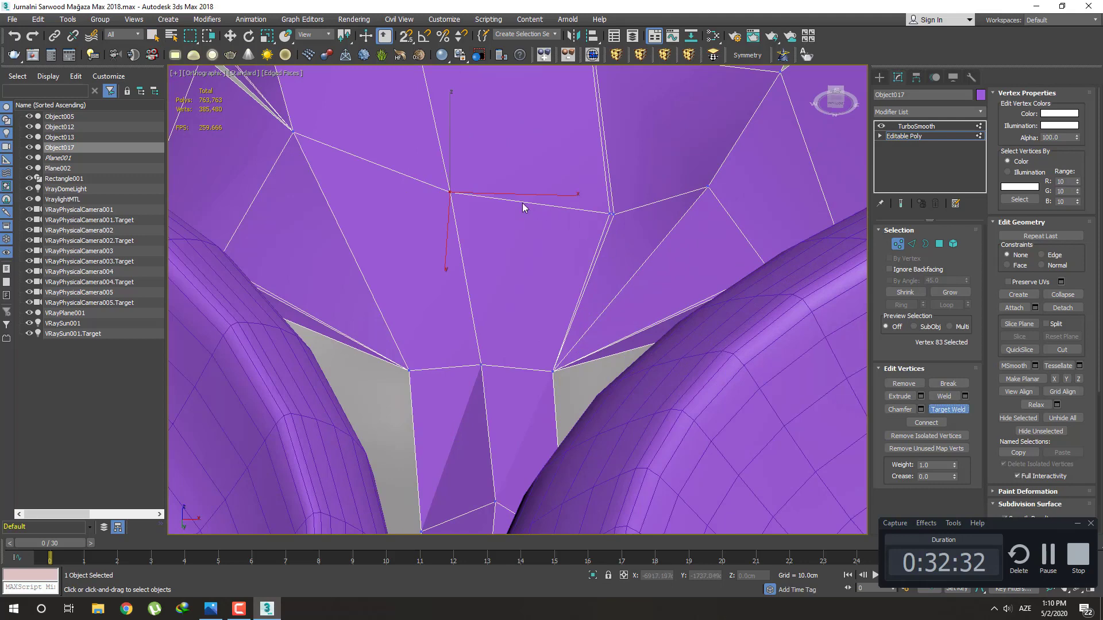
click(608, 214)
scroll(539, 249, down, 1)
scroll(459, 193, down, 1)
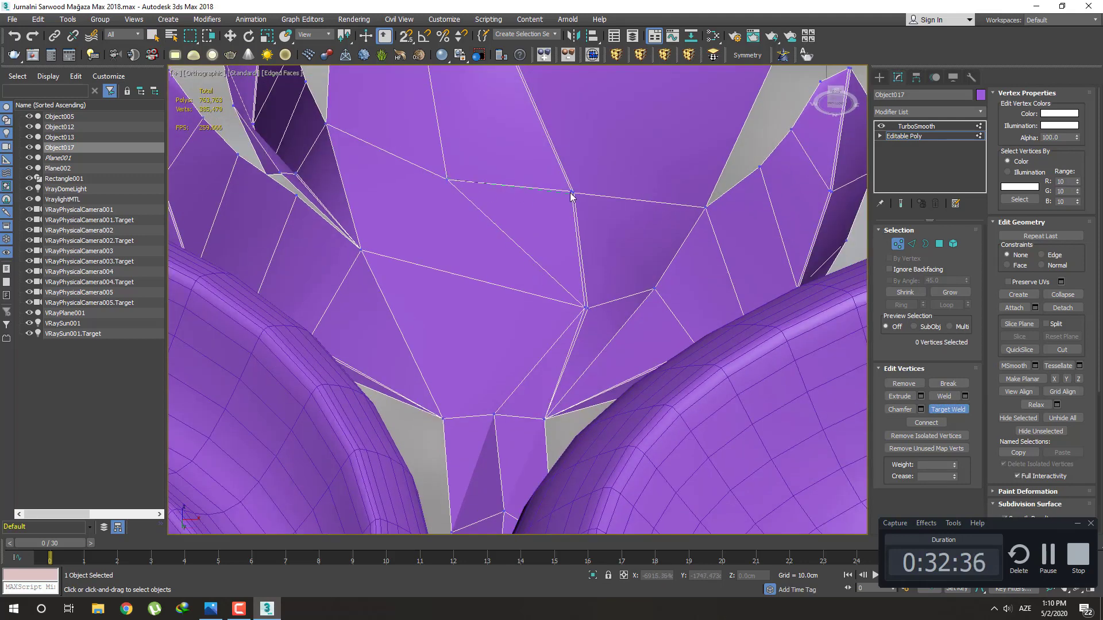
scroll(492, 303, down, 2)
scroll(410, 175, up, 1)
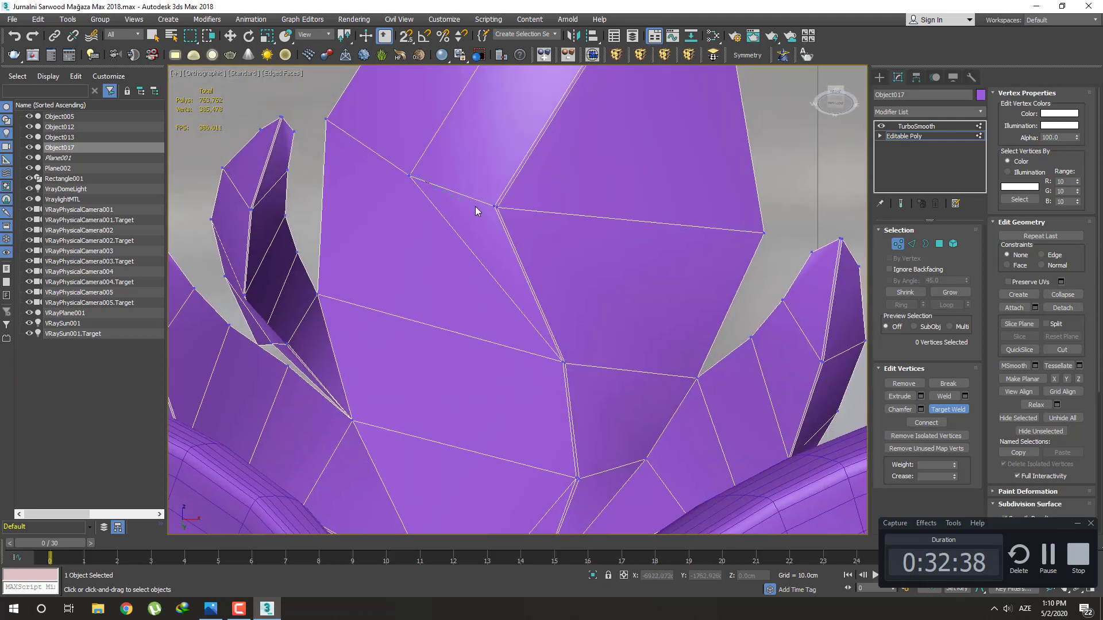
scroll(477, 297, down, 2)
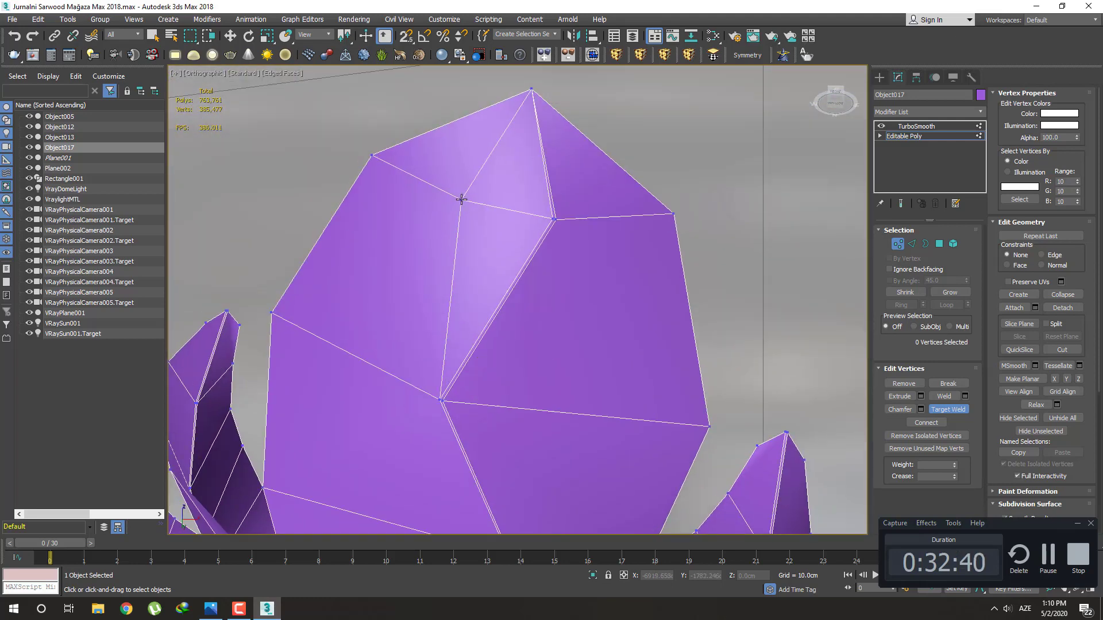
click(551, 218)
scroll(552, 218, down, 4)
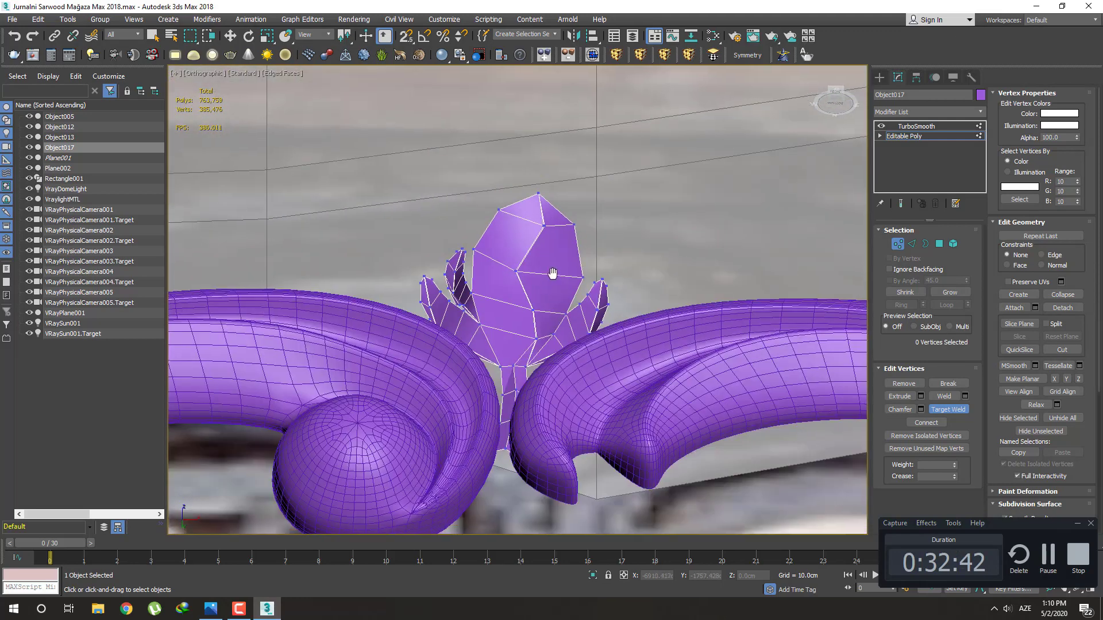
Check the smoothed bud without edges, then return to the Editable Poly base mesh
key(w)
click(882, 79)
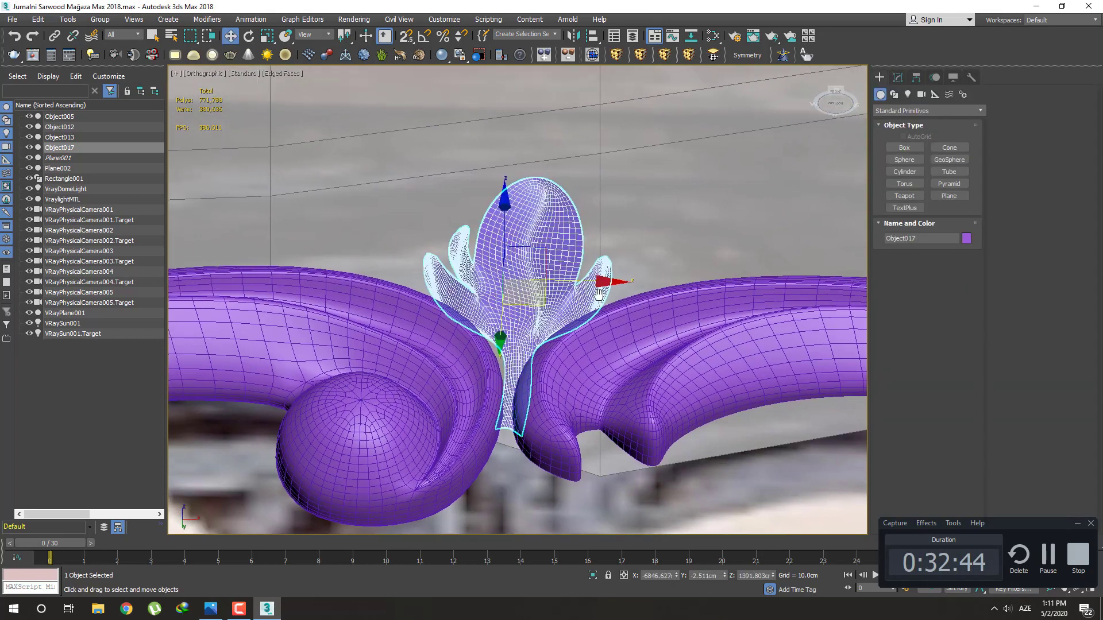
scroll(573, 303, up, 2)
key(F4)
scroll(572, 303, up, 3)
alt+middle_drag(573, 303, 570, 324)
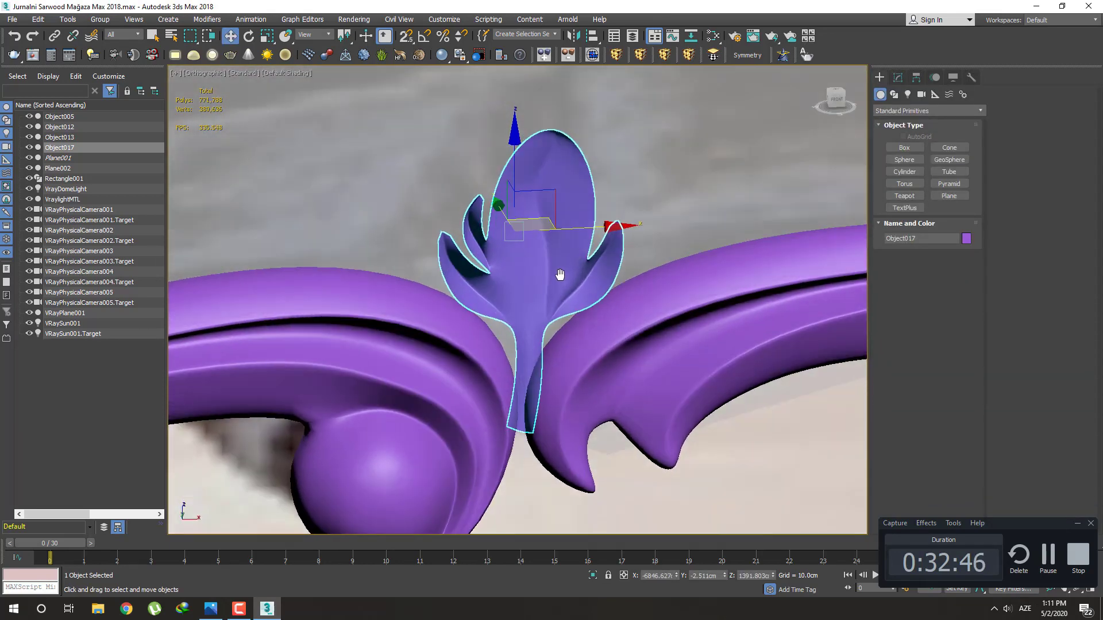
key(ctrl+t)
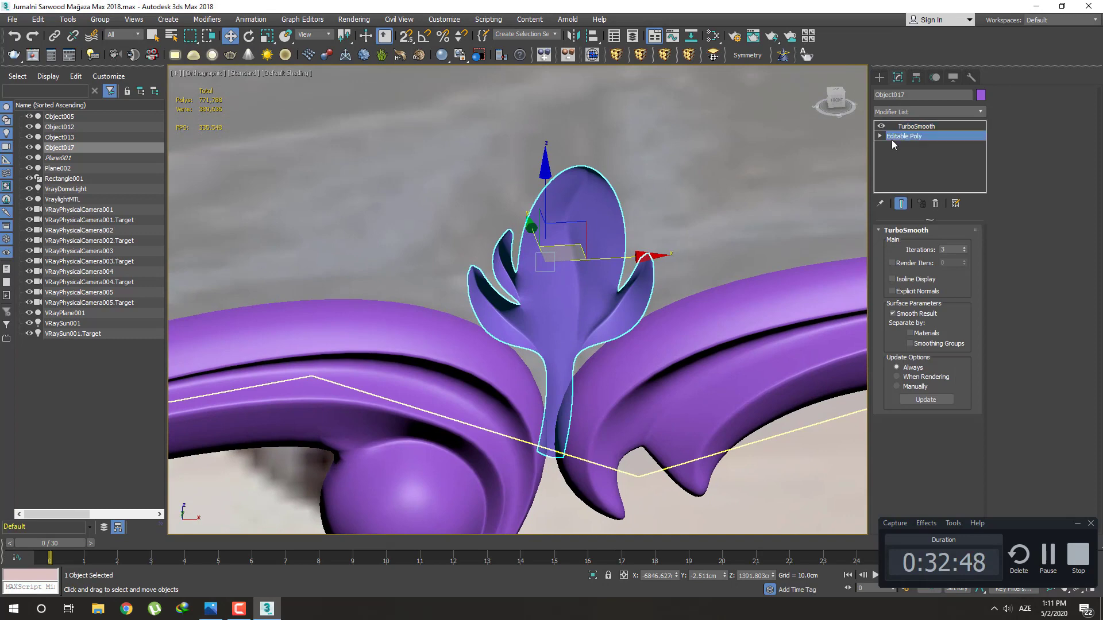
click(891, 139)
mouse_move(598, 302)
alt+middle_down()
mouse_move(608, 355)
mouse_move(568, 352)
mouse_move(603, 352)
mouse_move(575, 356)
mouse_move(598, 301)
mouse_move(569, 320)
alt+middle_up()
key(3)
Inspect the bud's mesh from top and angled wireframe views
key(t)
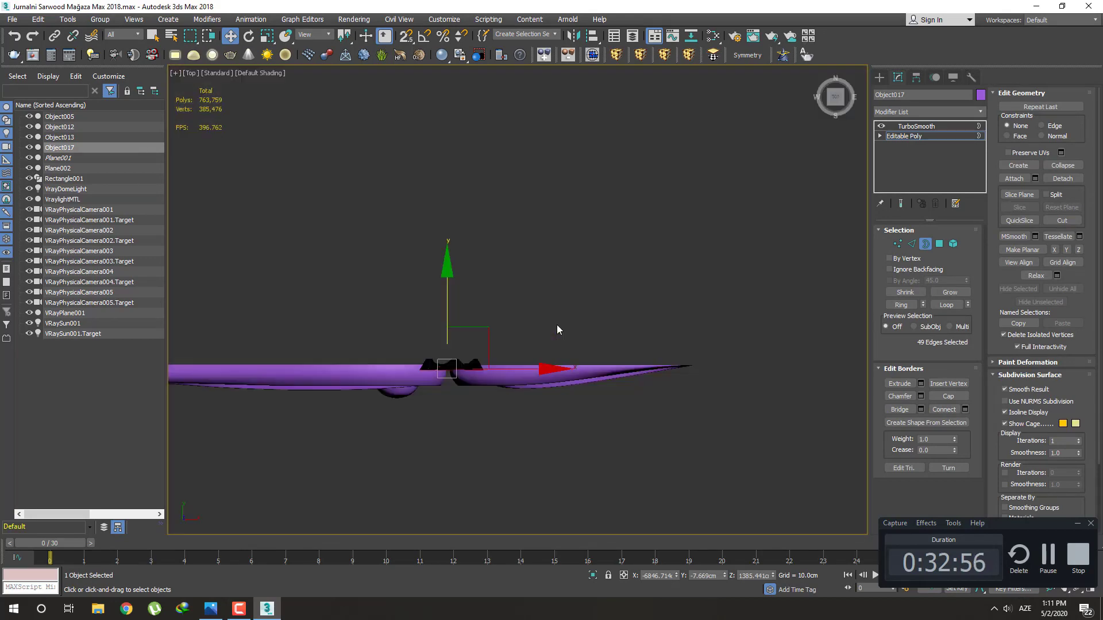
scroll(556, 325, up, 5)
scroll(553, 339, down, 3)
key(1)
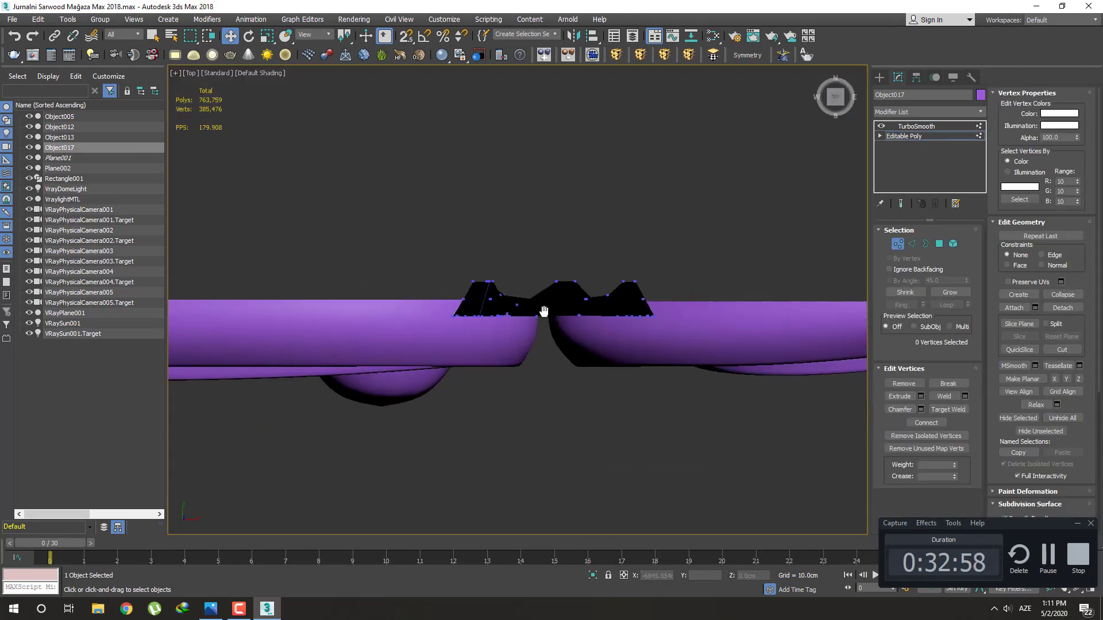
key(F3)
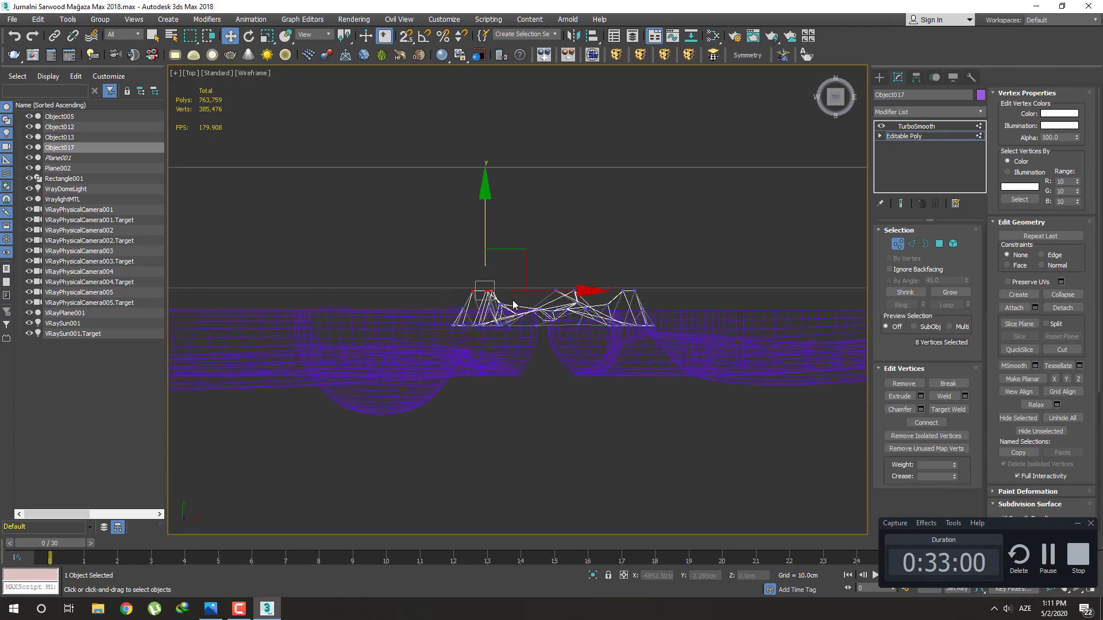
mouse_move(513, 305)
alt+middle_down()
mouse_move(674, 255)
mouse_move(594, 334)
mouse_move(594, 366)
alt+middle_up()
key(t)
scroll(593, 366, up, 3)
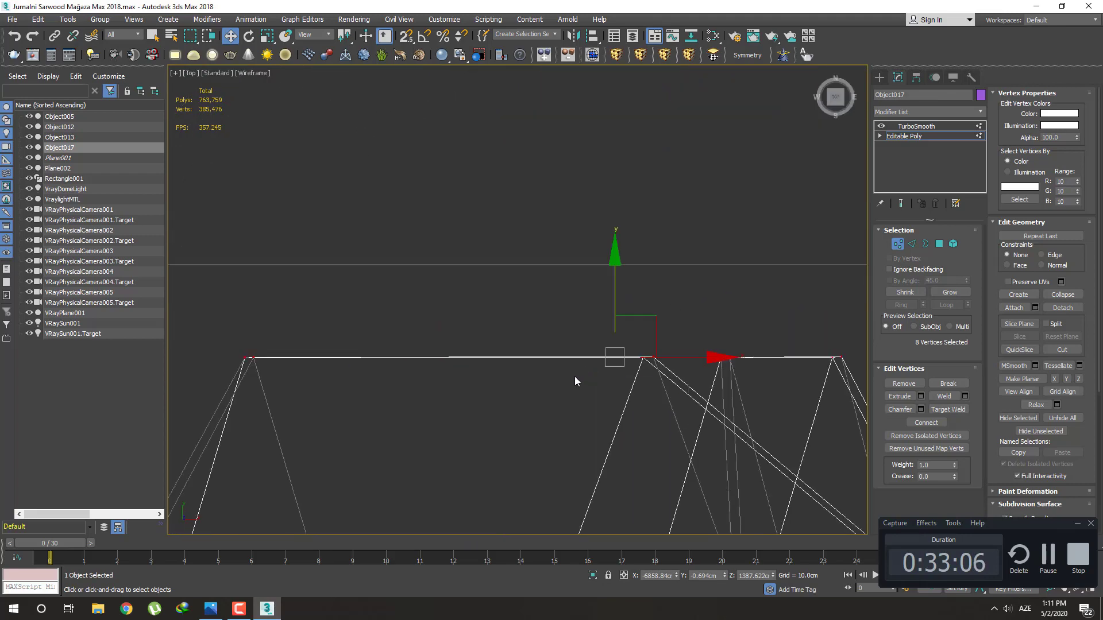
scroll(549, 279, down, 3)
middle_drag(653, 296, 465, 292)
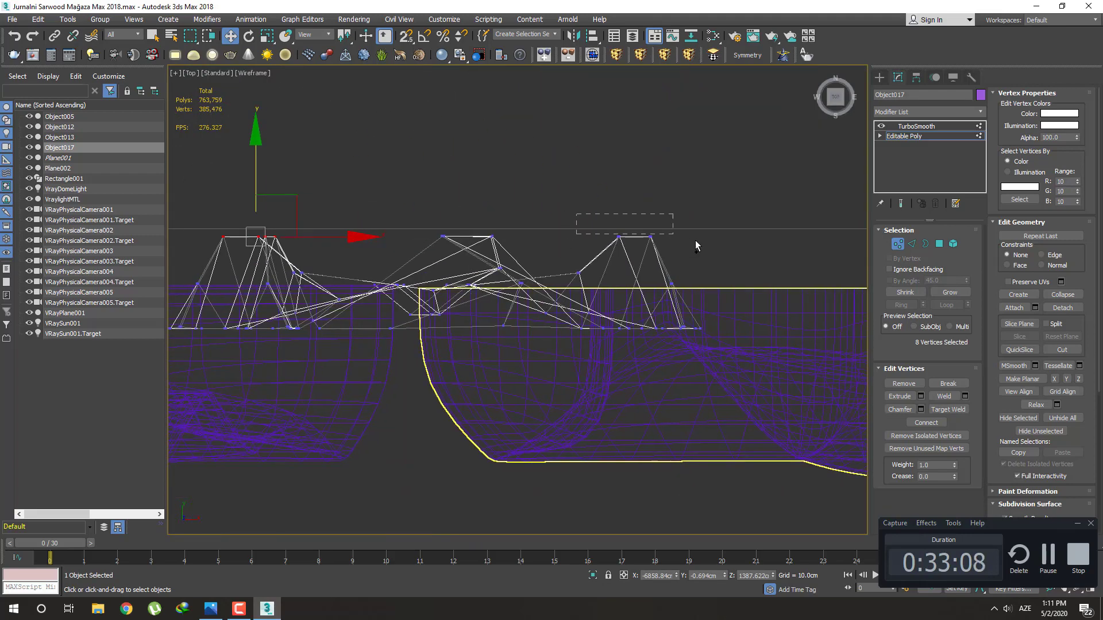
mouse_move(662, 296)
alt+middle_down()
mouse_move(588, 253)
mouse_move(507, 278)
mouse_move(561, 242)
alt+middle_up()
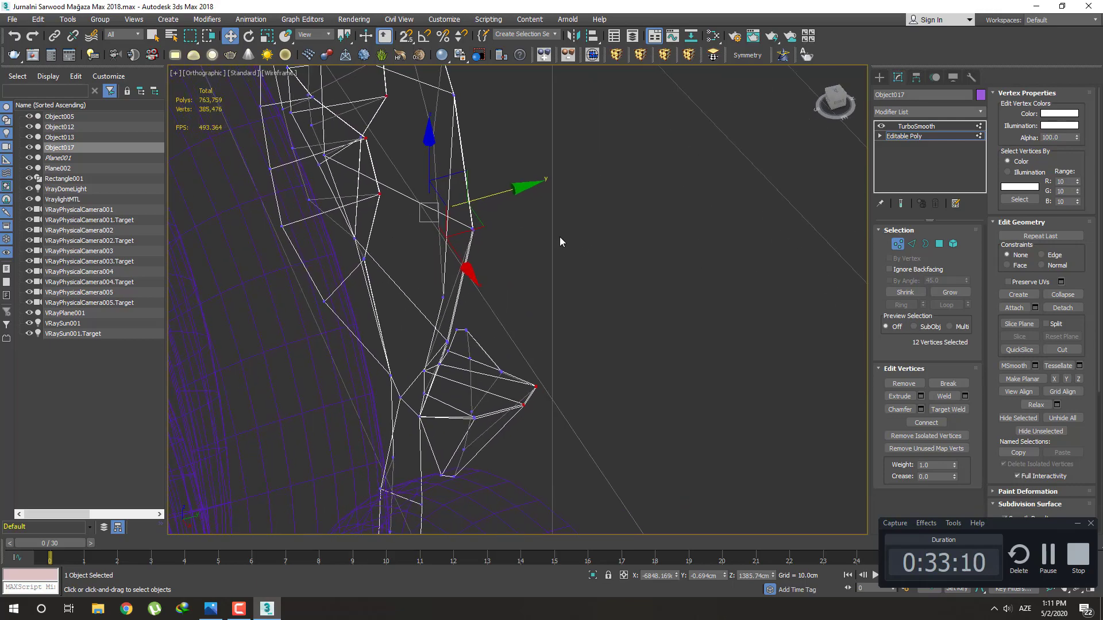
mouse_move(504, 193)
alt+middle_down()
mouse_move(555, 302)
mouse_move(522, 325)
mouse_move(470, 312)
alt+middle_up()
scroll(555, 302, up, 3)
key(F3)
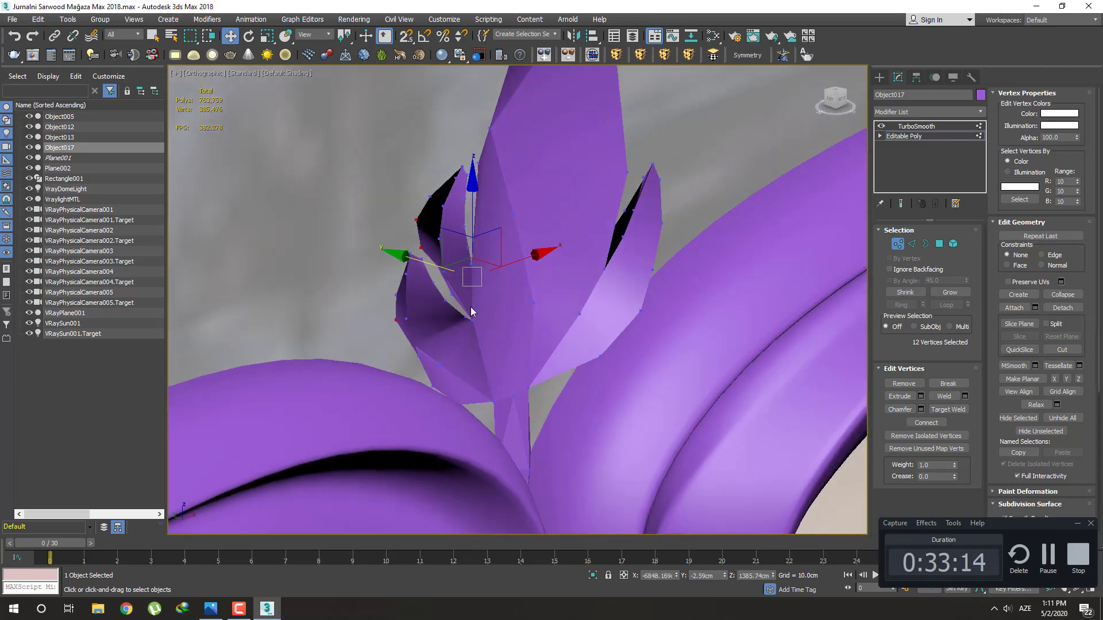
Nudge the selected leaf vertices slightly along Y from a front view
mouse_move(428, 260)
alt+middle_down()
mouse_move(448, 278)
mouse_move(406, 283)
mouse_move(458, 280)
alt+middle_up()
drag(459, 263, 468, 269)
alt+middle_drag(469, 269, 483, 289)
alt+middle_drag(514, 293, 489, 316)
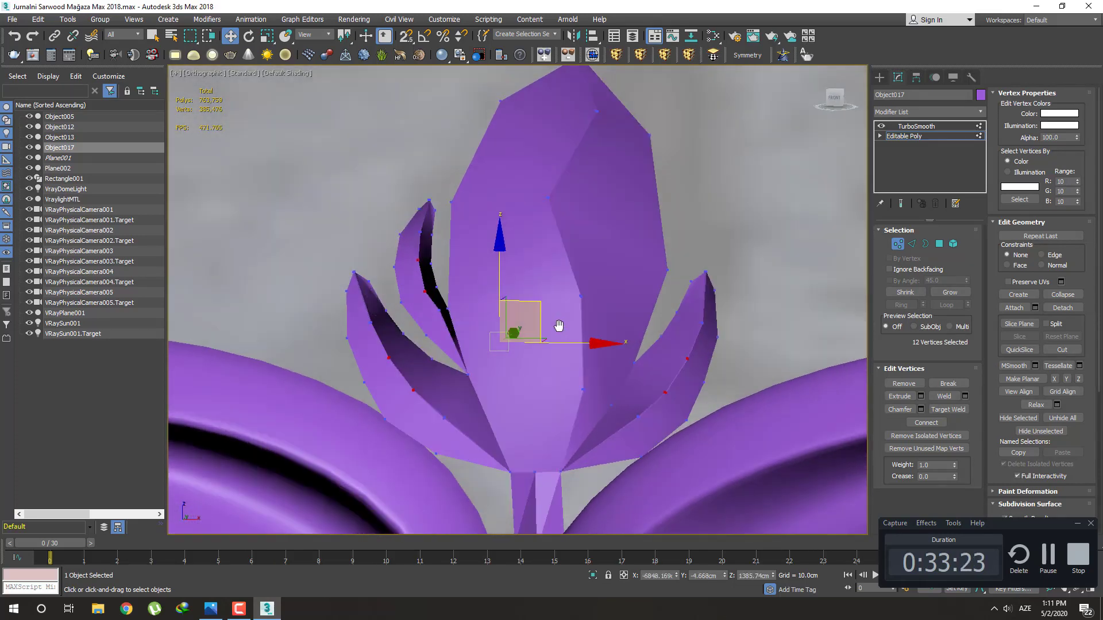
mouse_move(528, 296)
alt+middle_down()
mouse_move(643, 360)
mouse_move(613, 345)
mouse_move(623, 337)
mouse_move(585, 353)
mouse_move(495, 341)
alt+middle_up()
Shift-drag the bud's back border along Y to extrude it backward and set its depth
key(3)
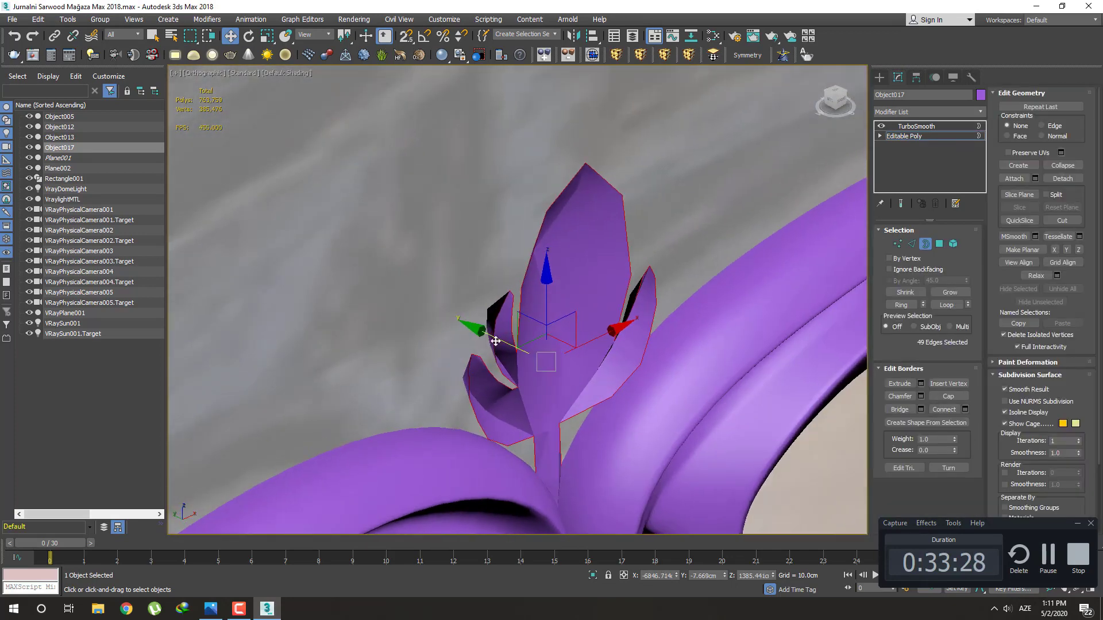
shift+drag(495, 341, 453, 313)
mouse_move(454, 313)
alt+middle_down()
mouse_move(507, 348)
mouse_move(514, 338)
alt+middle_up()
drag(470, 346, 547, 379)
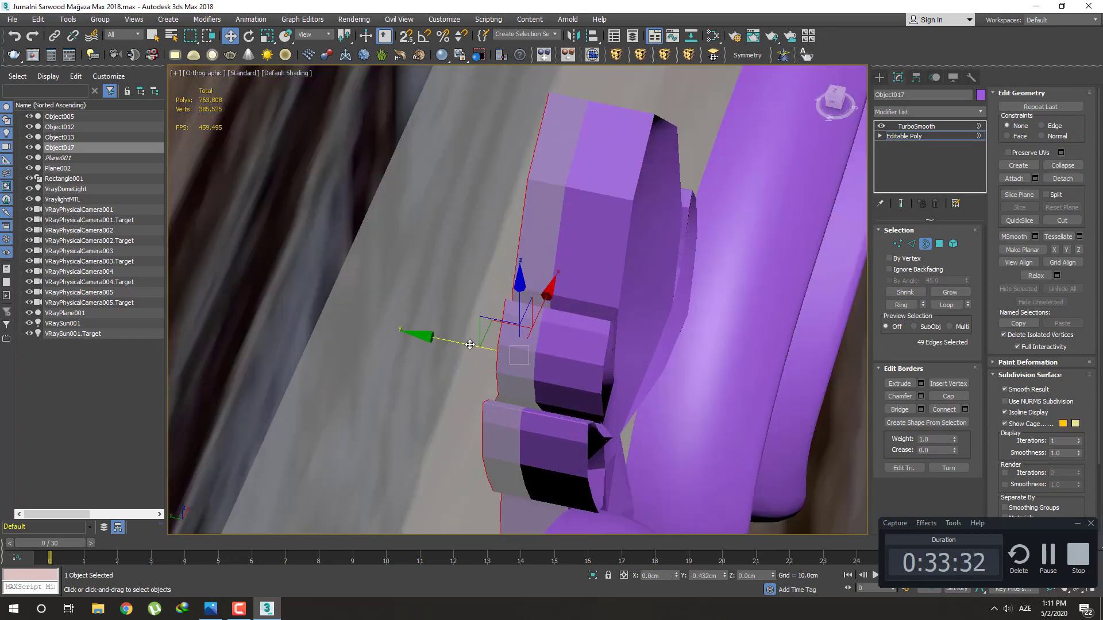
mouse_move(547, 379)
alt+middle_down()
mouse_move(519, 334)
mouse_move(548, 374)
mouse_move(479, 321)
alt+middle_up()
drag(479, 321, 534, 331)
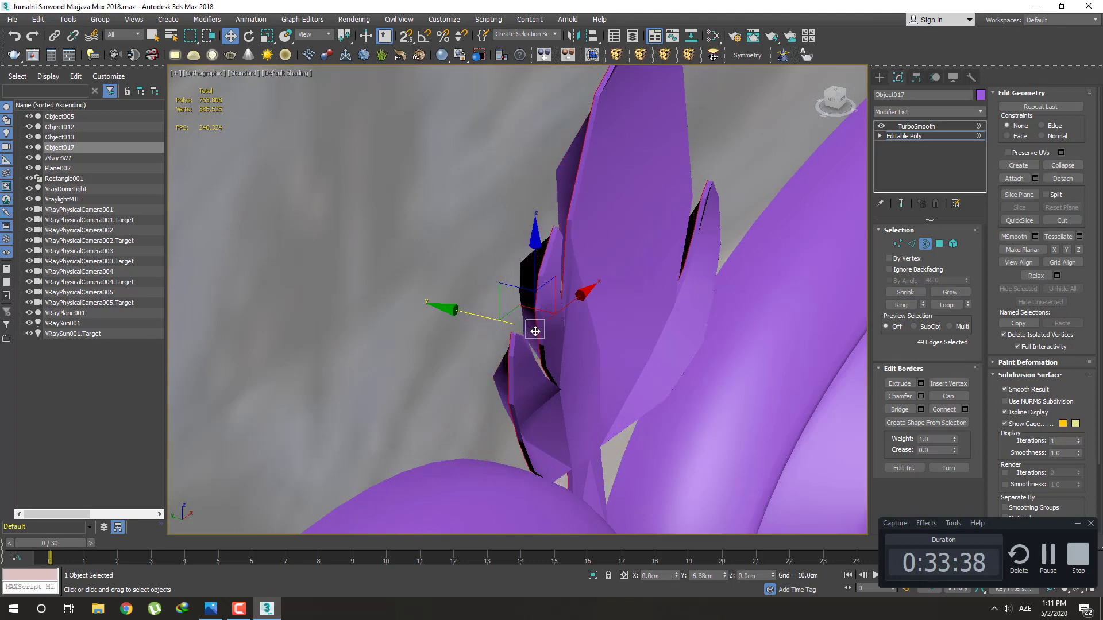
drag(535, 331, 508, 325)
Show the extruded bud in a wireframe Top view
key(t)
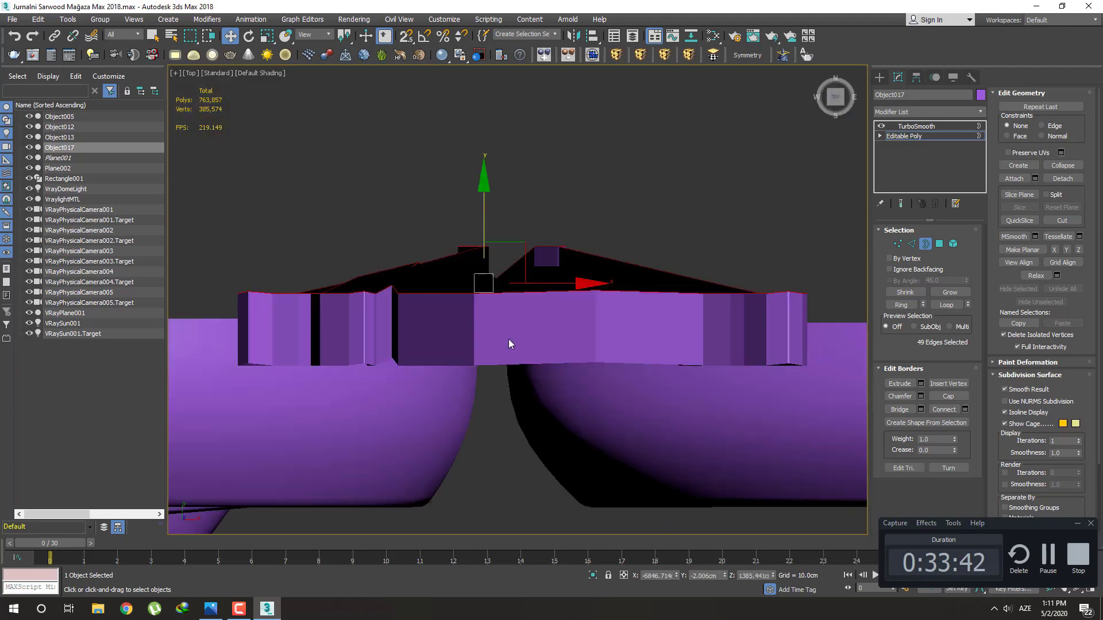
scroll(517, 339, down, 1)
scroll(532, 335, down, 1)
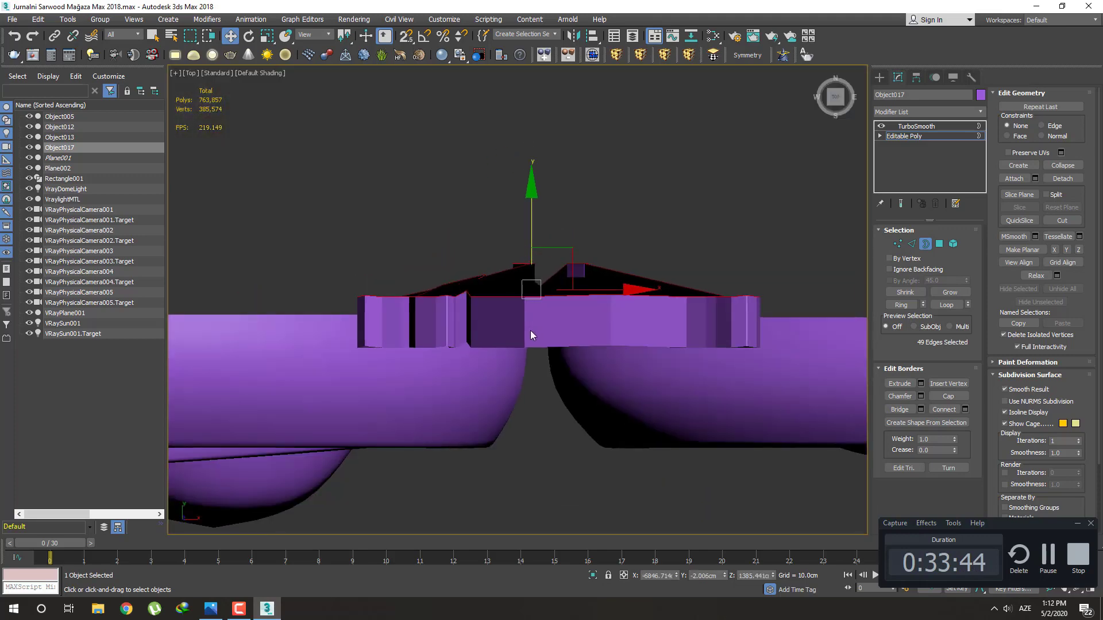
key(F3)
middle_drag(540, 284, 541, 305)
Scale the back rim vertices to zero on Y, flattening them into a straight line
drag(535, 257, 535, 175)
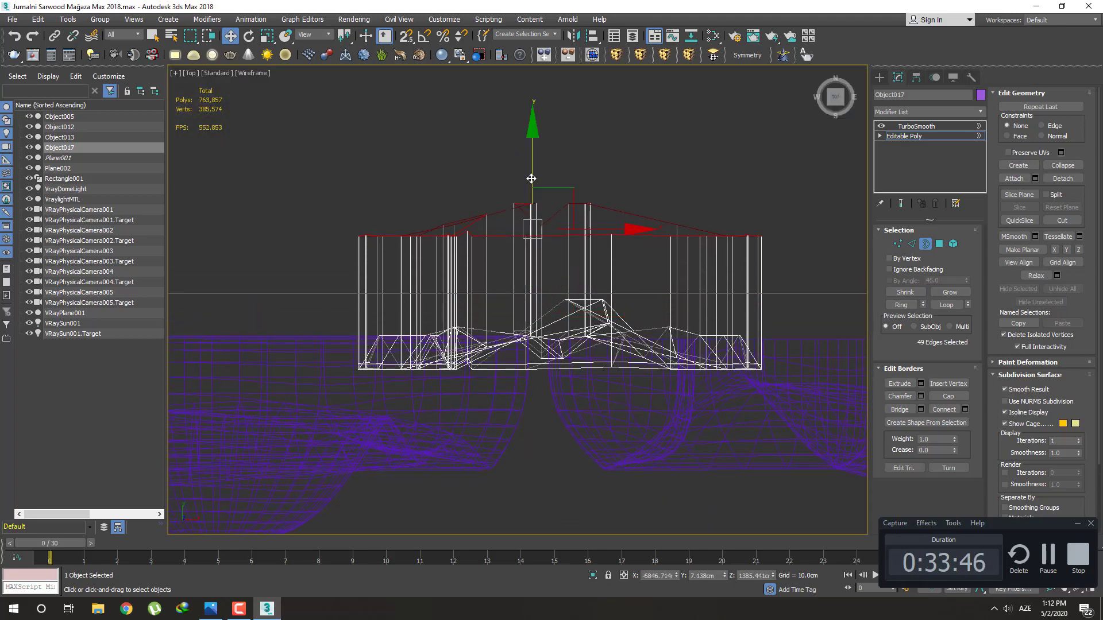
key(1)
key(r)
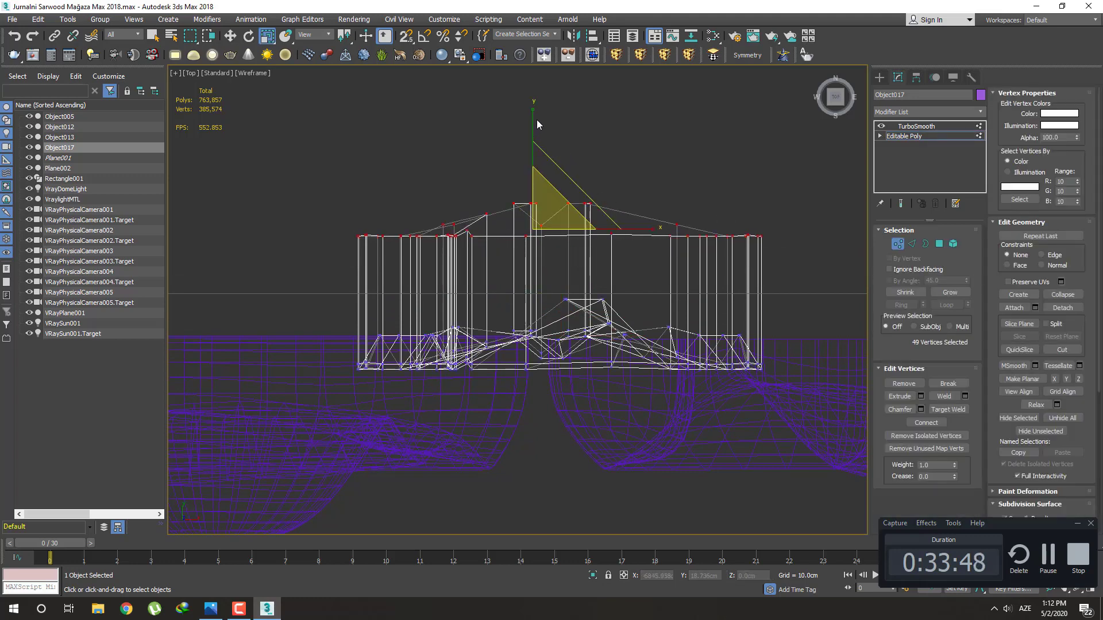
drag(536, 121, 566, 410)
drag(599, 78, 725, 270)
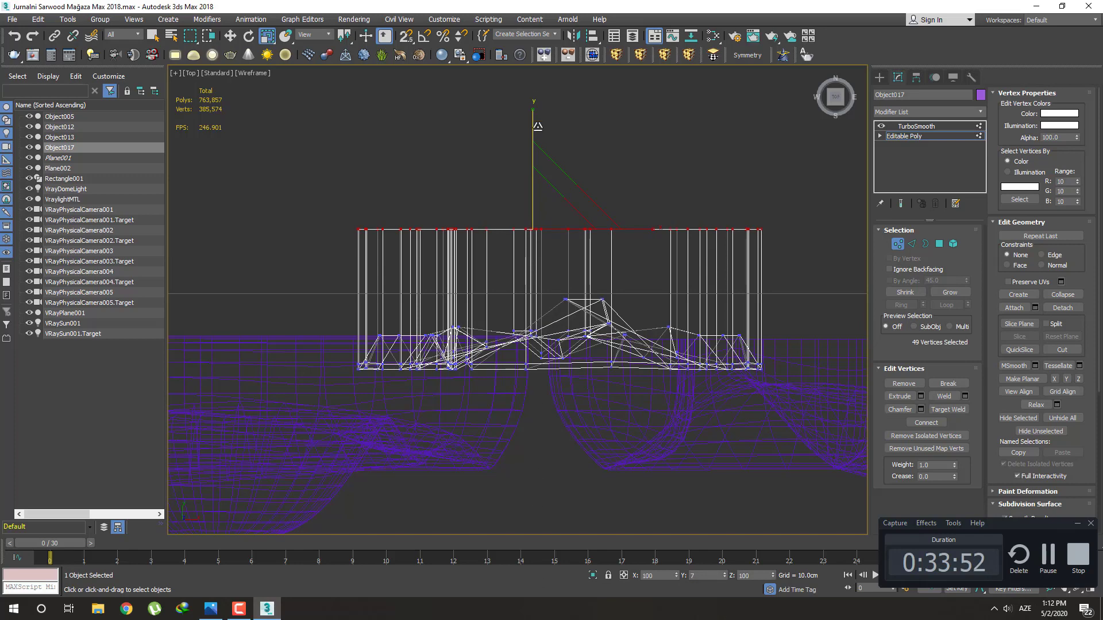
Select all of the bud's vertices and reposition them along Y
scroll(574, 290, down, 3)
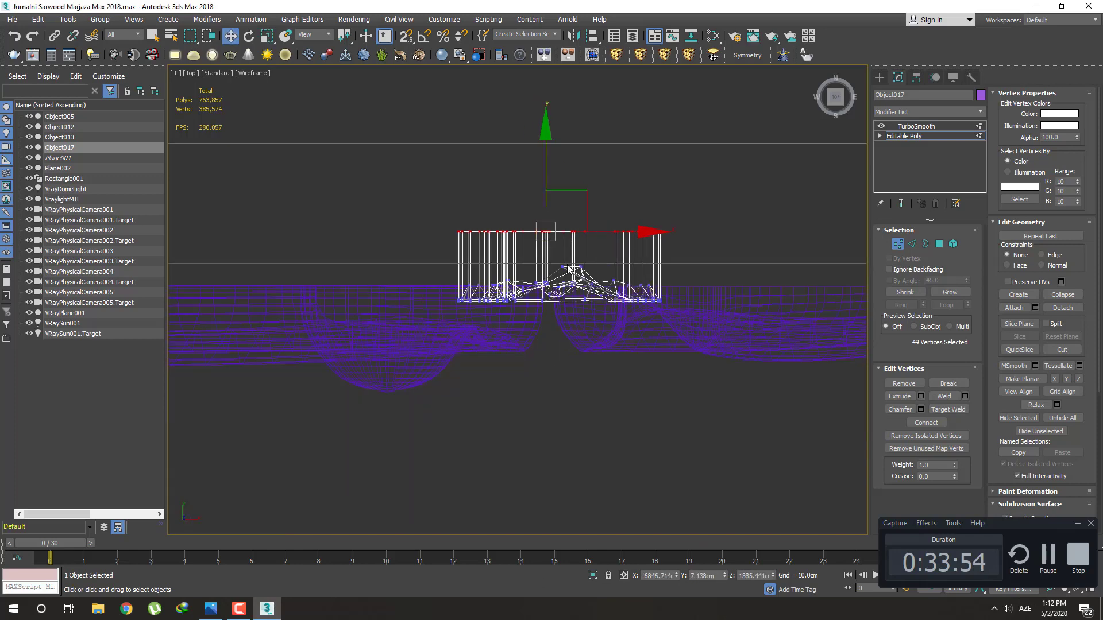
middle_drag(568, 271, 569, 280)
drag(718, 365, 446, 224)
scroll(491, 225, up, 1)
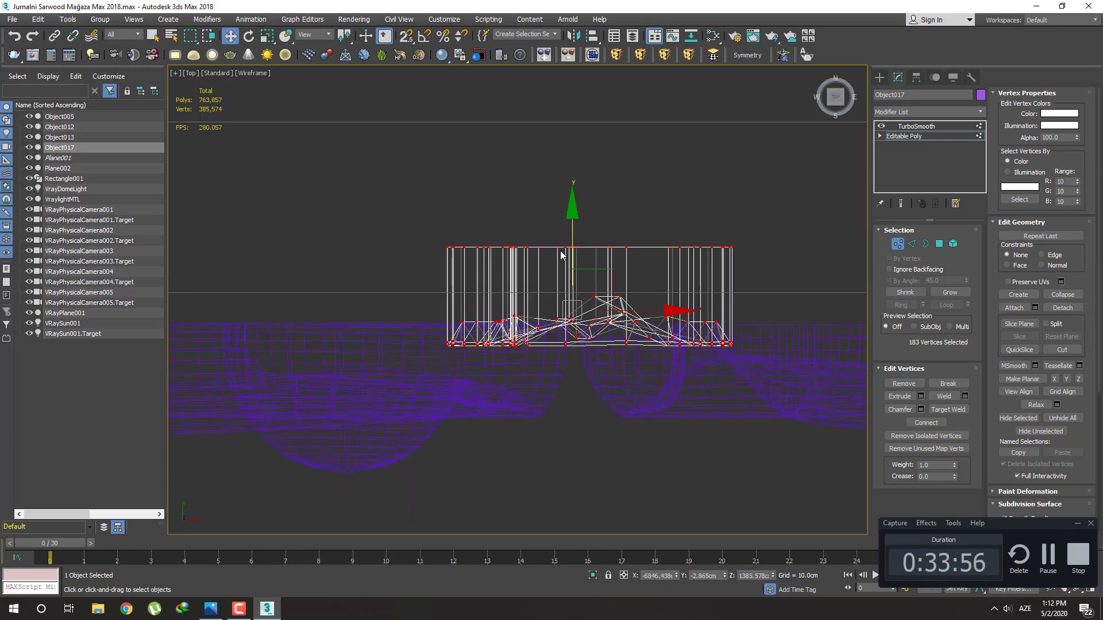
drag(574, 235, 570, 310)
middle_drag(569, 310, 554, 256)
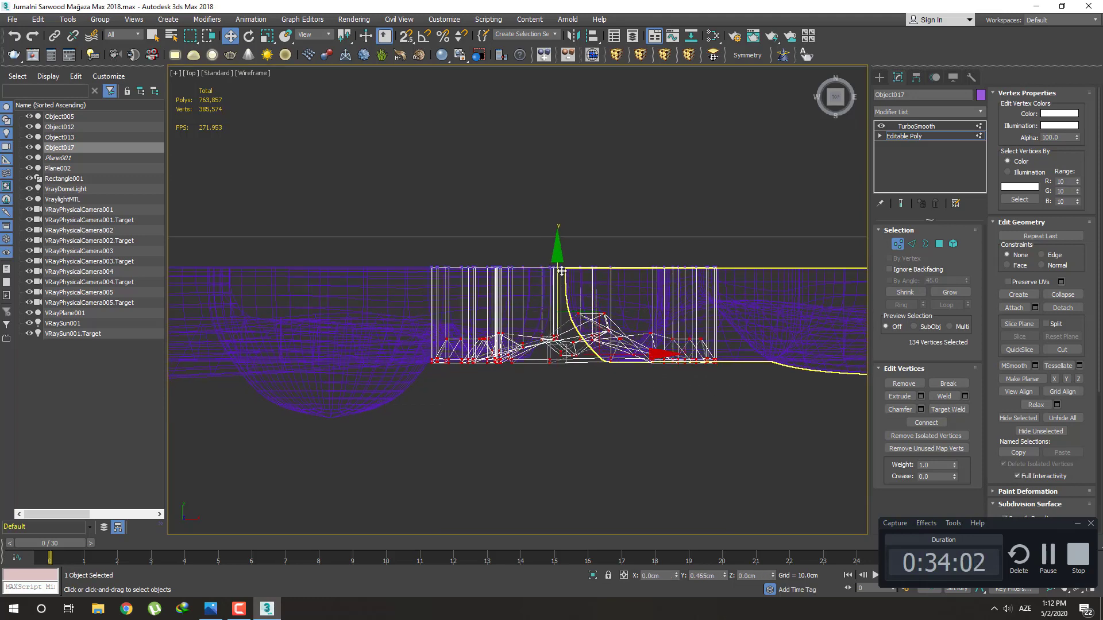
drag(569, 296, 572, 253)
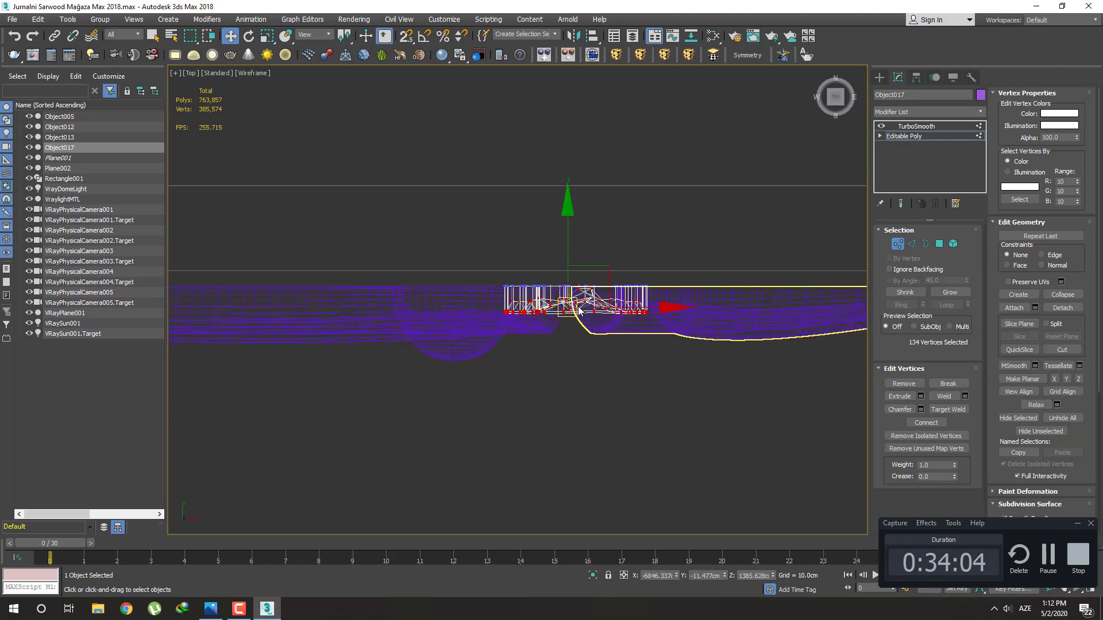
View the TurboSmoothed bud between the scrolls in shaded Perspective
key(p)
key(F3)
mouse_move(582, 281)
alt+middle_down()
mouse_move(599, 326)
mouse_move(527, 282)
mouse_move(509, 286)
alt+middle_up()
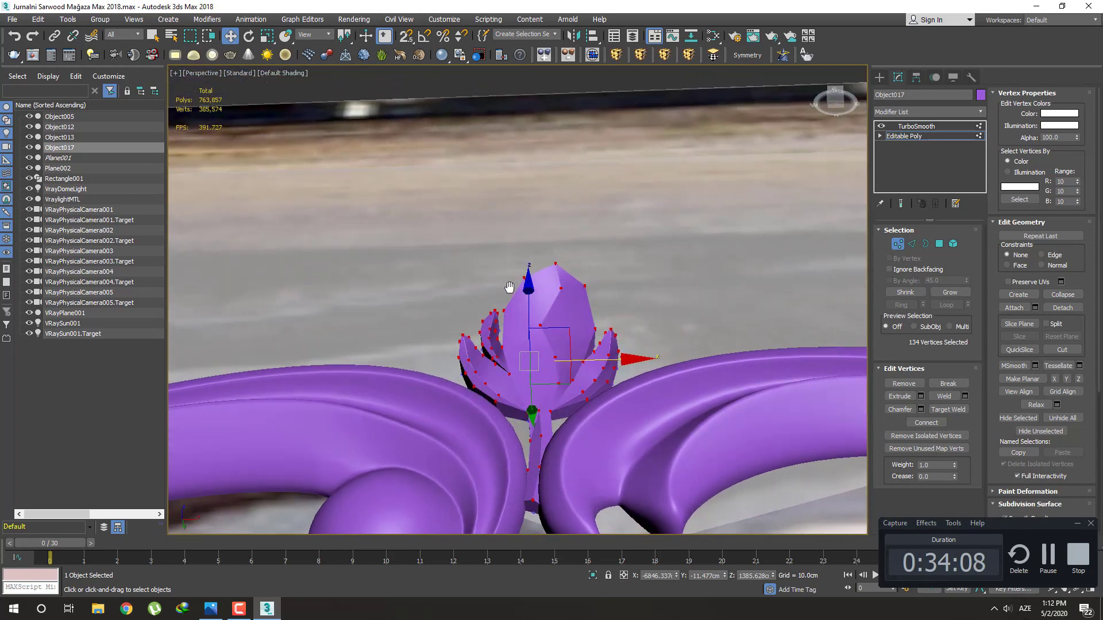
click(887, 126)
click(880, 77)
key(F4)
key(q)
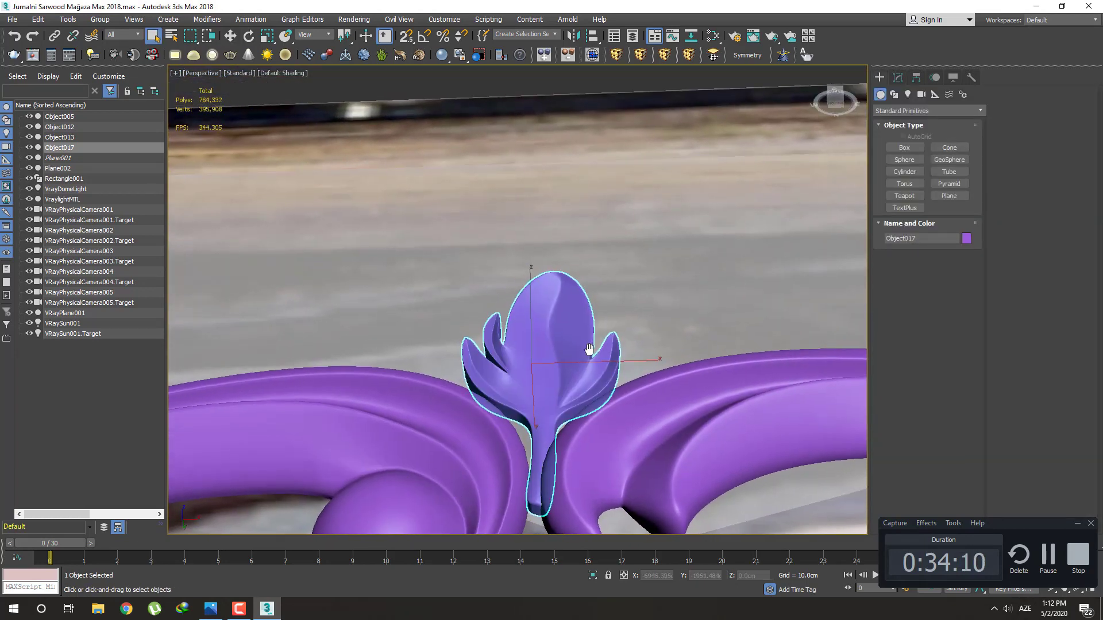
mouse_move(568, 345)
alt+middle_down()
mouse_move(593, 354)
mouse_move(565, 350)
mouse_move(592, 270)
alt+middle_up()
key(F4)
scroll(572, 334, up, 3)
Return to the bud's Editable Poly vertices and frame it in Front view
scroll(584, 289, up, 2)
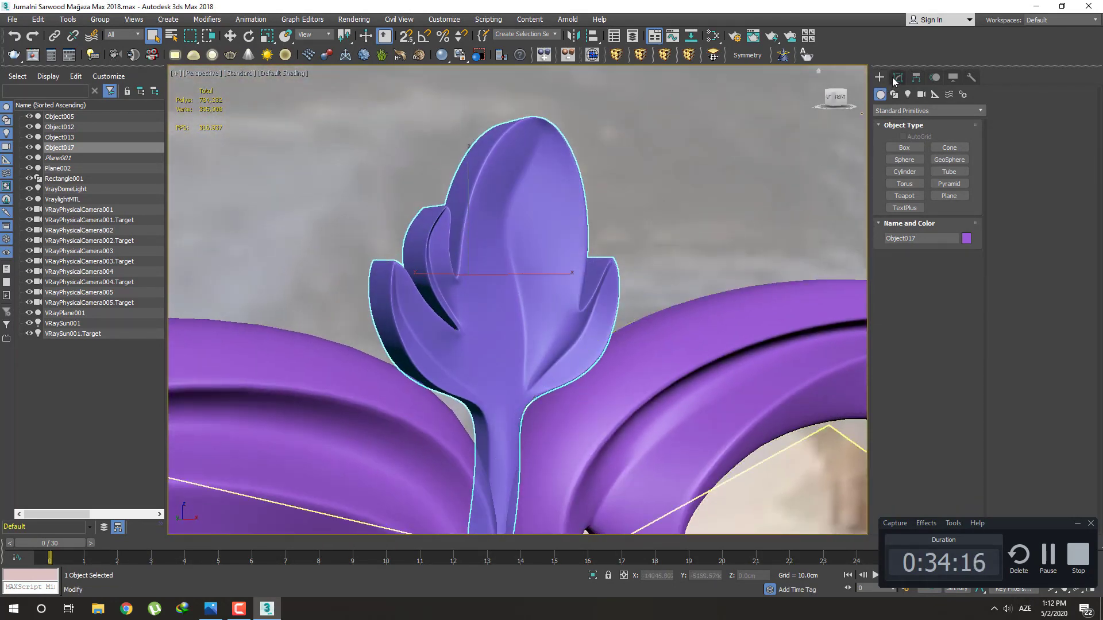
click(897, 78)
click(907, 136)
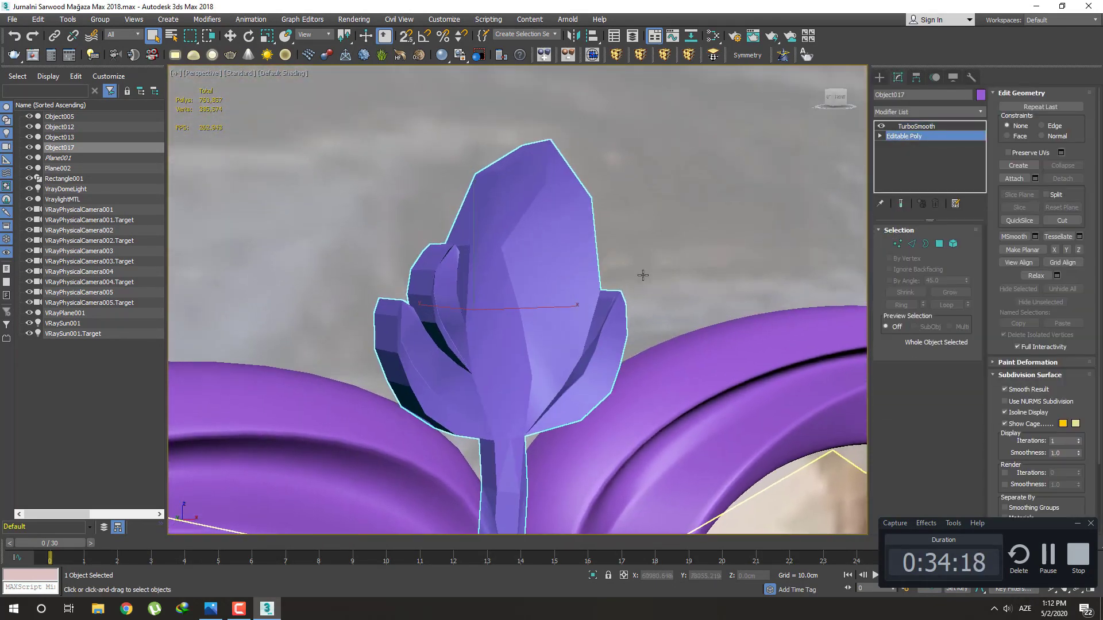
key(F4)
mouse_move(643, 276)
alt+middle_down()
mouse_move(488, 251)
mouse_move(504, 180)
mouse_move(495, 189)
mouse_move(473, 179)
mouse_move(492, 167)
mouse_move(500, 189)
alt+middle_up()
key(f)
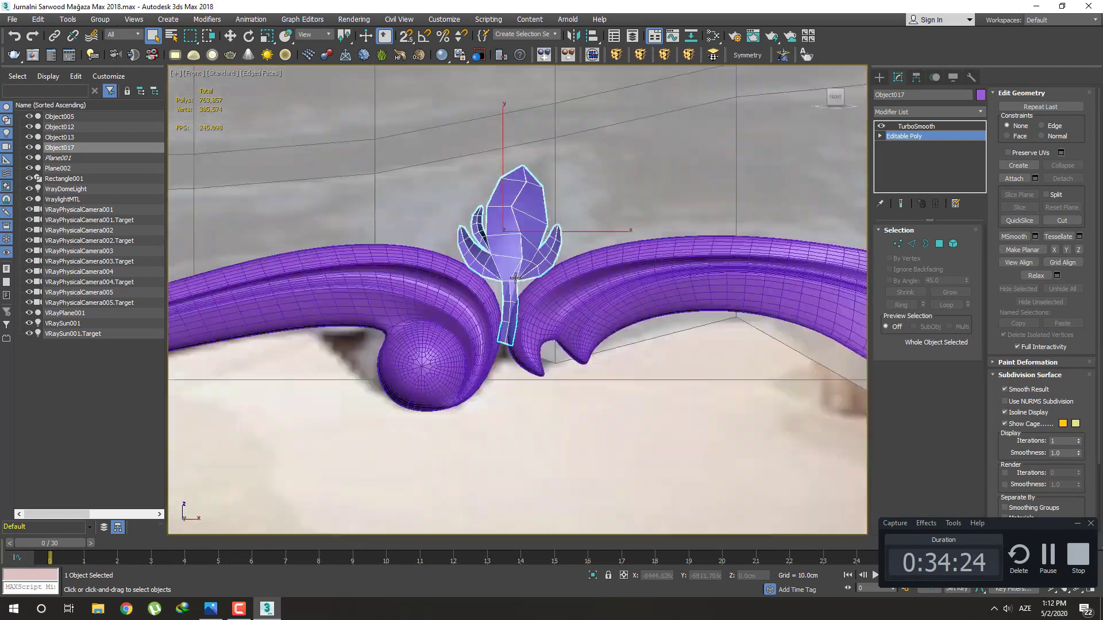
scroll(515, 278, up, 3)
middle_drag(510, 246, 517, 275)
key(1)
key(w)
Move the tip vertices to reshape the bud's top into a rounded head
mouse_move(520, 270)
mouse_down()
mouse_move(565, 297)
mouse_move(577, 289)
mouse_move(559, 311)
mouse_up()
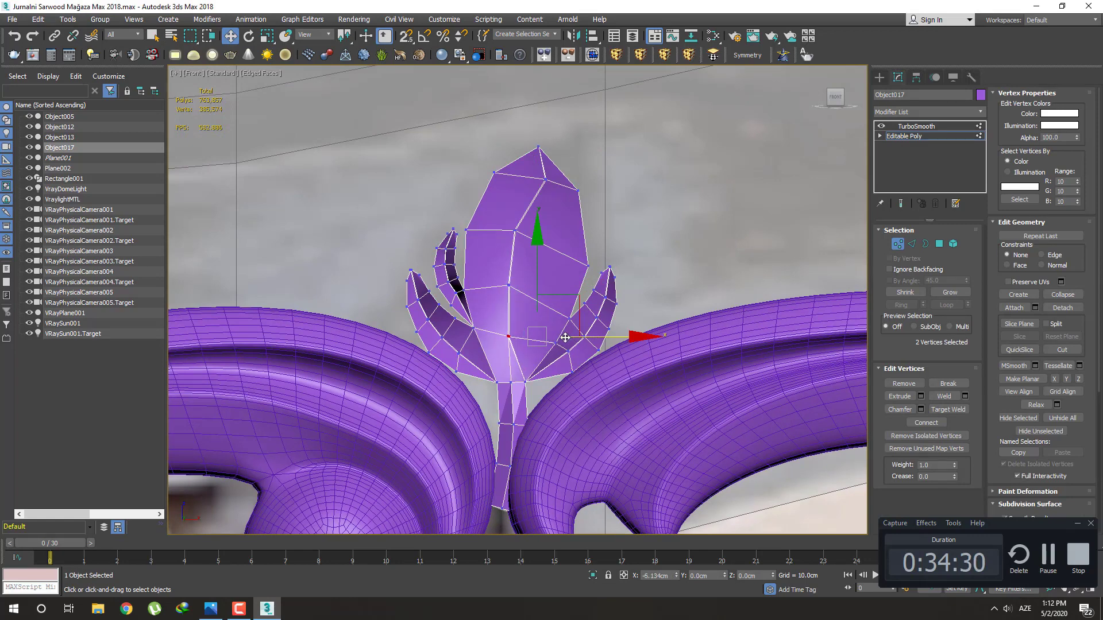
scroll(565, 338, up, 2)
scroll(535, 325, up, 2)
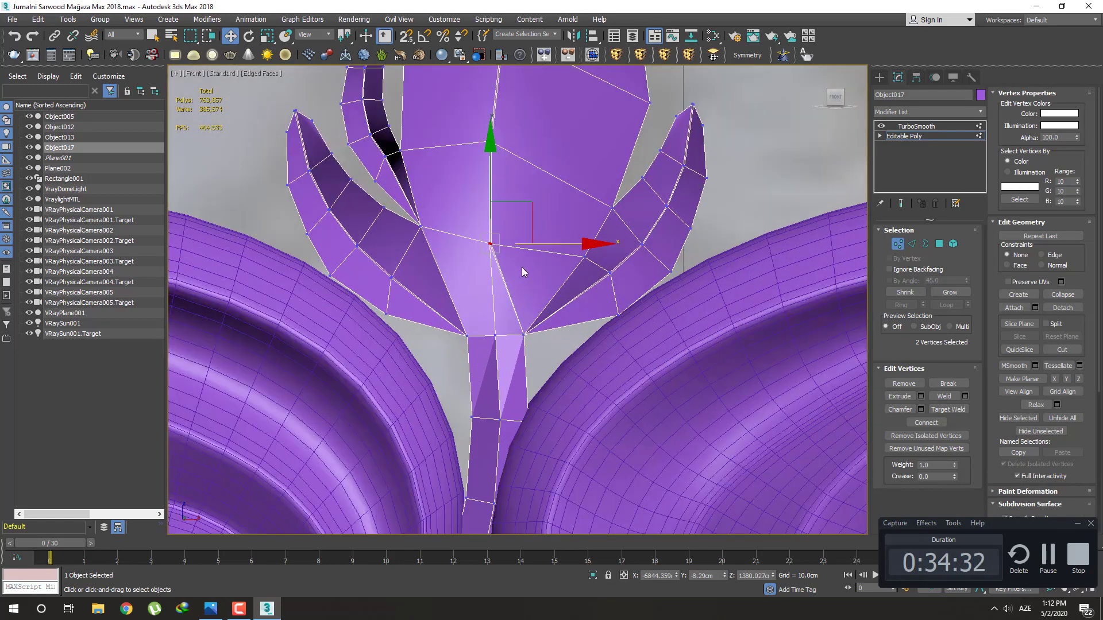
middle_drag(521, 267, 513, 345)
scroll(517, 321, down, 2)
middle_drag(533, 253, 556, 184)
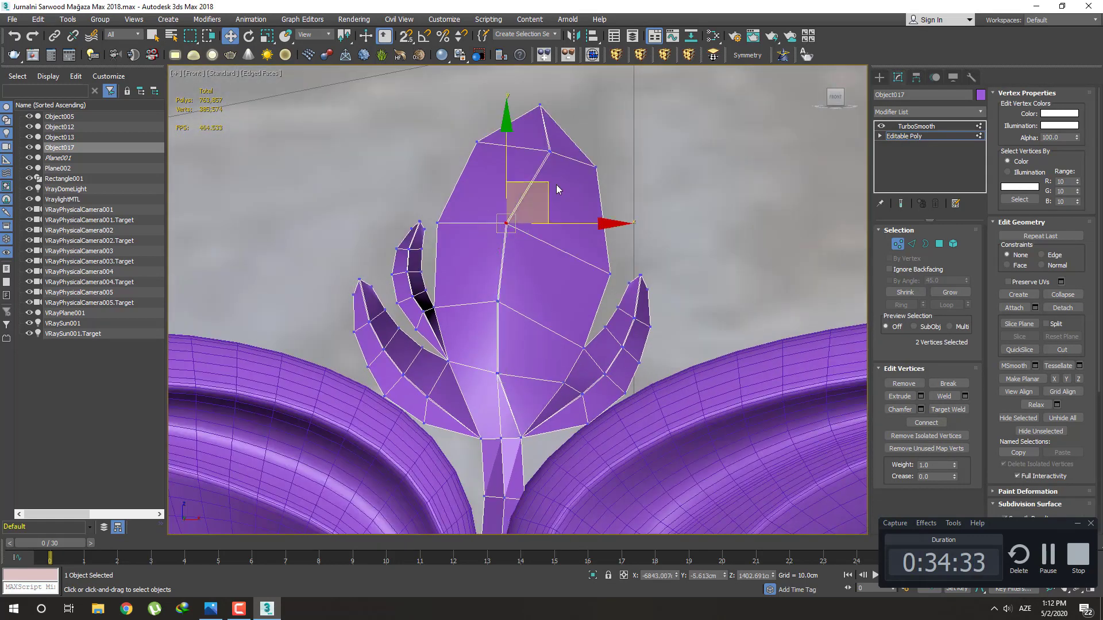
click(549, 151)
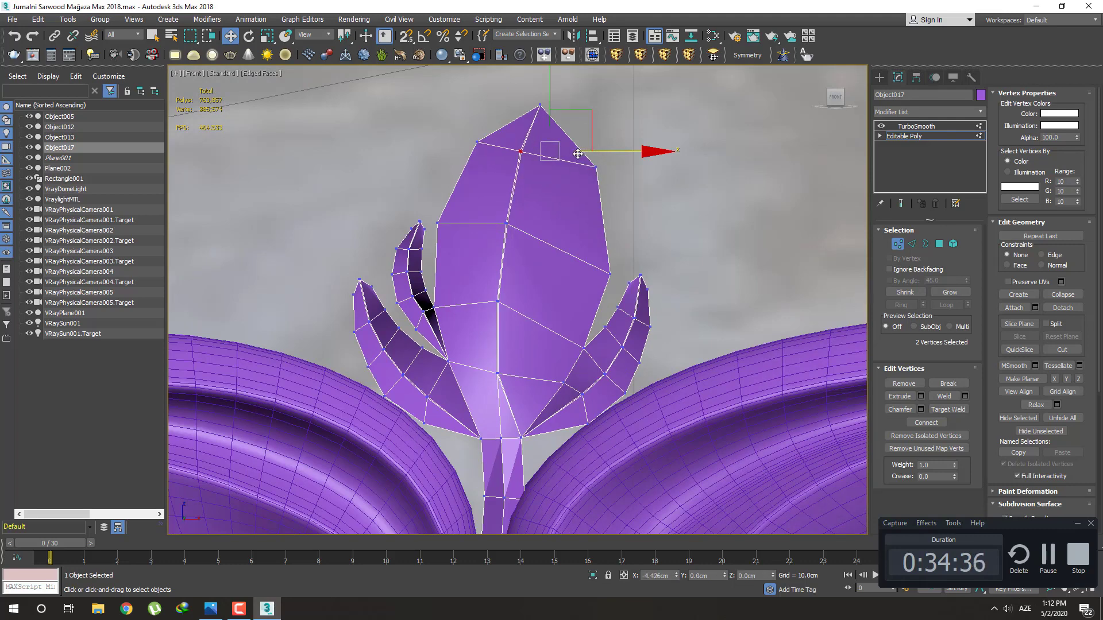
drag(499, 215, 514, 230)
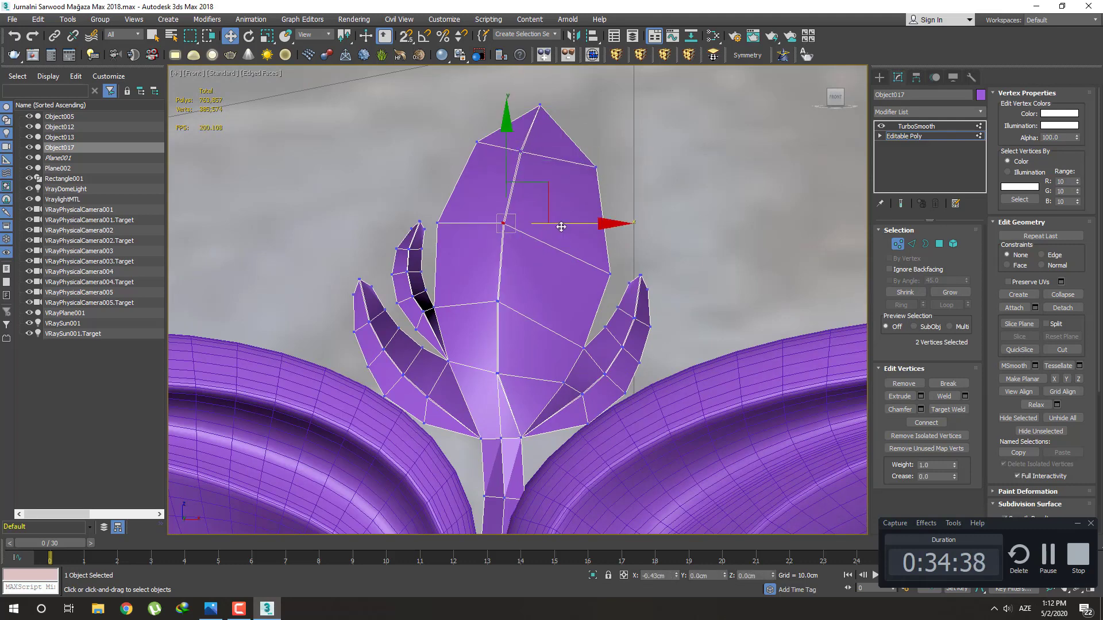
scroll(557, 260, down, 3)
Check the smoothed bud's shape and depth against the scrolls from tilted angles
click(881, 78)
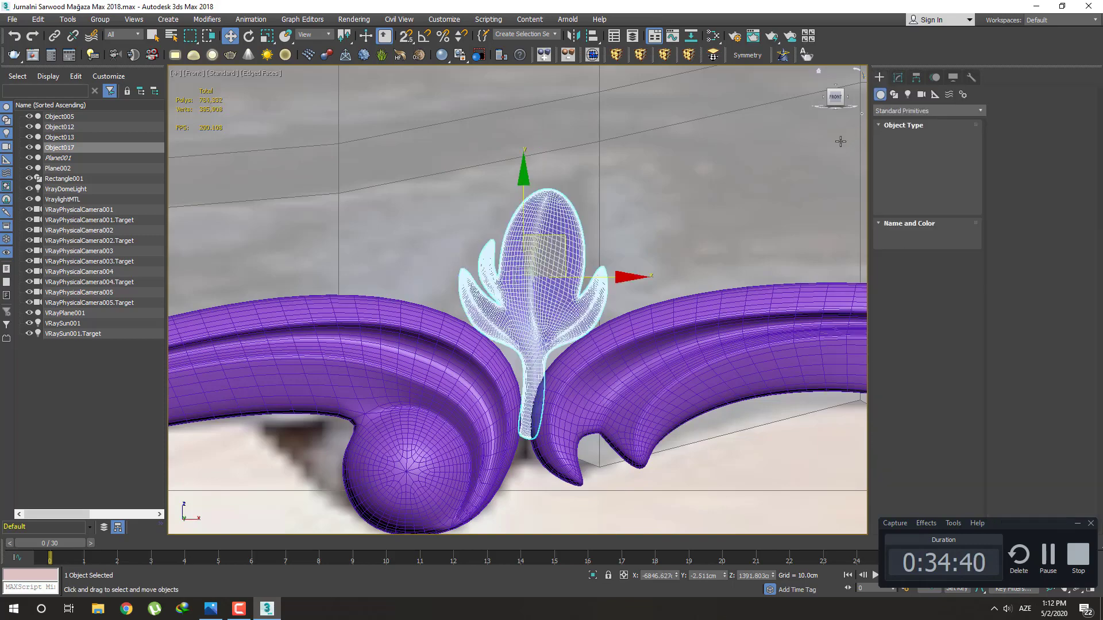
key(F4)
scroll(638, 296, down, 1)
key(q)
mouse_move(639, 295)
alt+middle_down()
mouse_move(611, 249)
mouse_move(624, 309)
alt+middle_up()
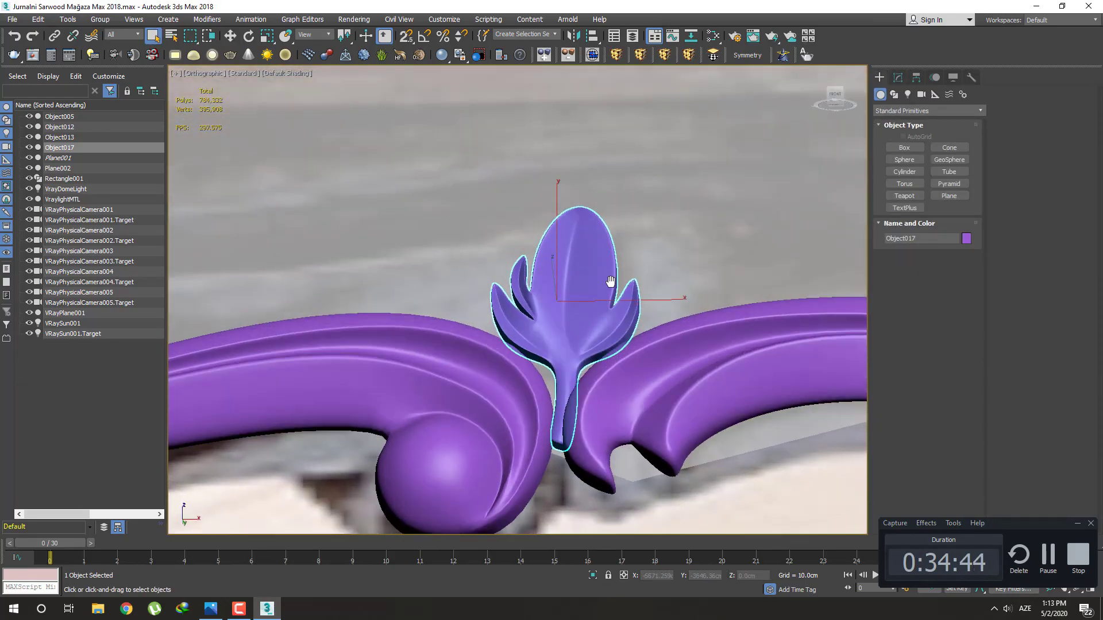
scroll(624, 309, up, 1)
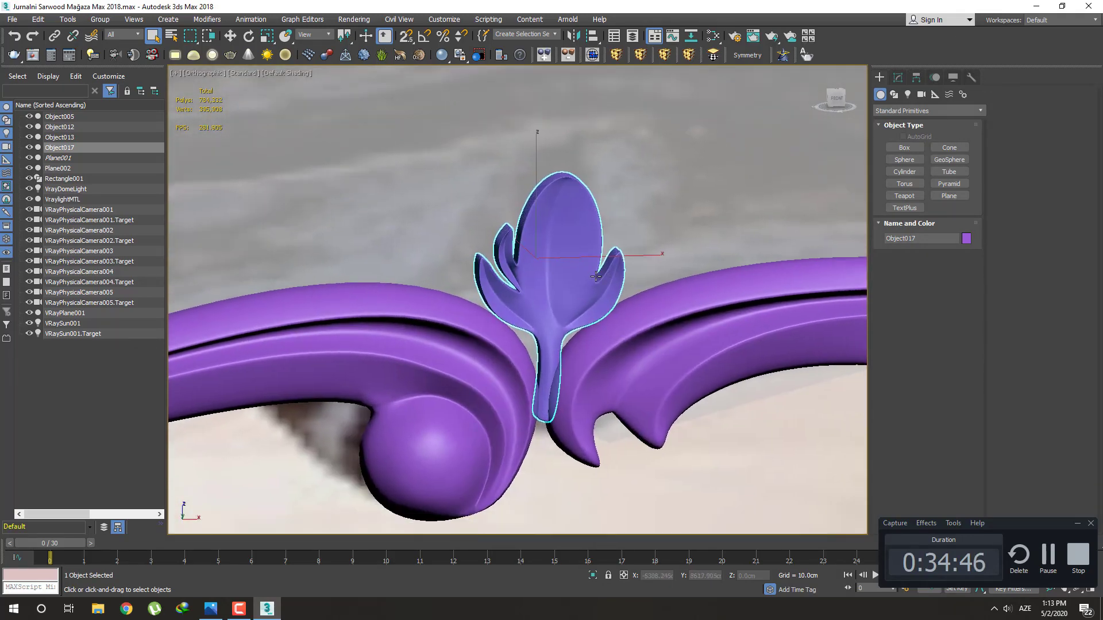
scroll(586, 293, up, 2)
scroll(572, 284, up, 1)
mouse_move(569, 282)
alt+middle_down()
mouse_move(598, 253)
mouse_move(586, 258)
mouse_move(593, 266)
alt+middle_up()
In Editable Poly, select the four bud tip vertices and nudge them along Y
click(897, 78)
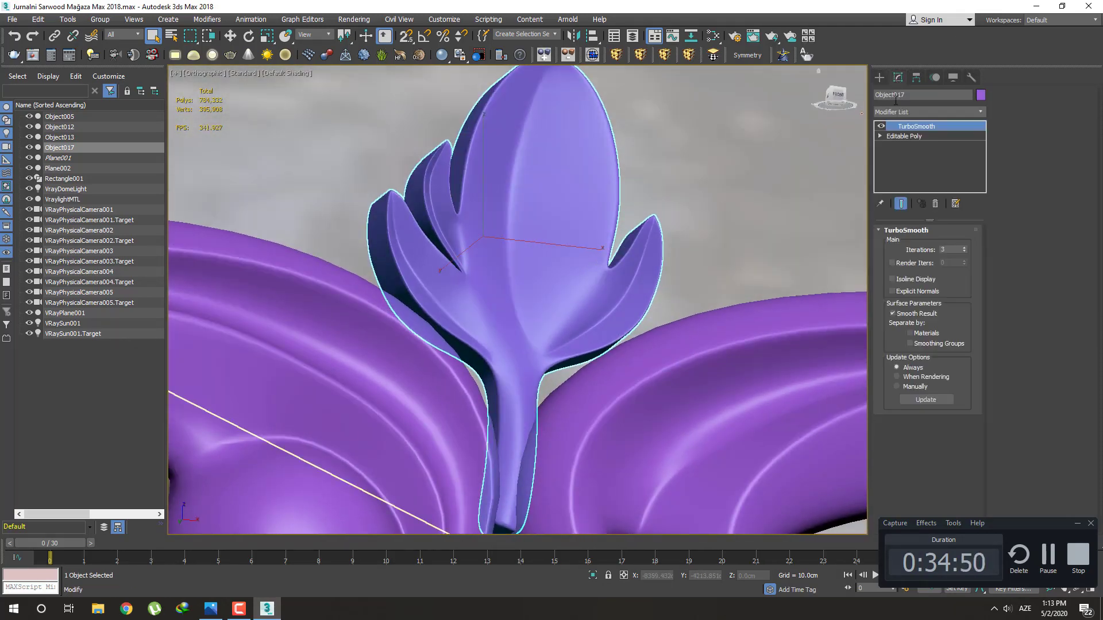
click(901, 135)
key(F4)
mouse_move(641, 238)
middle_down()
mouse_move(638, 270)
mouse_move(525, 243)
mouse_move(519, 264)
middle_up()
key(1)
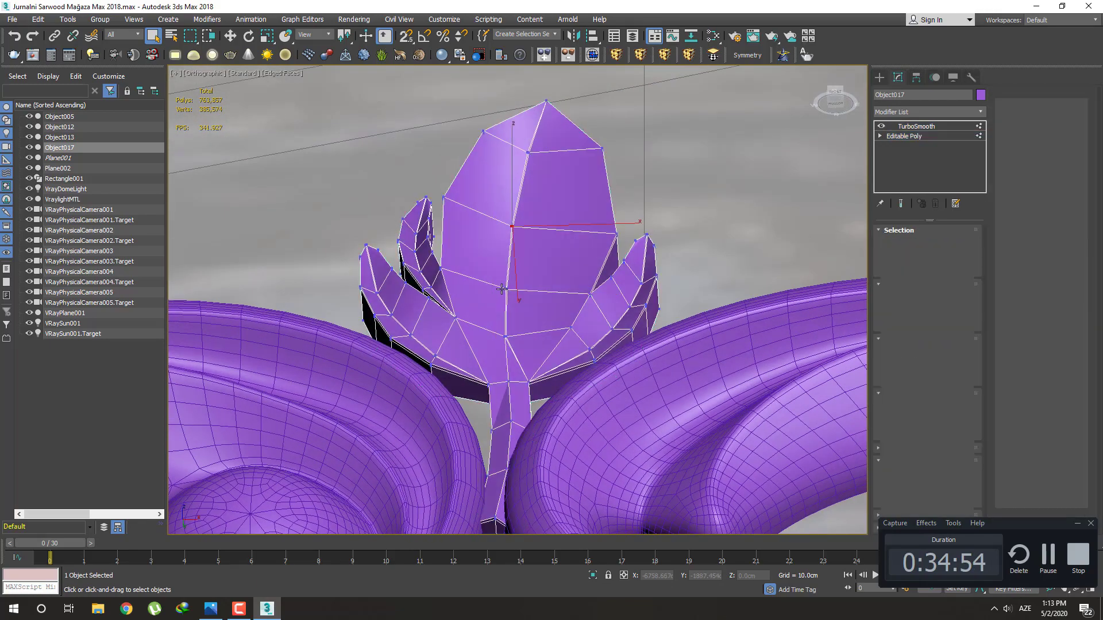
mouse_move(532, 302)
alt+middle_down()
mouse_move(517, 333)
mouse_move(506, 320)
mouse_move(549, 245)
mouse_move(550, 275)
mouse_move(517, 322)
mouse_move(518, 369)
mouse_move(510, 317)
mouse_move(525, 321)
alt+middle_up()
ctrl+click(517, 296)
key(w)
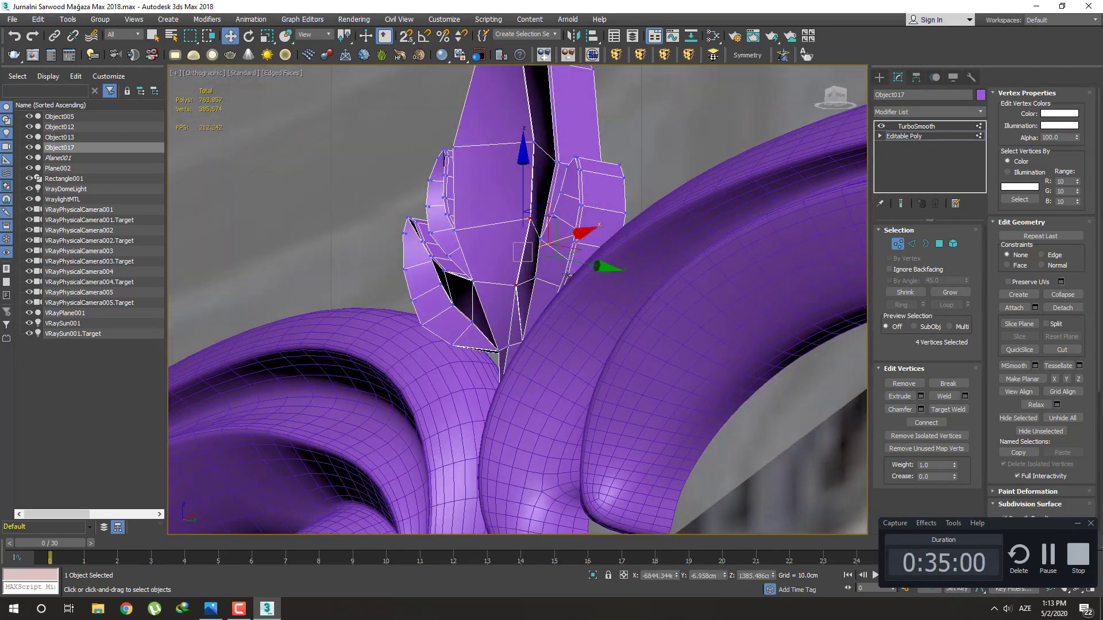
drag(585, 262, 604, 266)
mouse_move(604, 266)
alt+middle_down()
mouse_move(609, 288)
mouse_move(639, 281)
mouse_move(505, 234)
alt+middle_up()
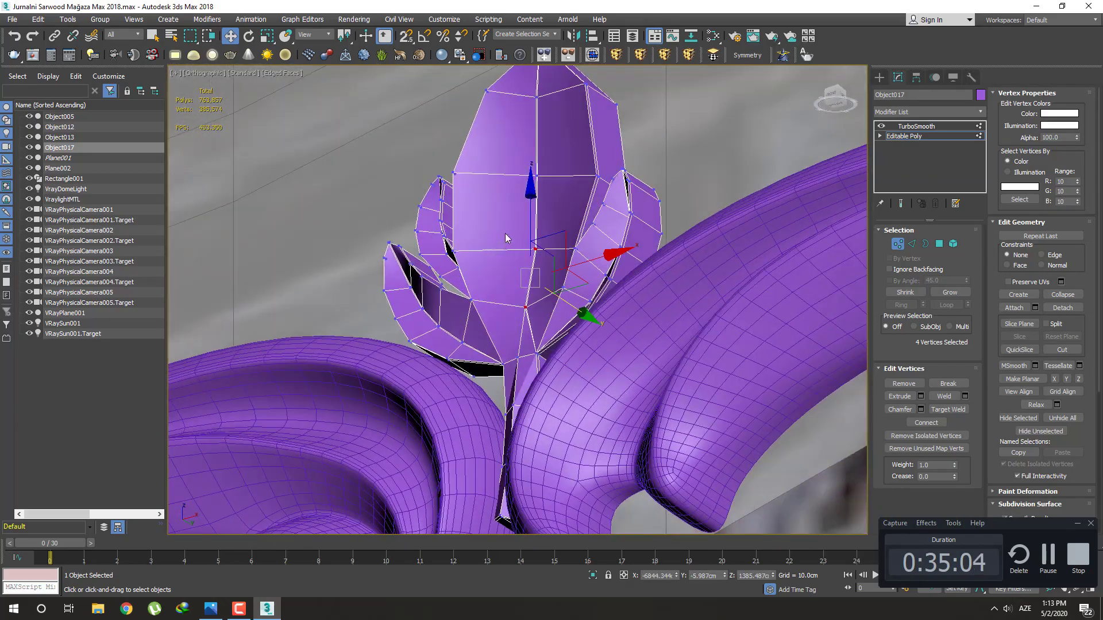
Reposition the bud's tip vertices and inspect the head shape from several side angles
alt+drag(505, 233, 579, 263)
alt+middle_drag(579, 263, 561, 289)
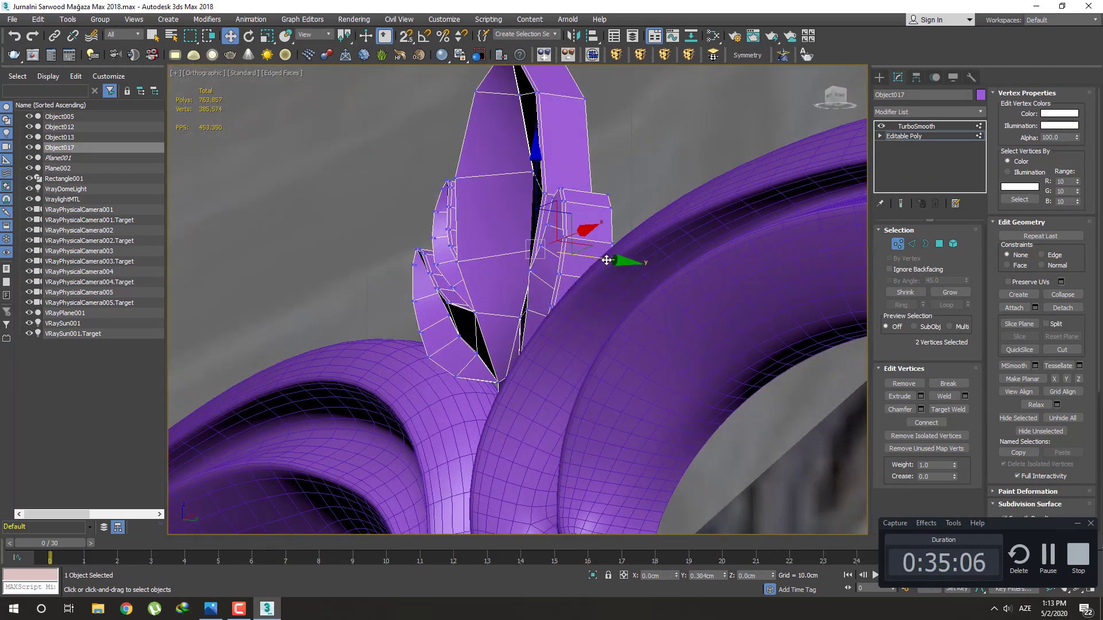
mouse_move(607, 260)
alt+middle_down()
mouse_move(562, 217)
mouse_move(546, 168)
alt+middle_up()
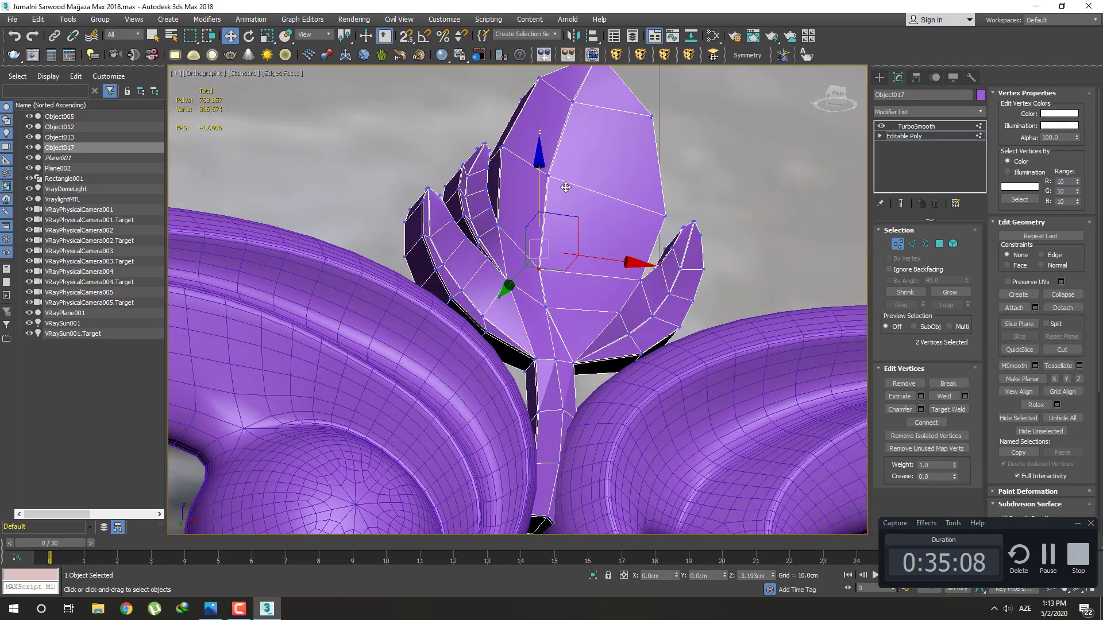
drag(566, 187, 556, 193)
alt+middle_drag(535, 191, 595, 201)
scroll(491, 208, up, 3)
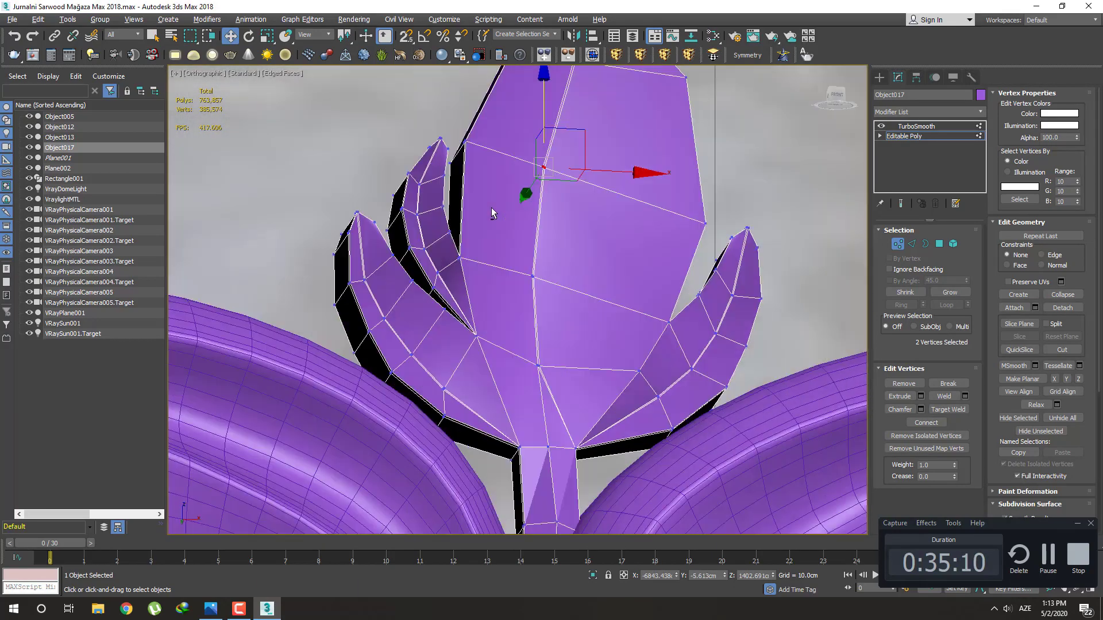
alt+middle_drag(491, 208, 495, 234)
mouse_move(596, 163)
alt+middle_down()
mouse_move(605, 212)
mouse_move(656, 156)
mouse_move(591, 277)
alt+middle_up()
mouse_move(565, 192)
alt+middle_down()
mouse_move(588, 291)
mouse_move(579, 263)
alt+middle_up()
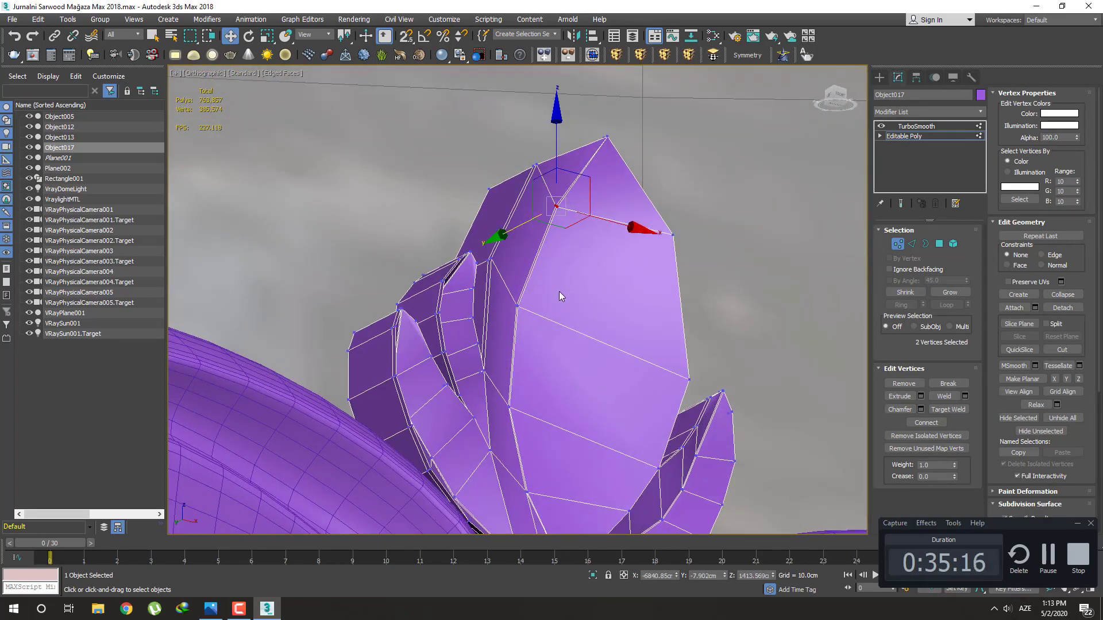
scroll(515, 304, down, 5)
Preview the TurboSmoothed bud, then return to the Editable Poly cage with edges shown
click(879, 77)
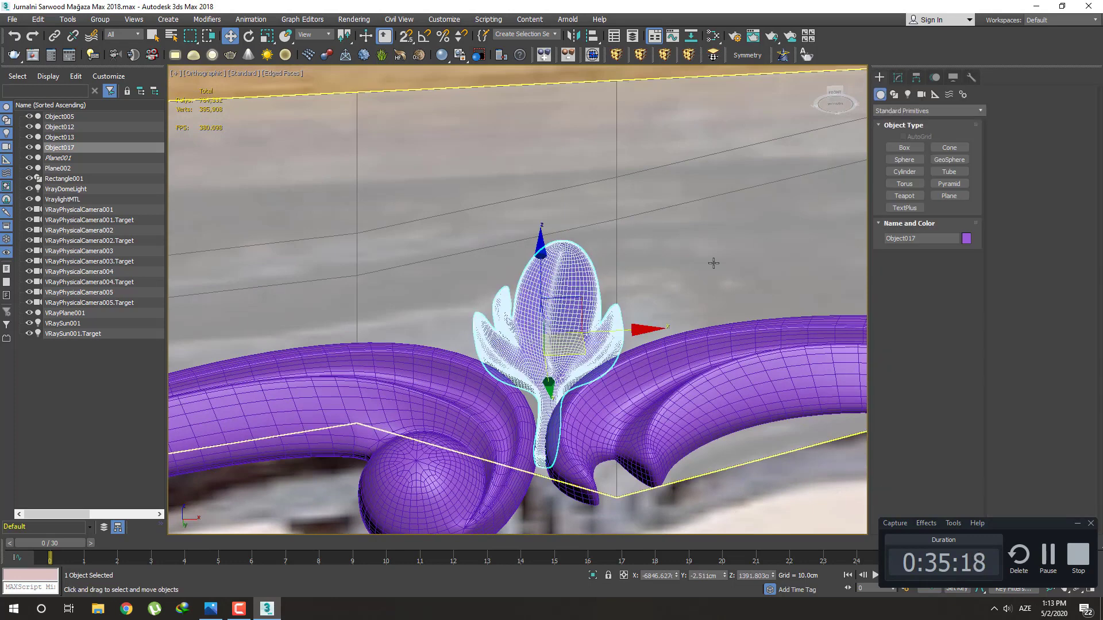
mouse_move(598, 310)
middle_down()
mouse_move(591, 283)
mouse_move(632, 283)
mouse_move(619, 279)
mouse_move(867, 141)
middle_up()
scroll(591, 282, up, 2)
key(q)
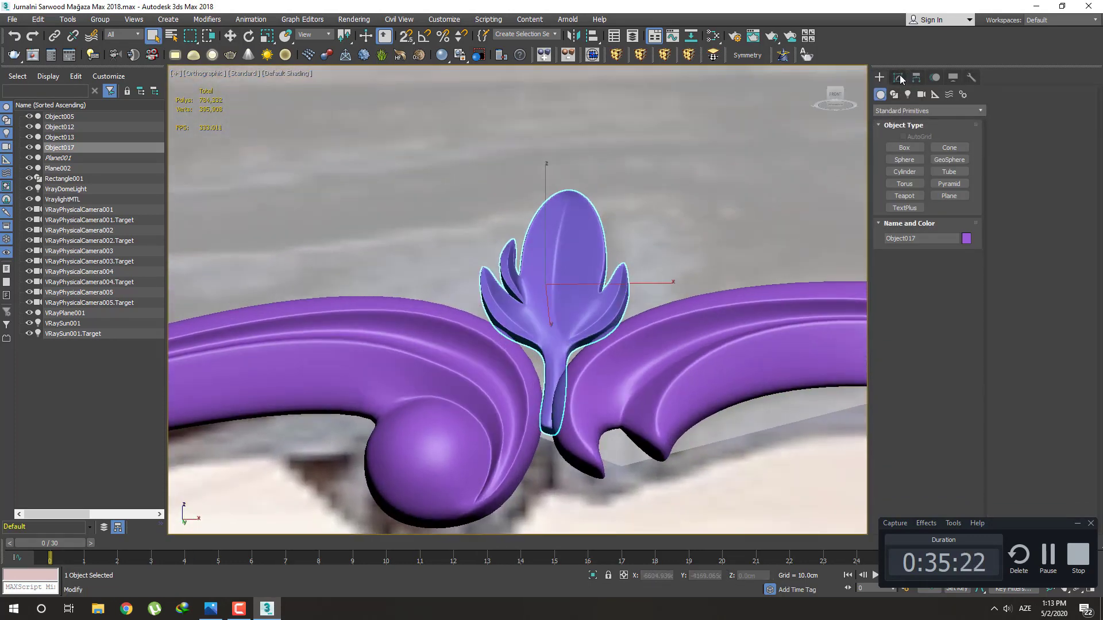
click(900, 78)
click(913, 136)
key(F4)
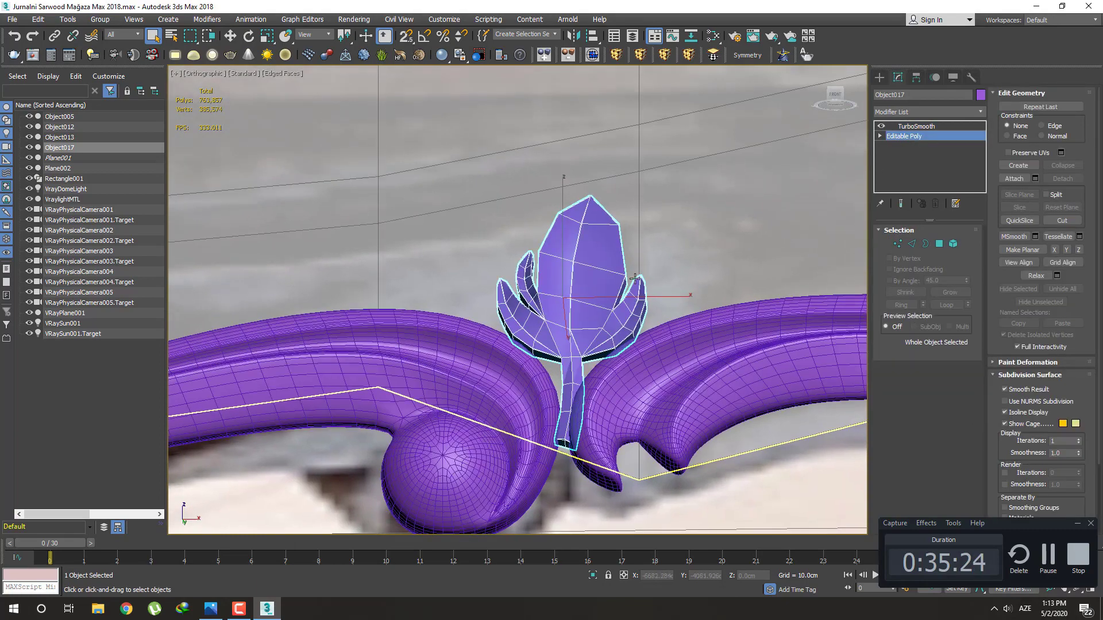
Switch to Edge mode and select edges on the bud
scroll(634, 278, up, 2)
scroll(592, 258, up, 2)
middle_drag(591, 258, 590, 320)
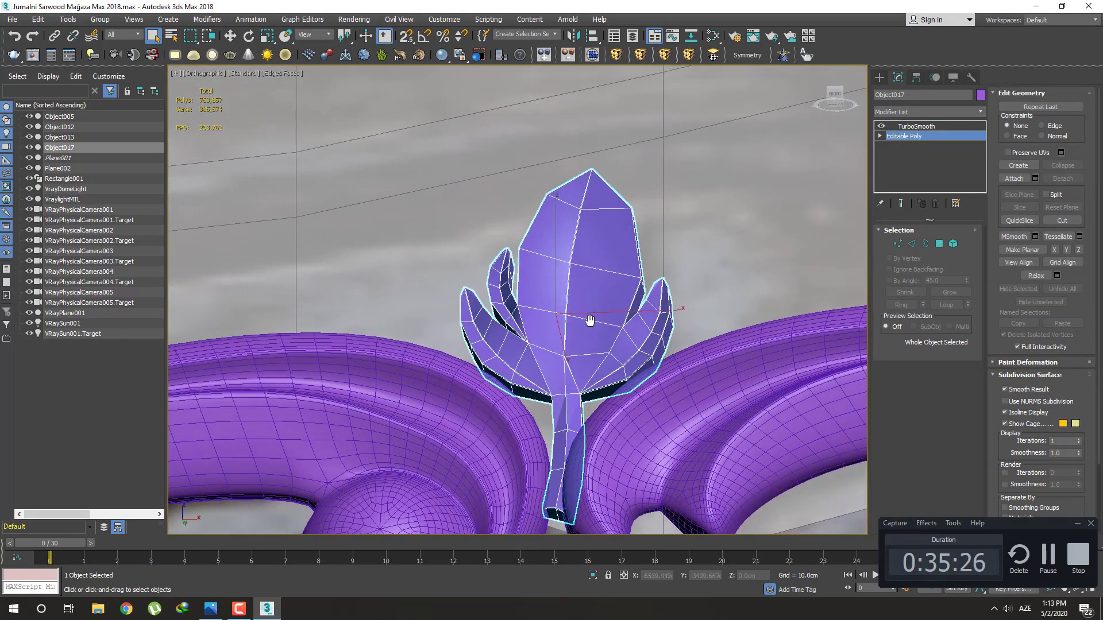
key(2)
scroll(591, 349, up, 2)
scroll(589, 368, up, 3)
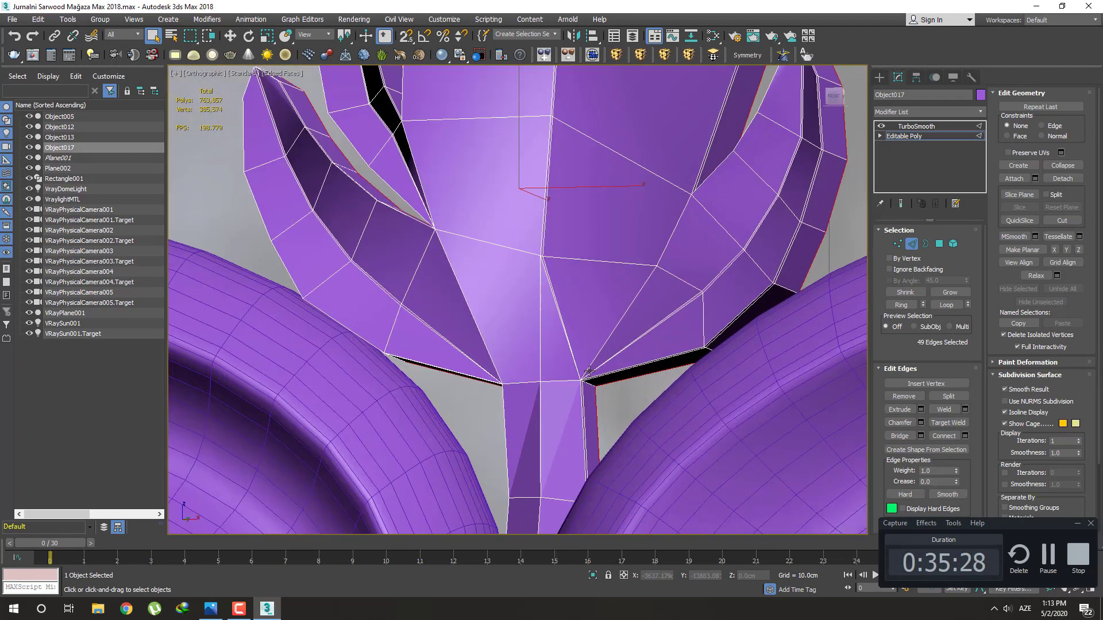
scroll(583, 333, down, 2)
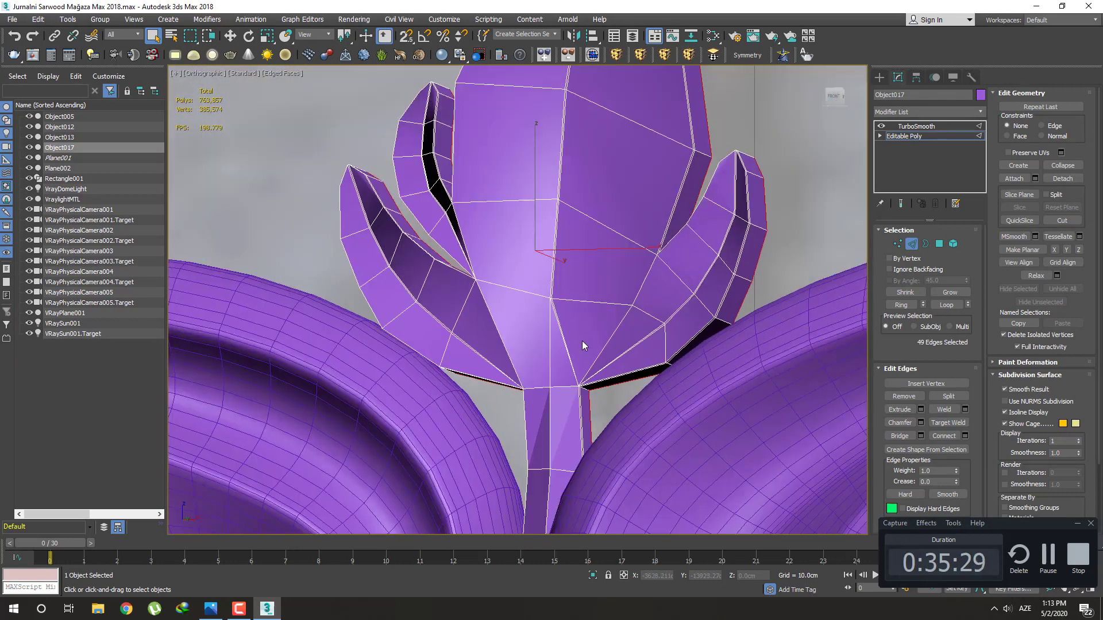
click(592, 303)
Deselect an unwanted edge and view the bud from a new angle
scroll(597, 315, down, 2)
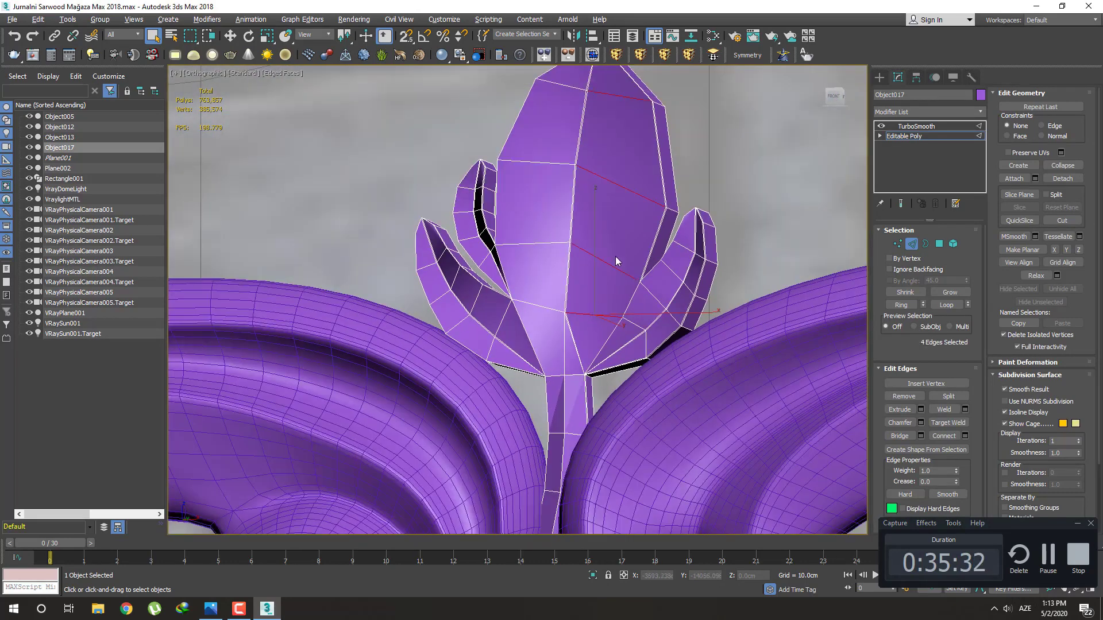
middle_drag(615, 261, 612, 303)
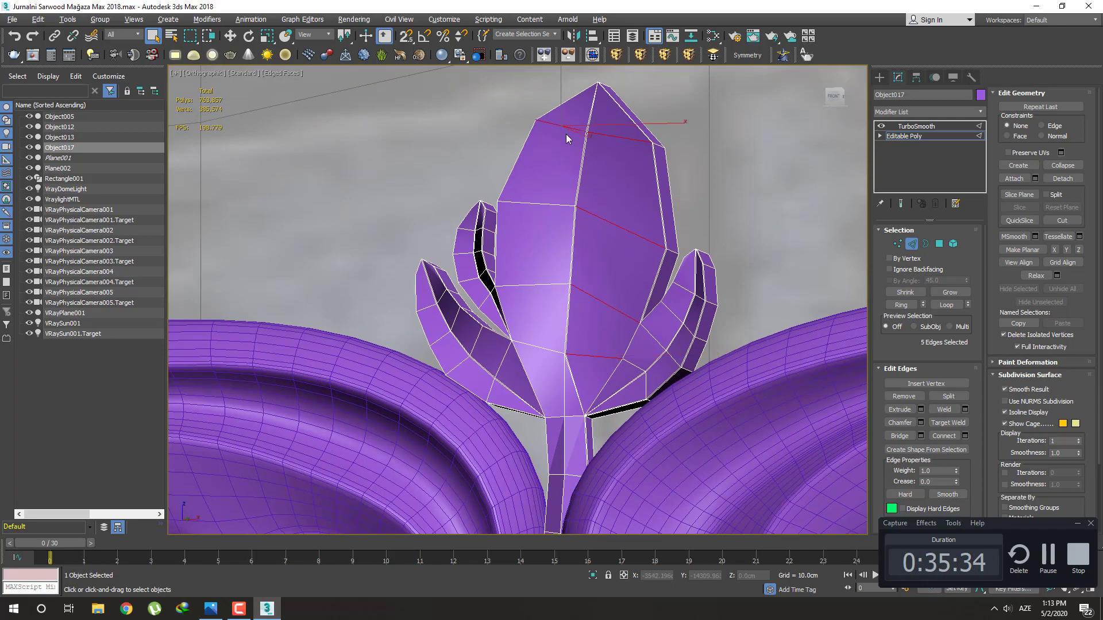
scroll(767, 368, down, 5)
scroll(662, 409, up, 2)
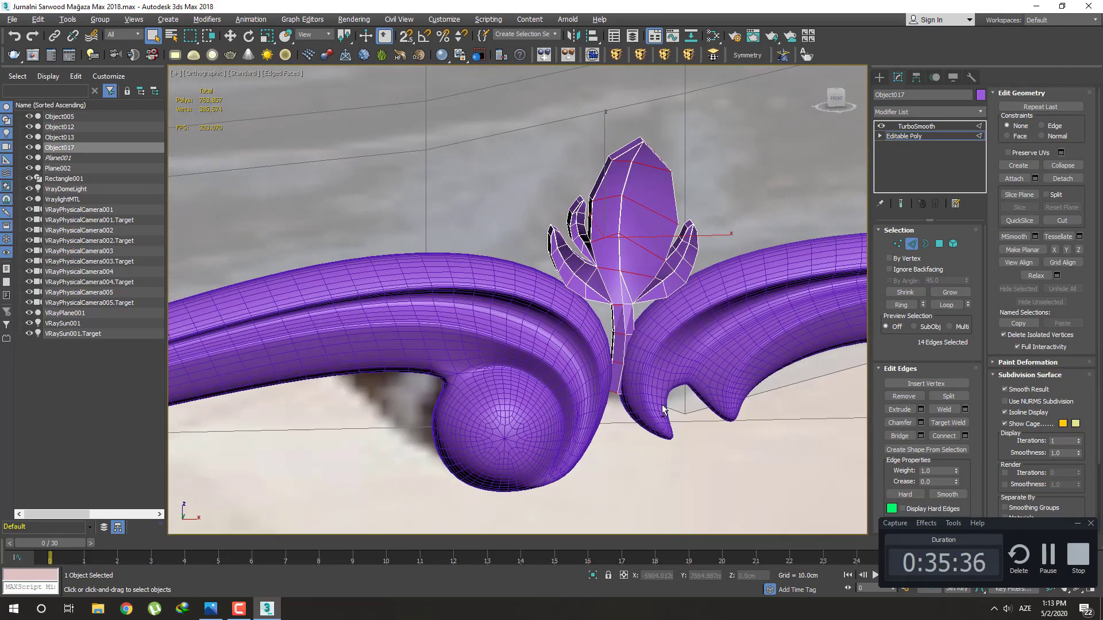
alt+click(619, 314)
scroll(619, 315, up, 2)
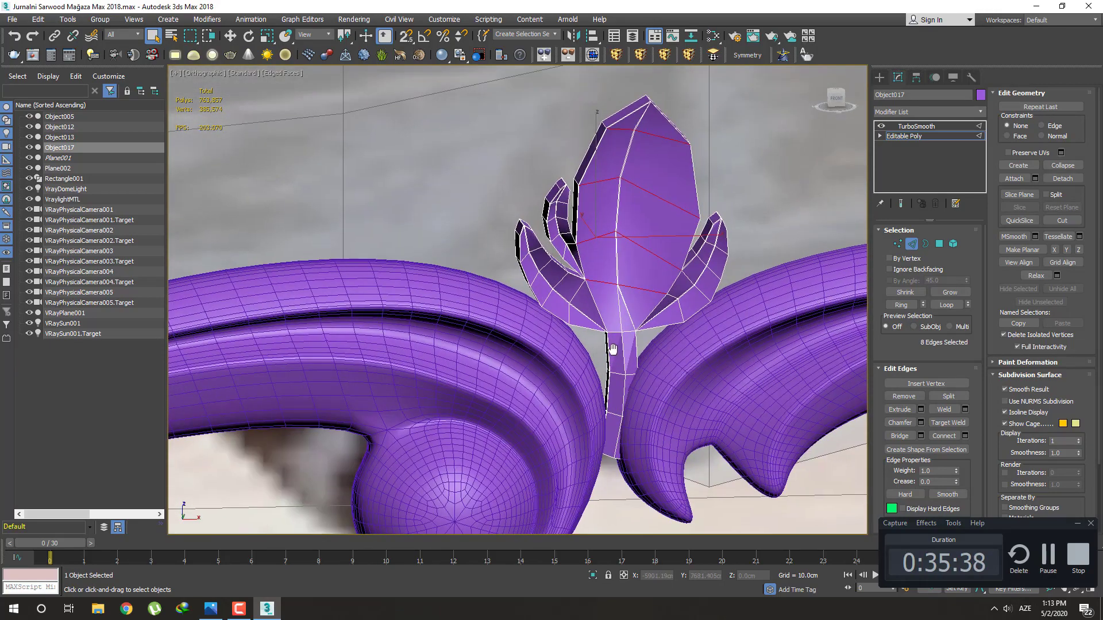
alt+middle_drag(619, 315, 682, 356)
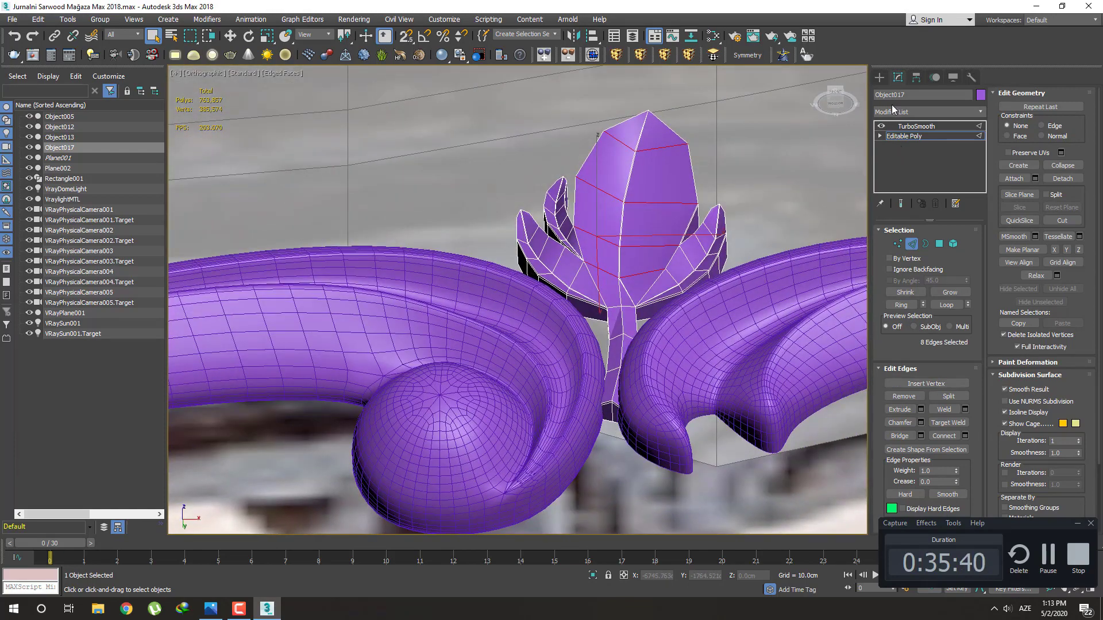
Preview the smoothed bud, then return to Editable Poly edges focused on the stem junction
click(879, 77)
key(F4)
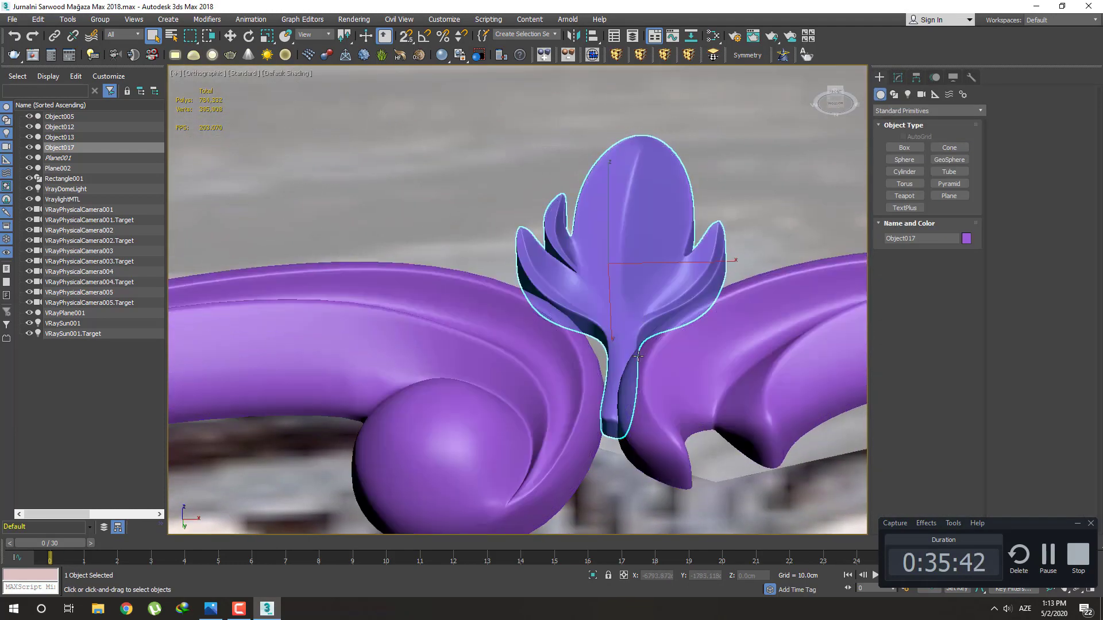
alt+middle_drag(637, 356, 677, 333)
click(898, 79)
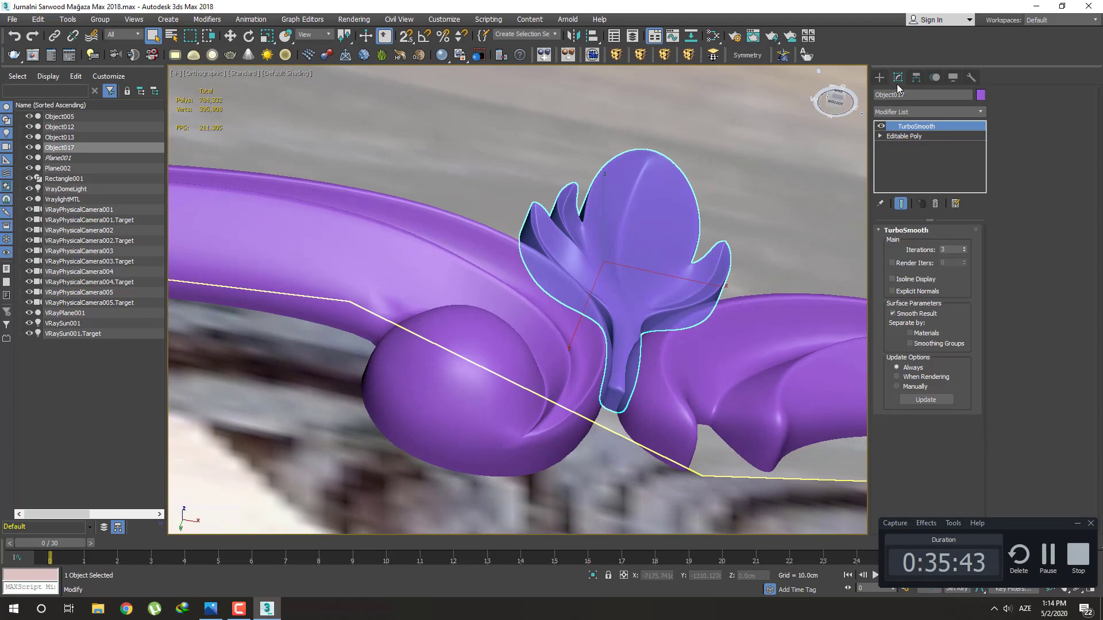
click(916, 136)
scroll(650, 347, up, 3)
key(F4)
scroll(629, 325, up, 2)
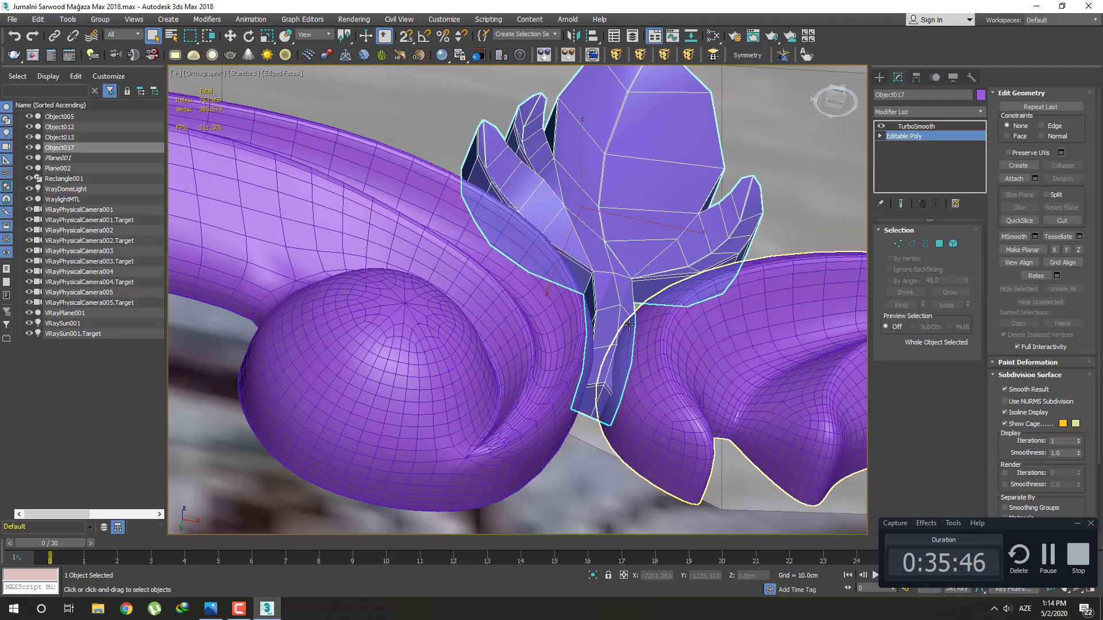
mouse_move(629, 325)
alt+middle_down()
mouse_move(603, 288)
mouse_move(547, 315)
mouse_move(633, 312)
mouse_move(628, 320)
alt+middle_up()
scroll(602, 288, up, 2)
scroll(547, 315, up, 2)
key(2)
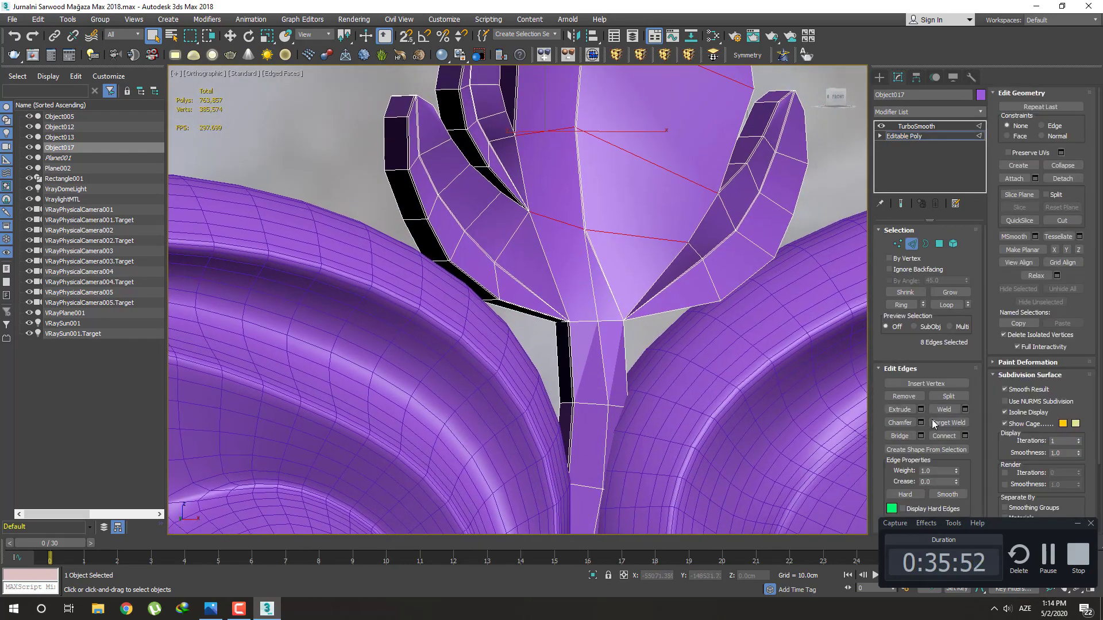
Connect the selected stem-junction edges to add supporting edges
click(965, 436)
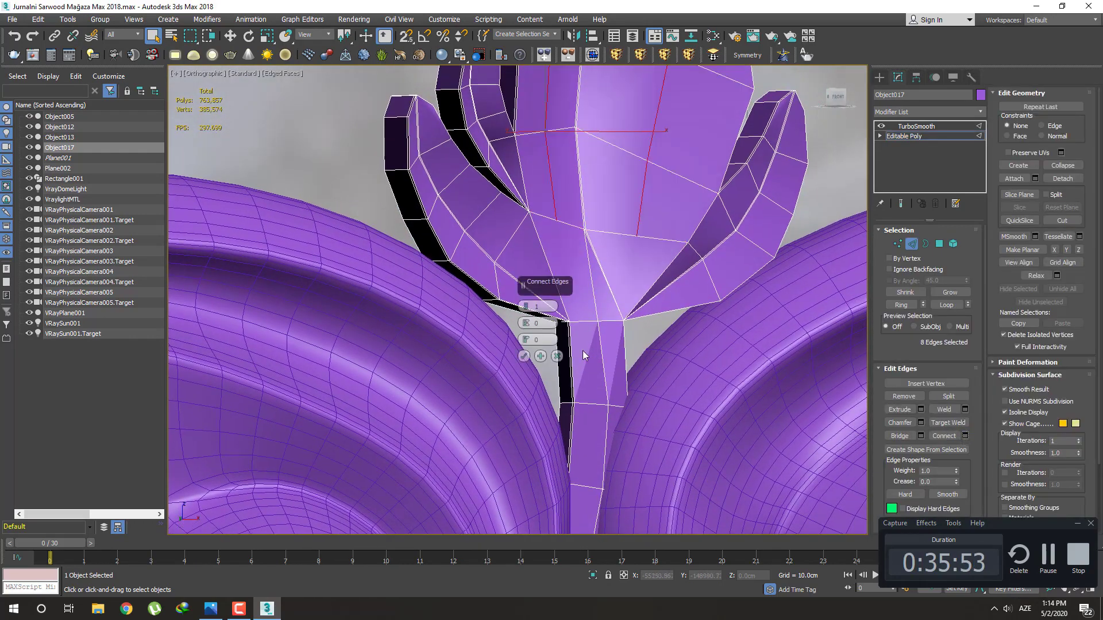
click(523, 356)
scroll(594, 262, up, 3)
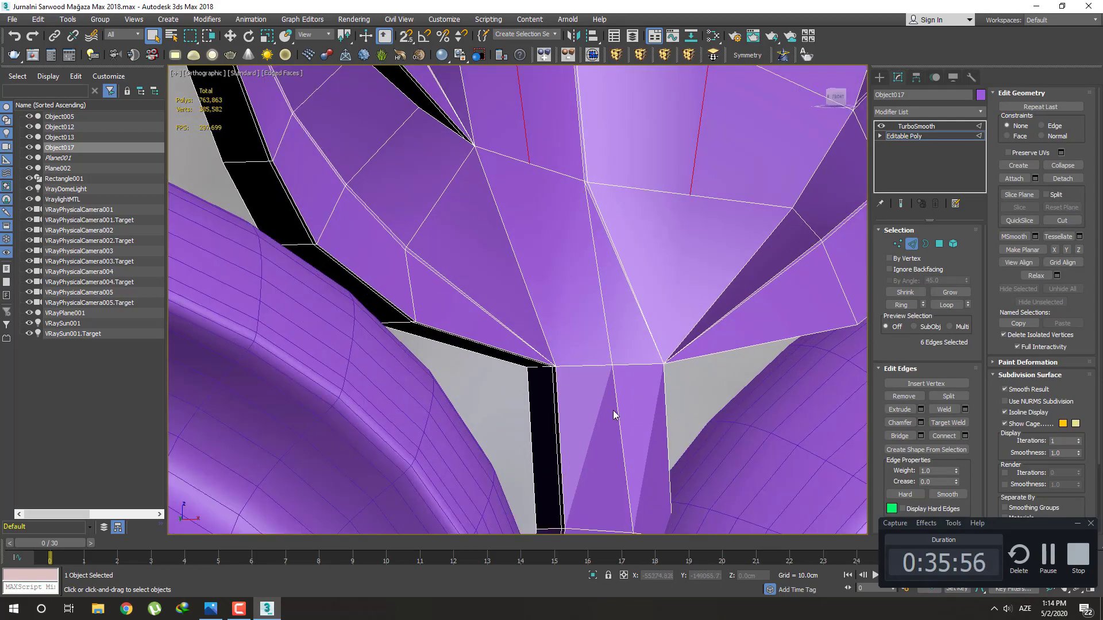
scroll(615, 404, down, 3)
middle_drag(615, 403, 621, 284)
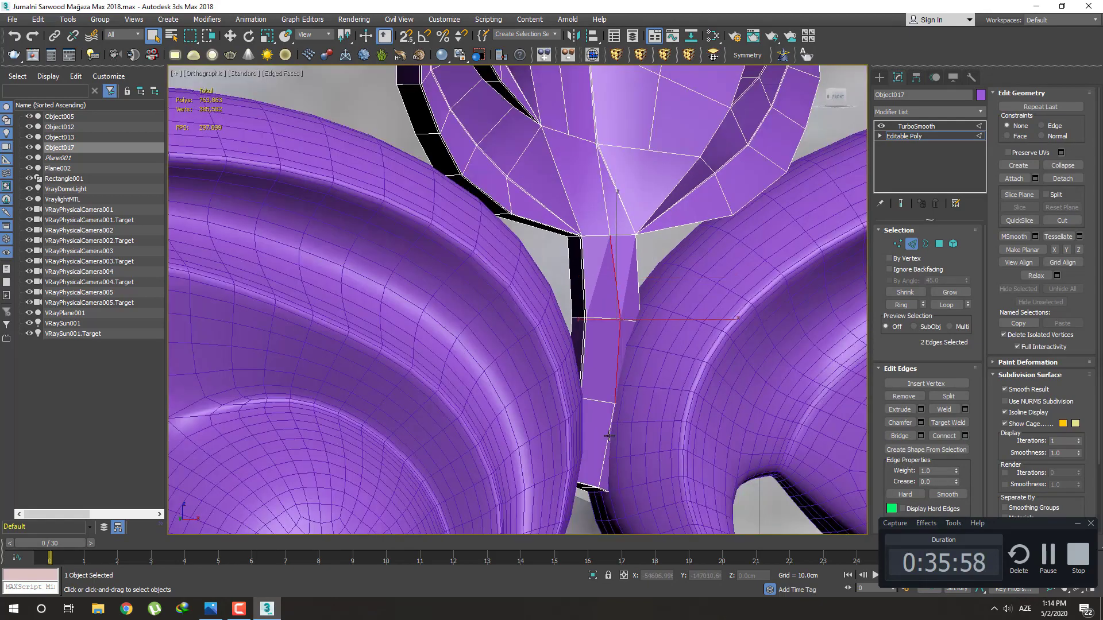
alt+middle_drag(607, 435, 603, 391)
mouse_move(600, 447)
middle_down()
mouse_move(591, 395)
mouse_move(598, 419)
middle_up()
scroll(597, 383, up, 2)
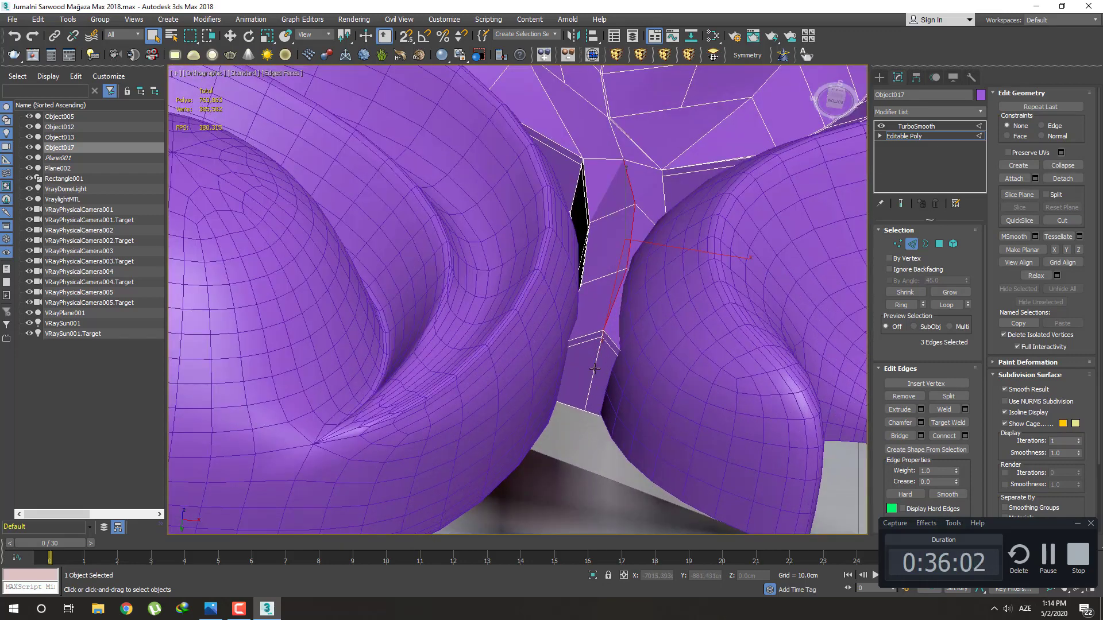
scroll(597, 363, up, 2)
scroll(601, 357, up, 2)
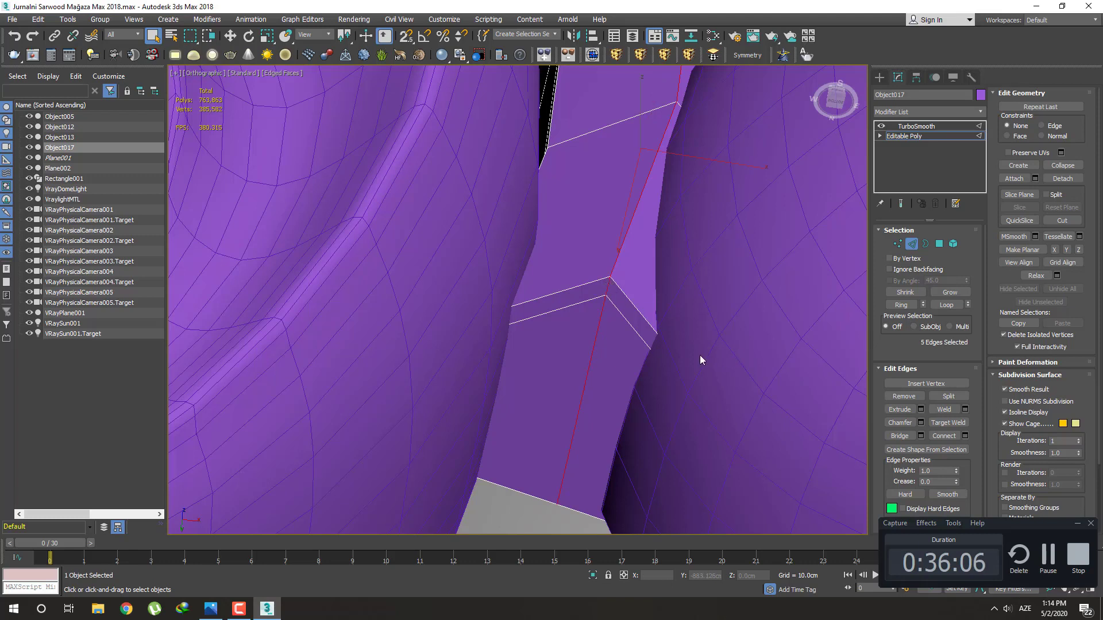
Chamfer the stem-gap edges, leaving the lower edge out
alt+click(605, 306)
click(921, 422)
click(520, 382)
scroll(592, 267, up, 2)
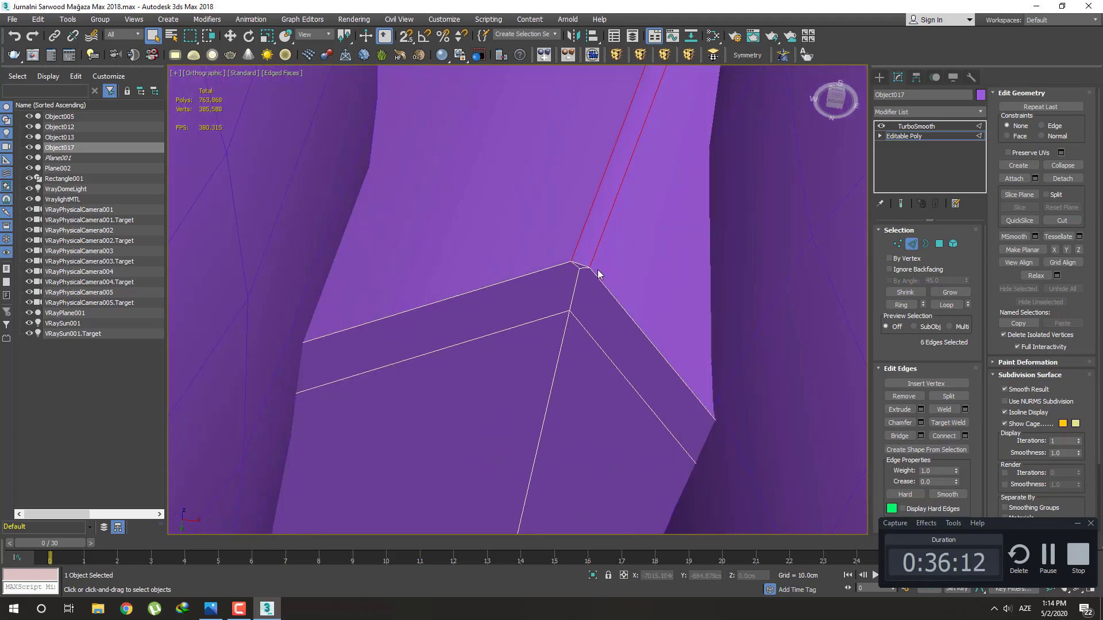
scroll(569, 270, up, 2)
Collapse the three chamfer vertices at the stem gap into one vertex
key(1)
scroll(566, 274, up, 1)
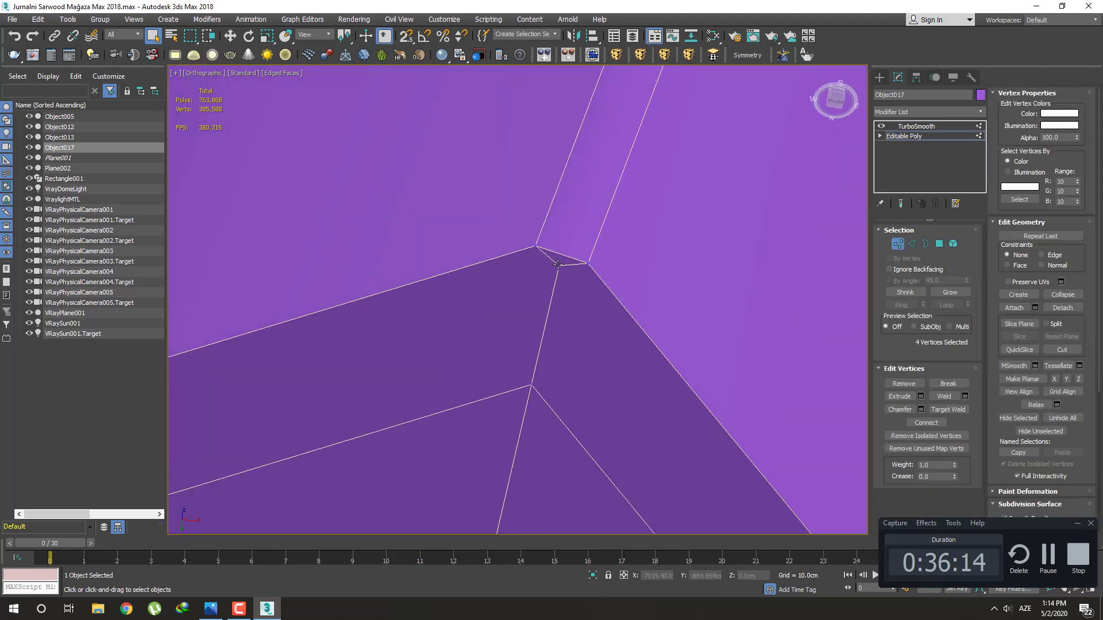
click(523, 225)
scroll(635, 309, down, 3)
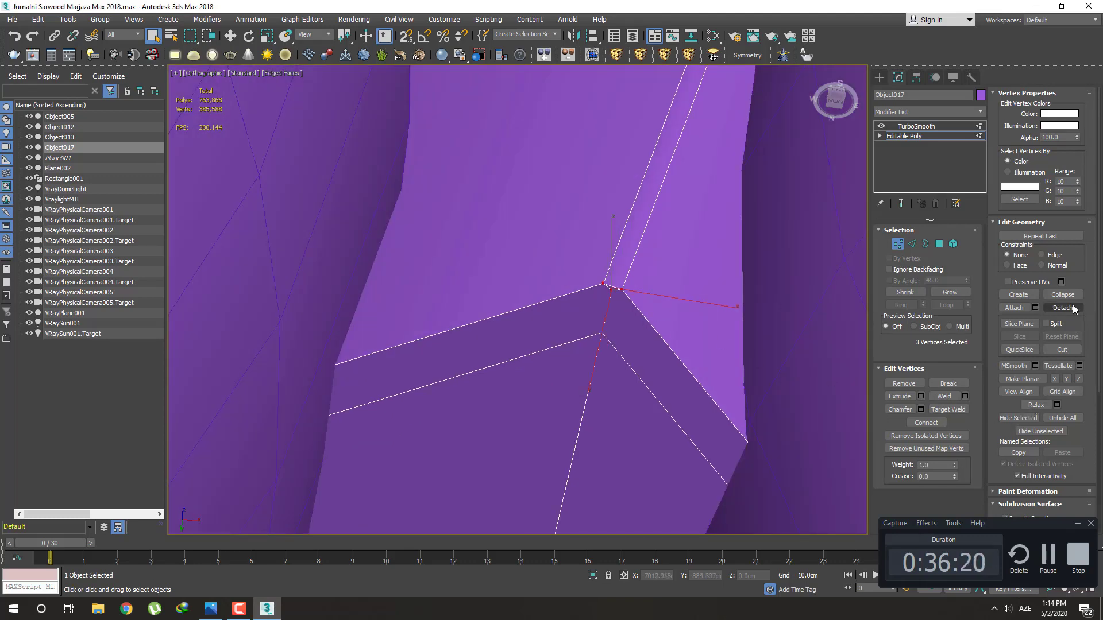
click(1063, 294)
scroll(598, 324, down, 3)
scroll(609, 310, down, 2)
scroll(598, 334, down, 2)
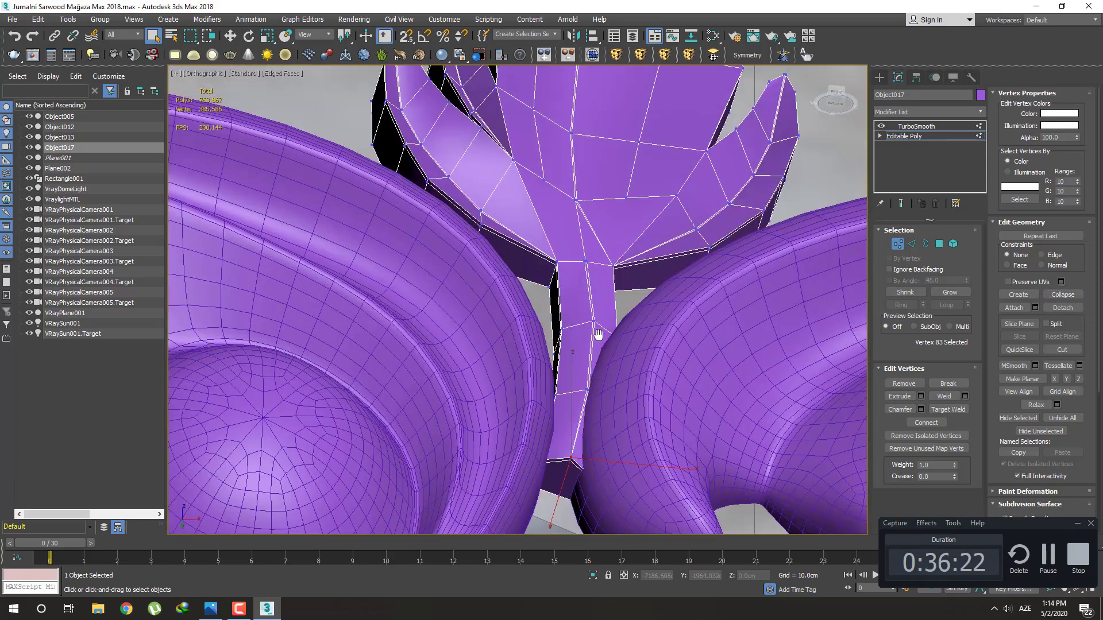
scroll(597, 334, up, 2)
scroll(575, 299, up, 2)
scroll(592, 345, up, 2)
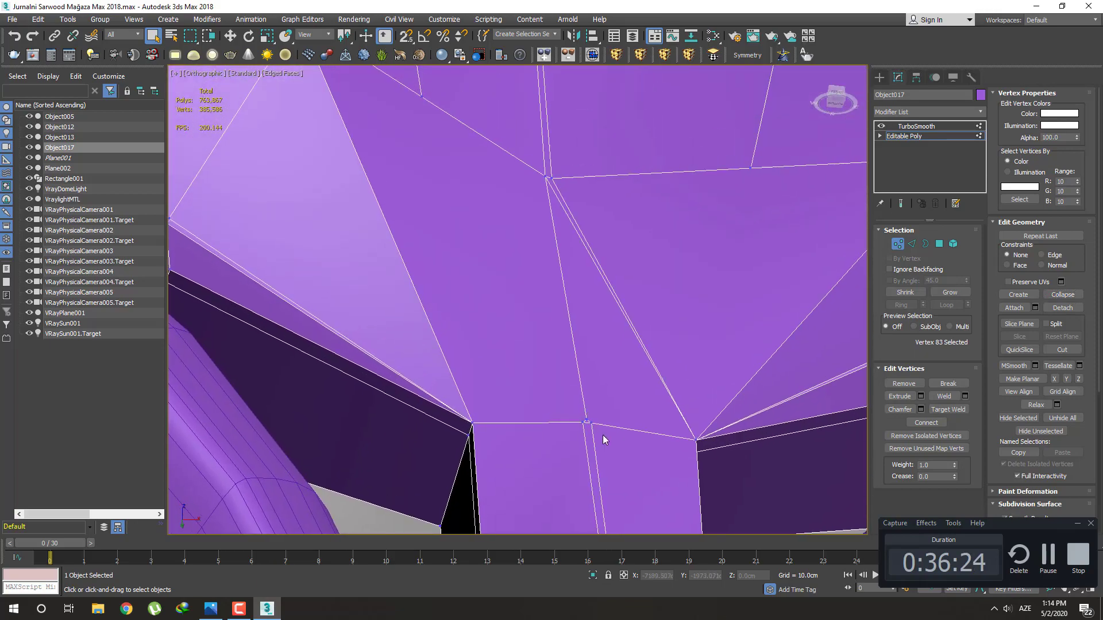
alt+middle_drag(602, 440, 601, 421)
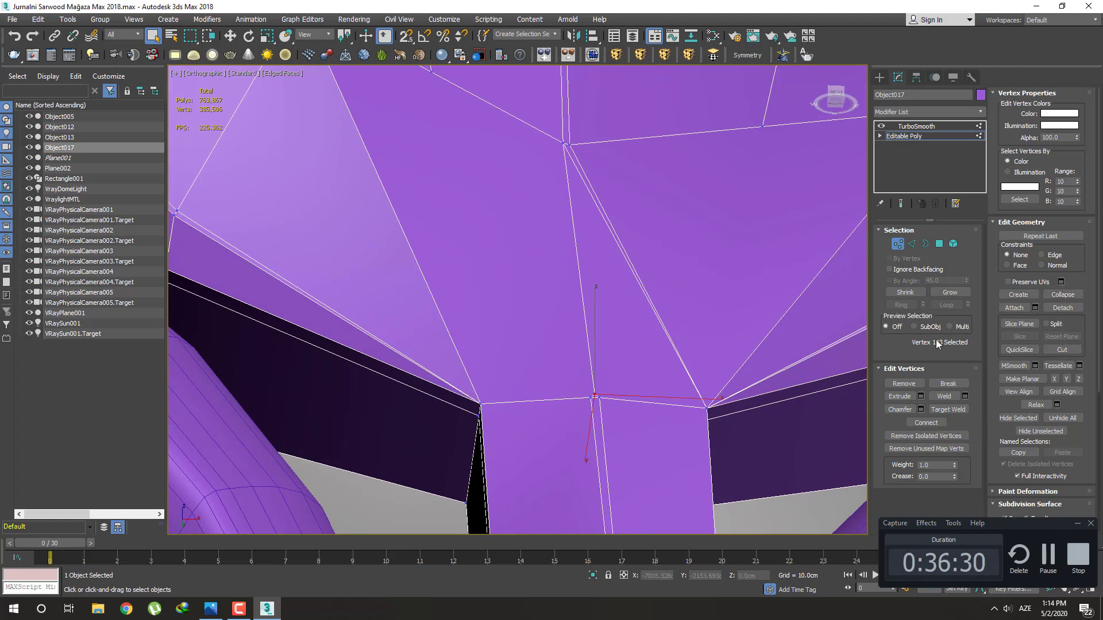
Target Weld the stray vertex at the bud's base onto its neighbour
click(594, 398)
click(599, 398)
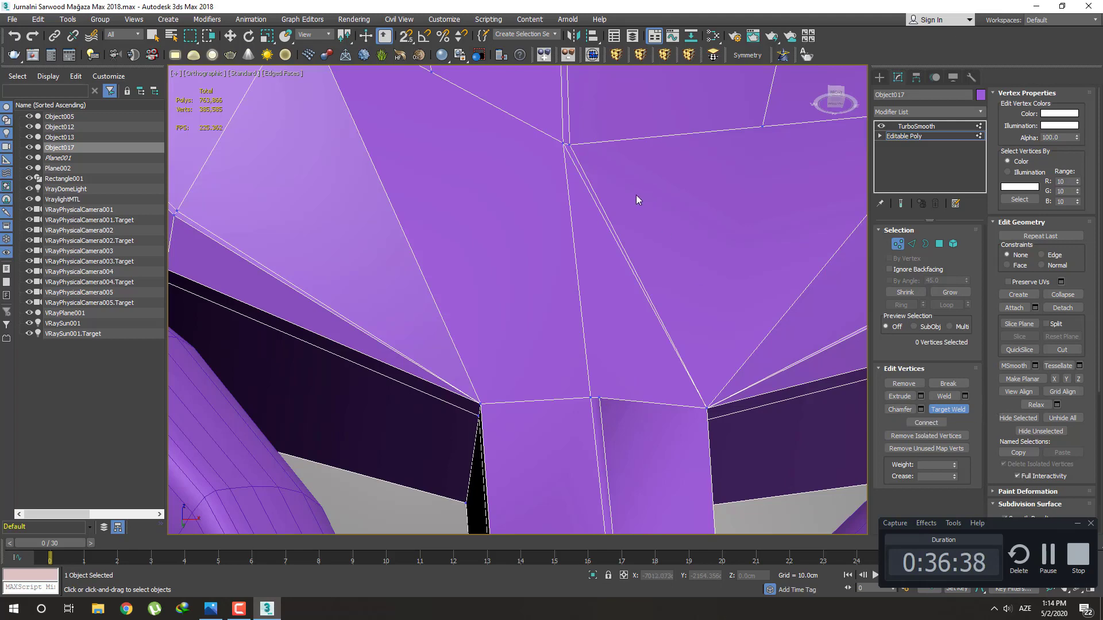
middle_drag(646, 289, 628, 287)
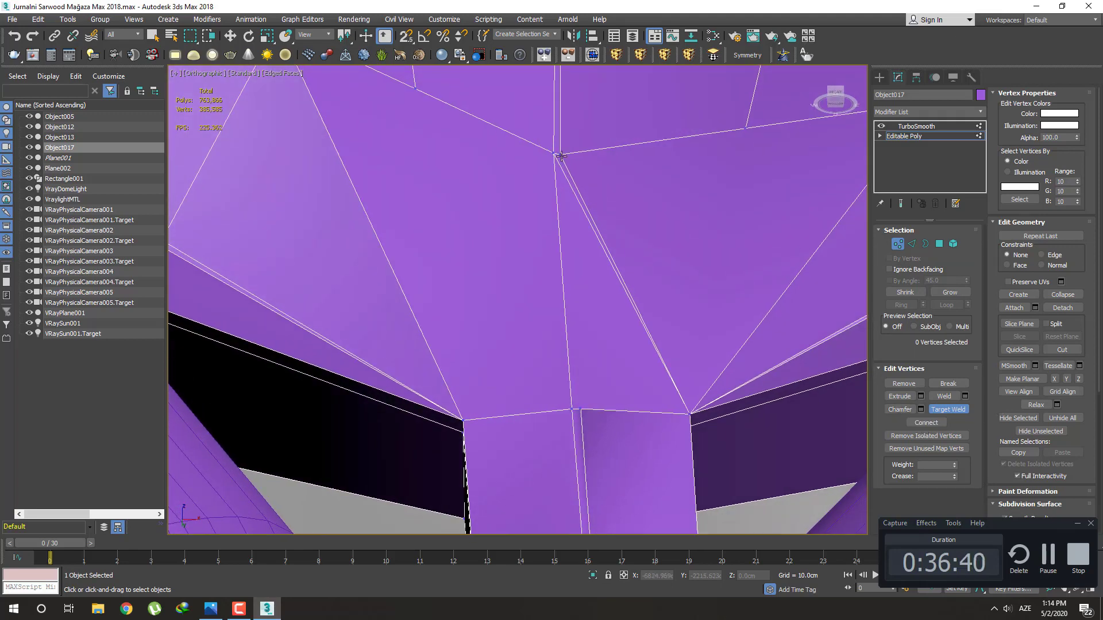
click(1057, 351)
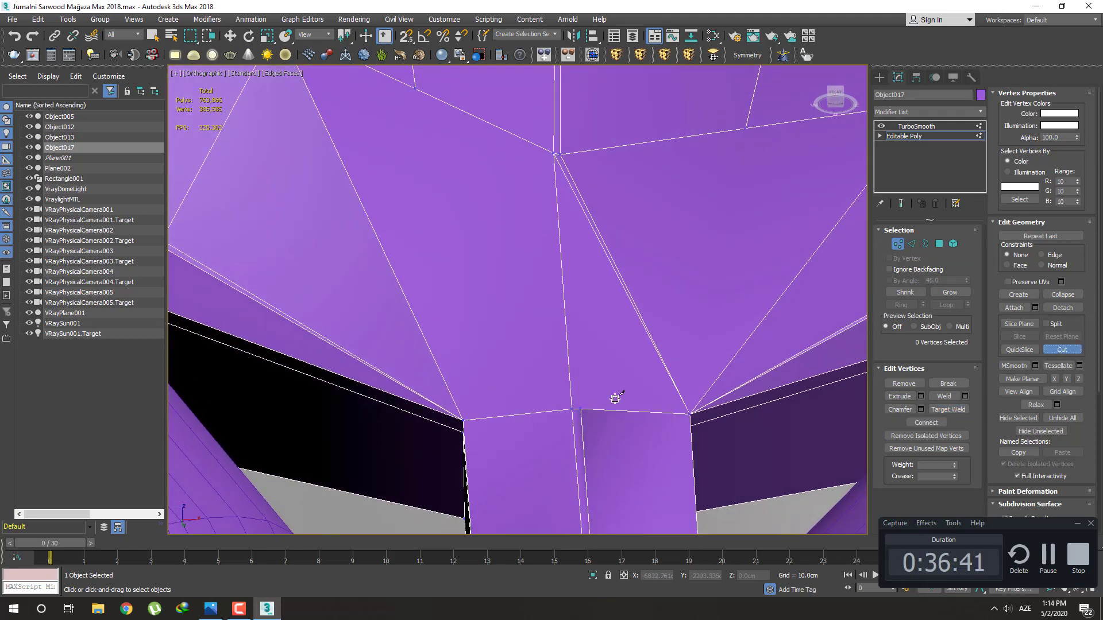
right_click(588, 257)
Remove the two diagonal edges on the bud's base
key(2)
mouse_move(603, 248)
middle_down()
mouse_move(575, 267)
mouse_move(597, 283)
middle_up()
click(603, 281)
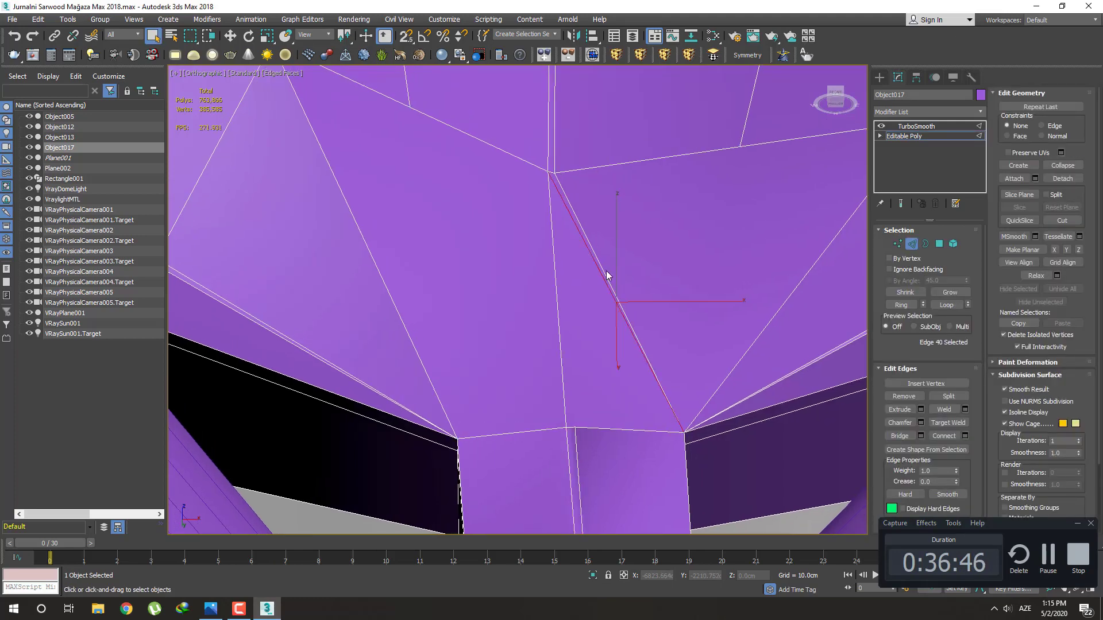
ctrl+click(603, 268)
click(904, 397)
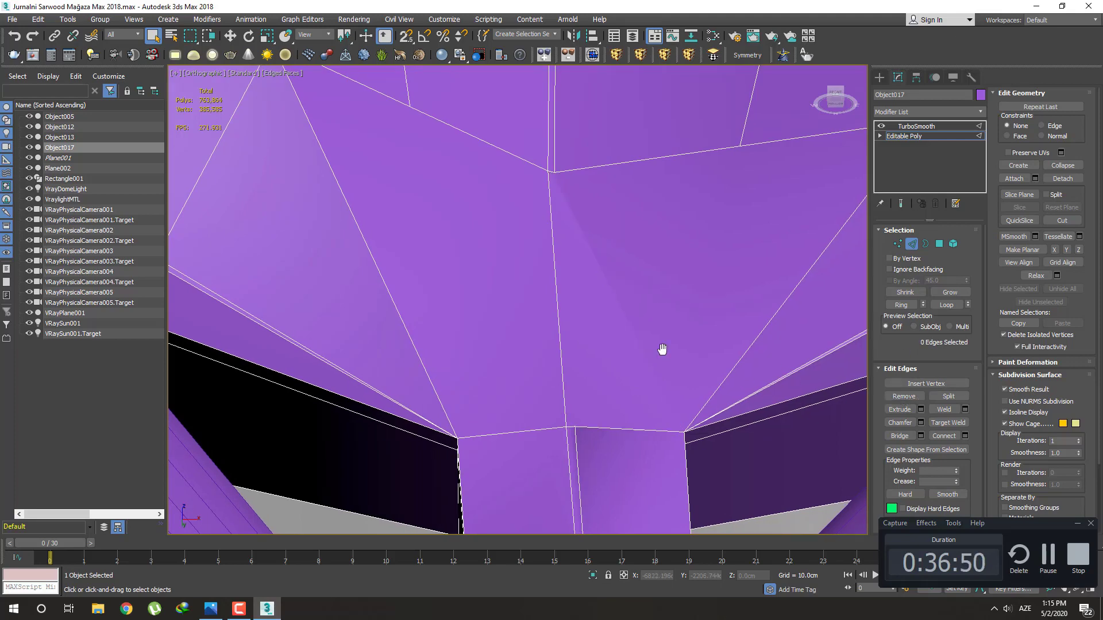
Connect three vertex pairs across the bud's base with new edges
middle_drag(662, 349, 661, 340)
key(1)
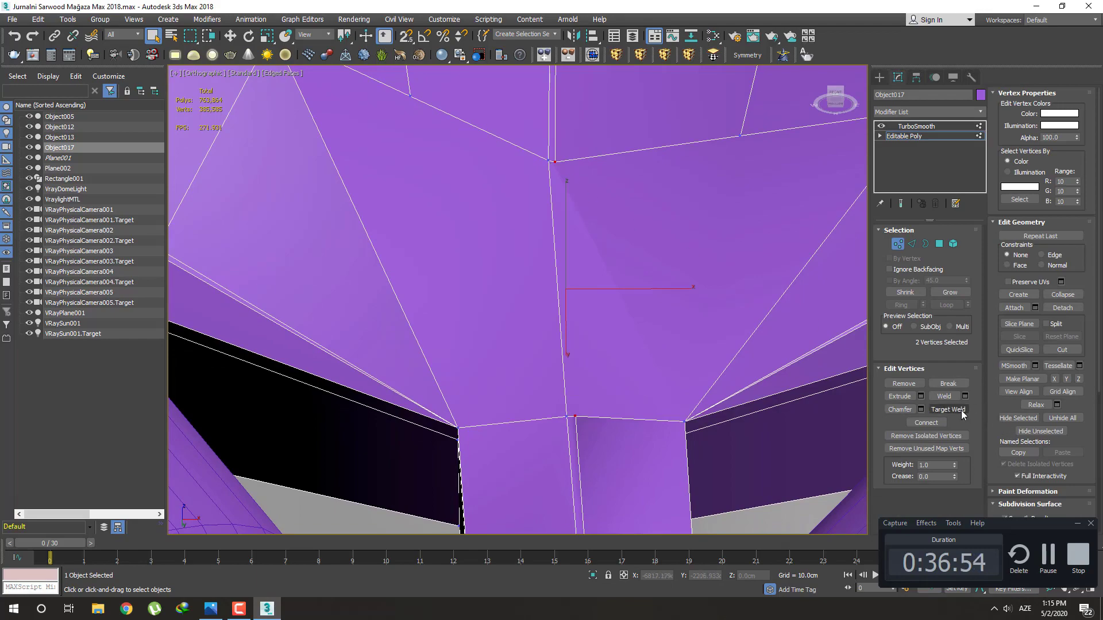
click(926, 423)
scroll(637, 350, down, 3)
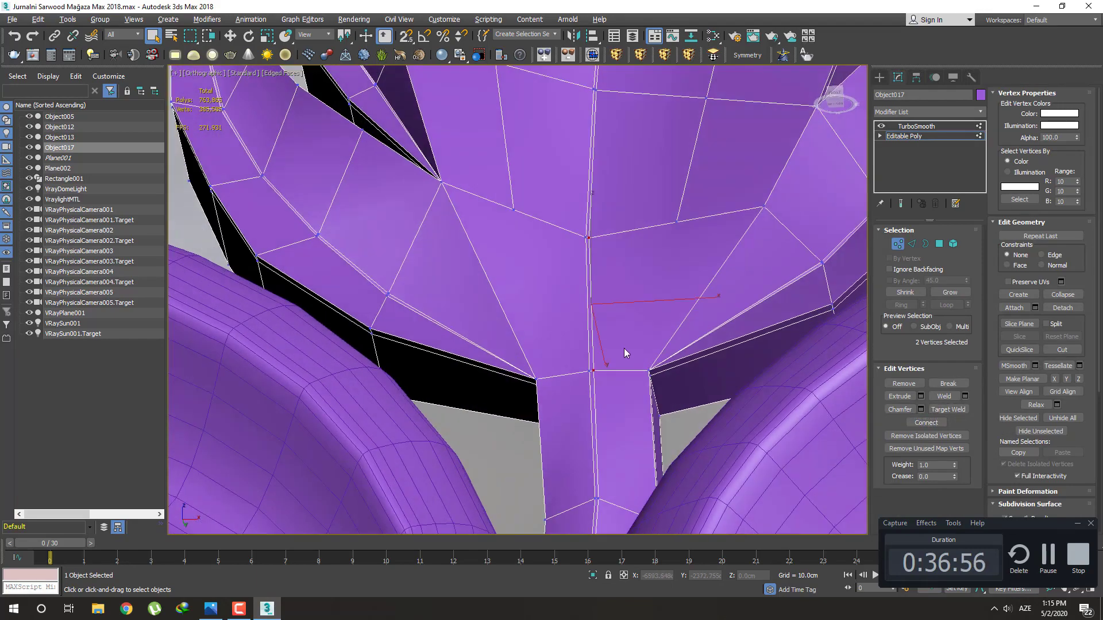
mouse_move(623, 348)
alt+middle_down()
mouse_move(609, 361)
mouse_move(627, 378)
alt+middle_up()
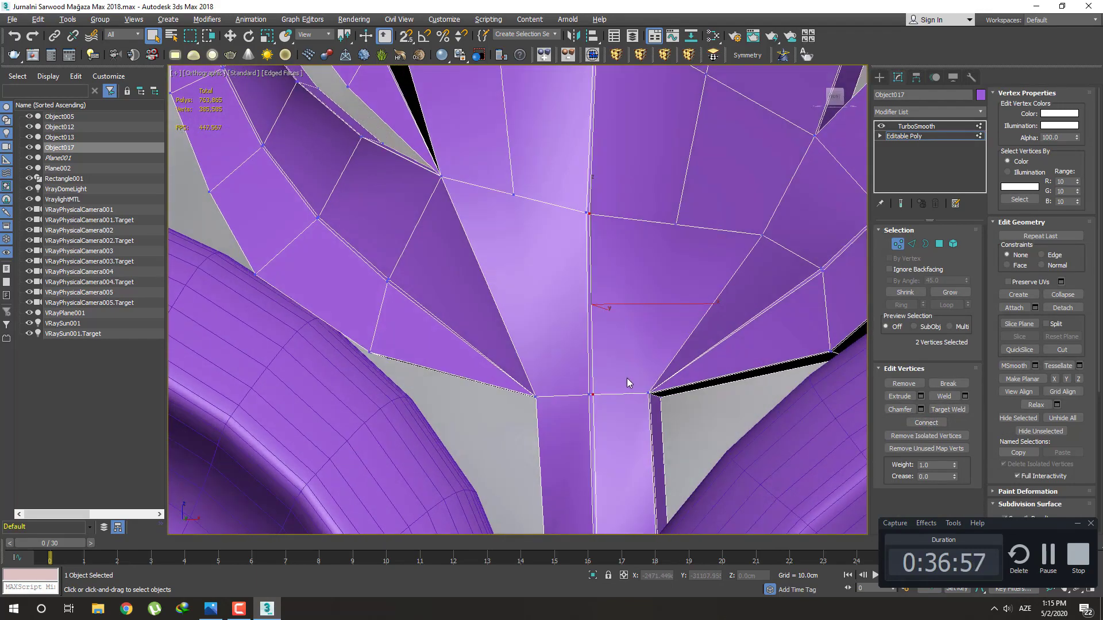
click(588, 394)
ctrl+click(514, 197)
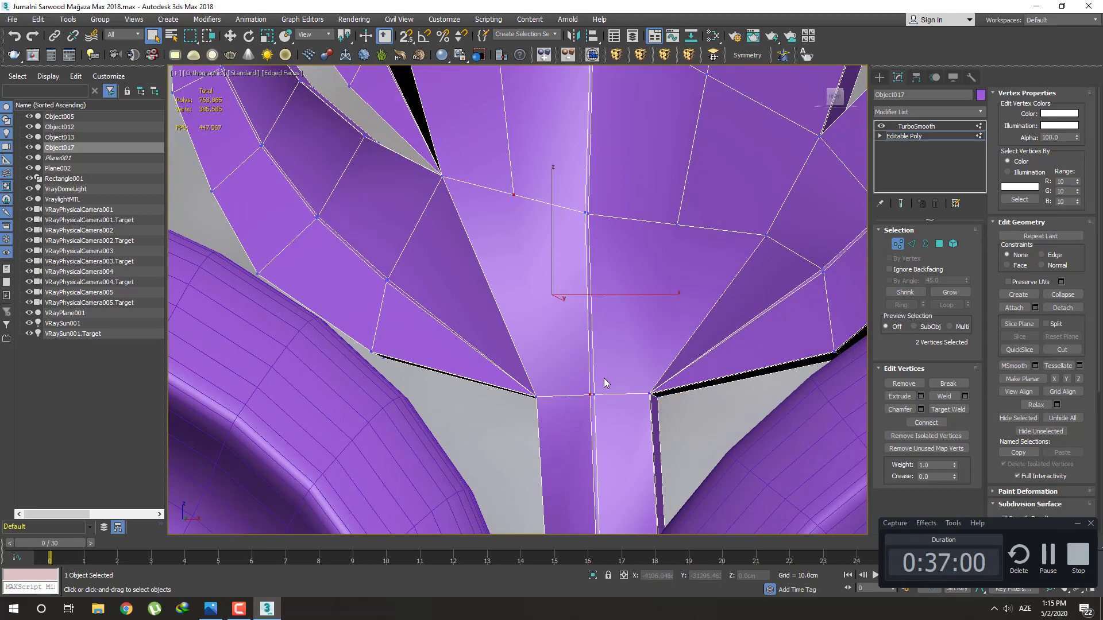
click(921, 424)
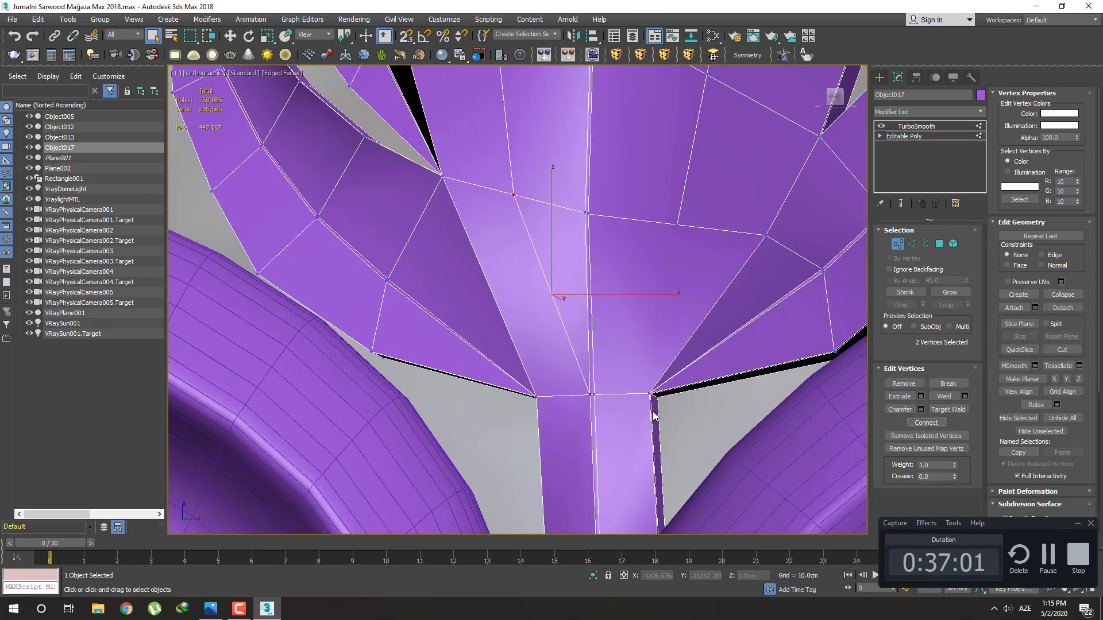
click(594, 395)
ctrl+click(675, 224)
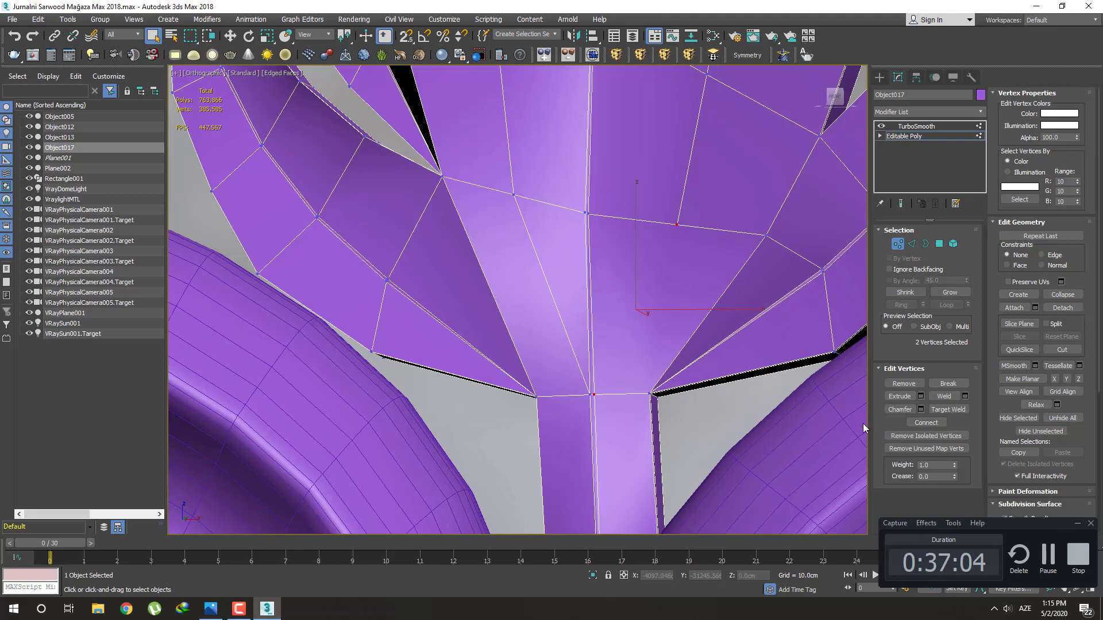
click(921, 423)
Preview the TurboSmoothed bud without edge lines, orbiting around it
scroll(678, 342, down, 4)
scroll(678, 342, down, 3)
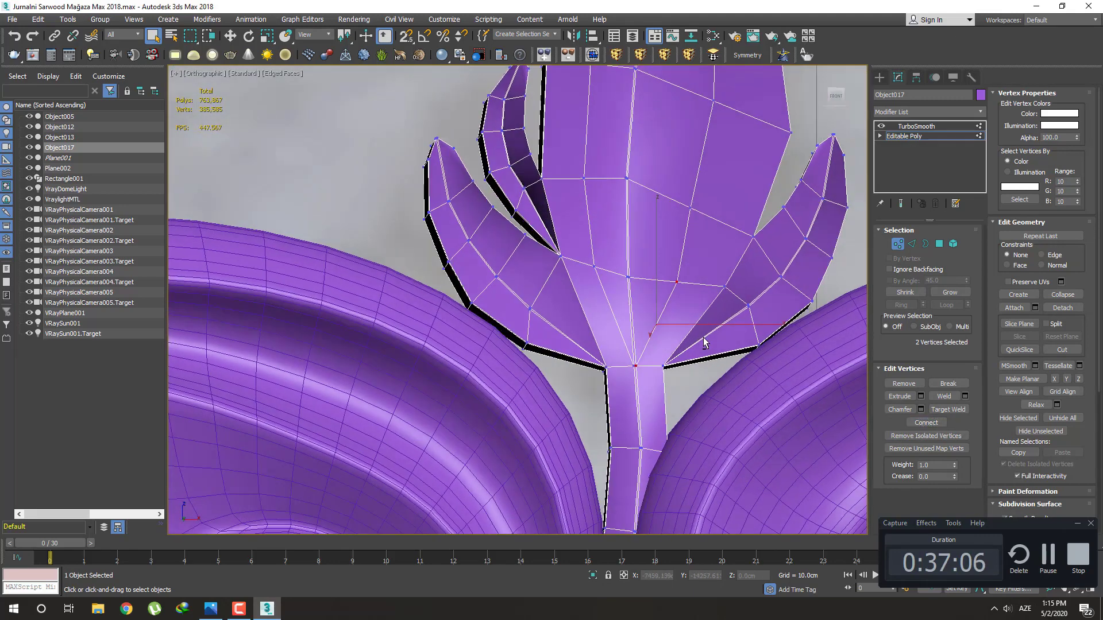
click(880, 78)
mouse_move(632, 287)
alt+middle_down()
mouse_move(669, 311)
mouse_move(708, 291)
mouse_move(686, 274)
alt+middle_up()
key(F4)
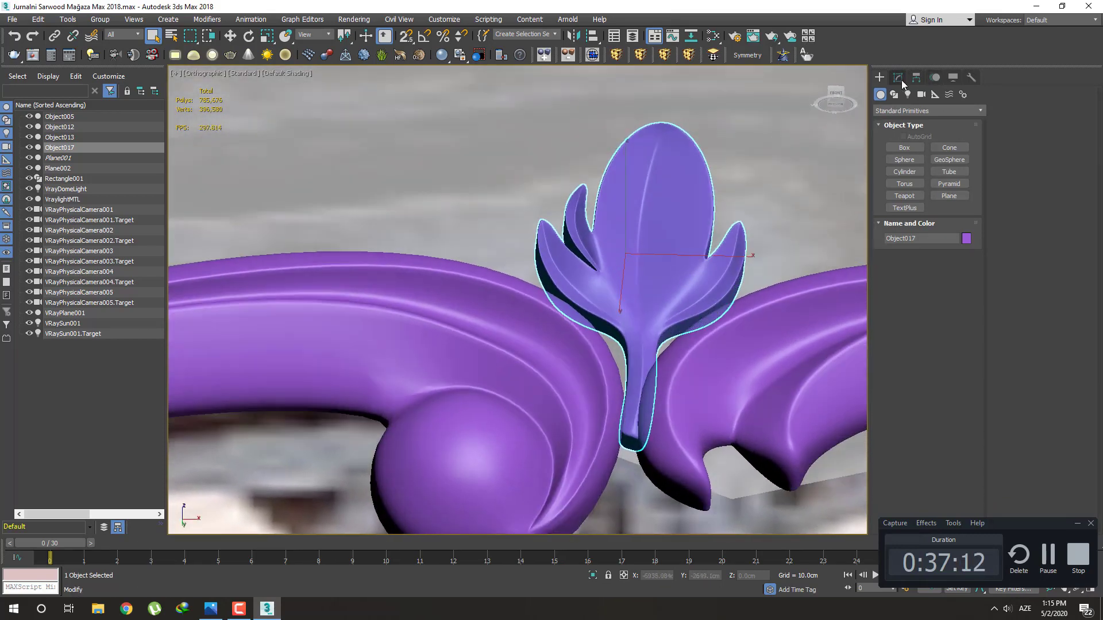
Return to the bud's Editable Poly level, showing the unsmoothed cage with edged faces
click(899, 79)
click(909, 136)
click(901, 204)
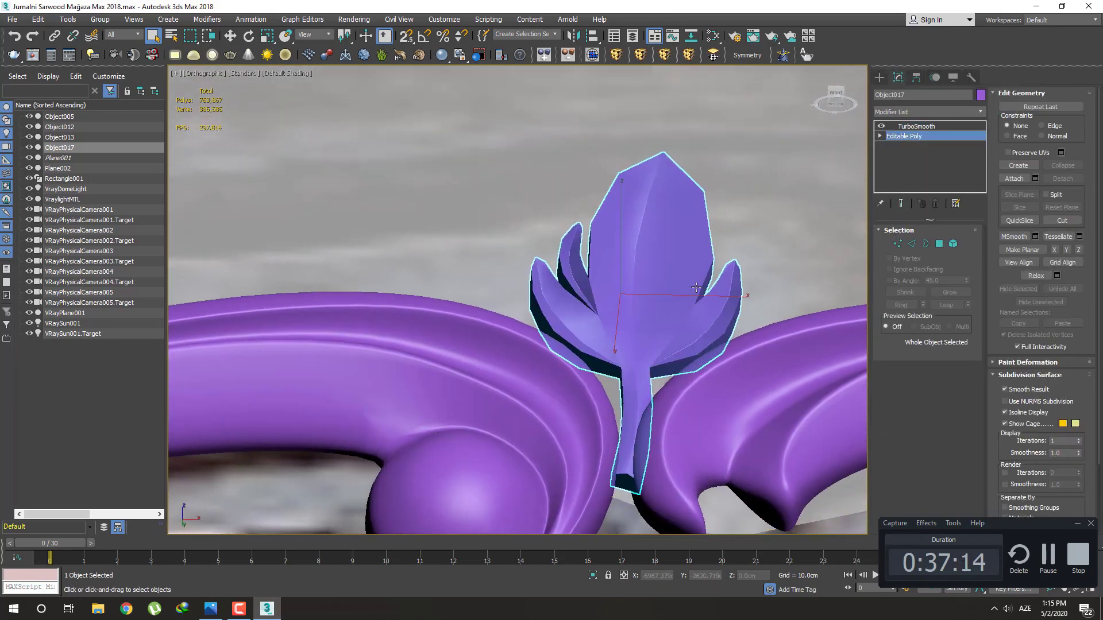
key(F4)
Select the top tip vertices of the bud
scroll(671, 228, up, 5)
key(1)
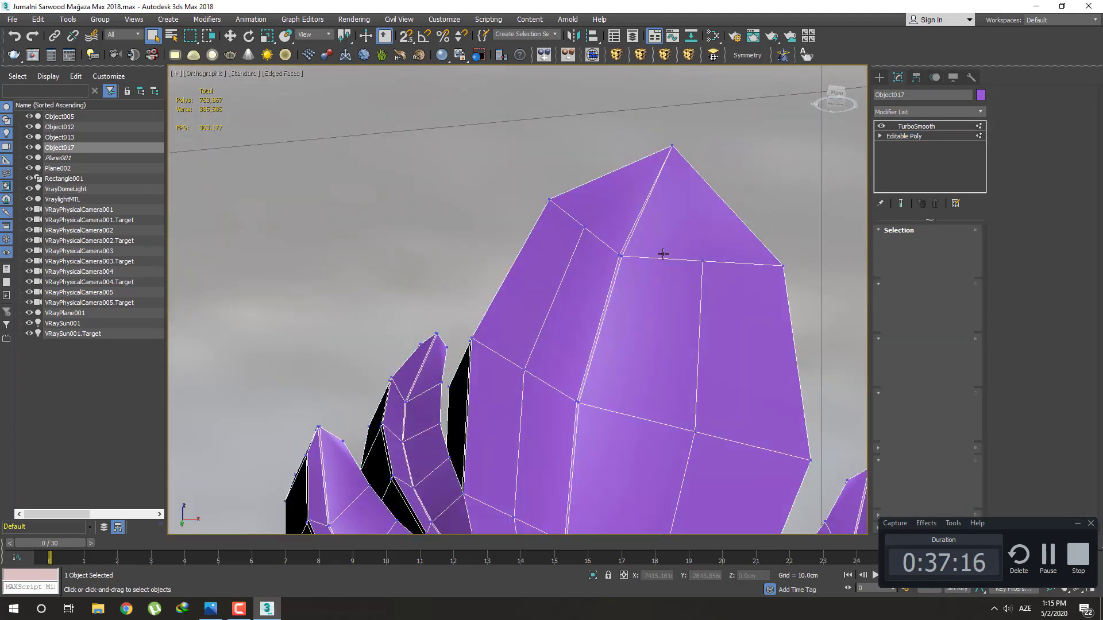
scroll(661, 254, up, 3)
scroll(560, 261, down, 3)
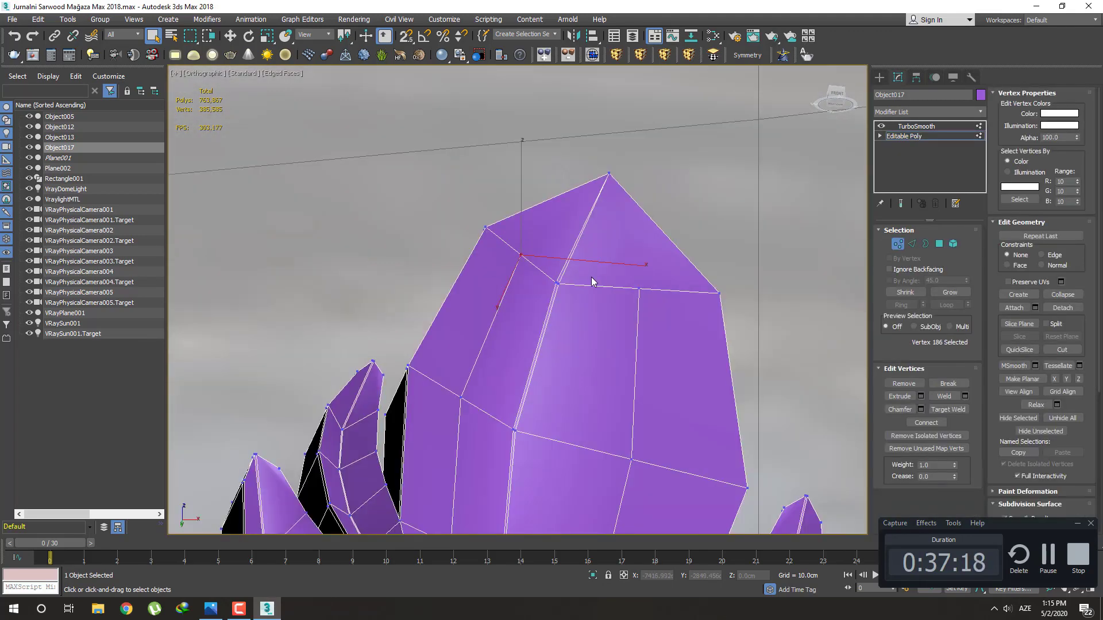
scroll(609, 259, up, 2)
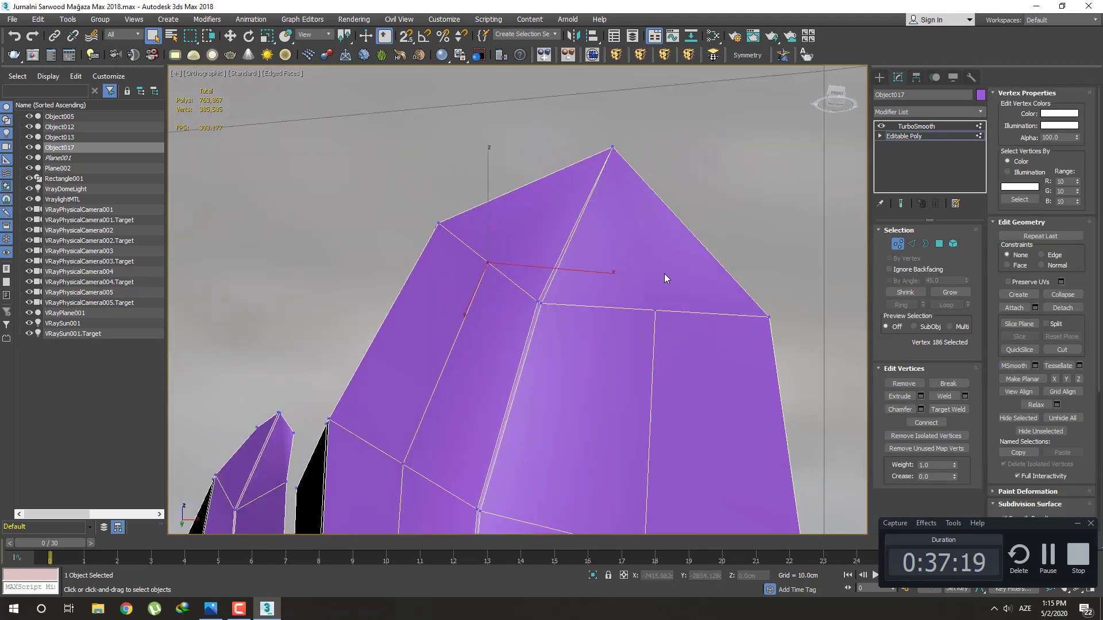
ctrl+click(611, 148)
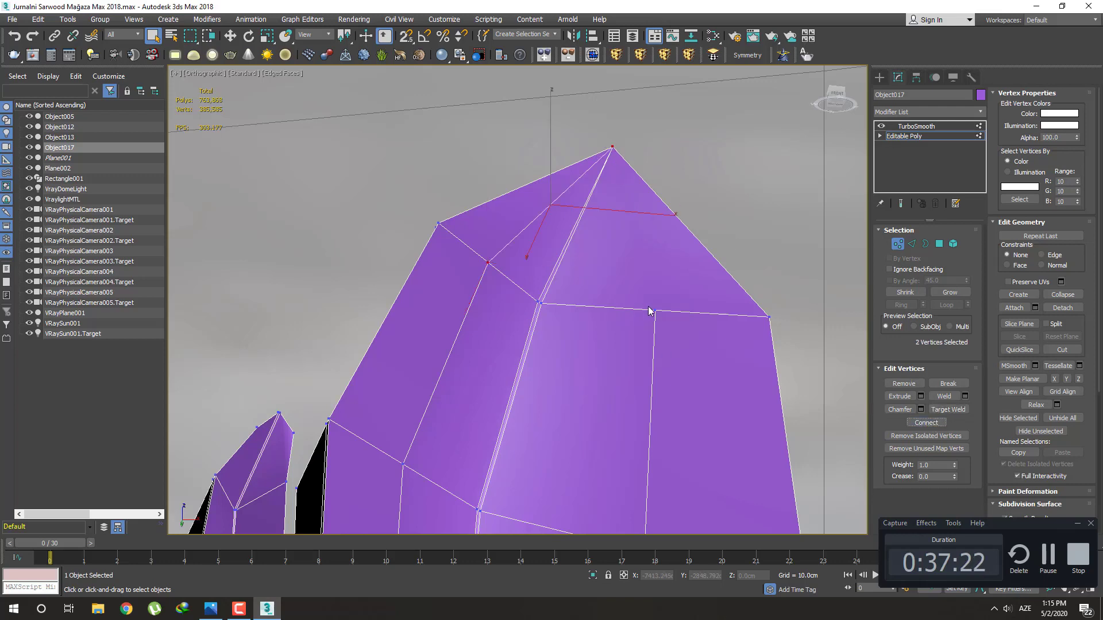
ctrl+click(613, 147)
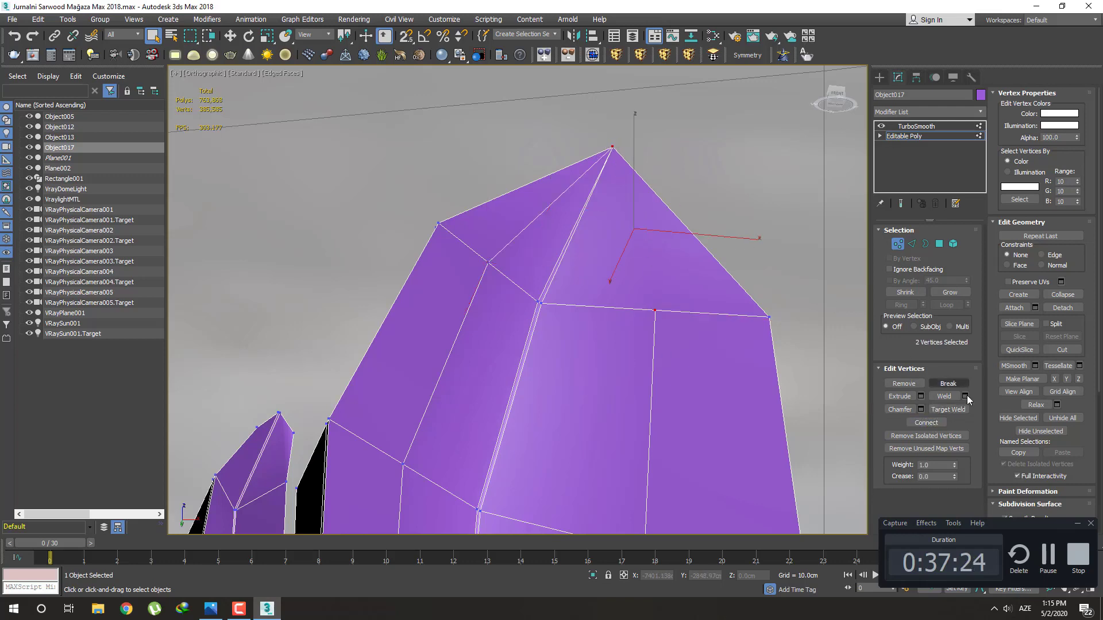
Add another vertex near the bud tip to the selection
scroll(701, 319, down, 5)
mouse_move(701, 319)
alt+middle_down()
mouse_move(661, 290)
mouse_move(688, 295)
mouse_move(689, 331)
alt+middle_up()
scroll(692, 301, up, 5)
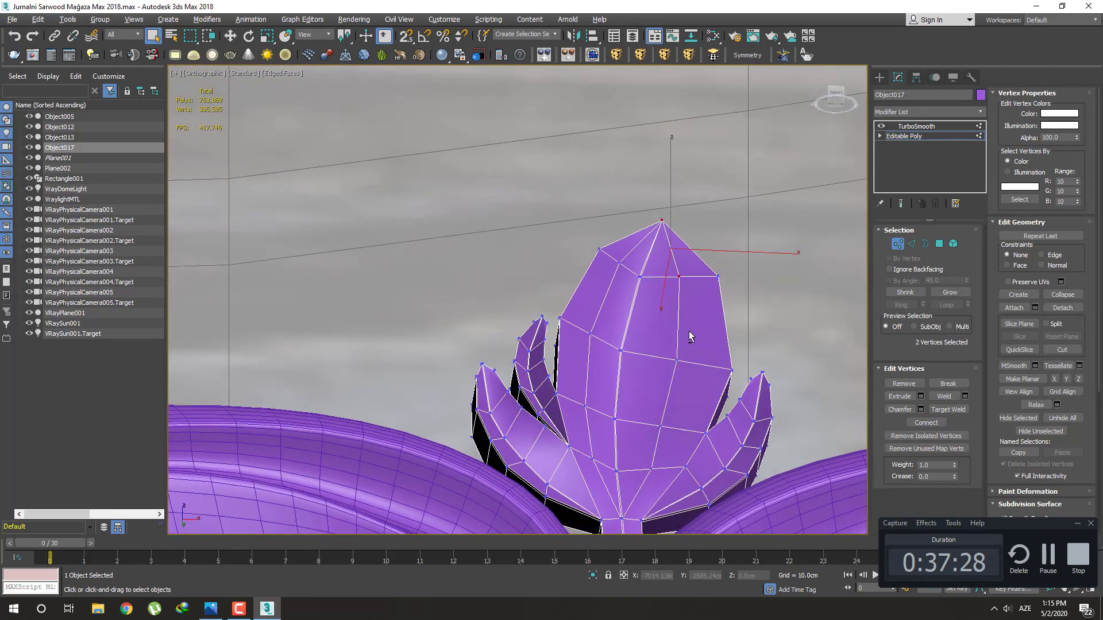
scroll(688, 331, up, 3)
key(2)
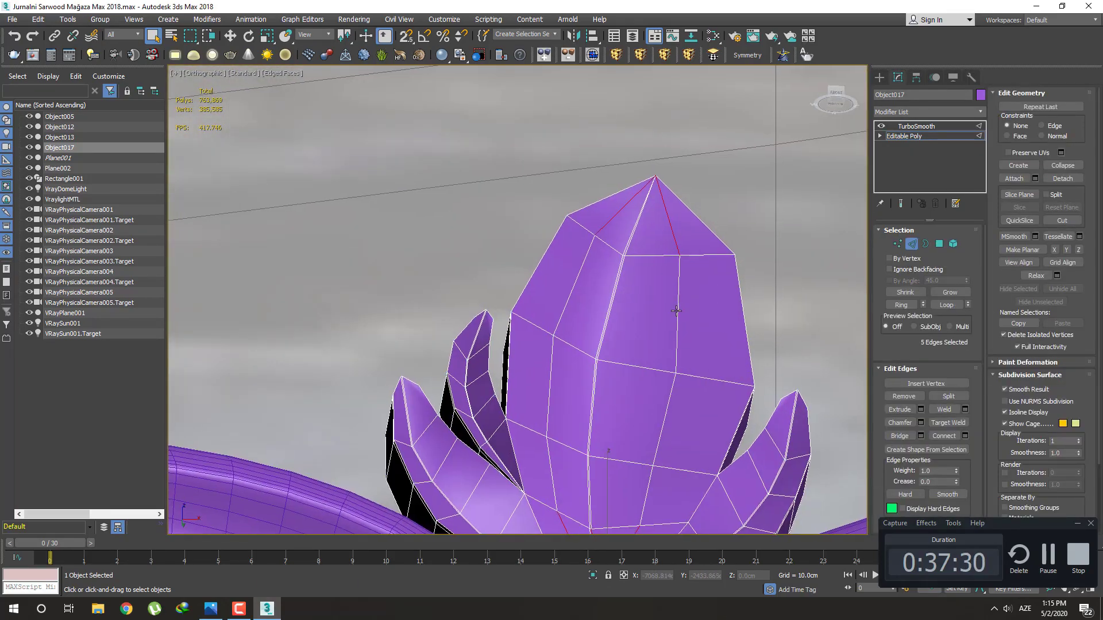
key(1)
click(595, 235)
In front wireframe view, add a lower bud vertex to the selection
alt+middle_drag(661, 286, 677, 259)
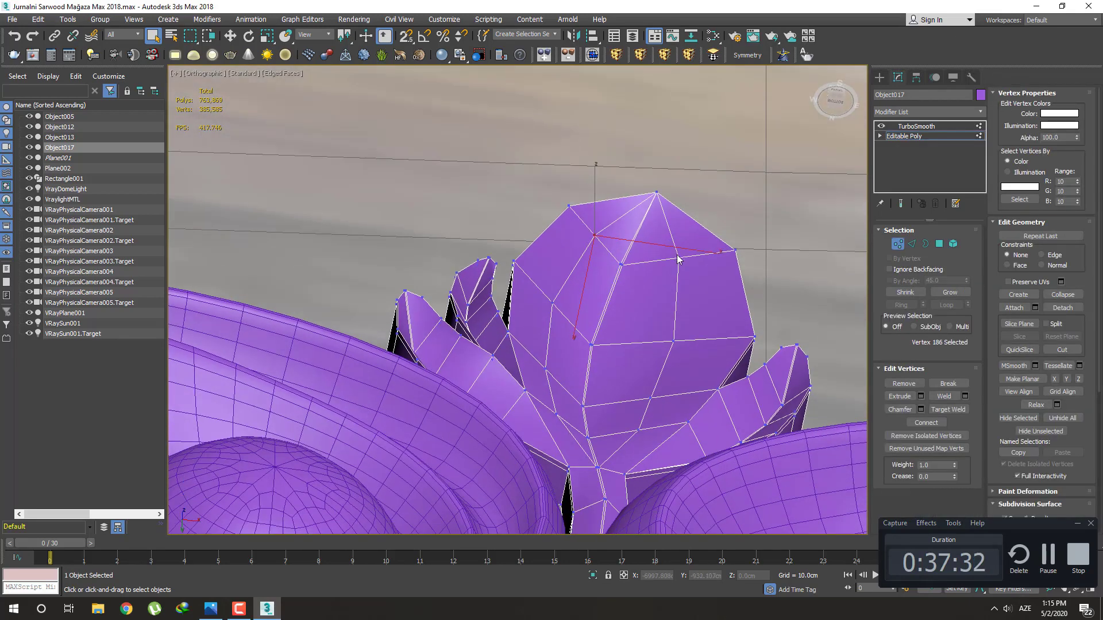
key(f)
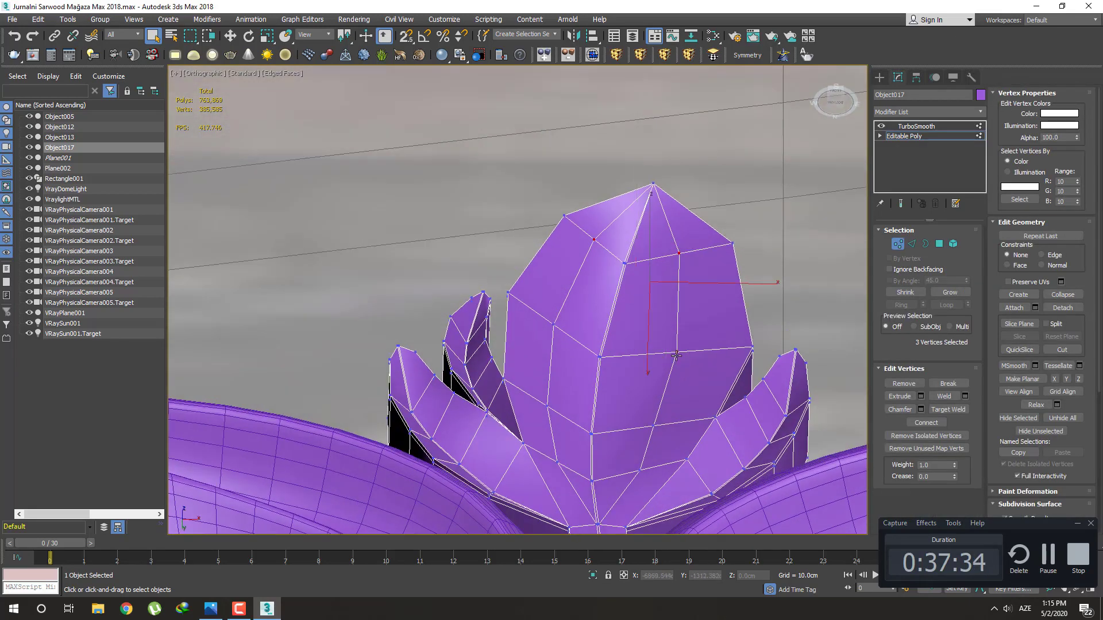
scroll(680, 339, down, 4)
scroll(588, 288, up, 8)
scroll(543, 294, down, 3)
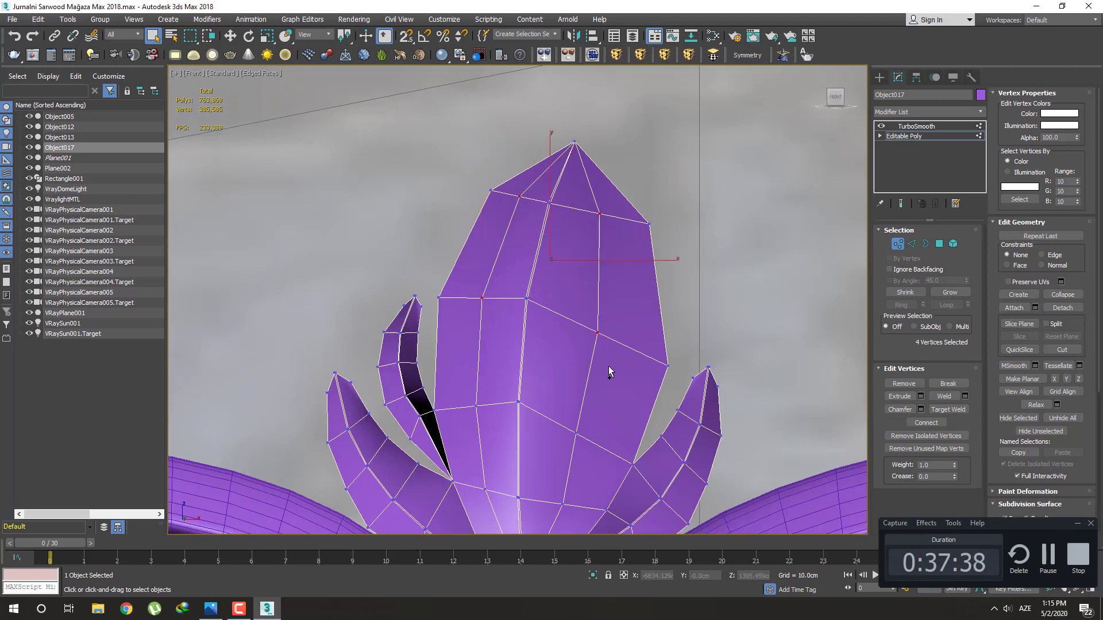
middle_drag(608, 367, 629, 262)
key(F3)
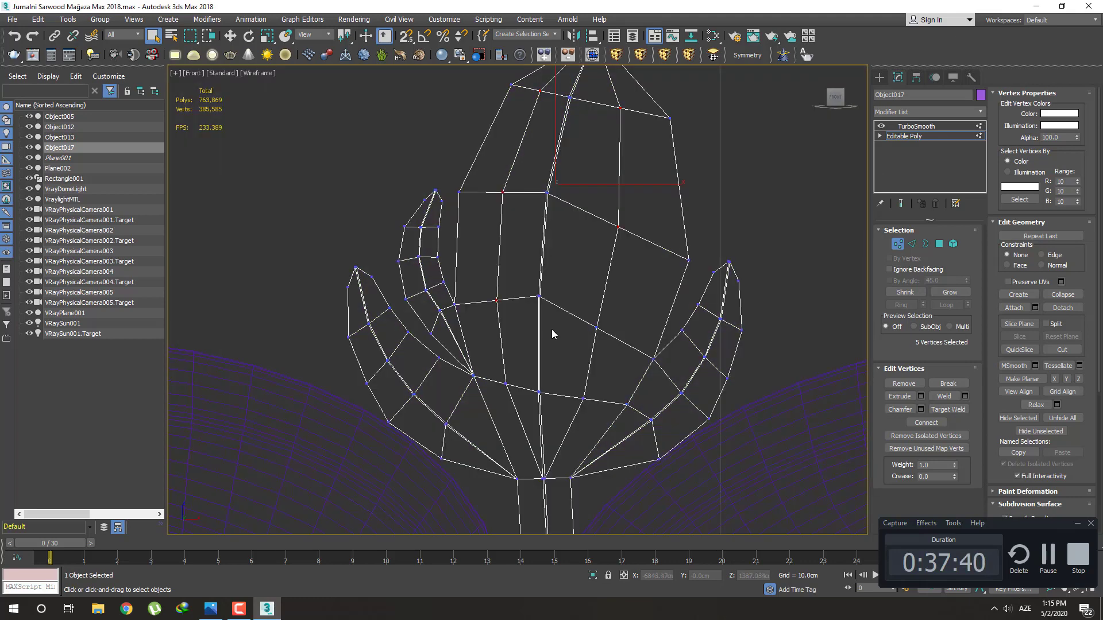
ctrl+click(596, 327)
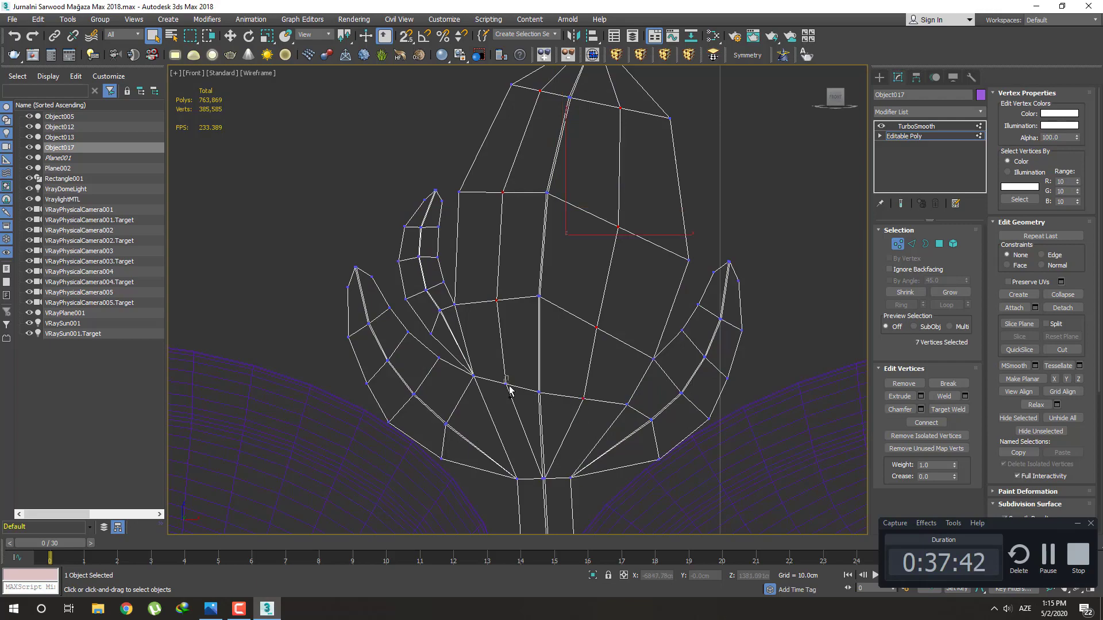
Reposition the selected upper vertices to give the cage a pointed apex
mouse_move(593, 374)
alt+middle_down()
mouse_move(603, 387)
mouse_move(584, 356)
mouse_move(592, 326)
mouse_move(610, 405)
alt+middle_up()
key(F3)
key(w)
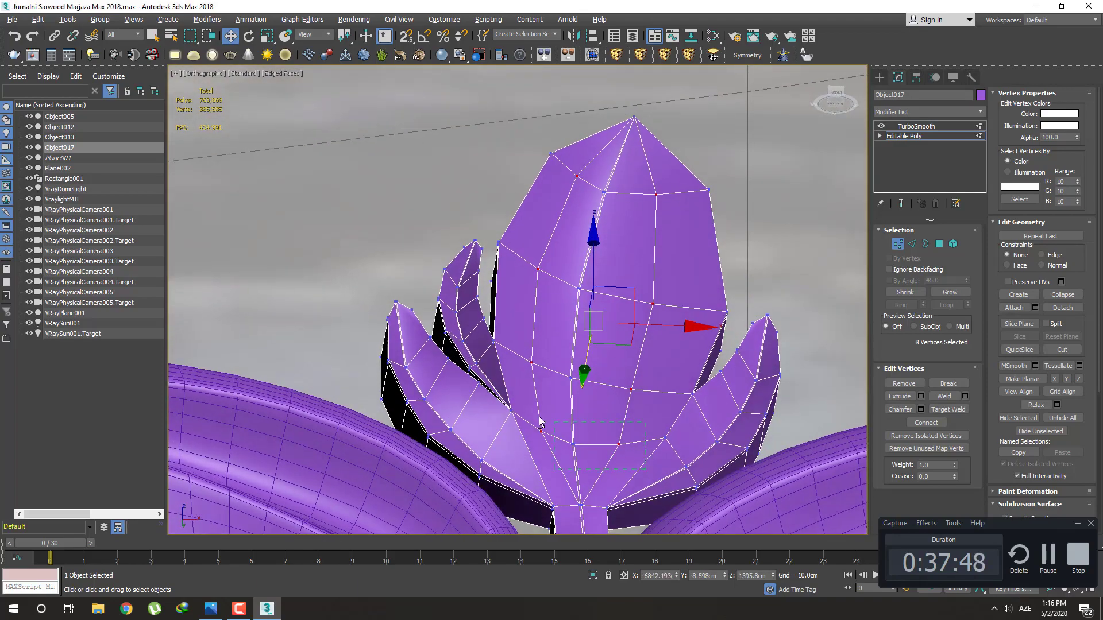
alt+drag(540, 423, 543, 143)
alt+middle_drag(684, 290, 629, 339)
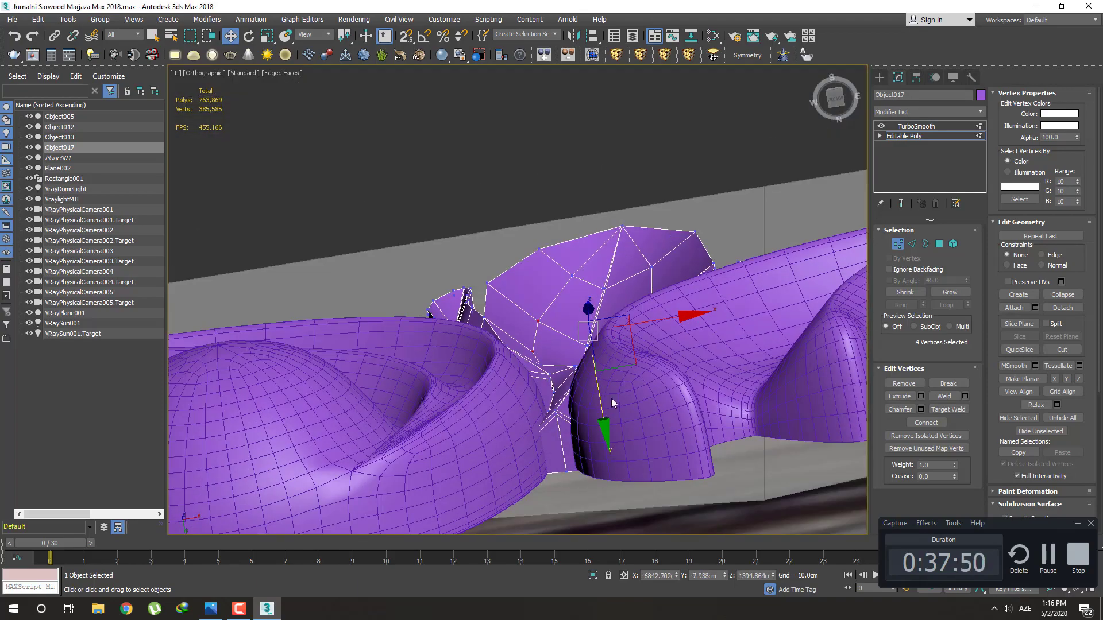
alt+middle_drag(601, 401, 656, 389)
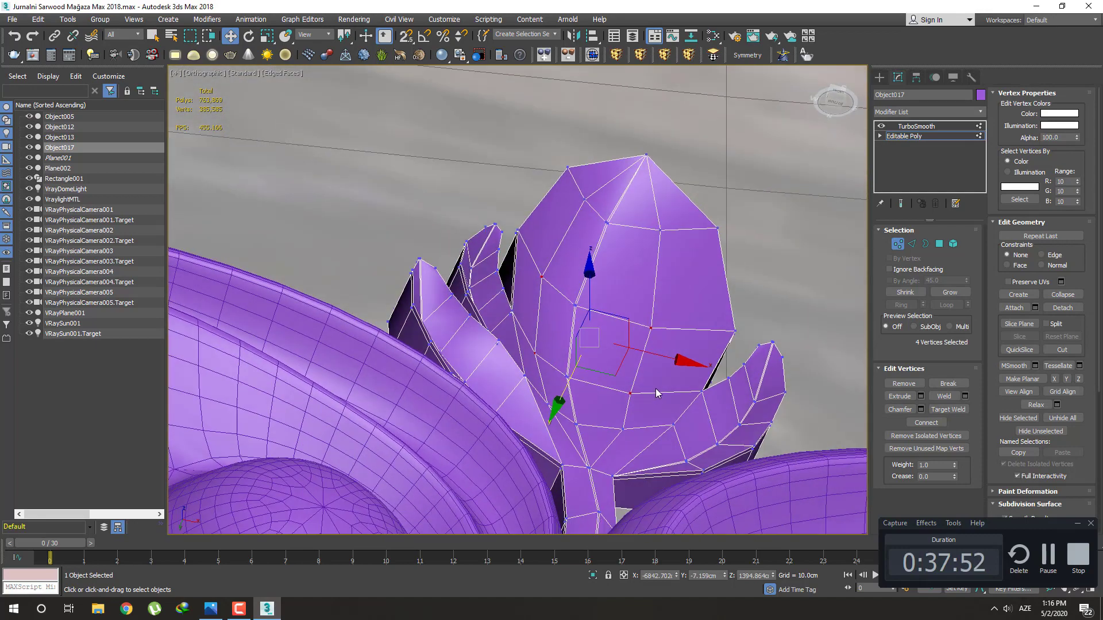
alt+drag(521, 349, 521, 347)
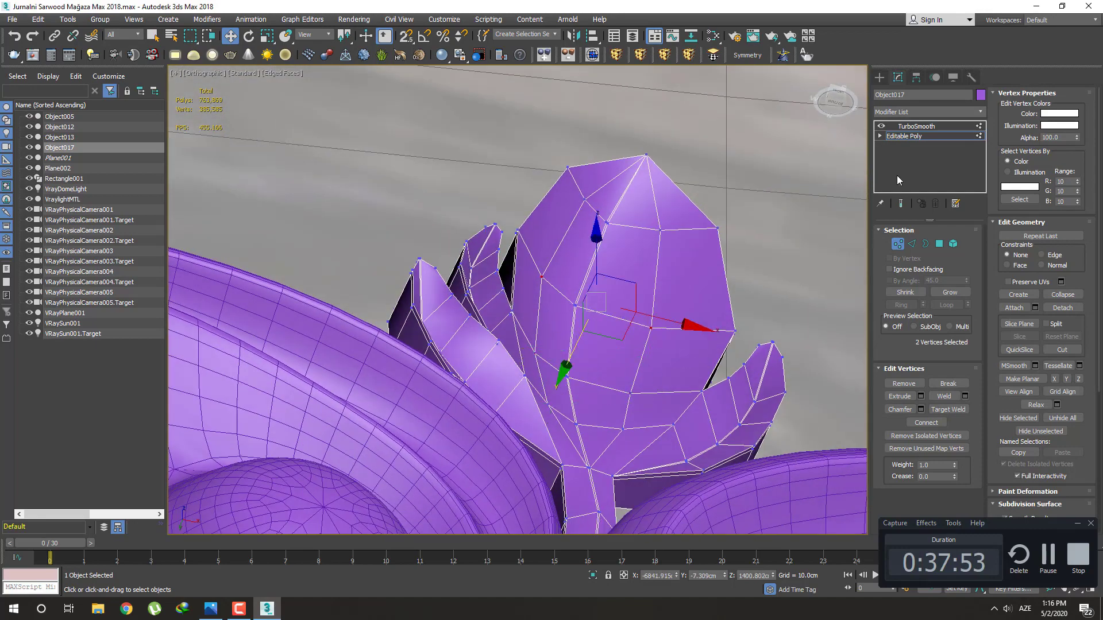
Inspect the smoothed bud from the front and above, then return to its Editable Poly base
click(877, 79)
key(F4)
key(F3)
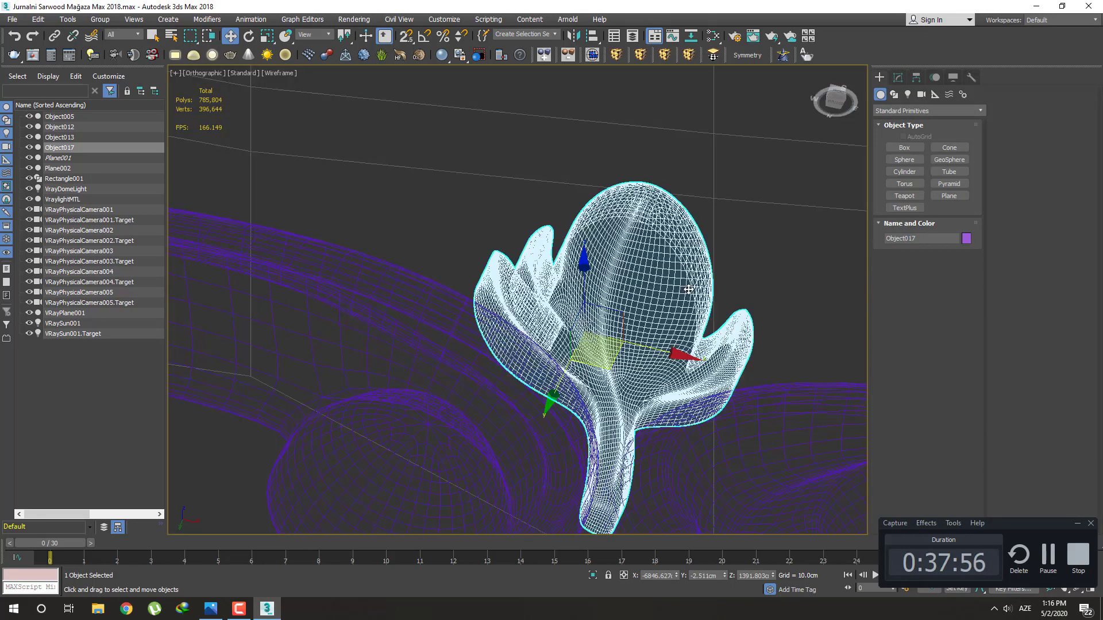
key(F3)
alt+middle_drag(687, 289, 635, 275)
scroll(635, 170, up, 3)
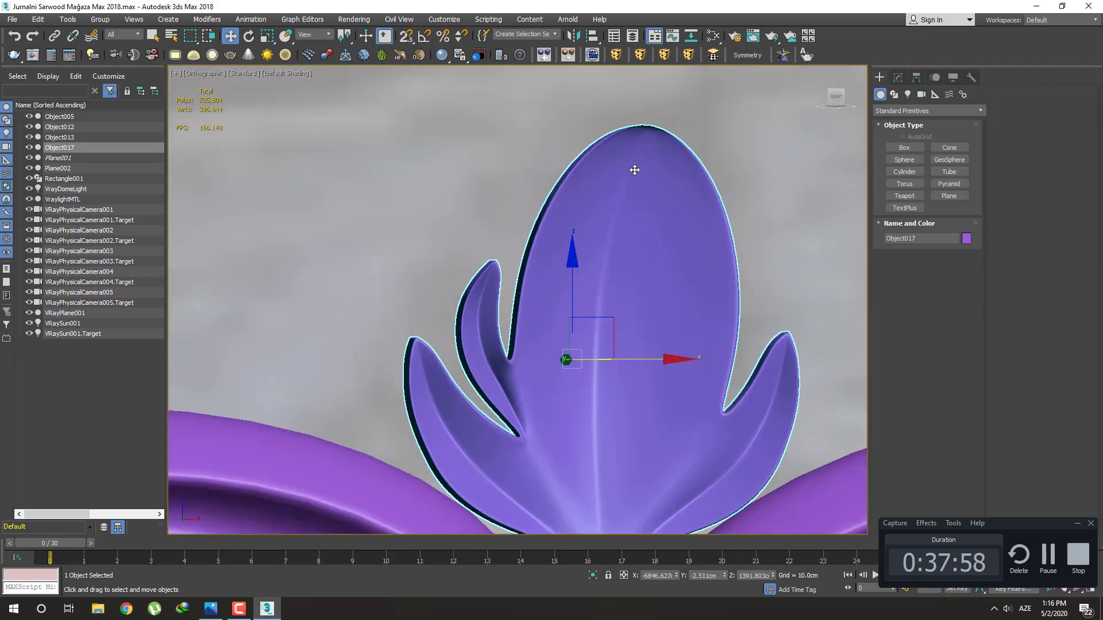
alt+middle_drag(634, 170, 646, 216)
scroll(646, 210, up, 4)
click(898, 77)
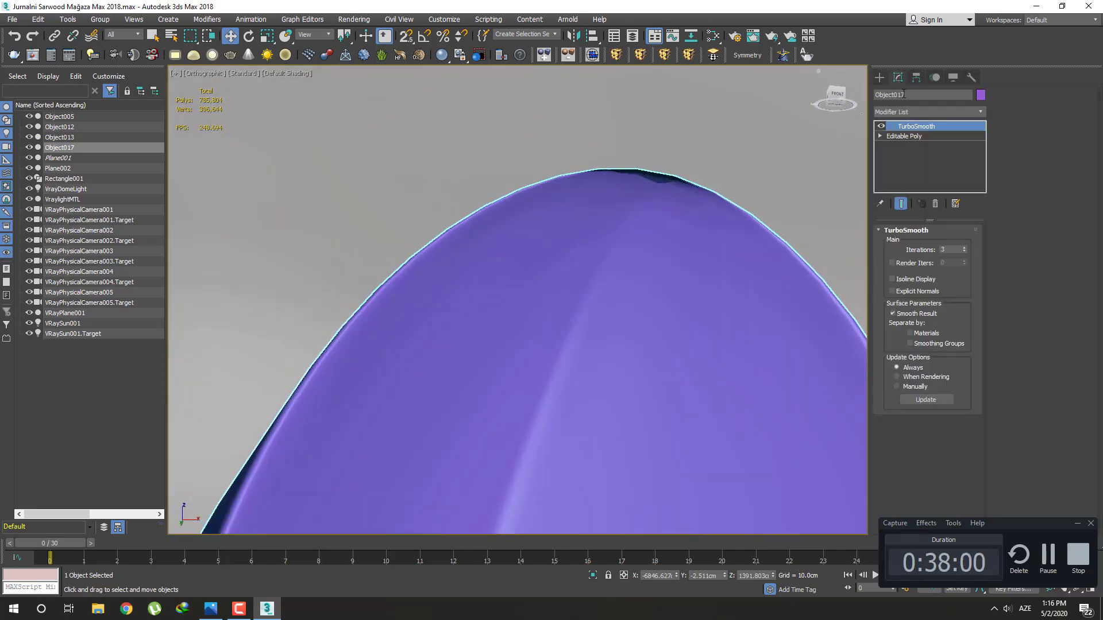
click(906, 136)
Chamfer the bud's peak edges by 0.631cm
key(F4)
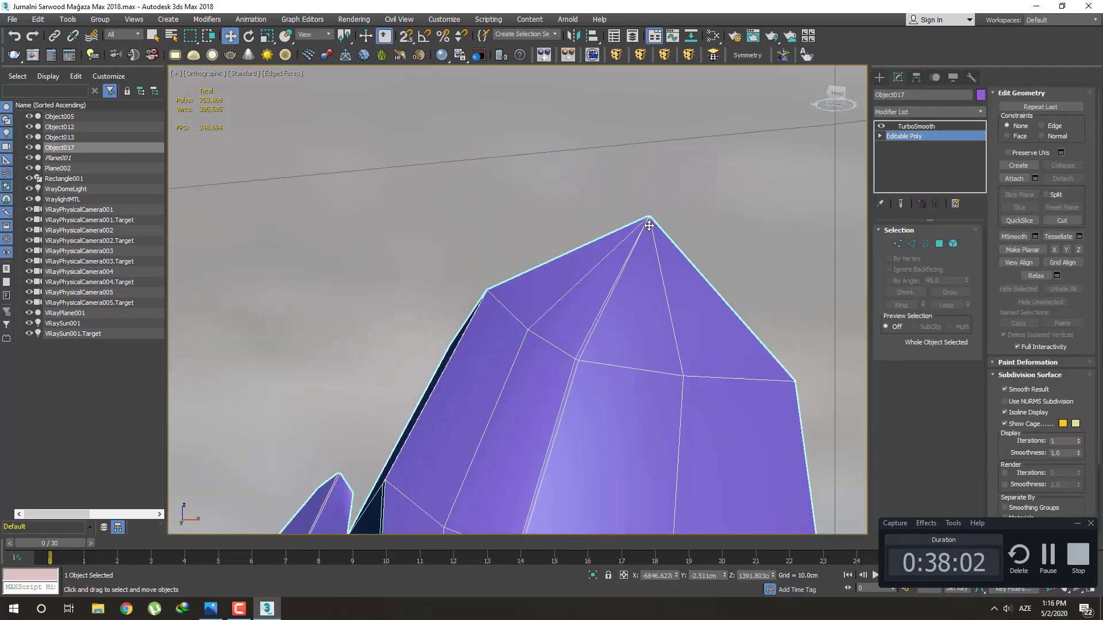
scroll(661, 281, up, 3)
mouse_move(630, 283)
middle_down()
mouse_move(620, 320)
mouse_move(579, 276)
mouse_move(607, 279)
mouse_move(629, 246)
mouse_move(625, 287)
middle_up()
key(1)
key(2)
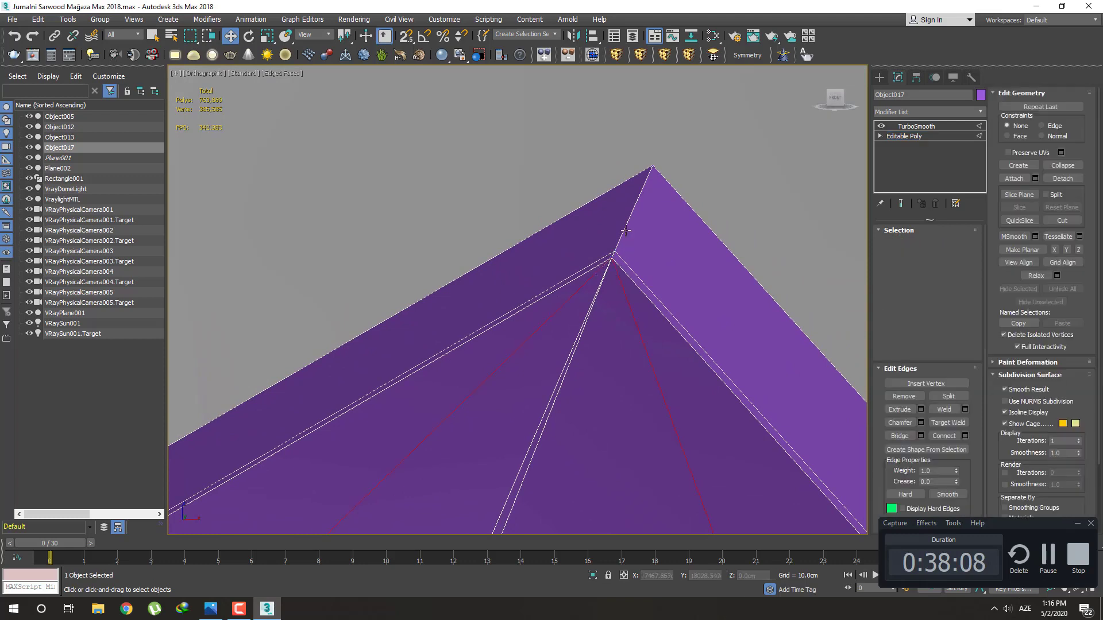
click(626, 234)
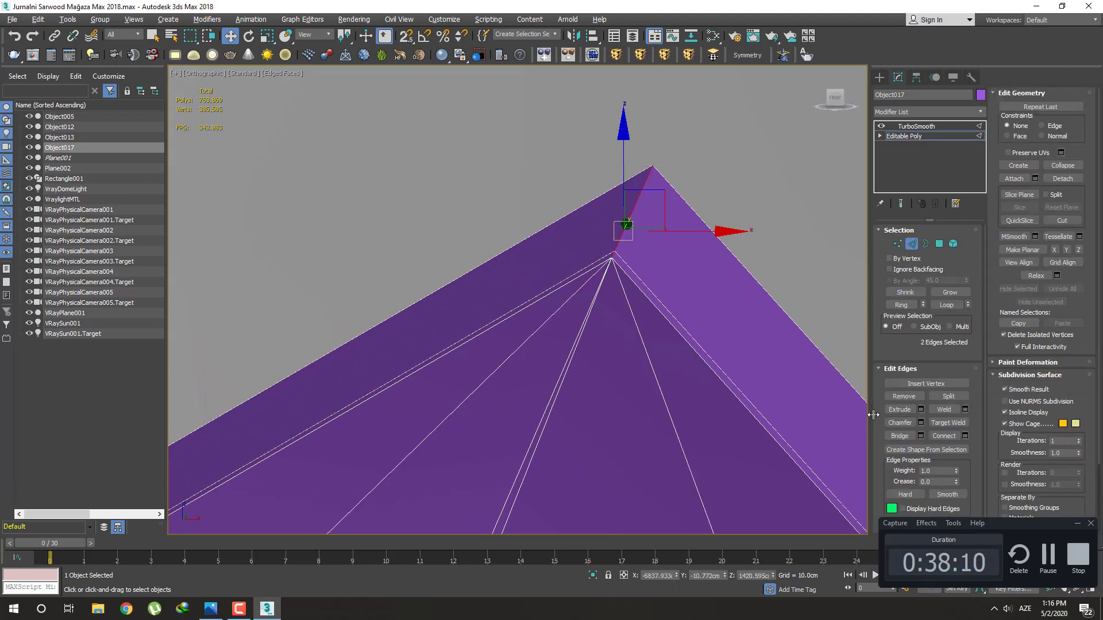
click(920, 423)
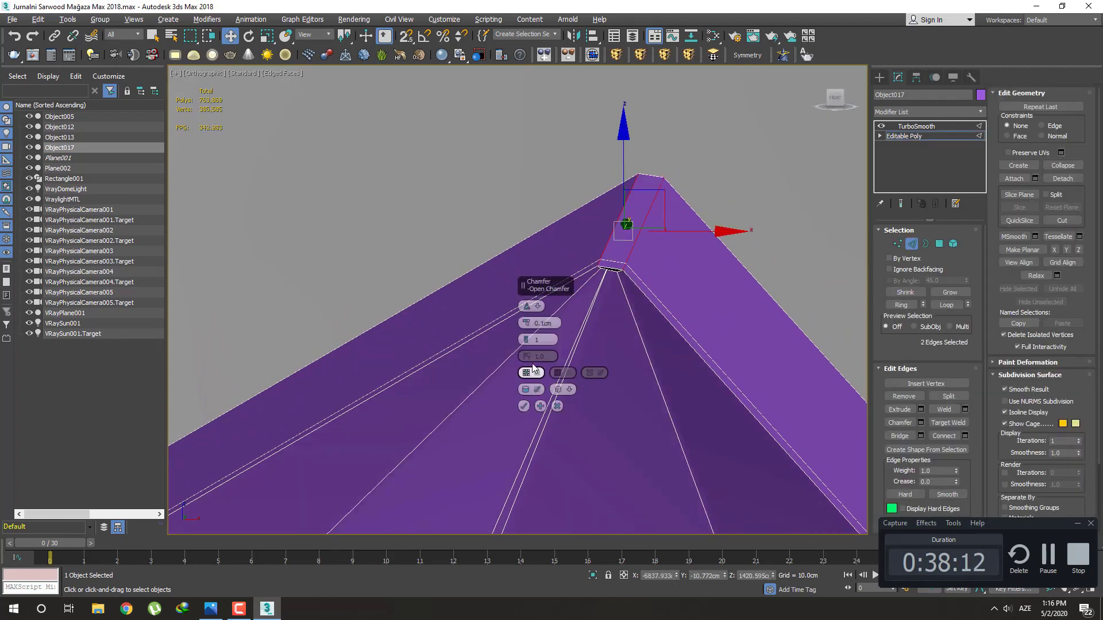
drag(525, 323, 508, 243)
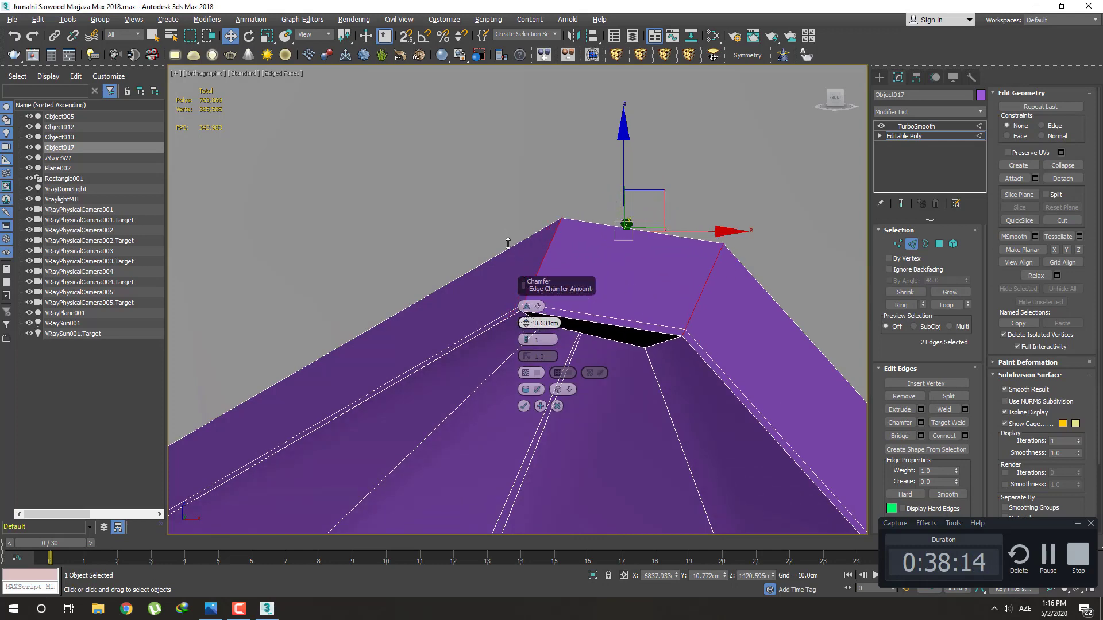
click(523, 406)
In front view, move the vertex at the top opening down and right
key(1)
middle_drag(566, 402, 566, 325)
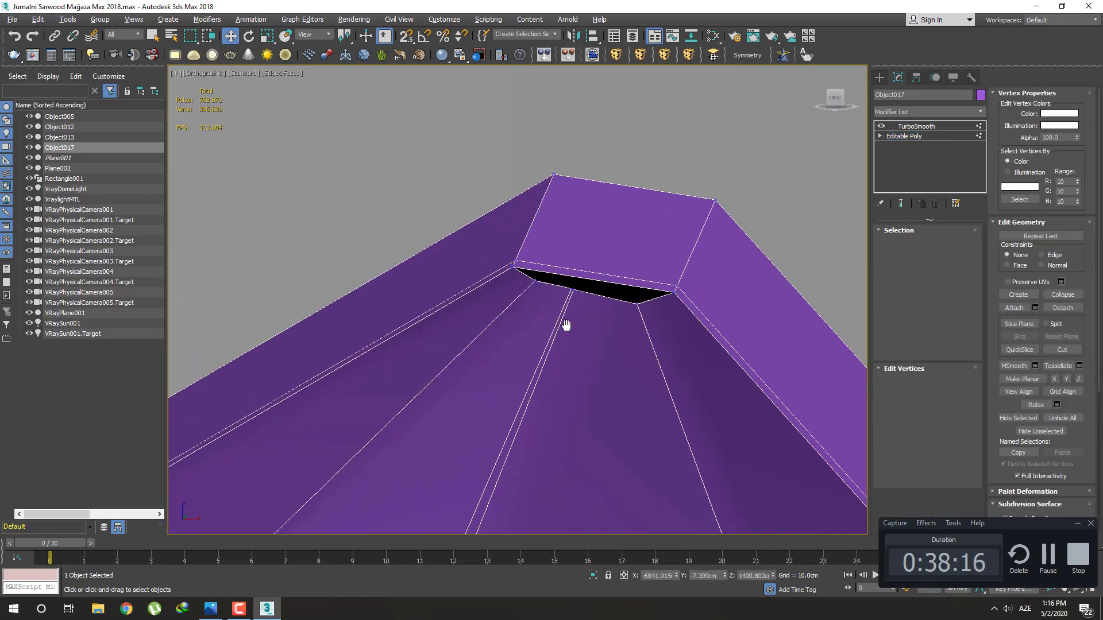
scroll(565, 325, down, 3)
key(f)
scroll(528, 210, up, 4)
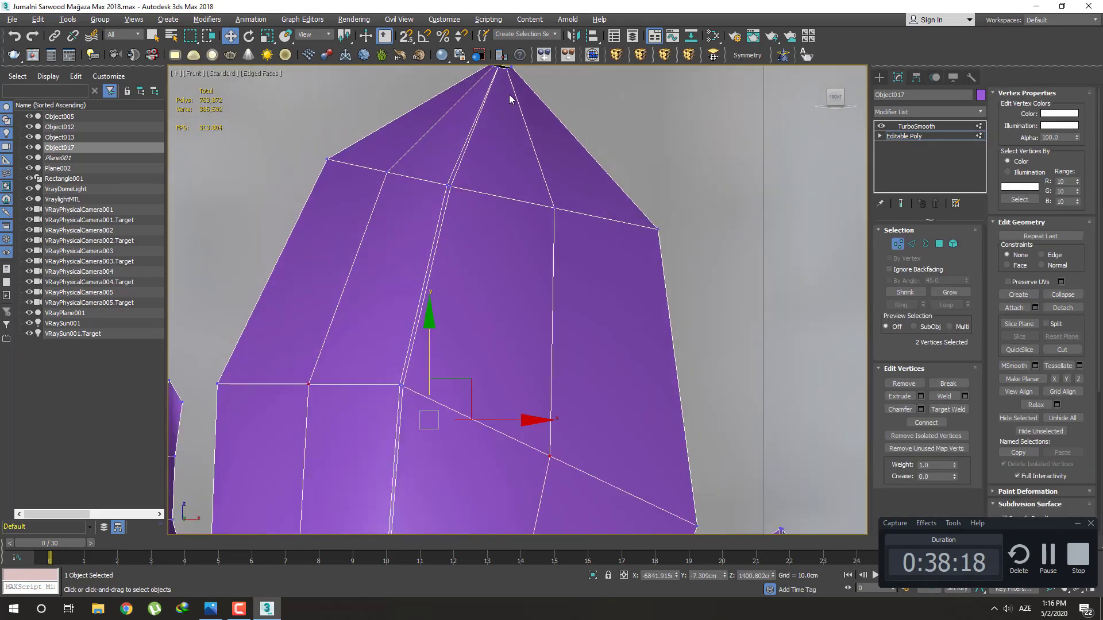
scroll(523, 253, up, 3)
scroll(584, 298, up, 2)
scroll(632, 347, up, 2)
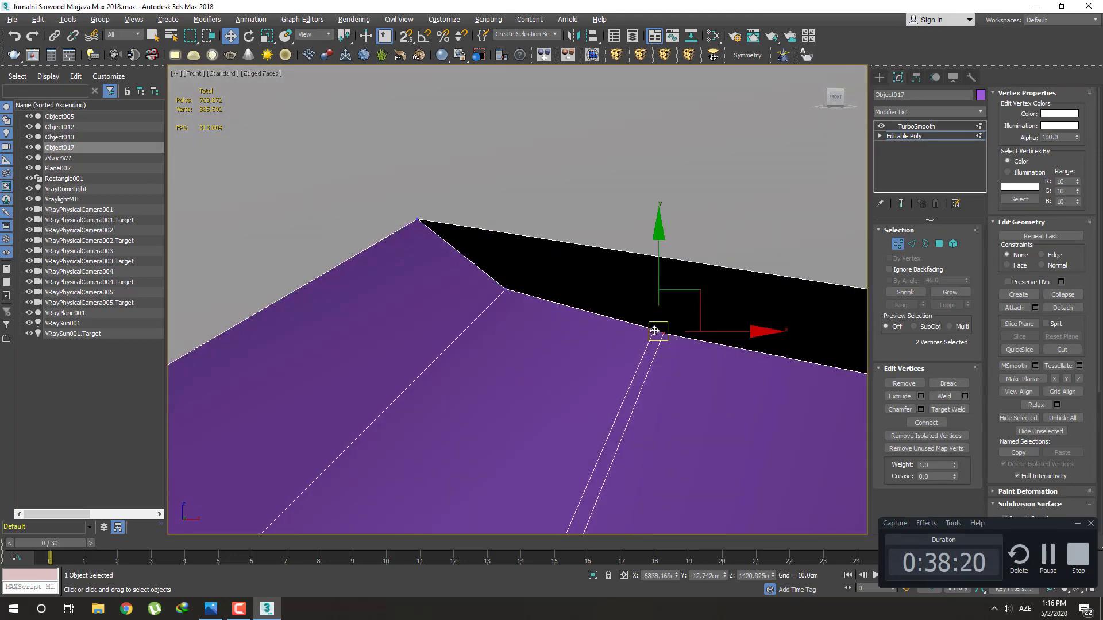
scroll(620, 345, down, 3)
scroll(611, 343, down, 1)
scroll(620, 259, down, 2)
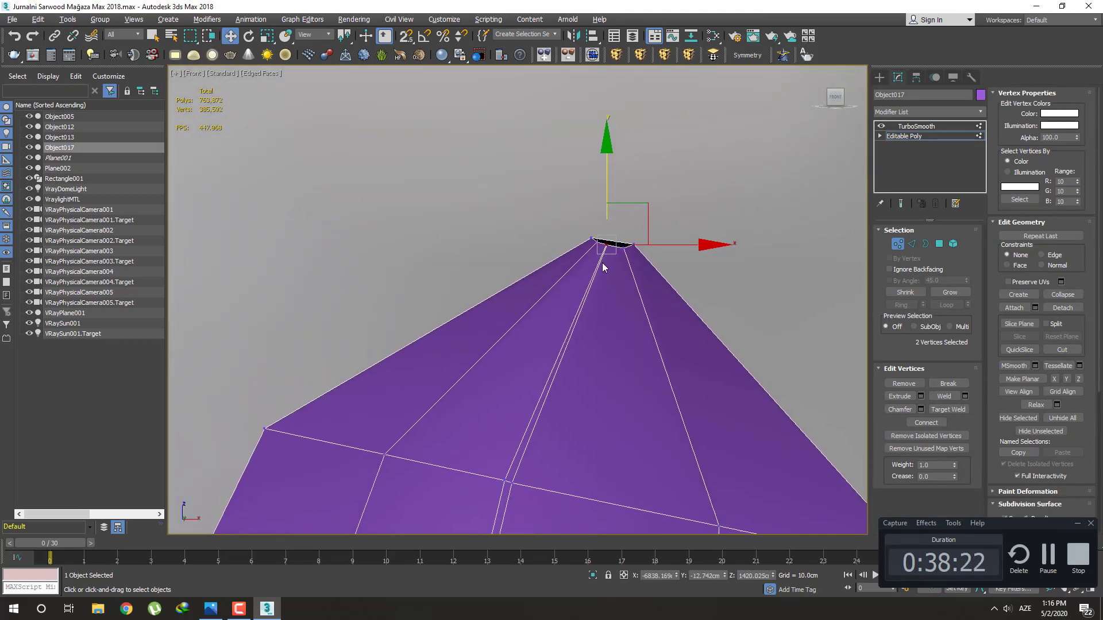
scroll(602, 263, up, 3)
click(597, 238)
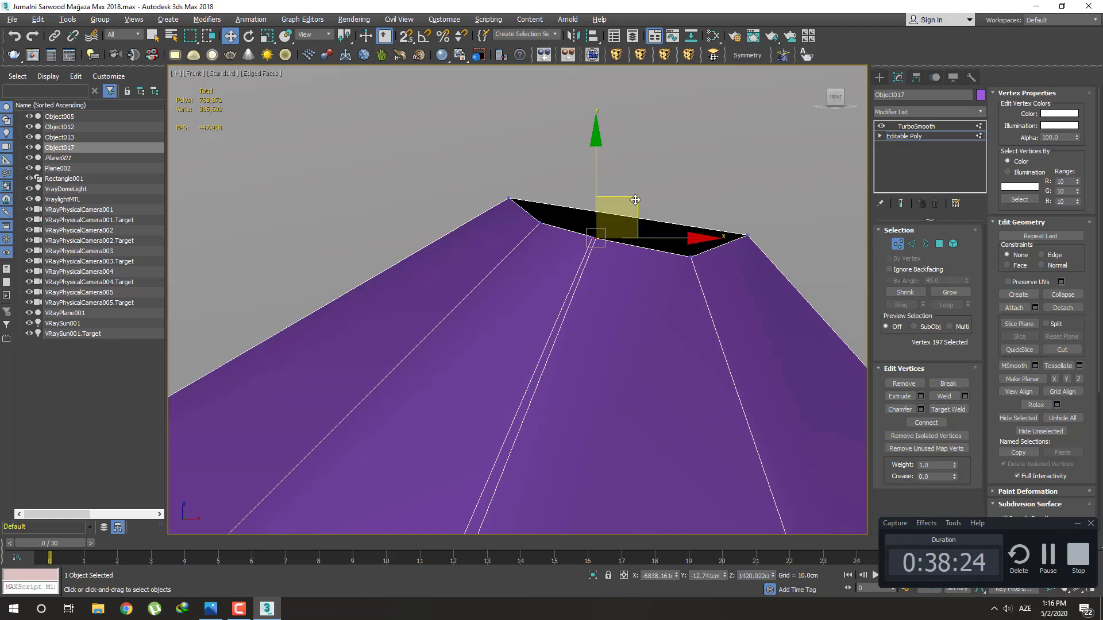
drag(611, 234, 662, 290)
key(F3)
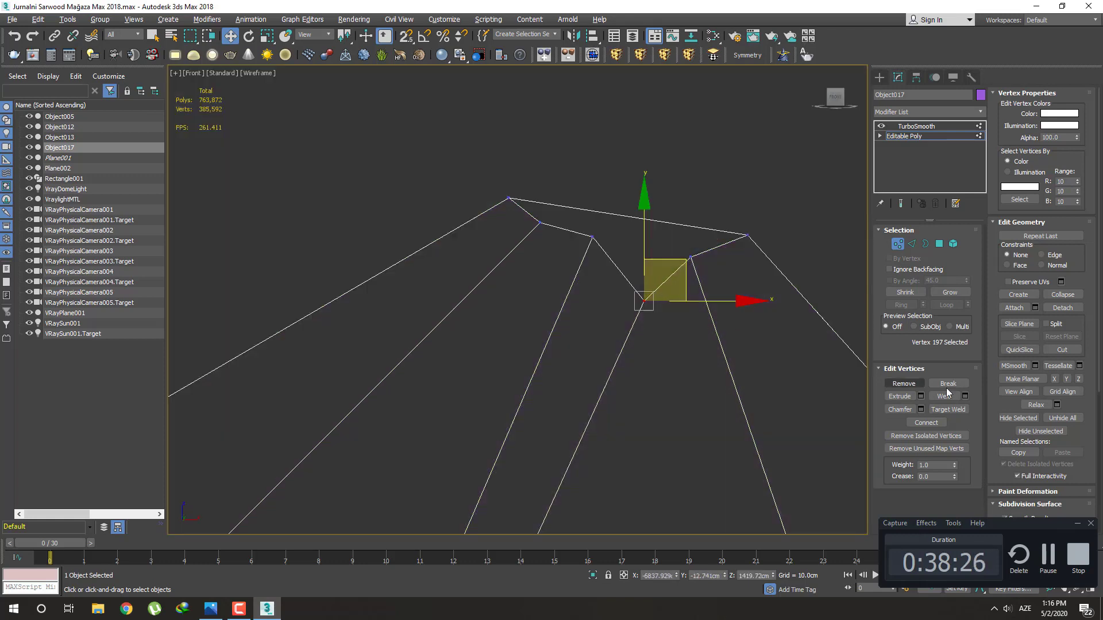
Target Weld the loose vertices at the tip to close the opening
click(949, 410)
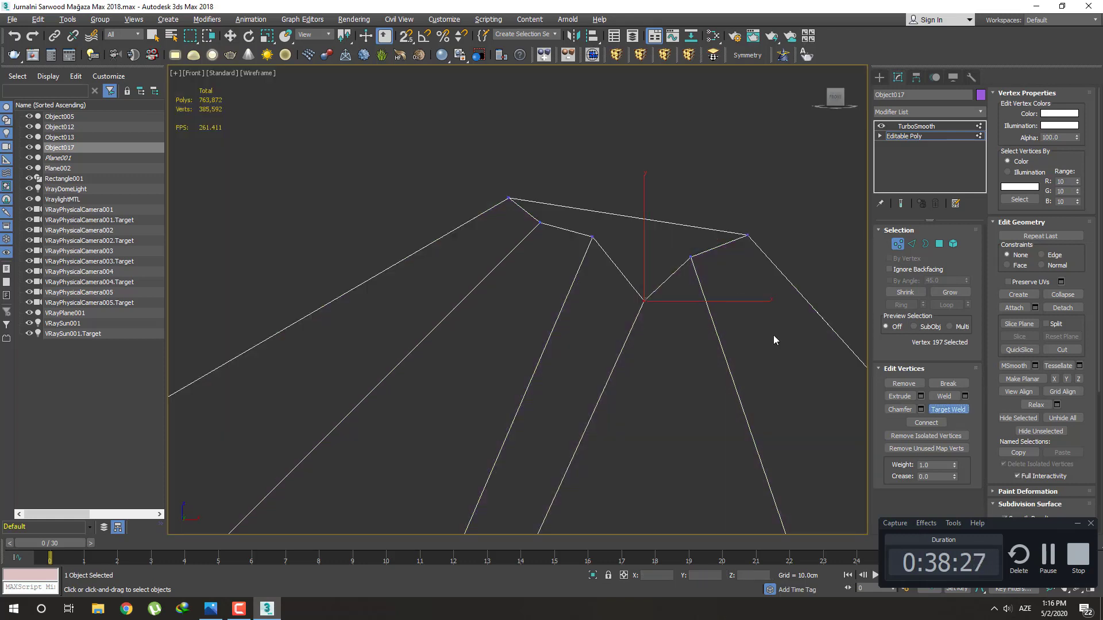
click(541, 223)
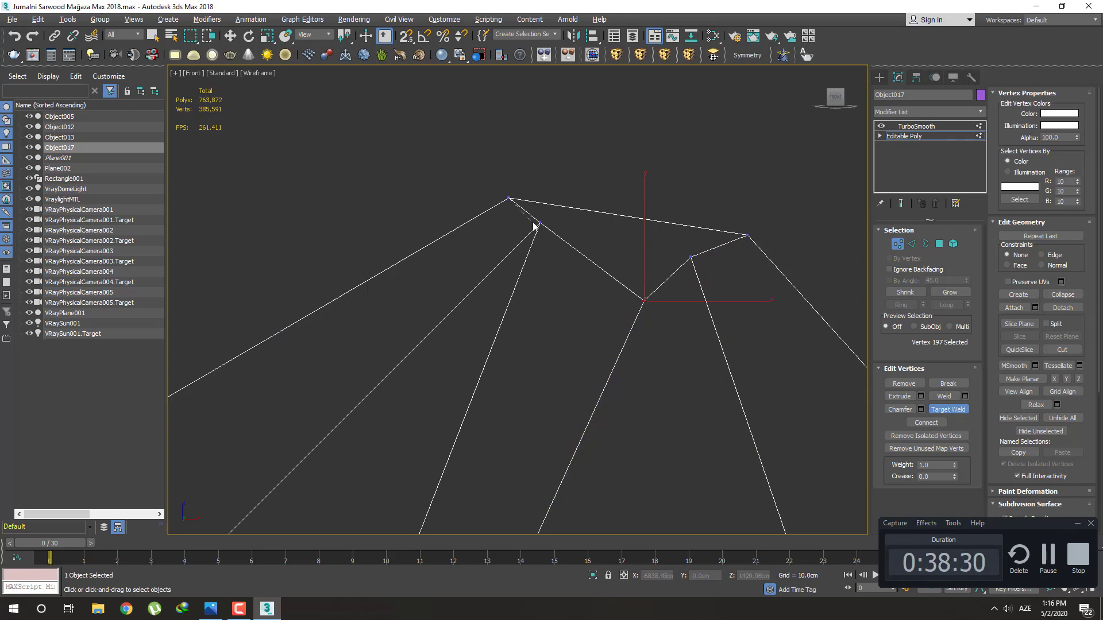
key(w)
mouse_move(638, 294)
alt+middle_down()
mouse_move(652, 323)
mouse_move(637, 288)
mouse_move(672, 316)
alt+middle_up()
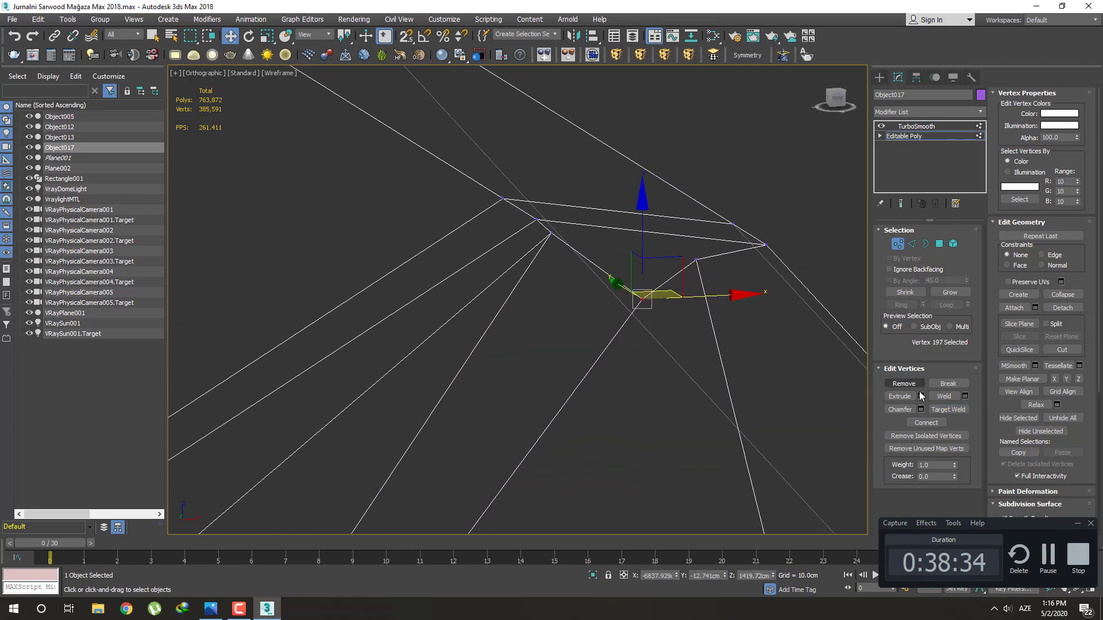
click(943, 410)
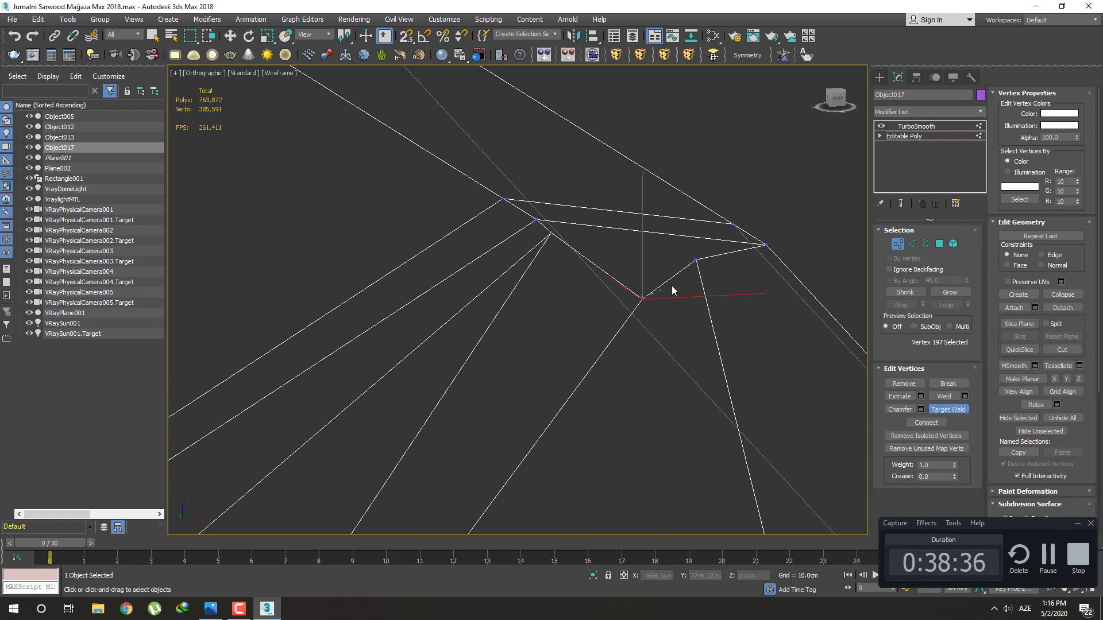
click(696, 260)
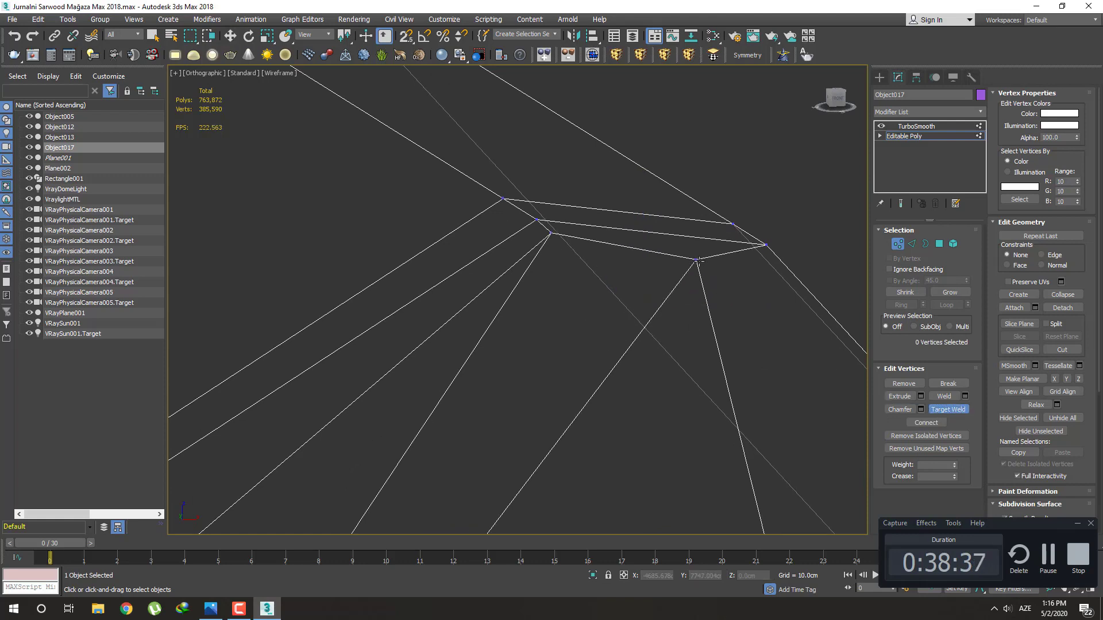
click(767, 244)
click(539, 221)
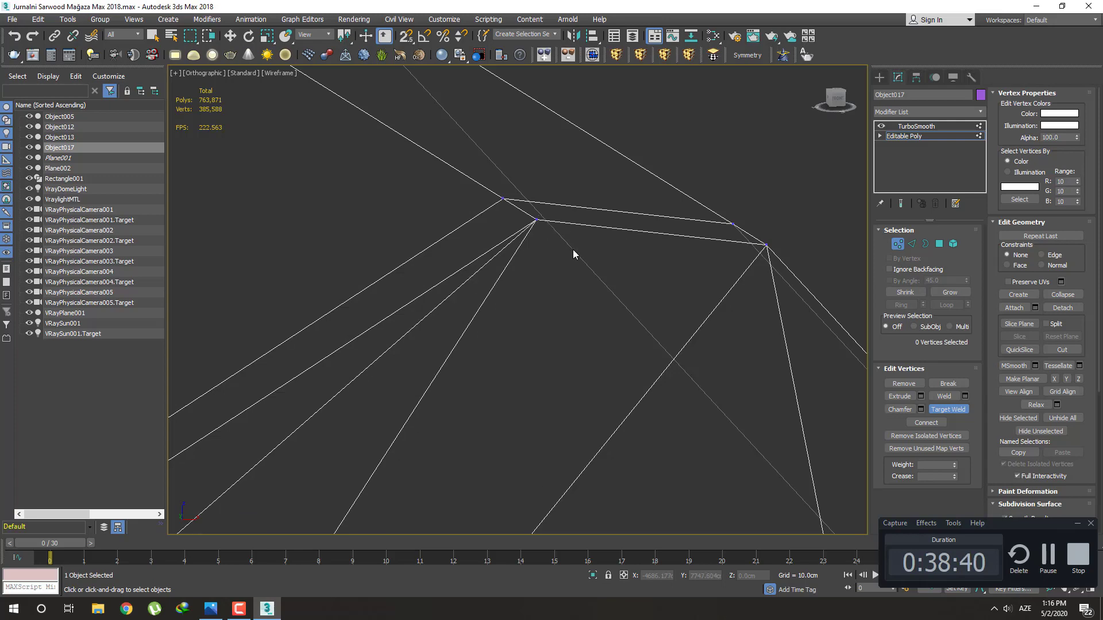
scroll(573, 254, down, 5)
scroll(605, 287, down, 1)
scroll(620, 278, down, 1)
key(F3)
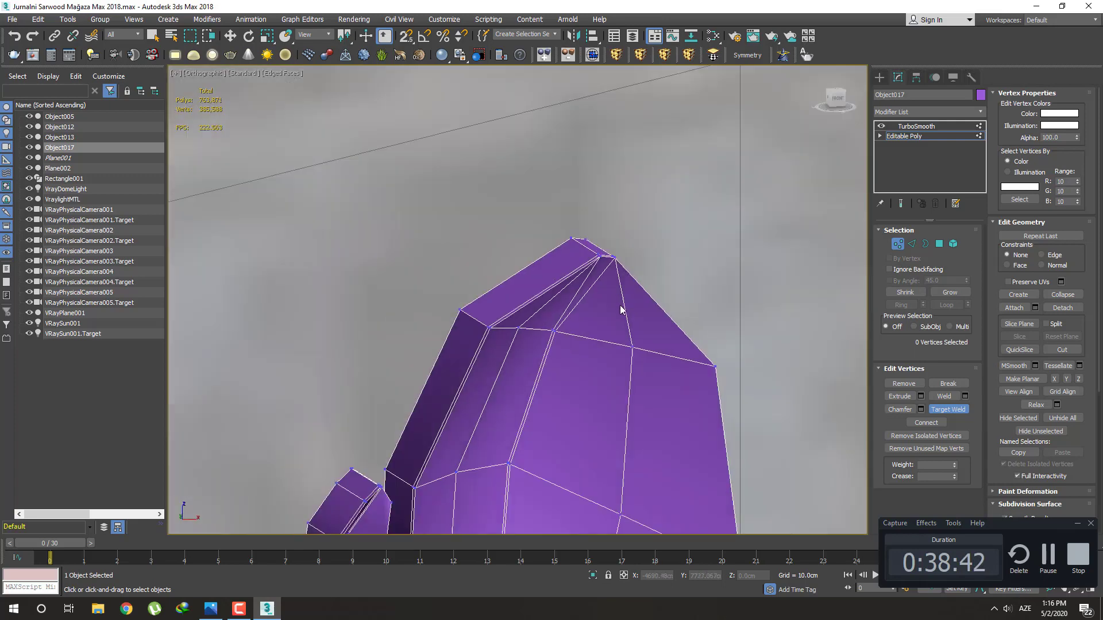
scroll(601, 313, down, 2)
scroll(616, 301, up, 2)
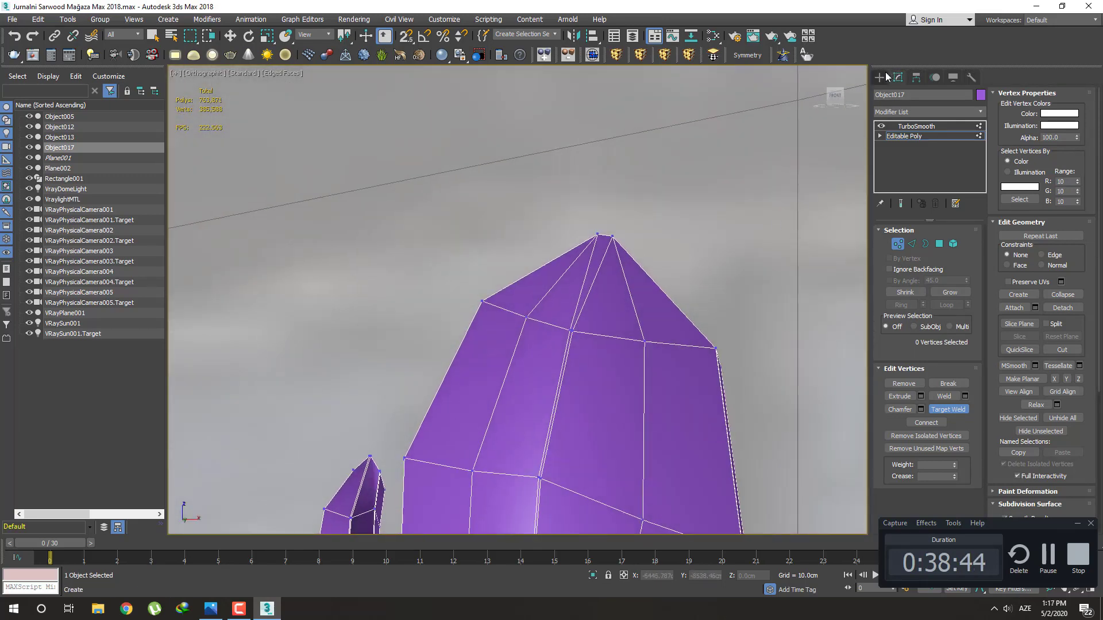
click(879, 77)
scroll(585, 319, down, 8)
scroll(586, 318, up, 3)
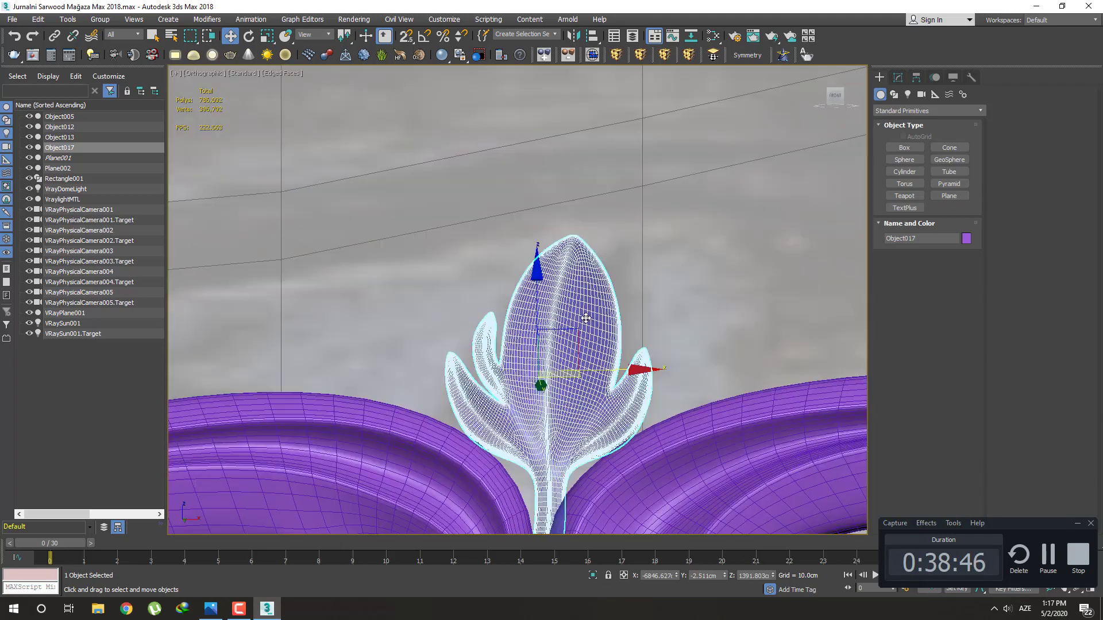
key(F4)
scroll(585, 344, down, 2)
scroll(590, 350, up, 2)
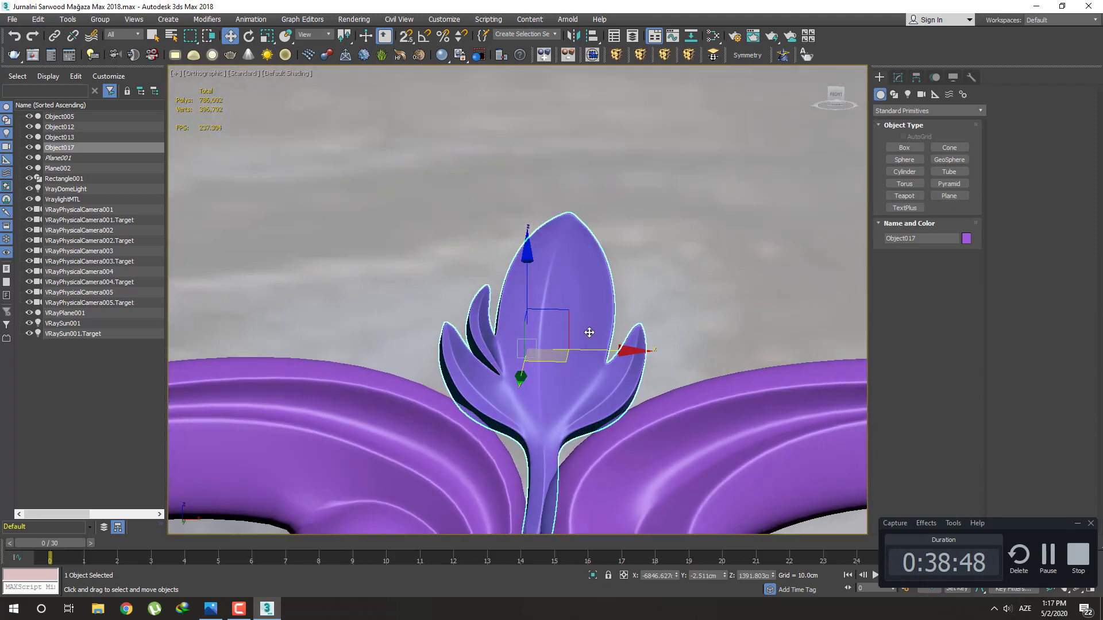
scroll(589, 333, up, 2)
scroll(680, 305, down, 3)
alt+middle_drag(593, 286, 837, 203)
scroll(837, 203, up, 2)
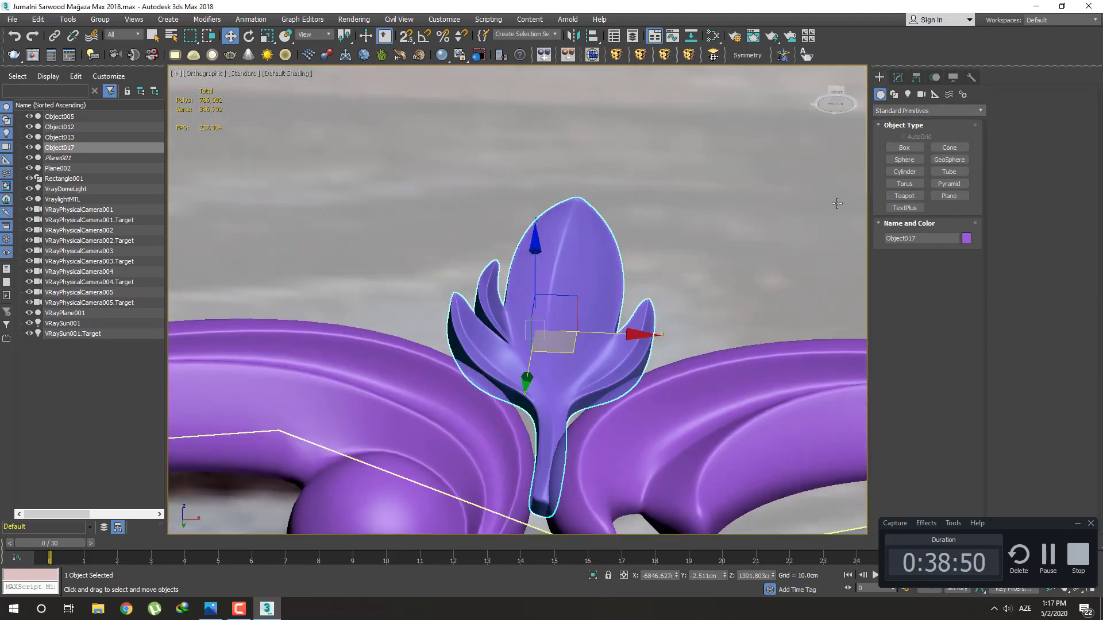
click(897, 77)
click(912, 137)
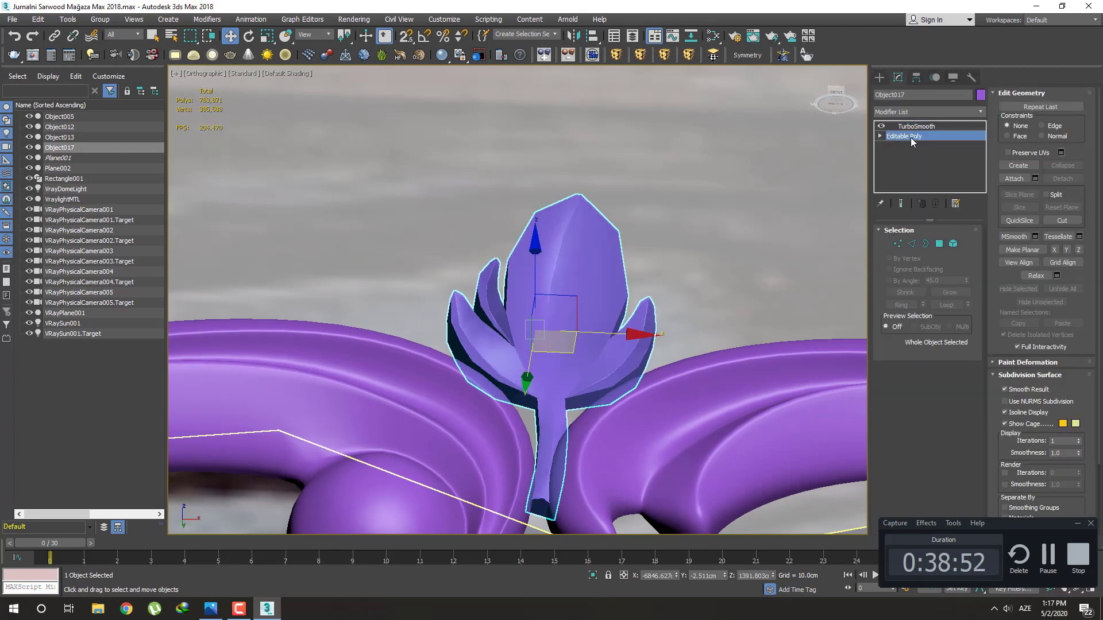
mouse_move(625, 295)
middle_down()
mouse_move(638, 311)
mouse_move(607, 321)
middle_up()
key(F4)
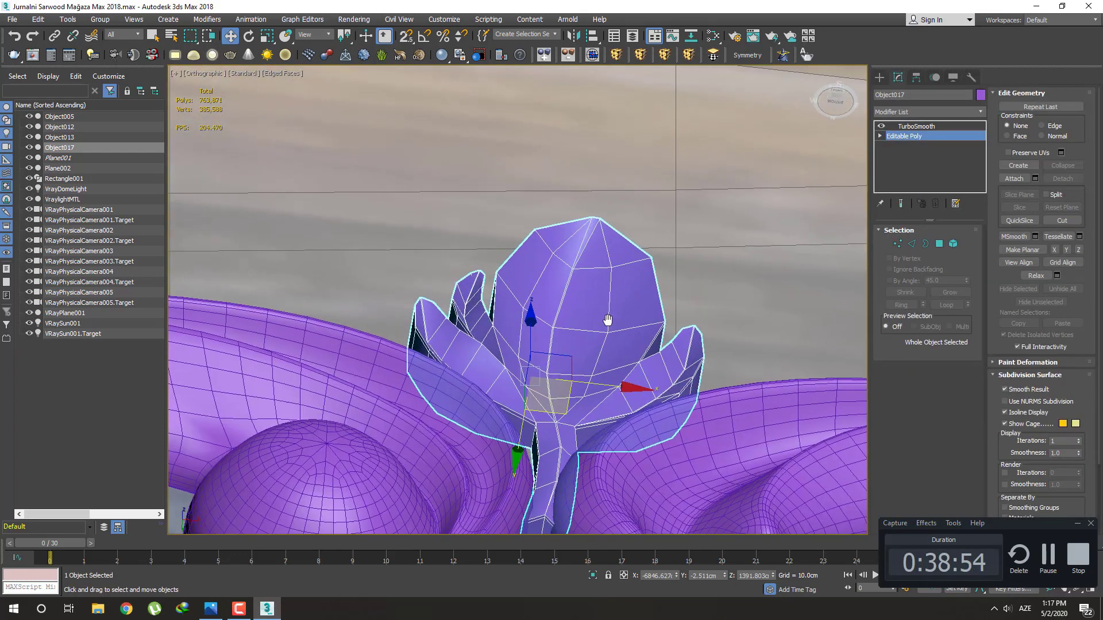
scroll(607, 322, up, 1)
key(2)
click(608, 319)
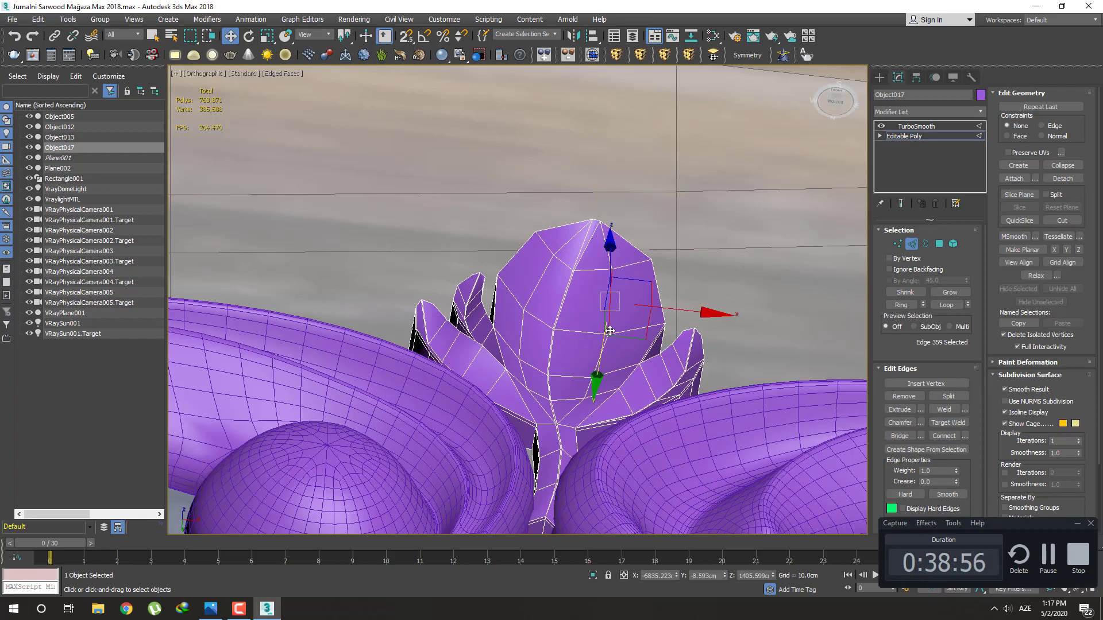
scroll(621, 324, up, 3)
mouse_move(620, 324)
alt+middle_down()
mouse_move(599, 348)
mouse_move(601, 408)
mouse_move(615, 424)
mouse_move(582, 437)
mouse_move(616, 425)
alt+middle_up()
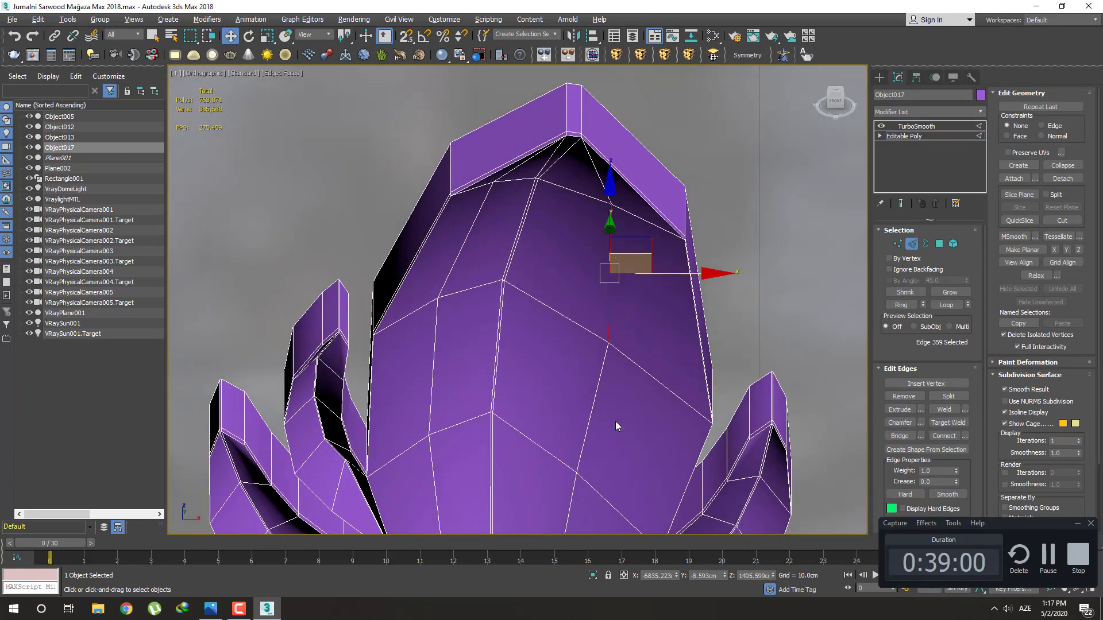
scroll(670, 354, down, 3)
click(880, 77)
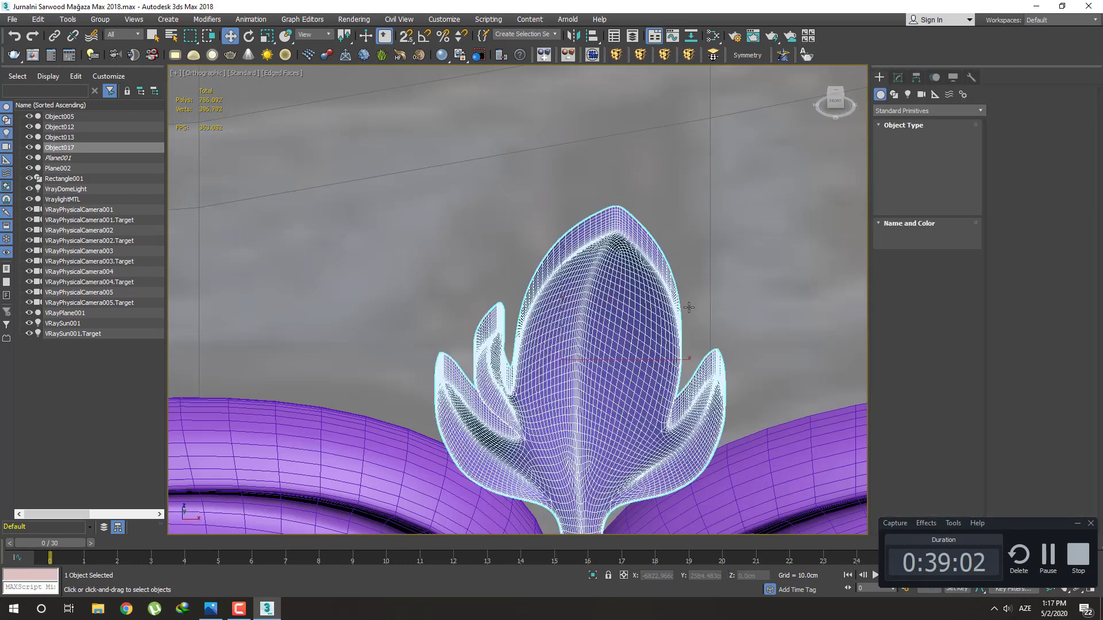
scroll(642, 311, down, 3)
key(F4)
mouse_move(616, 321)
alt+middle_down()
mouse_move(584, 270)
mouse_move(714, 215)
alt+middle_up()
scroll(584, 270, up, 2)
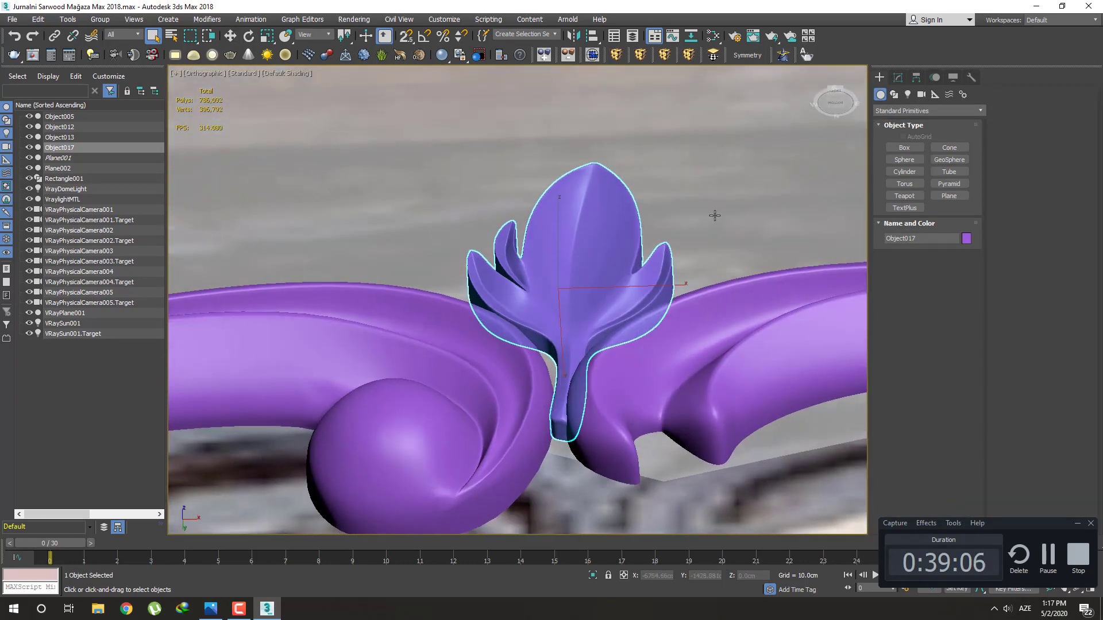
click(899, 78)
click(914, 136)
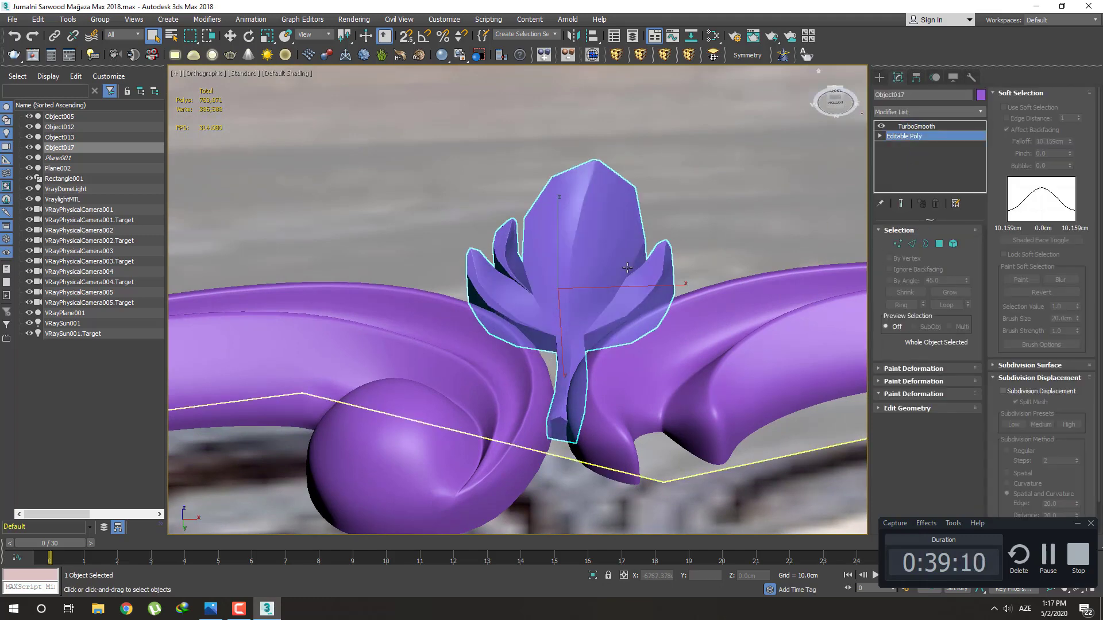
scroll(627, 268, up, 1)
key(F4)
scroll(609, 294, up, 2)
scroll(609, 294, up, 2)
scroll(609, 295, up, 2)
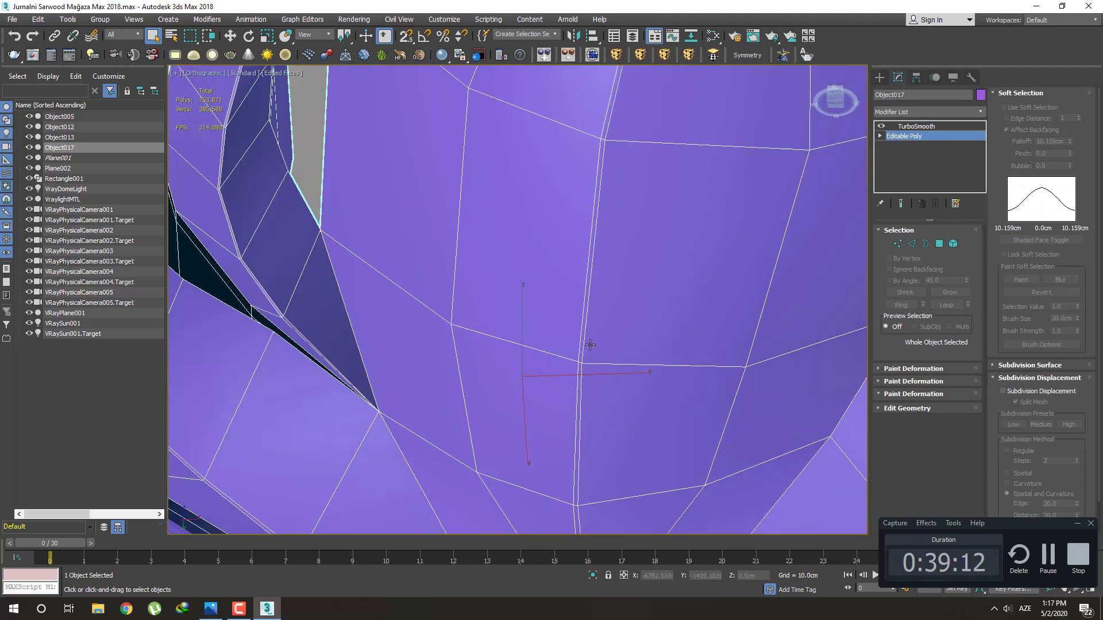
scroll(590, 344, up, 1)
scroll(615, 322, up, 1)
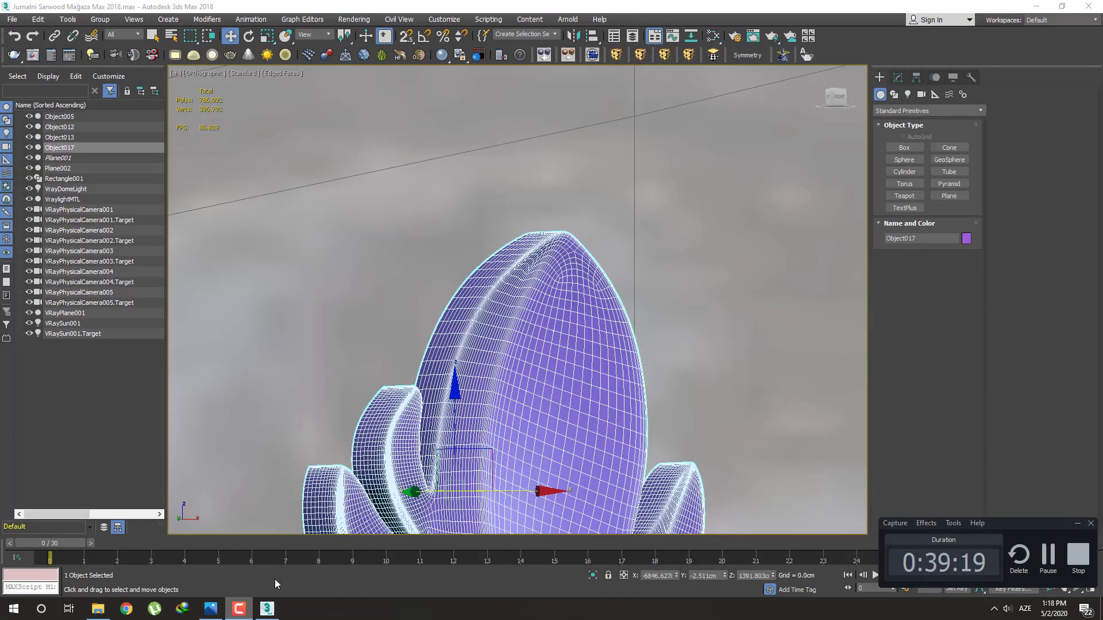
Orbit around the smoothed bud with the edge overlay hidden to inspect its shape
scroll(528, 401, down, 4)
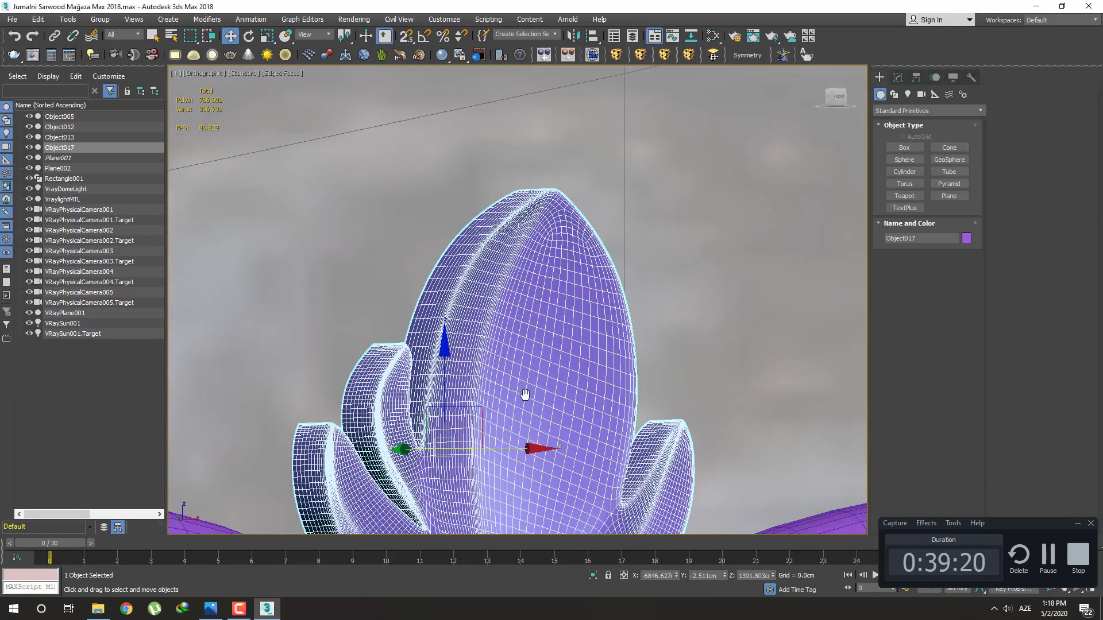
key(F4)
mouse_move(527, 401)
alt+middle_down()
mouse_move(527, 291)
mouse_move(536, 320)
mouse_move(517, 352)
mouse_move(537, 310)
alt+middle_up()
key(q)
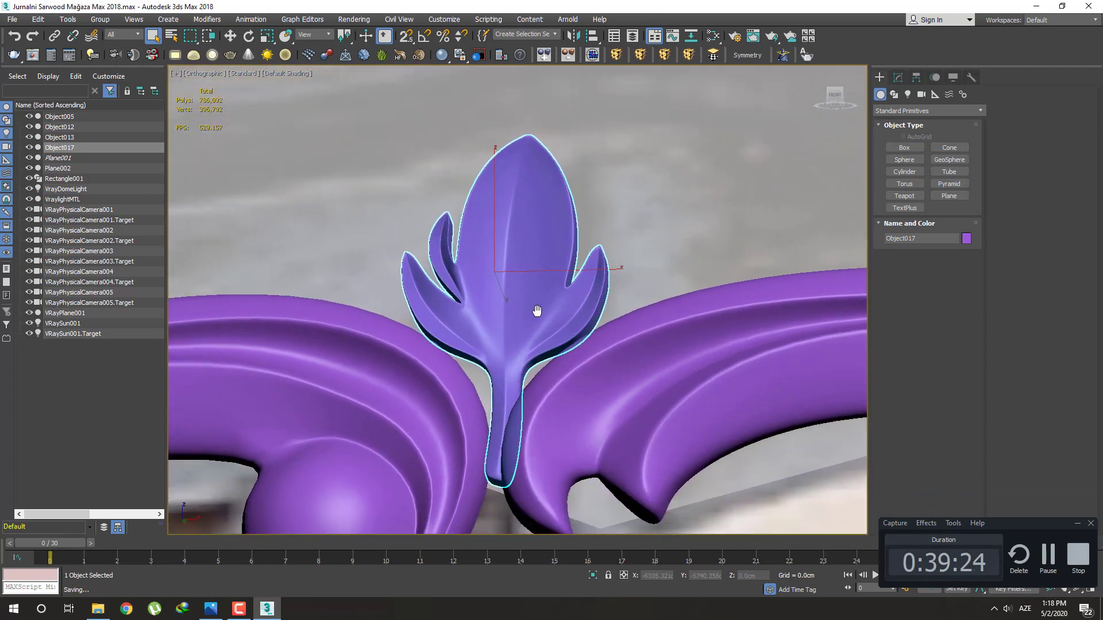
mouse_move(533, 375)
alt+middle_down()
mouse_move(583, 357)
mouse_move(545, 365)
alt+middle_up()
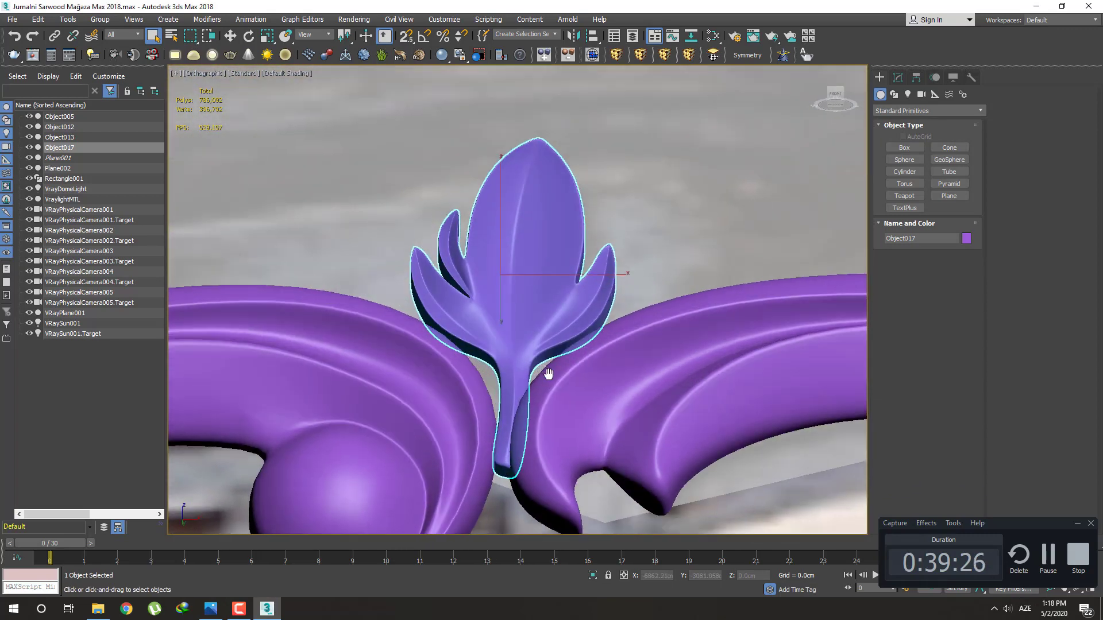
scroll(541, 377, down, 3)
scroll(541, 377, up, 3)
Drop to the bud's Editable Poly level in Front view, showing only the unsmoothed cage
click(898, 77)
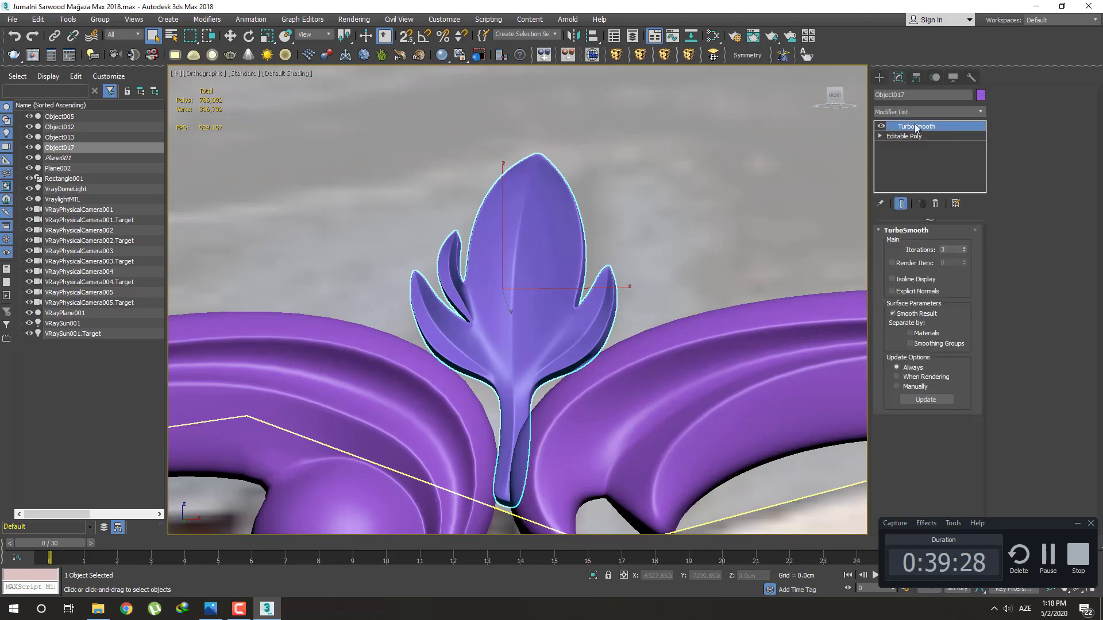
alt+middle_drag(828, 174, 517, 364)
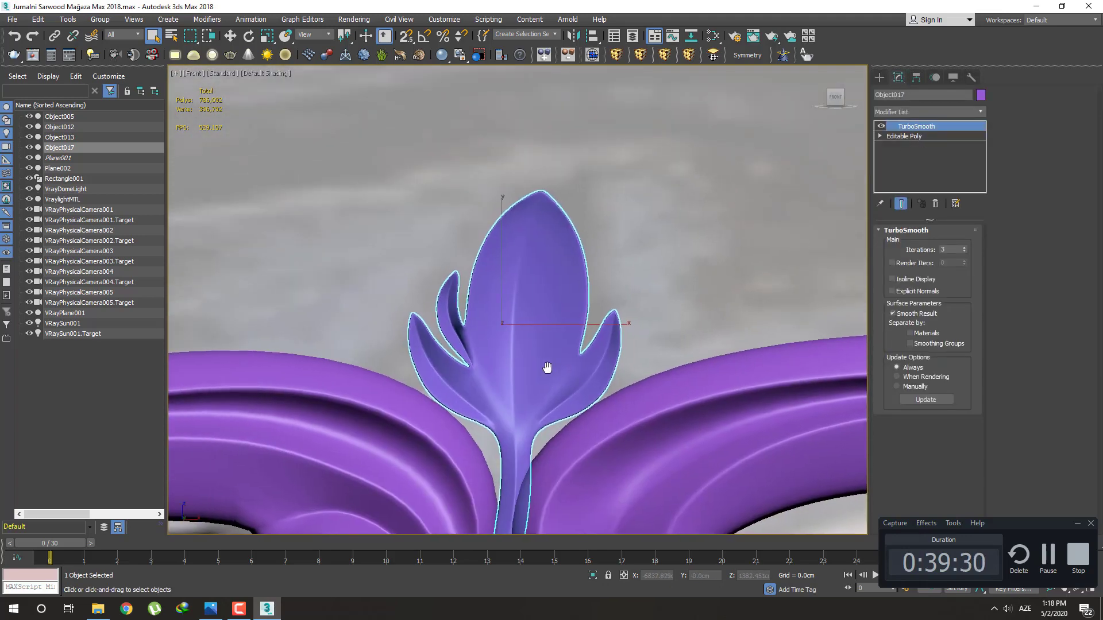
key(f)
click(915, 136)
click(900, 203)
In wireframe vertex mode, select the bud's centre-line vertices and scale them wider horizontally
key(F3)
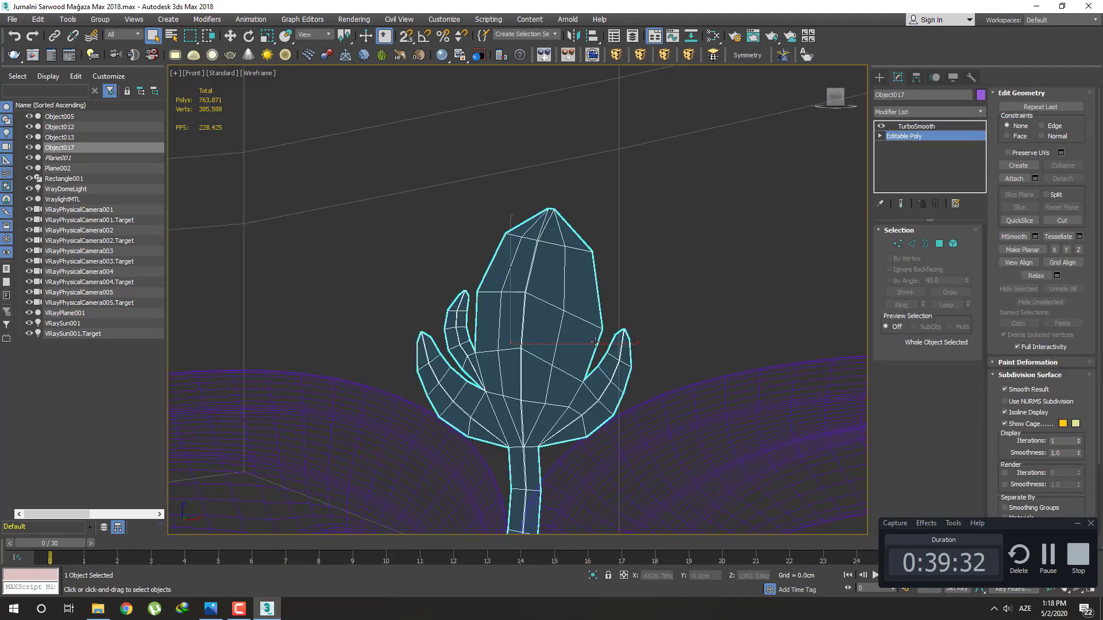
scroll(516, 340, up, 3)
key(1)
middle_drag(556, 254, 557, 285)
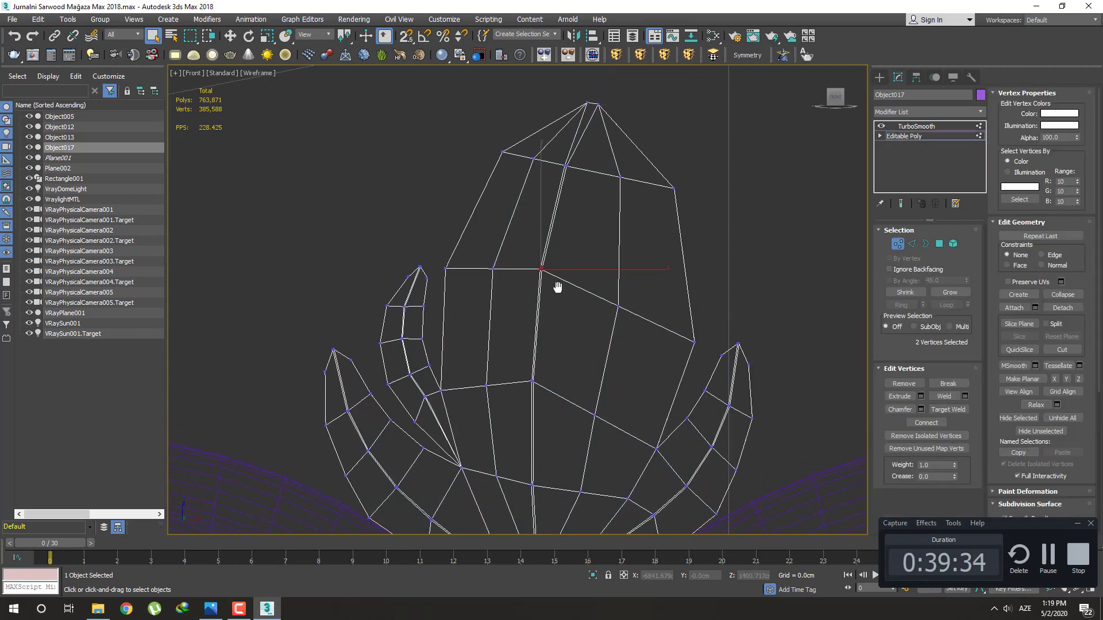
key(r)
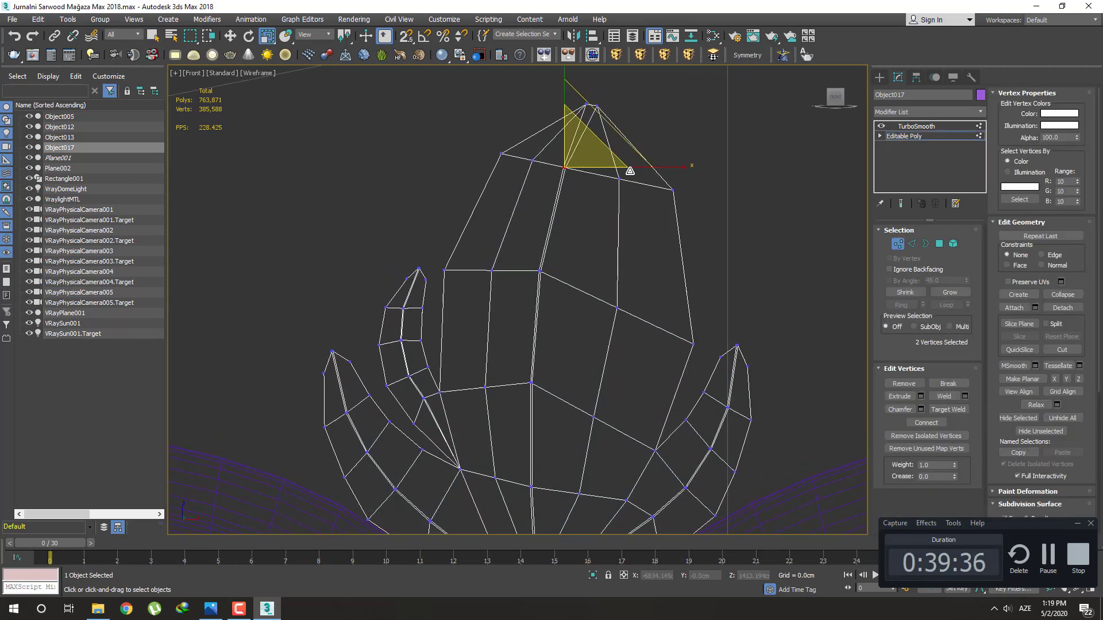
ctrl+click(540, 271)
mouse_move(555, 372)
middle_down()
mouse_move(523, 267)
mouse_move(564, 323)
mouse_move(615, 247)
middle_up()
ctrl+click(523, 267)
ctrl+click(569, 293)
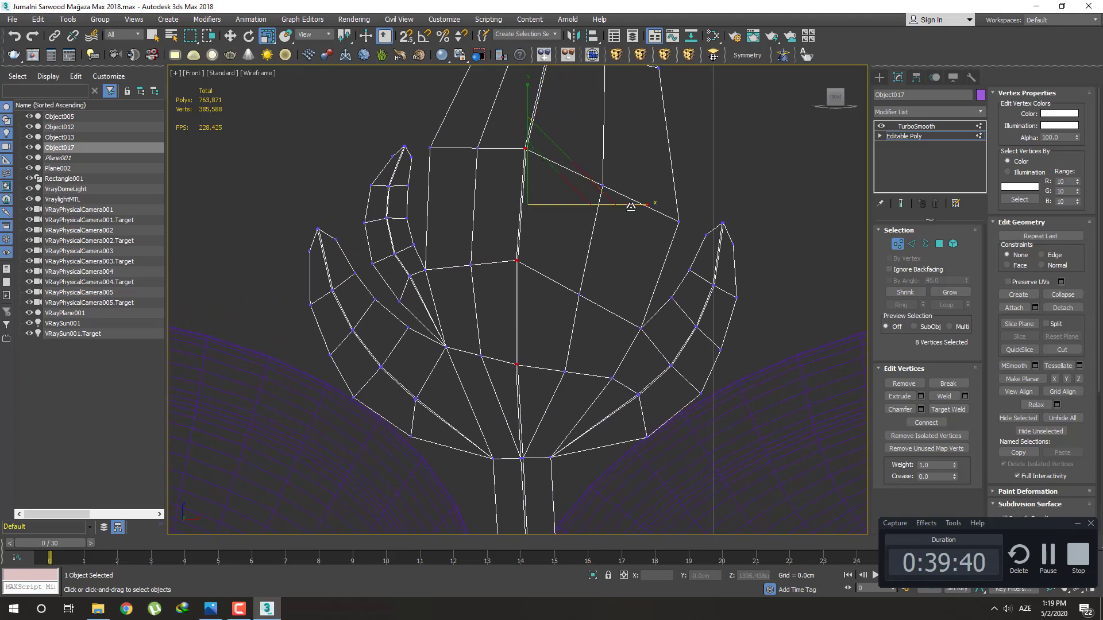
drag(635, 207, 590, 285)
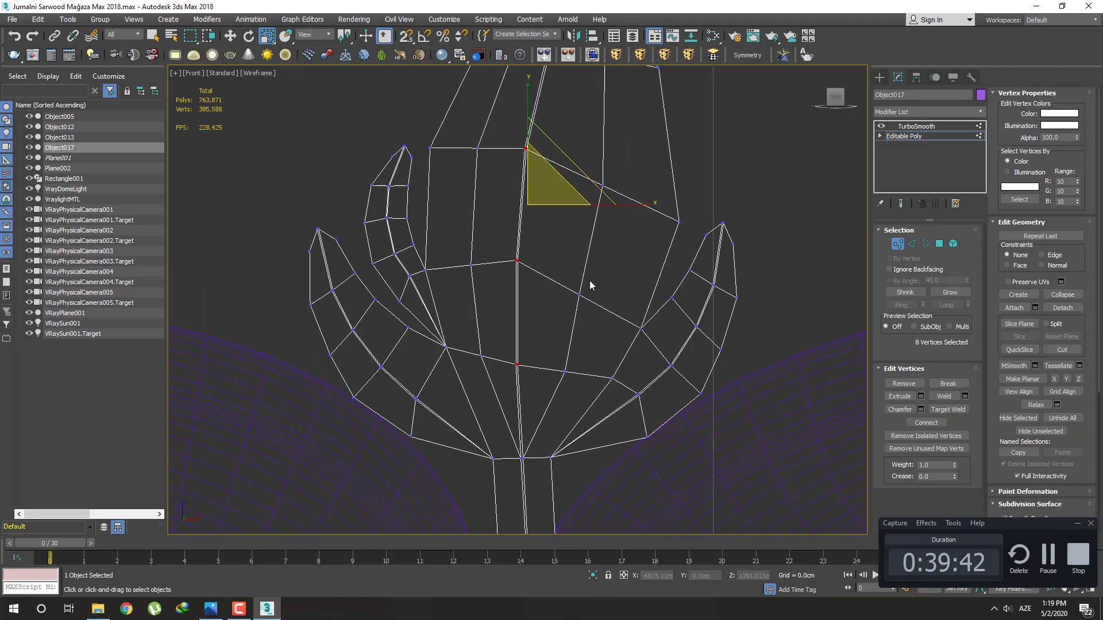
Widen the bud's lower, middle and top centre vertex pairs horizontally
click(517, 365)
drag(580, 364, 605, 364)
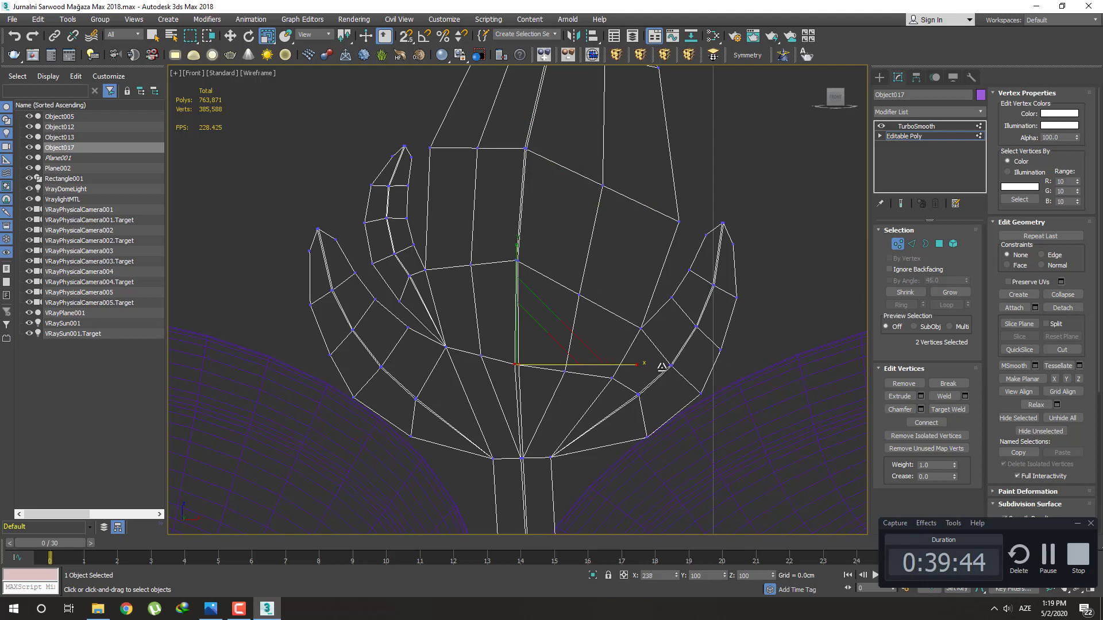
click(517, 262)
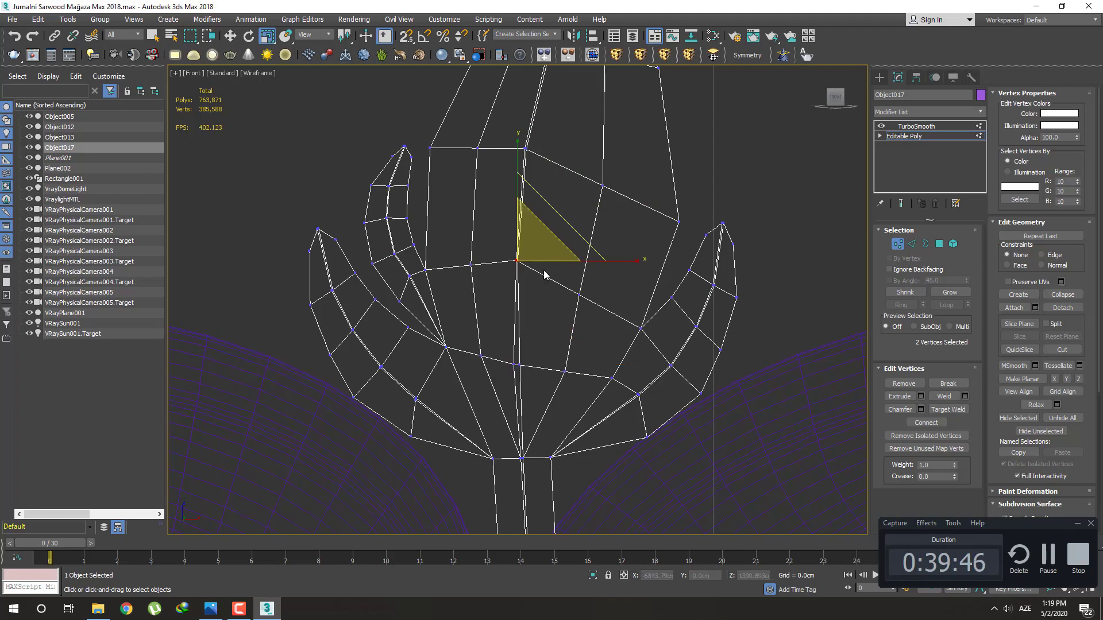
drag(594, 266, 634, 263)
drag(770, 285, 876, 319)
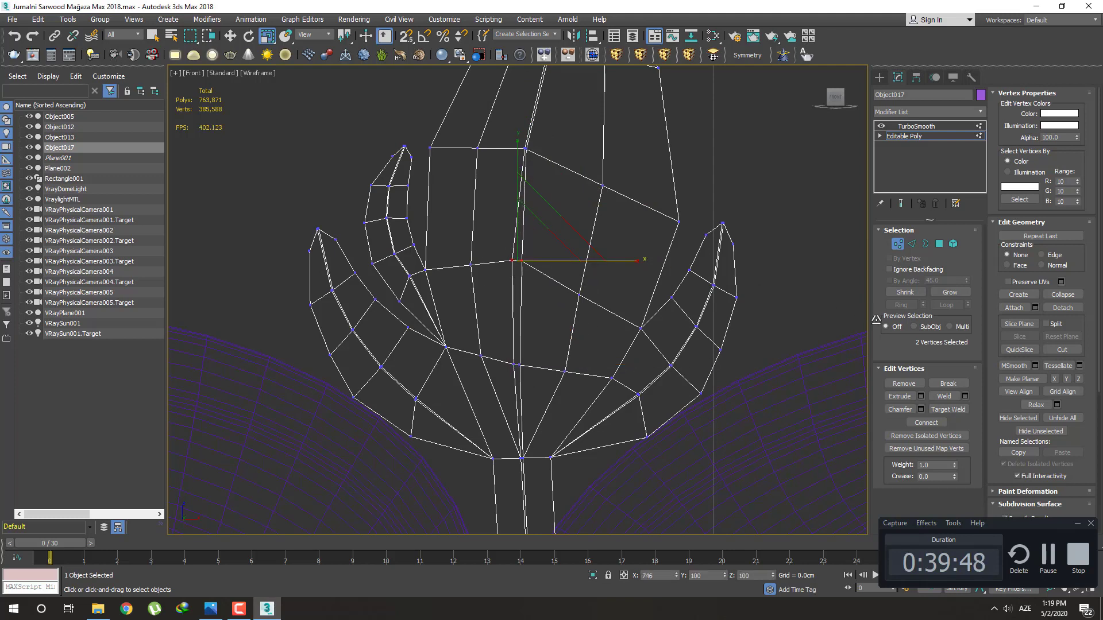
drag(598, 184, 516, 139)
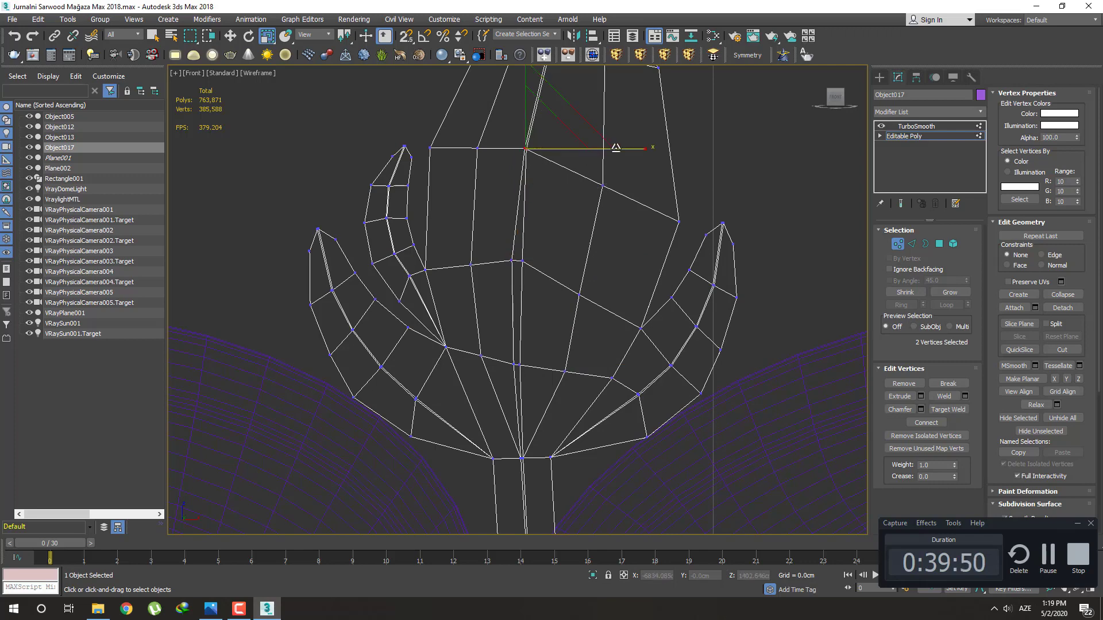
drag(735, 169, 835, 198)
scroll(537, 225, down, 2)
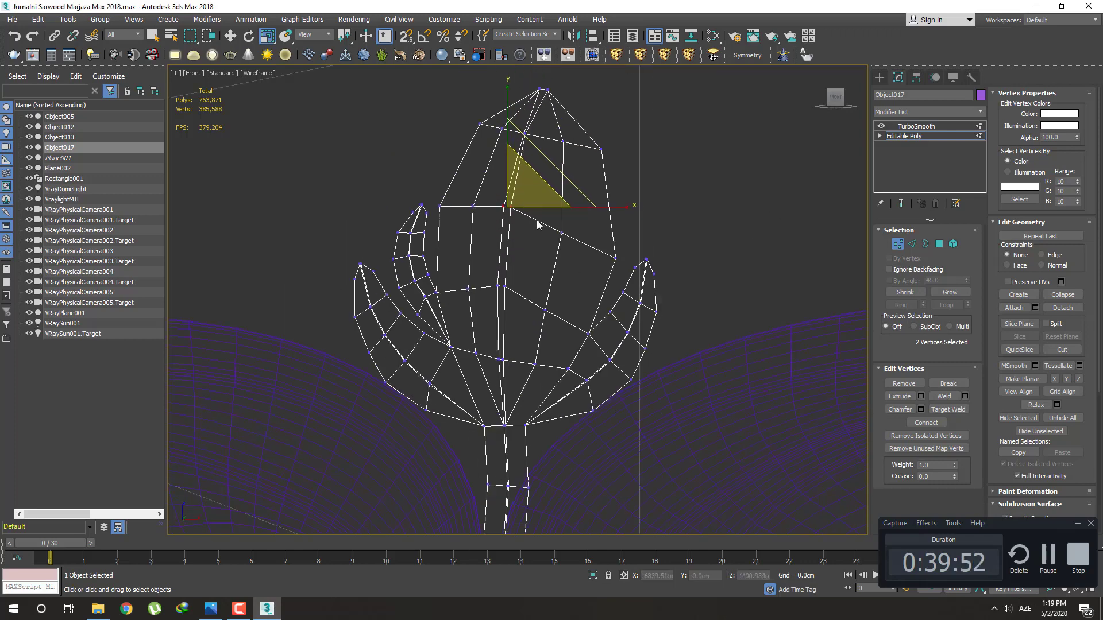
Scale the top vertex pair to narrow the tip, then select the middle and base pairs
key(q)
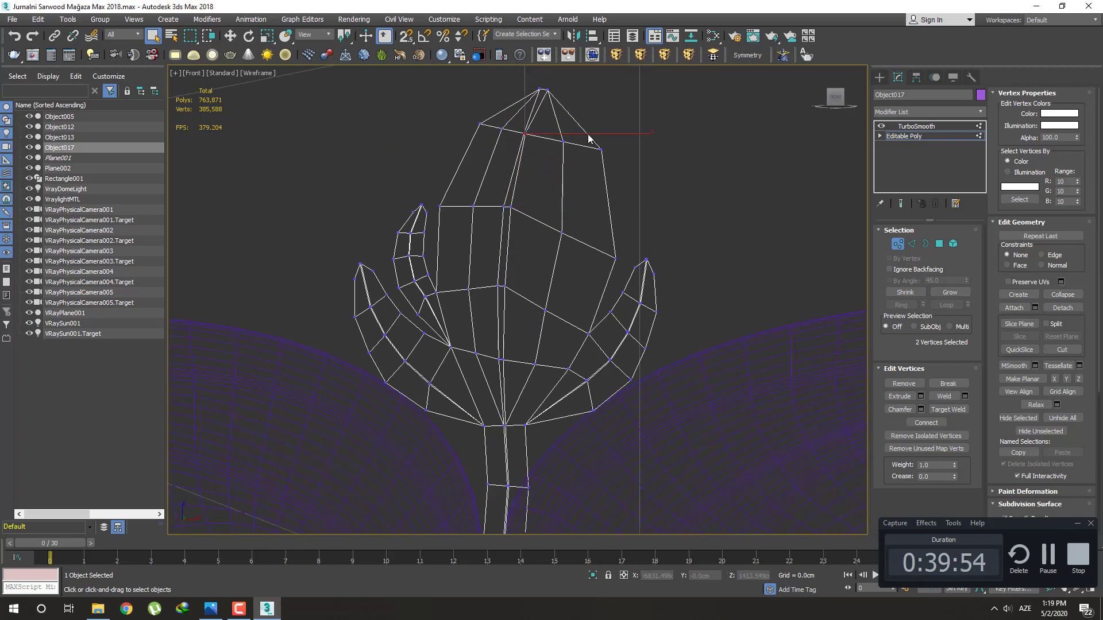
key(e)
key(r)
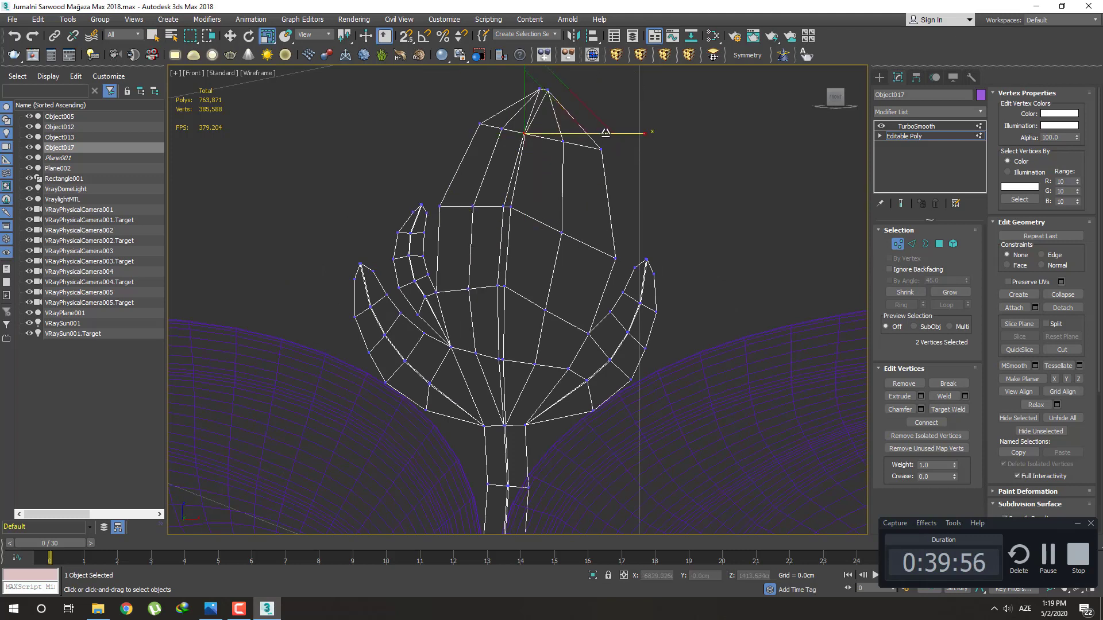
drag(606, 133, 698, 152)
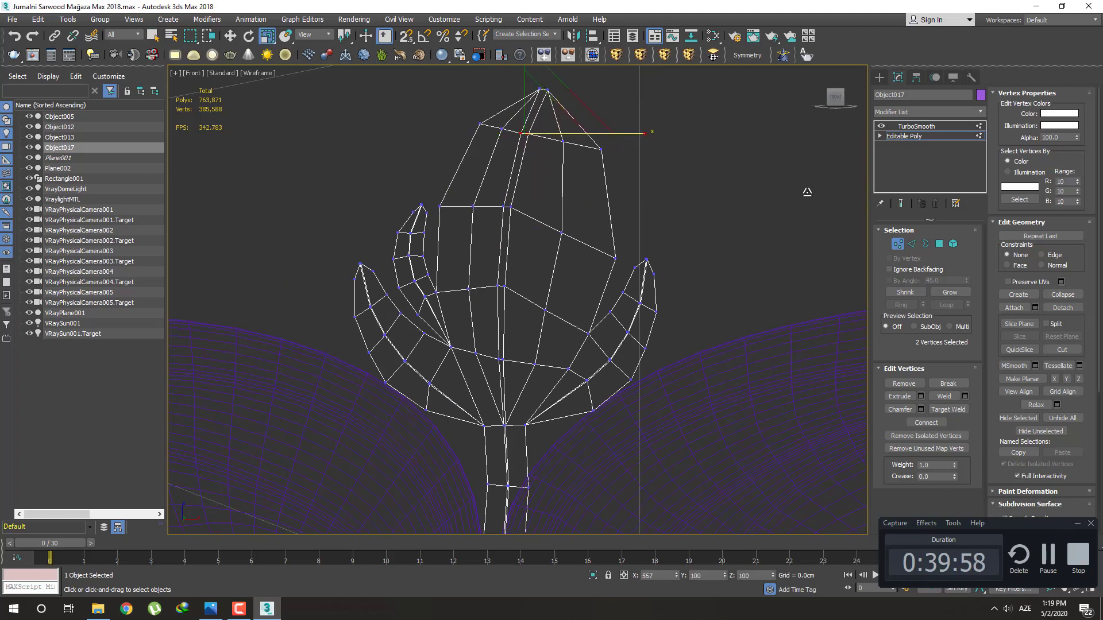
drag(829, 194, 828, 193)
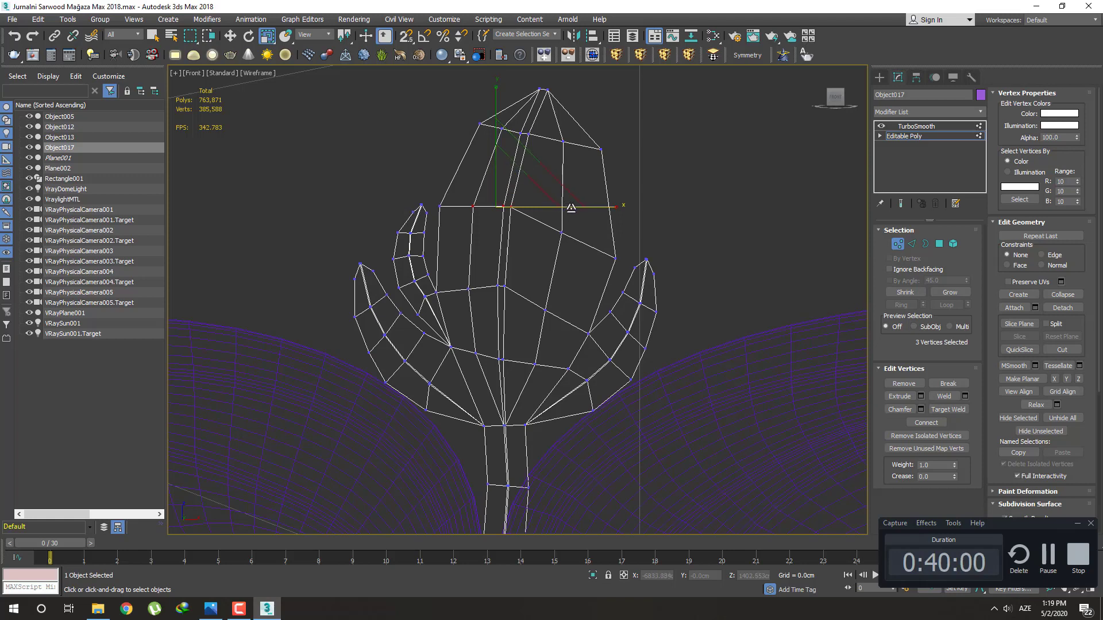
alt+click(472, 208)
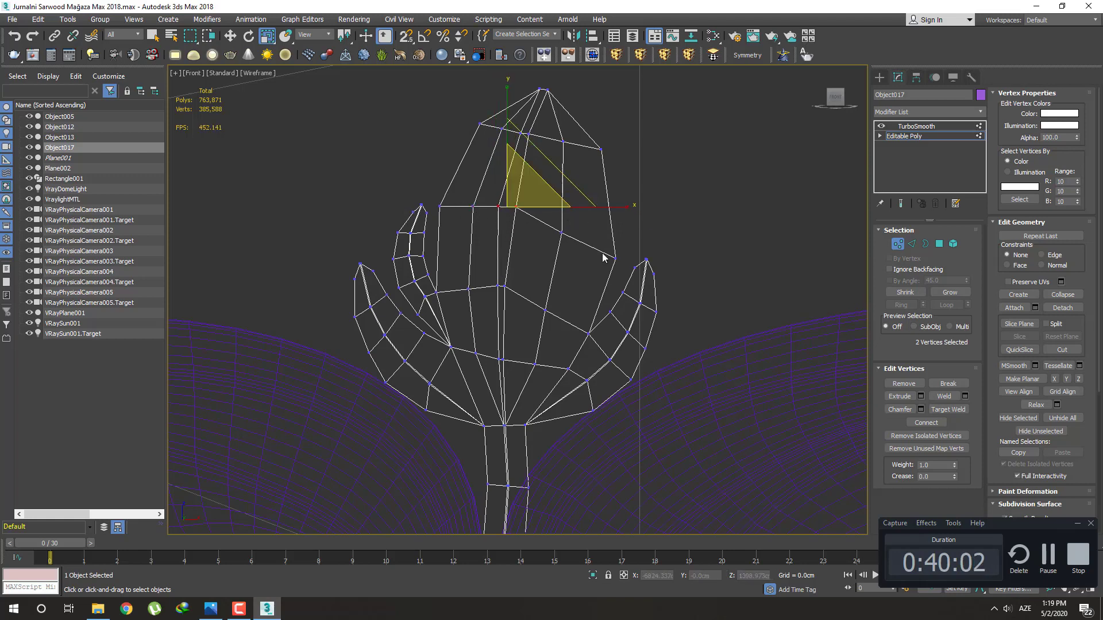
drag(521, 302, 475, 269)
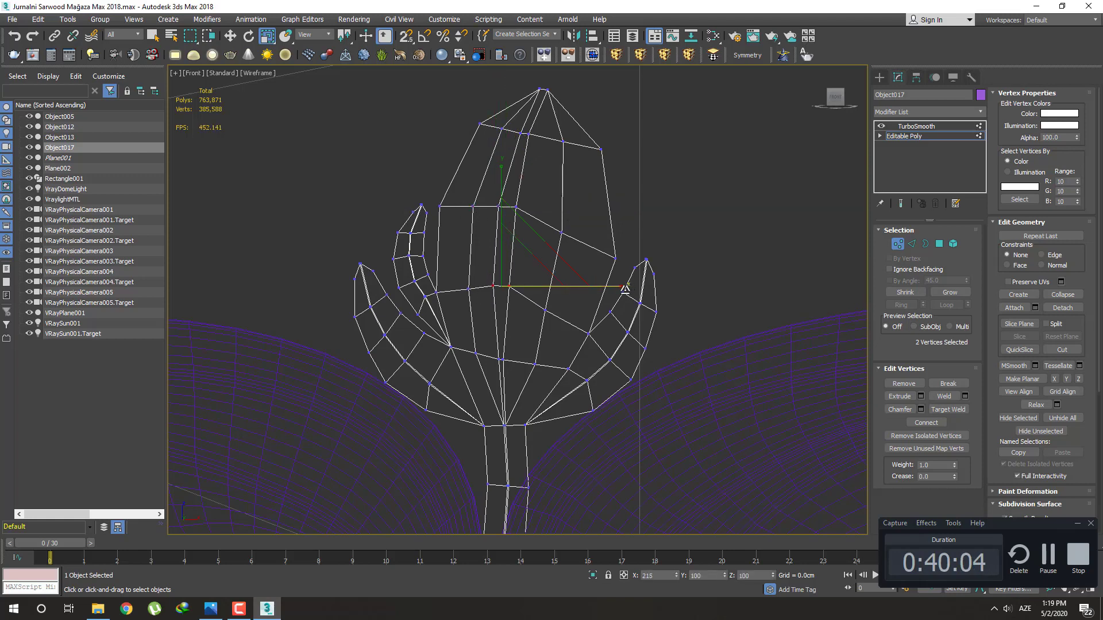
drag(469, 351, 469, 353)
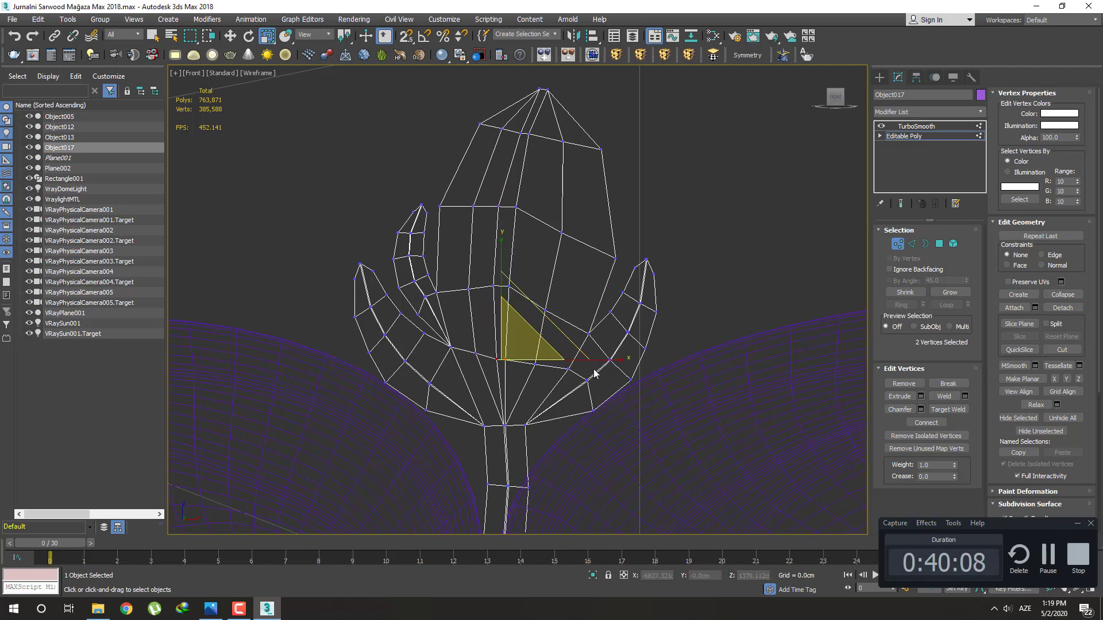
middle_drag(592, 374, 511, 267)
key(q)
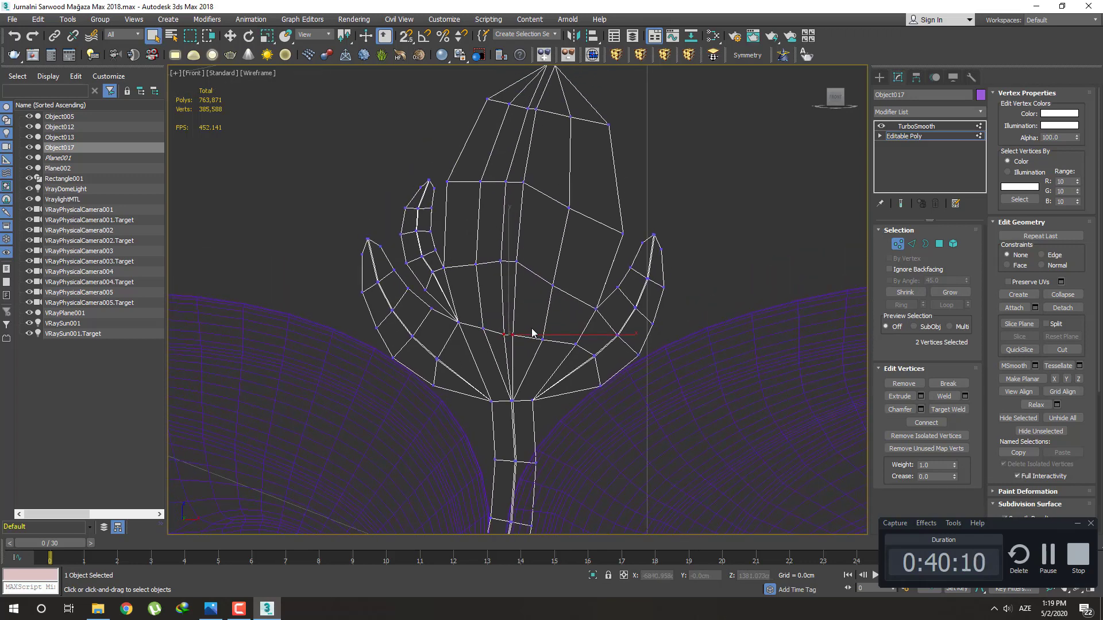
Check the smoothed bud in plain shaded view, then step down to its Editable Poly base
middle_drag(532, 332, 531, 361)
click(881, 81)
scroll(648, 264, down, 1)
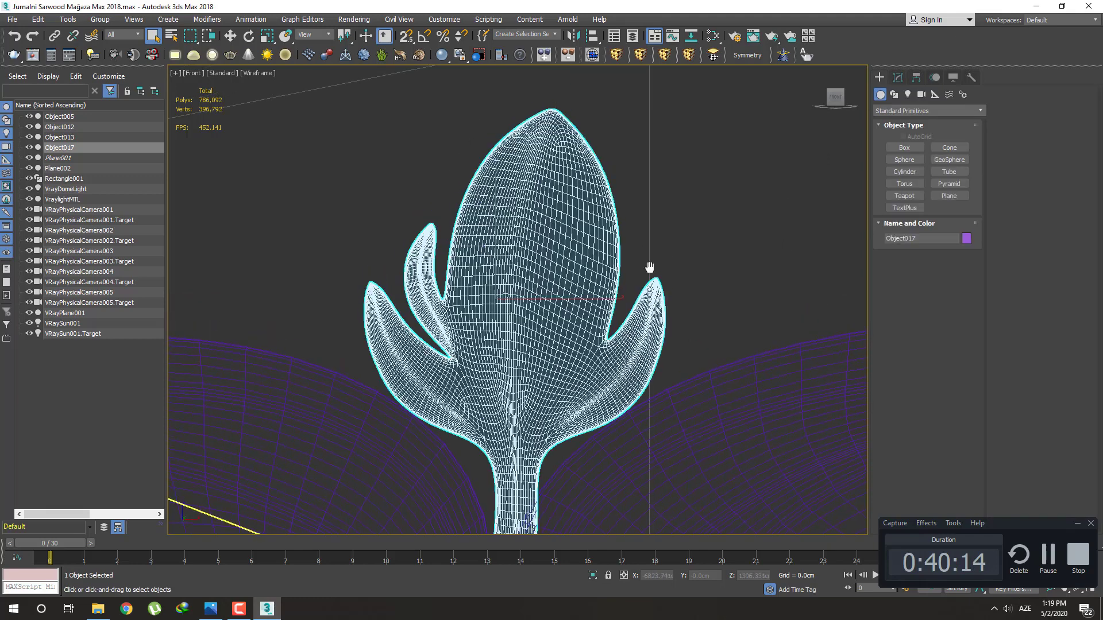
key(F3)
scroll(648, 264, down, 2)
key(F4)
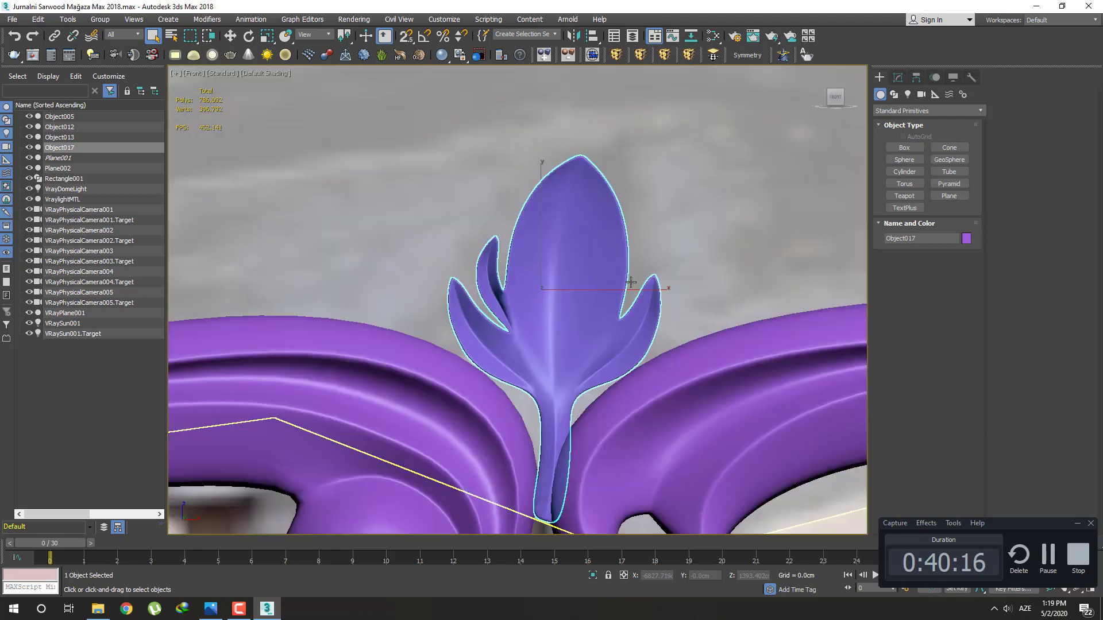
click(899, 79)
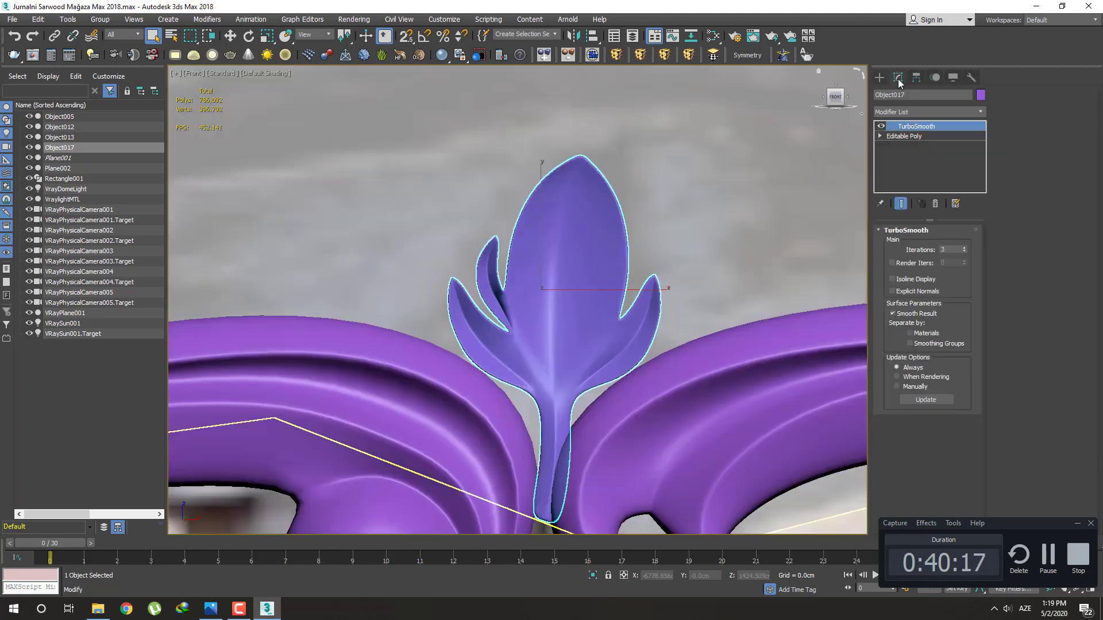
click(914, 139)
Show edges over the shaded faces and select a vertex near the bud tip for moving
middle_drag(631, 294, 619, 296)
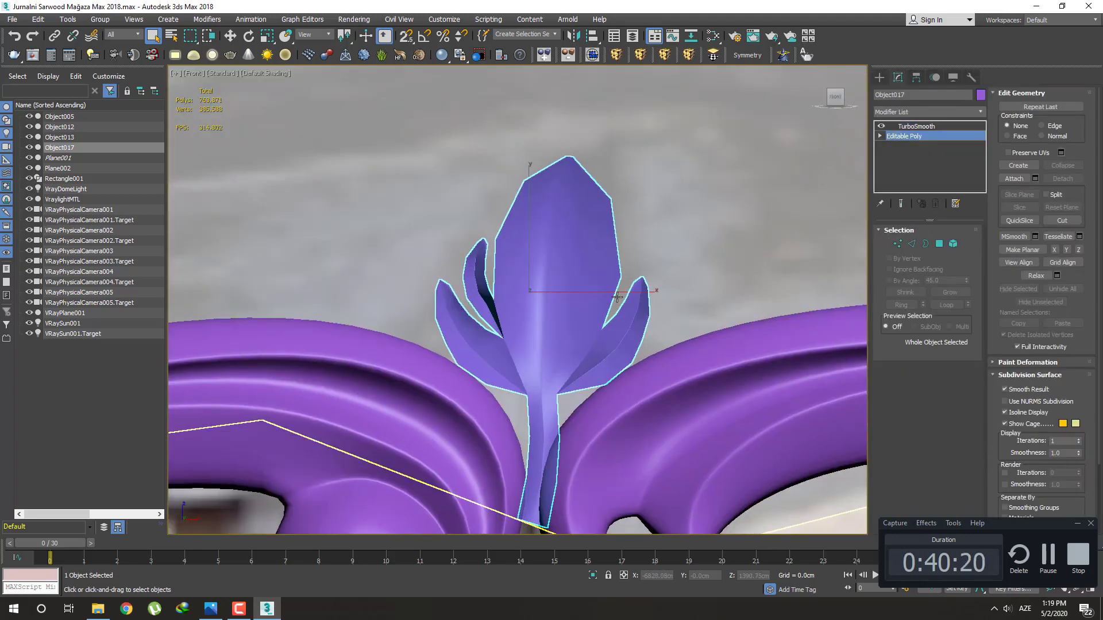
key(F4)
scroll(525, 315, up, 3)
scroll(542, 345, up, 2)
key(2)
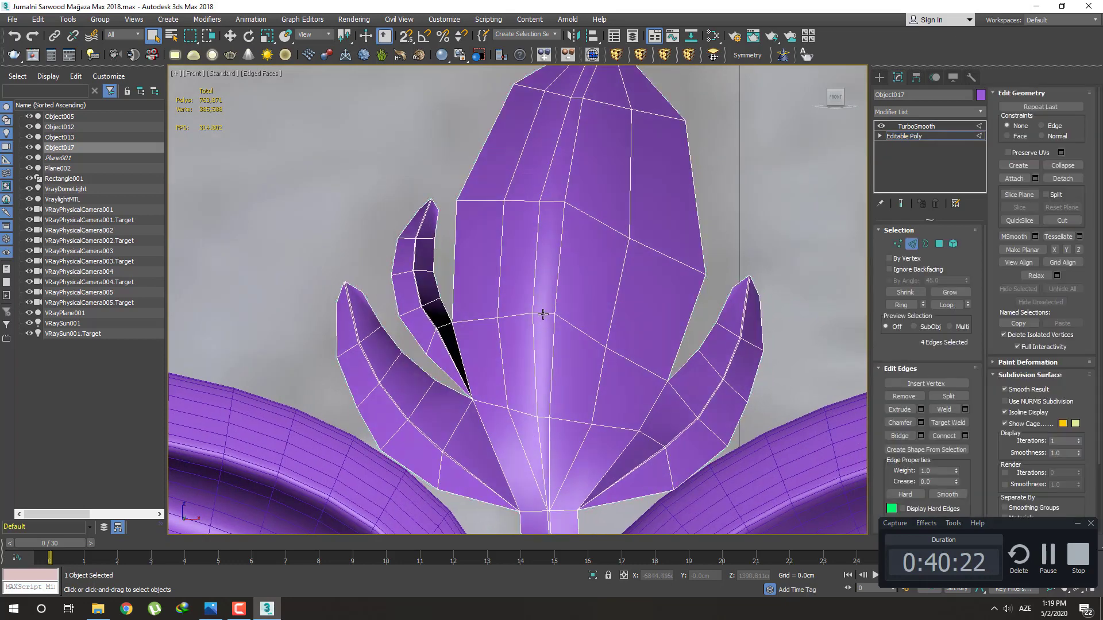
scroll(574, 134, up, 2)
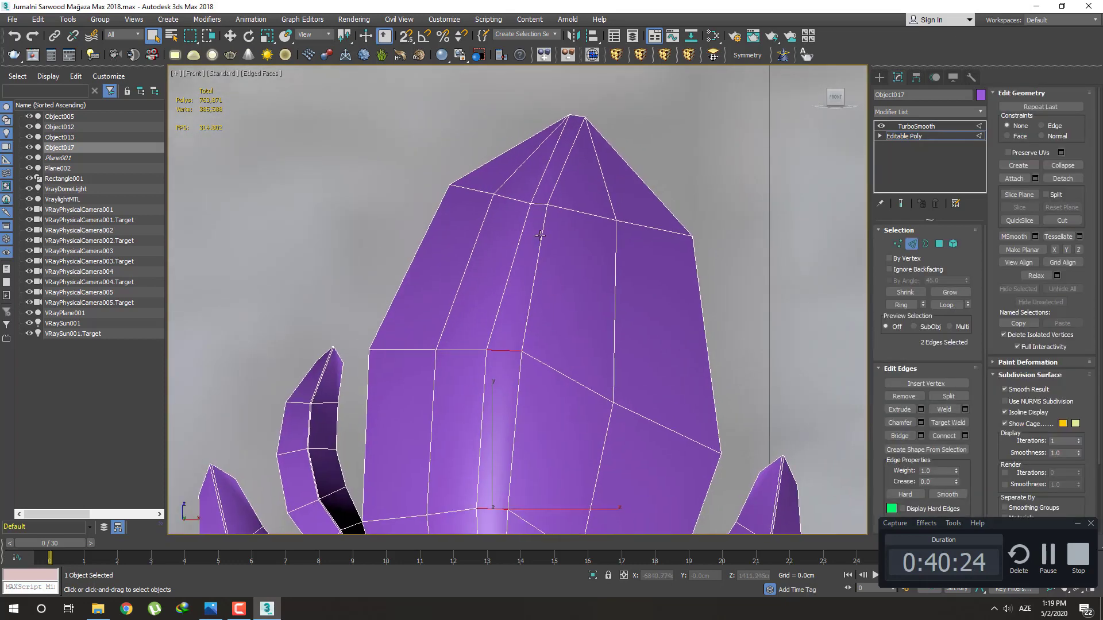
key(1)
click(530, 203)
key(w)
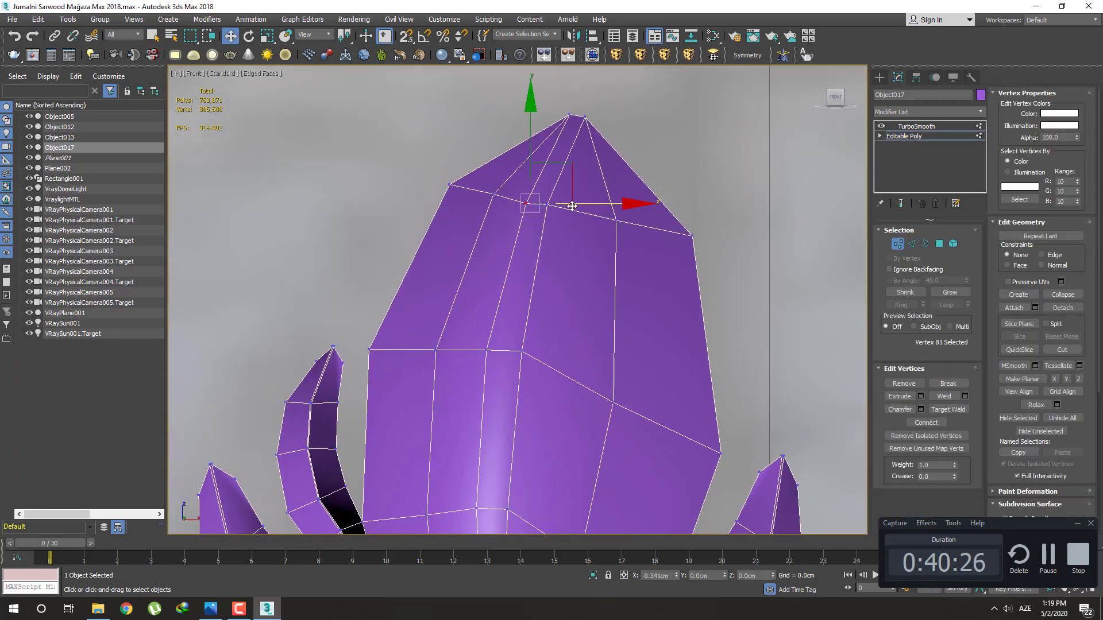
middle_drag(544, 257, 546, 281)
Select an edge on the bud's upper body and grow it into a ring of 10 edges
key(2)
click(537, 229)
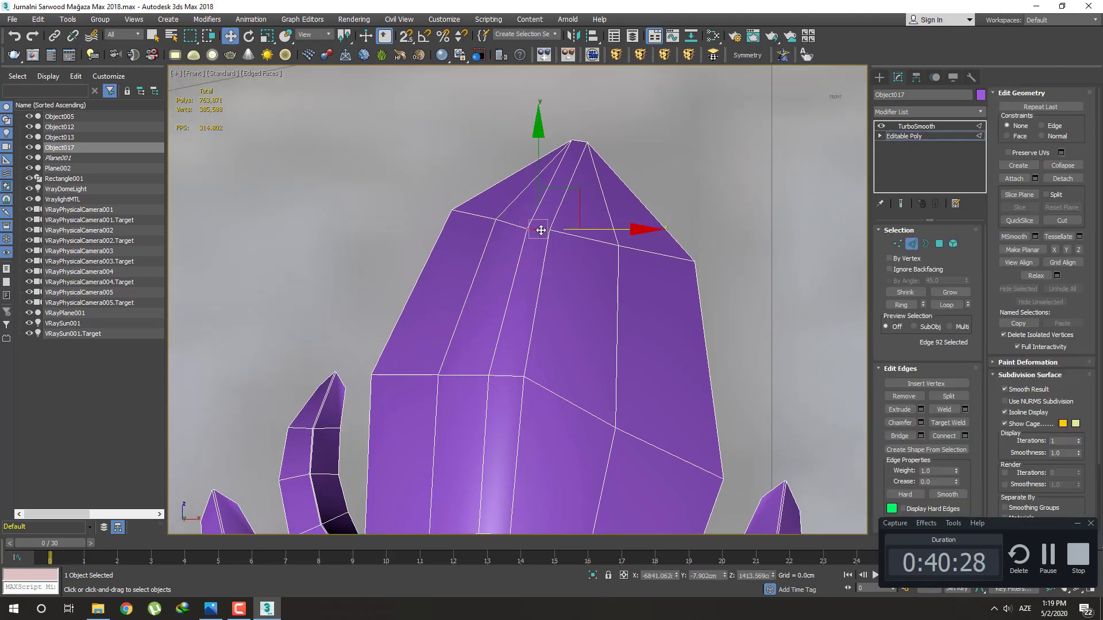
key(q)
key(alt+r)
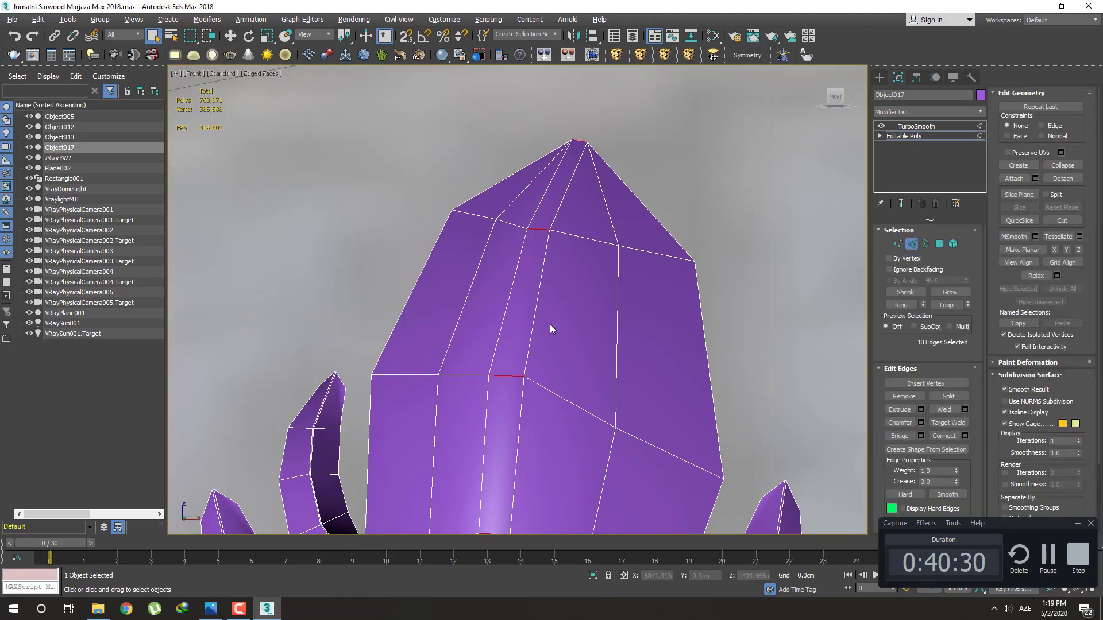
scroll(572, 175, down, 3)
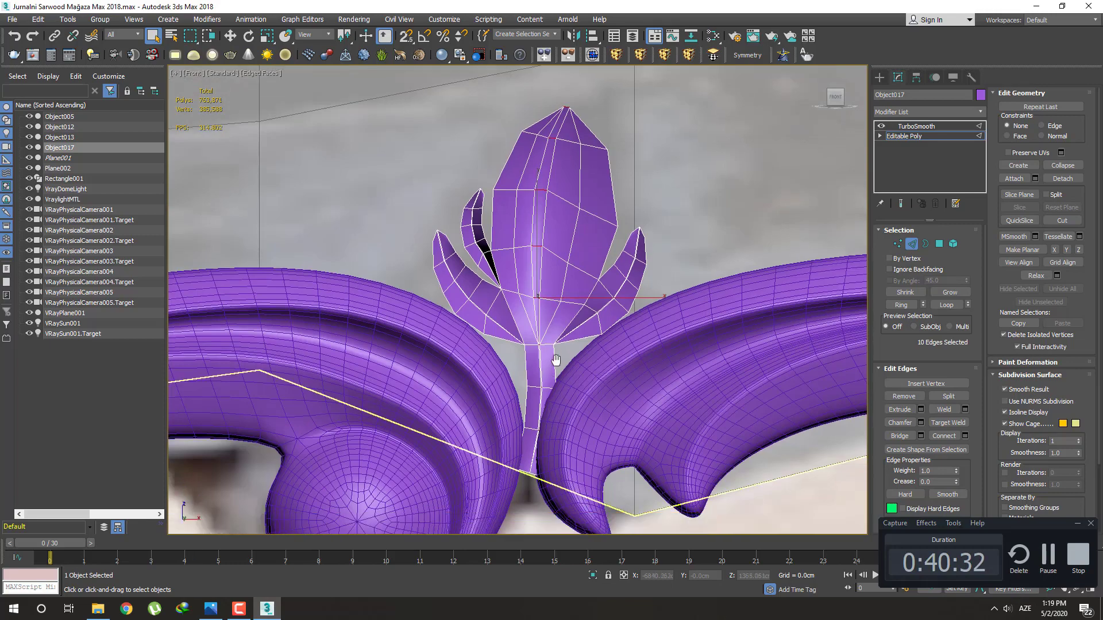
Connect the ten ring edges to add a lengthwise edge loop through bud and stem
scroll(546, 319, up, 2)
scroll(550, 275, up, 2)
scroll(552, 400, up, 2)
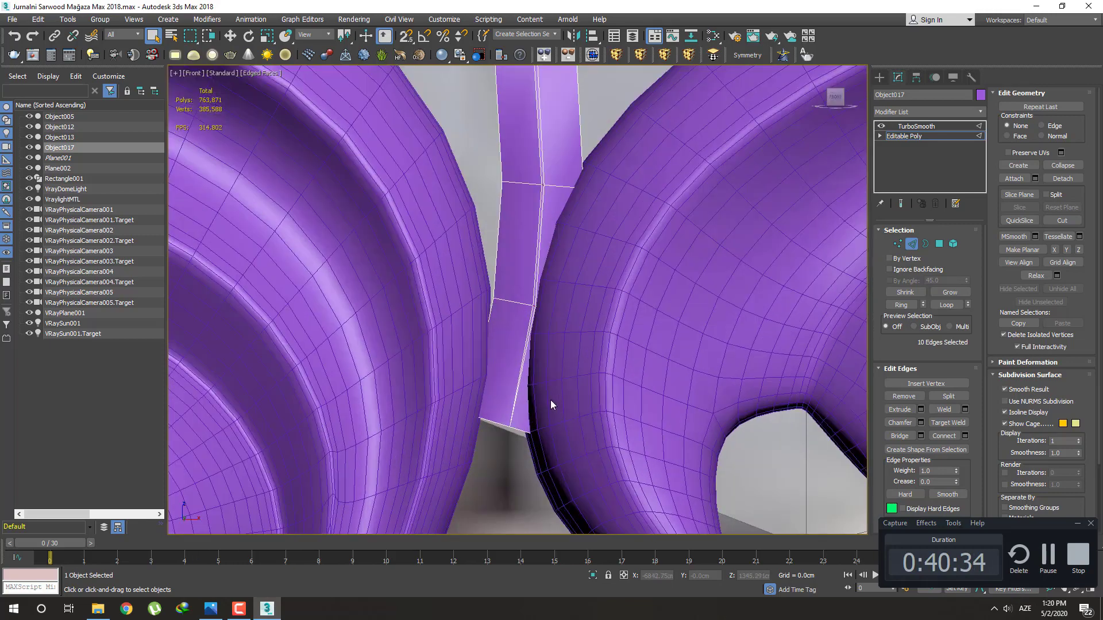
scroll(534, 339, up, 3)
scroll(535, 321, down, 1)
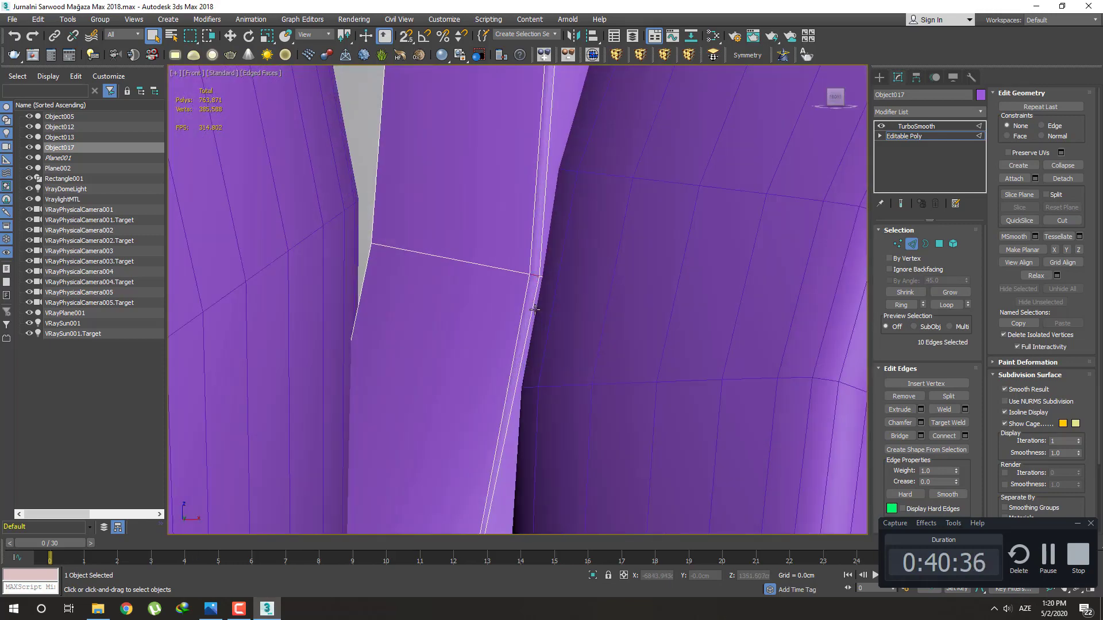
scroll(536, 315, down, 1)
scroll(545, 302, down, 3)
scroll(530, 379, up, 3)
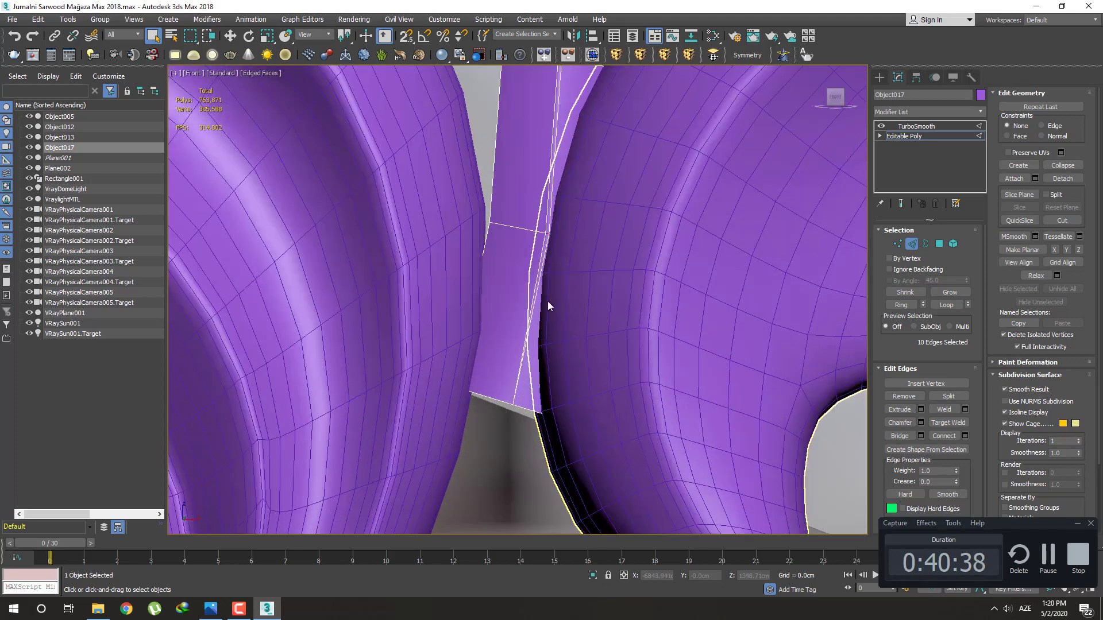
click(965, 436)
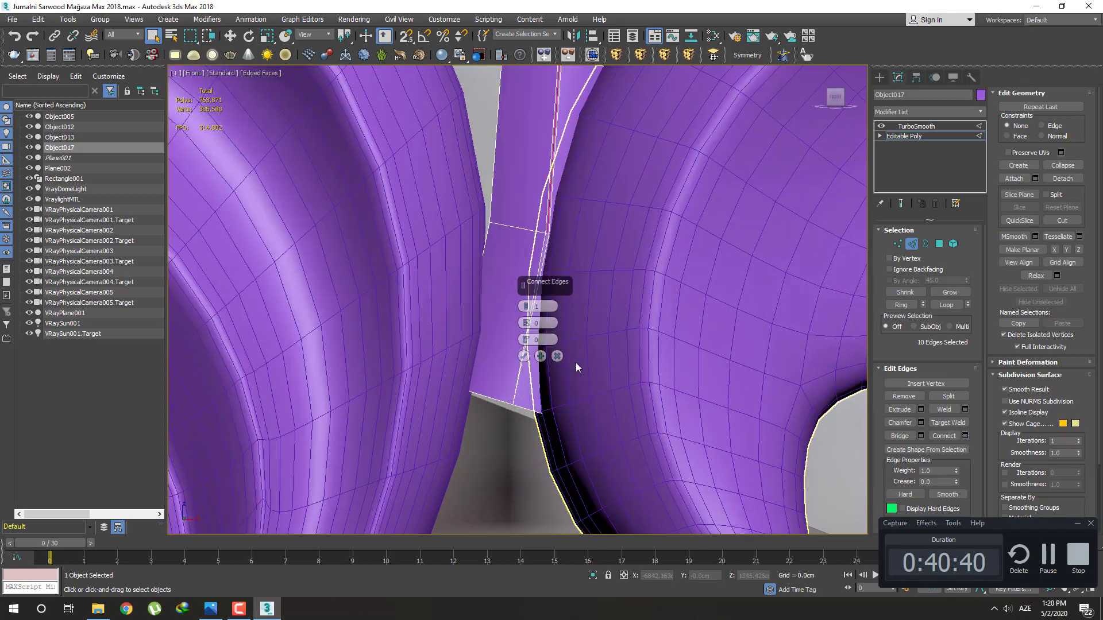
click(524, 356)
Review the new loop's vertices along the stem and tip, then view the smoothed bud at object level
scroll(550, 251, up, 4)
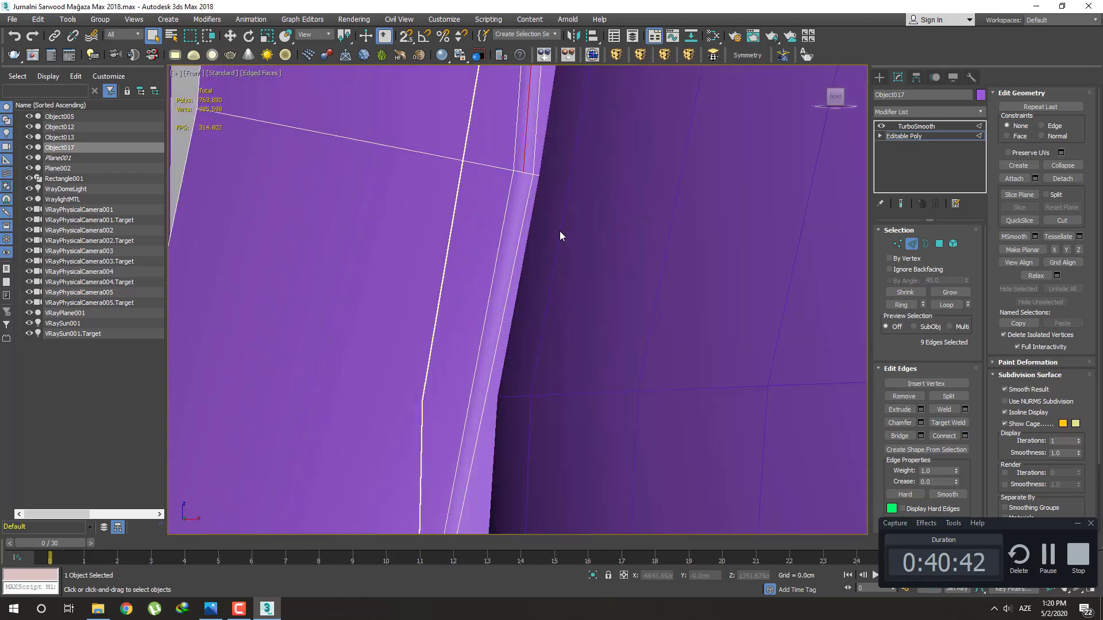
key(1)
scroll(544, 179, down, 2)
middle_drag(547, 191, 547, 188)
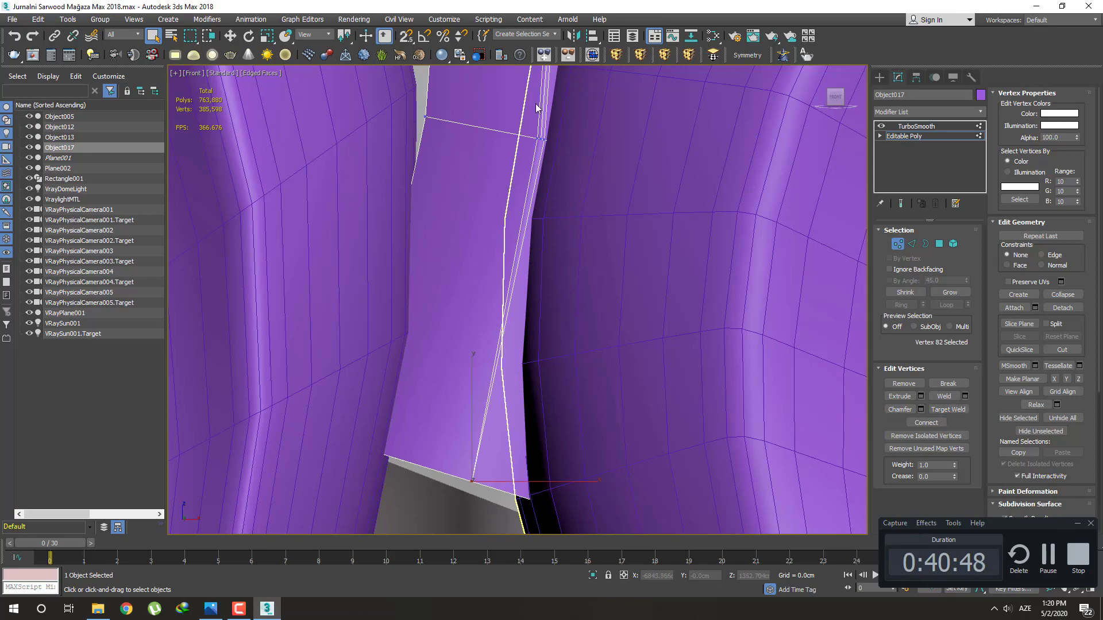
scroll(546, 144, up, 4)
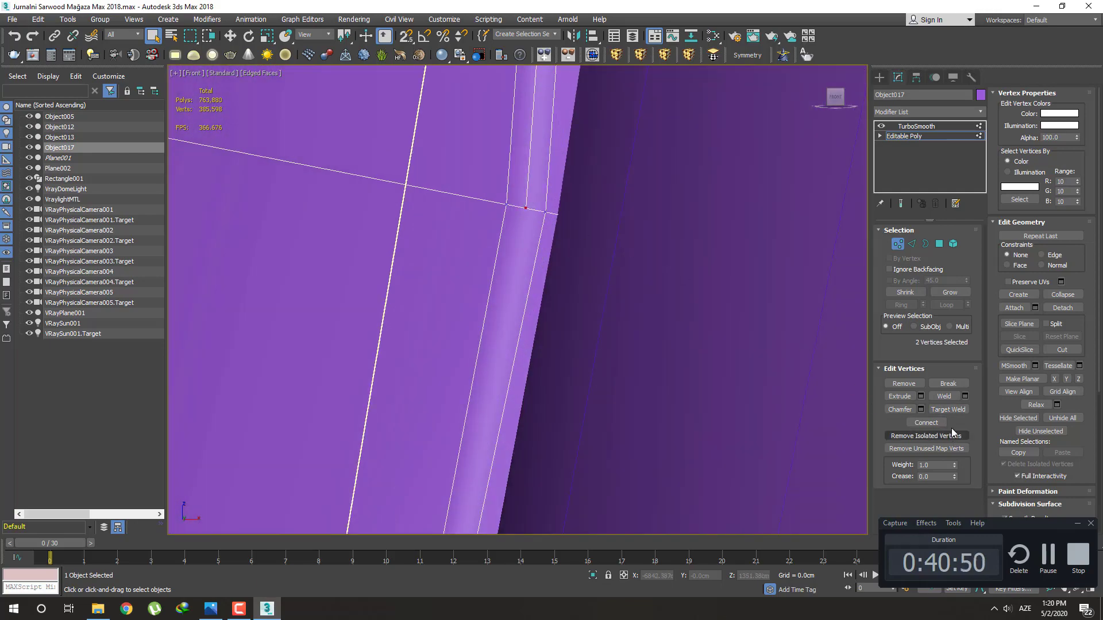
scroll(609, 201, down, 5)
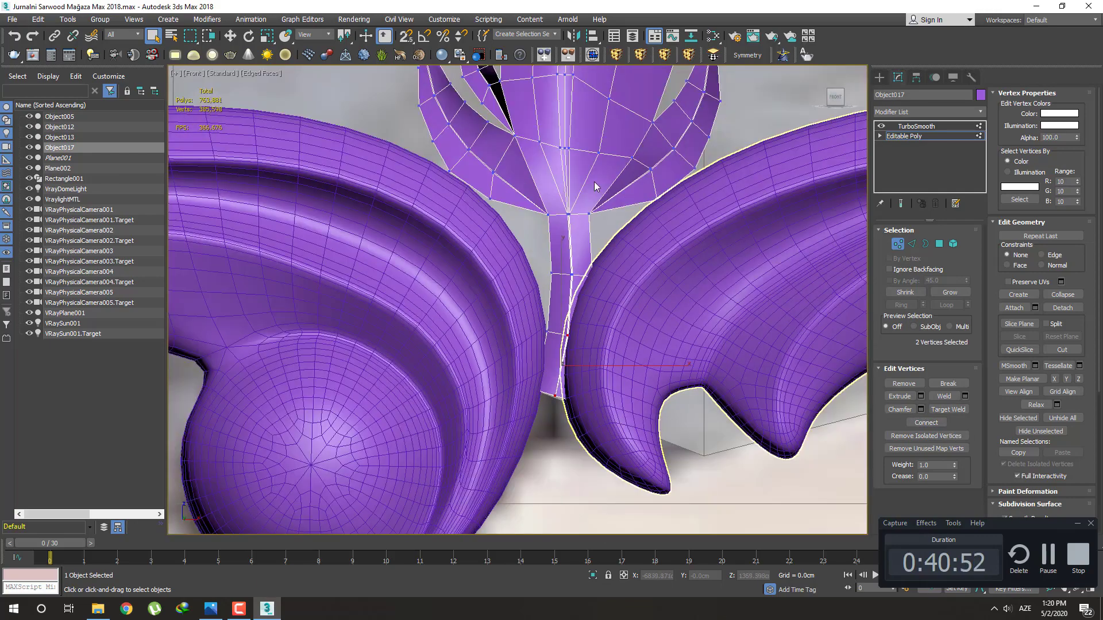
scroll(594, 181, down, 3)
scroll(579, 215, up, 5)
scroll(551, 79, up, 2)
mouse_move(552, 79)
middle_down()
mouse_move(532, 271)
mouse_move(545, 238)
mouse_move(551, 288)
mouse_move(548, 247)
middle_up()
scroll(544, 238, down, 5)
scroll(553, 316, up, 5)
scroll(548, 239, down, 3)
scroll(547, 207, up, 4)
scroll(547, 206, down, 2)
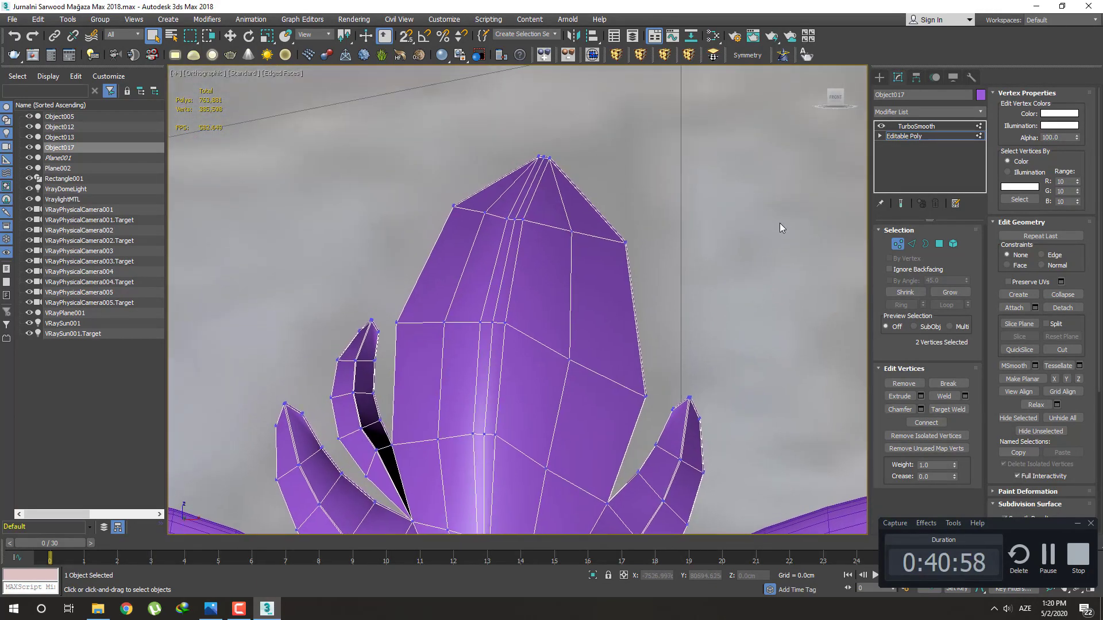
click(881, 77)
scroll(652, 247, down, 1)
On the bud's Editable Poly cage, select the edge loop running along its seam for moving
scroll(646, 260, down, 1)
key(F4)
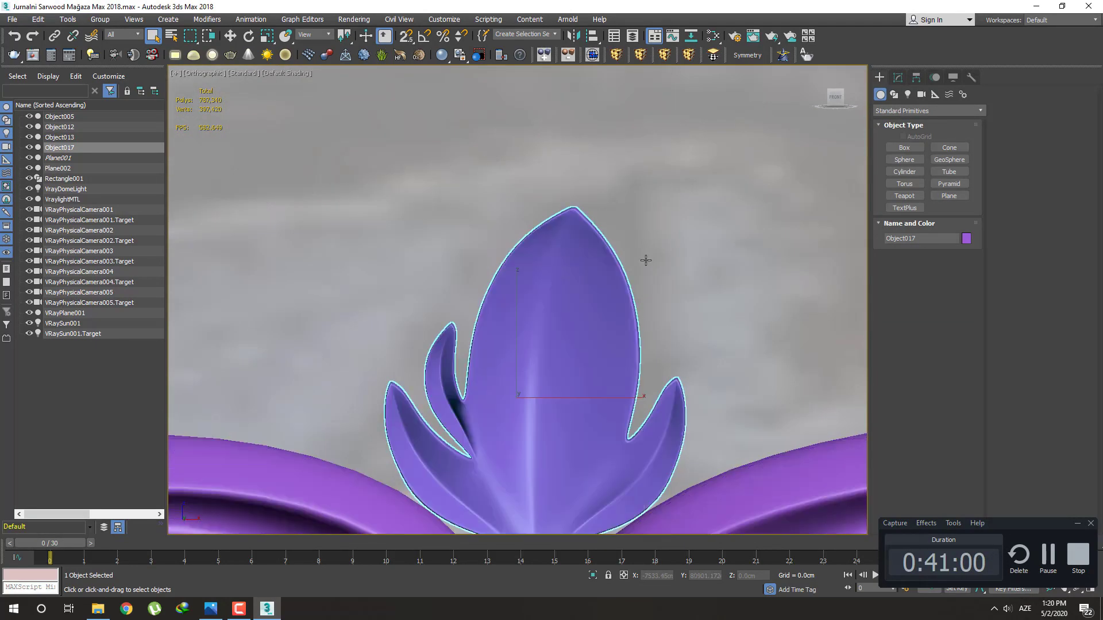
click(898, 77)
click(915, 137)
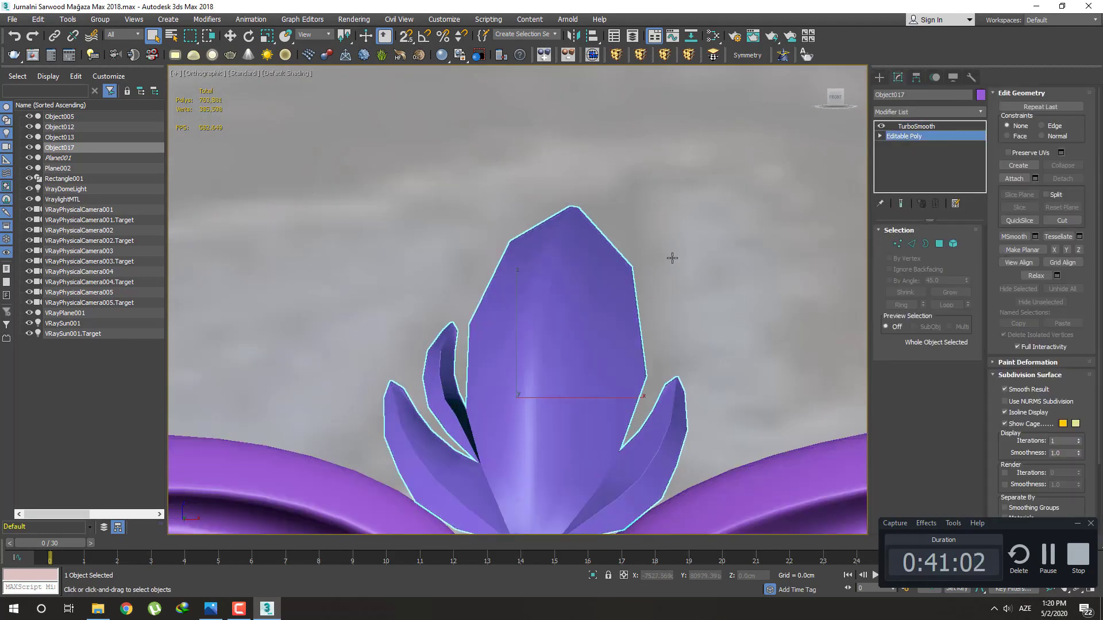
alt+middle_drag(670, 256, 655, 222)
key(F4)
mouse_move(598, 278)
alt+middle_down()
mouse_move(565, 289)
mouse_move(596, 355)
mouse_move(584, 312)
mouse_move(580, 414)
alt+middle_up()
scroll(565, 289, up, 4)
scroll(581, 328, up, 2)
key(2)
double_click(578, 315)
scroll(594, 361, up, 4)
key(w)
Orbit around the bud, then view it smoothed without edges among the scrolls
scroll(583, 327, up, 4)
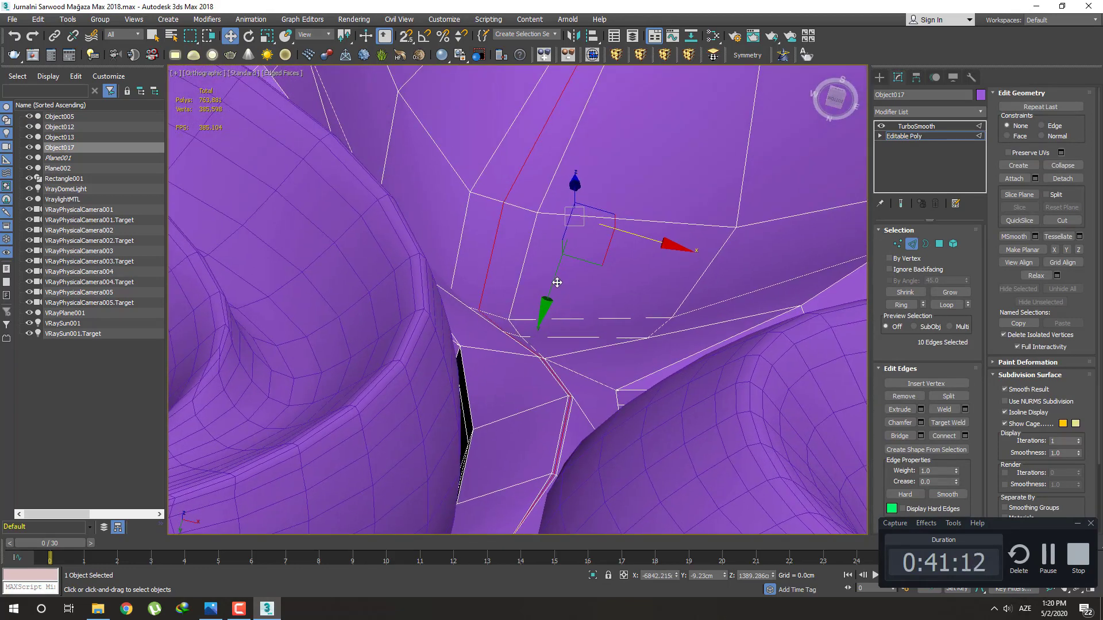
alt+middle_drag(559, 297, 508, 333)
scroll(508, 333, down, 3)
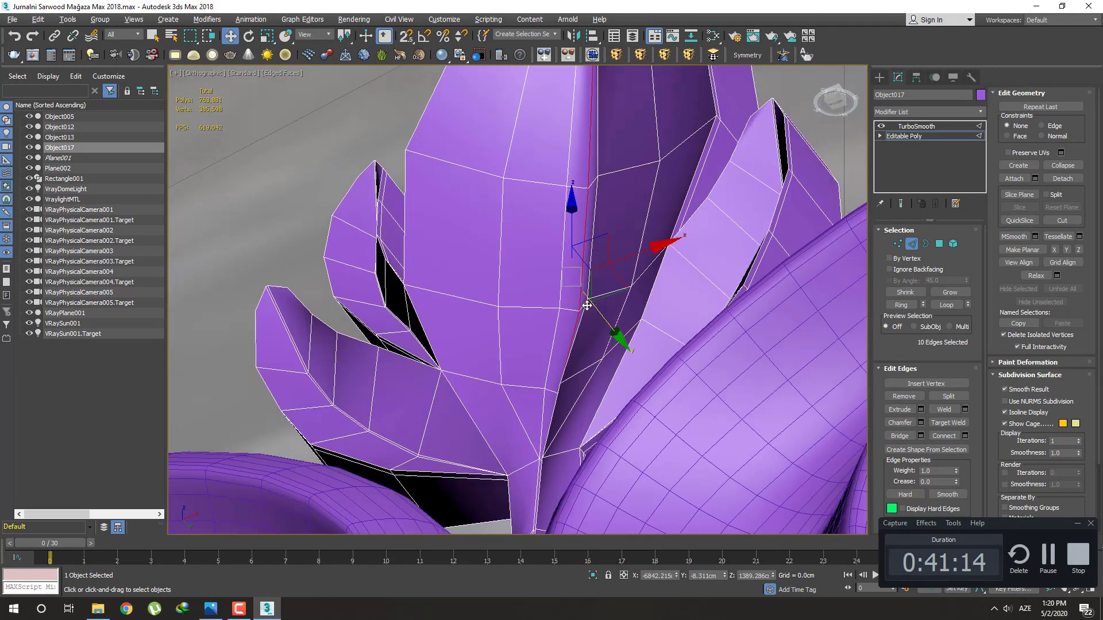
scroll(635, 370, up, 2)
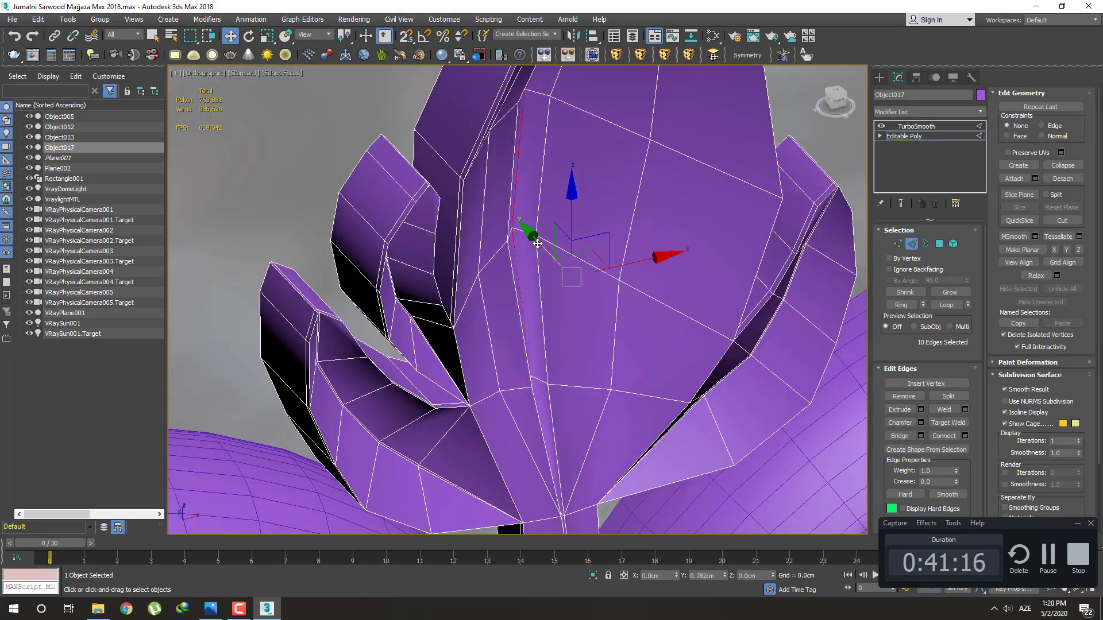
alt+middle_drag(532, 242, 512, 185)
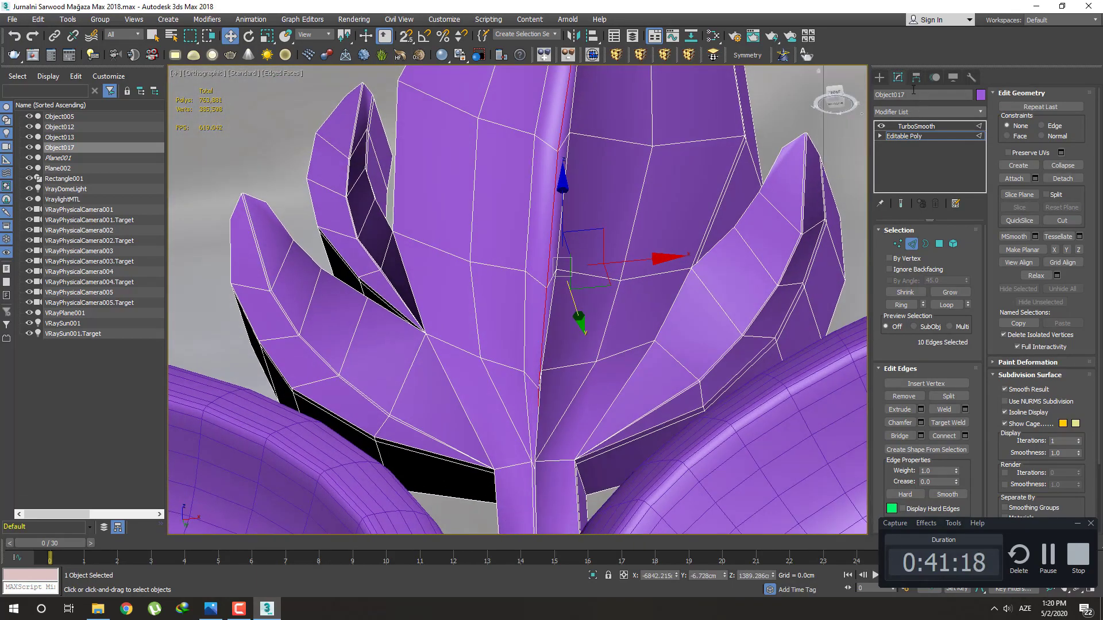
click(878, 83)
scroll(665, 214, down, 3)
key(F4)
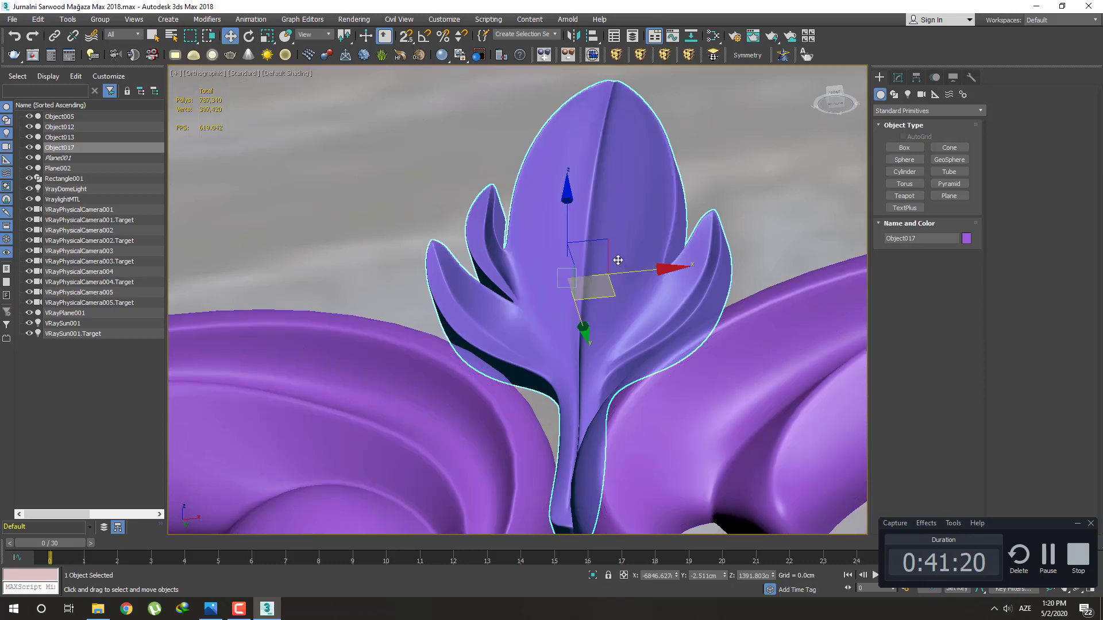
scroll(645, 295, up, 1)
mouse_move(646, 295)
alt+middle_down()
mouse_move(647, 312)
mouse_move(615, 313)
mouse_move(620, 273)
mouse_move(635, 288)
mouse_move(620, 295)
mouse_move(644, 286)
mouse_move(635, 278)
mouse_move(617, 296)
alt+middle_up()
scroll(635, 278, up, 2)
scroll(618, 292, up, 2)
key(q)
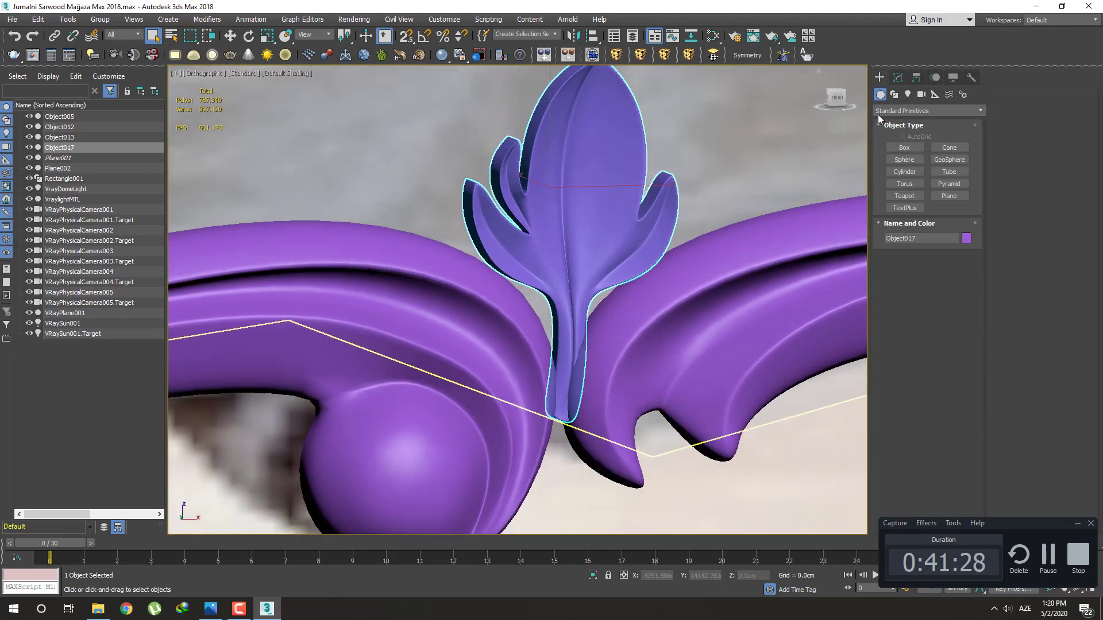
Return to the cage's edge mode and trim the seam edge selection while orbiting
click(898, 77)
click(905, 137)
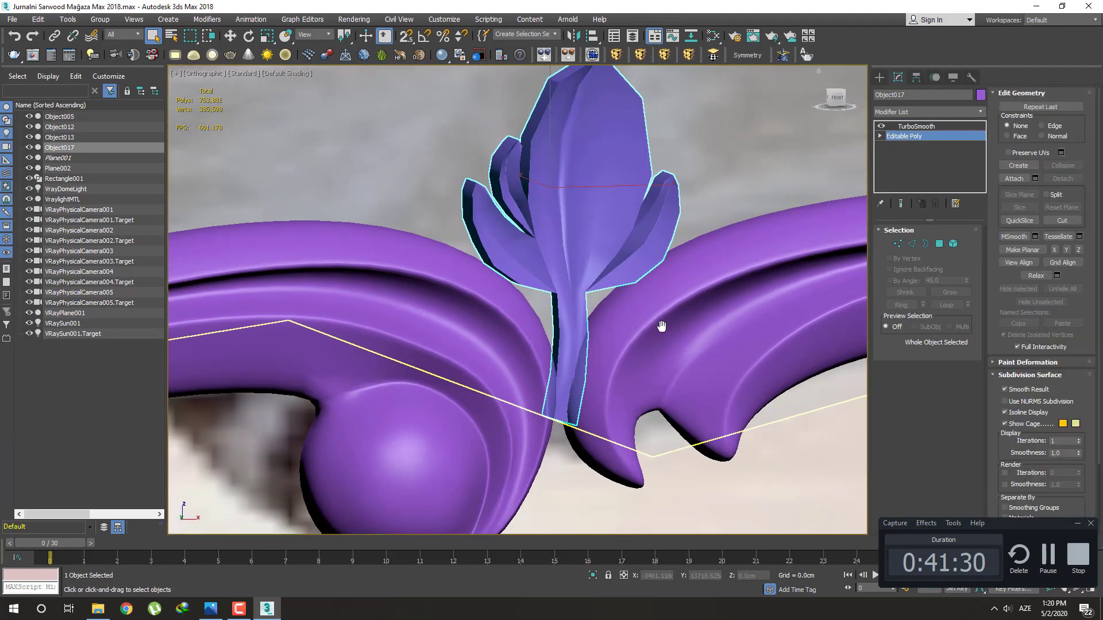
mouse_move(661, 326)
middle_down()
mouse_move(651, 310)
mouse_move(597, 343)
mouse_move(575, 301)
middle_up()
key(F4)
key(2)
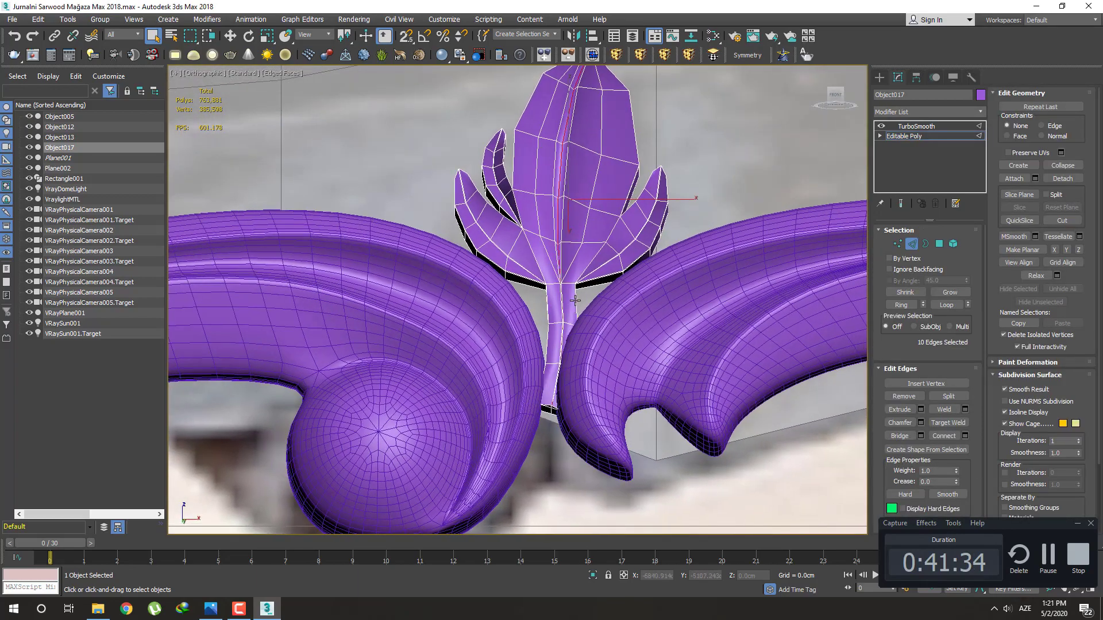
scroll(586, 230, up, 3)
scroll(585, 185, up, 2)
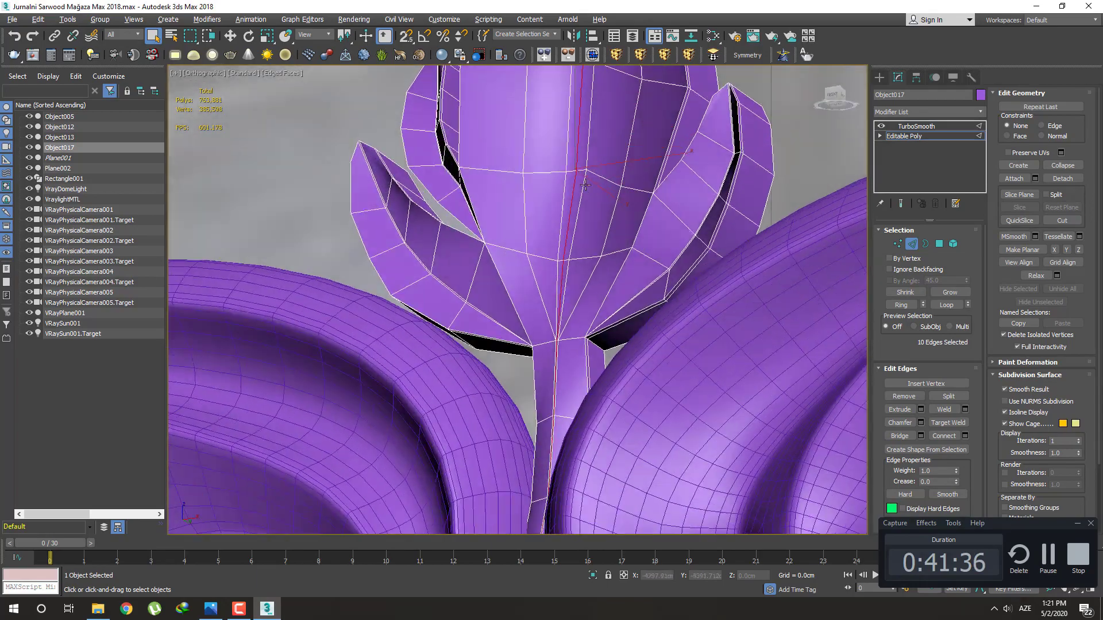
alt+middle_drag(585, 185, 592, 163)
key(w)
alt+middle_drag(589, 298, 611, 273)
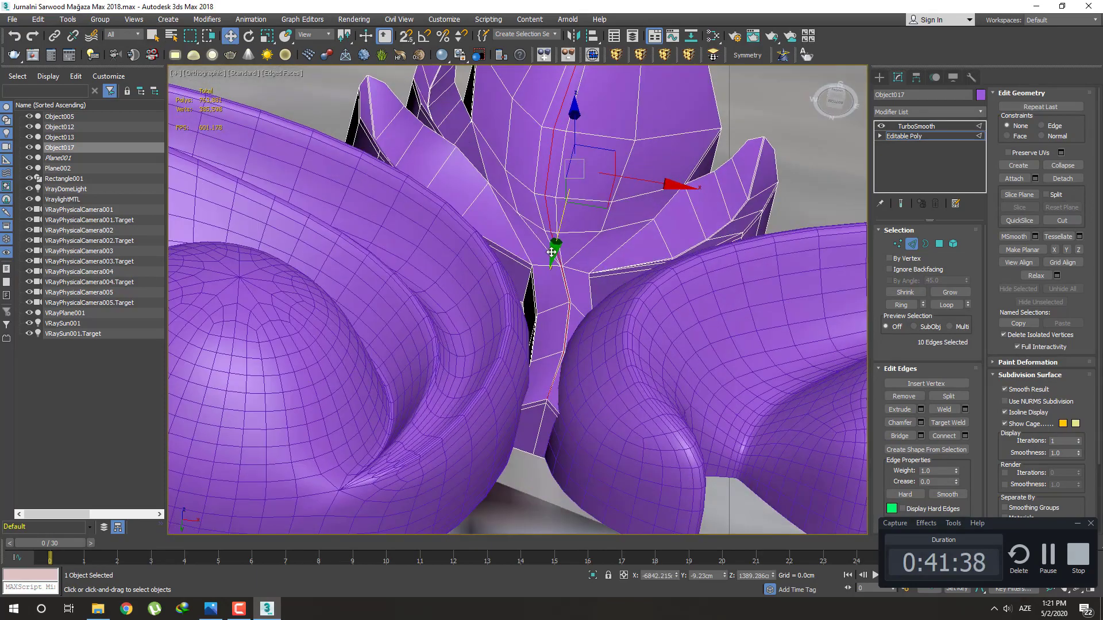
mouse_move(551, 252)
alt+middle_down()
mouse_move(596, 291)
mouse_move(666, 413)
alt+middle_up()
alt+drag(661, 403, 516, 251)
mouse_move(517, 250)
alt+middle_down()
mouse_move(594, 255)
mouse_move(567, 262)
mouse_move(649, 196)
alt+middle_up()
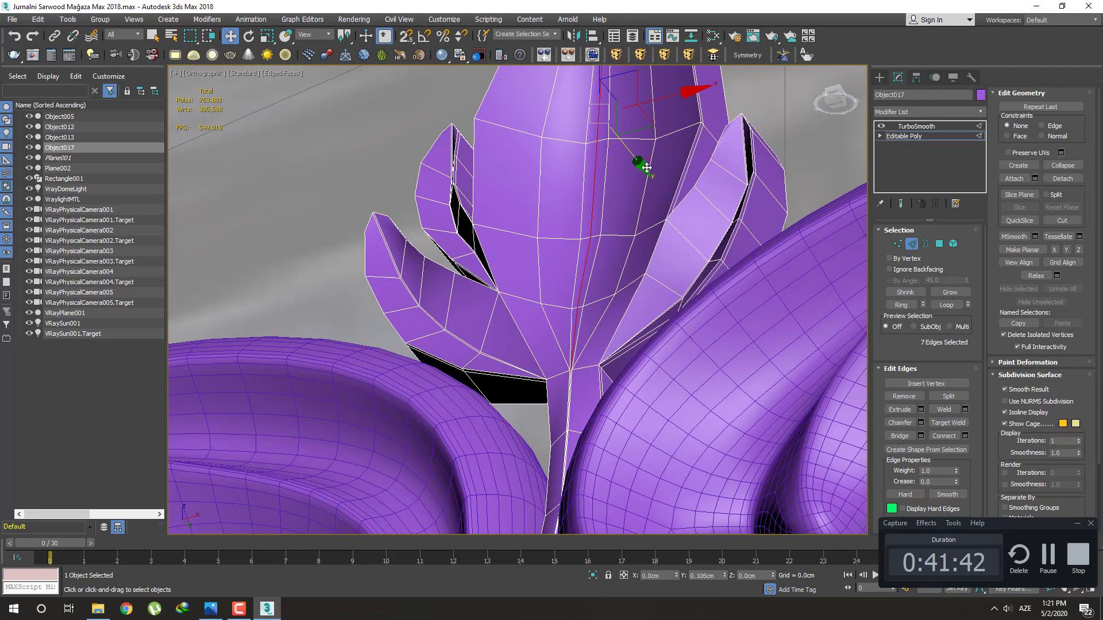
Nudge the seam edges along Y, adjusting the selection around the bud's top ridge and tip
drag(647, 167, 649, 169)
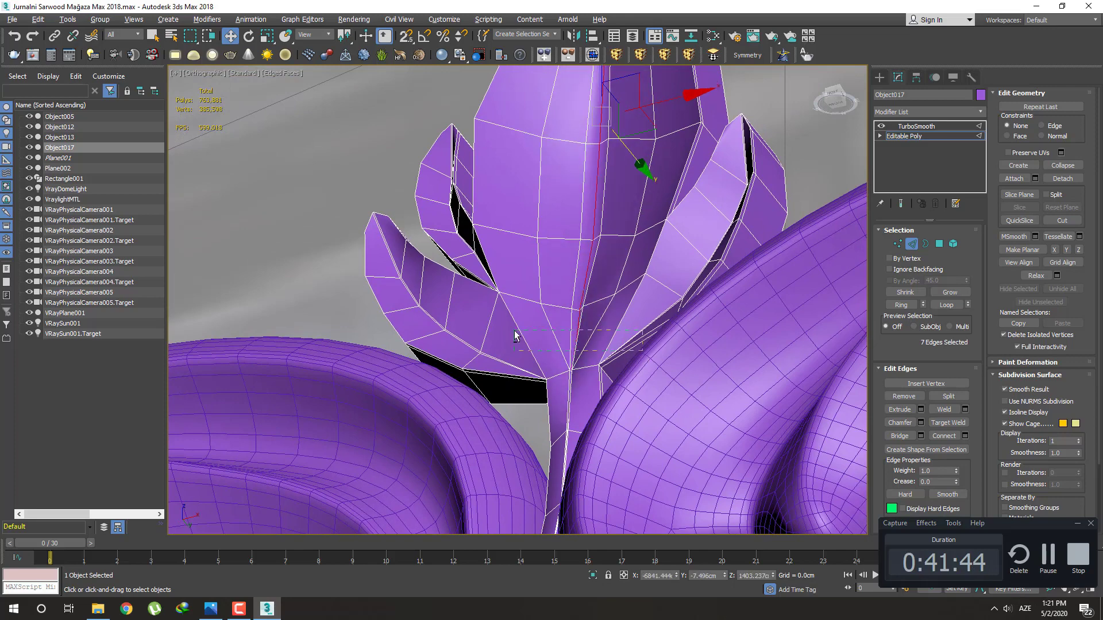
alt+drag(515, 336, 516, 335)
mouse_move(515, 336)
alt+middle_down()
mouse_move(599, 148)
mouse_move(608, 235)
alt+middle_up()
ctrl+click(598, 140)
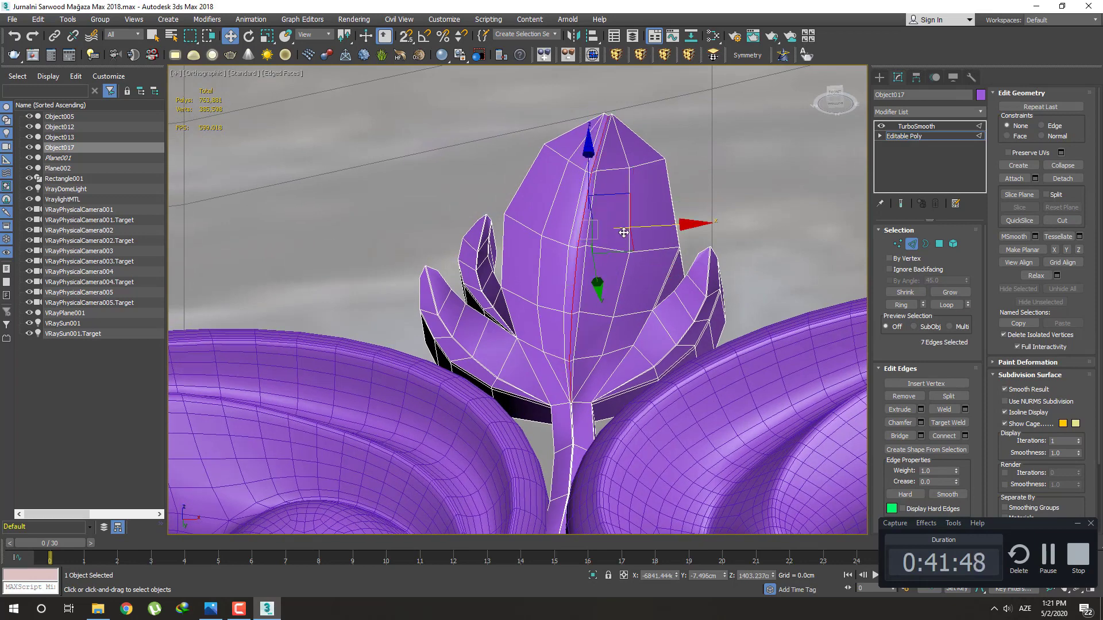
alt+click(591, 123)
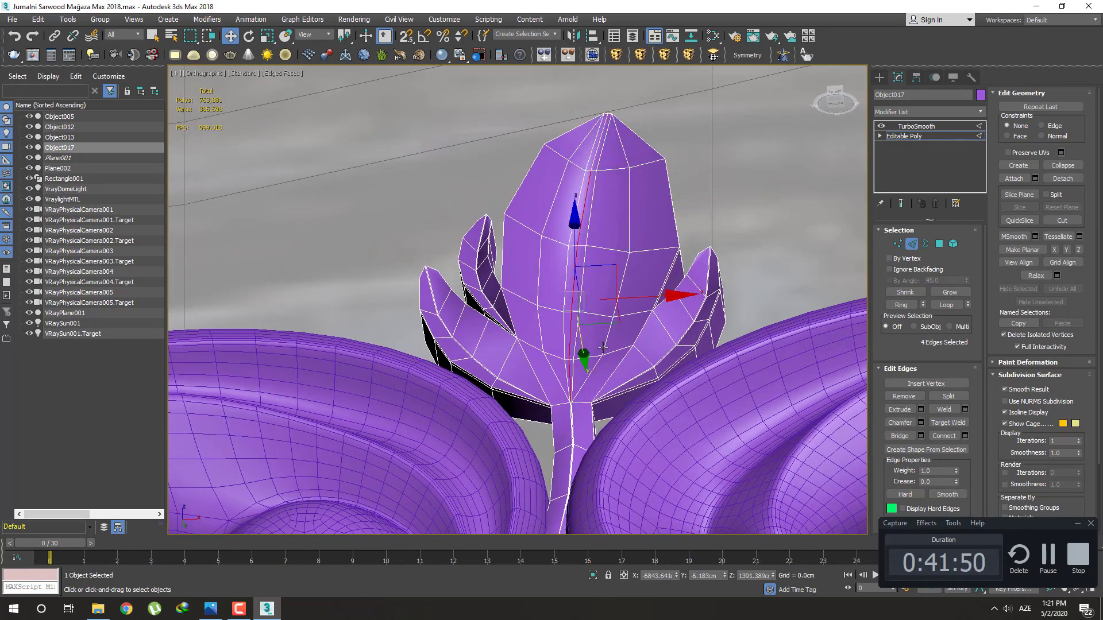
alt+middle_drag(591, 124, 575, 338)
drag(575, 338, 575, 338)
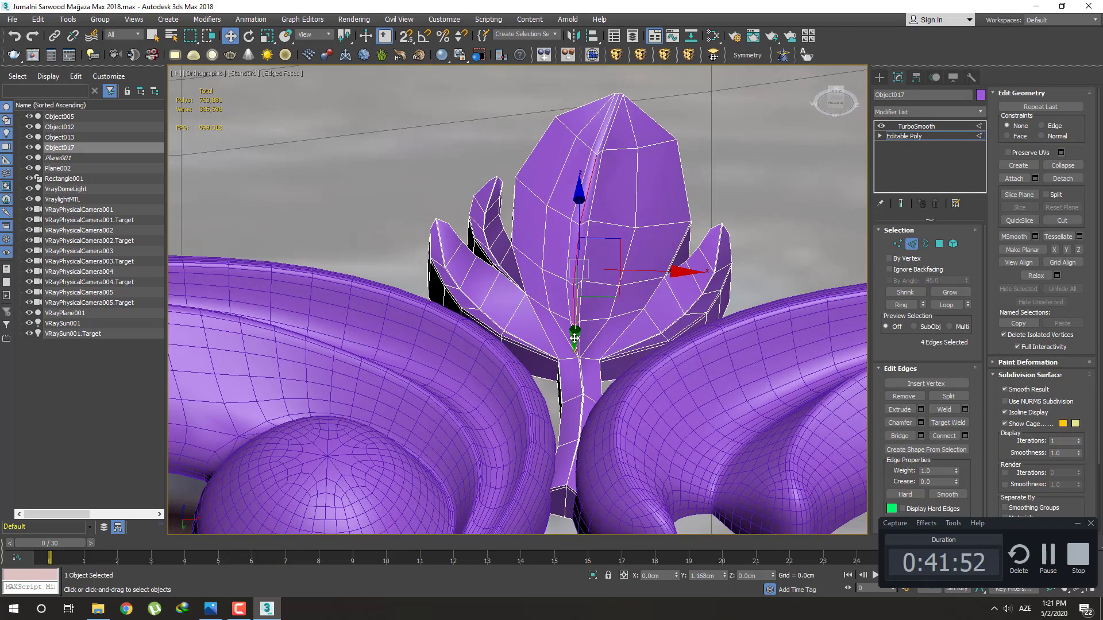
middle_drag(575, 338, 575, 312)
Deselect one seam edge, shift the remaining edges slightly along Y, then select a single edge
alt+click(573, 174)
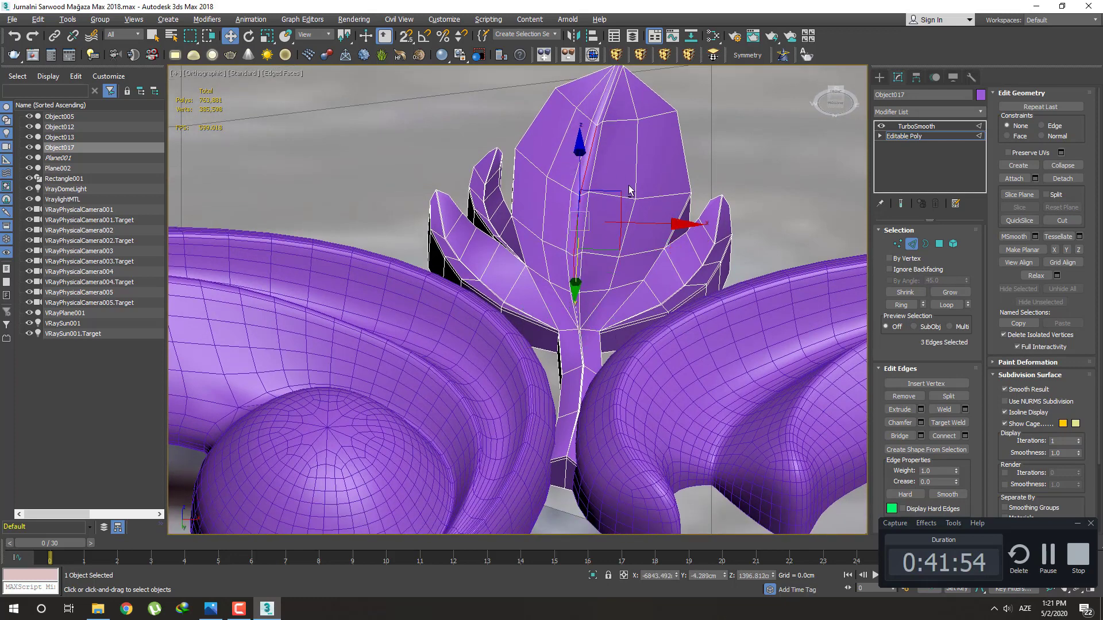
alt+middle_drag(630, 190, 612, 238)
drag(606, 278, 607, 282)
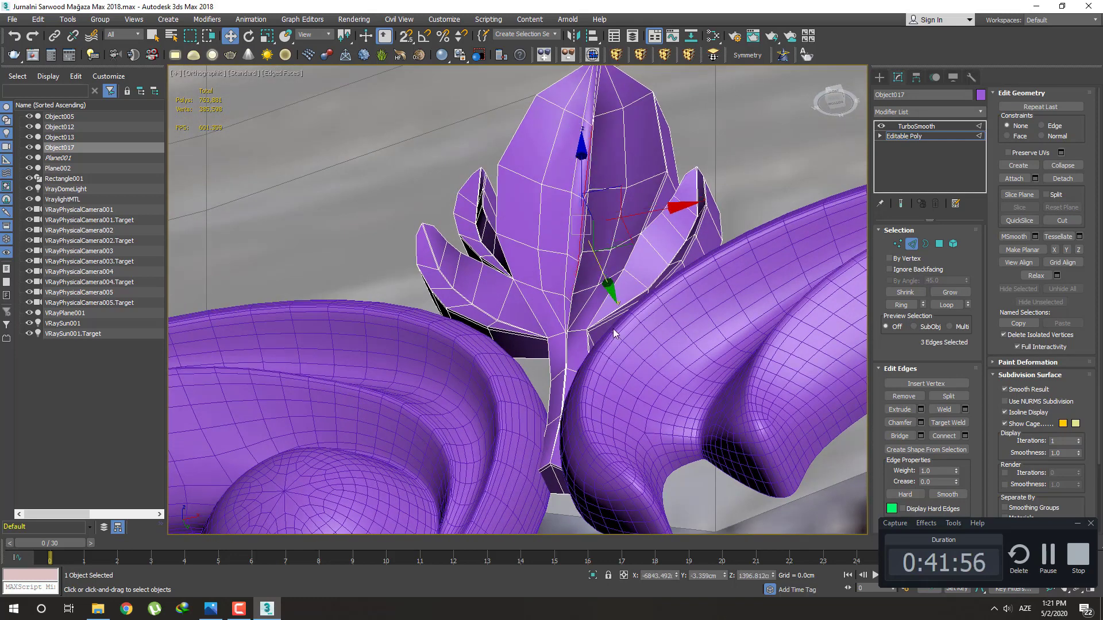
alt+middle_drag(514, 282, 594, 123)
click(594, 123)
scroll(640, 279, up, 3)
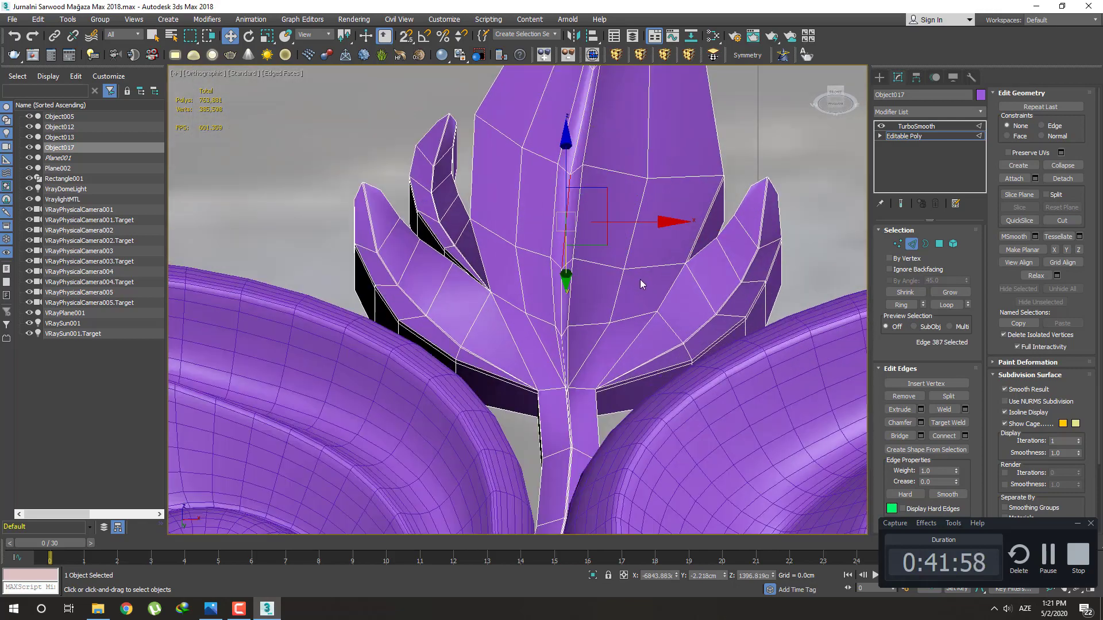
scroll(568, 281, down, 5)
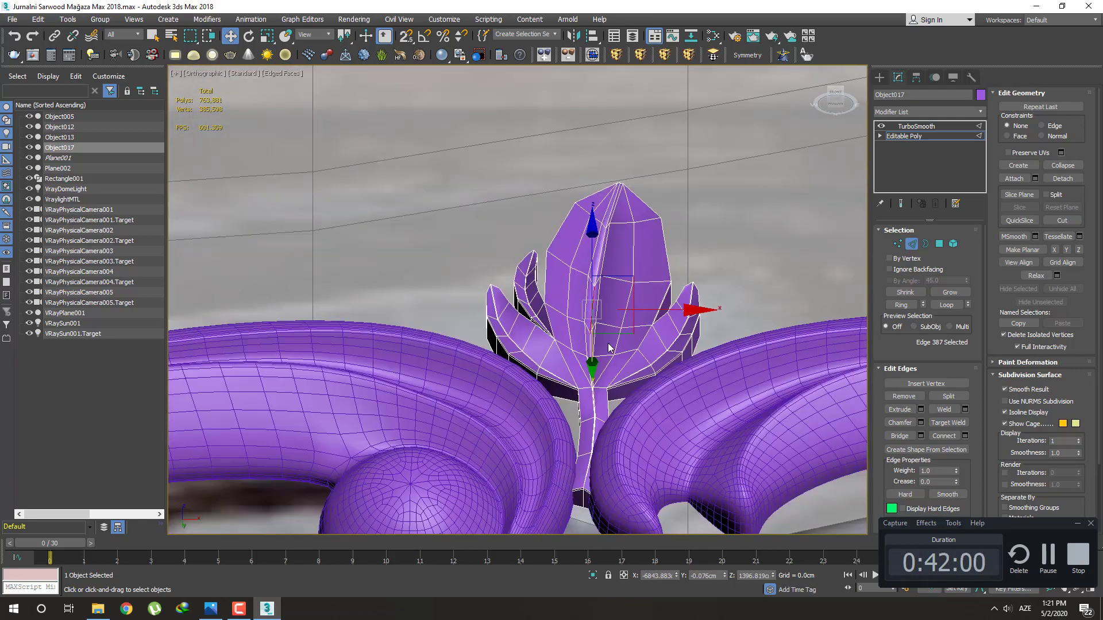
alt+middle_drag(608, 343, 632, 321)
Exit edge editing and view the smoothed bud from the front without wireframe edges
click(879, 77)
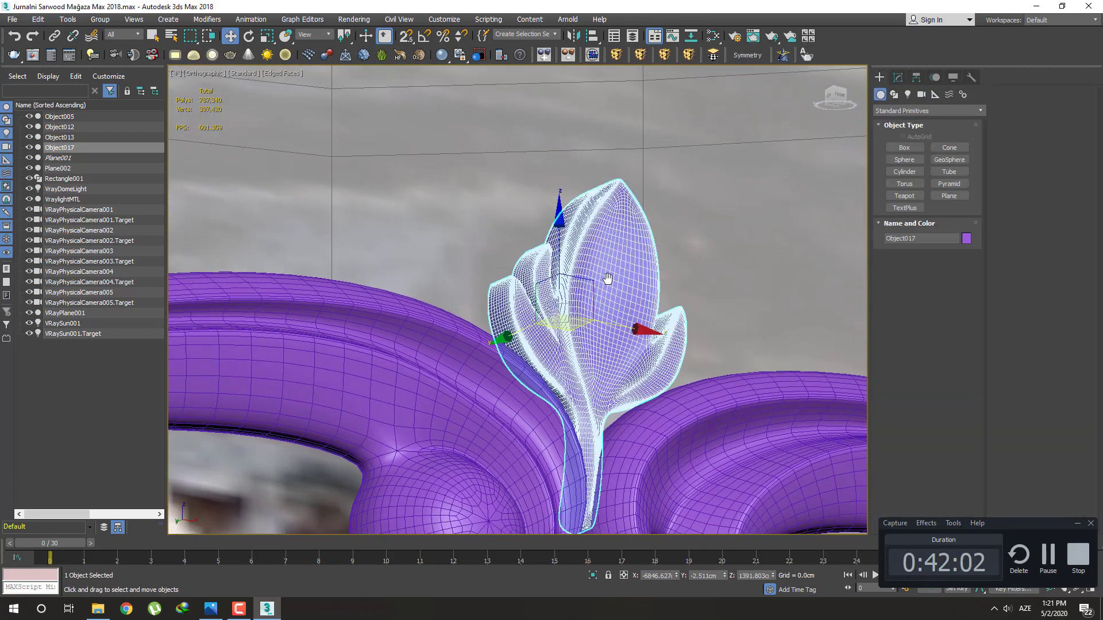
mouse_move(598, 276)
alt+middle_down()
mouse_move(577, 291)
mouse_move(603, 295)
alt+middle_up()
key(F4)
key(q)
Zoom out and pan to frame the bud within the carved table apron over the photo
scroll(598, 282, down, 2)
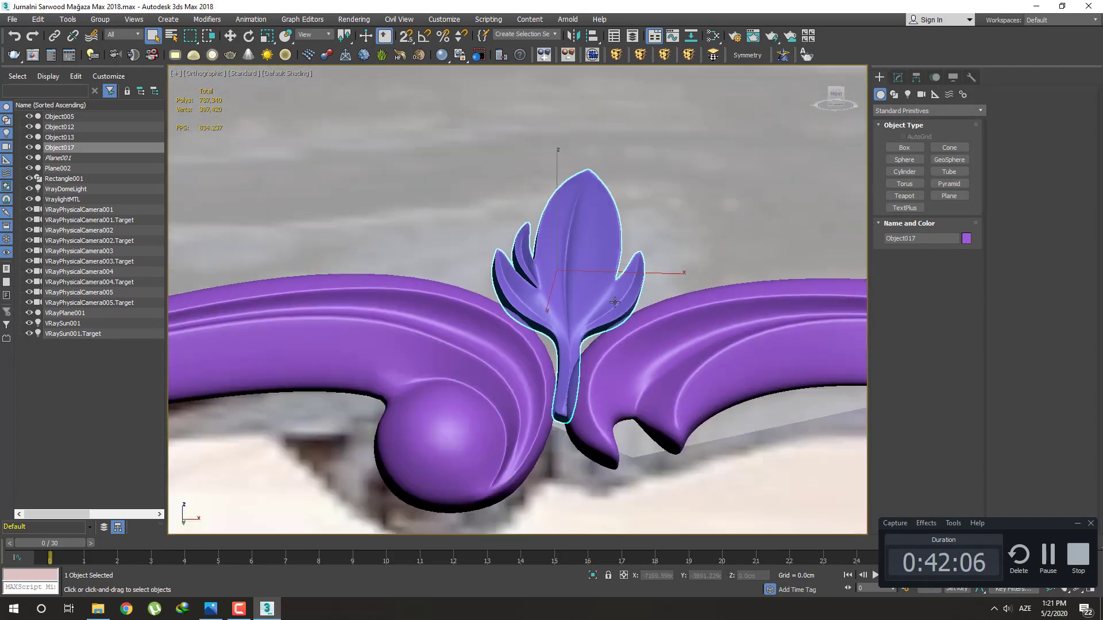
scroll(614, 302, down, 3)
scroll(618, 302, down, 3)
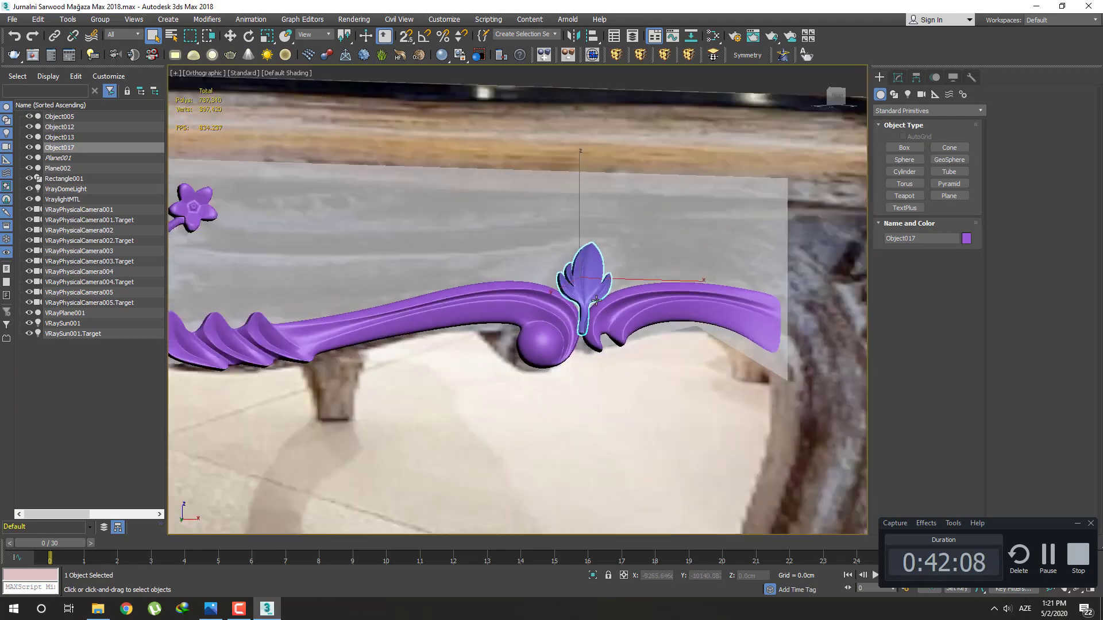
scroll(622, 303, down, 3)
scroll(626, 305, down, 2)
middle_drag(626, 304, 663, 321)
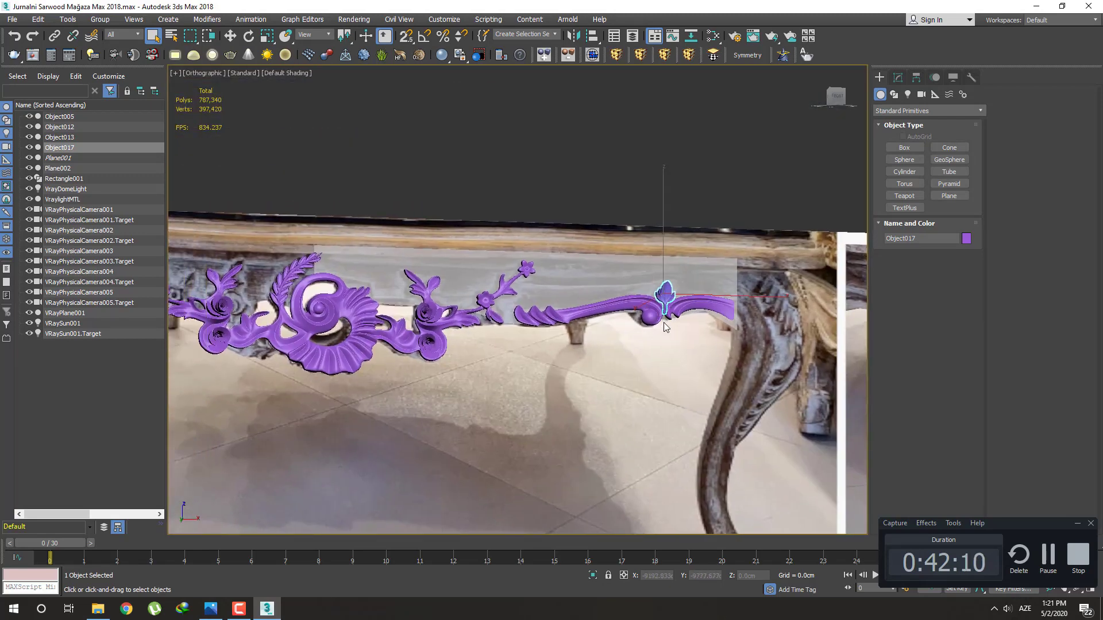